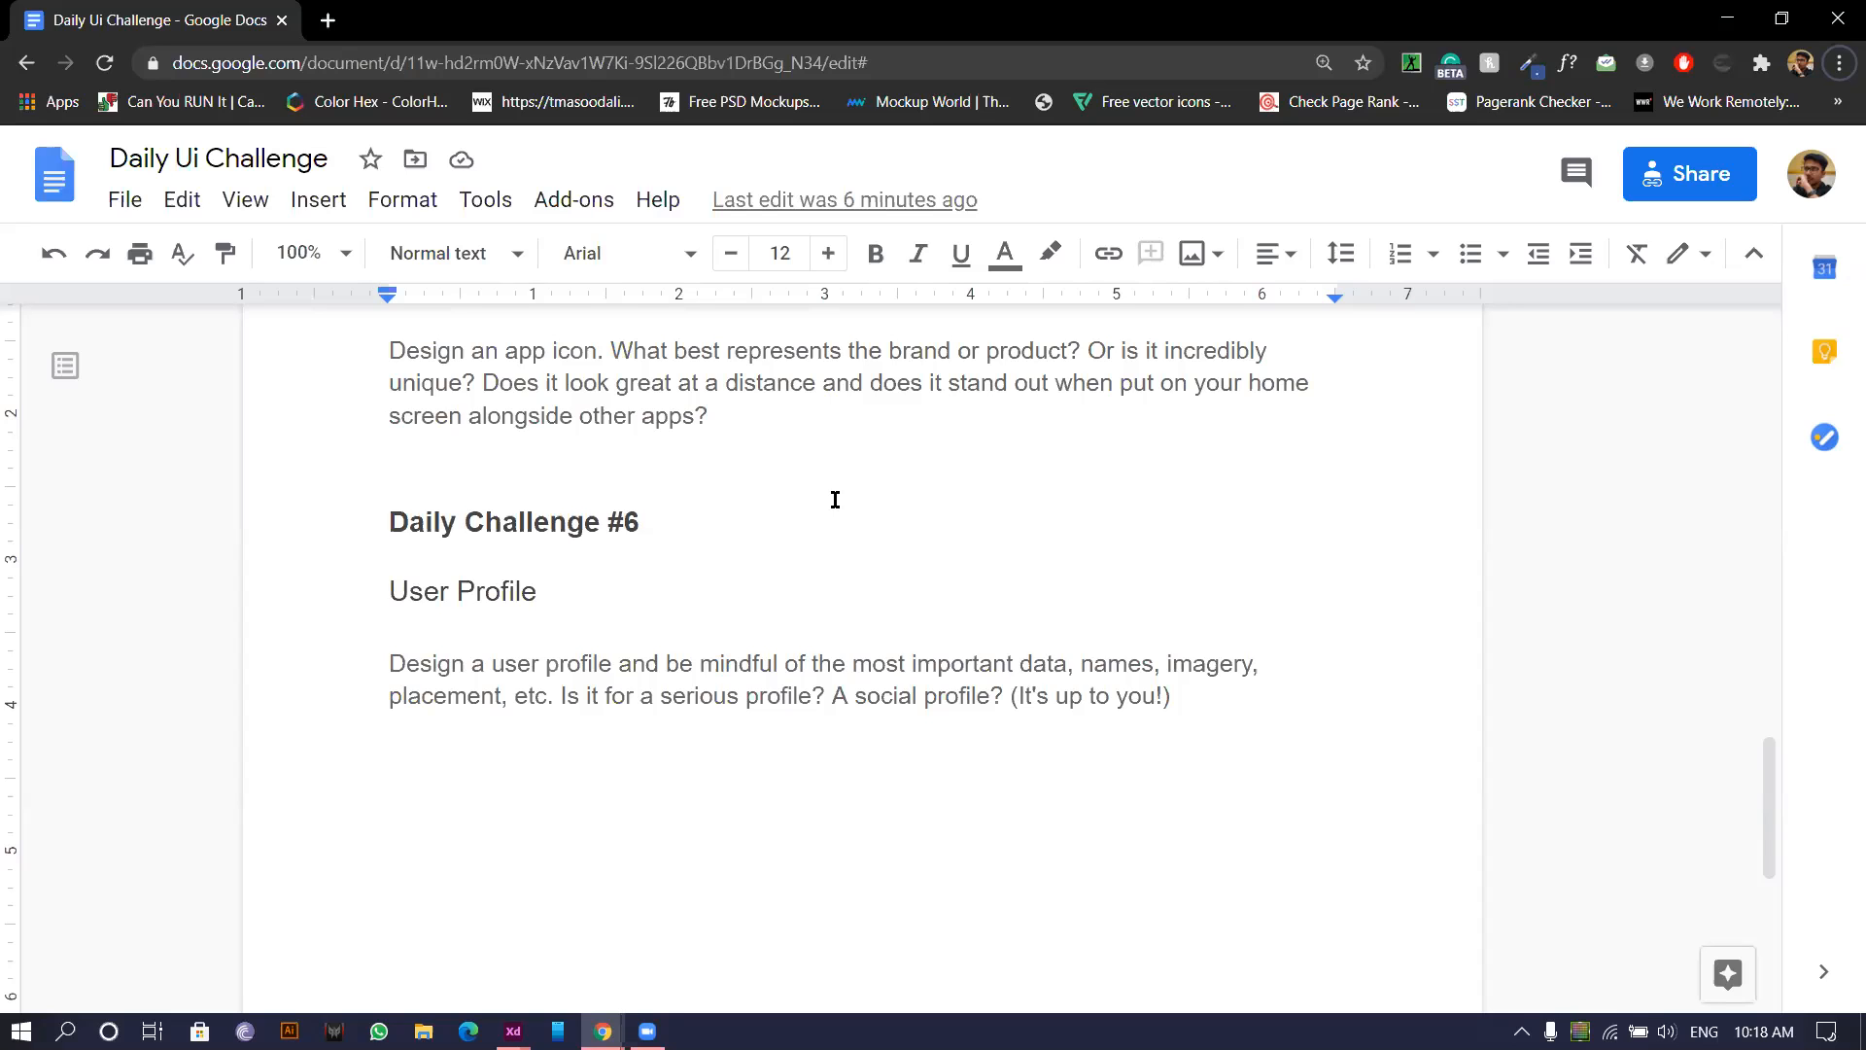
# Switch from the challenge brief in Chrome to the Profile UI file in Adobe XD.
pyautogui.hotkey('alt', 'Tab')
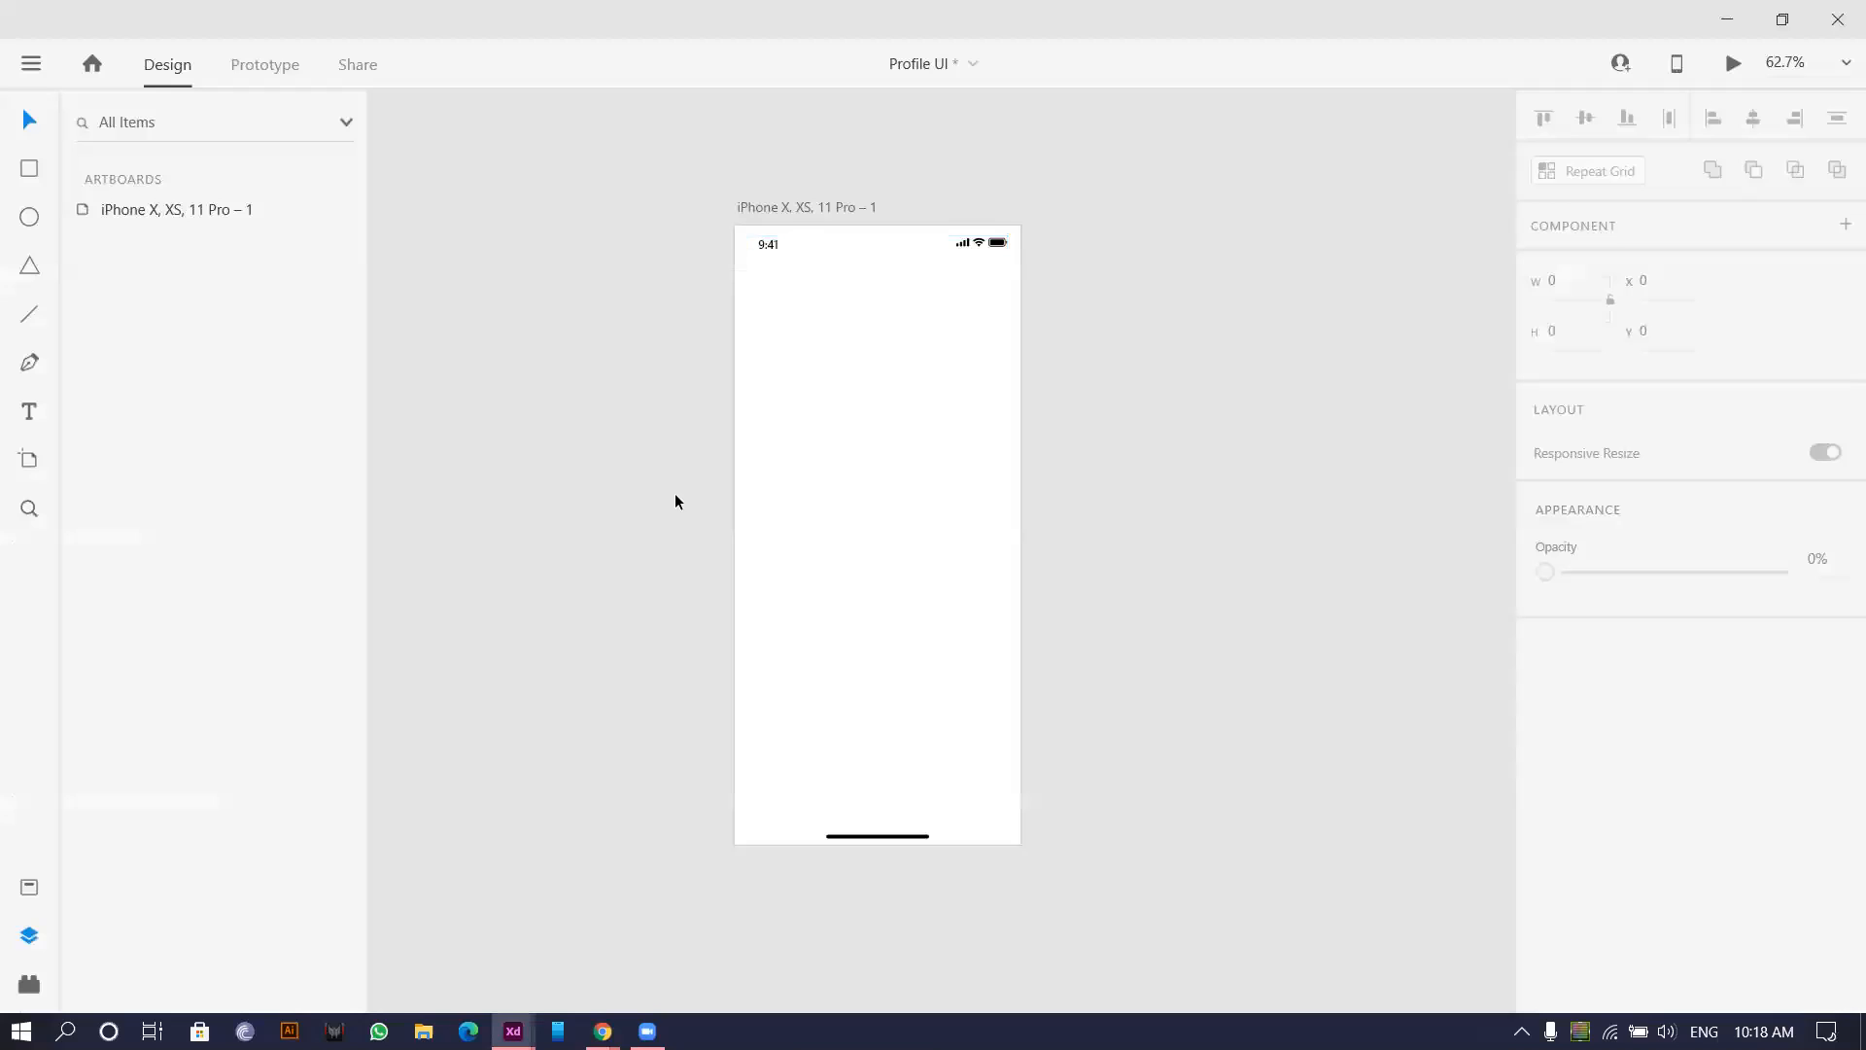
# Draw a square near the top centre of the artboard and round its corners.
pyautogui.scroll(4, 885, 441)
pyautogui.moveTo(817, 319); pyautogui.dragTo(731, 384)
pyautogui.scroll(-6, 779, 347)
pyautogui.scroll(4, 750, 382)
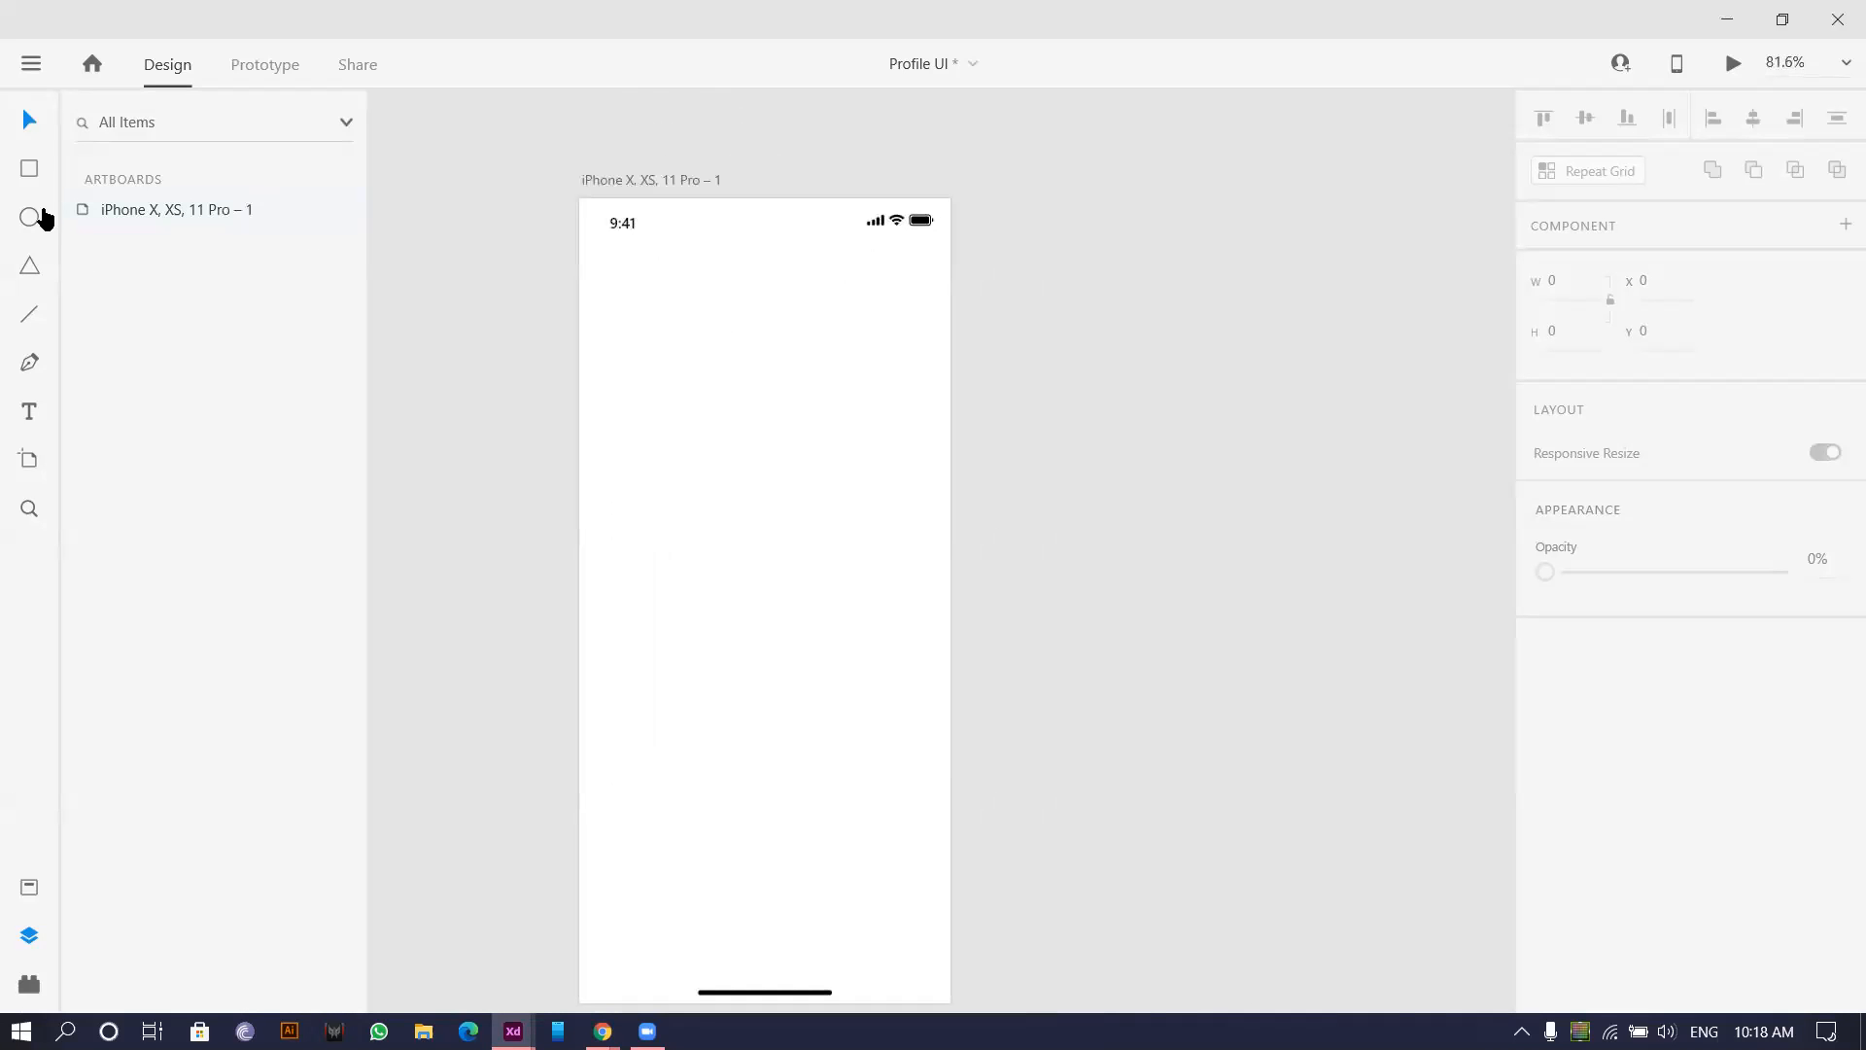
pyautogui.click(29, 168)
pyautogui.moveTo(979, 370); pyautogui.dragTo(845, 385)
pyautogui.scroll(4, 541, 379)
pyautogui.moveTo(629, 292)
pyautogui.mouseDown()
pyautogui.moveTo(733, 392)
pyautogui.moveTo(702, 335)
pyautogui.mouseUp()
pyautogui.click(24, 120)
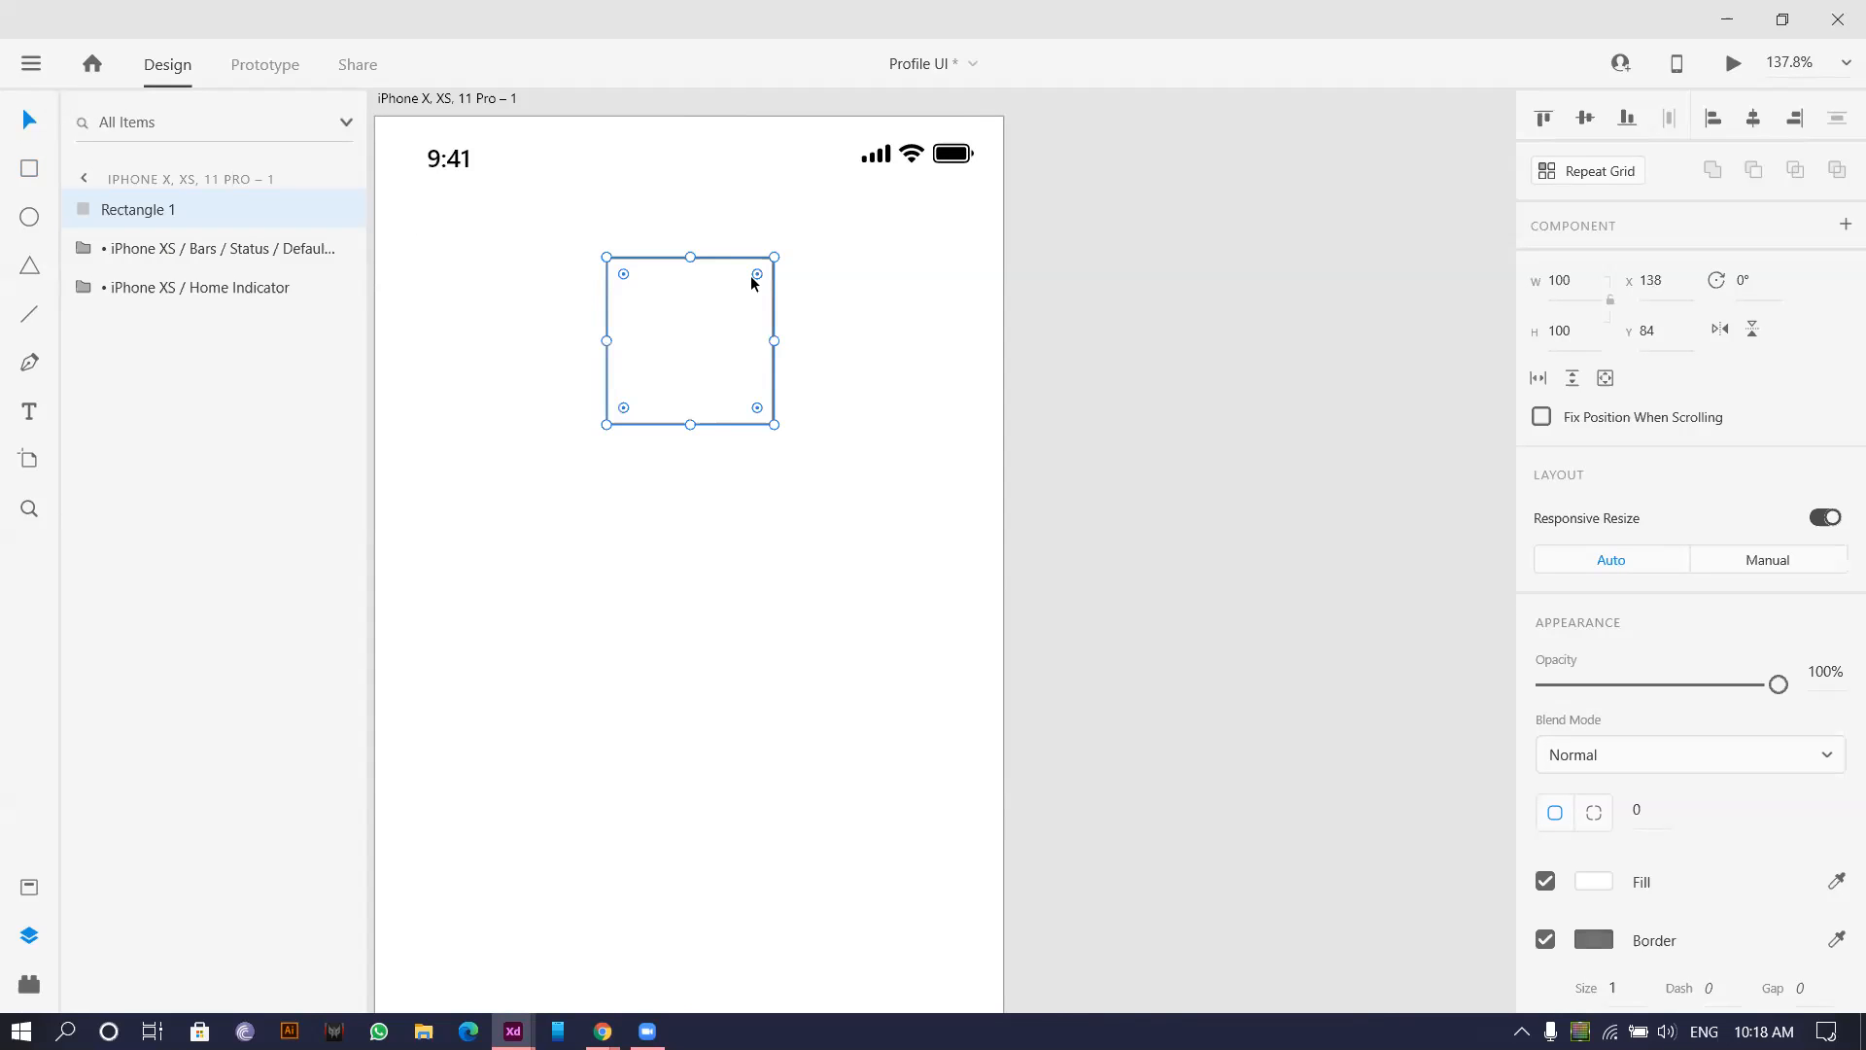
pyautogui.moveTo(757, 274); pyautogui.dragTo(703, 323)
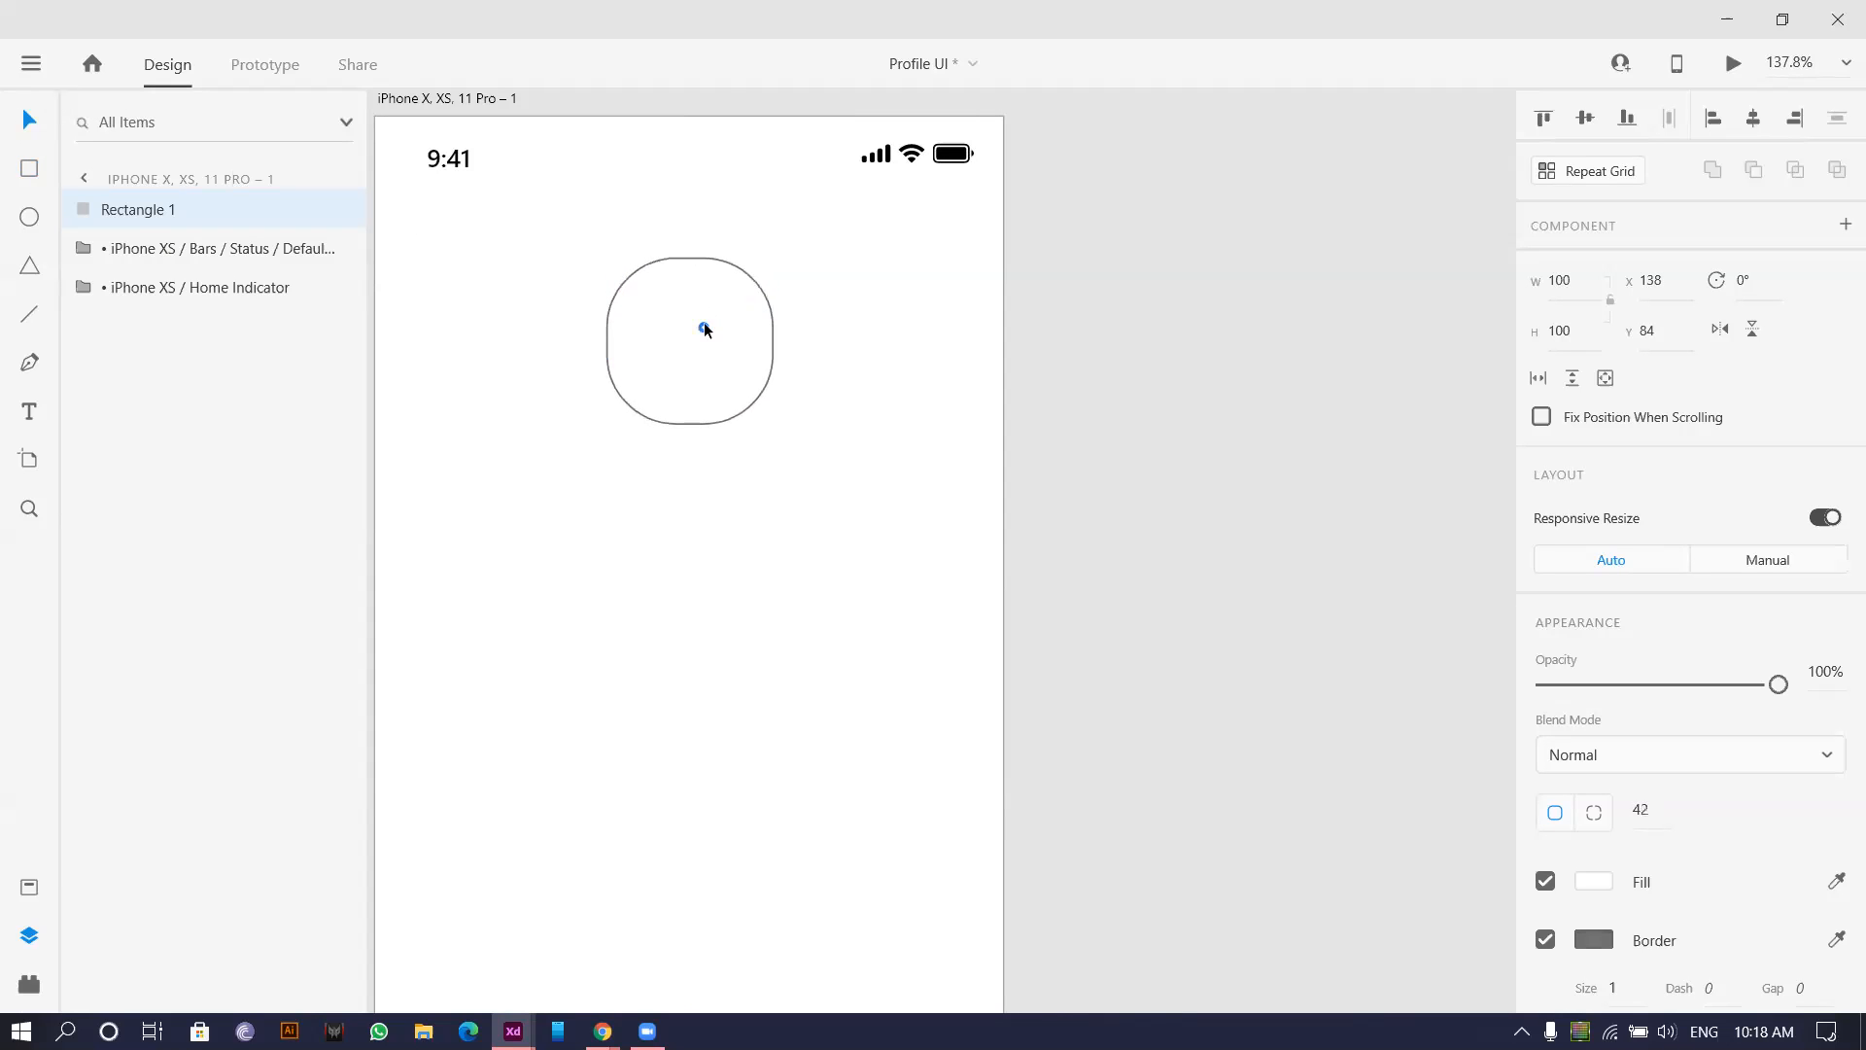
pyautogui.click(857, 261)
# Resize the rounded square to 74×74 and reduce its corner radius for the avatar.
pyautogui.scroll(5, 729, 381)
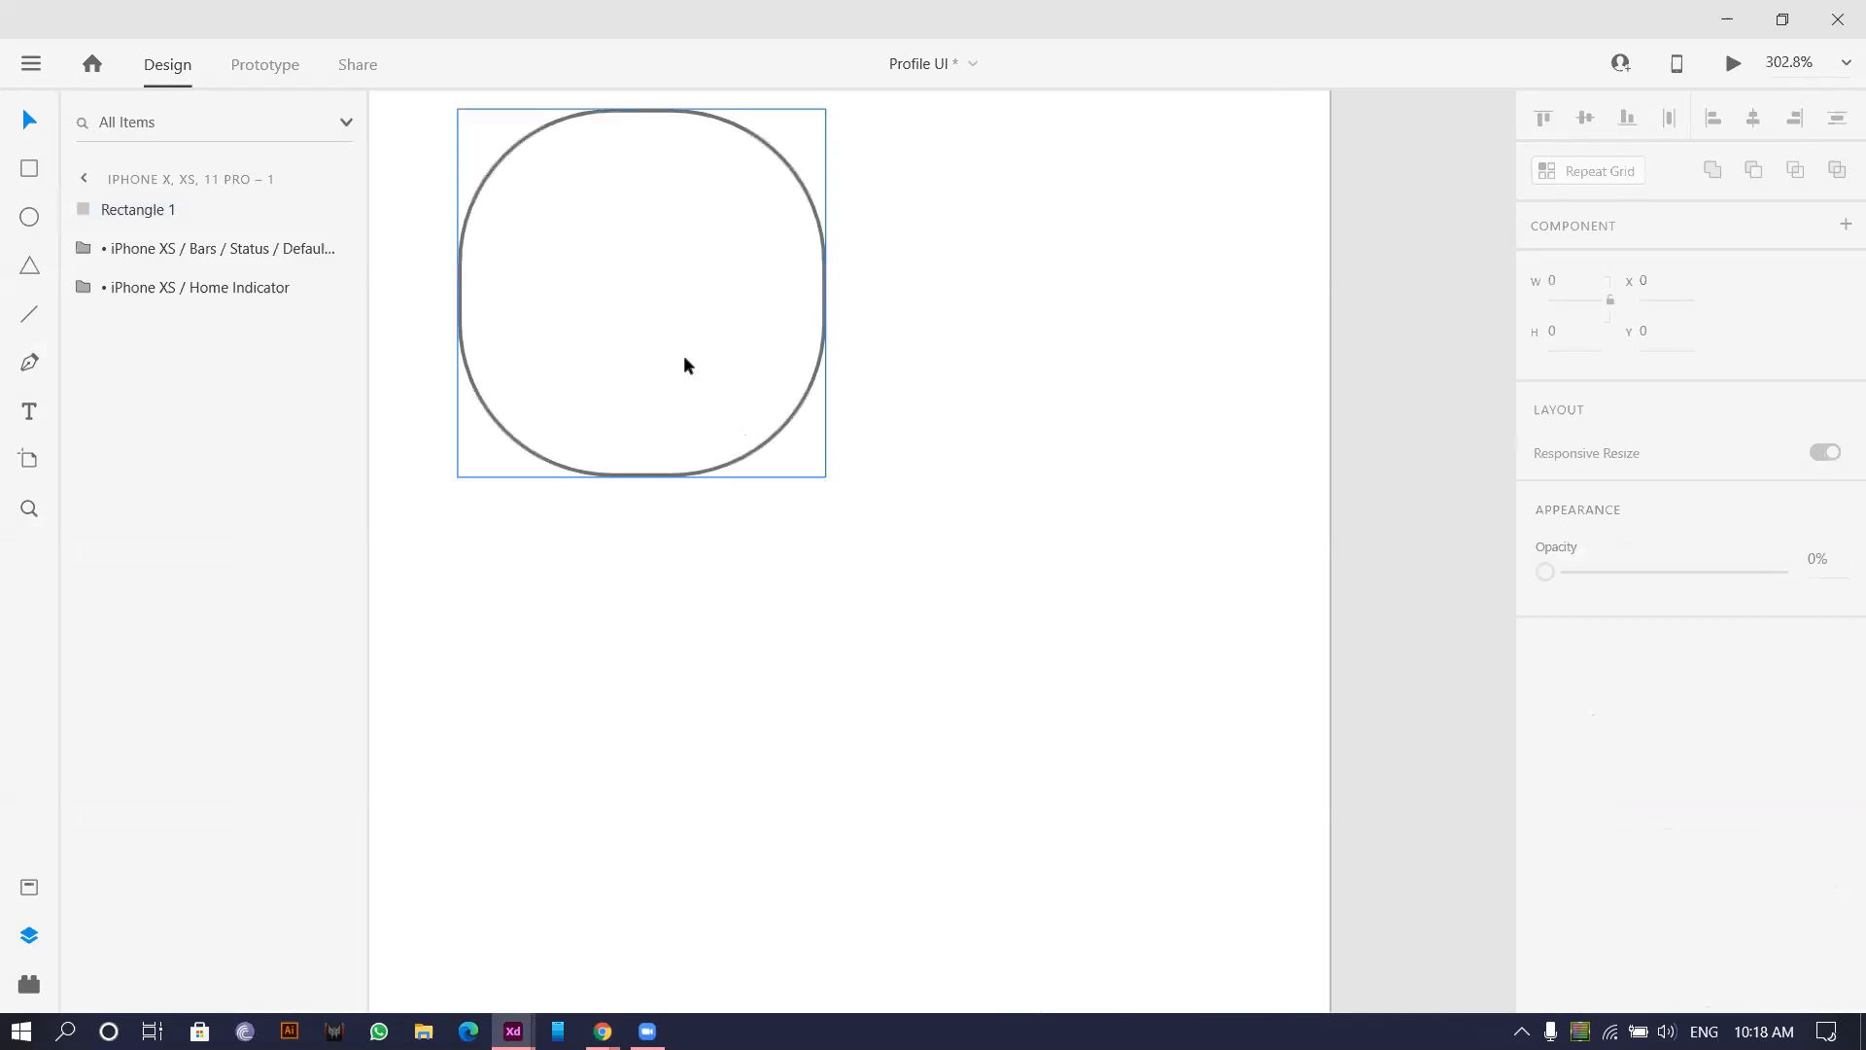
pyautogui.scroll(2, 741, 317)
pyautogui.hscroll(-2, 742, 317)
pyautogui.click(889, 517)
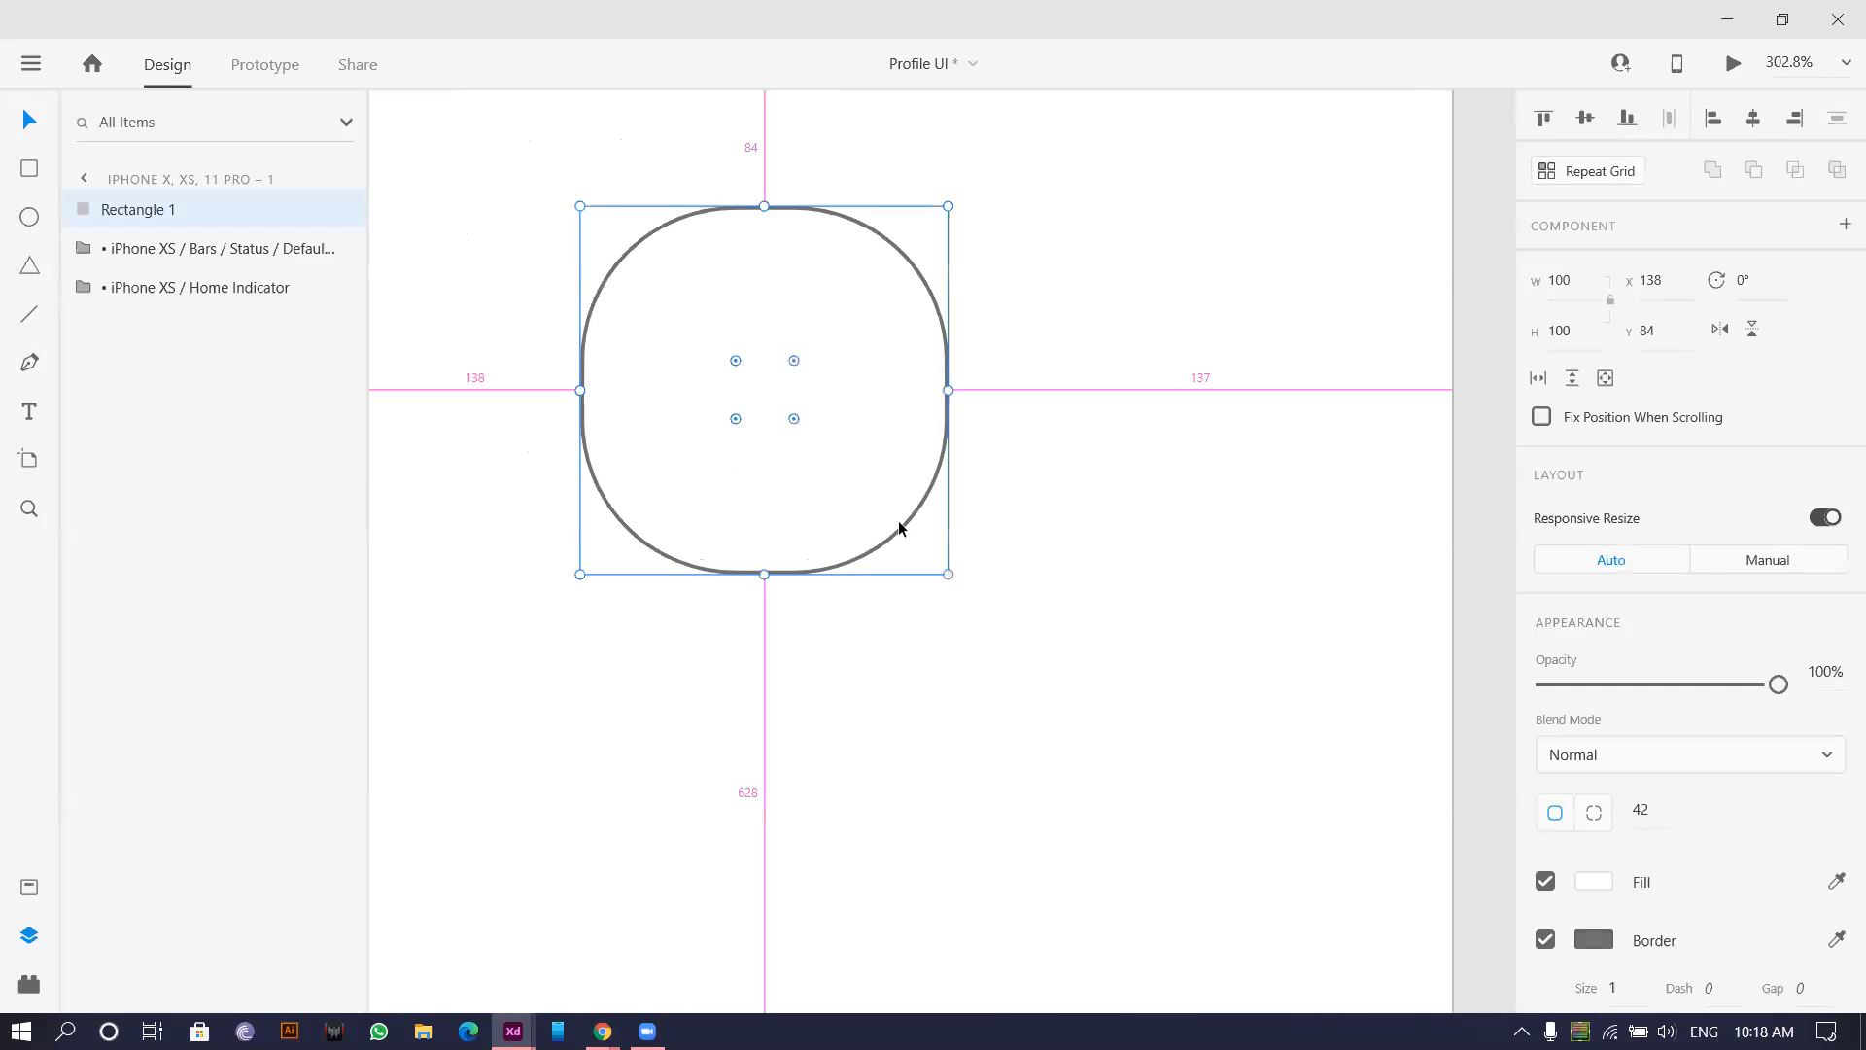
pyautogui.moveTo(947, 574); pyautogui.dragTo(899, 541)
pyautogui.moveTo(766, 390); pyautogui.dragTo(790, 360)
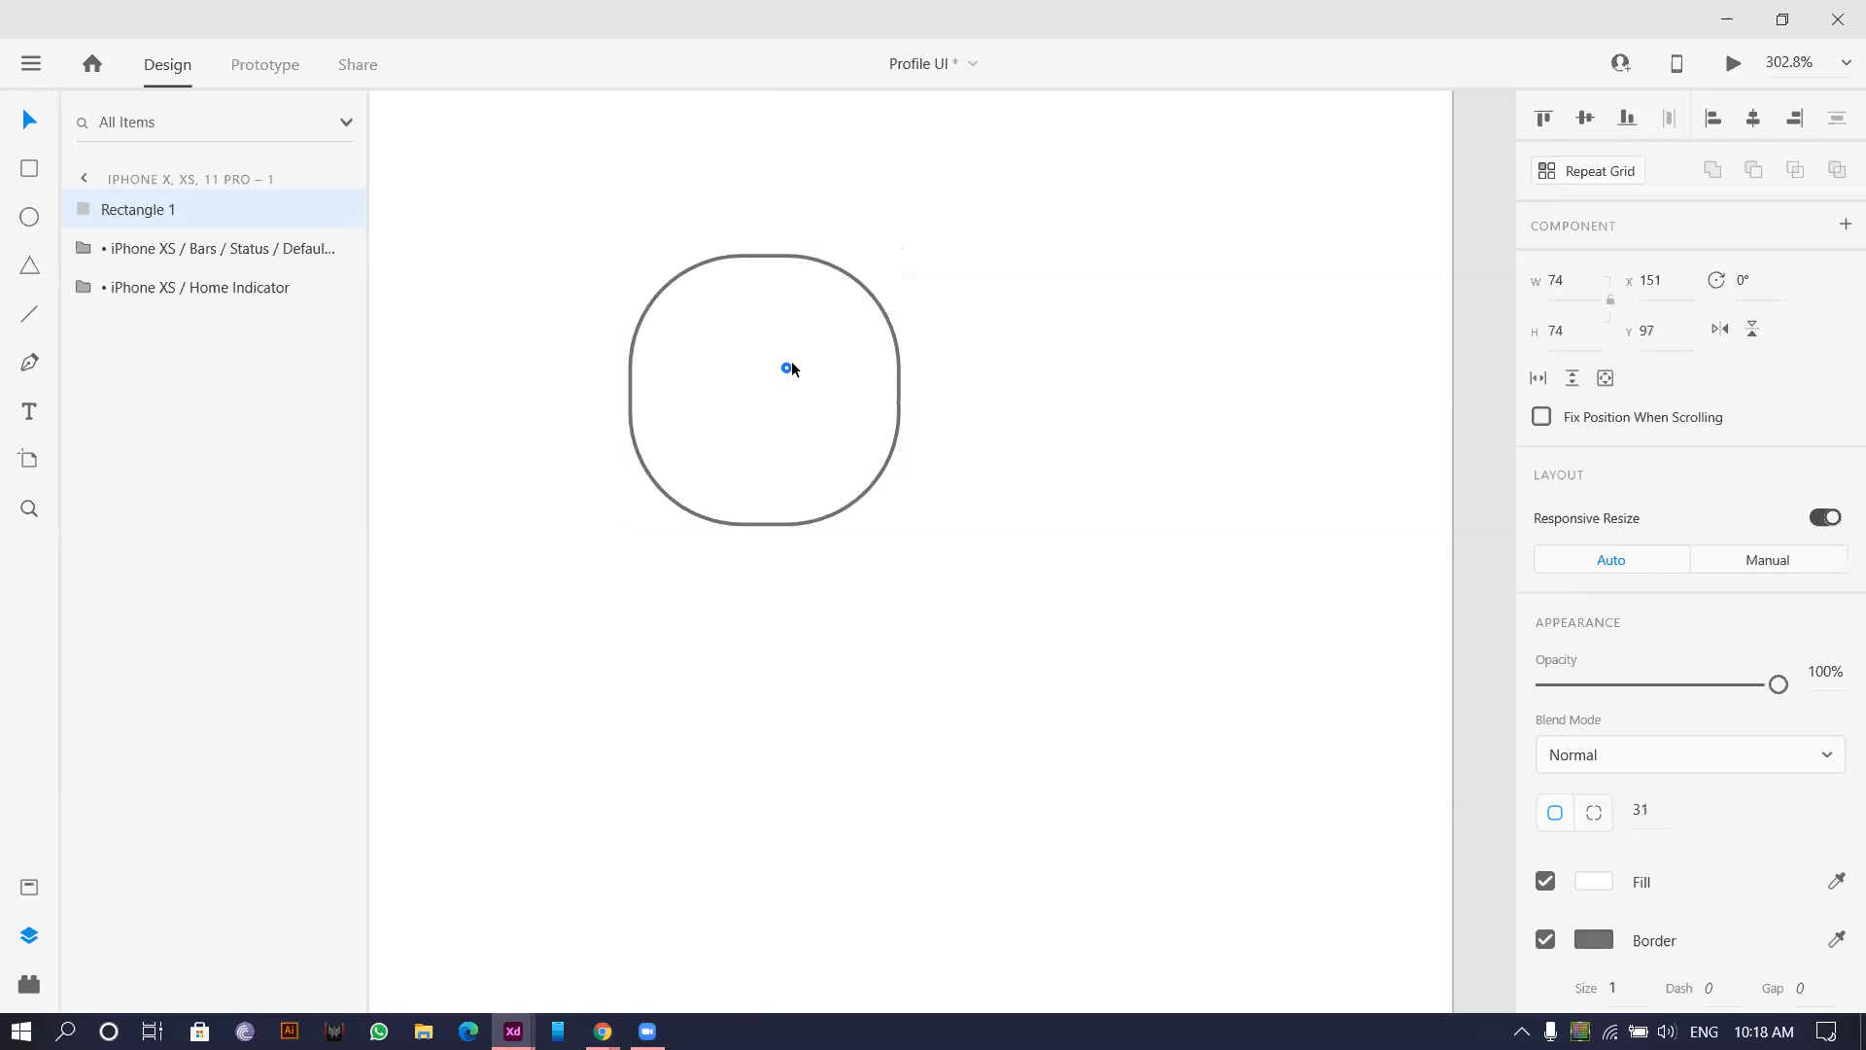
pyautogui.click(1190, 307)
pyautogui.scroll(-8, 1145, 304)
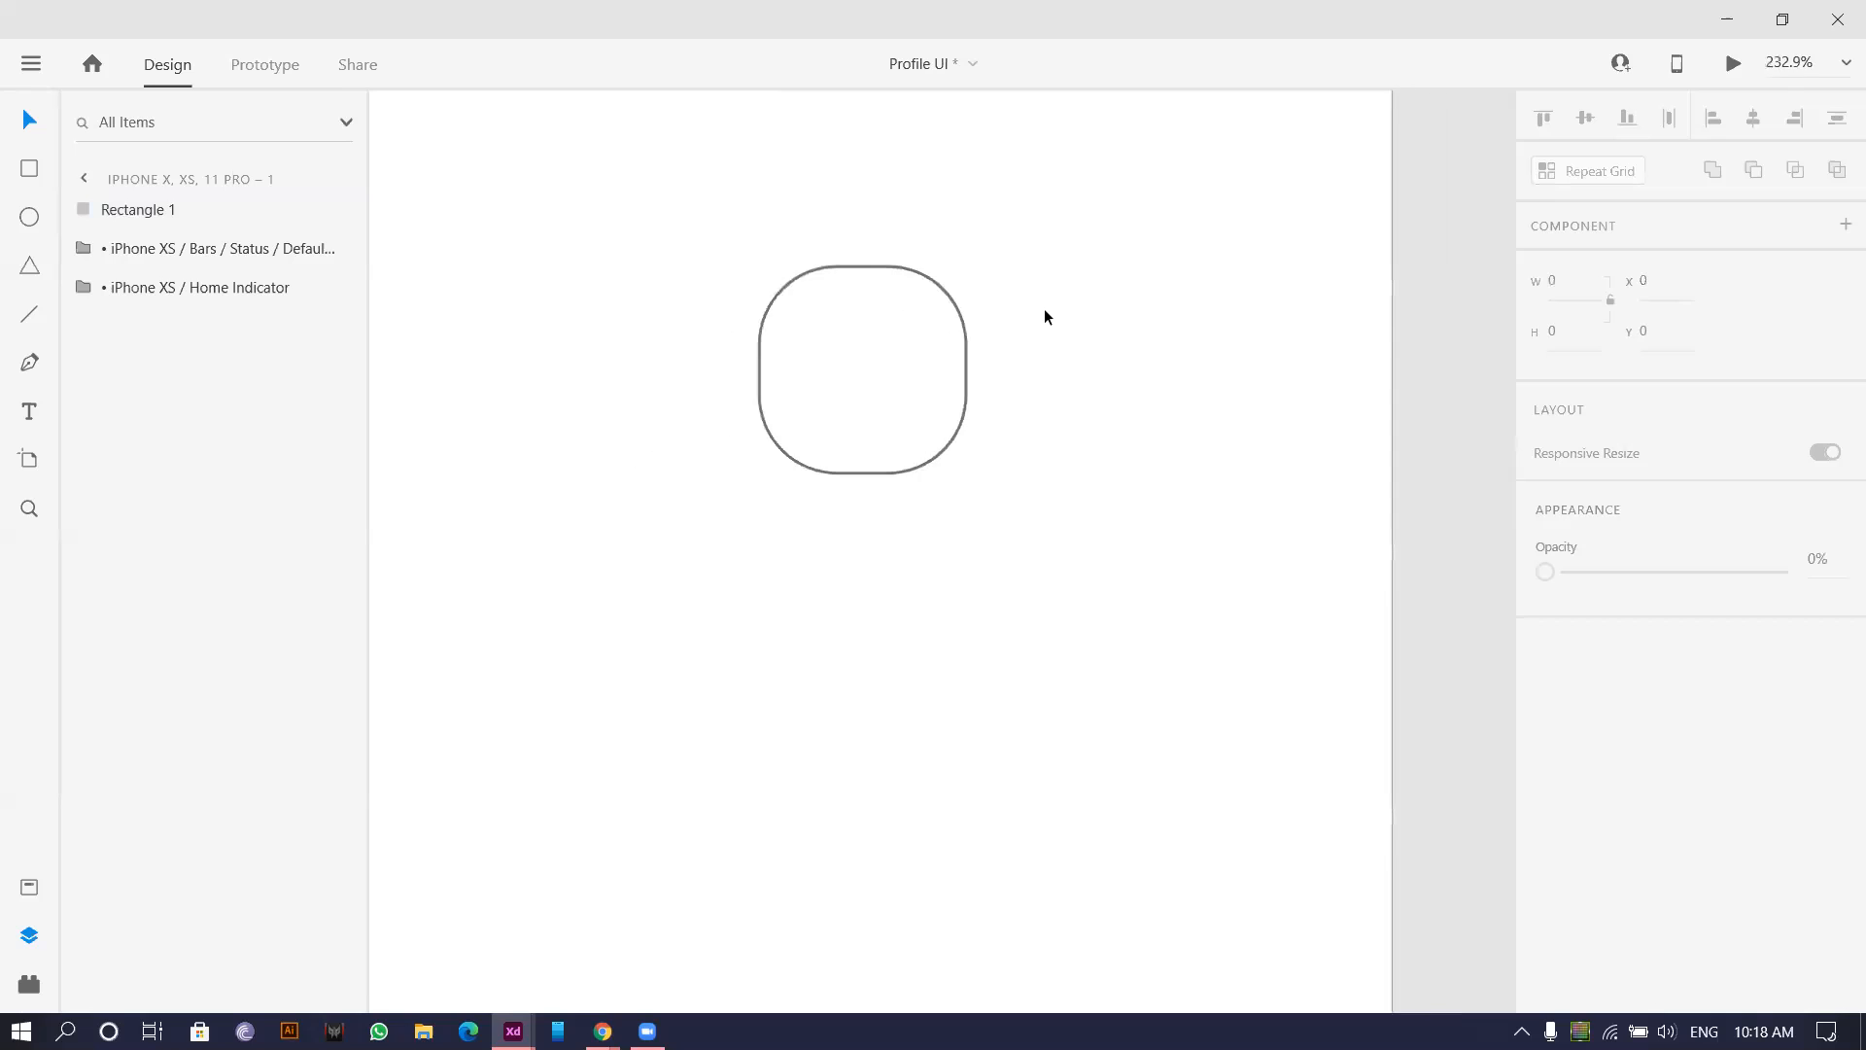
pyautogui.scroll(5, 878, 379)
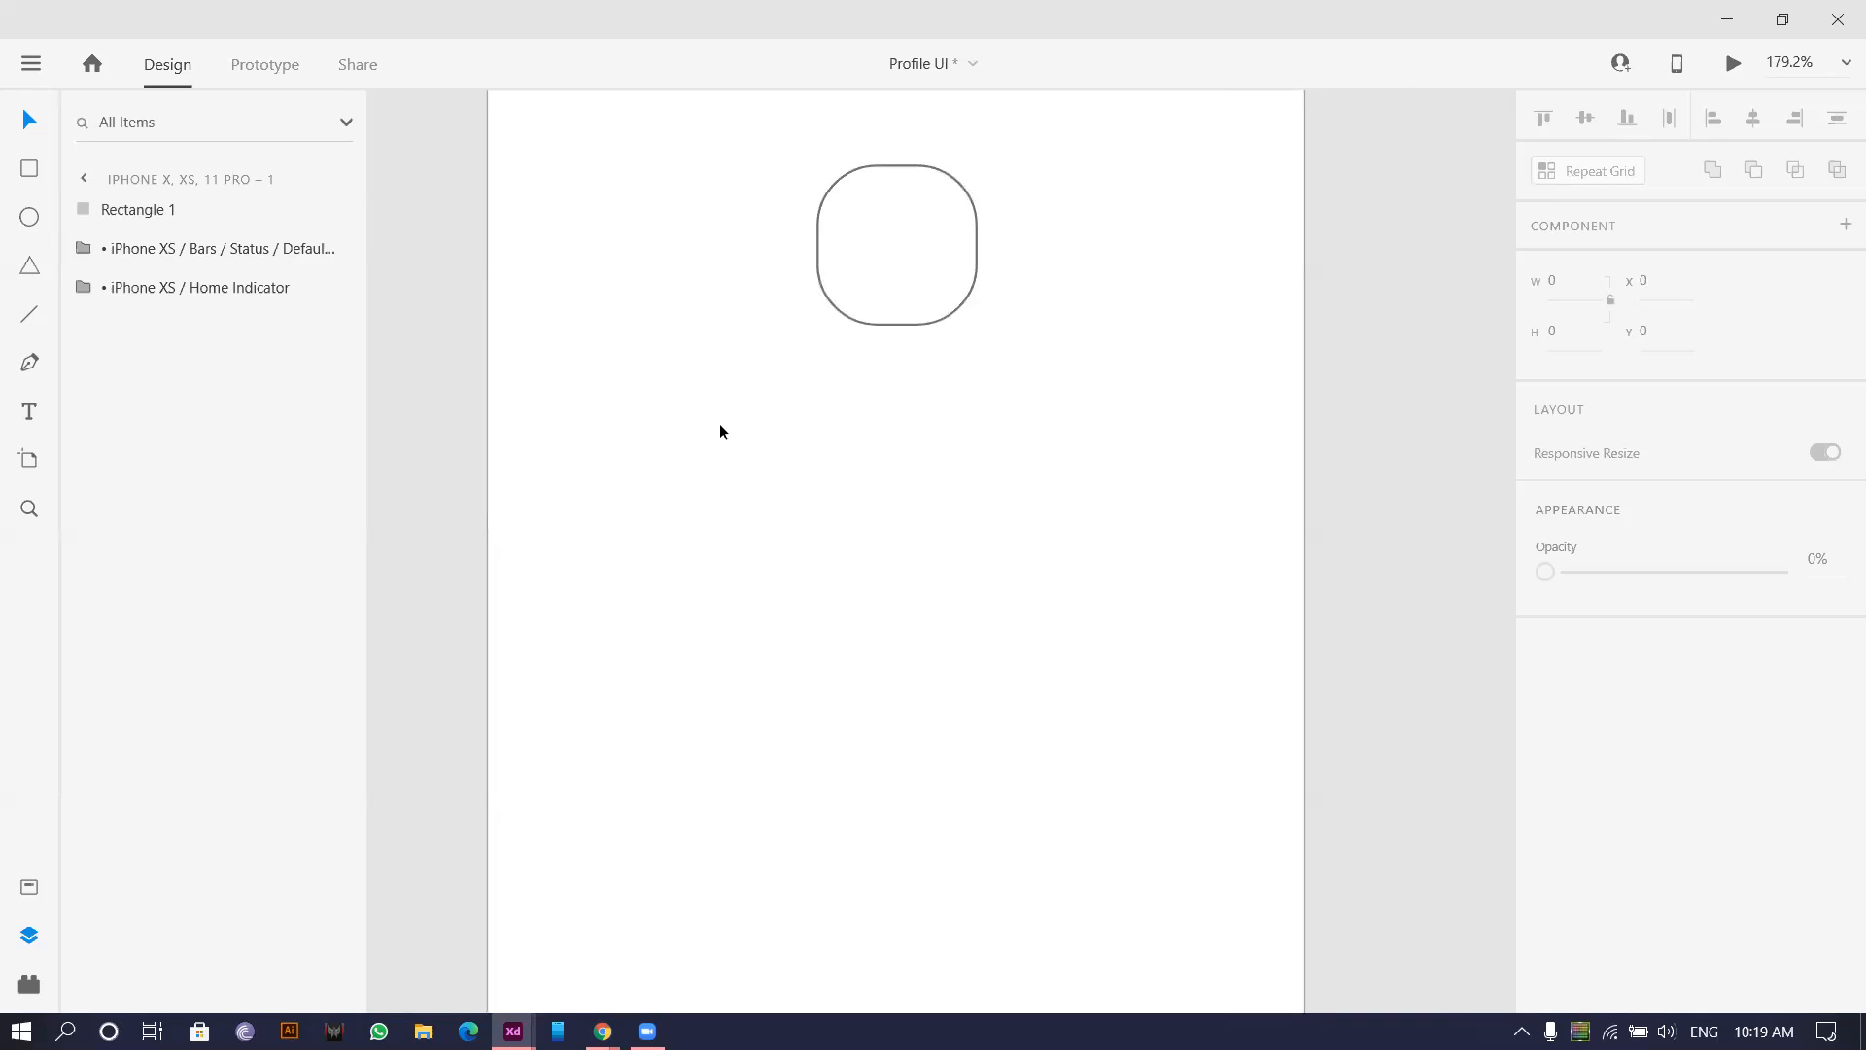
pyautogui.scroll(-2, 646, 387)
# Add the user's name as a text label centred below the avatar square.
pyautogui.click(29, 409)
pyautogui.click(783, 449)
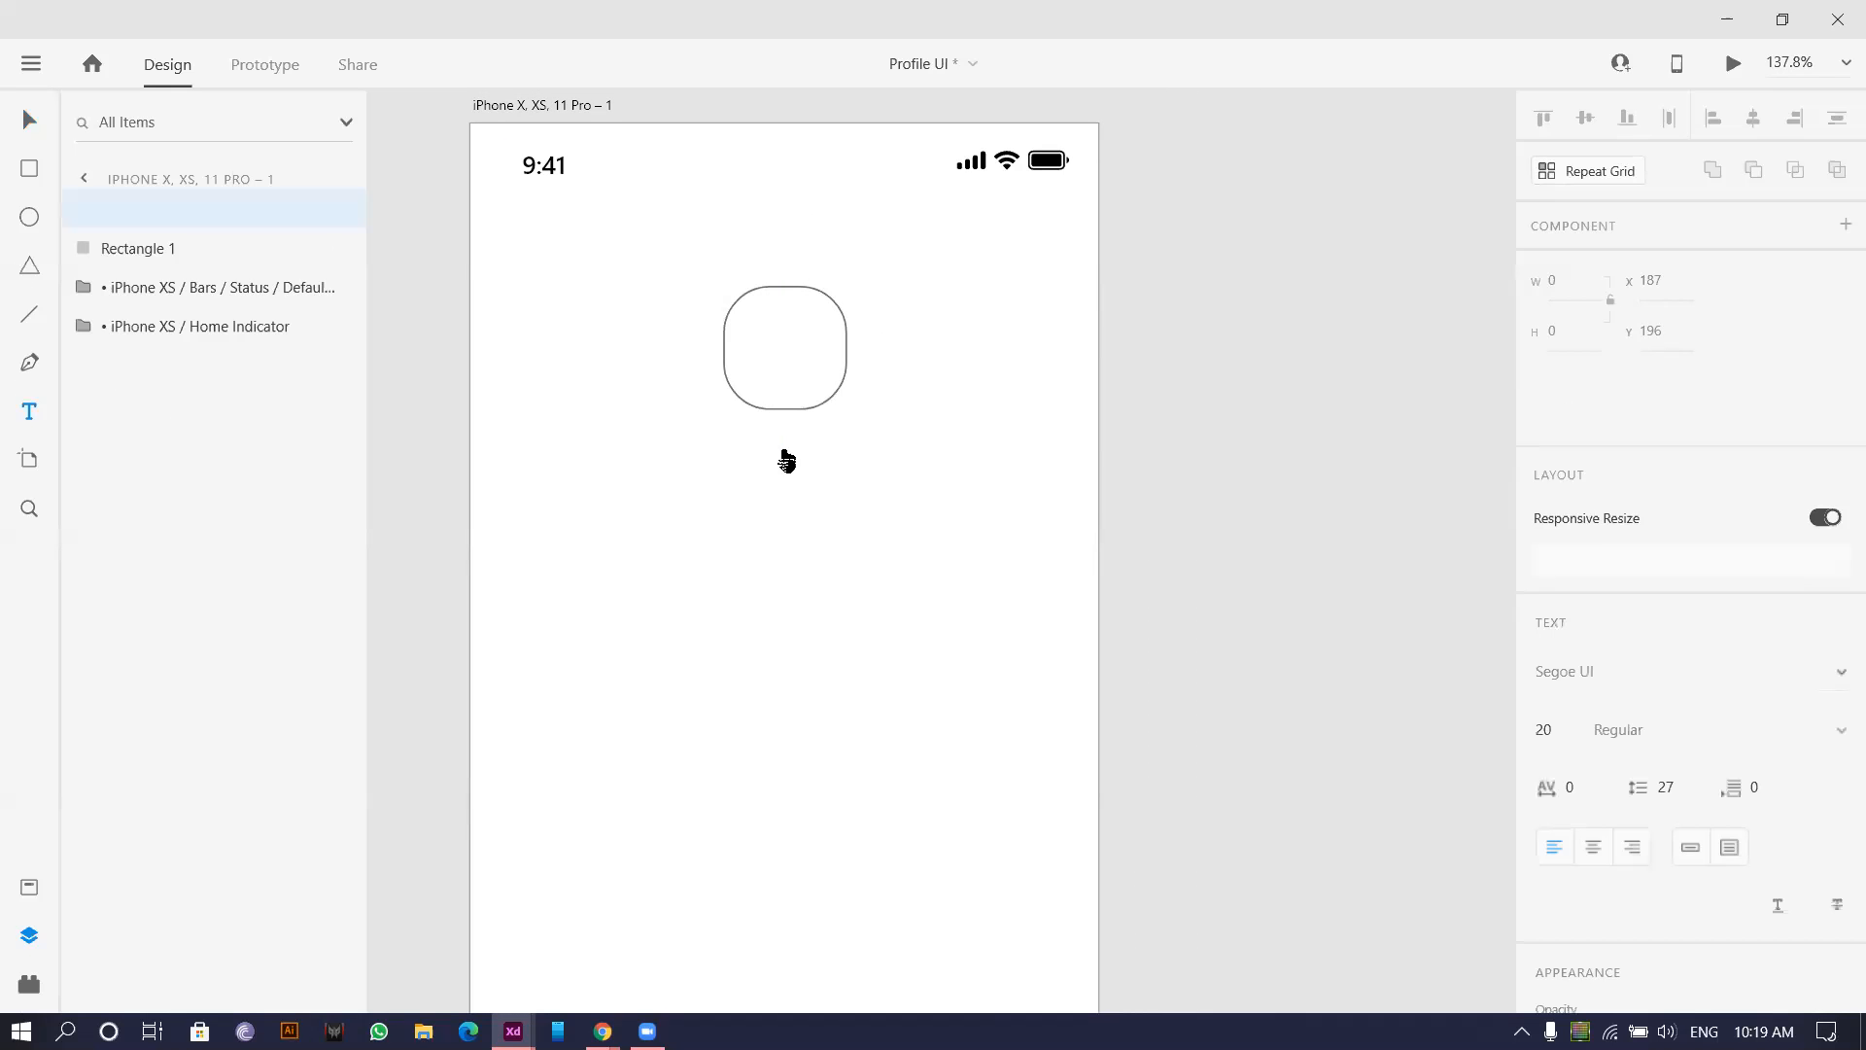
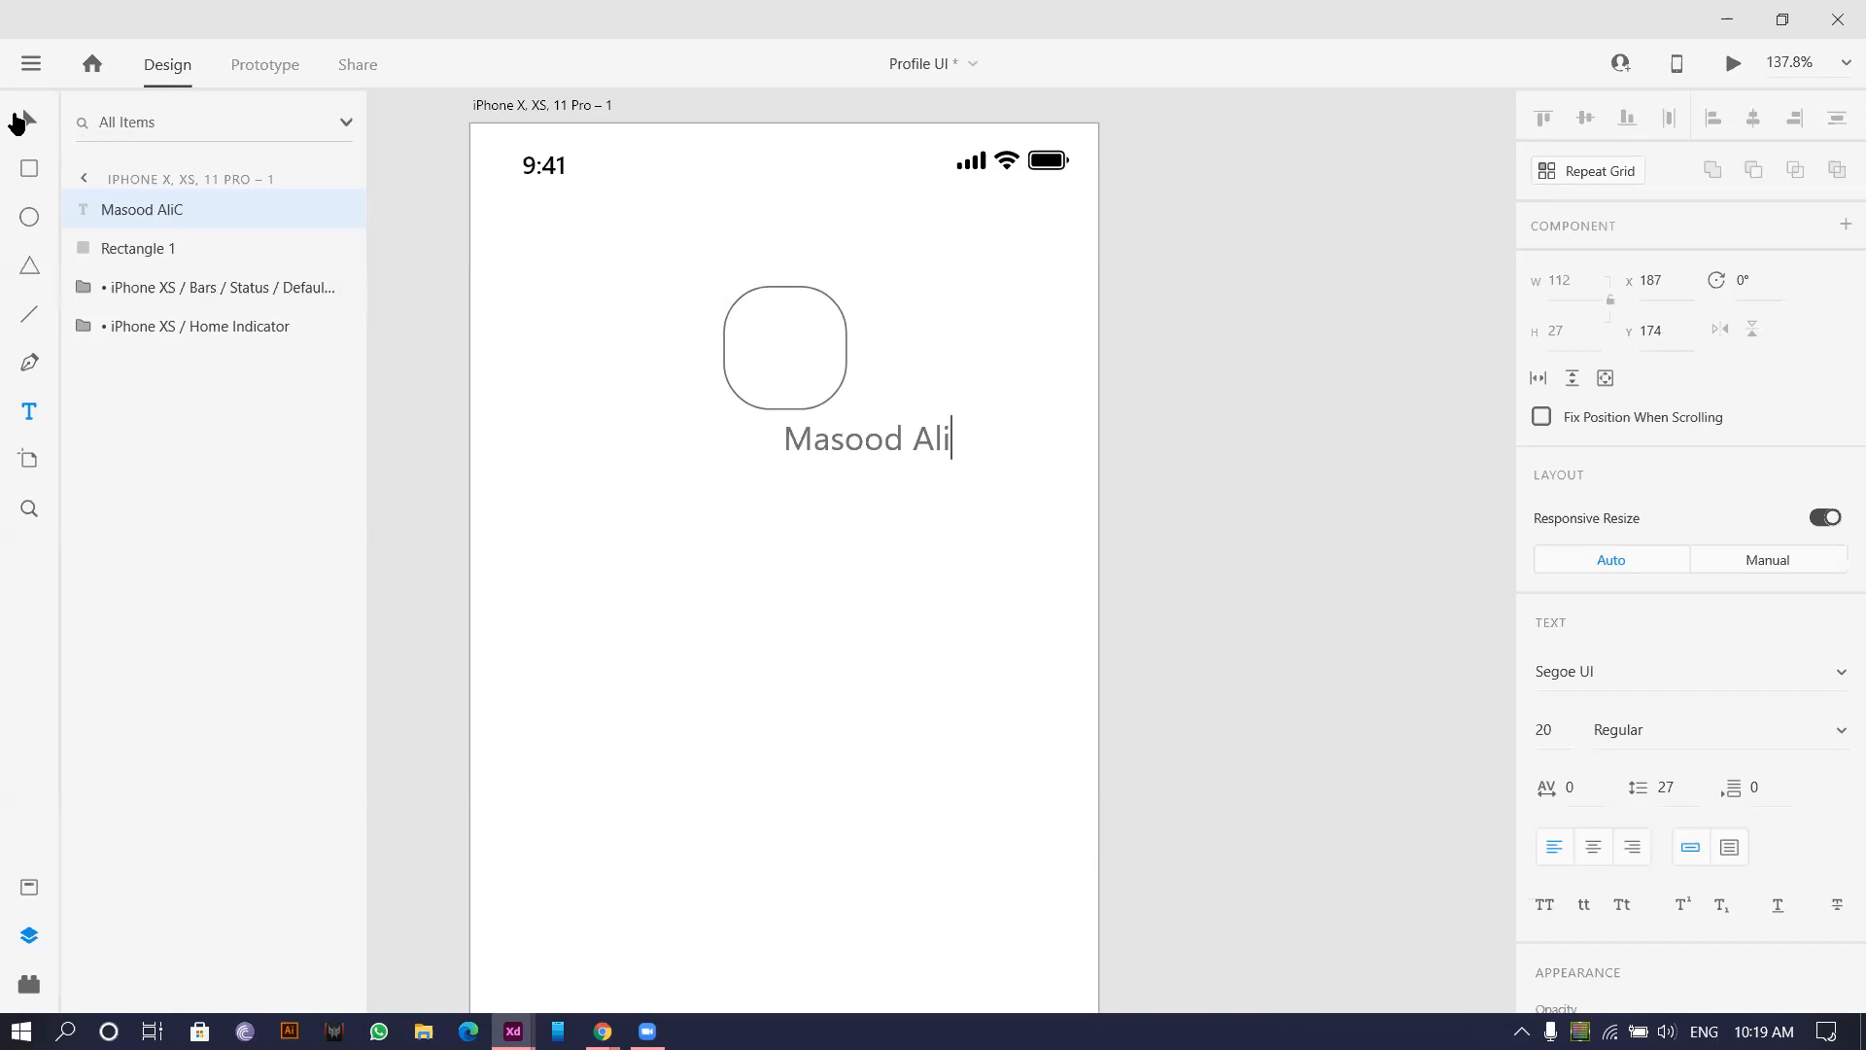
pyautogui.press('Escape')
pyautogui.moveTo(865, 459); pyautogui.dragTo(784, 459)
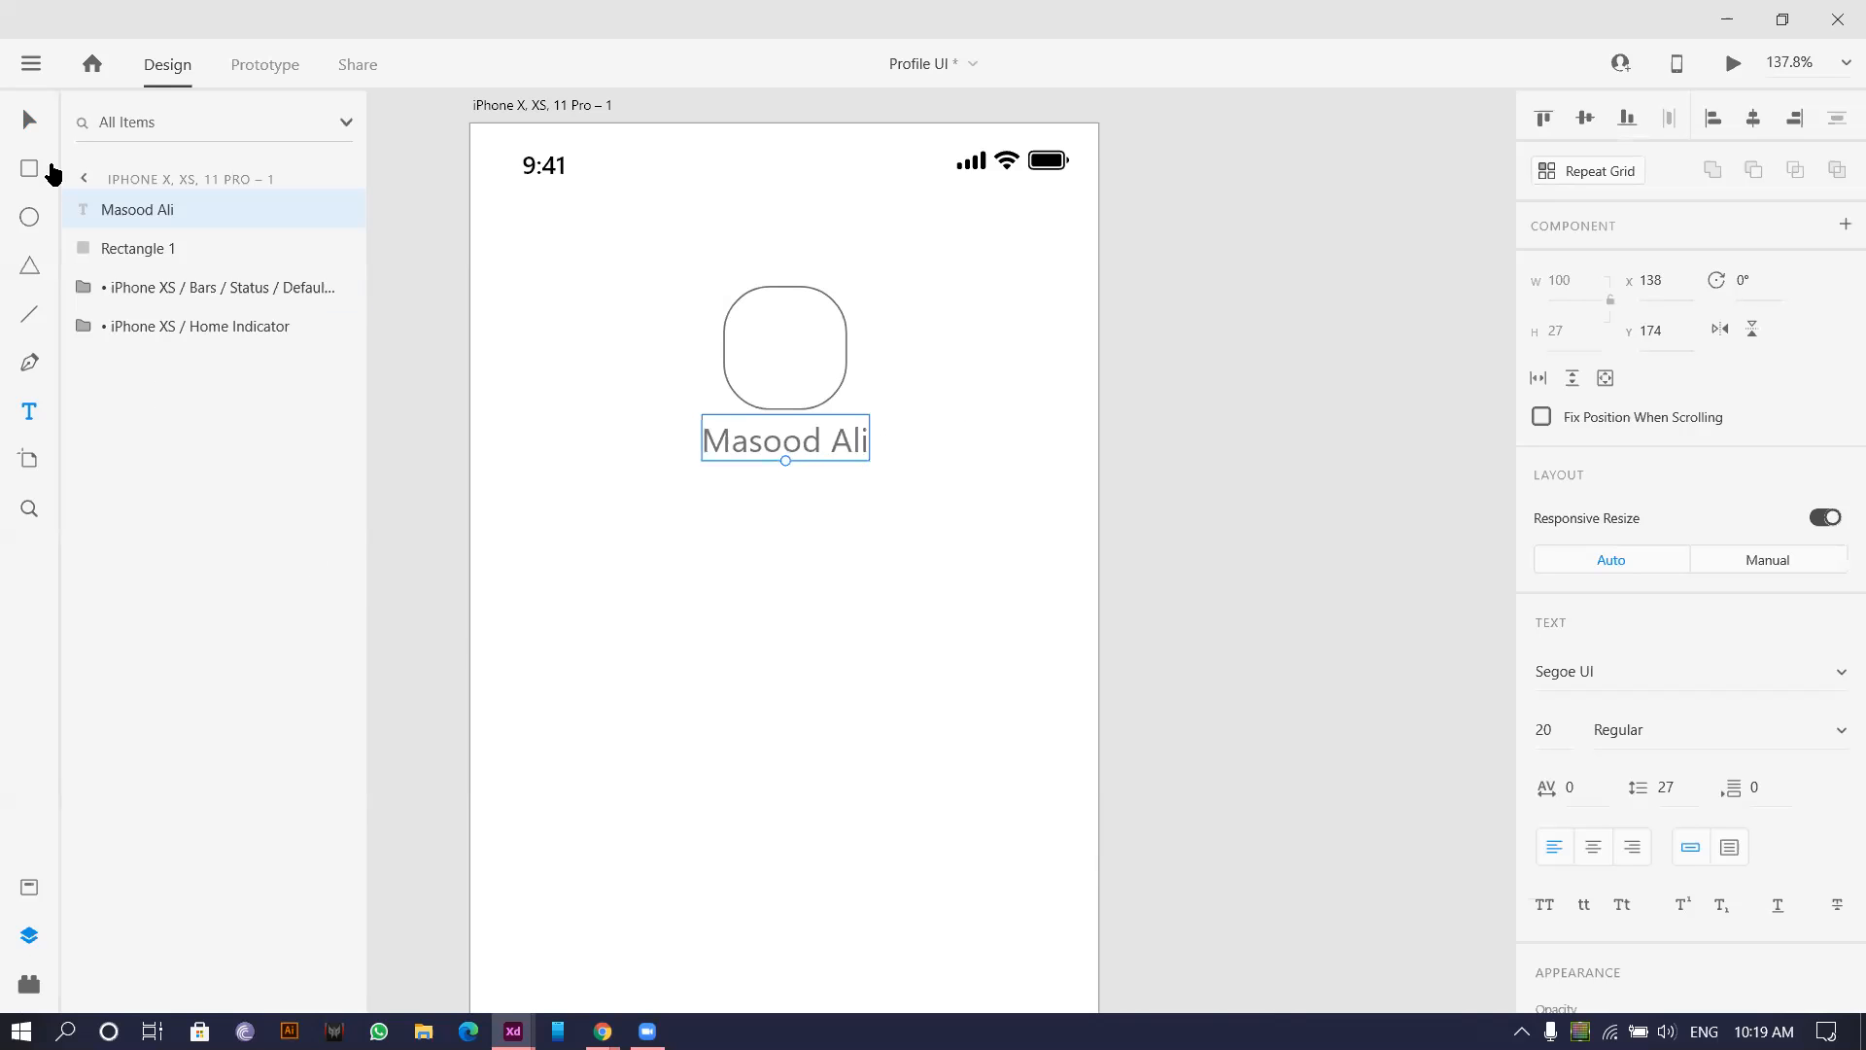
pyautogui.click(47, 121)
pyautogui.moveTo(802, 594); pyautogui.dragTo(750, 521)
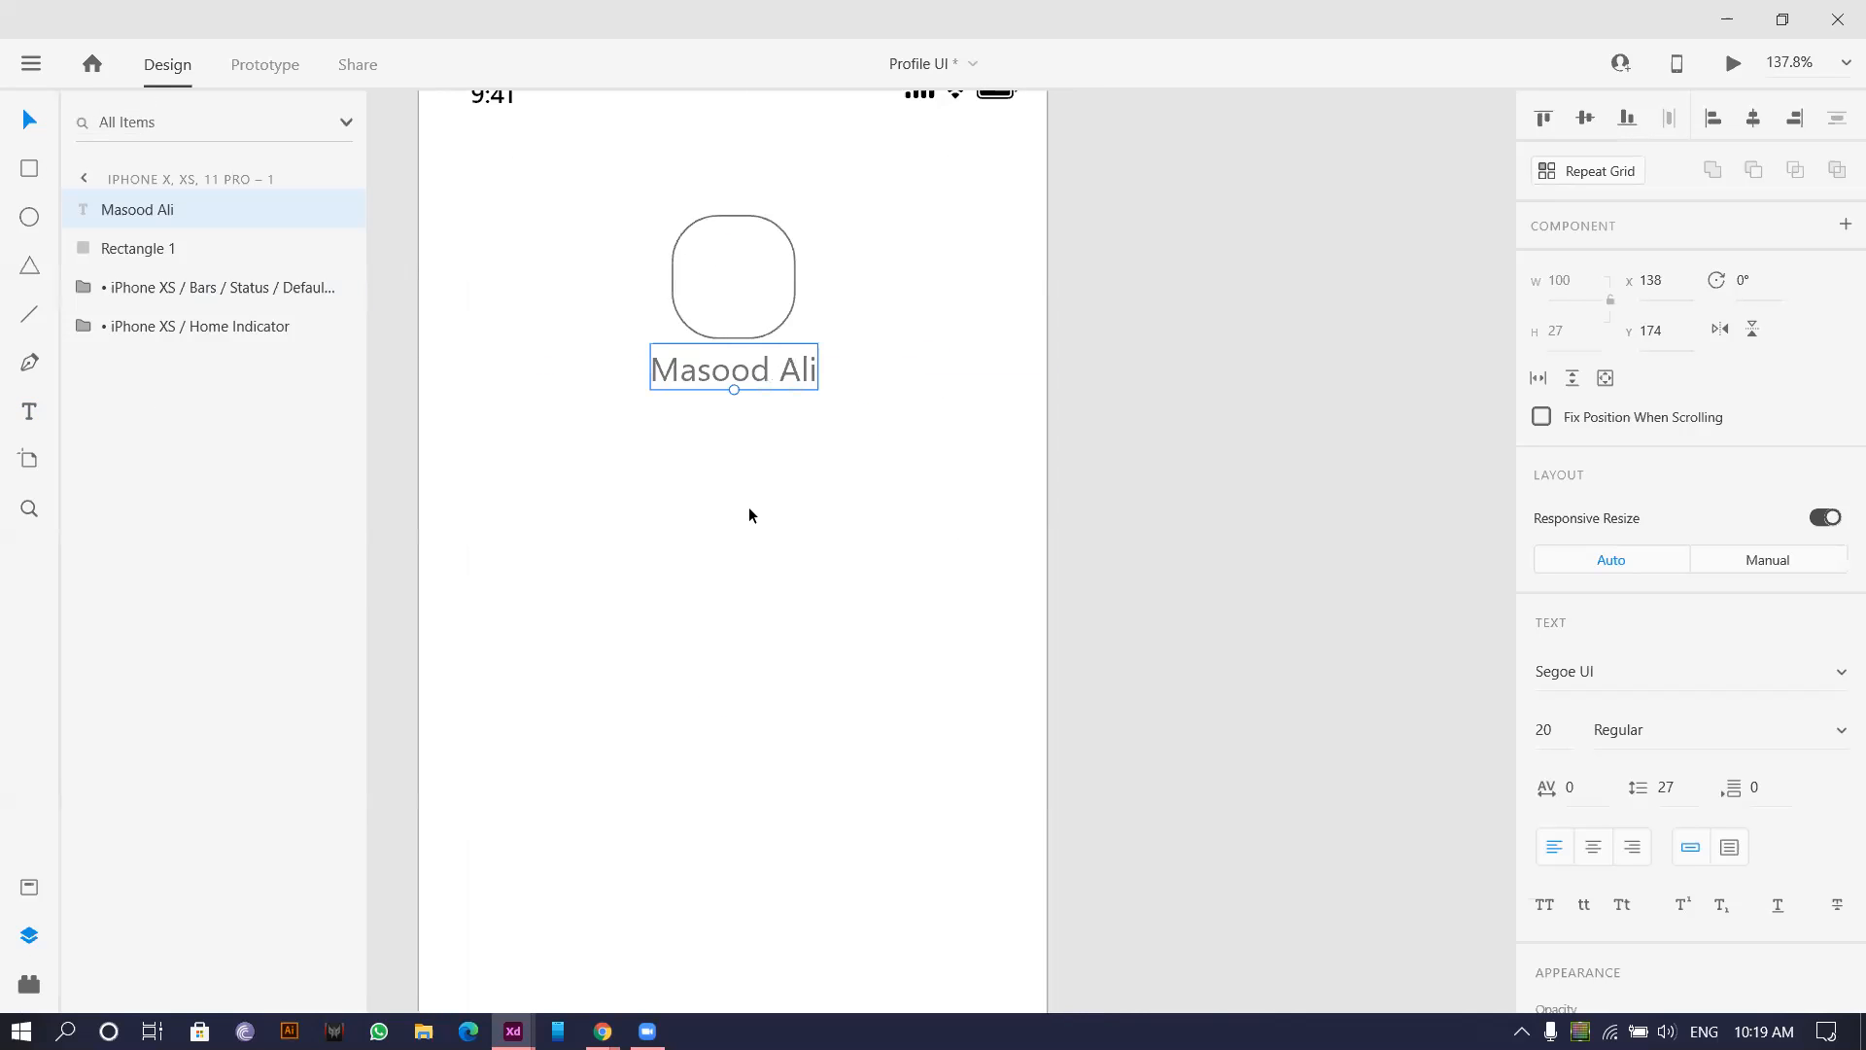
pyautogui.scroll(2, 746, 505)
pyautogui.moveTo(758, 448); pyautogui.dragTo(719, 451)
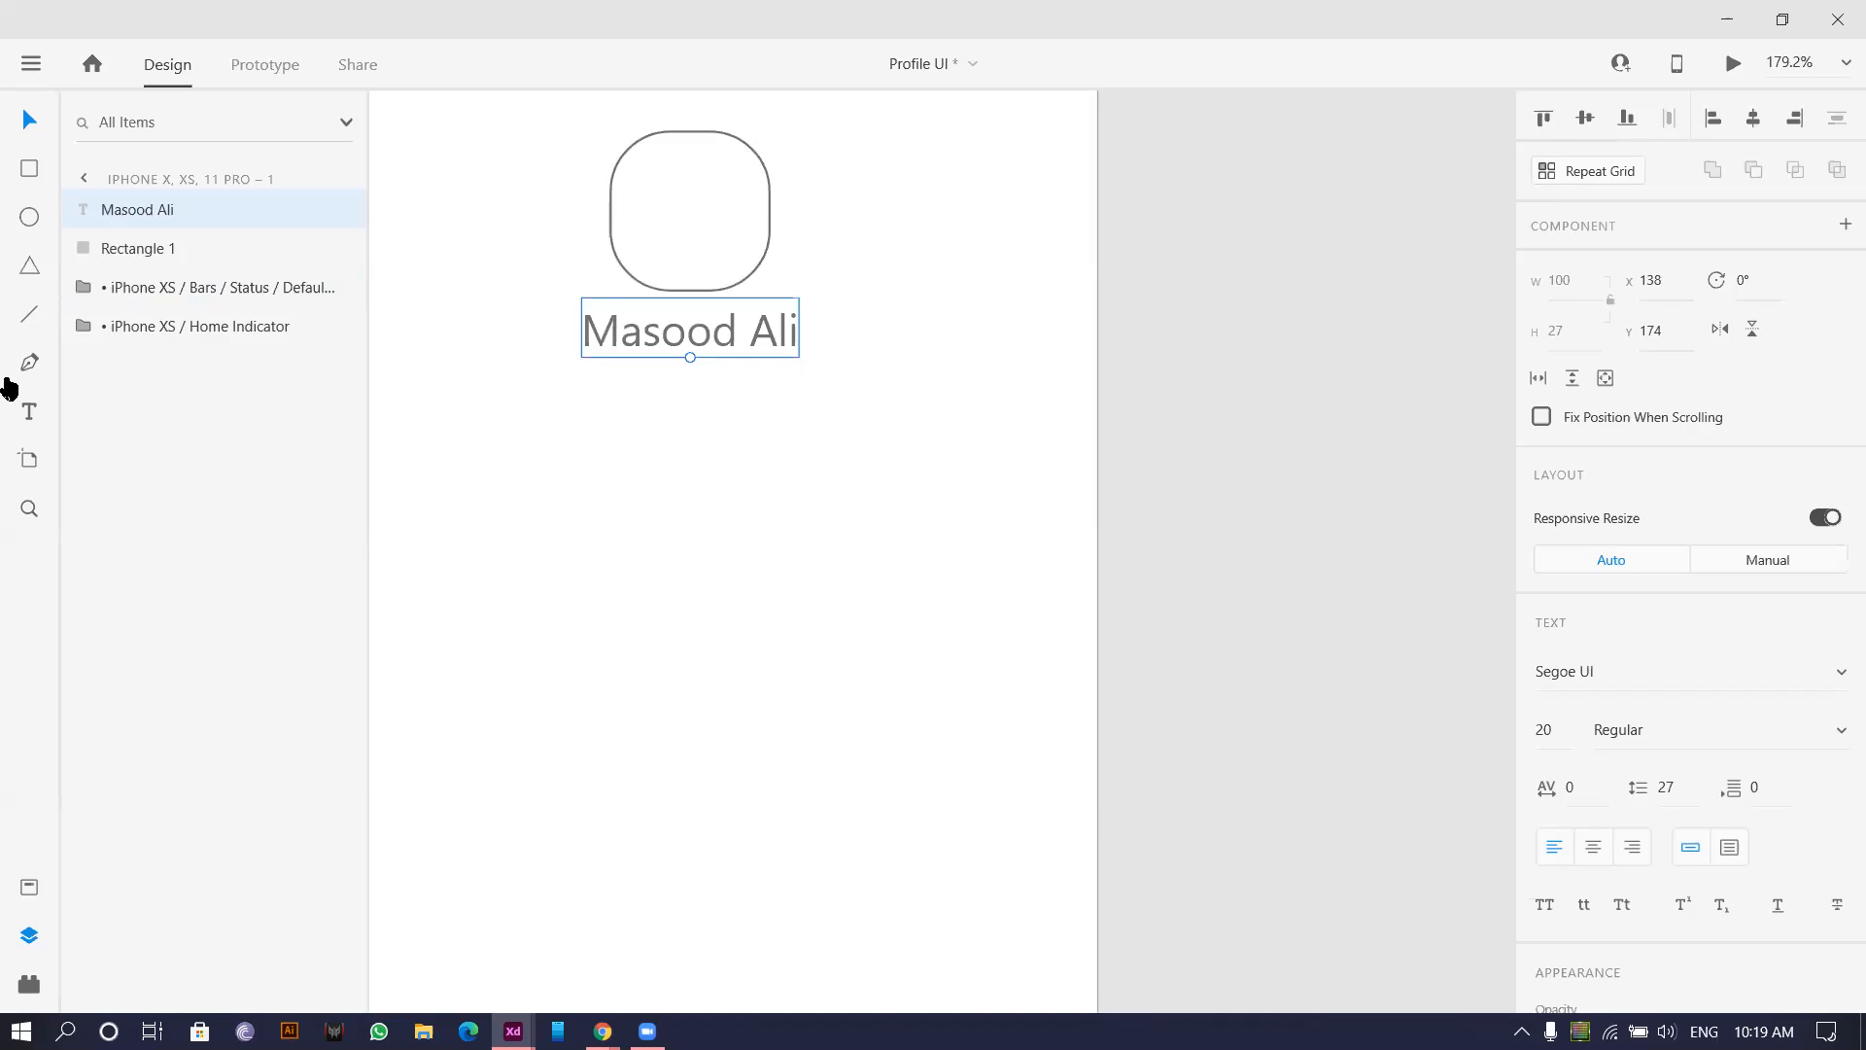
# Add a '24 Followers' text label below the name.
pyautogui.click(29, 413)
pyautogui.hscroll(-3, 666, 421)
pyautogui.click(680, 419)
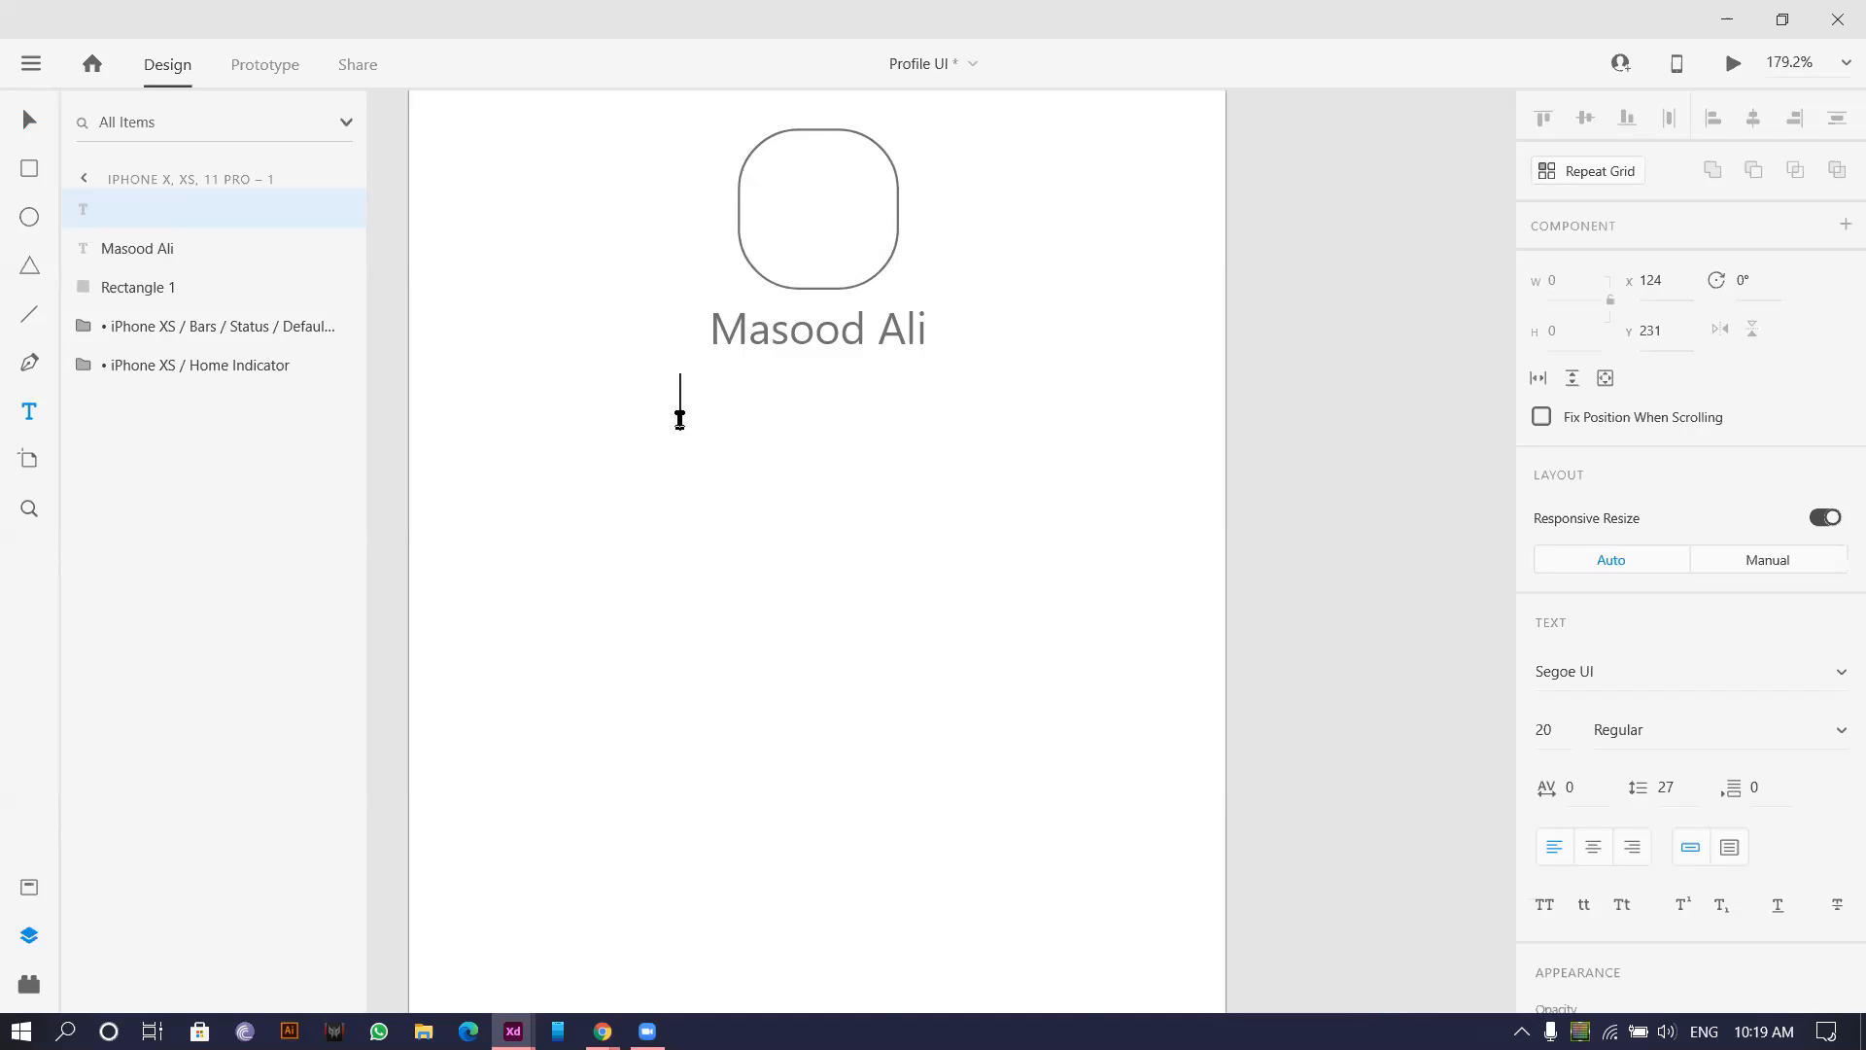
pyautogui.write('4 Follower')
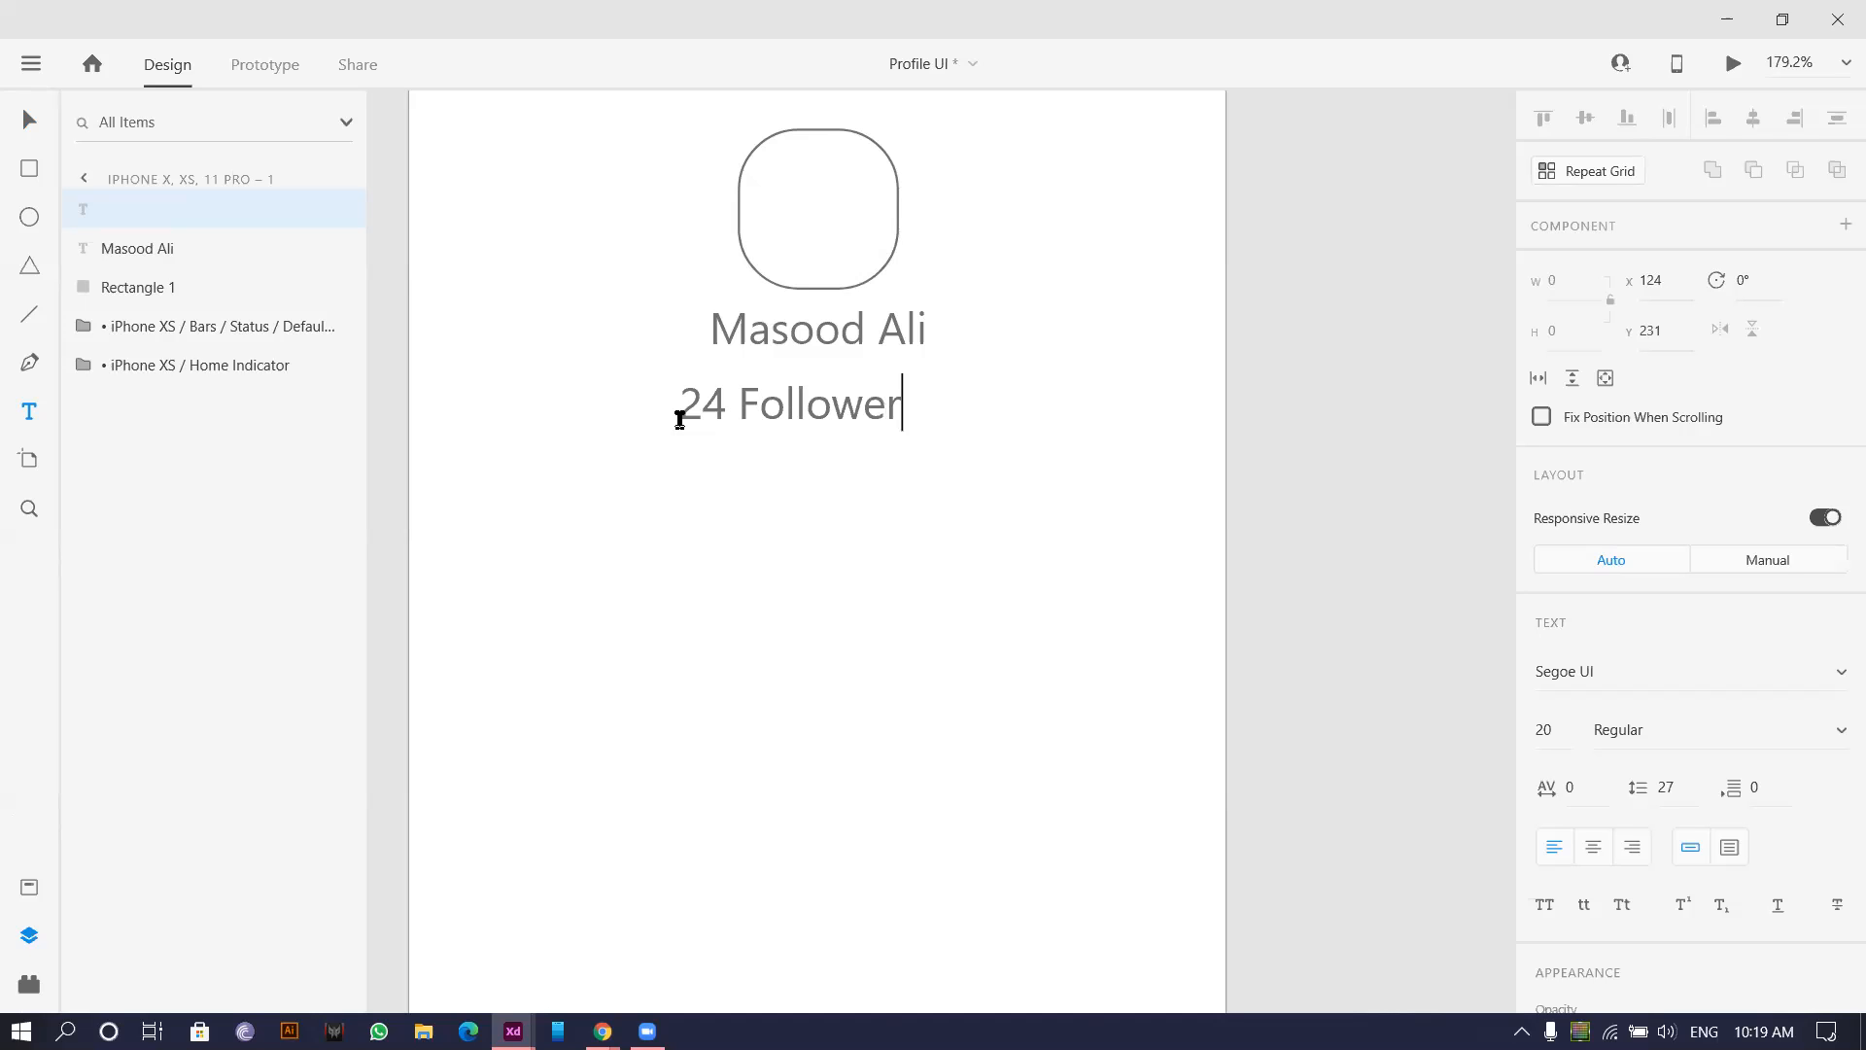
pyautogui.write('s')
pyautogui.press('Escape')
pyautogui.click(18, 126)
# Duplicate the followers label to its right and change it to '240 Following'.
pyautogui.moveTo(758, 375); pyautogui.dragTo(844, 414)
pyautogui.doubleClick(877, 410)
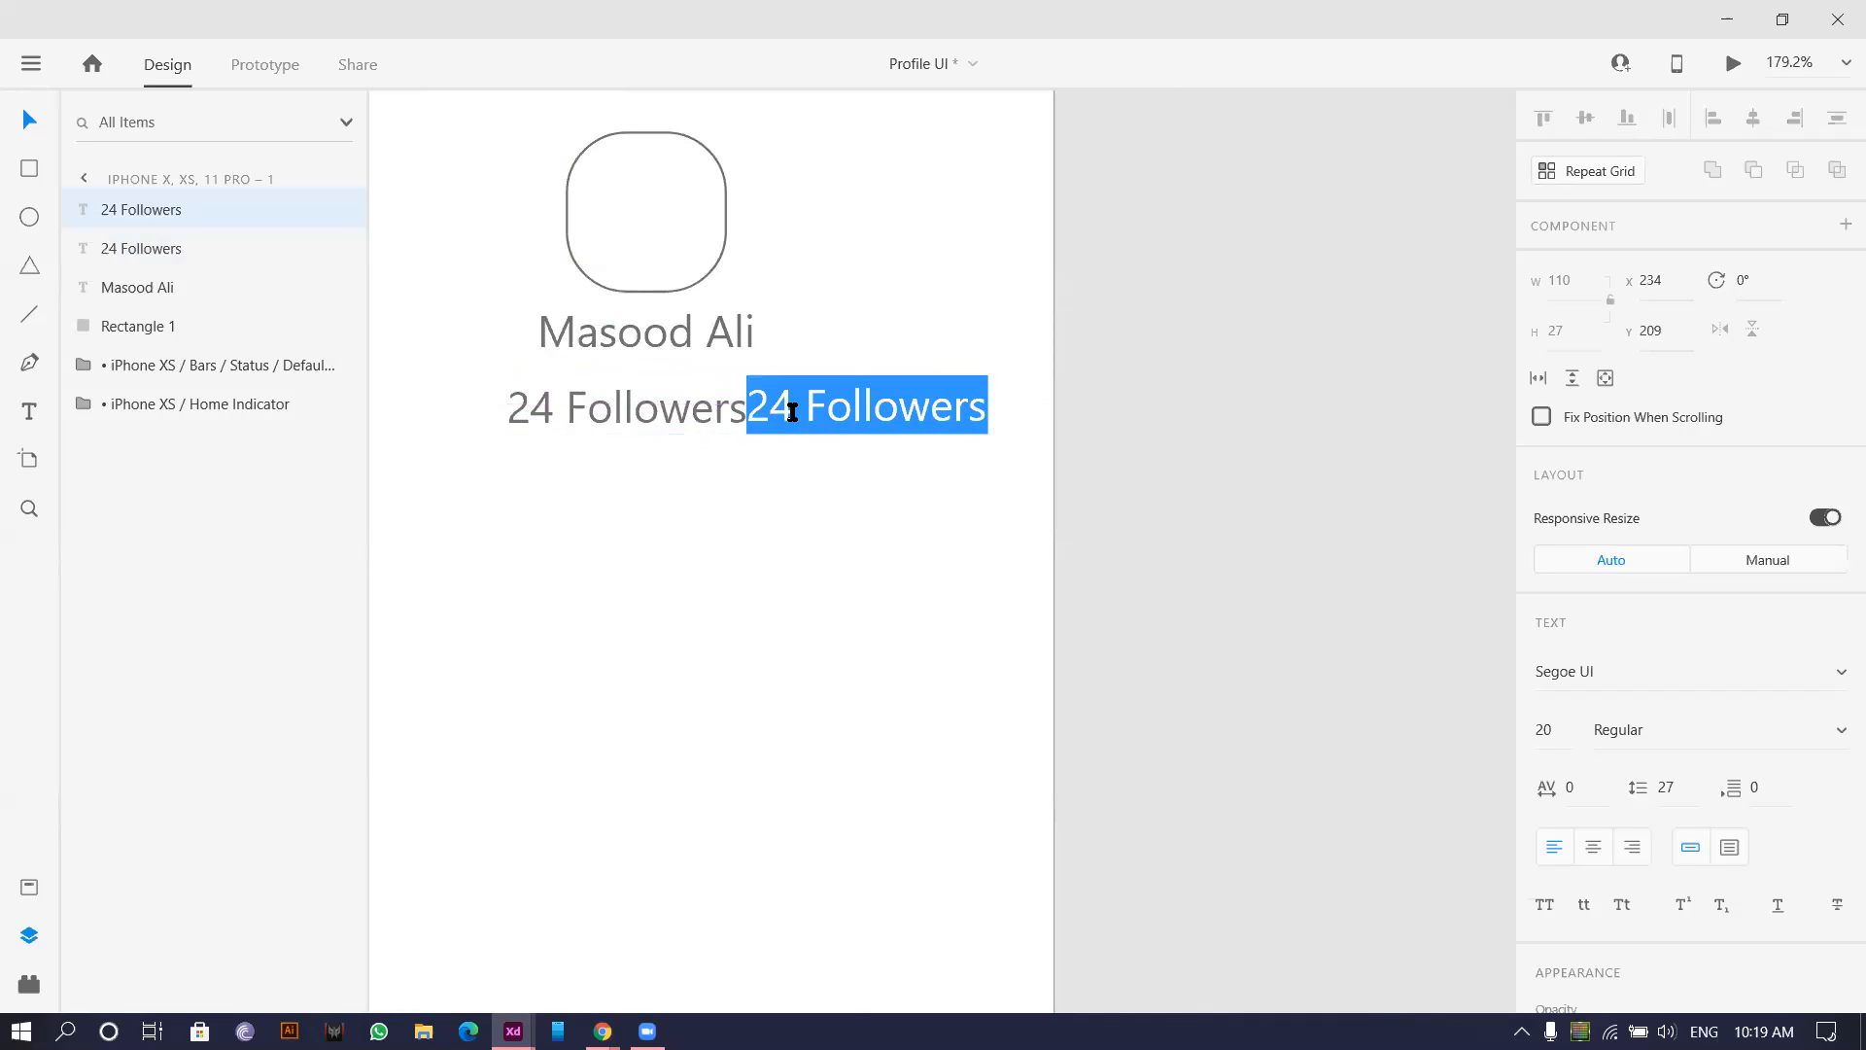
pyautogui.click(792, 410)
pyautogui.write('0')
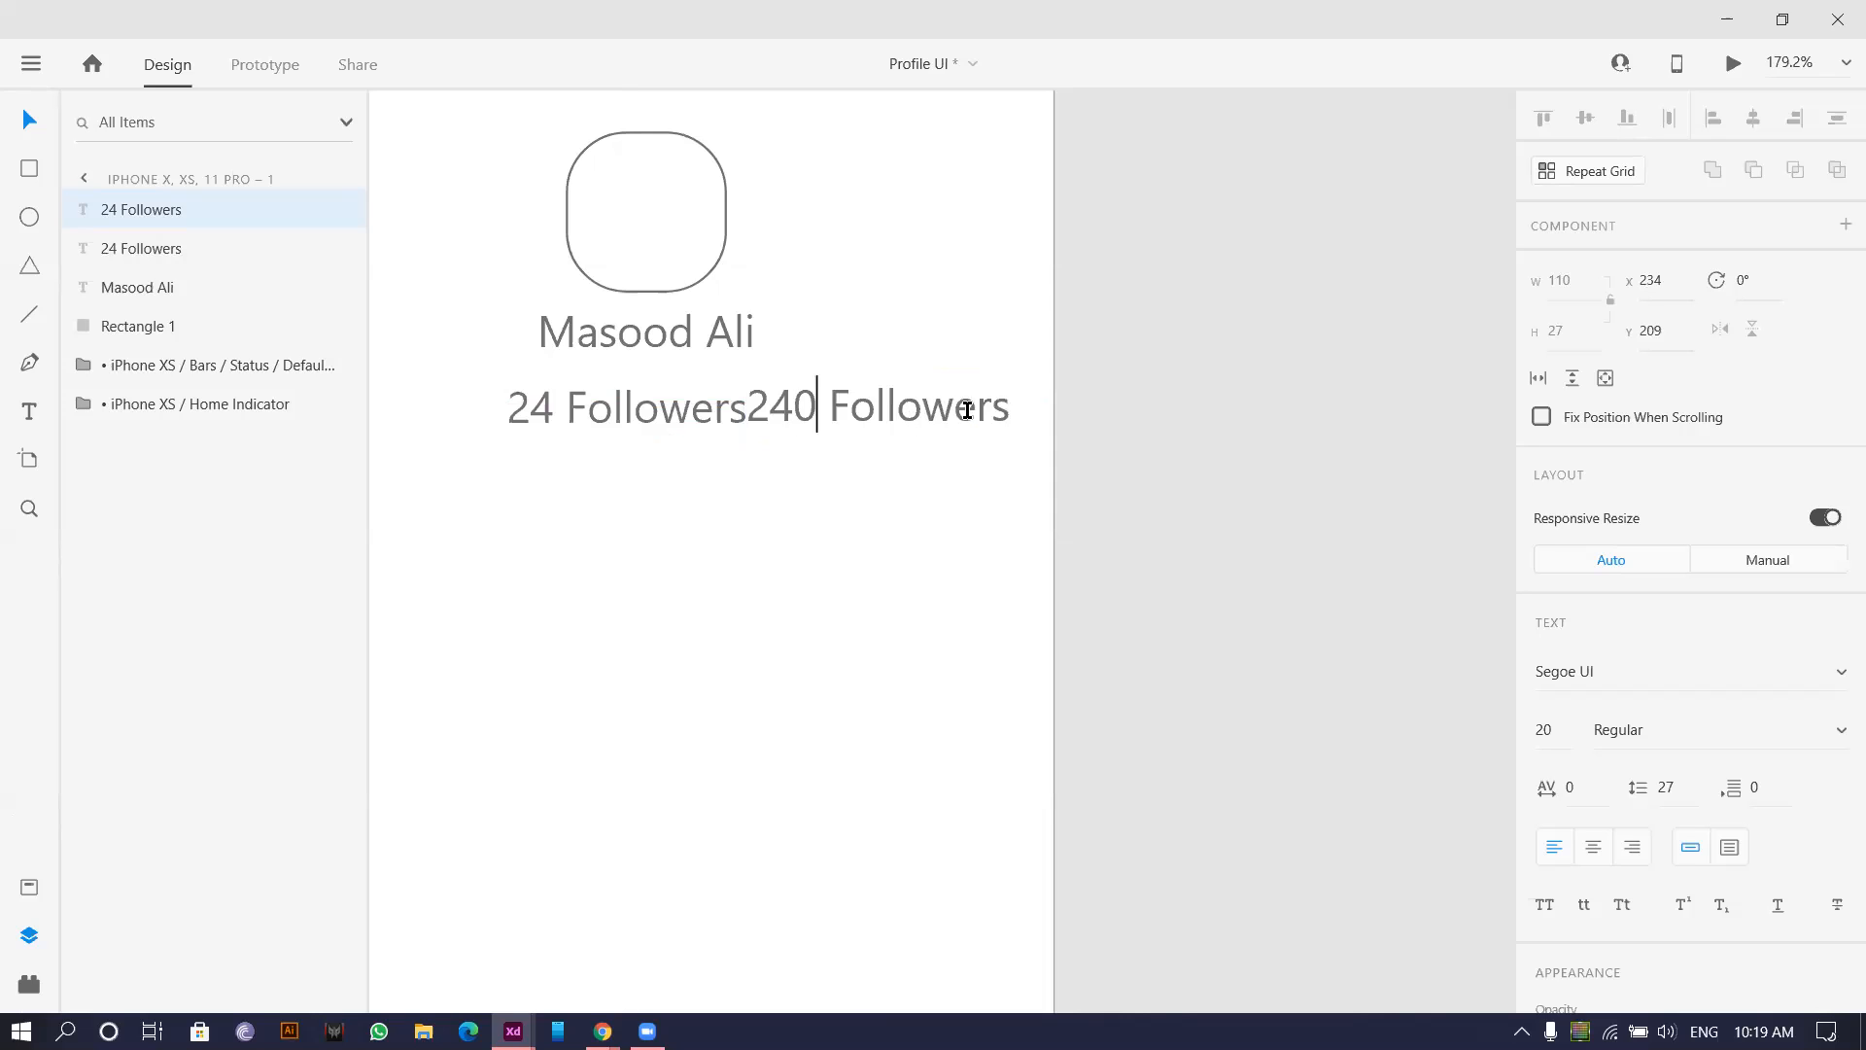
pyautogui.moveTo(967, 409); pyautogui.dragTo(1102, 419)
pyautogui.write('ing')
pyautogui.press('Escape')
# Duplicate '240 Following' beside the artboard and change it to '1000 views'.
pyautogui.moveTo(836, 397); pyautogui.dragTo(1052, 422)
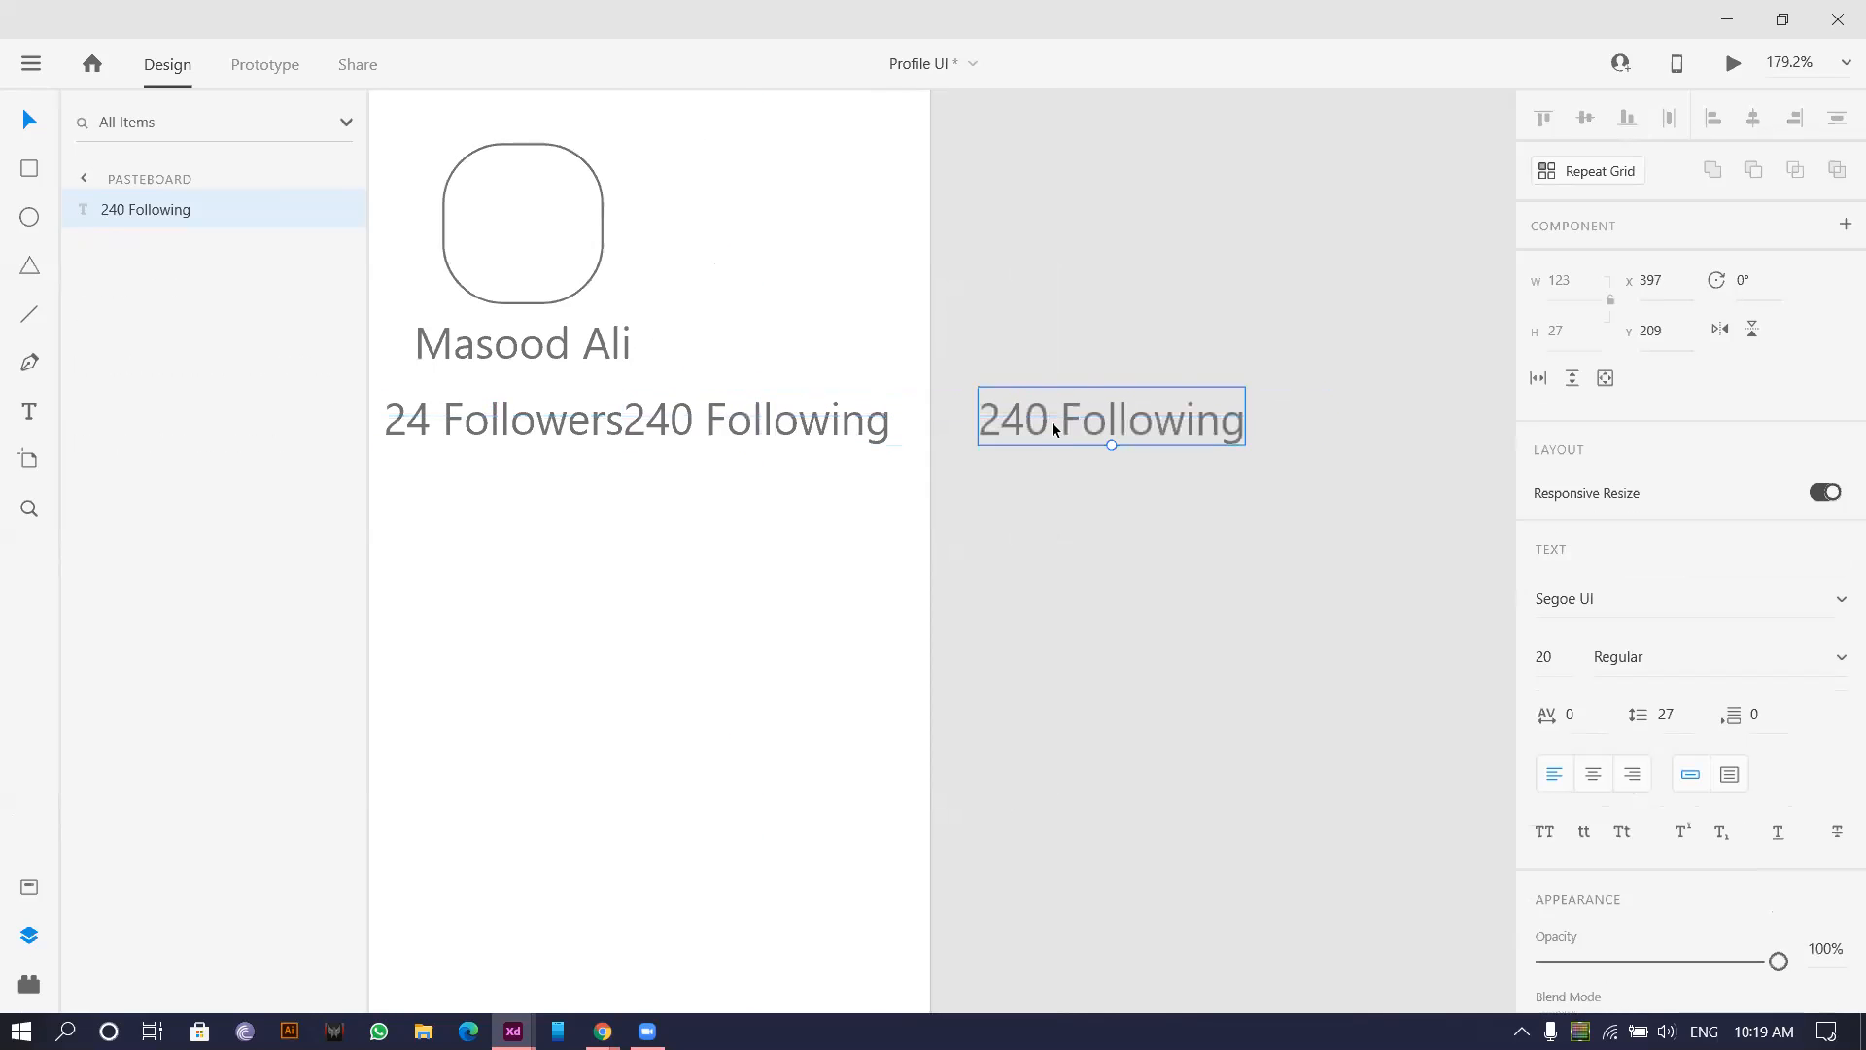
pyautogui.doubleClick(1052, 422)
pyautogui.doubleClick(1048, 422)
pyautogui.write('1000')
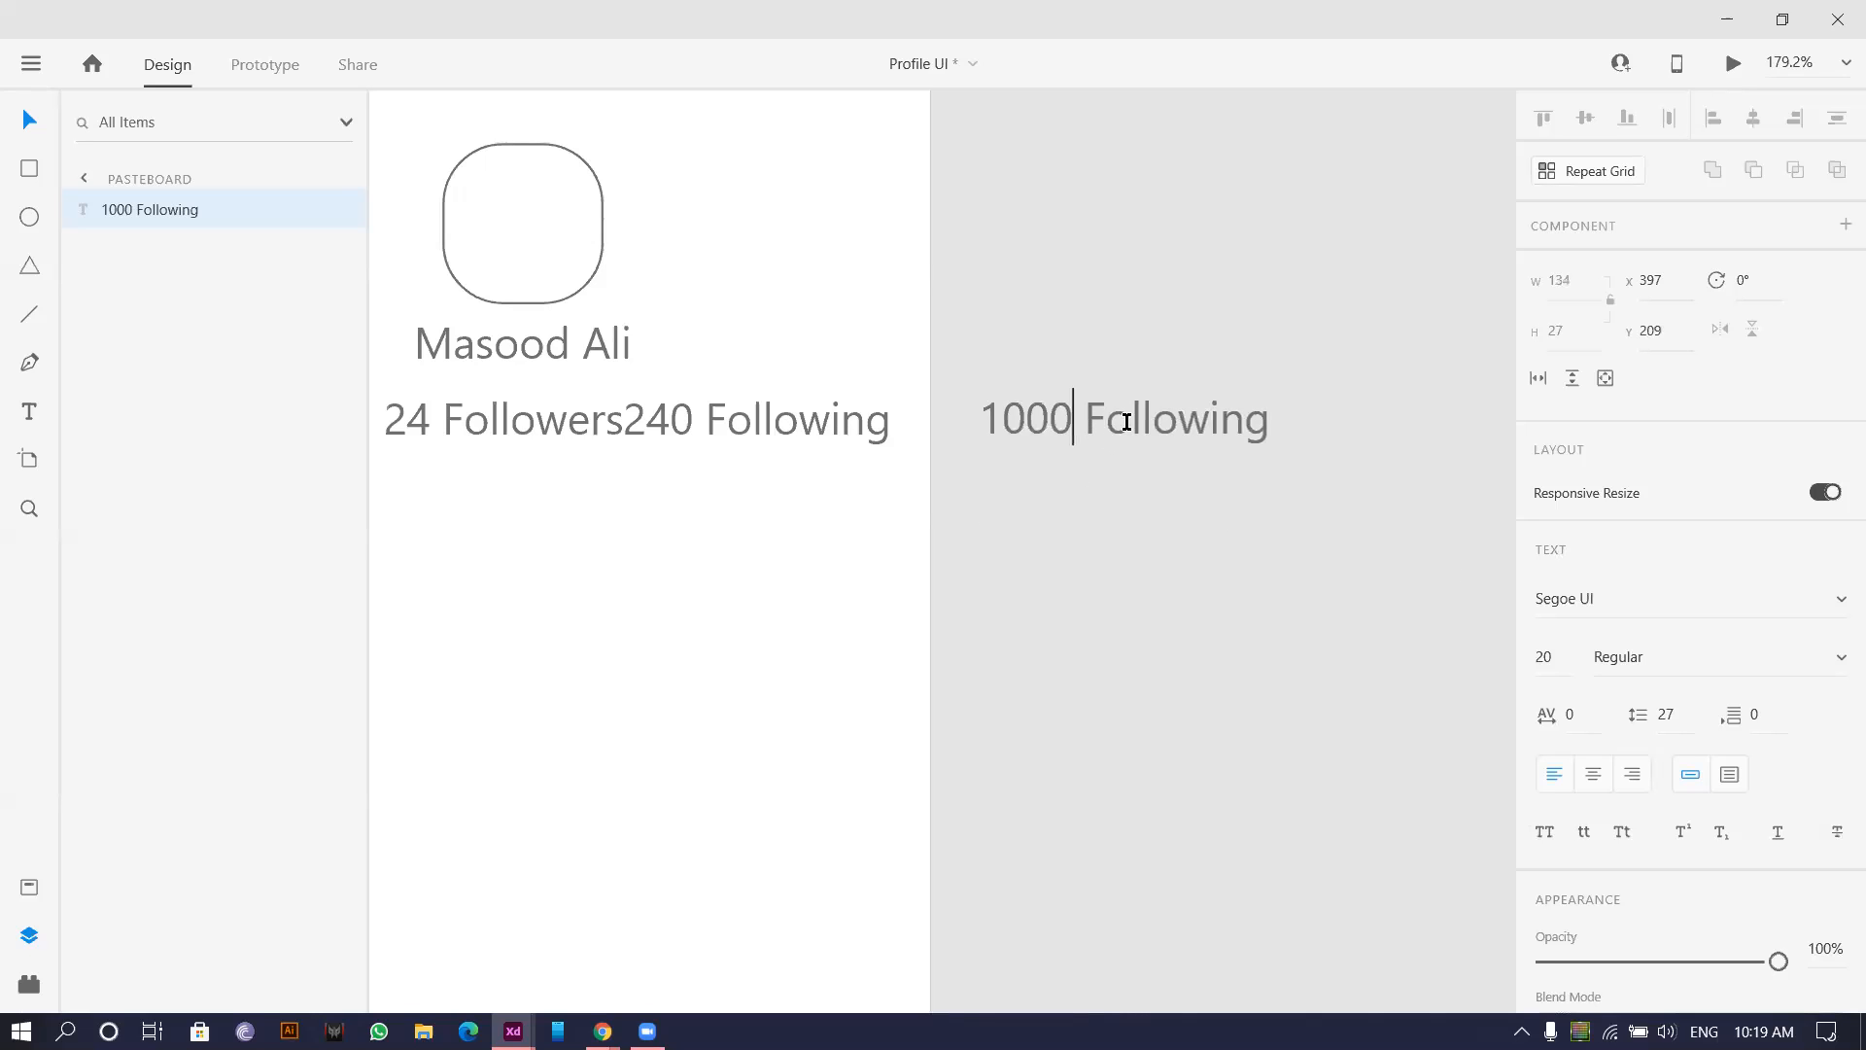
pyautogui.moveTo(1089, 419); pyautogui.dragTo(1621, 474)
pyautogui.write('views')
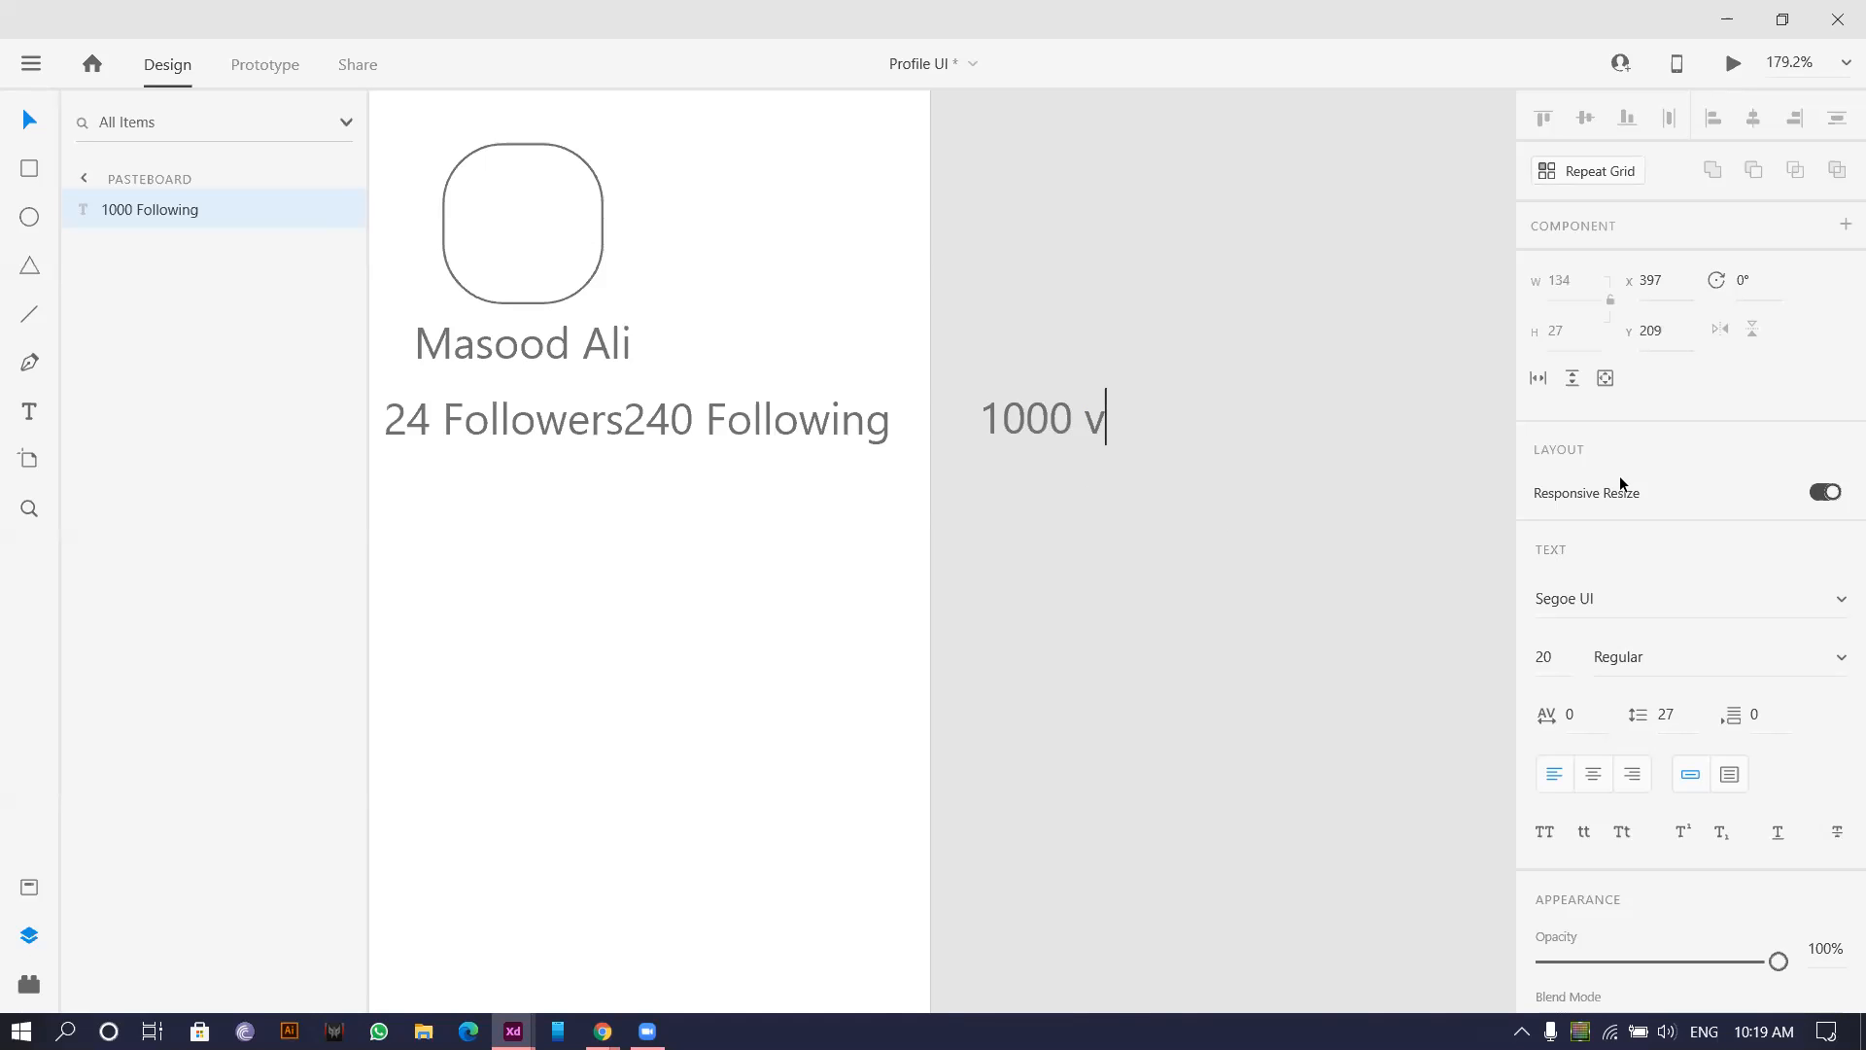
pyautogui.click(1069, 540)
pyautogui.scroll(-2, 1068, 539)
pyautogui.moveTo(553, 445); pyautogui.dragTo(717, 487)
pyautogui.scroll(-3, 713, 495)
pyautogui.moveTo(584, 550); pyautogui.dragTo(542, 579)
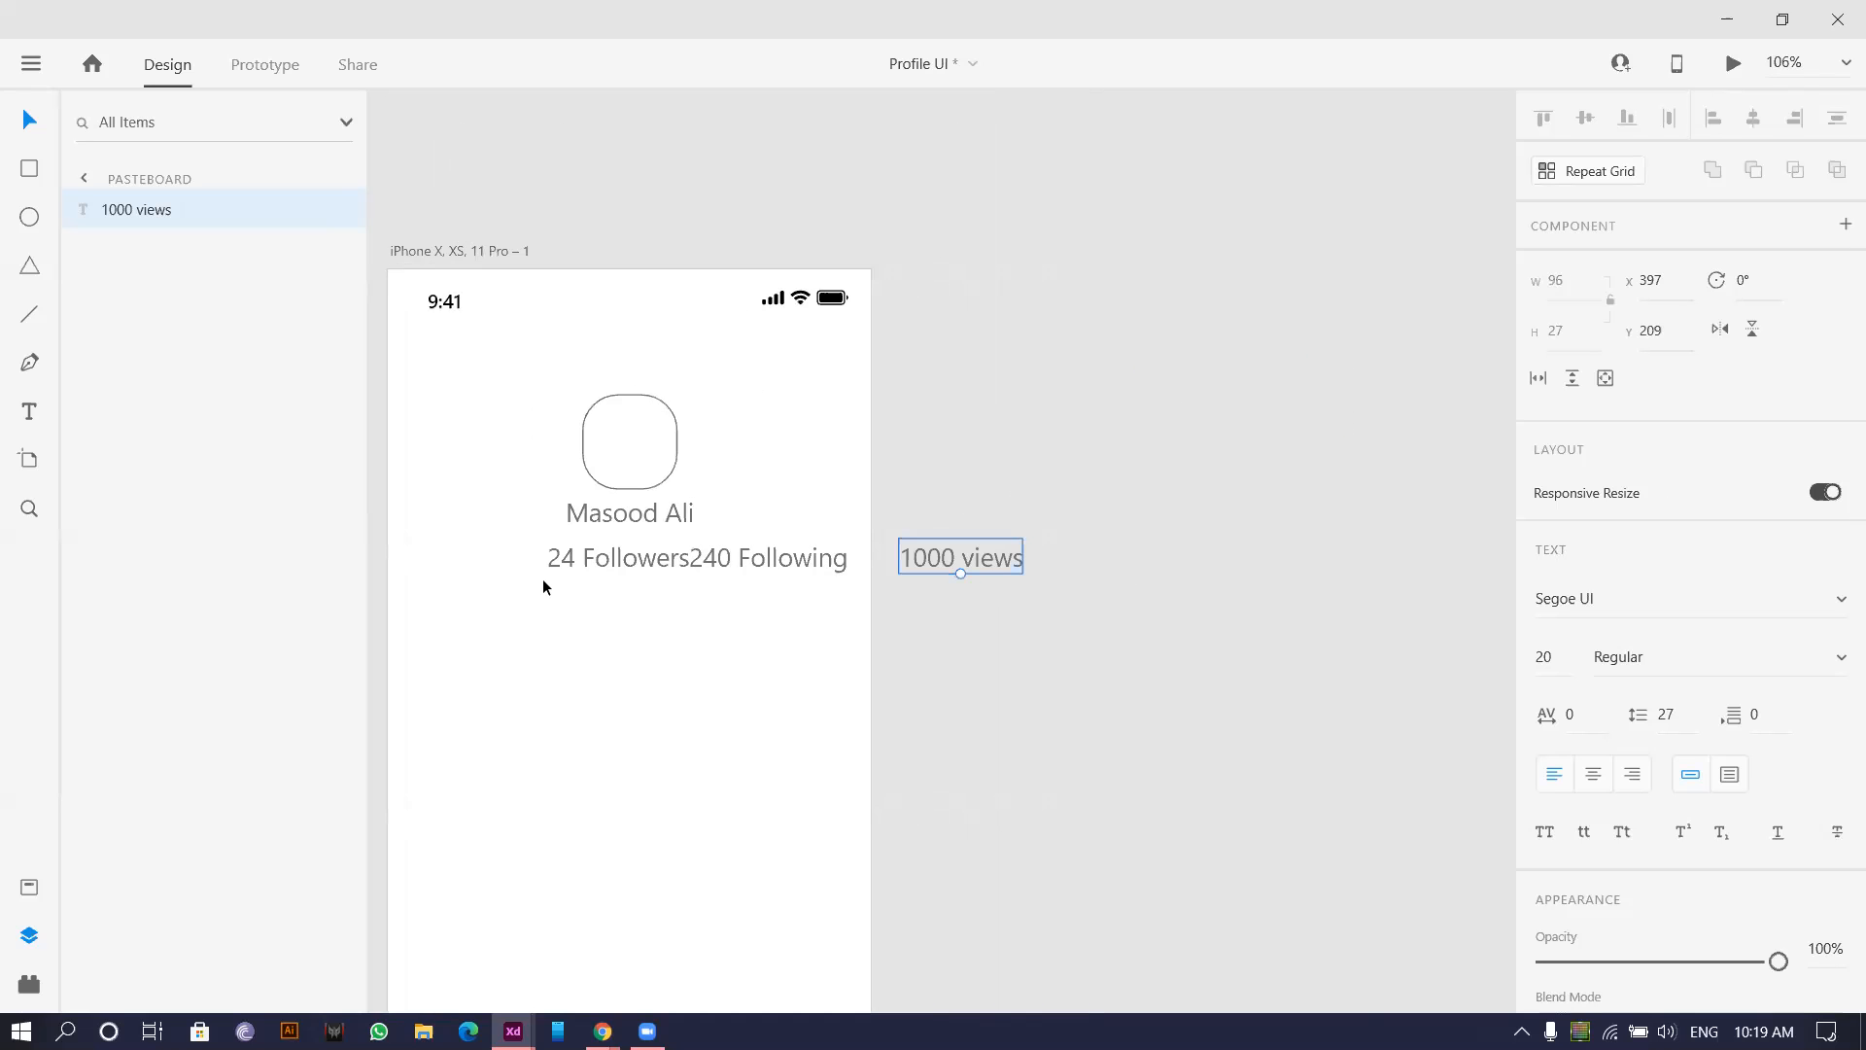
# Fill the avatar square with a sample photo using the User Profile plugin's Fill with user images.
pyautogui.click(589, 494)
pyautogui.click(622, 437)
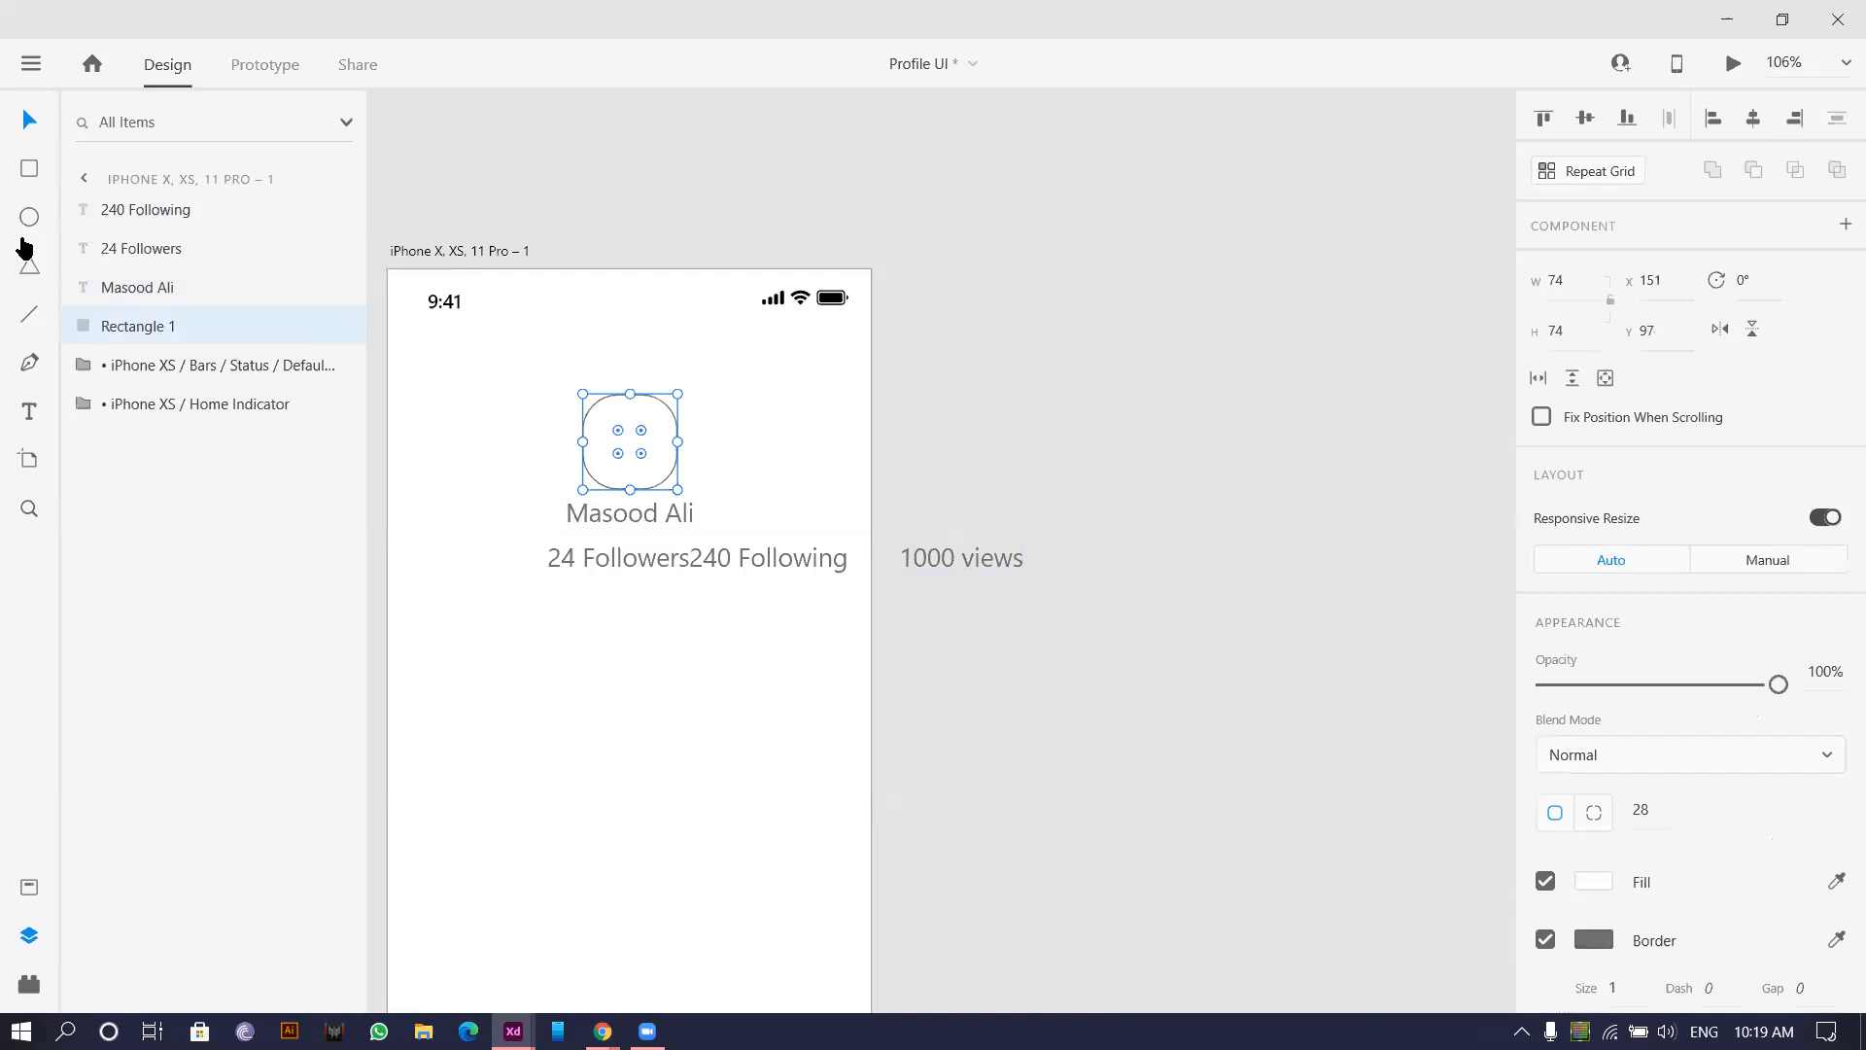
pyautogui.click(27, 985)
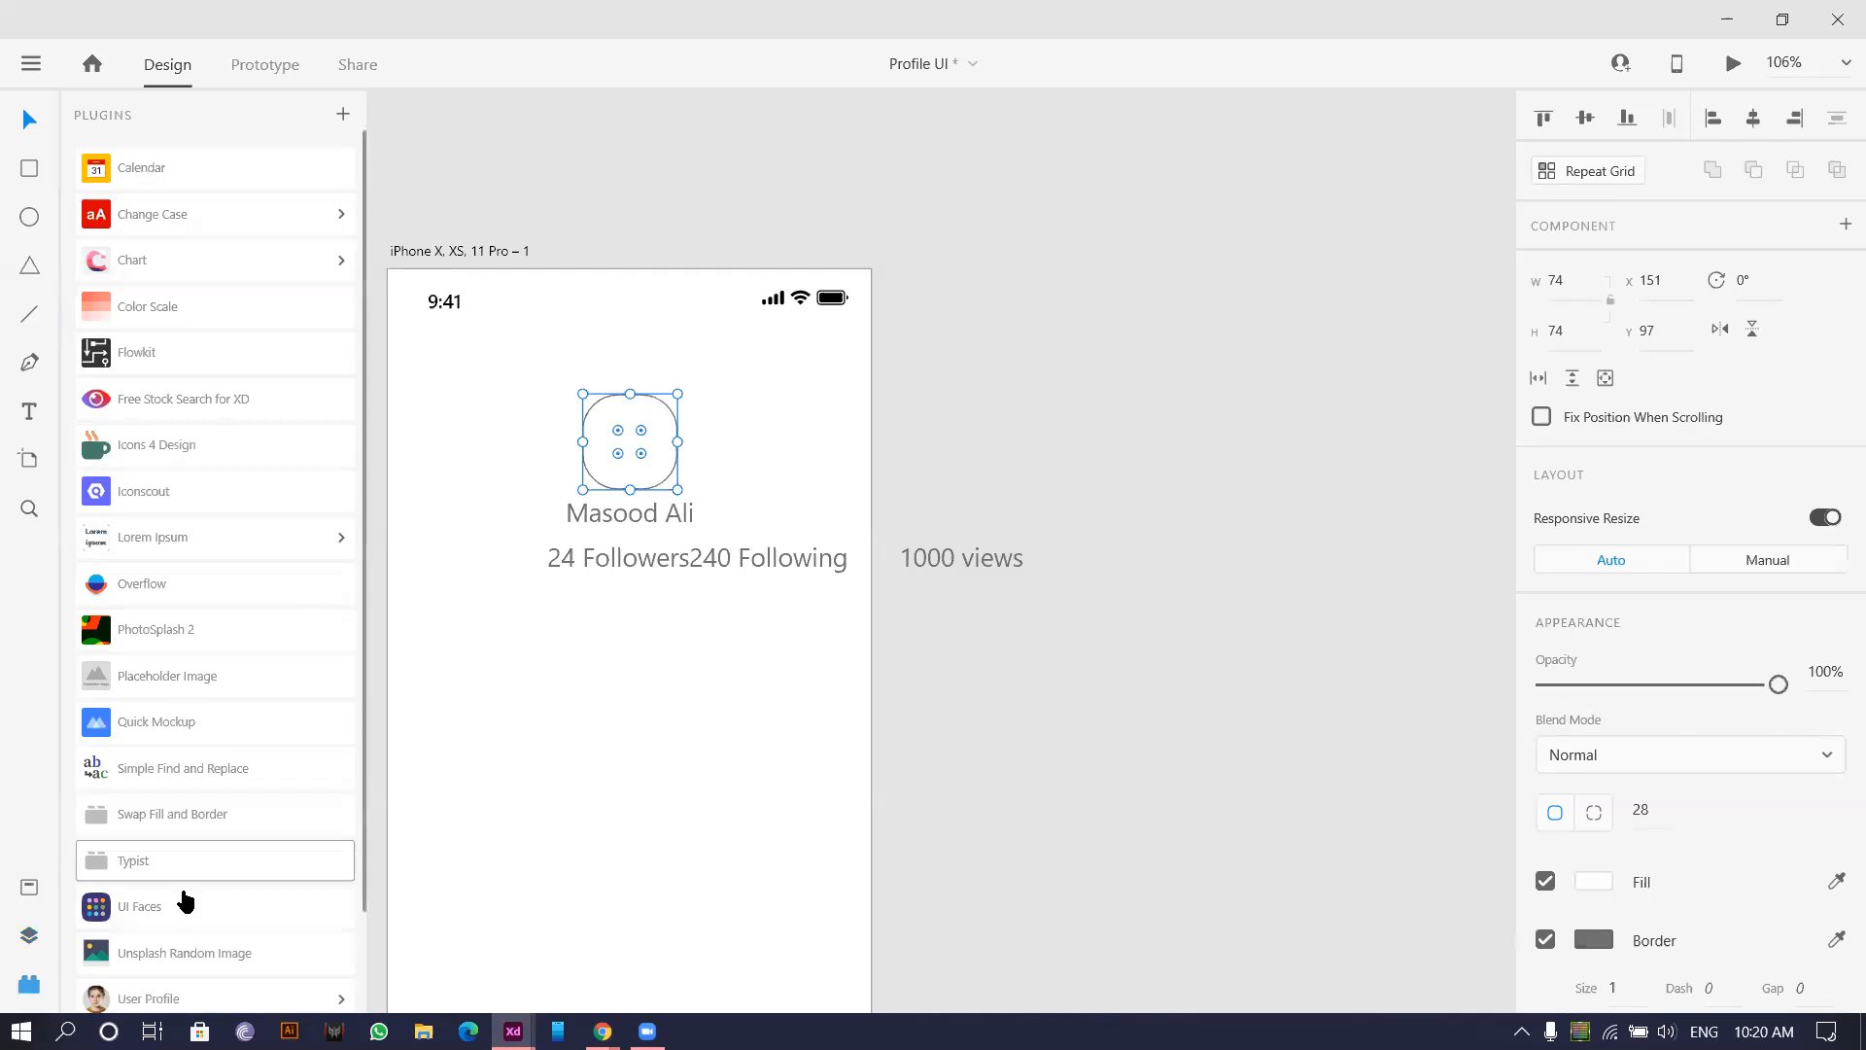
pyautogui.scroll(-2, 194, 908)
pyautogui.click(223, 889)
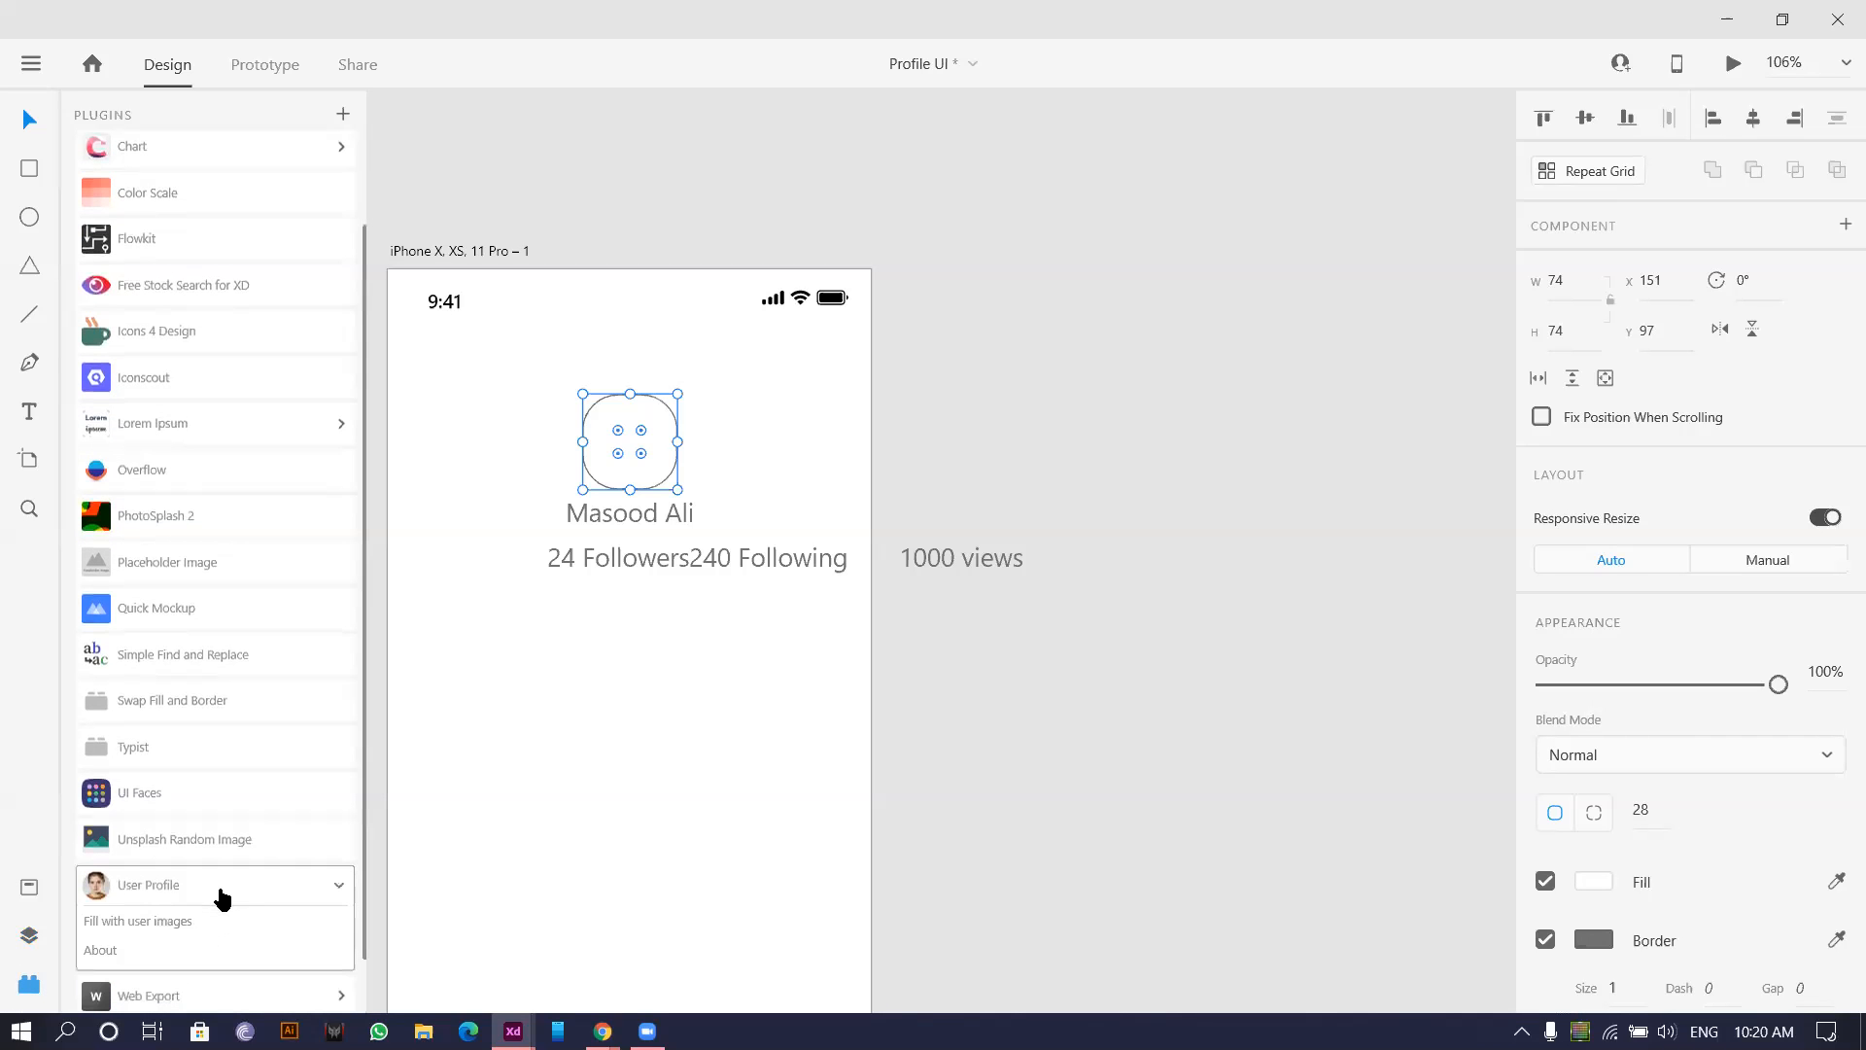
pyautogui.click(158, 931)
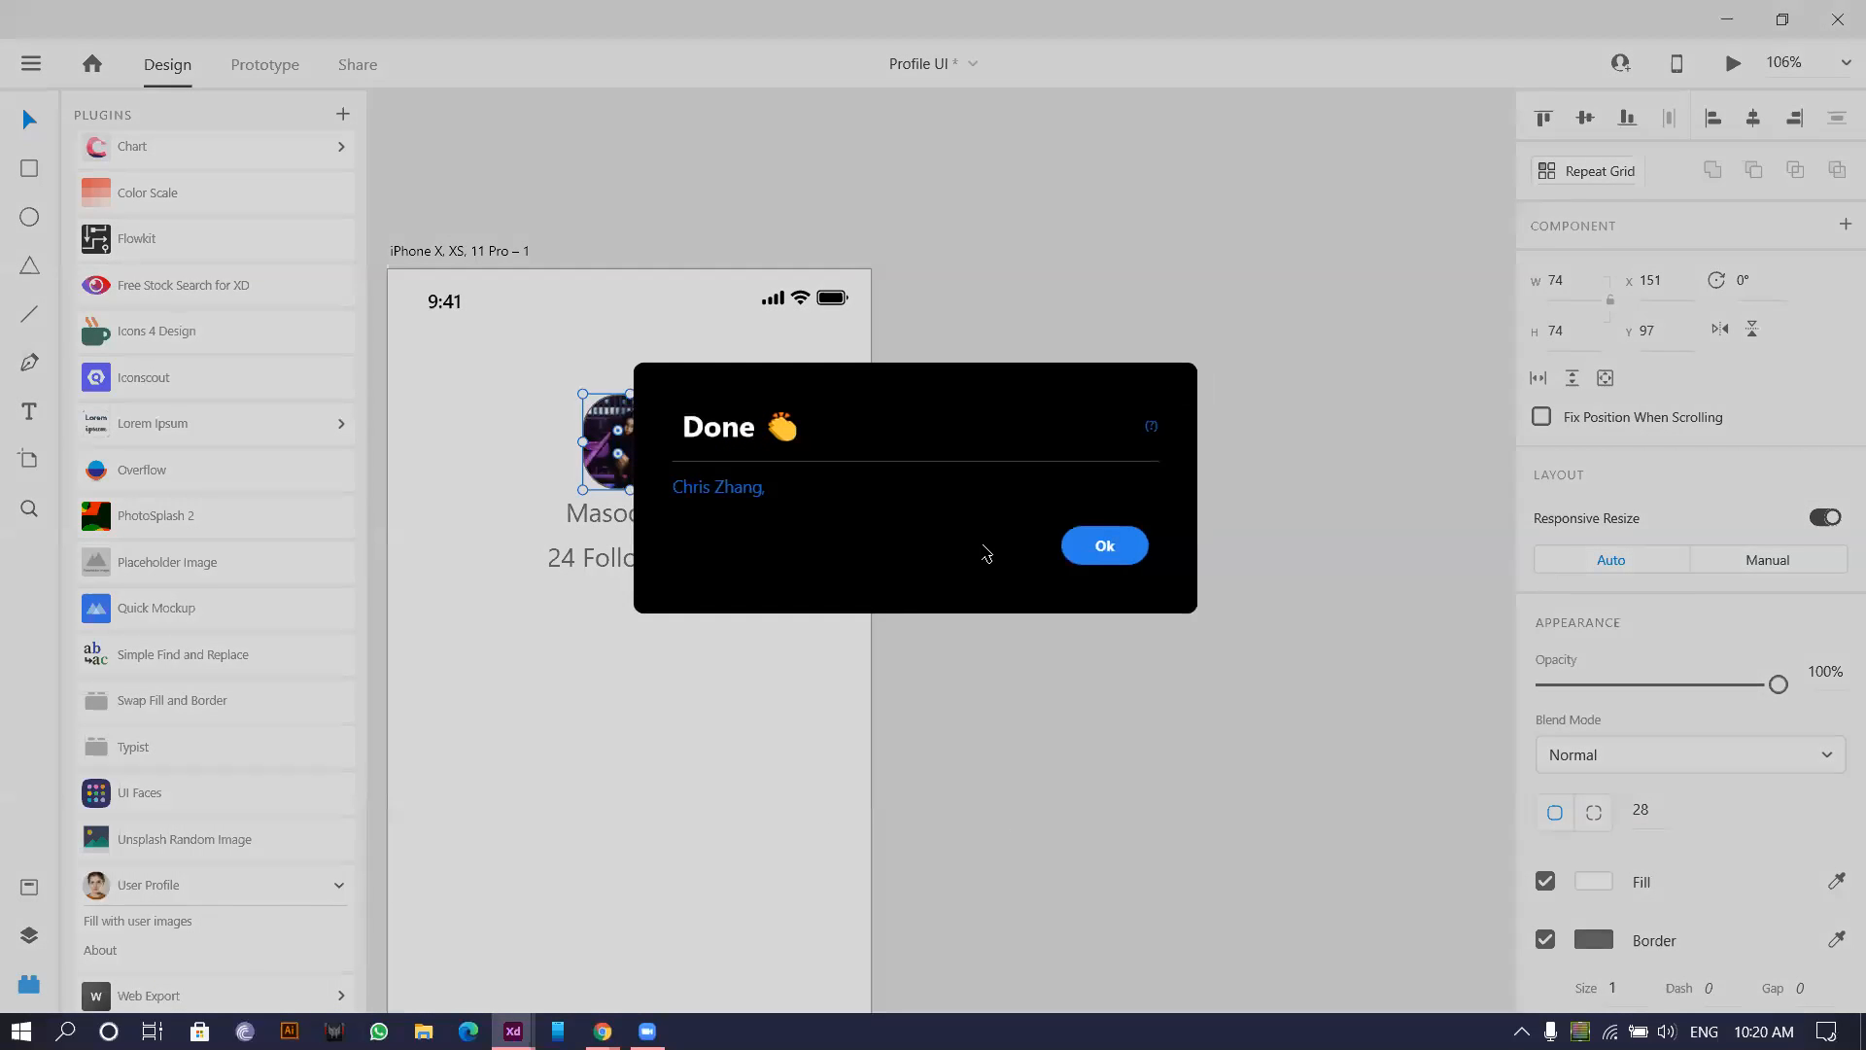
pyautogui.click(1105, 545)
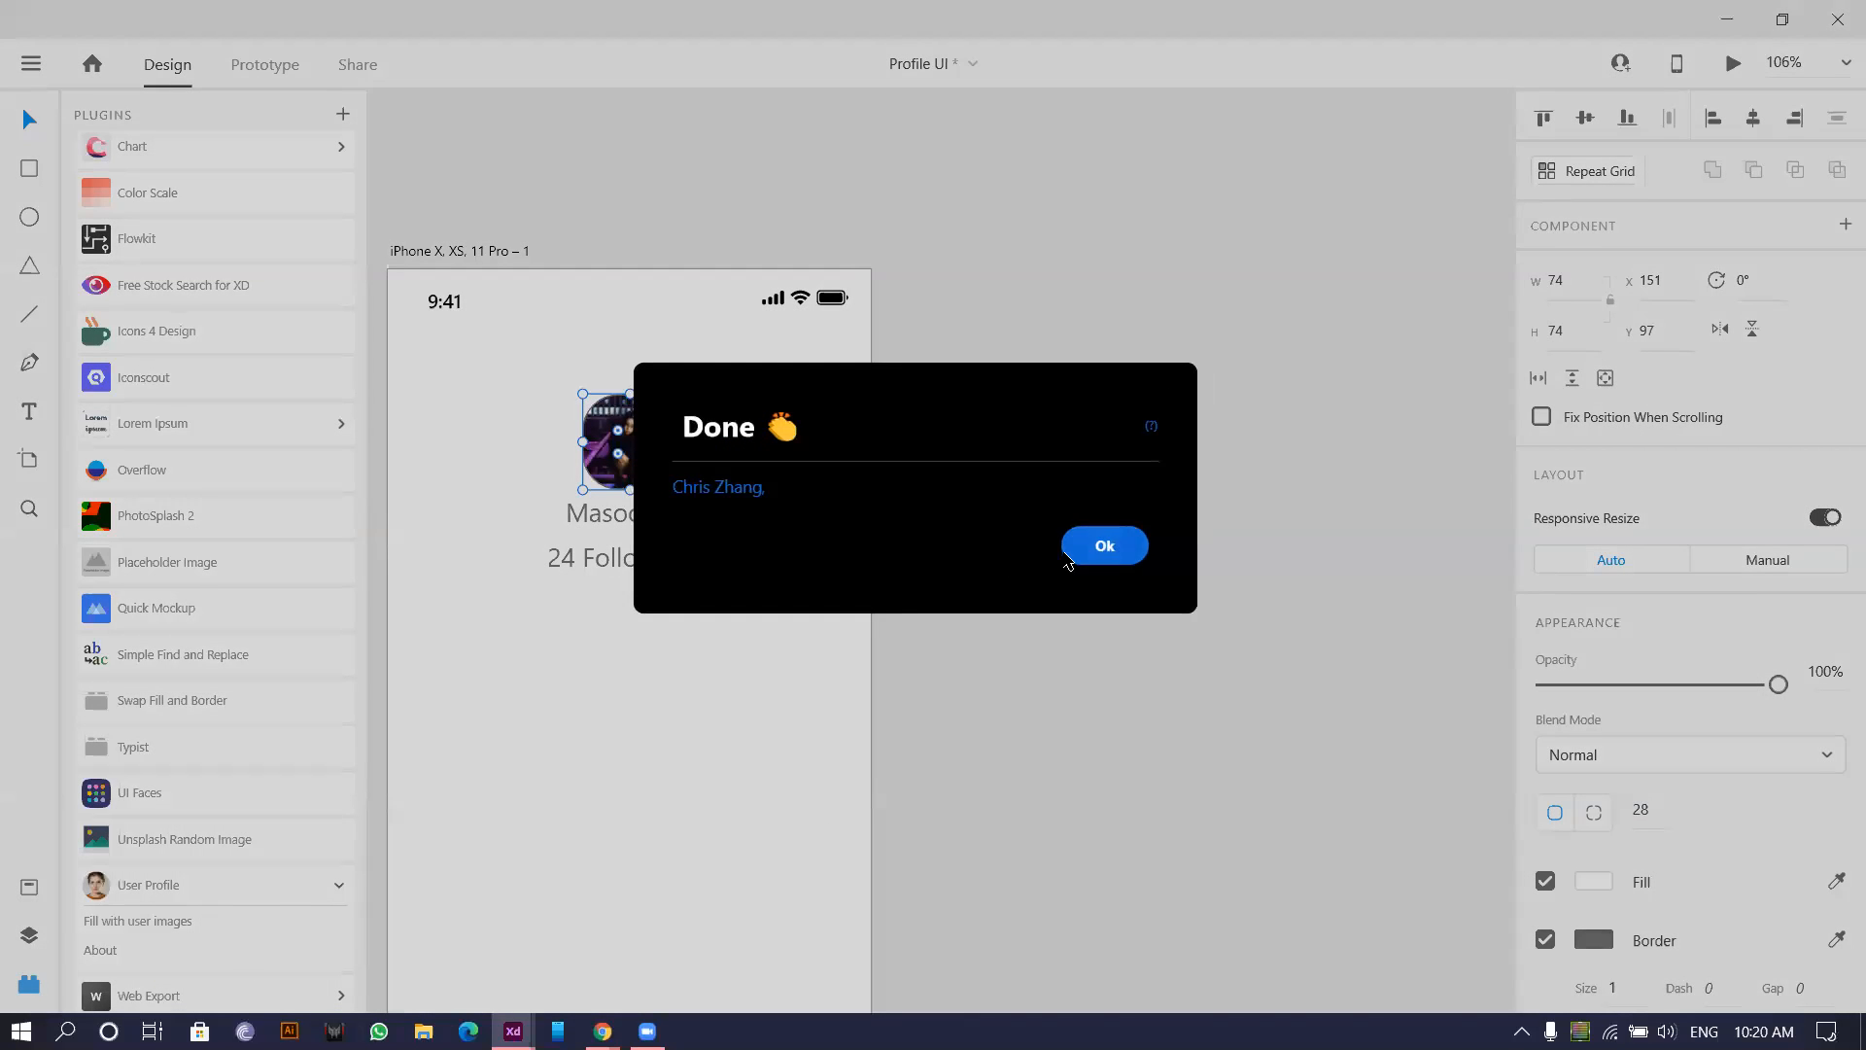
# Check the photo's crop inside the avatar and remove the avatar's grey border.
pyautogui.keyDown('ctrl'); pyautogui.scroll(5, 698, 447); pyautogui.keyUp('ctrl')
pyautogui.scroll(5, 693, 478)
pyautogui.scroll(-4, 713, 505)
pyautogui.doubleClick(671, 500)
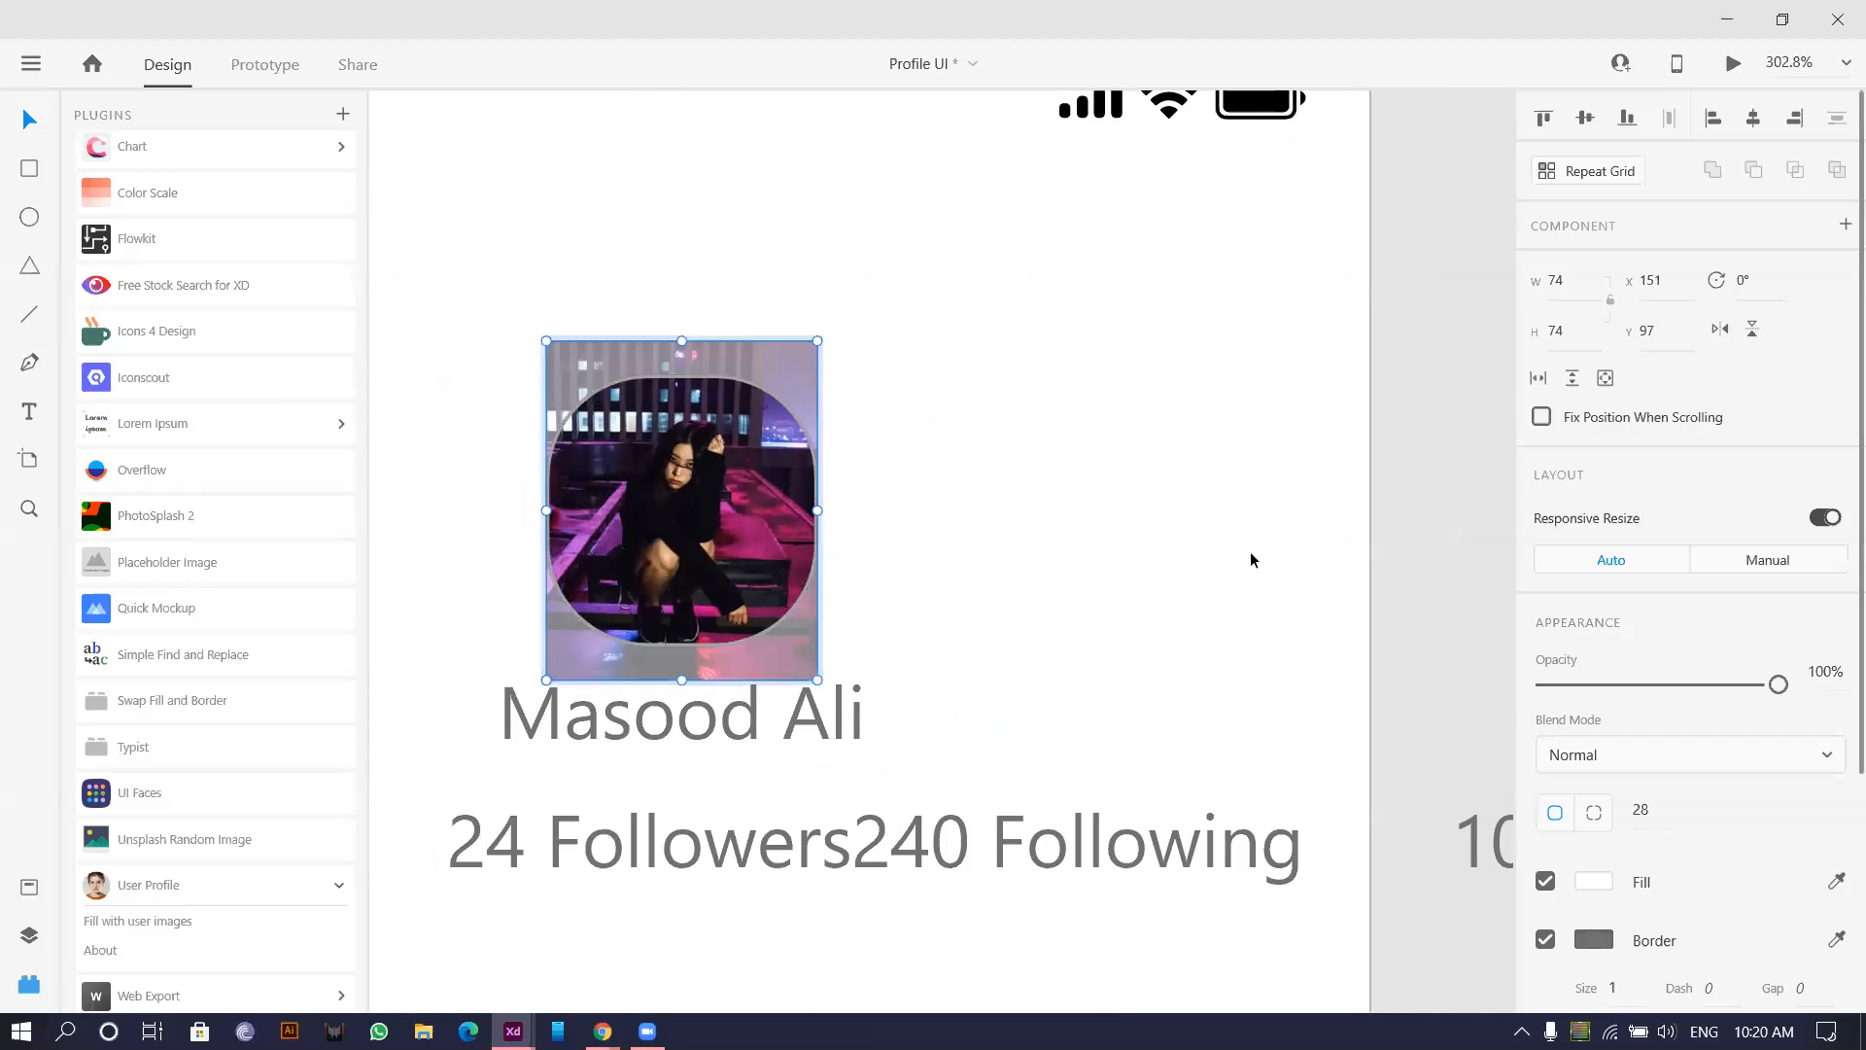
pyautogui.press('Escape')
pyautogui.click(1543, 940)
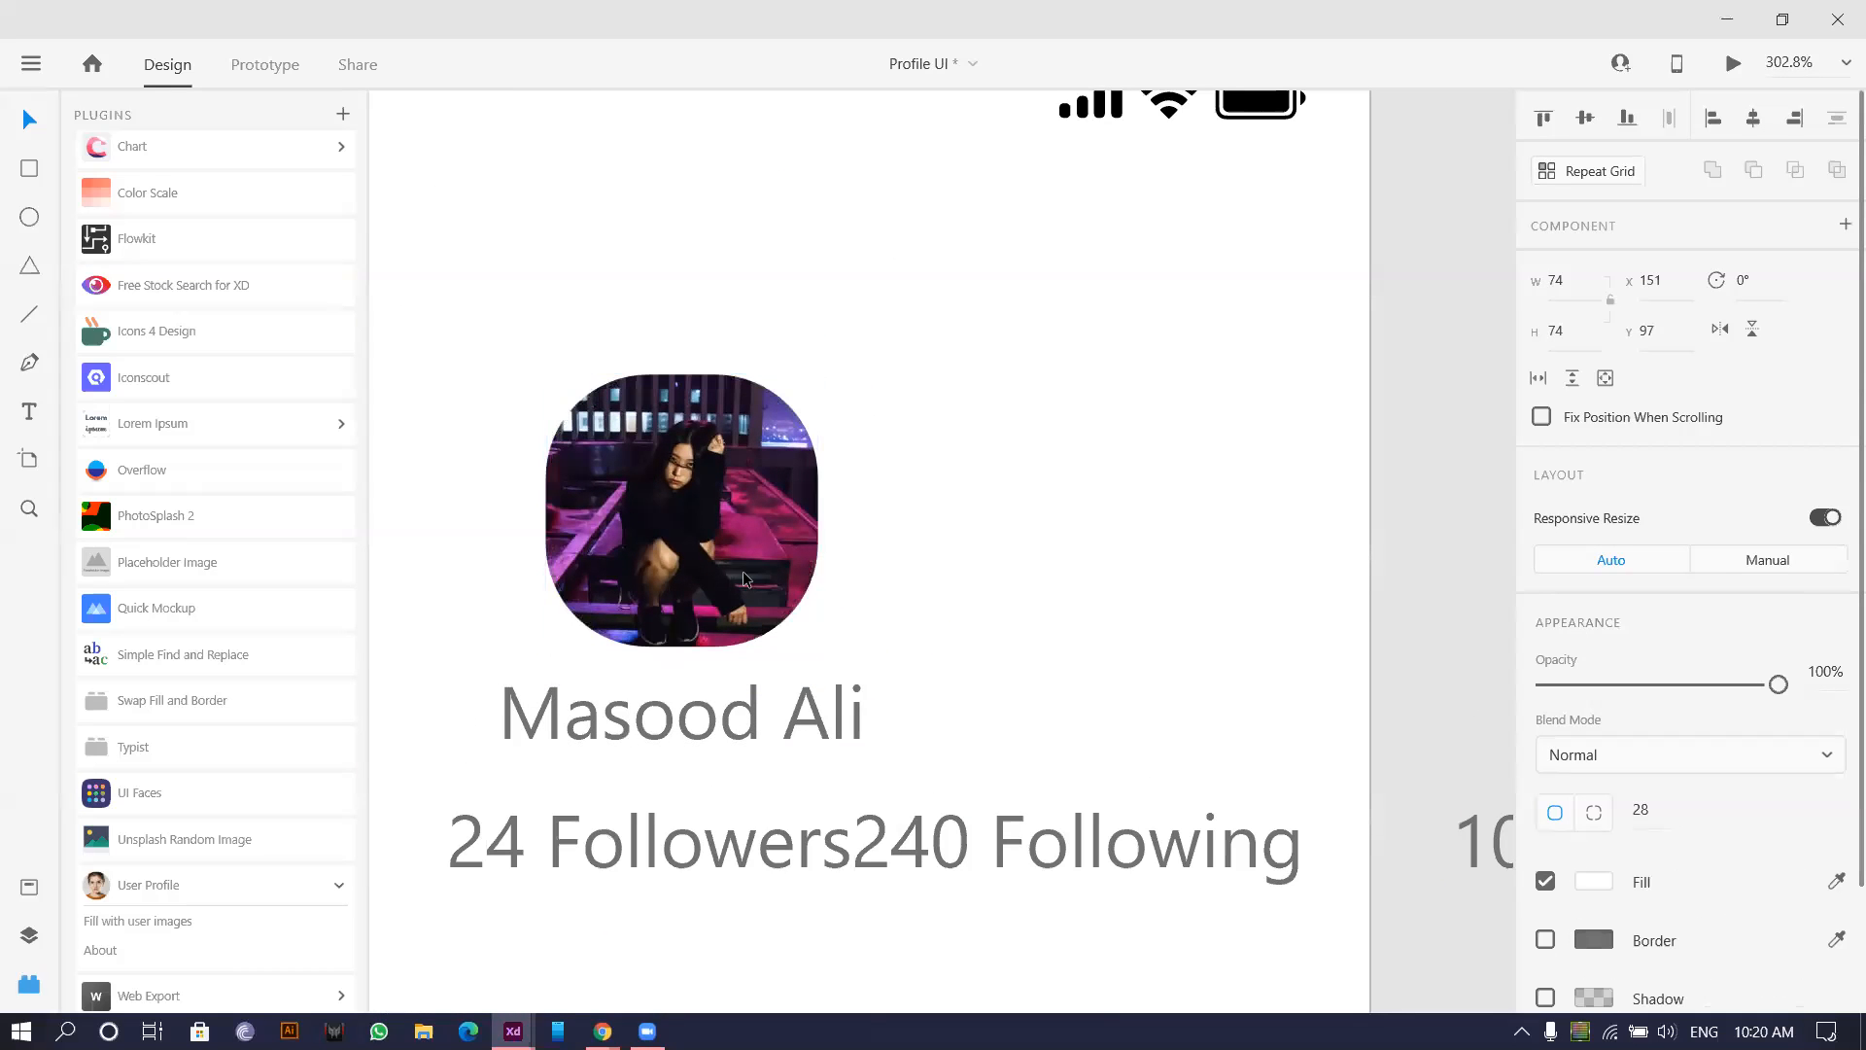
# Swap the avatar photo for a different user image from the User Profile plugin.
pyautogui.click(149, 923)
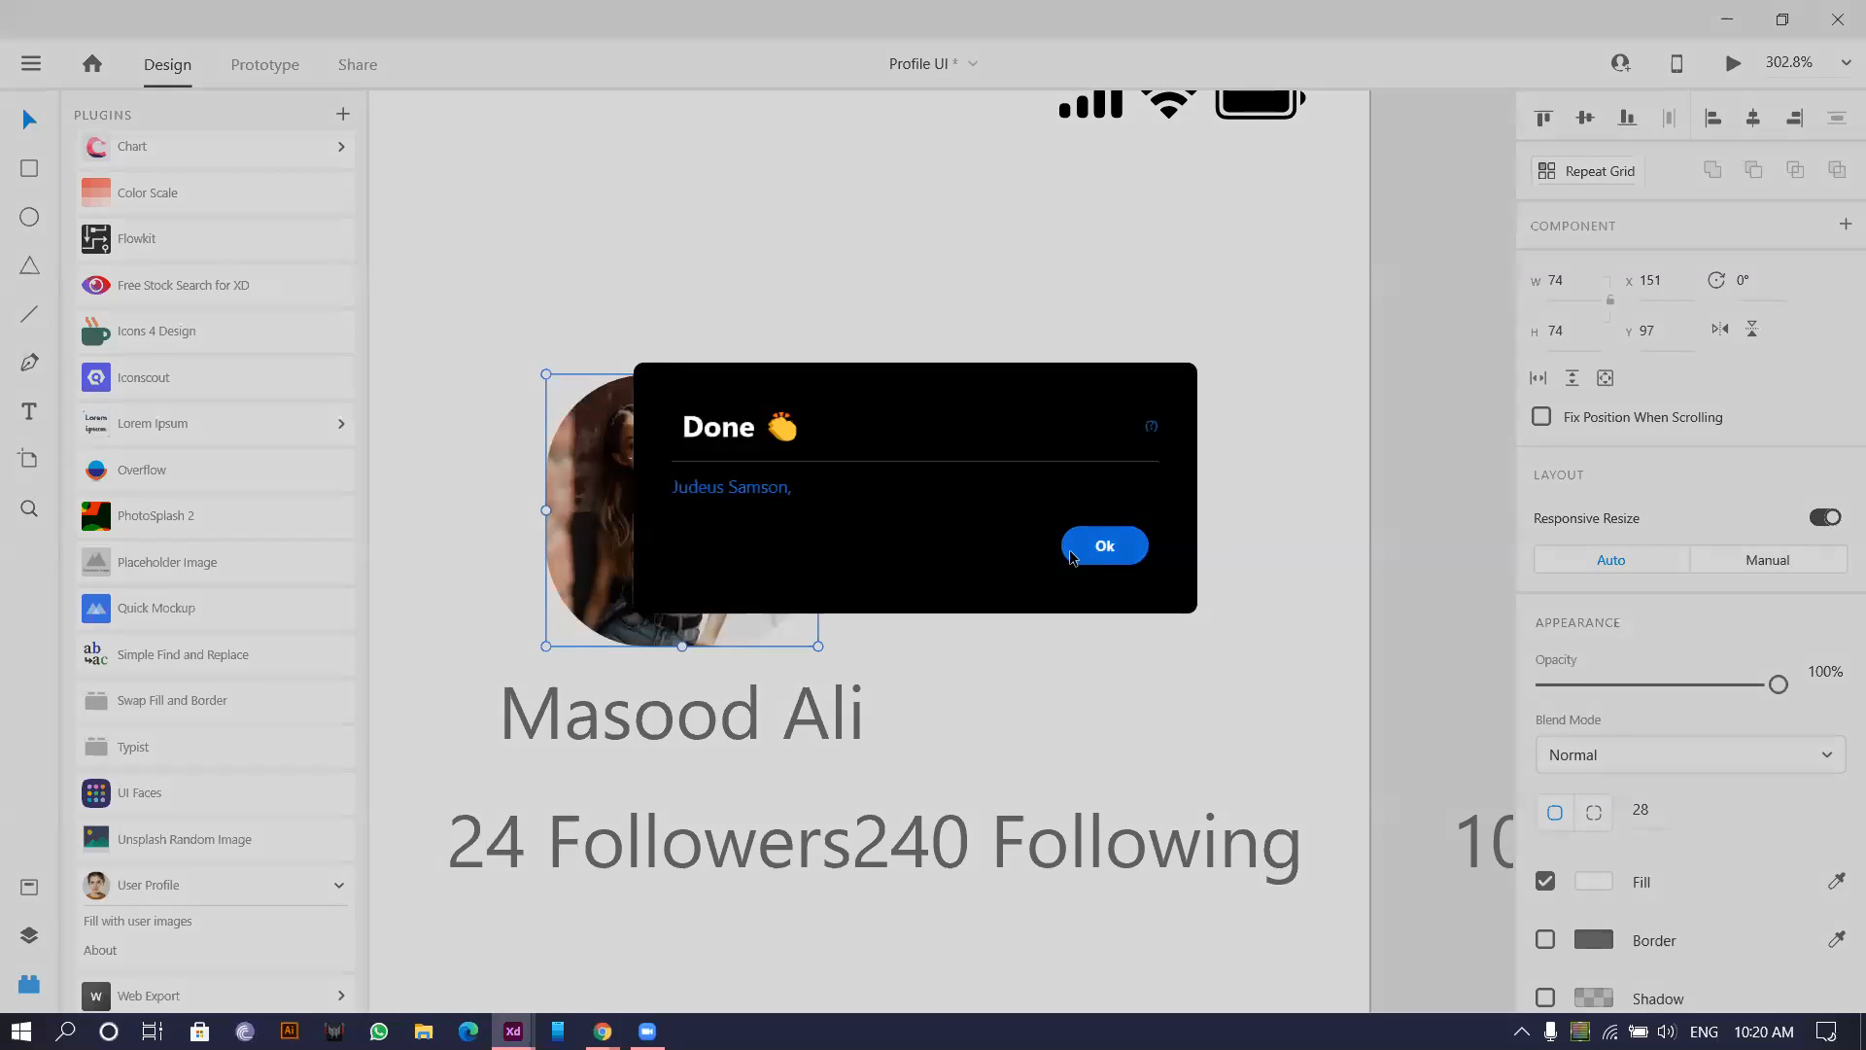
pyautogui.click(1115, 536)
pyautogui.click(114, 900)
pyautogui.click(124, 887)
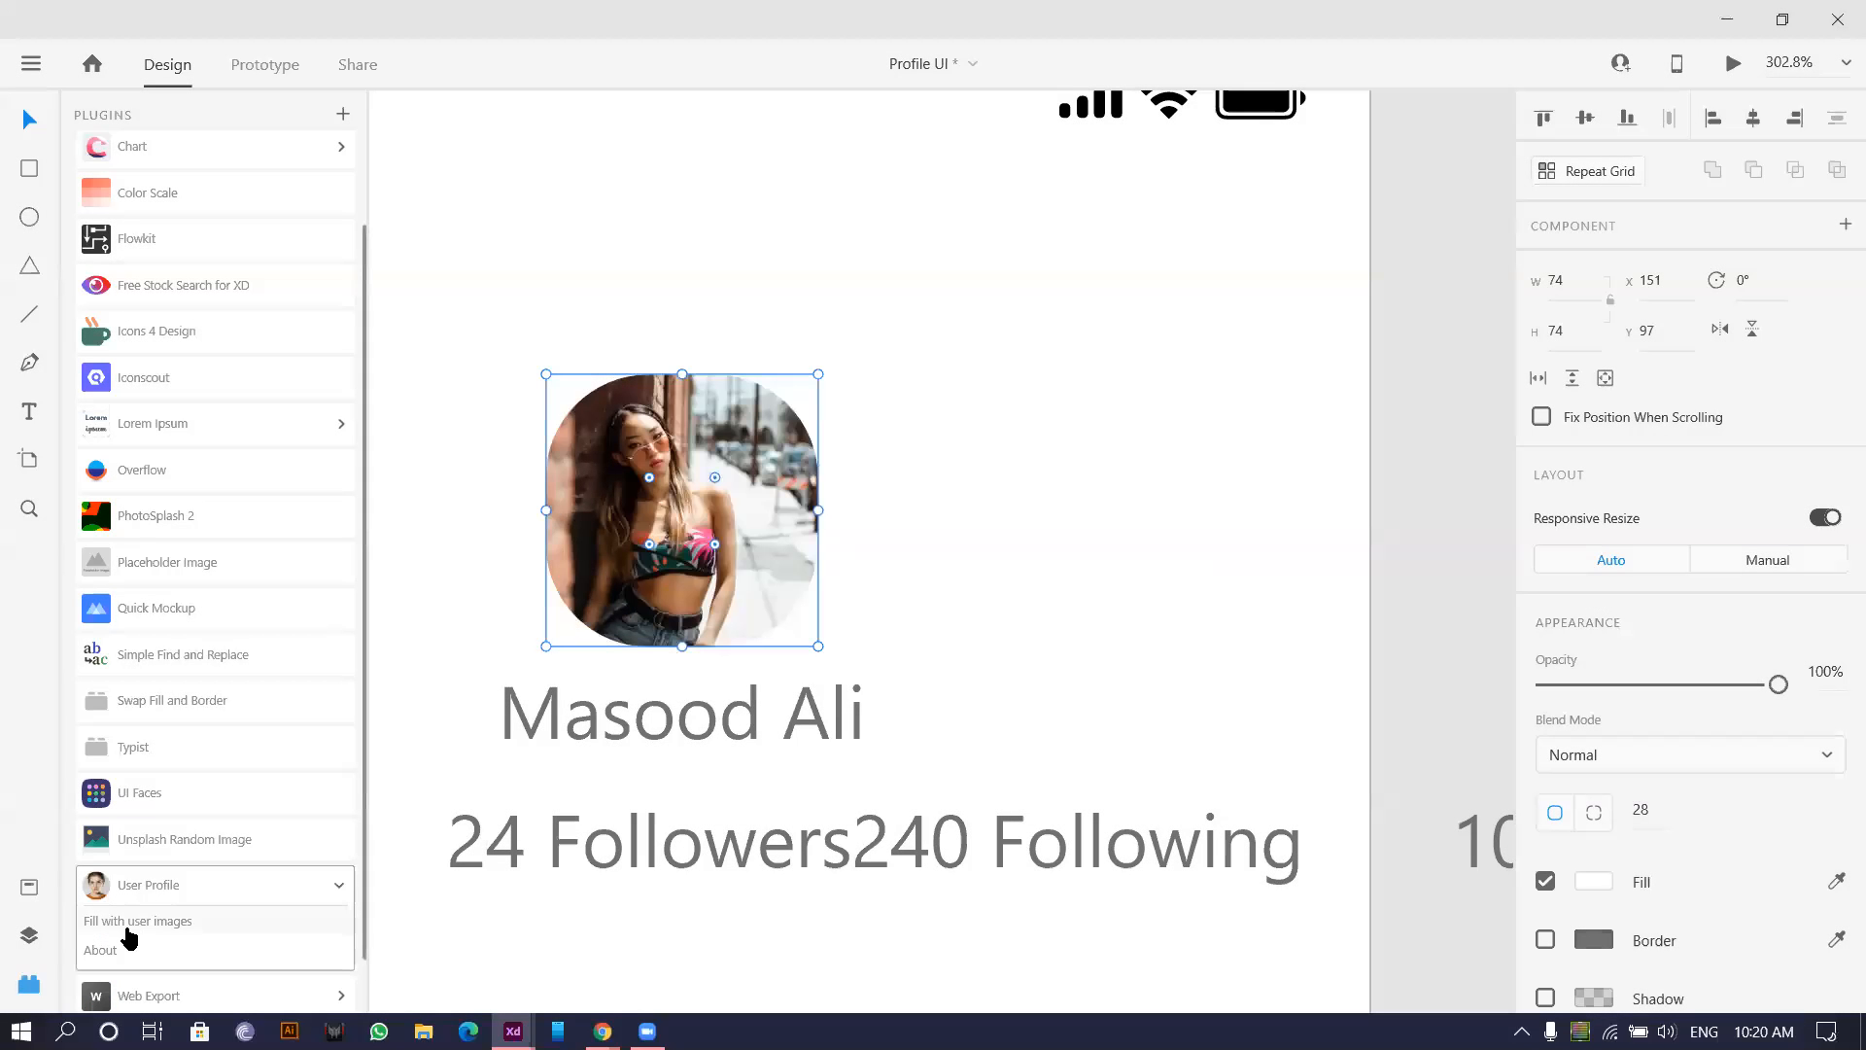
pyautogui.click(141, 921)
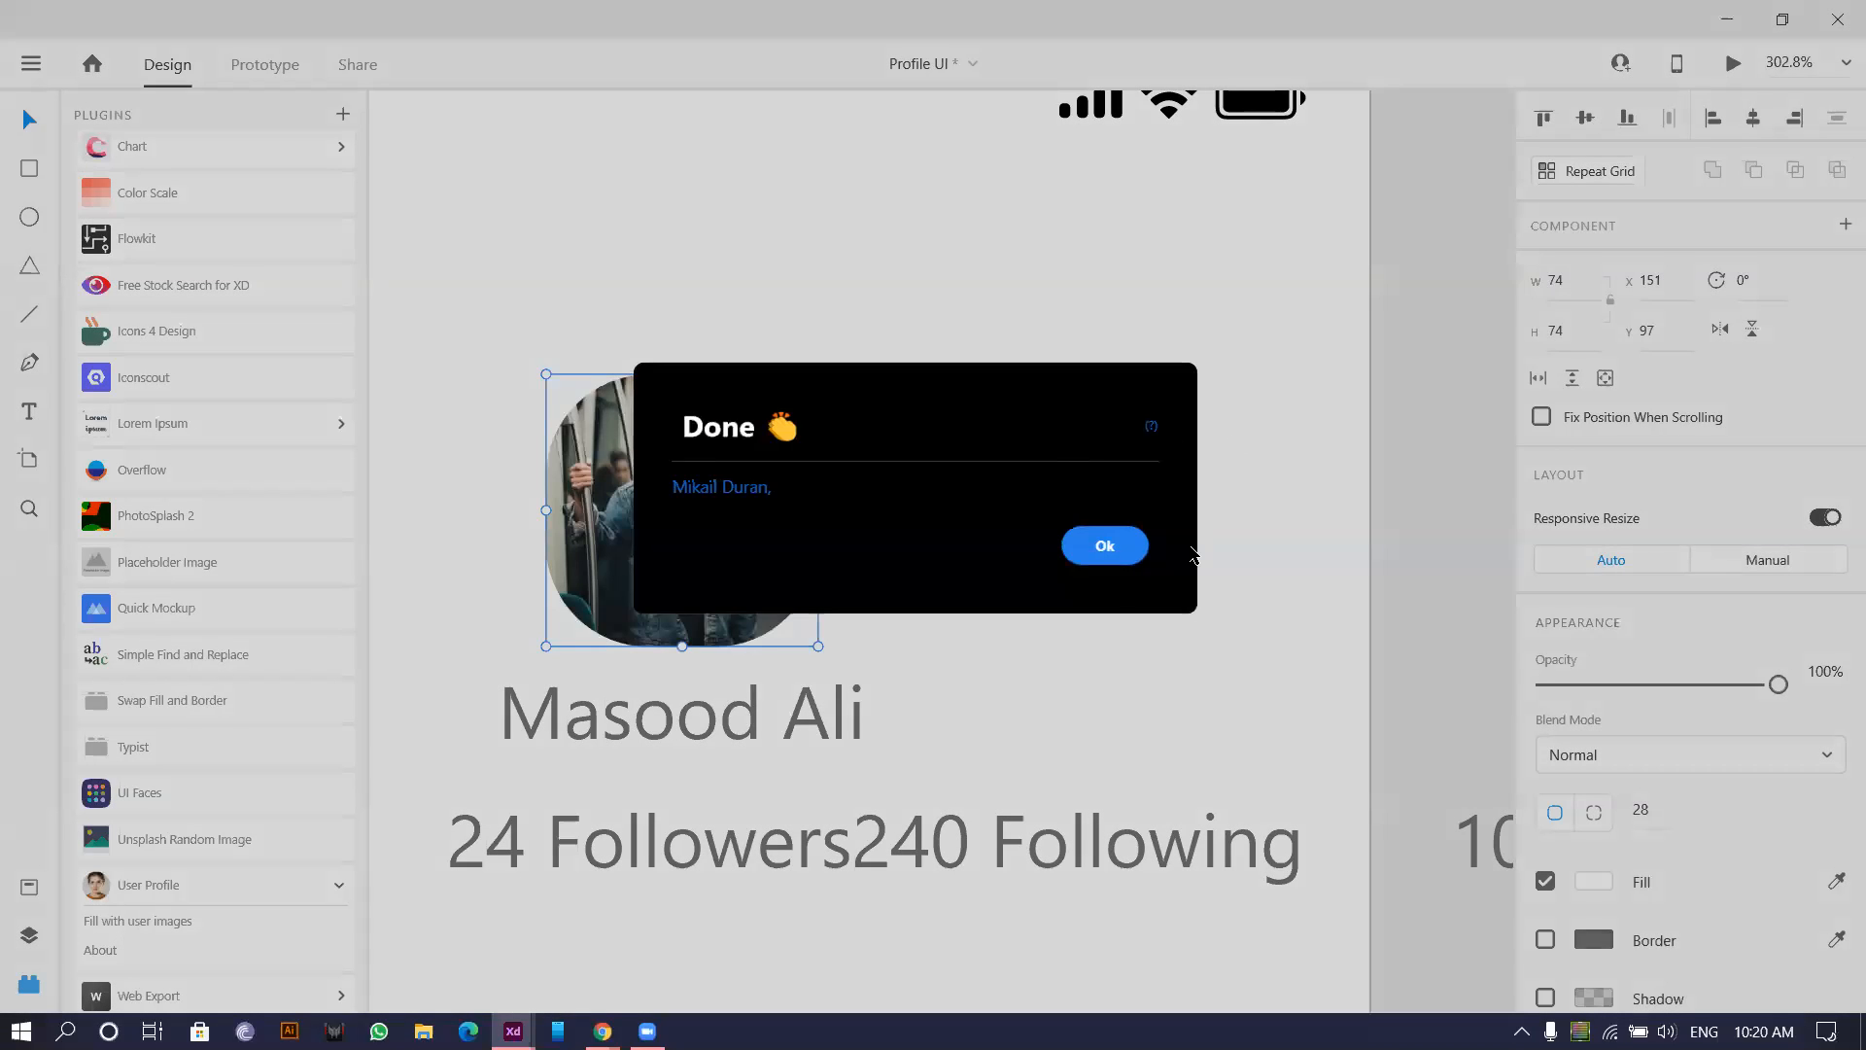
pyautogui.click(1113, 562)
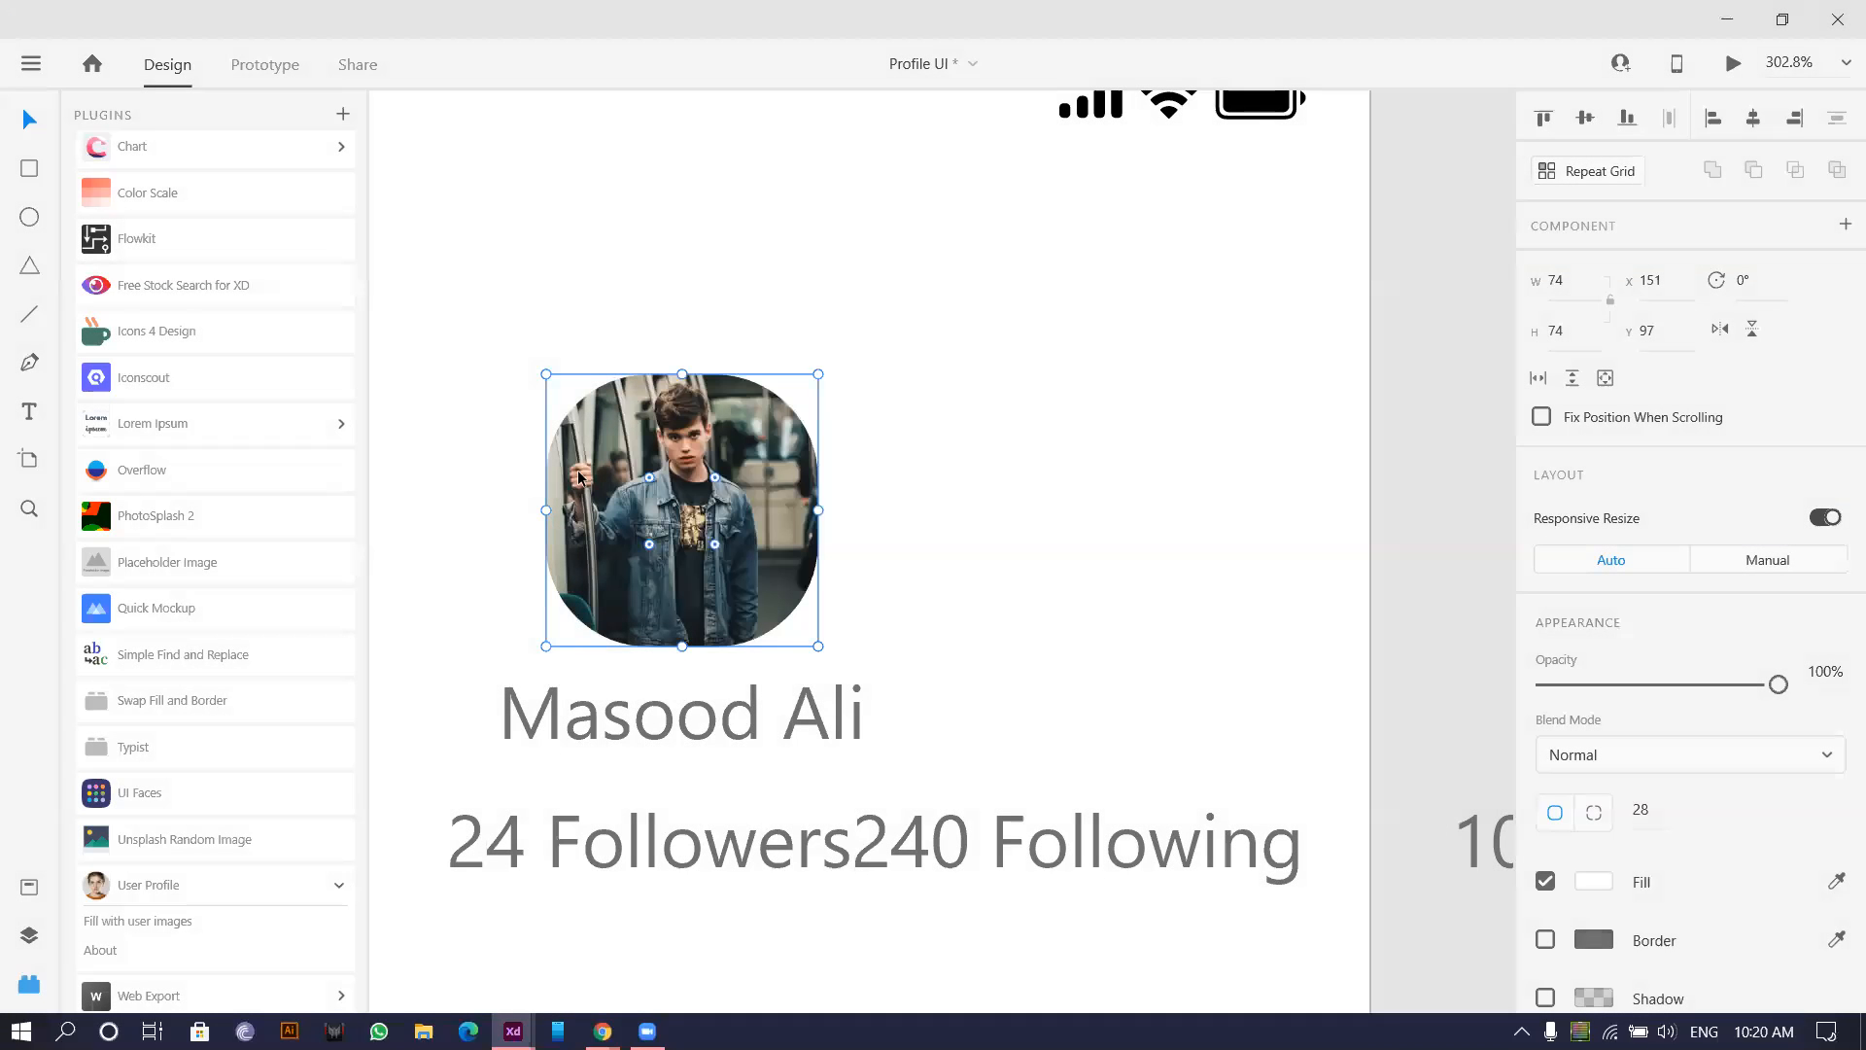
# Enlarge the photo inside the avatar mask and shift it down to frame the face.
pyautogui.doubleClick(696, 496)
pyautogui.moveTo(815, 715); pyautogui.dragTo(957, 939)
pyautogui.moveTo(719, 572); pyautogui.dragTo(718, 686)
pyautogui.click(1207, 332)
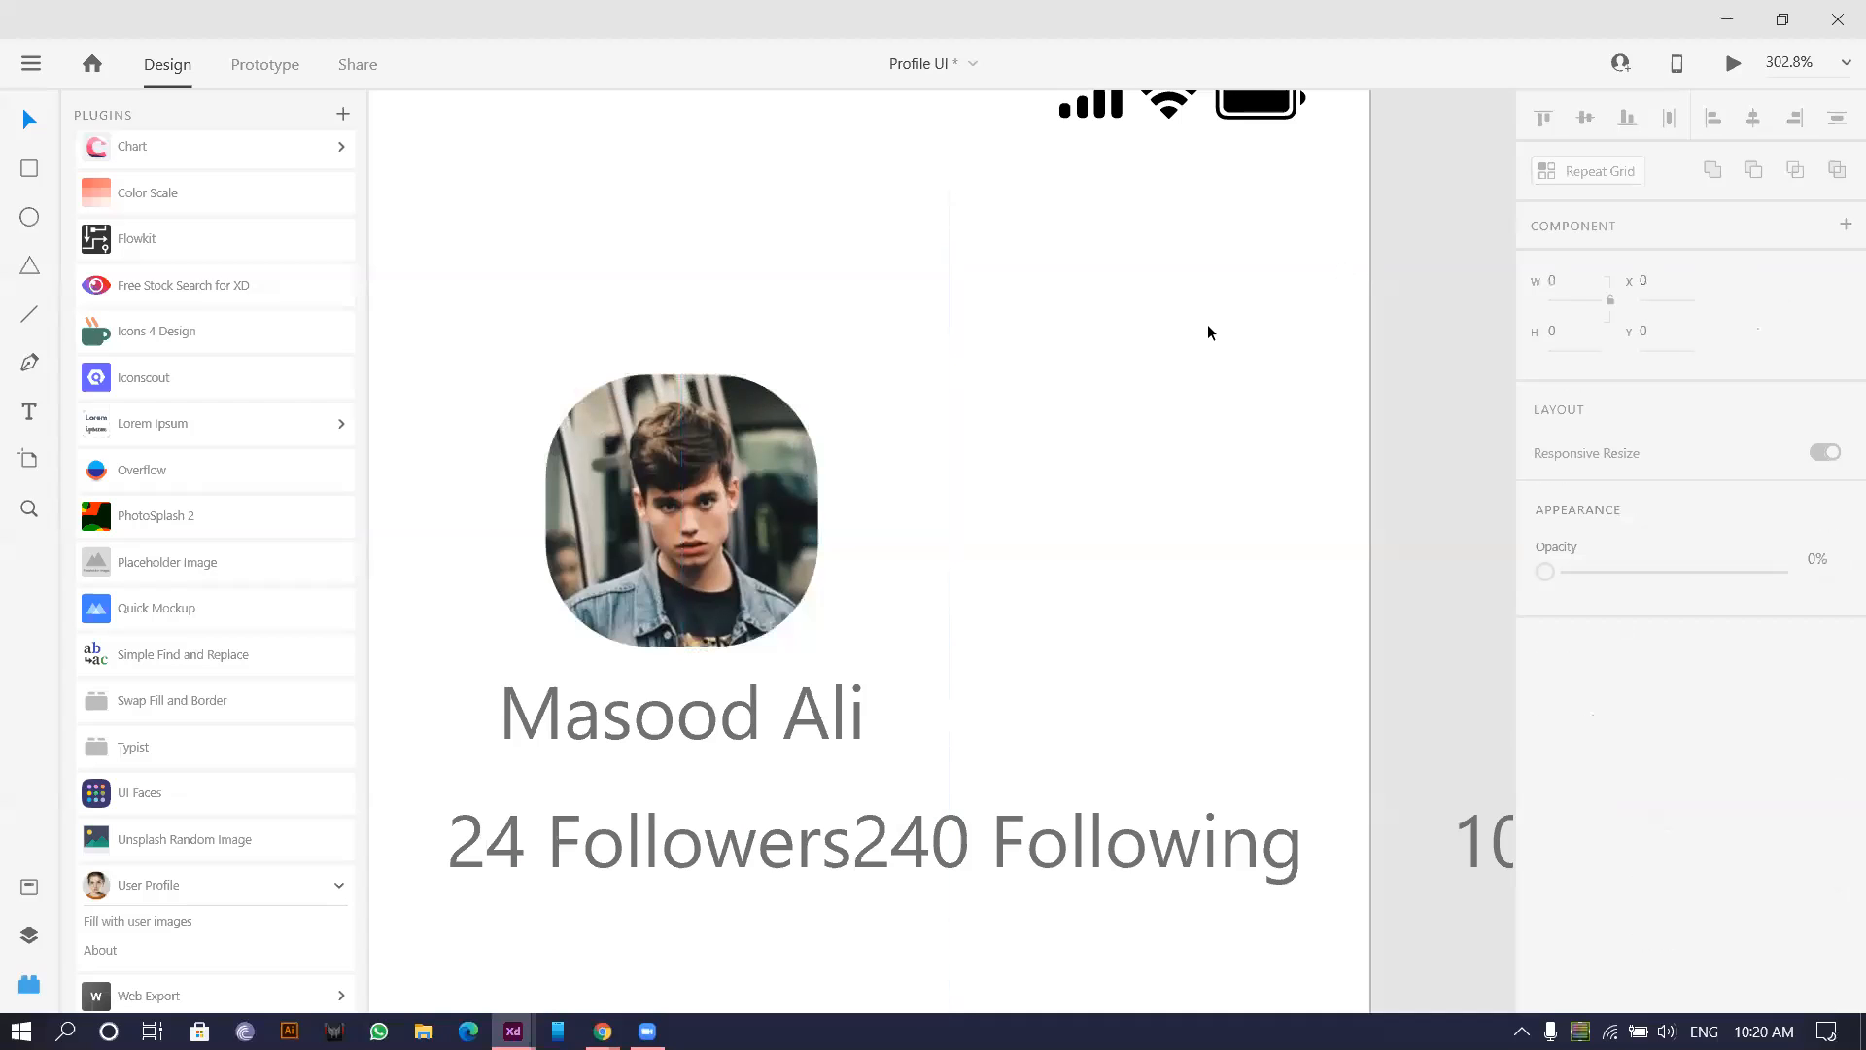
pyautogui.scroll(-5, 991, 621)
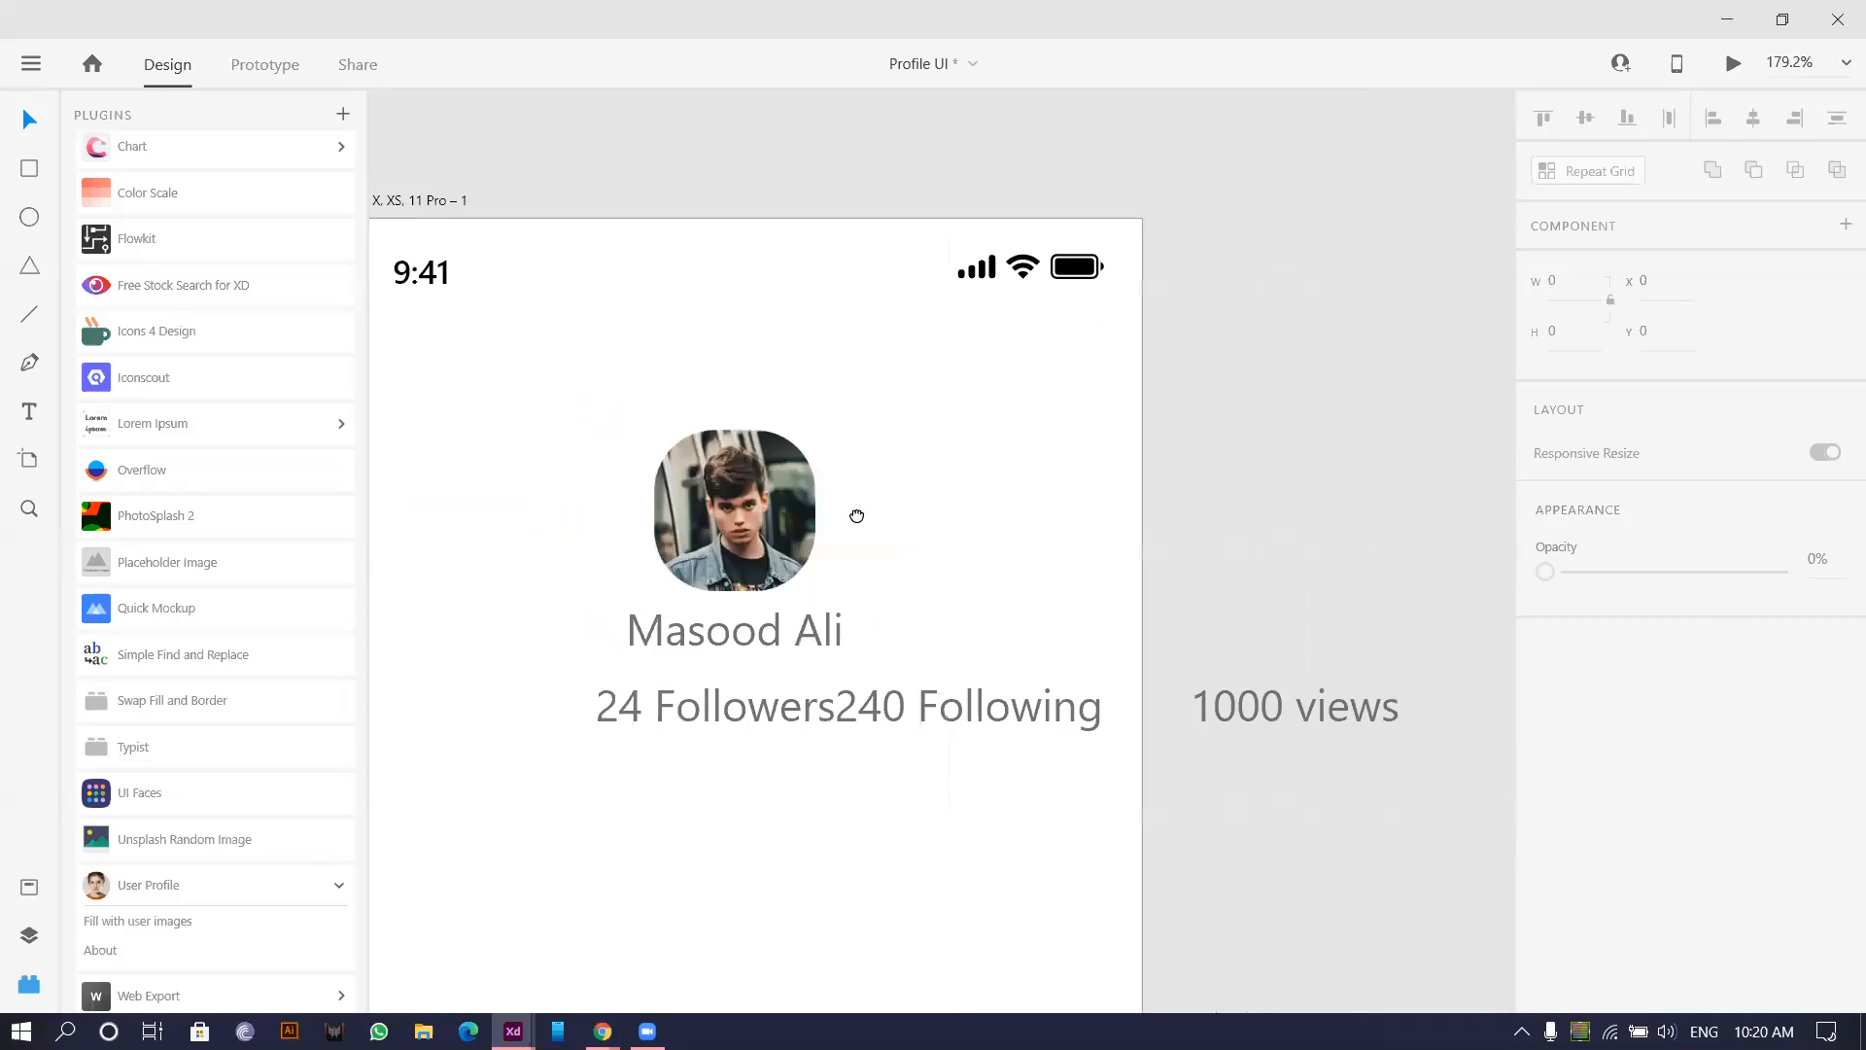
pyautogui.scroll(3, 731, 557)
pyautogui.moveTo(743, 423); pyautogui.dragTo(776, 419)
pyautogui.scroll(-3, 776, 419)
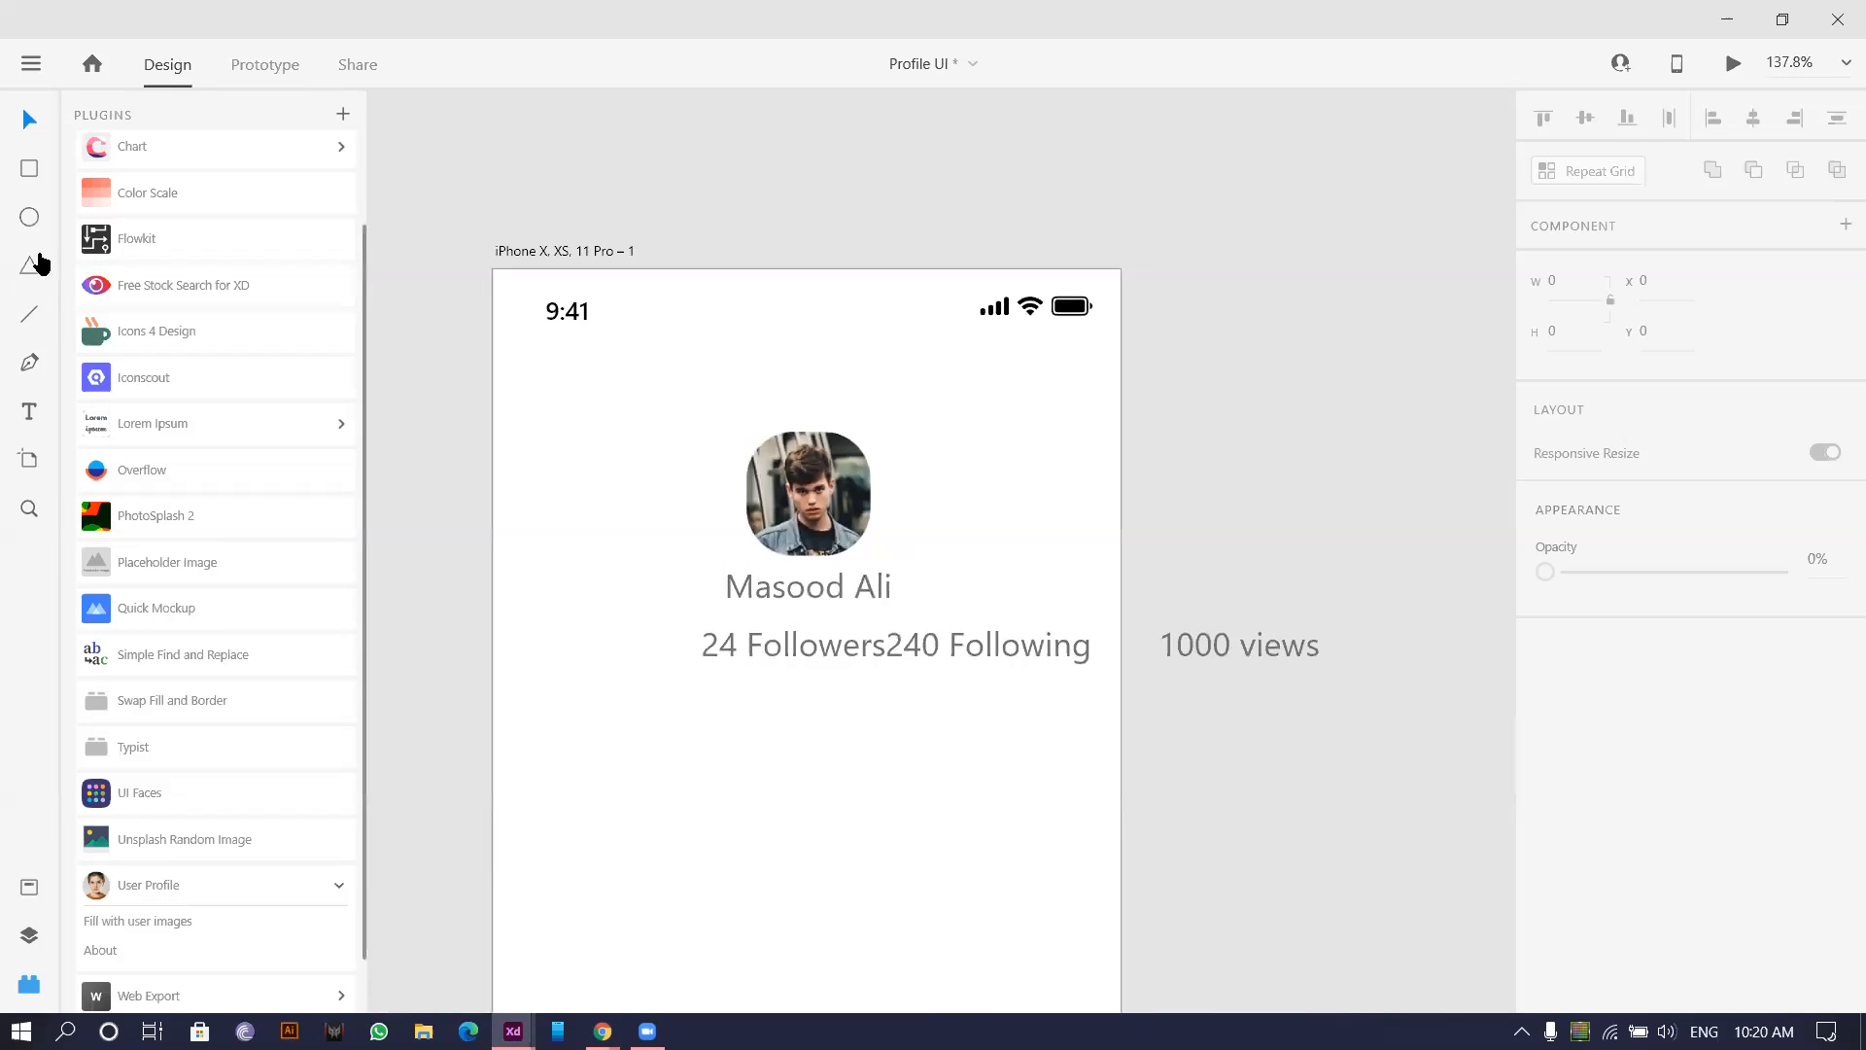
# Draw a borderless #F0F0F0 rectangle at x 0 across the artboard top, sent behind the profile content.
pyautogui.moveTo(488, 270)
pyautogui.mouseDown()
pyautogui.moveTo(1191, 774)
pyautogui.moveTo(1120, 648)
pyautogui.moveTo(1125, 703)
pyautogui.mouseUp()
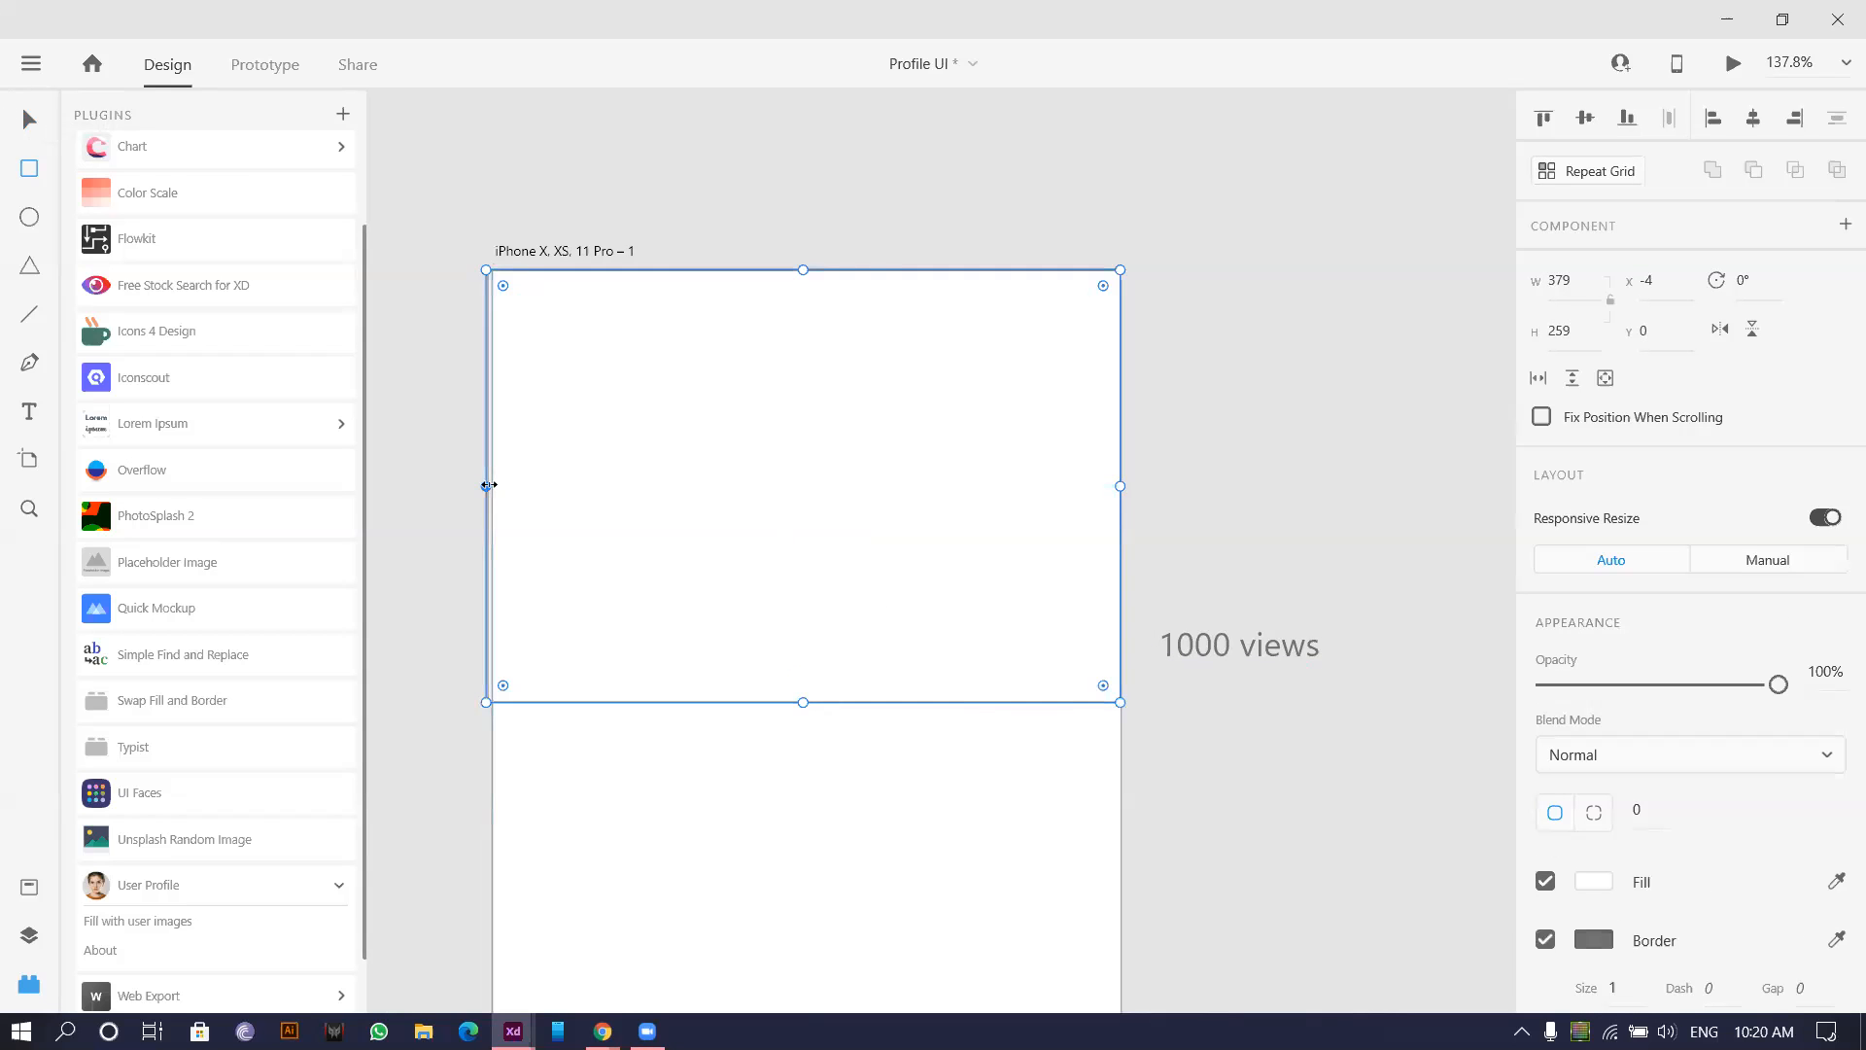
pyautogui.moveTo(489, 484); pyautogui.dragTo(496, 484)
pyautogui.click(1597, 882)
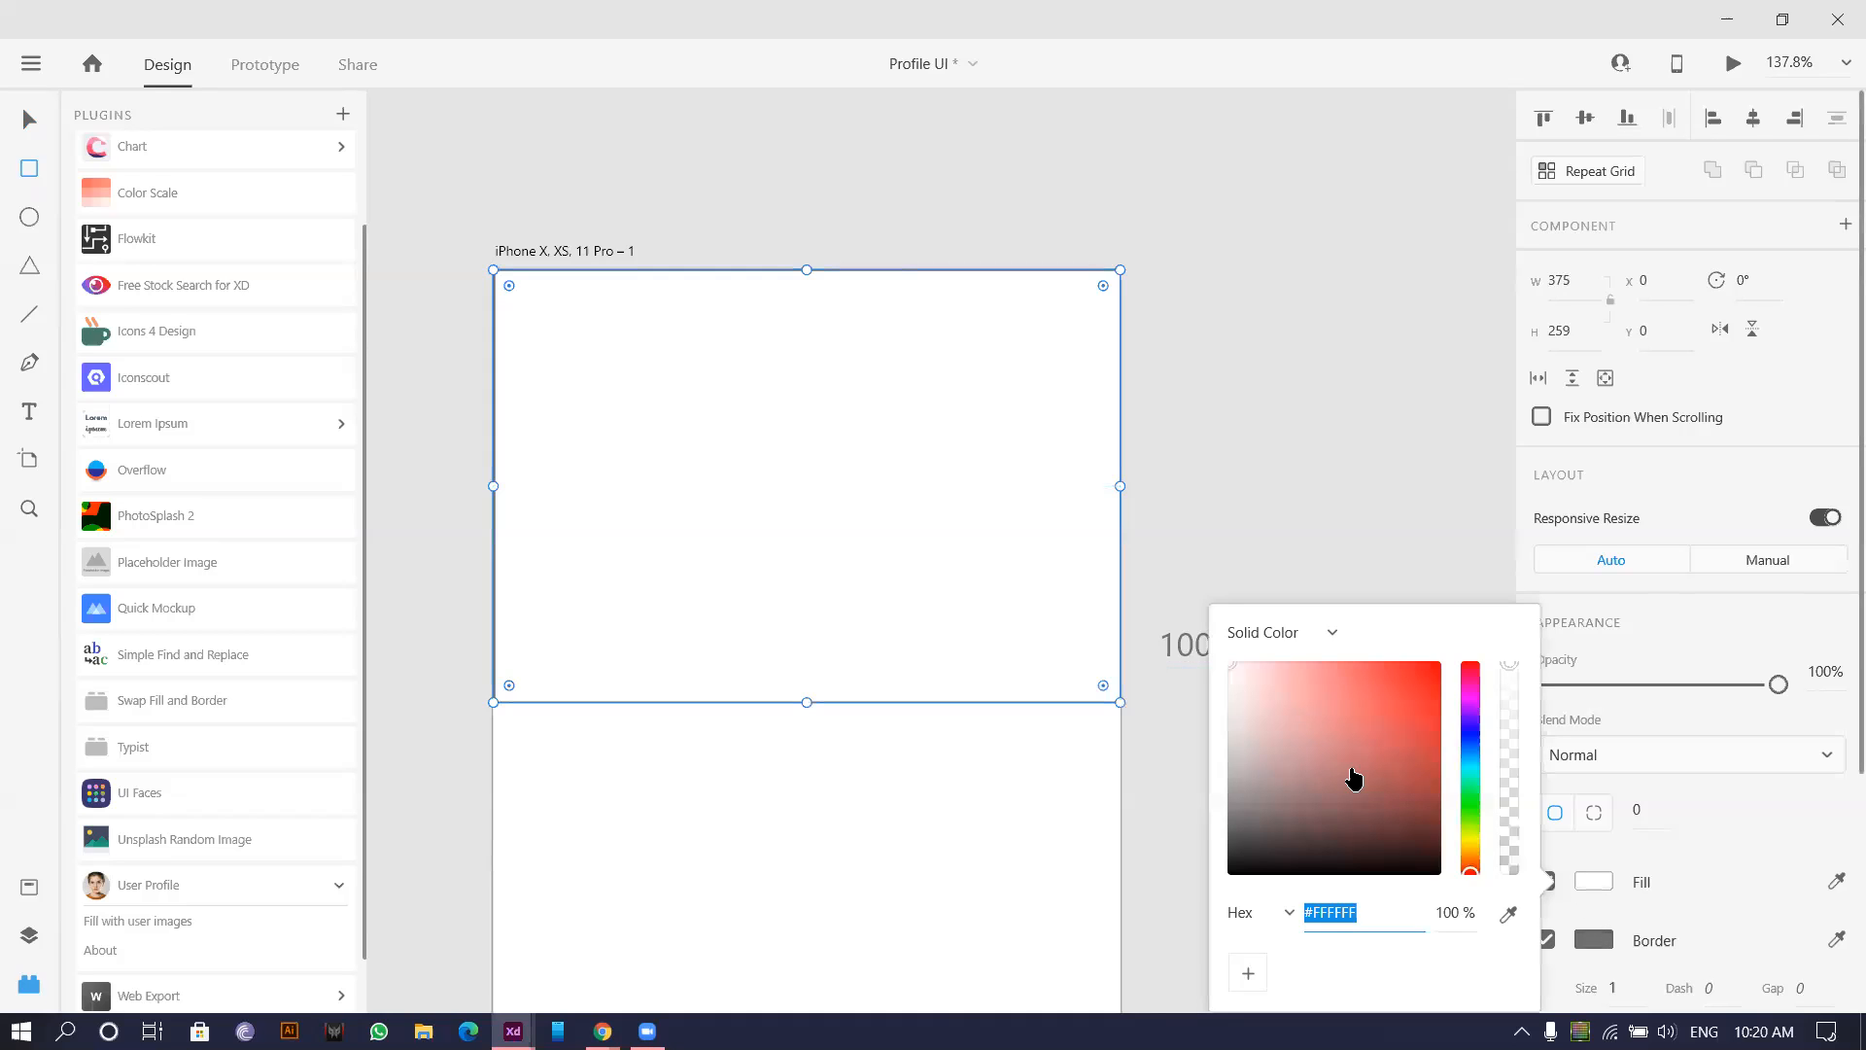
pyautogui.click(1230, 679)
pyautogui.hotkey('ctrl', 'shift', '[')
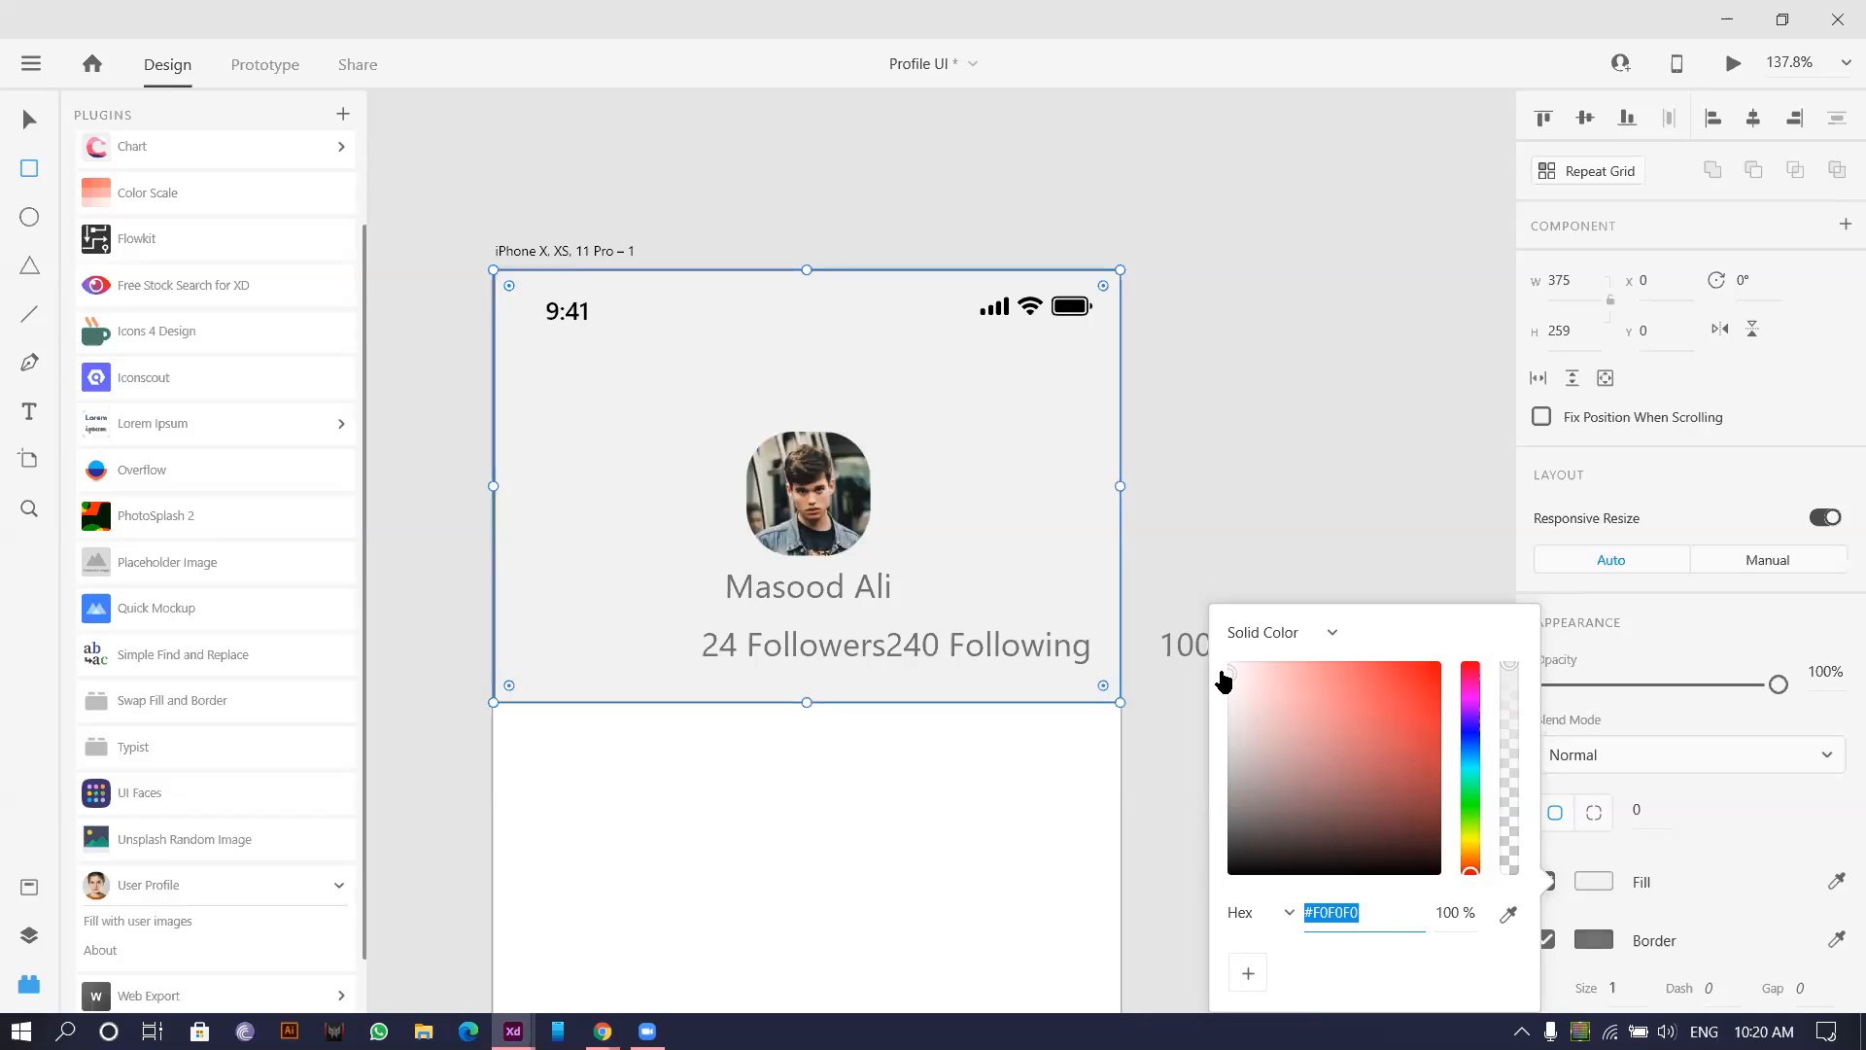
pyautogui.press('Escape')
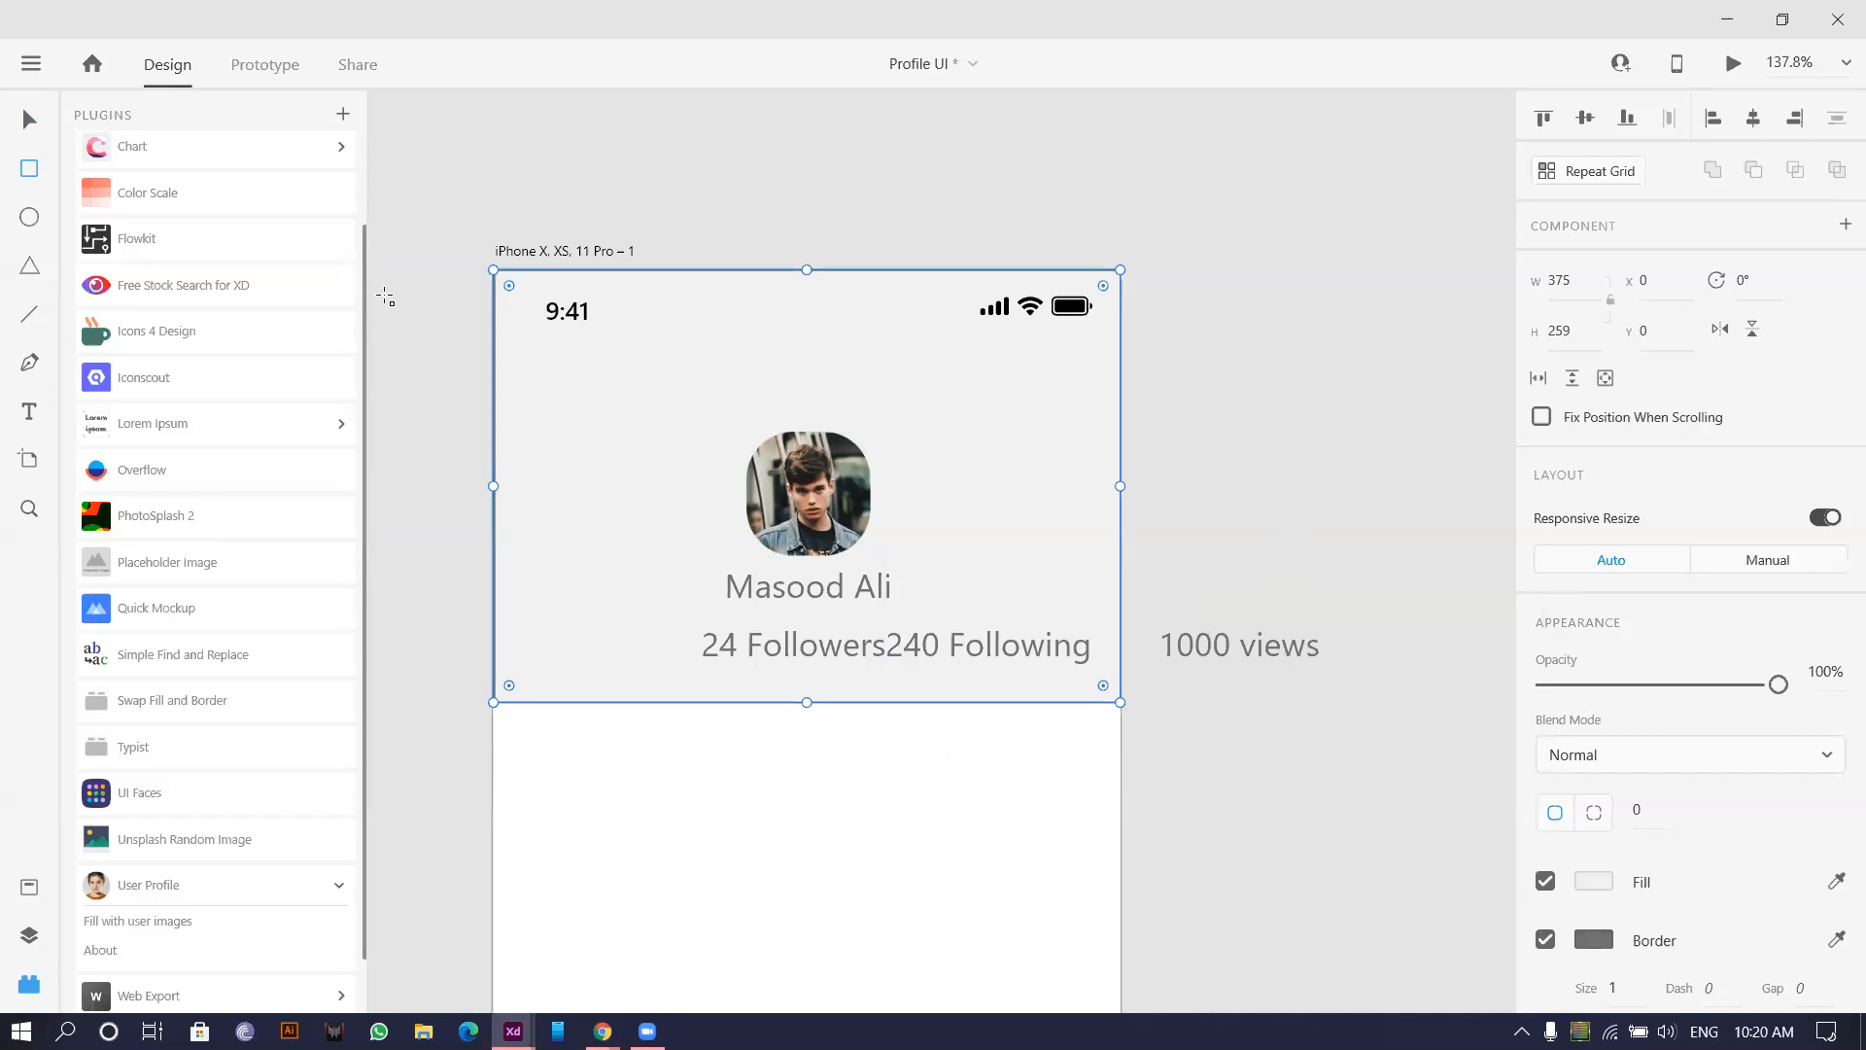
pyautogui.scroll(-2, 1526, 861)
pyautogui.click(1546, 802)
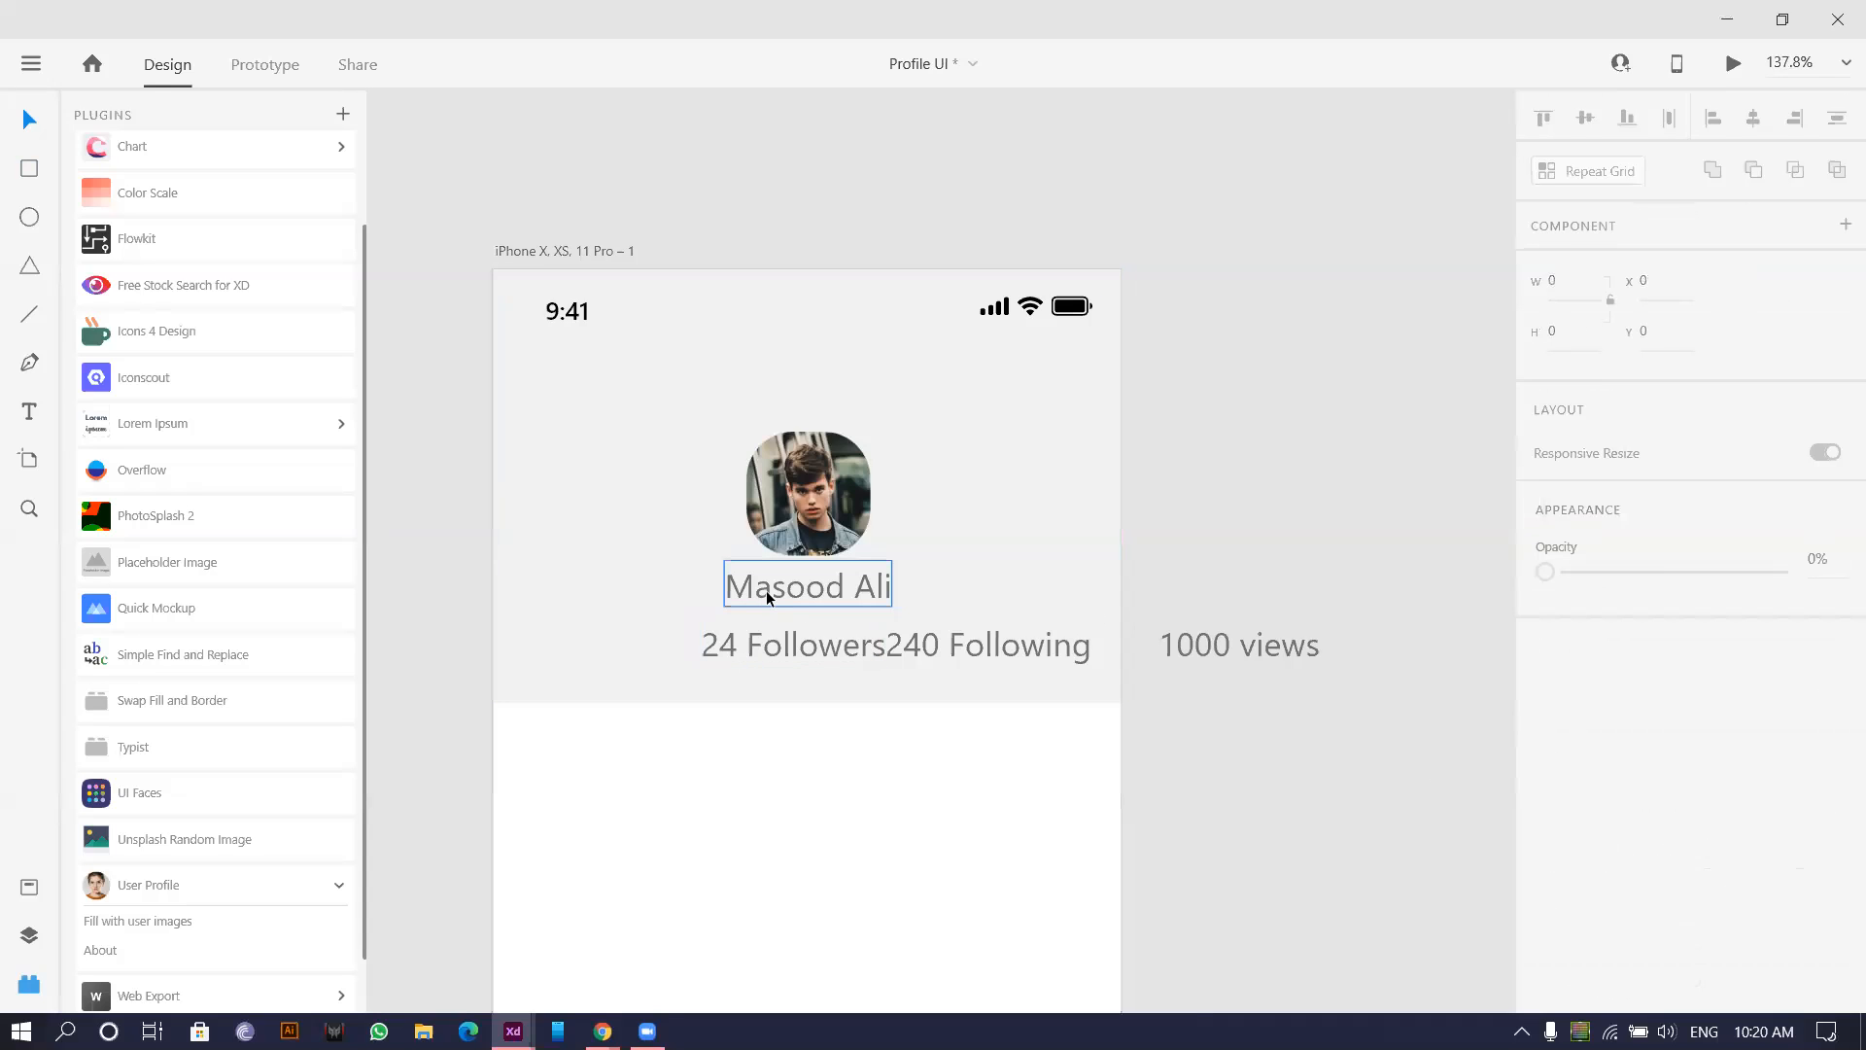
# Line up '24 Followers', '240 Following' and '1000 views' in a row on the artboard.
pyautogui.click(766, 591)
pyautogui.click(759, 647)
pyautogui.moveTo(759, 647); pyautogui.dragTo(599, 644)
pyautogui.moveTo(904, 645); pyautogui.dragTo(758, 645)
pyautogui.hotkey('ctrl', 'z')
pyautogui.click(1157, 560)
pyautogui.moveTo(913, 650); pyautogui.dragTo(791, 644)
pyautogui.moveTo(1223, 645); pyautogui.dragTo(1008, 649)
# Set the name and the three stat labels to the Poppins font.
pyautogui.moveTo(1249, 731); pyautogui.dragTo(528, 569)
pyautogui.moveTo(1176, 444); pyautogui.dragTo(1085, 478)
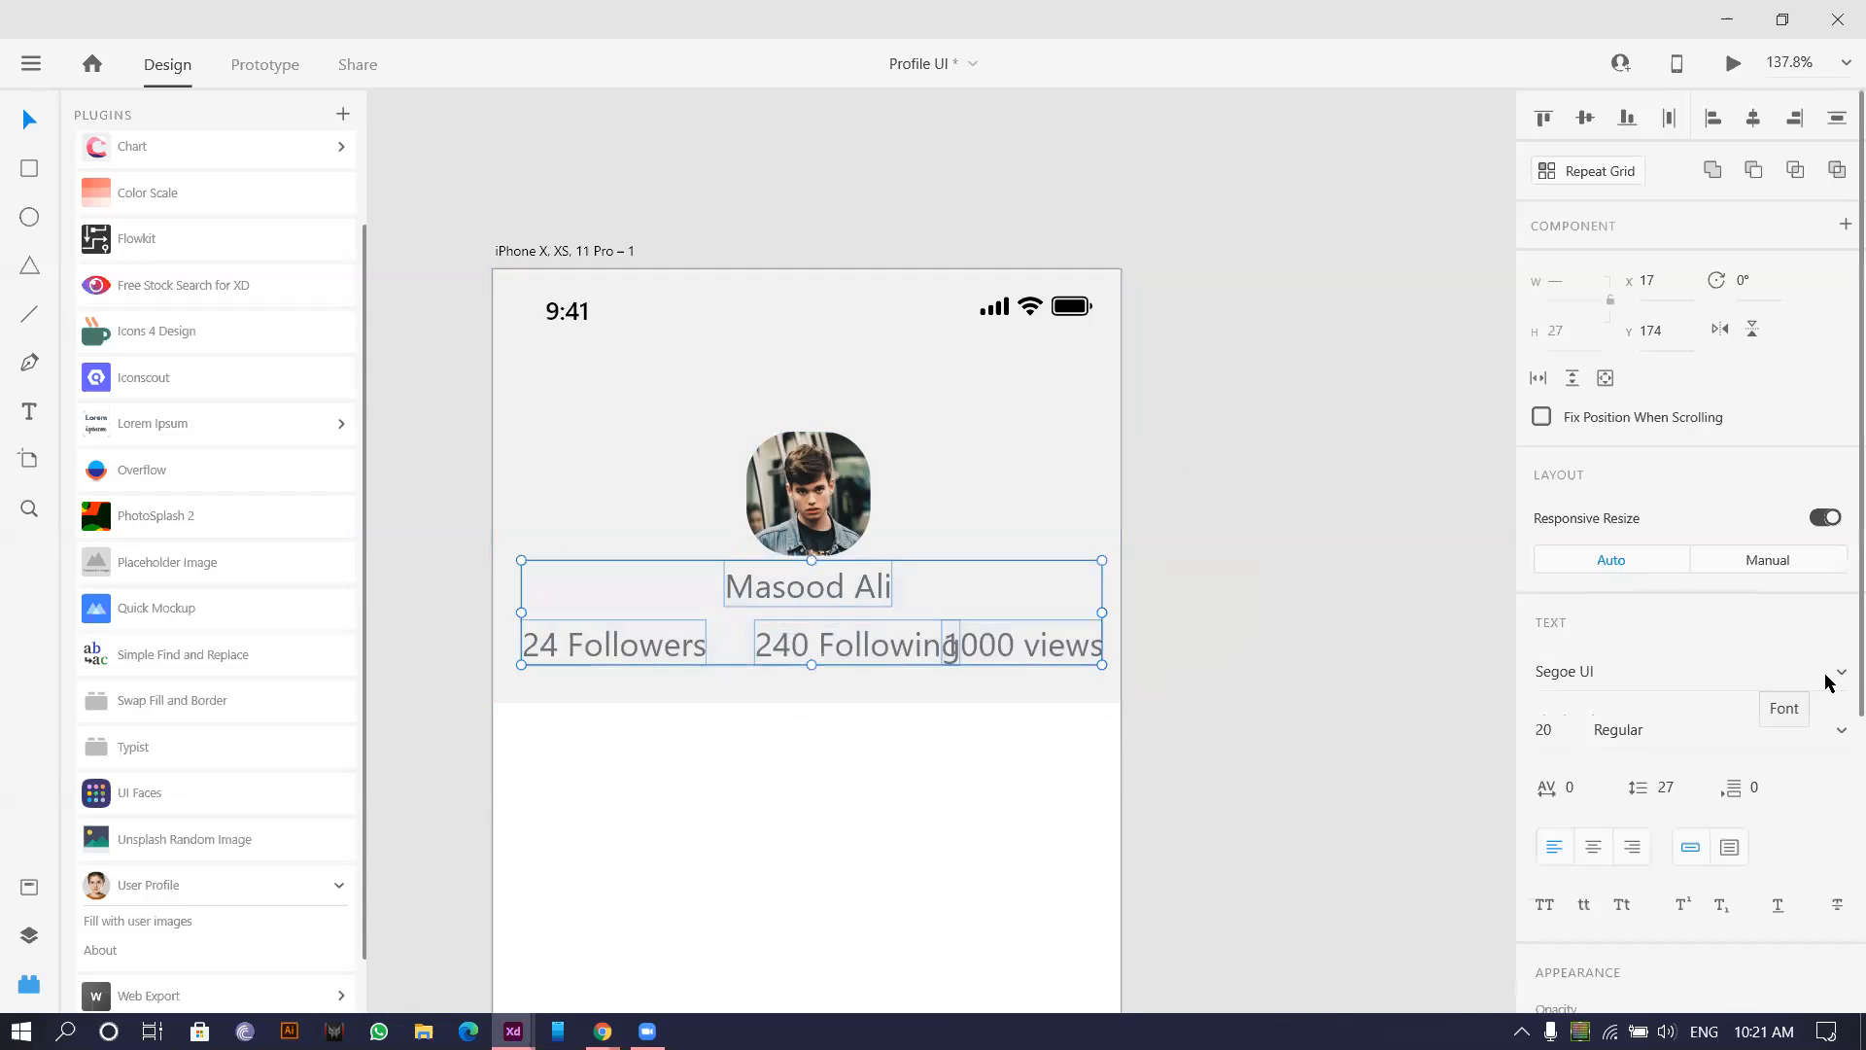
pyautogui.click(1763, 678)
pyautogui.click(1624, 676)
pyautogui.click(1624, 677)
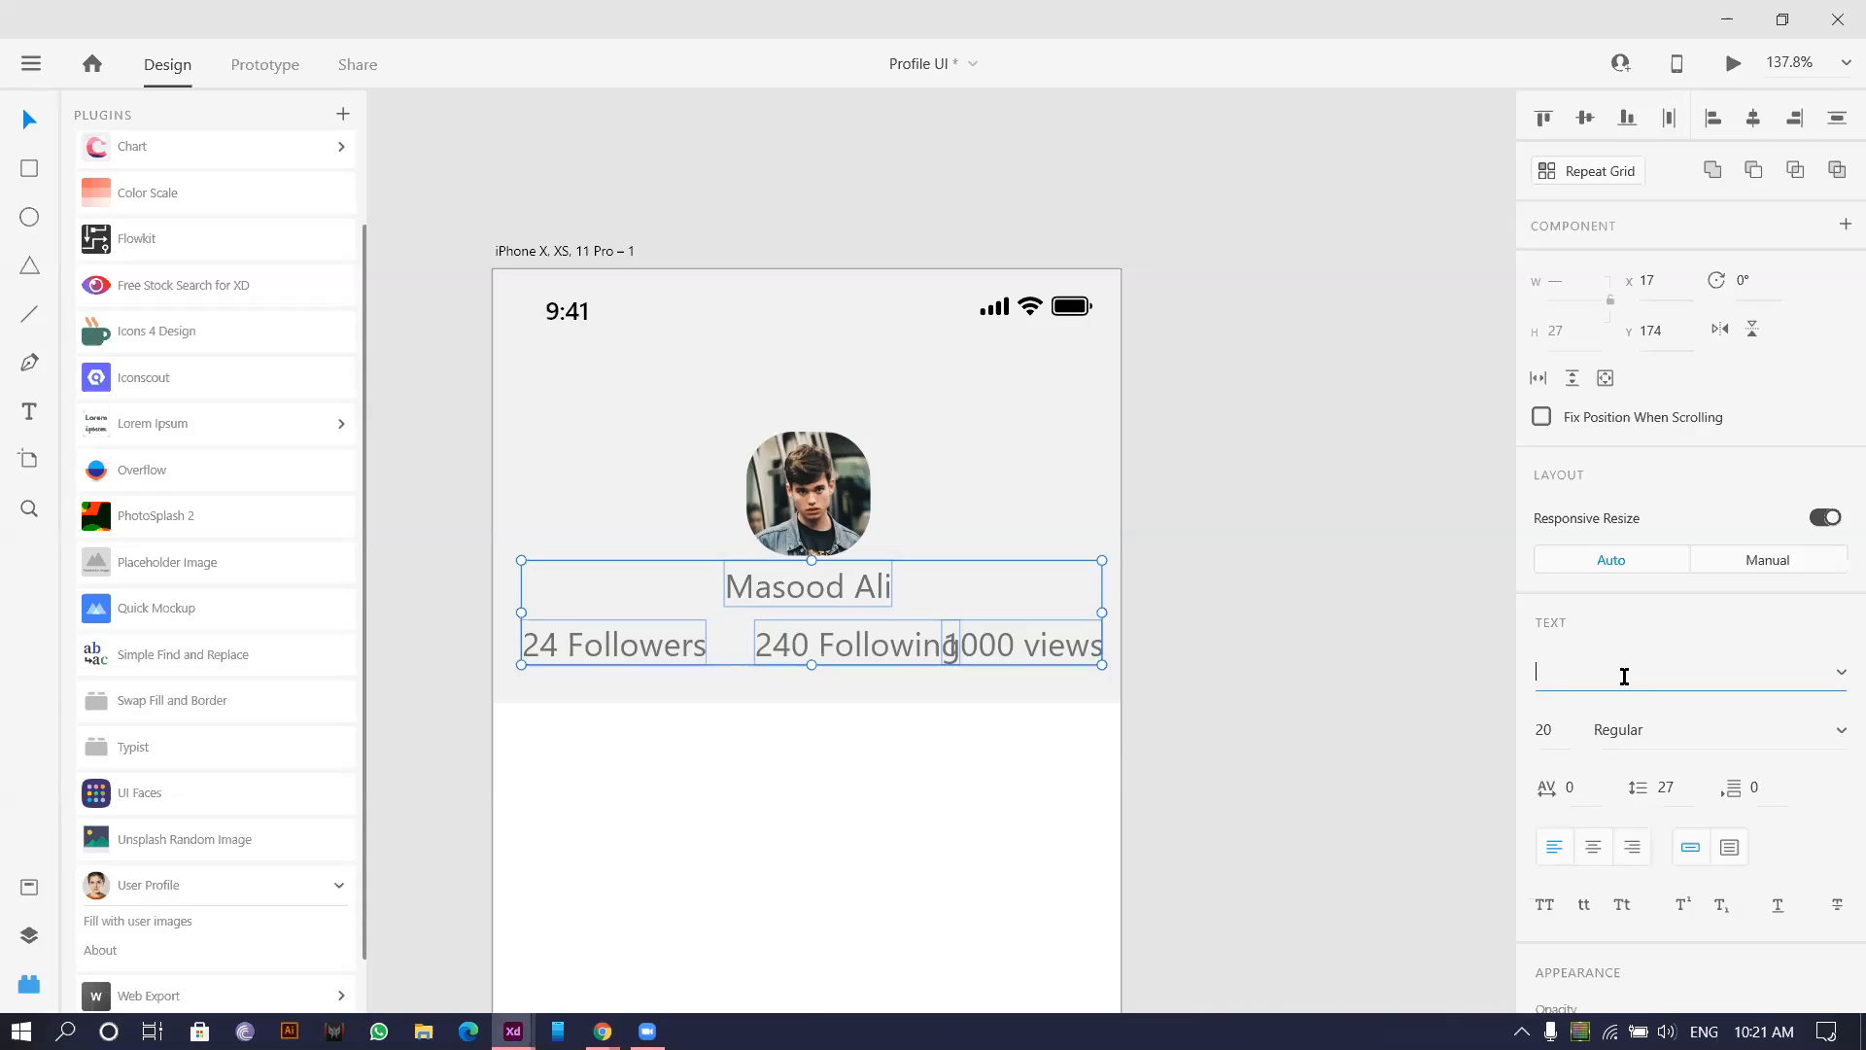
pyautogui.write('Pop')
pyautogui.press('Return')
pyautogui.click(797, 732)
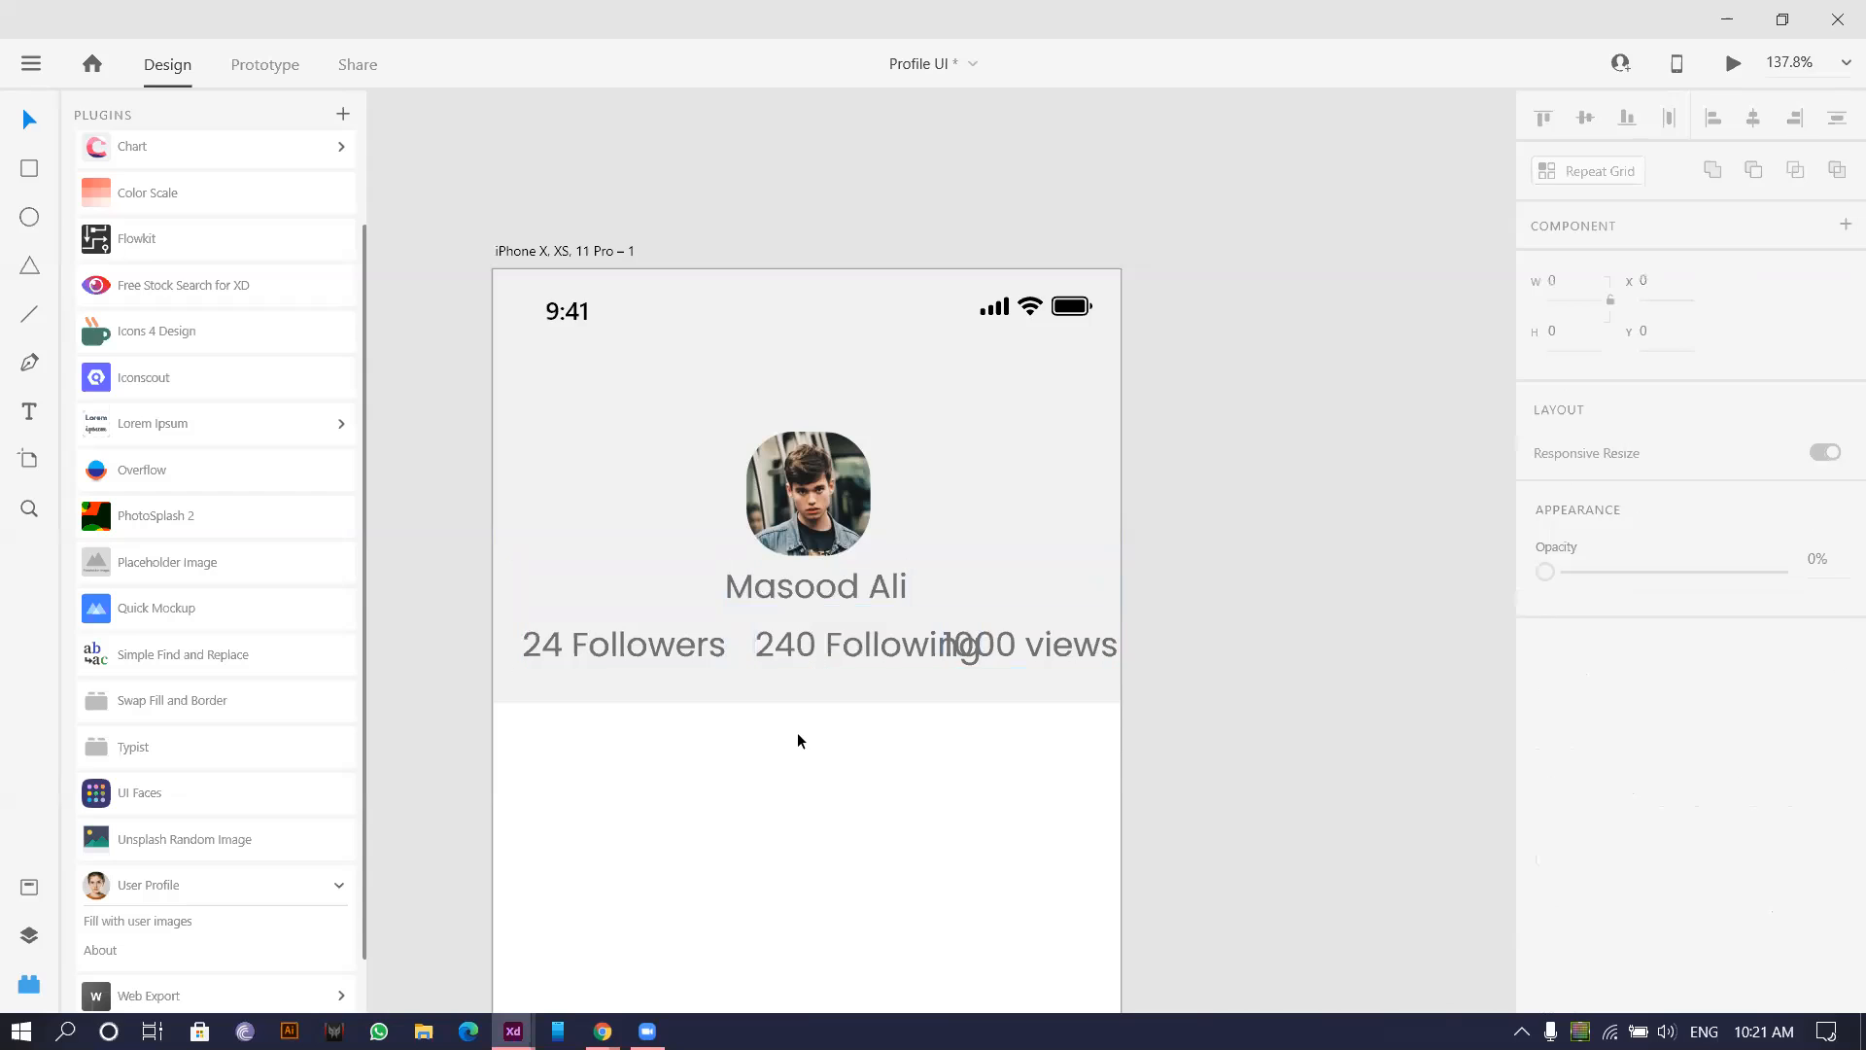
# Set the three stat labels to font size 16.
pyautogui.keyDown('ctrl'); pyautogui.scroll(2, 797, 732); pyautogui.keyUp('ctrl')
pyautogui.click(793, 541)
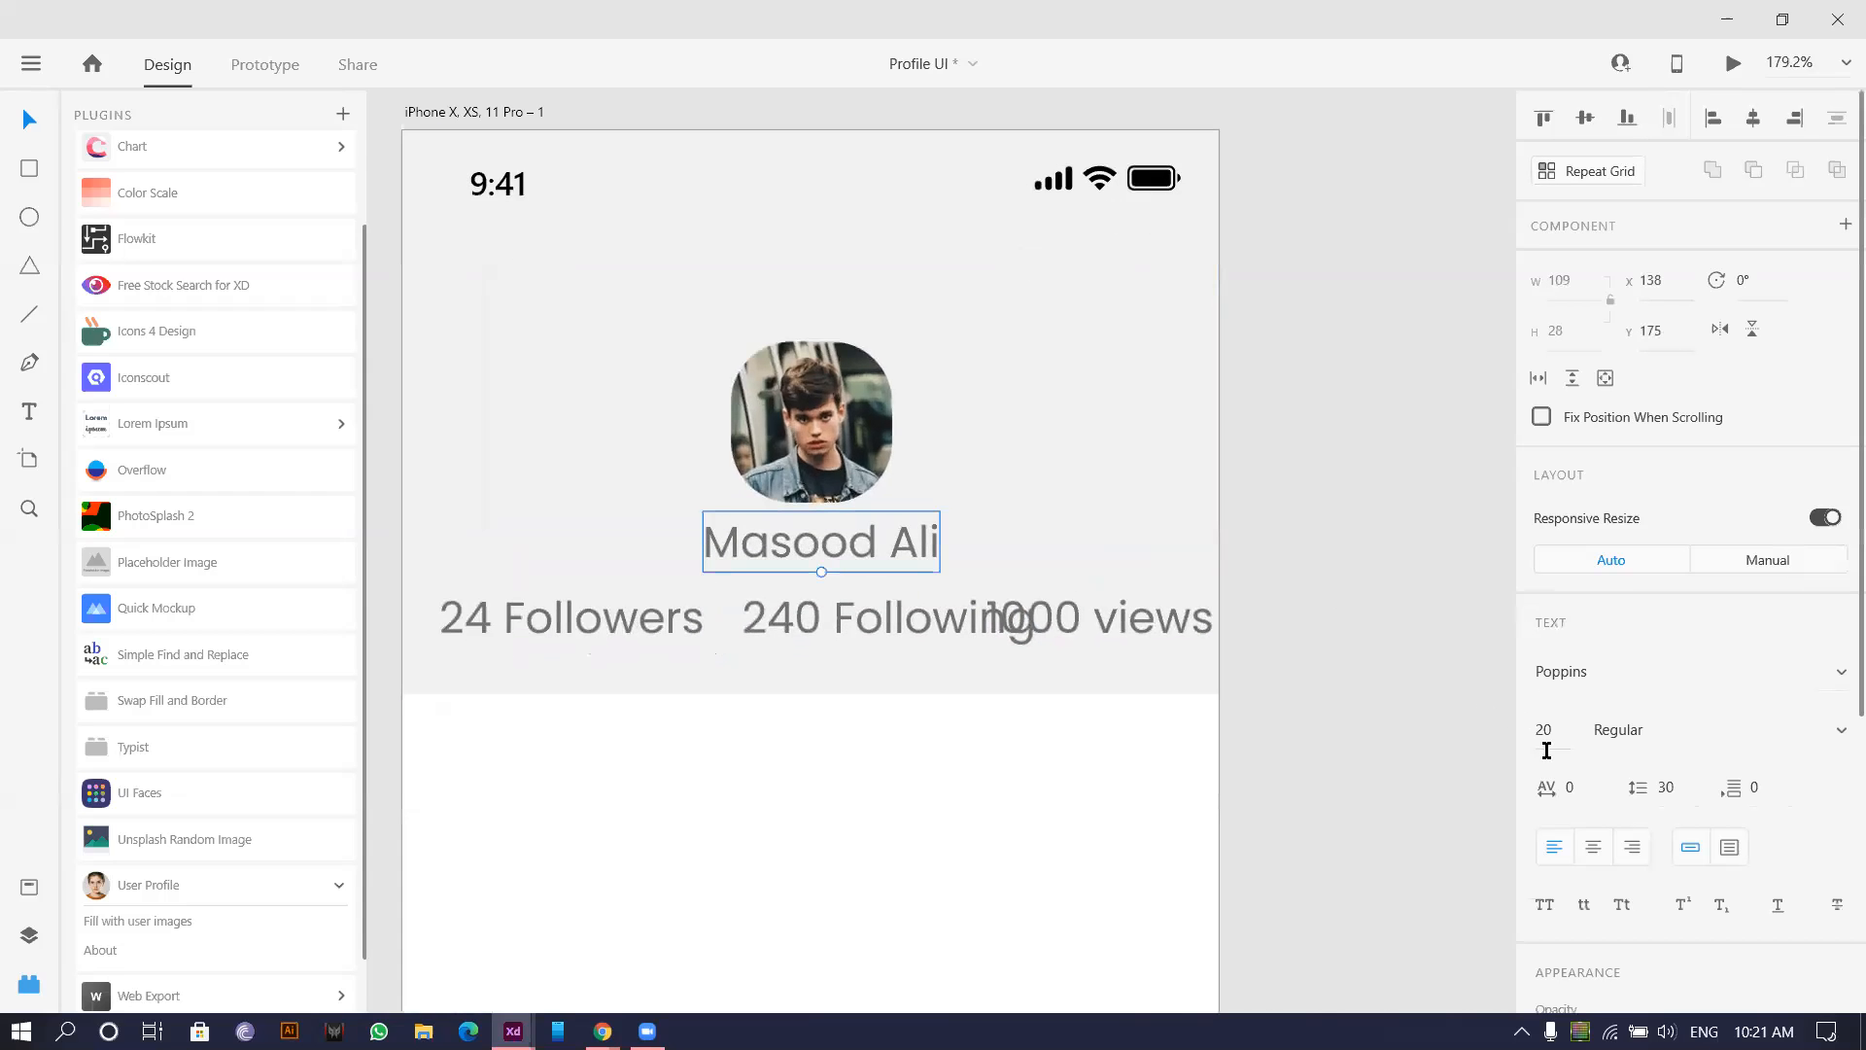
pyautogui.click(626, 627)
pyautogui.keyDown('shift'); pyautogui.click(808, 615); pyautogui.keyUp('shift')
pyautogui.keyDown('shift'); pyautogui.click(1050, 618); pyautogui.keyUp('shift')
pyautogui.click(1558, 736)
pyautogui.write('1')
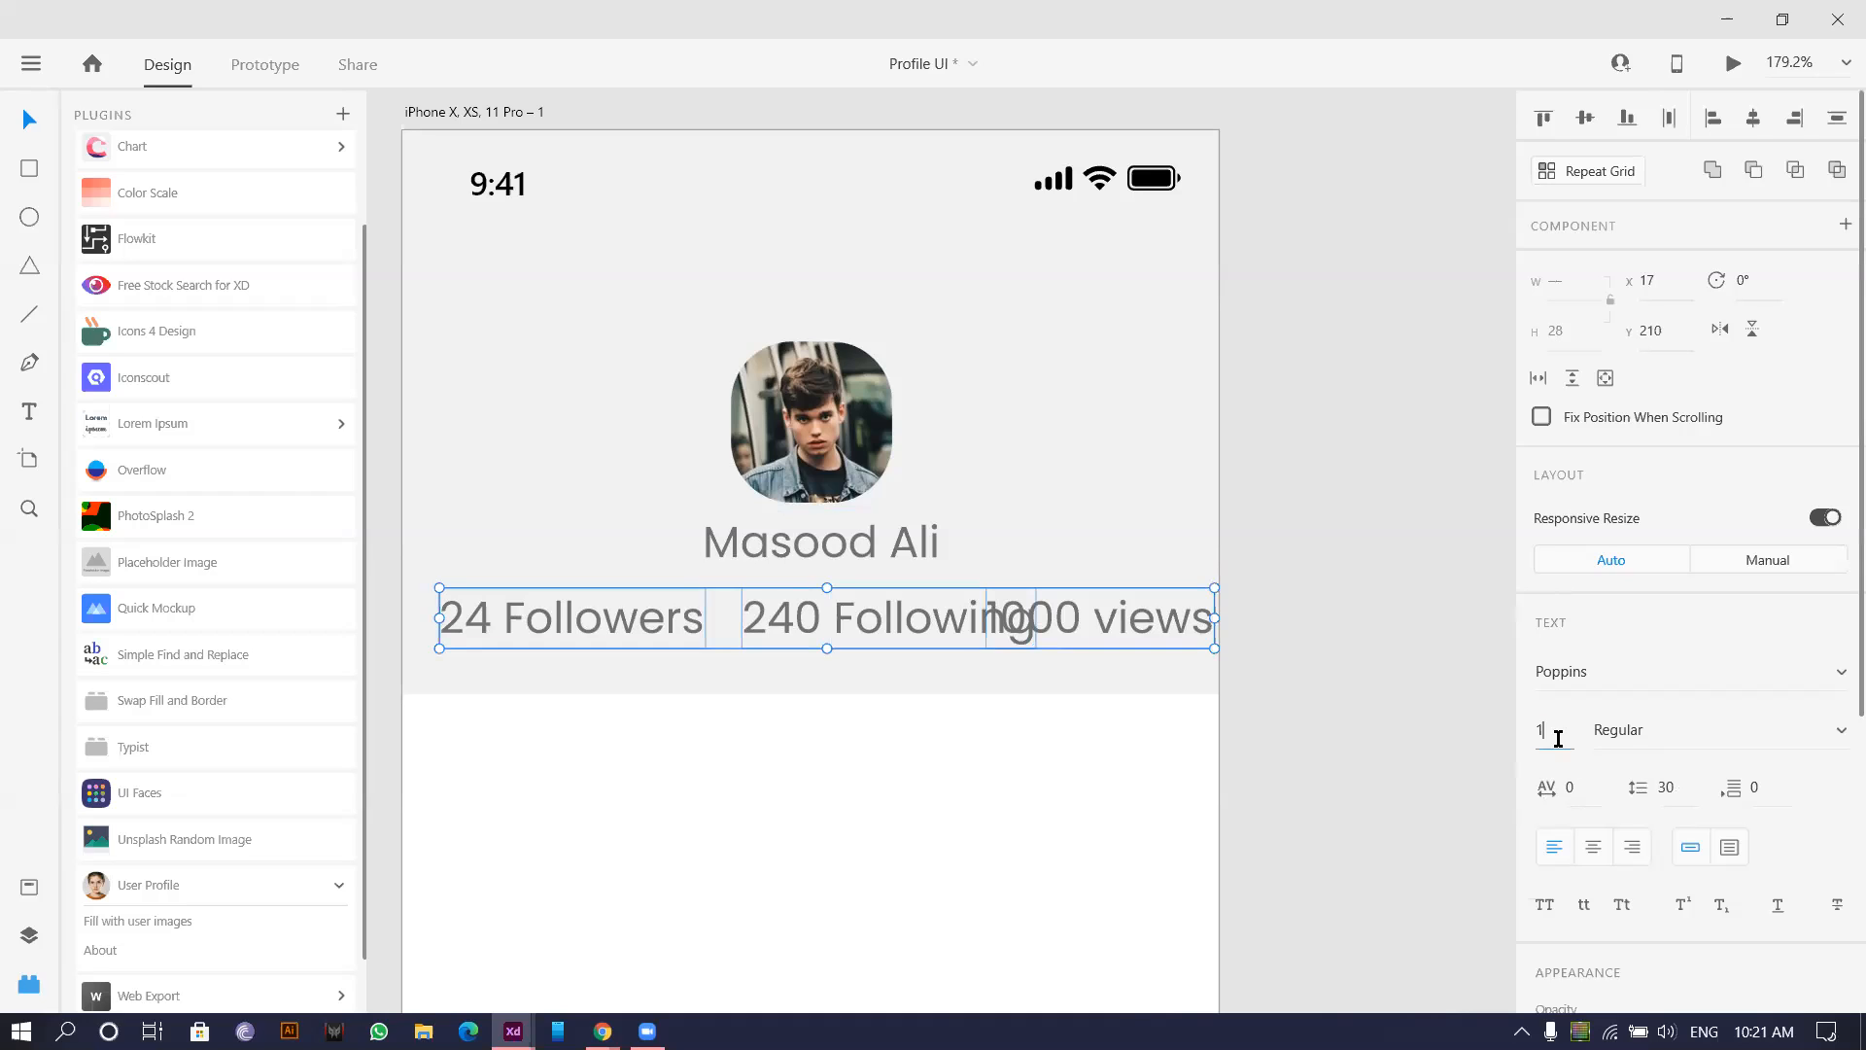
pyautogui.write('6')
pyautogui.press('Return')
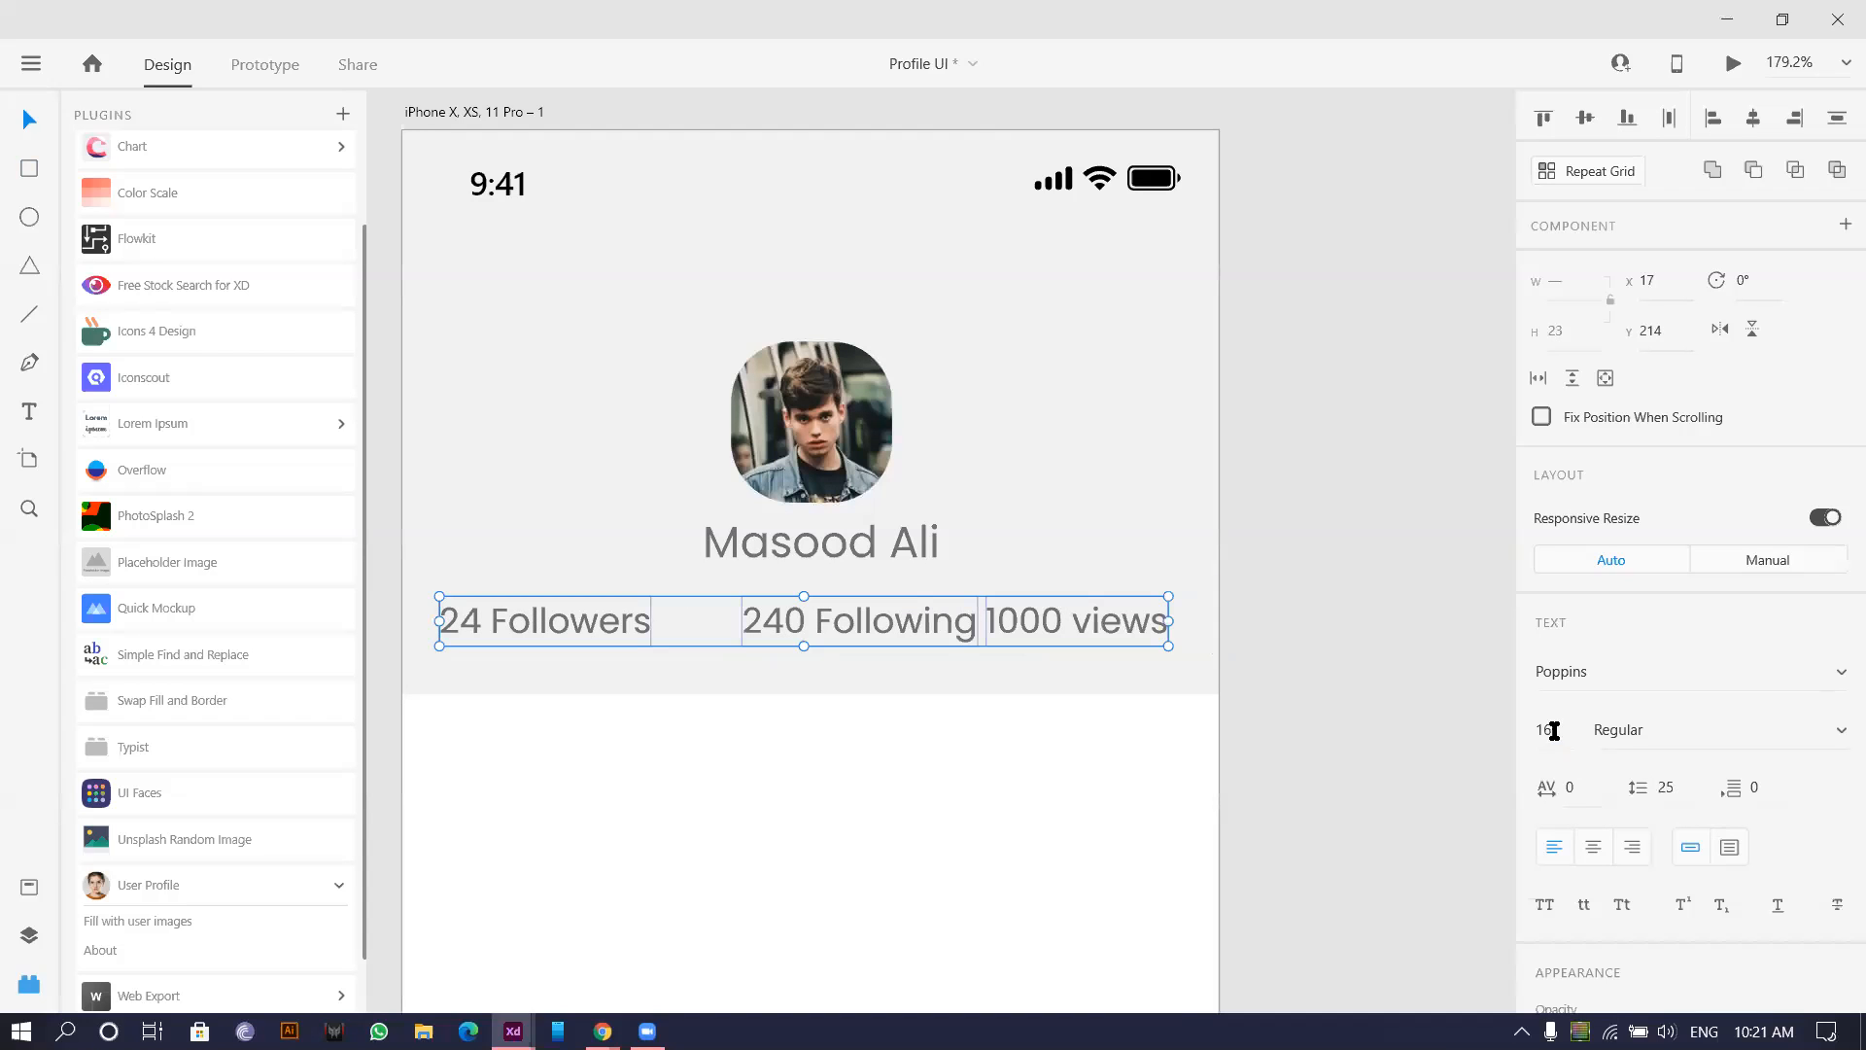
# Distribute the three stat labels horizontally and nudge the row slightly right.
pyautogui.click(1655, 123)
pyautogui.moveTo(862, 612); pyautogui.dragTo(868, 625)
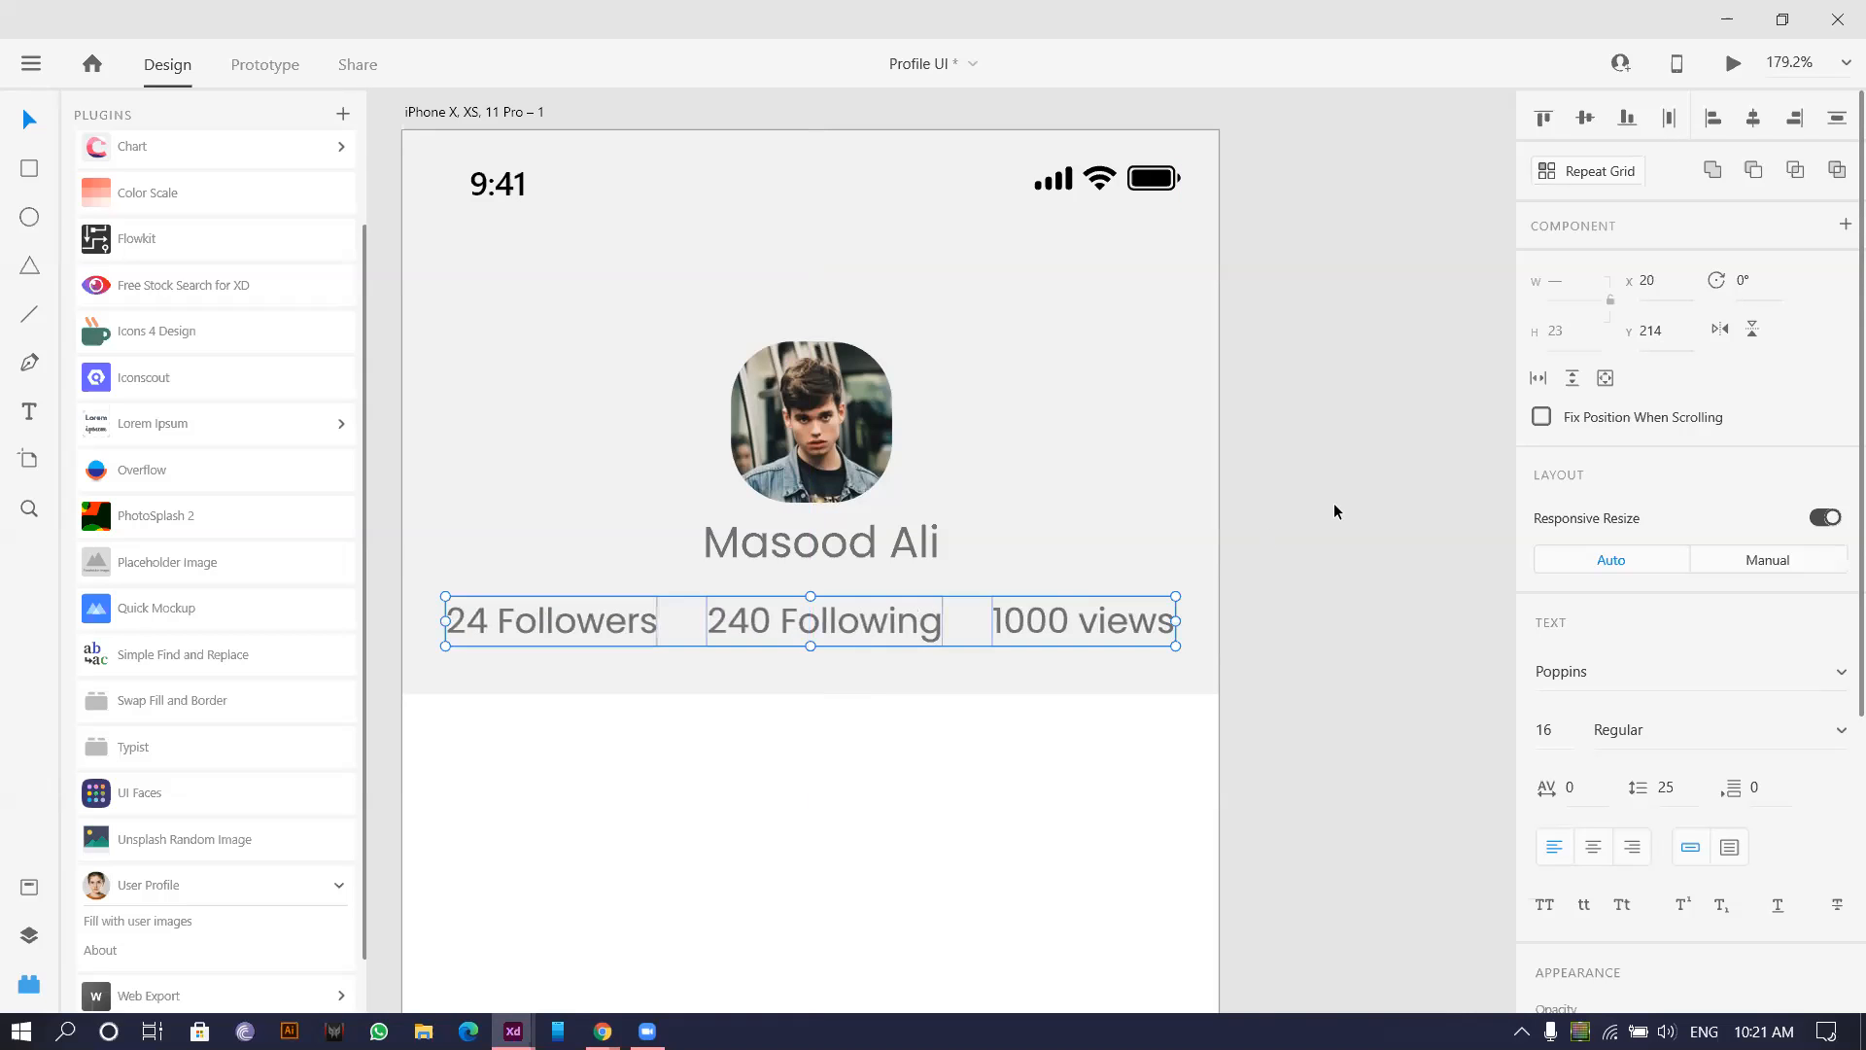
pyautogui.click(1333, 511)
pyautogui.scroll(-3, 1333, 507)
pyautogui.scroll(4, 967, 610)
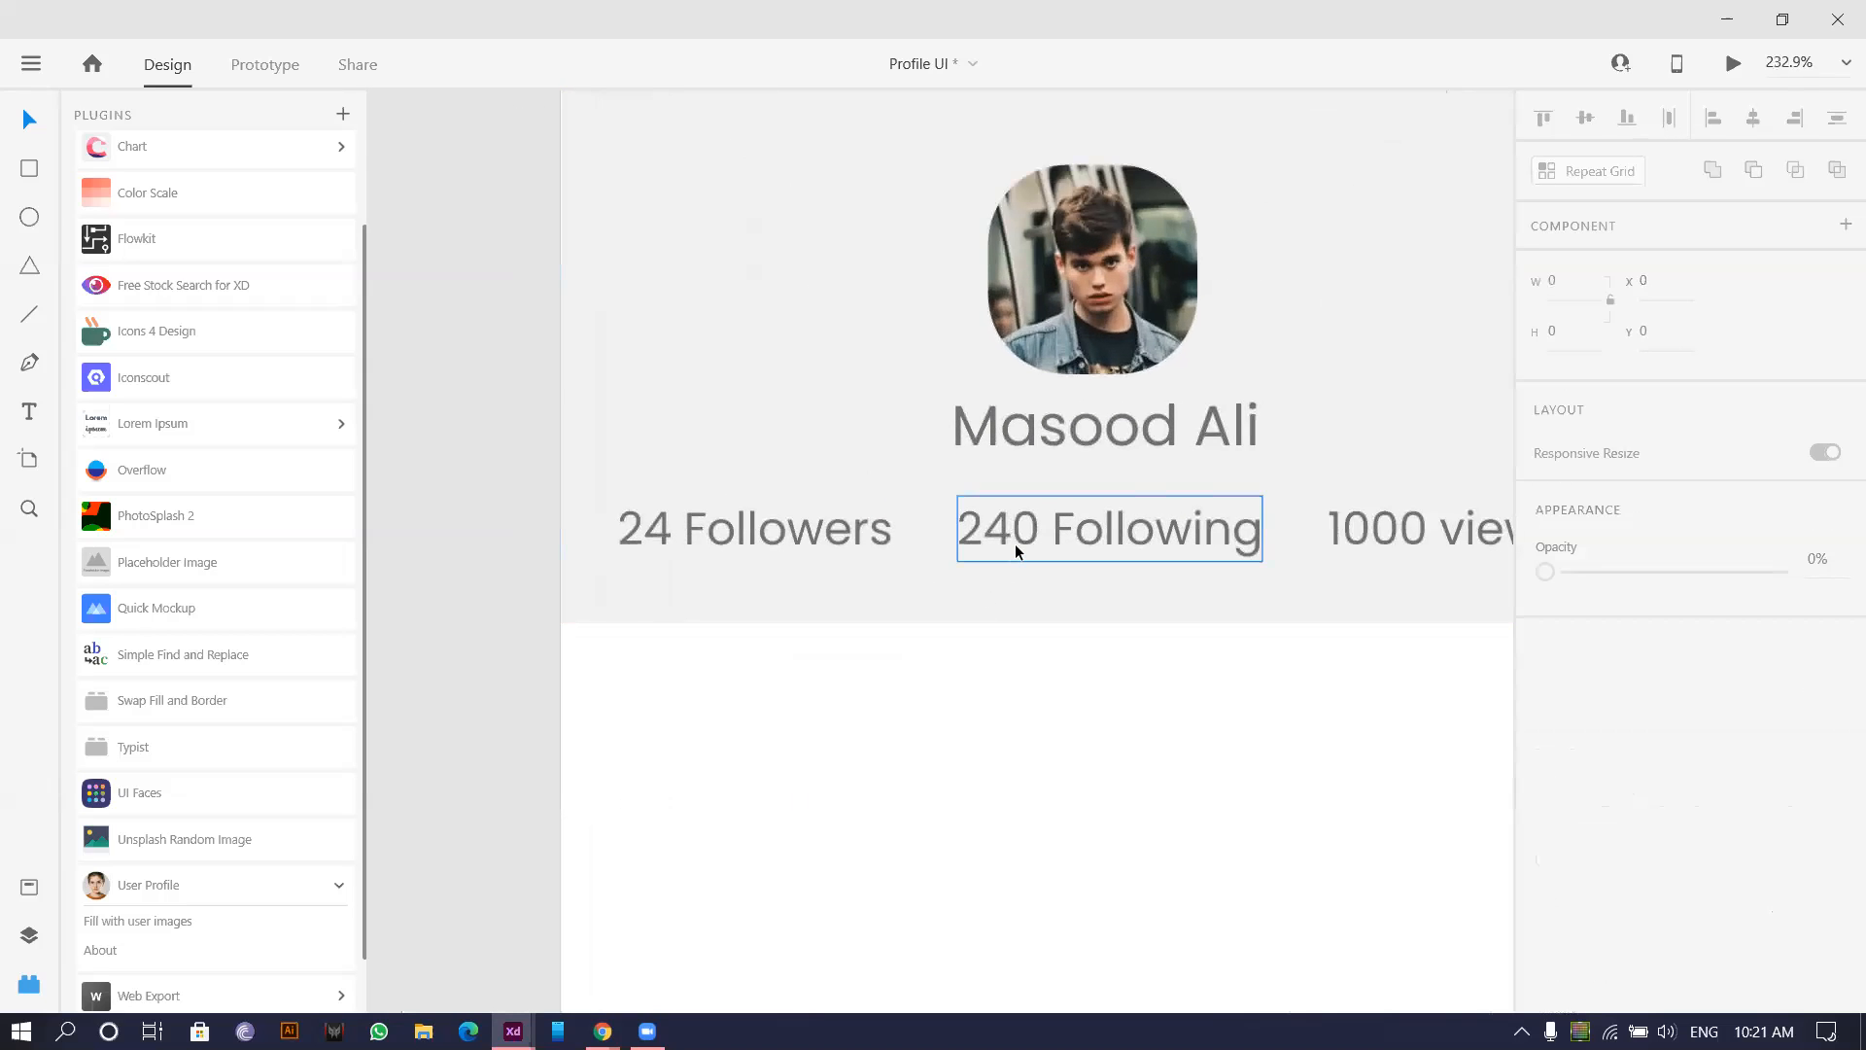
pyautogui.scroll(2, 1017, 550)
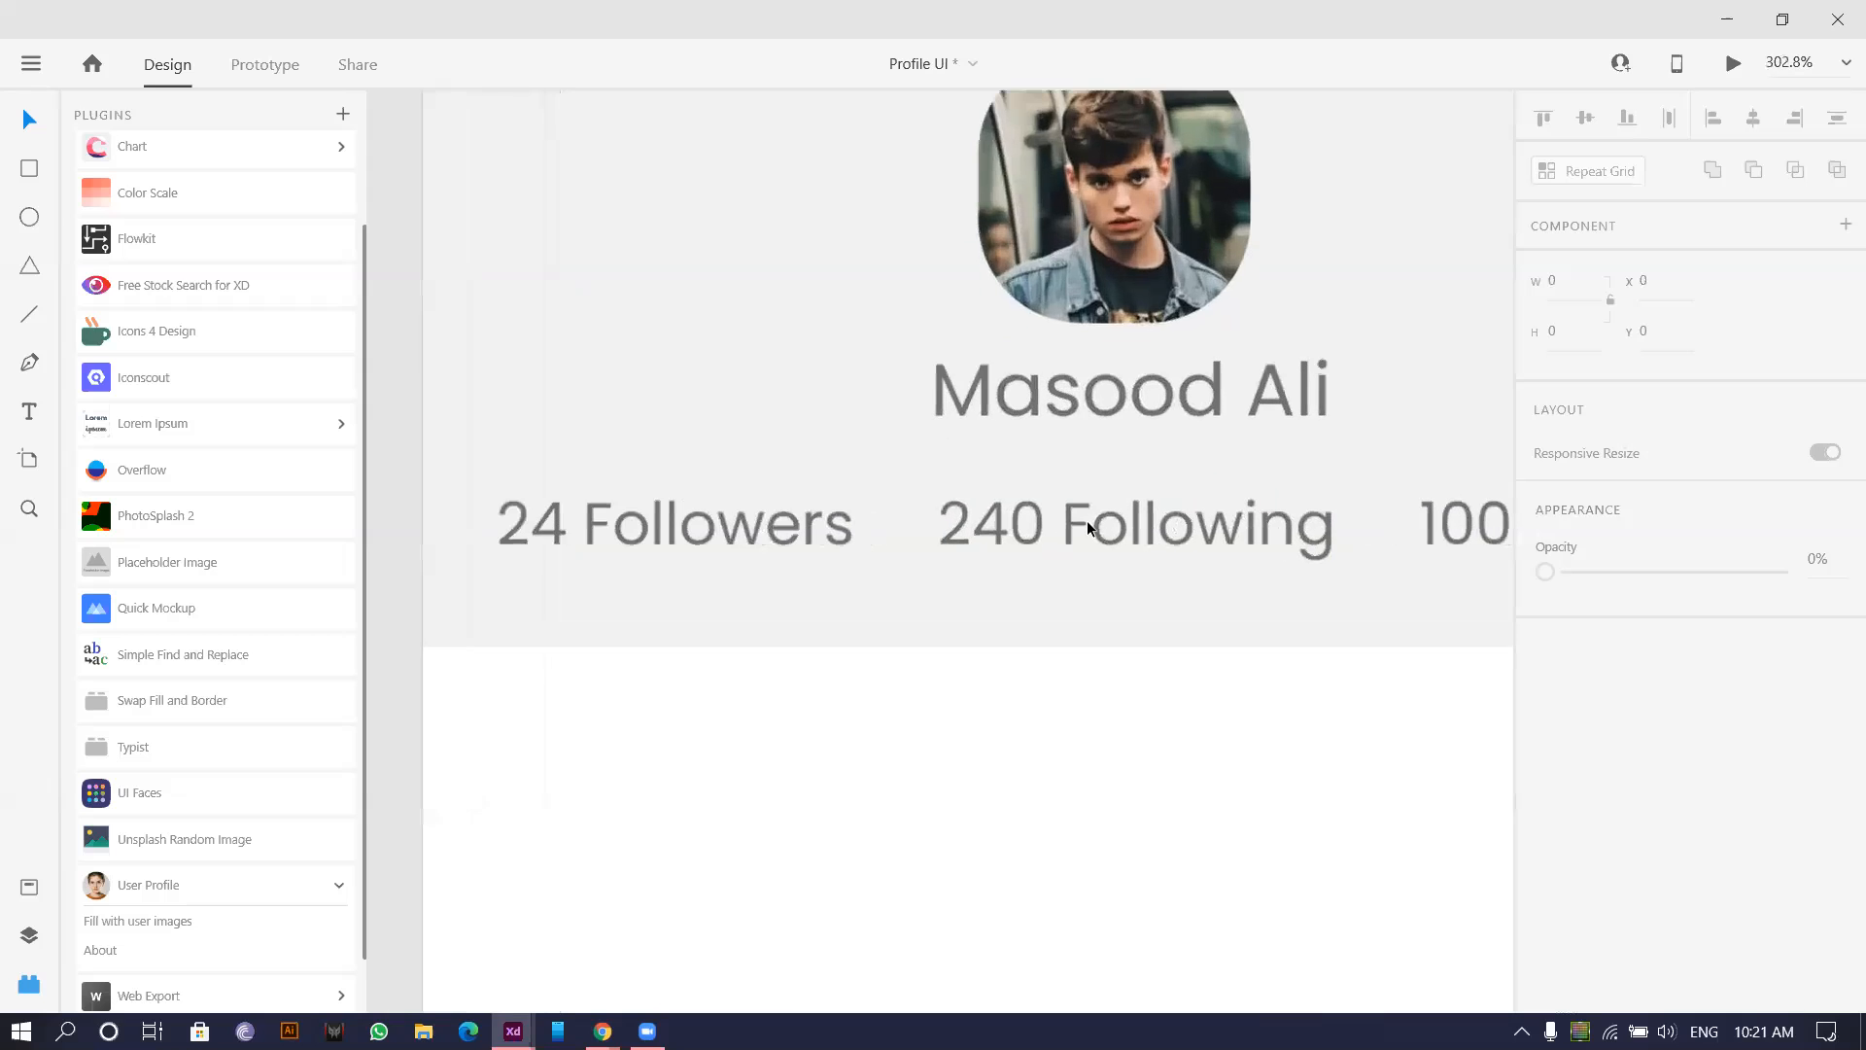
pyautogui.doubleClick(642, 526)
pyautogui.moveTo(566, 523); pyautogui.dragTo(450, 513)
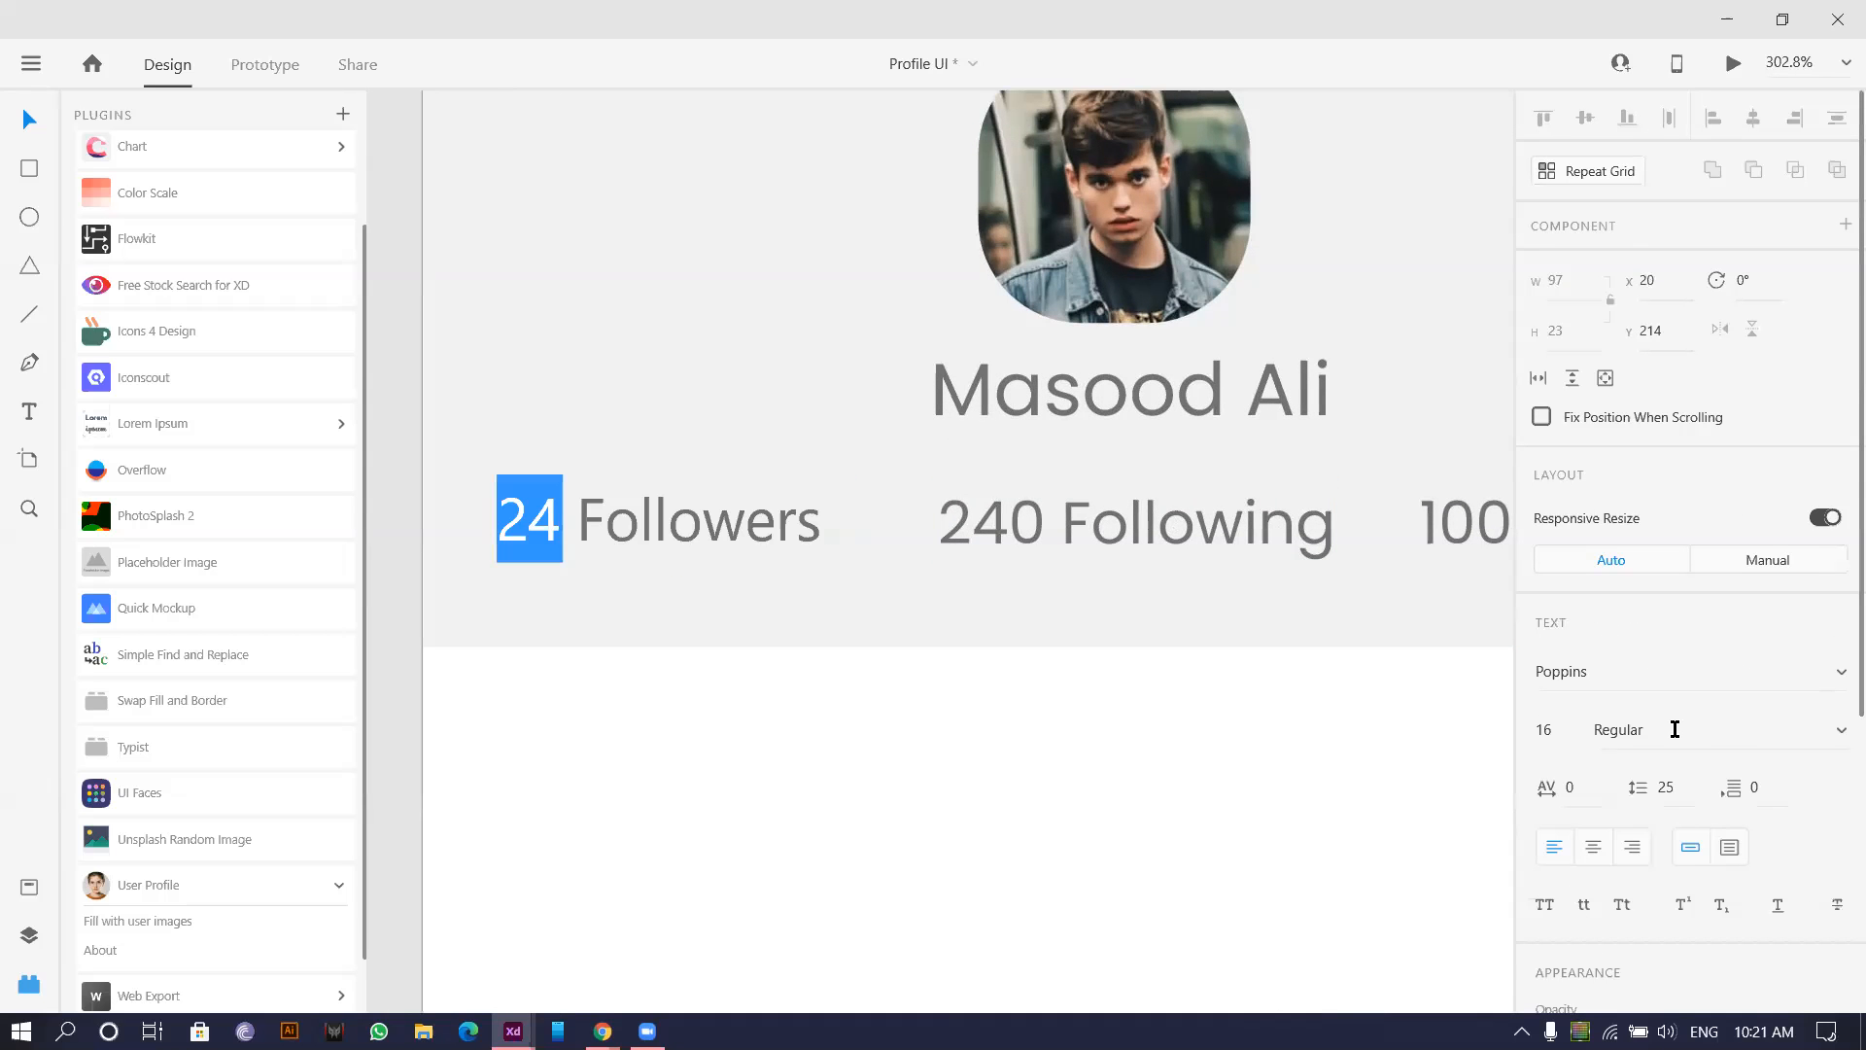
pyautogui.scroll(-1, 1675, 729)
pyautogui.click(1658, 603)
pyautogui.write('Bold')
pyautogui.press('Return')
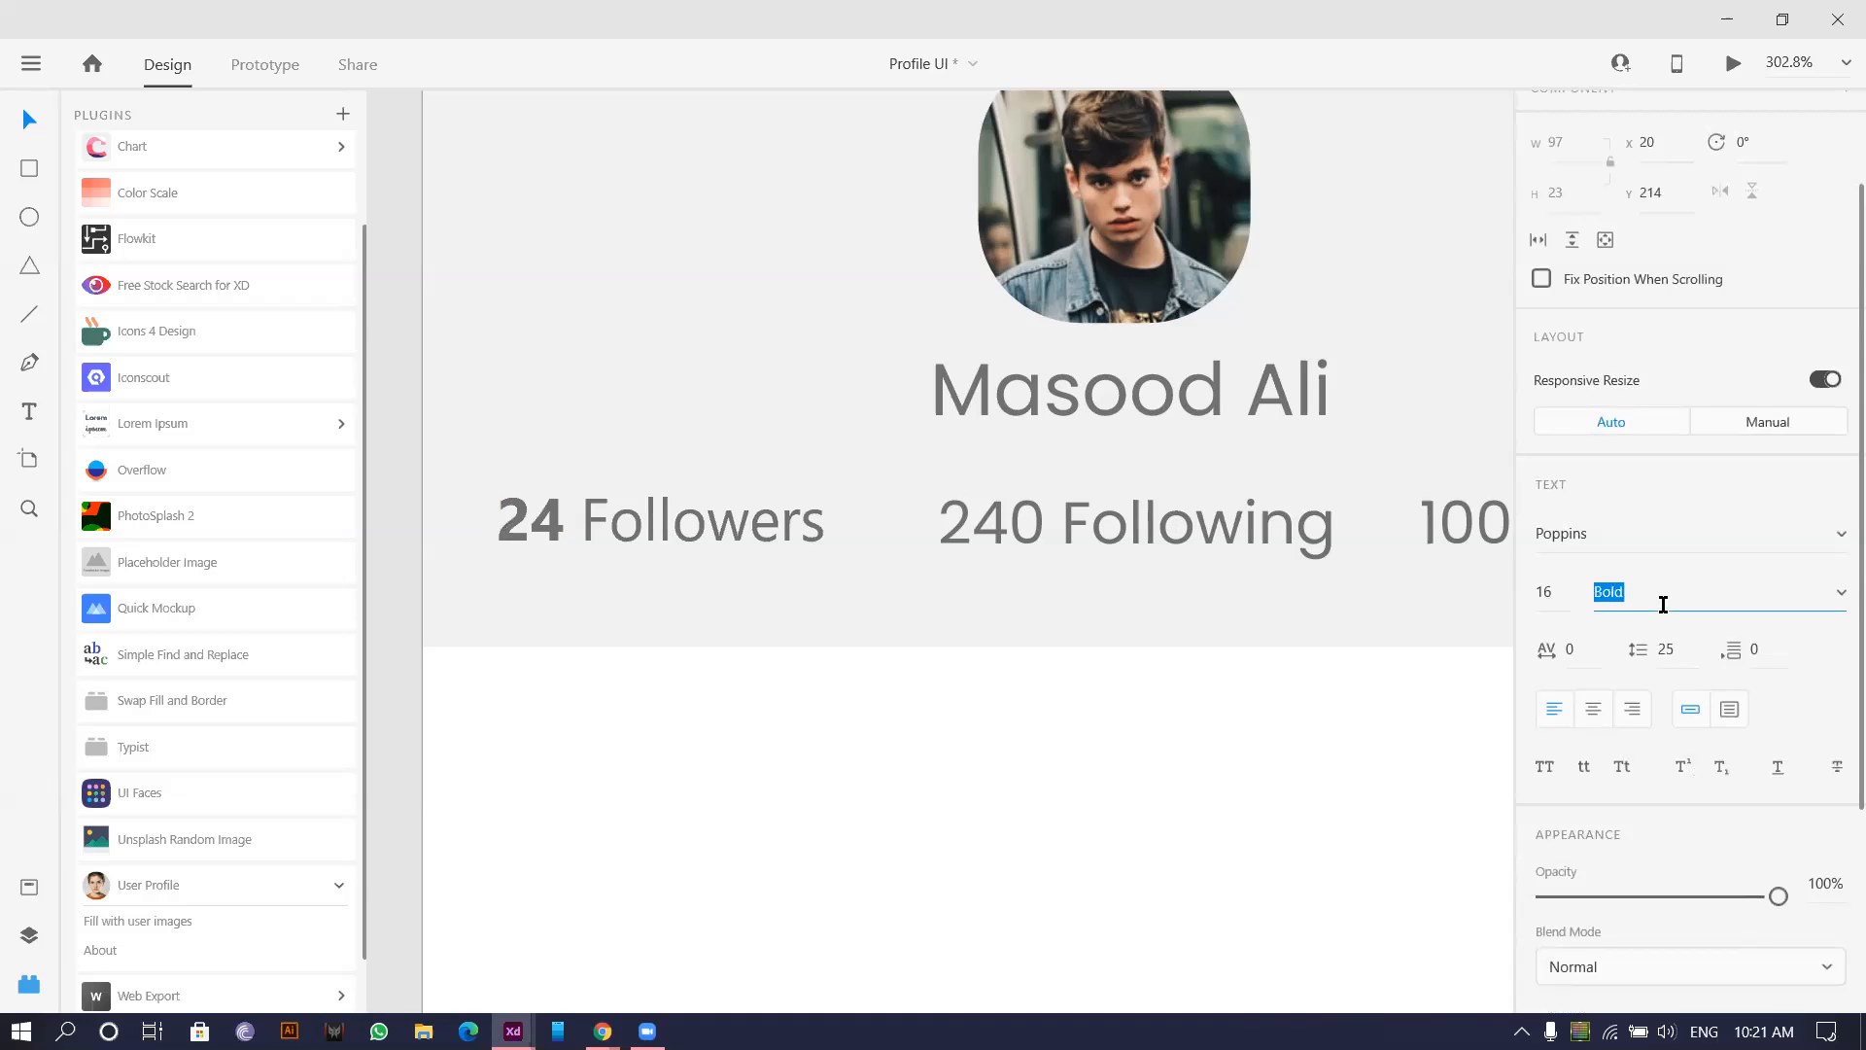
pyautogui.hotkey('ctrl', 'z')
pyautogui.hotkey('ctrl', 'shift', 'z')
pyautogui.hotkey('ctrl', 'z')
pyautogui.hotkey('ctrl', 'shift', 'z')
pyautogui.hotkey('ctrl', 'z')
pyautogui.moveTo(573, 522); pyautogui.dragTo(1133, 539)
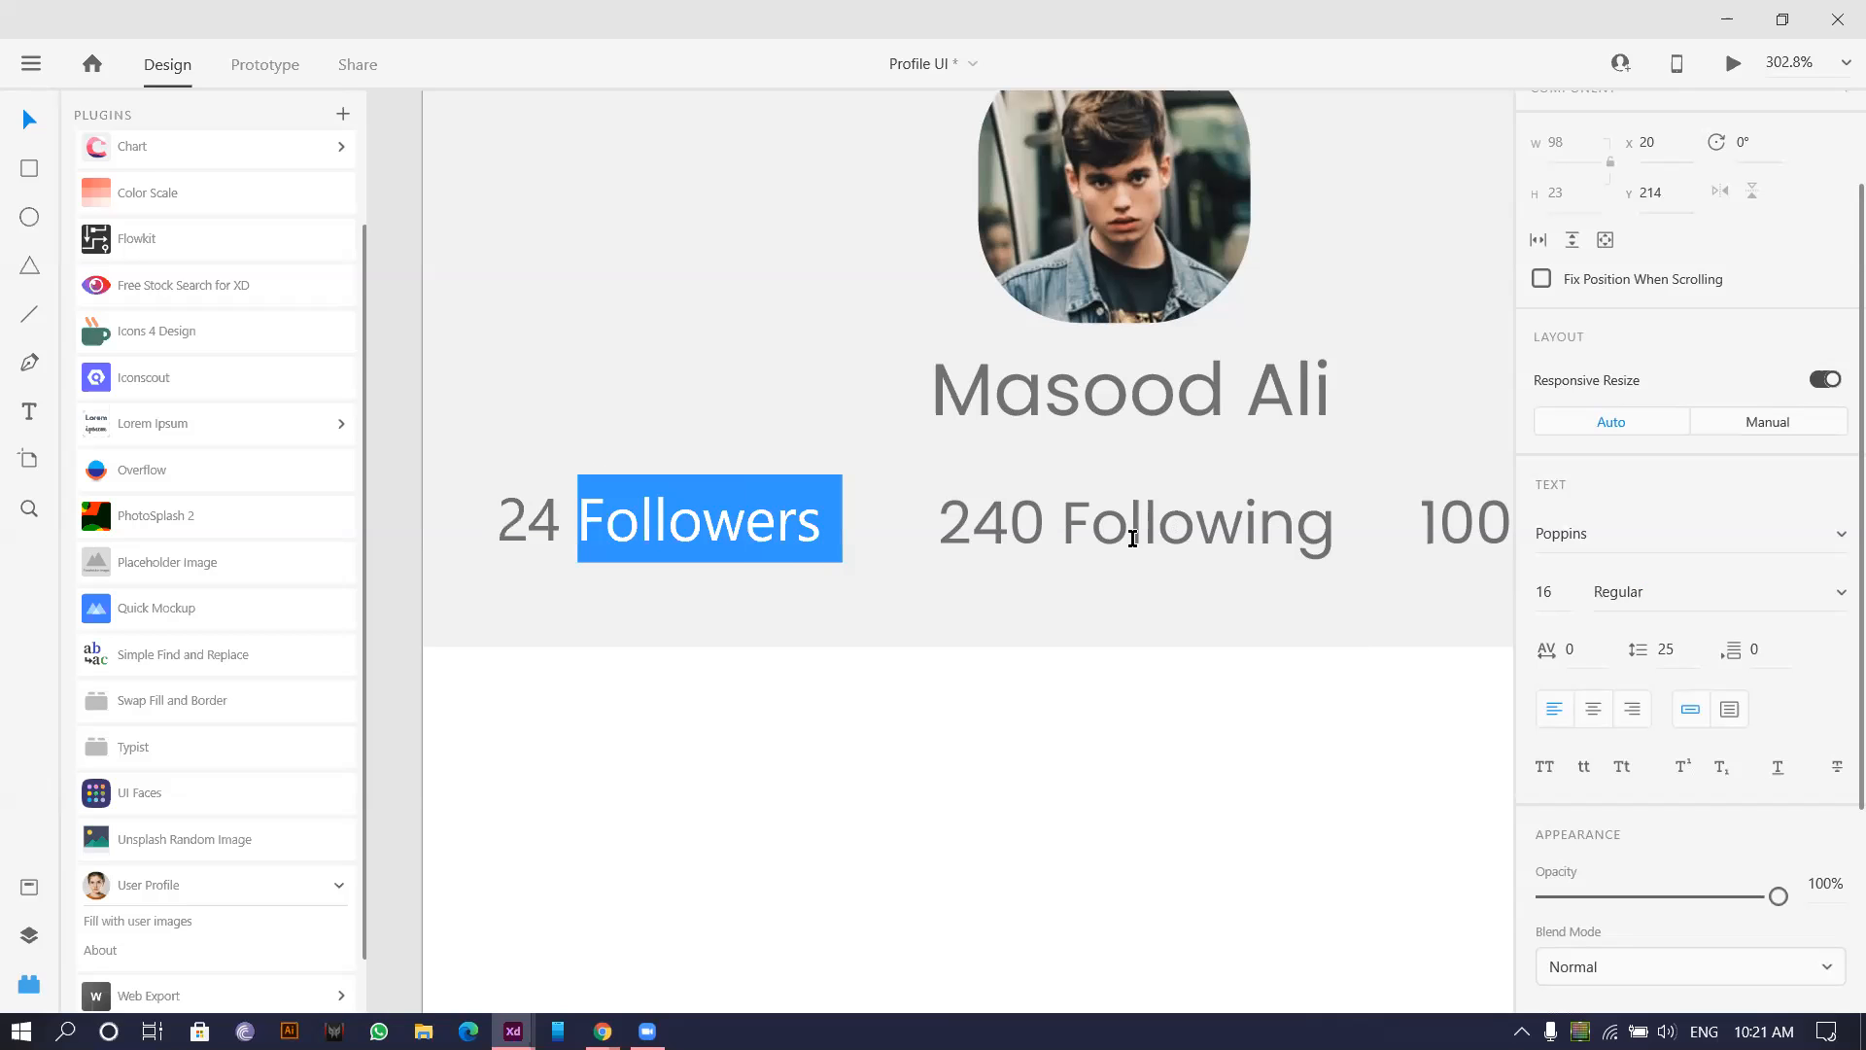
pyautogui.click(1547, 594)
pyautogui.scroll(-3, 1536, 379)
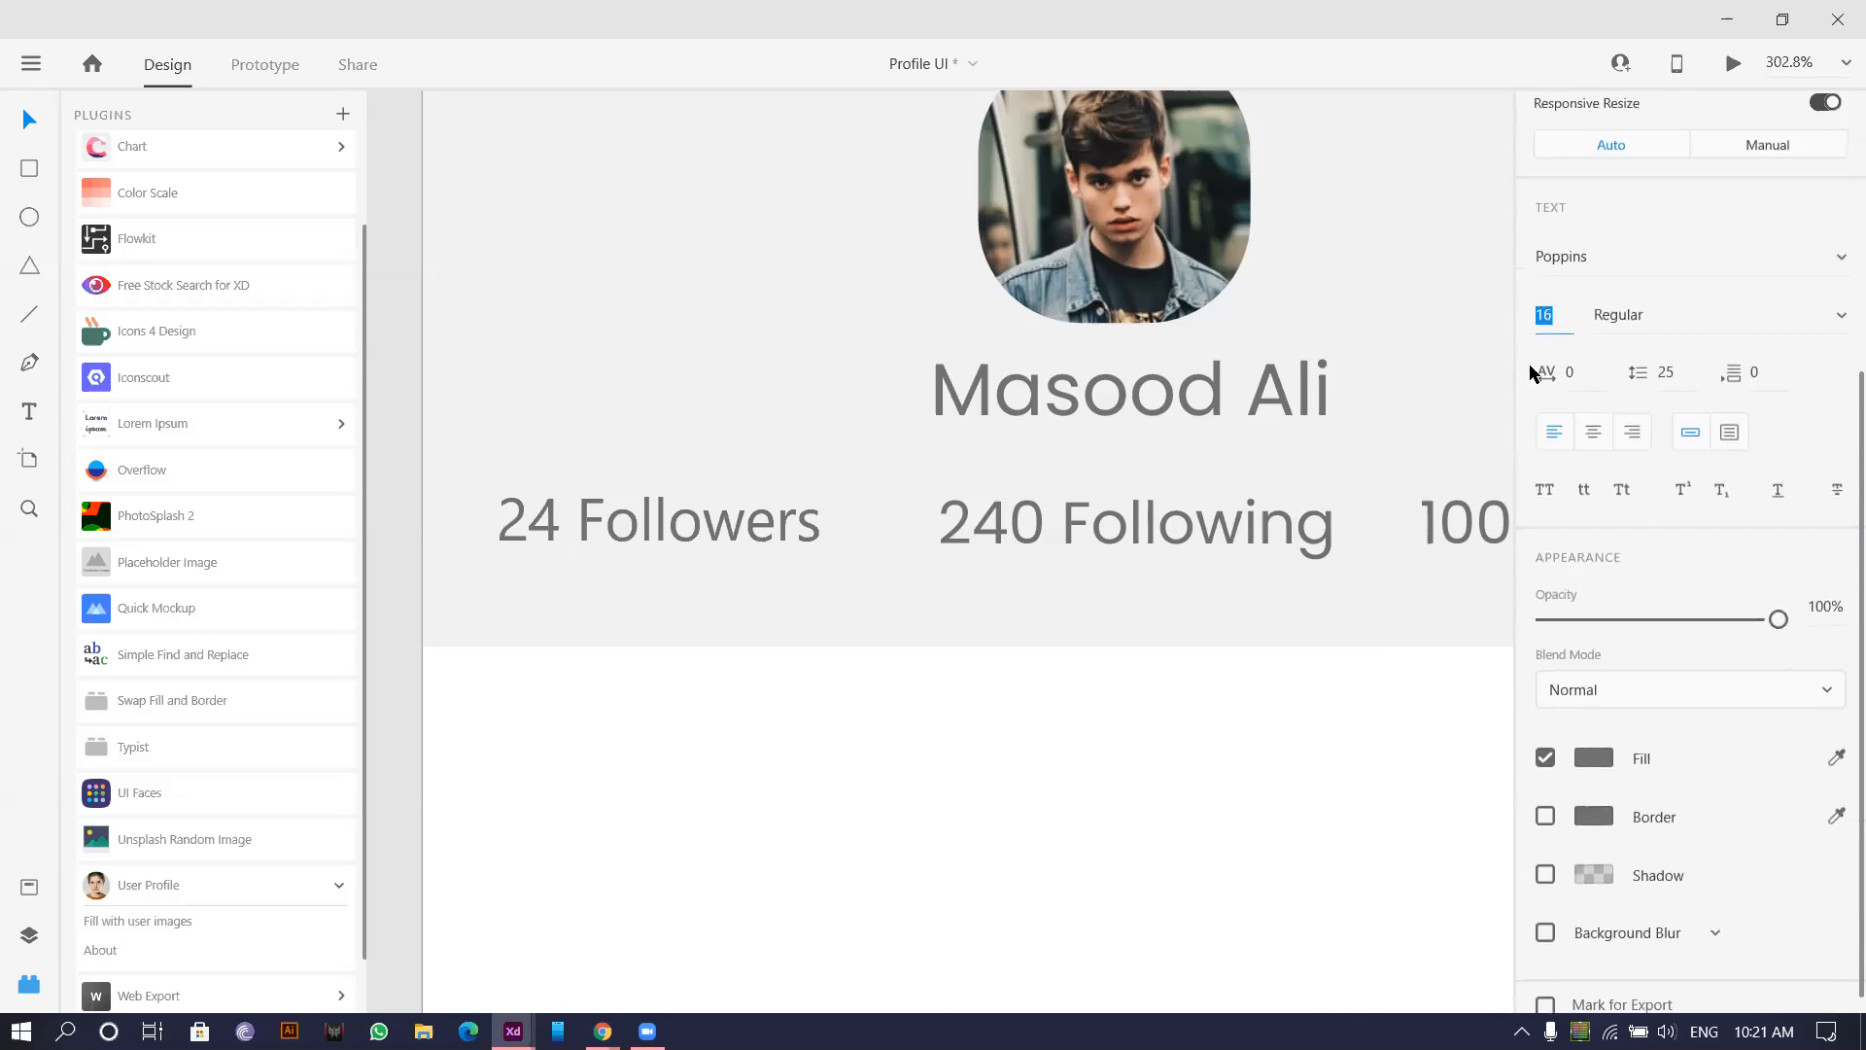
pyautogui.press('Down')
pyautogui.press('Down')
pyautogui.press('Down')
pyautogui.press('Down')
pyautogui.press('Down')
pyautogui.press('Down')
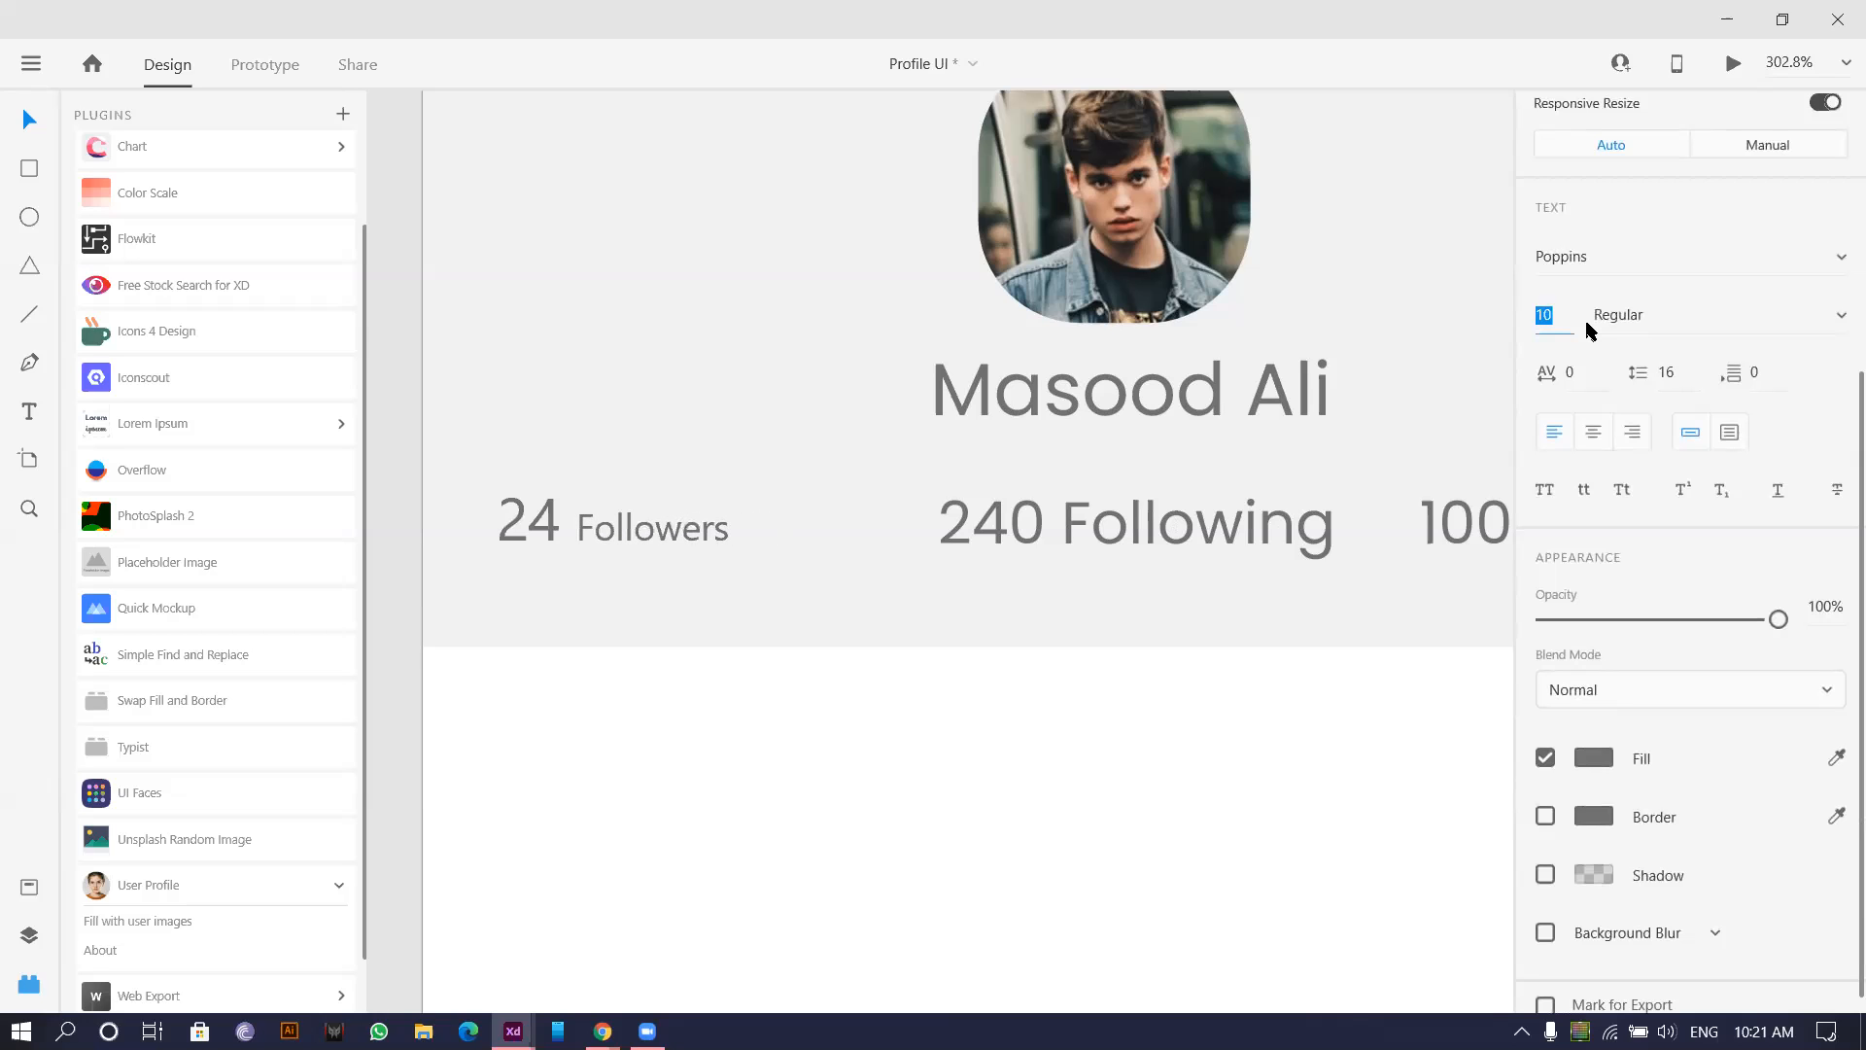
pyautogui.click(1087, 505)
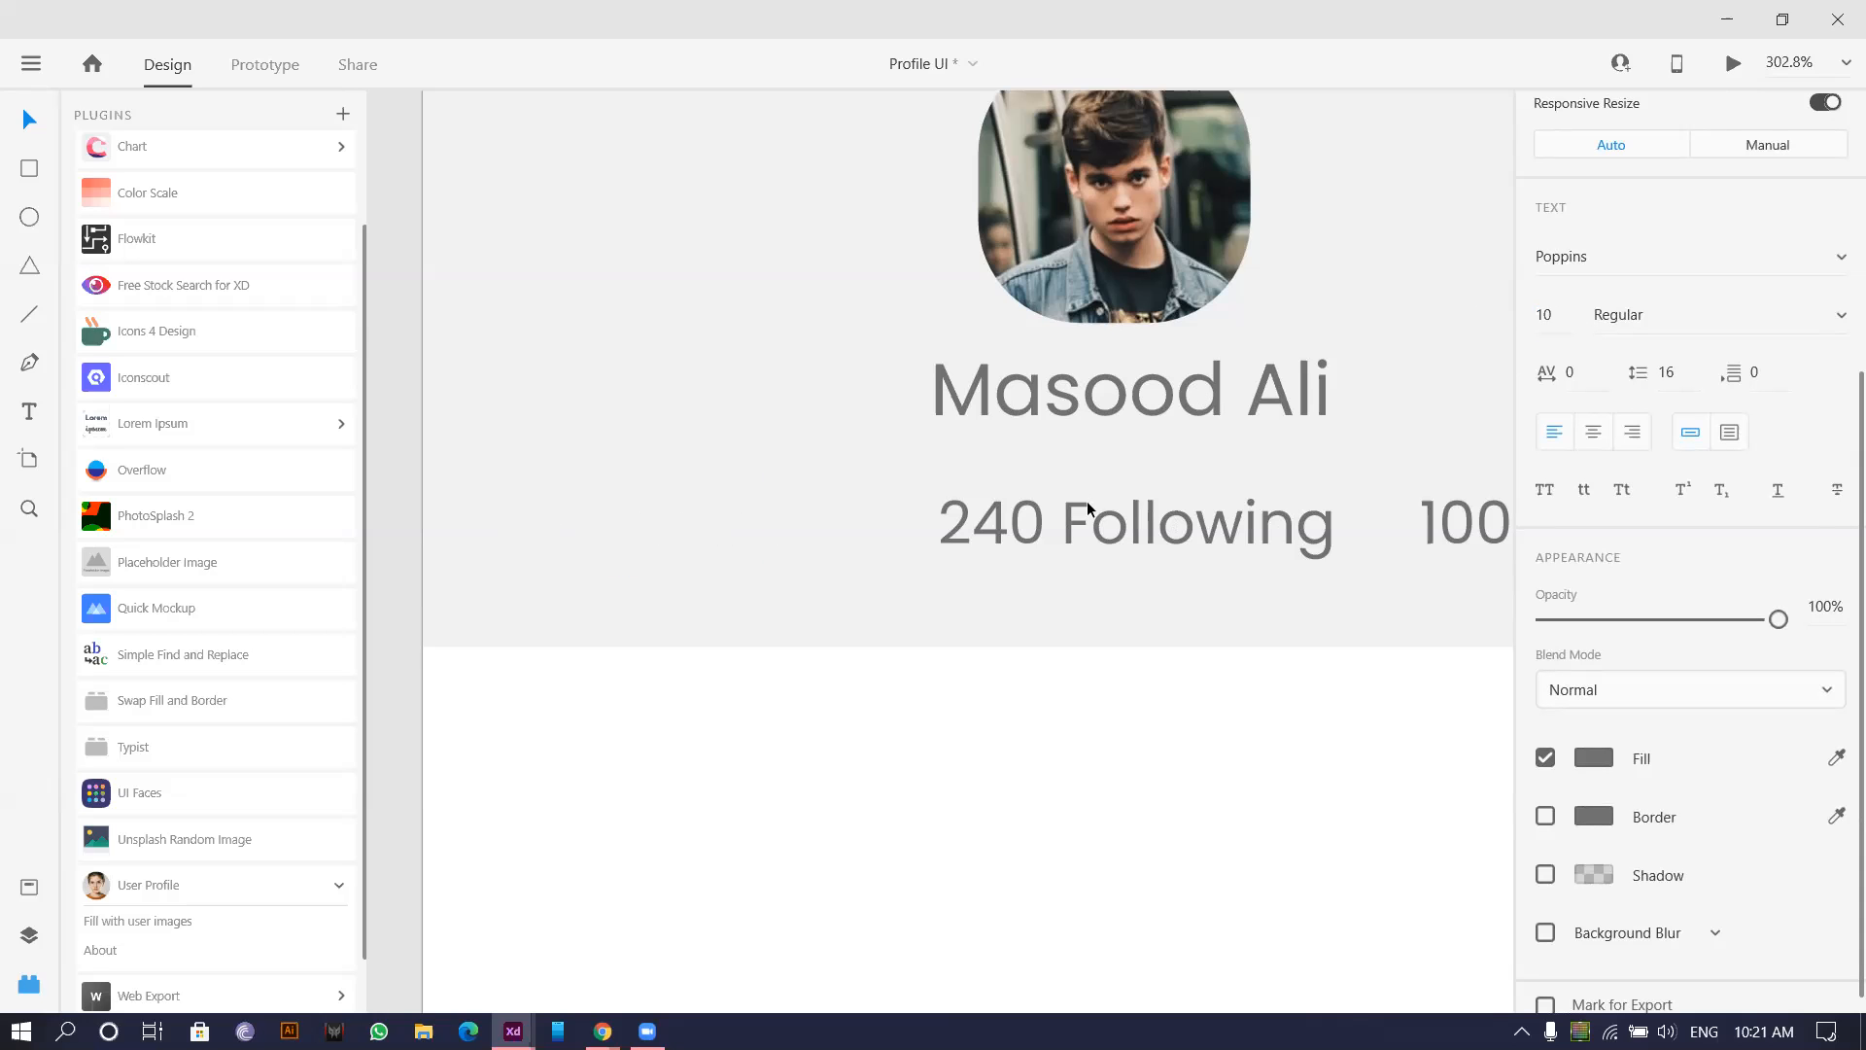
pyautogui.hotkey('ctrl', 'z')
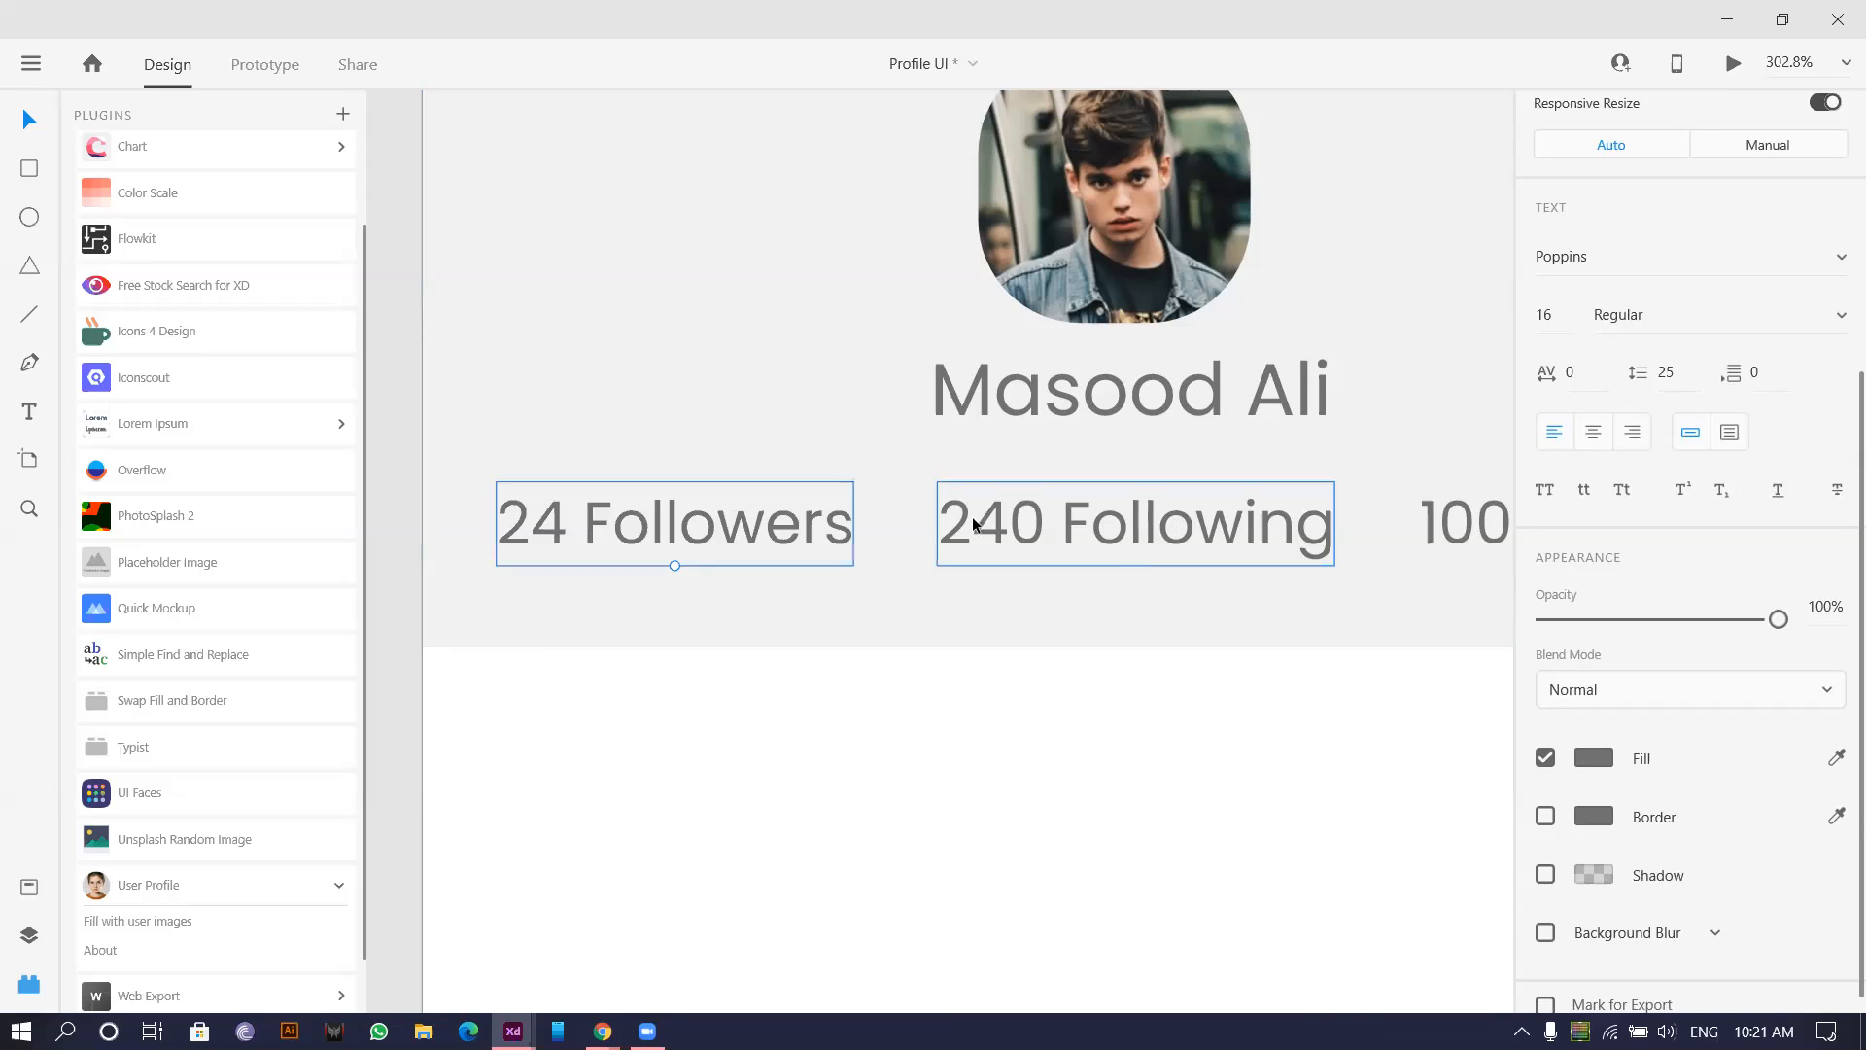
pyautogui.click(577, 690)
pyautogui.scroll(-4, 591, 683)
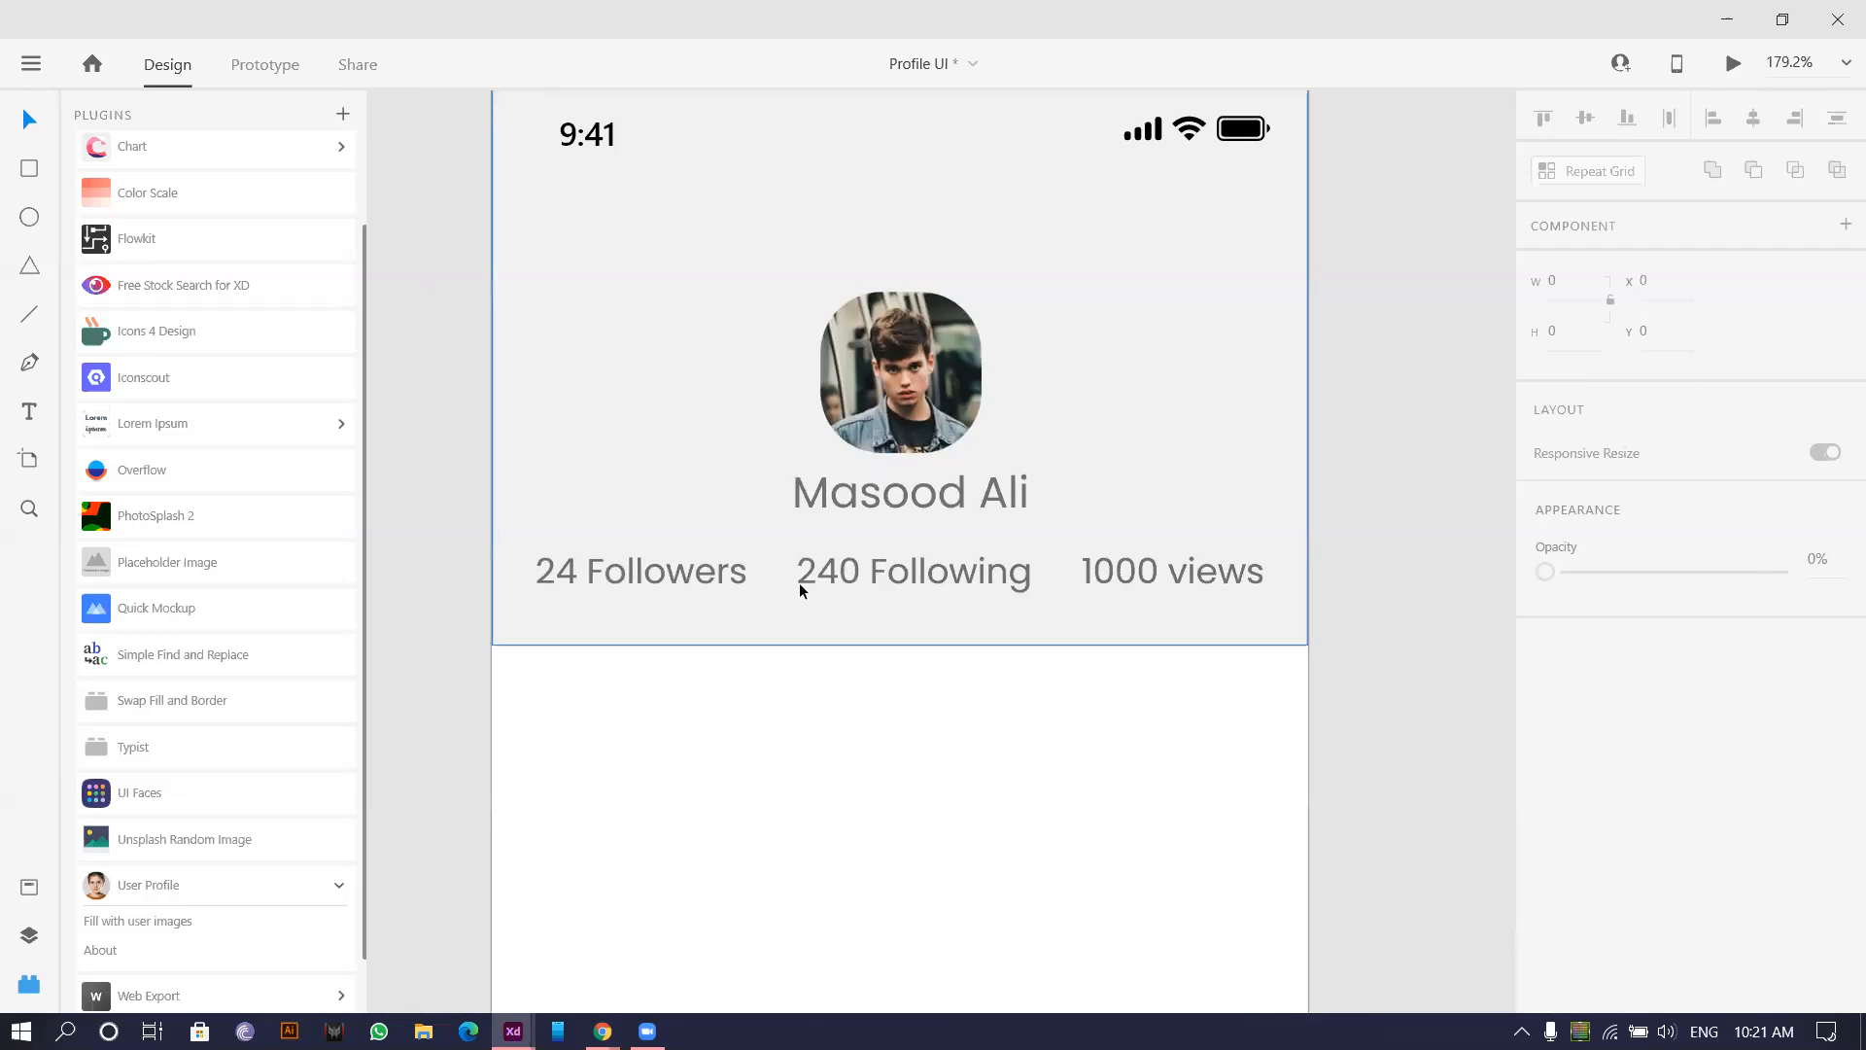
# Give the profile name a deep orange fill, #FF6F00.
pyautogui.click(899, 500)
pyautogui.scroll(-3, 1602, 627)
pyautogui.scroll(-2, 1599, 627)
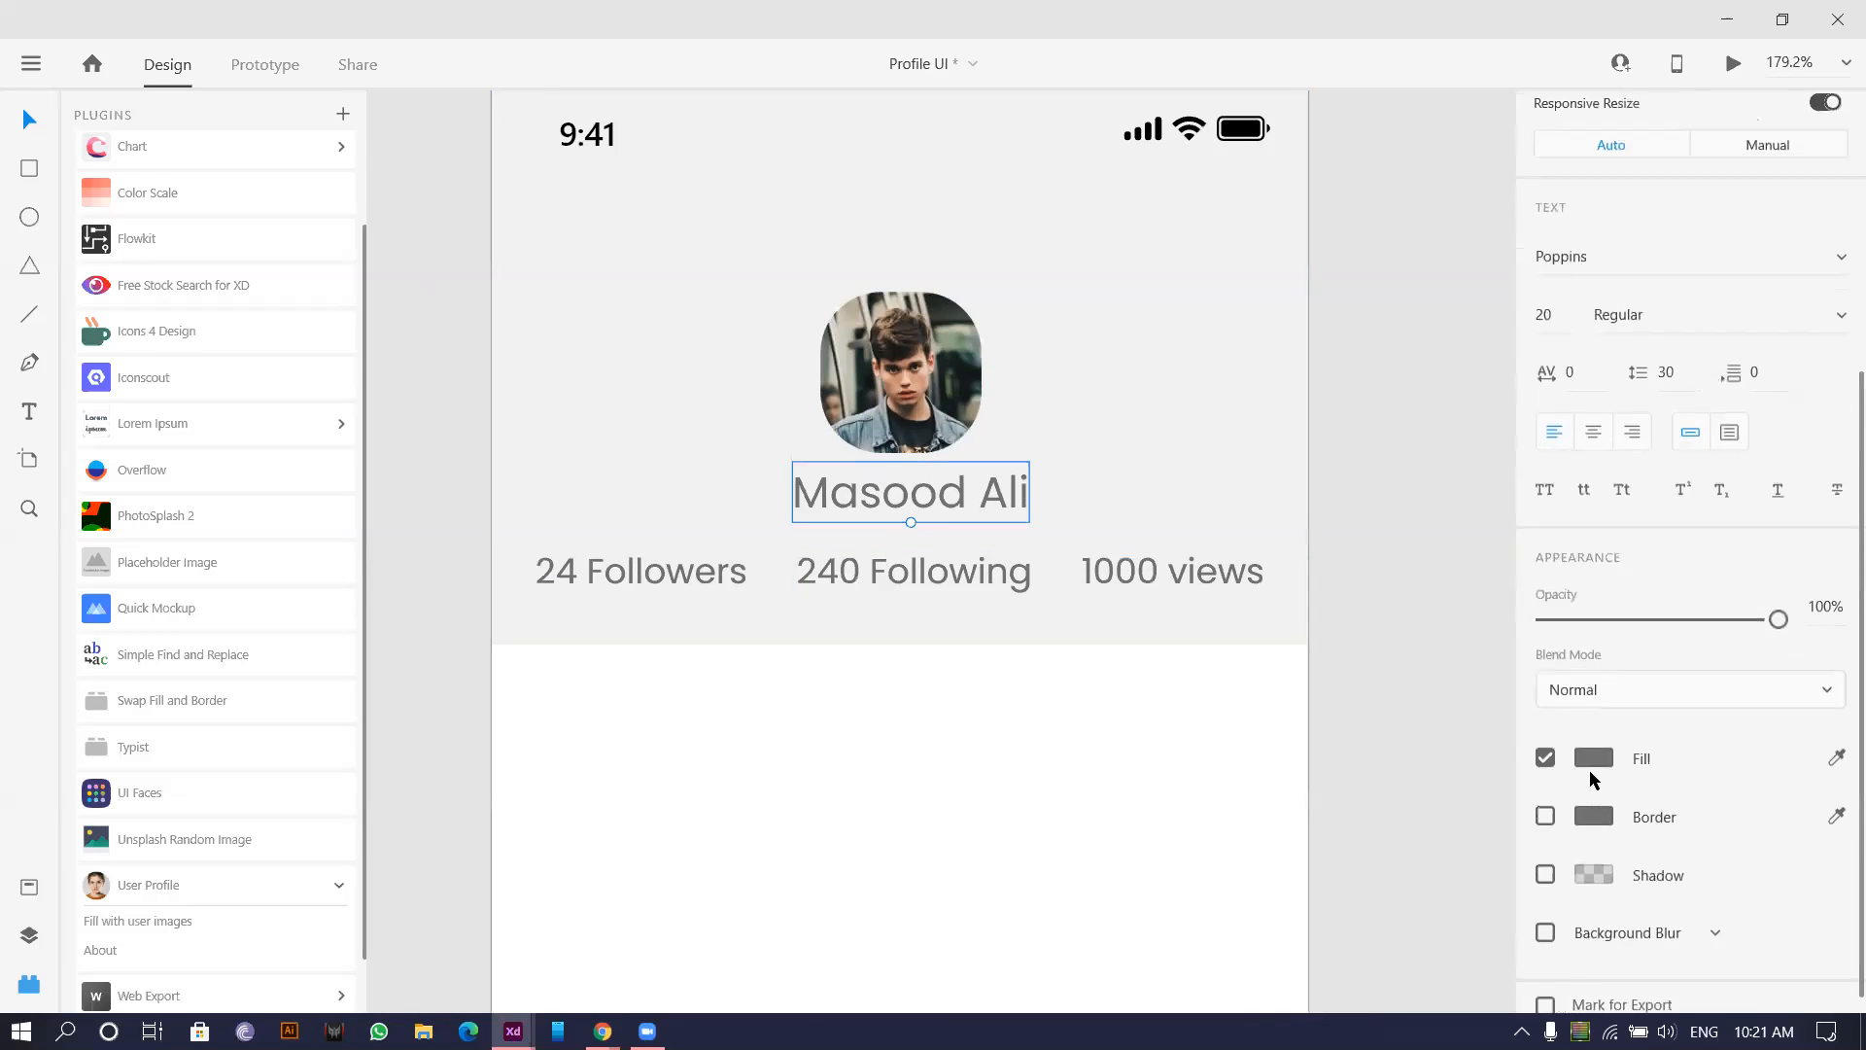
pyautogui.click(1592, 766)
pyautogui.moveTo(1473, 774); pyautogui.dragTo(1474, 779)
pyautogui.moveTo(1316, 634); pyautogui.dragTo(1449, 540)
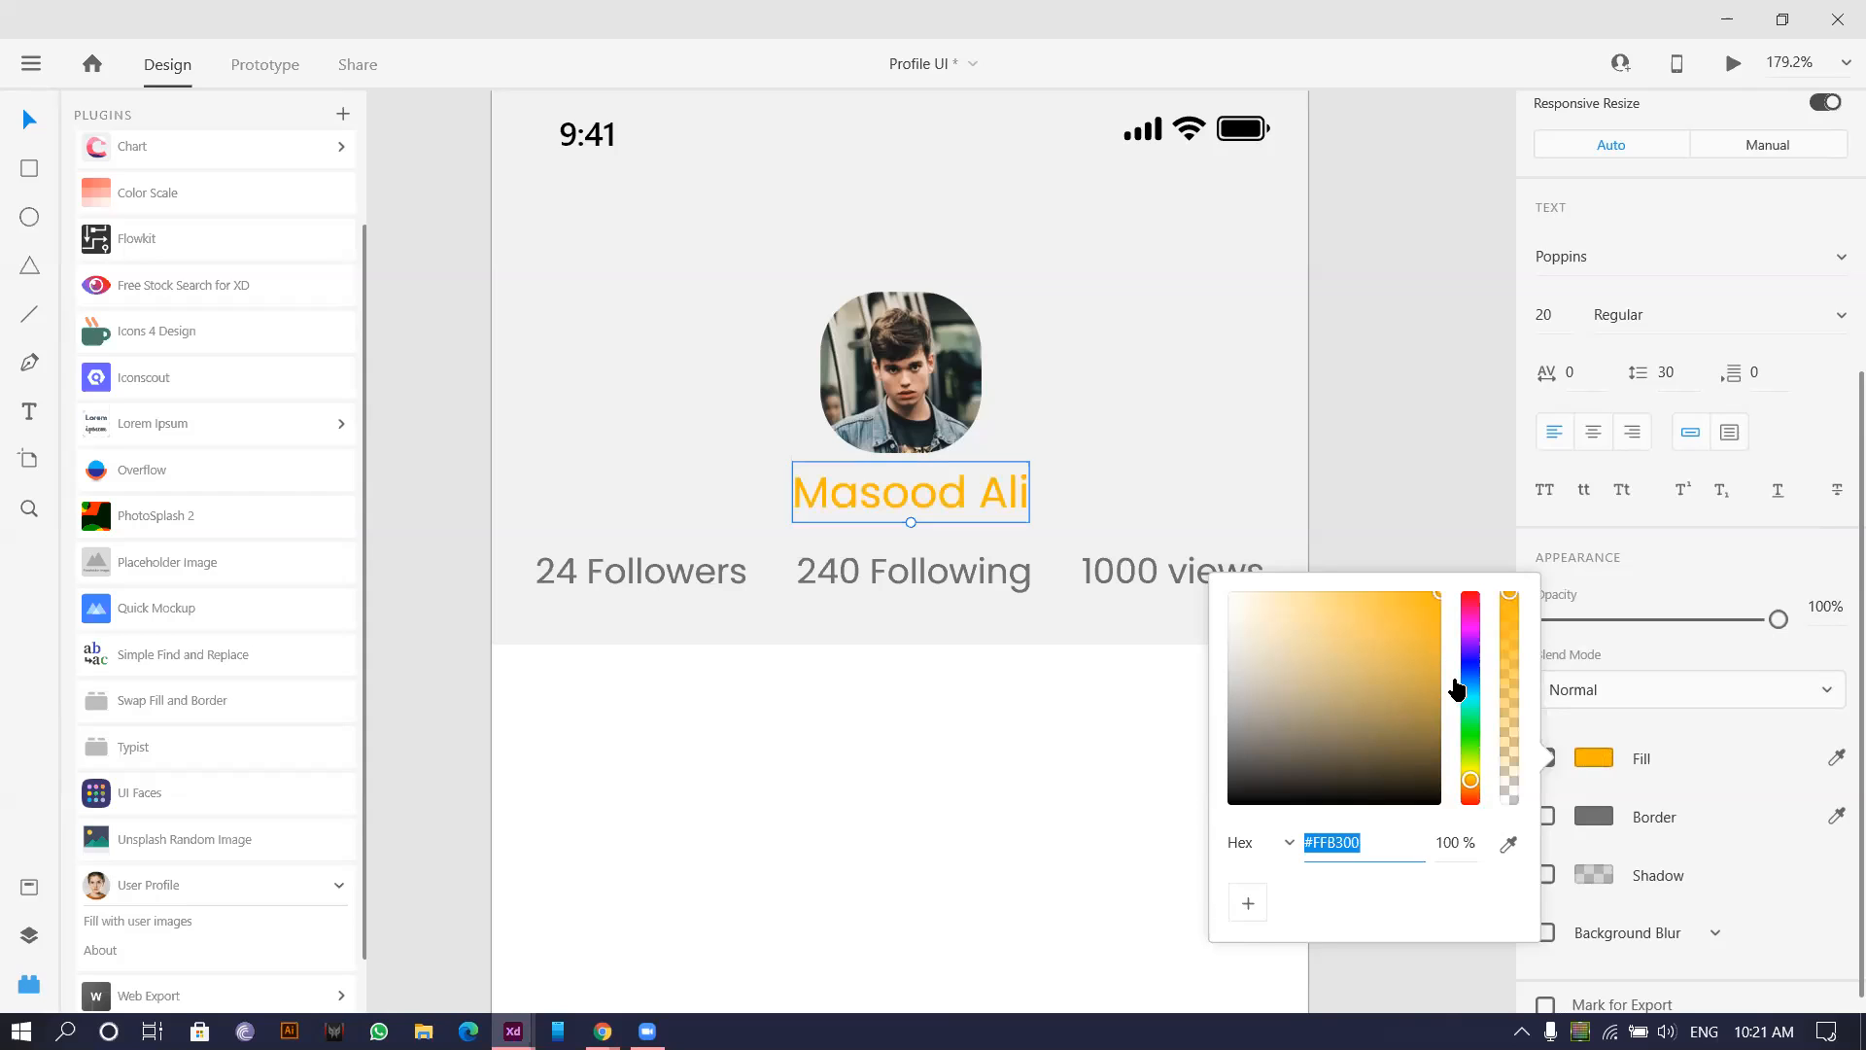
pyautogui.moveTo(1474, 797); pyautogui.dragTo(1475, 795)
pyautogui.click(768, 772)
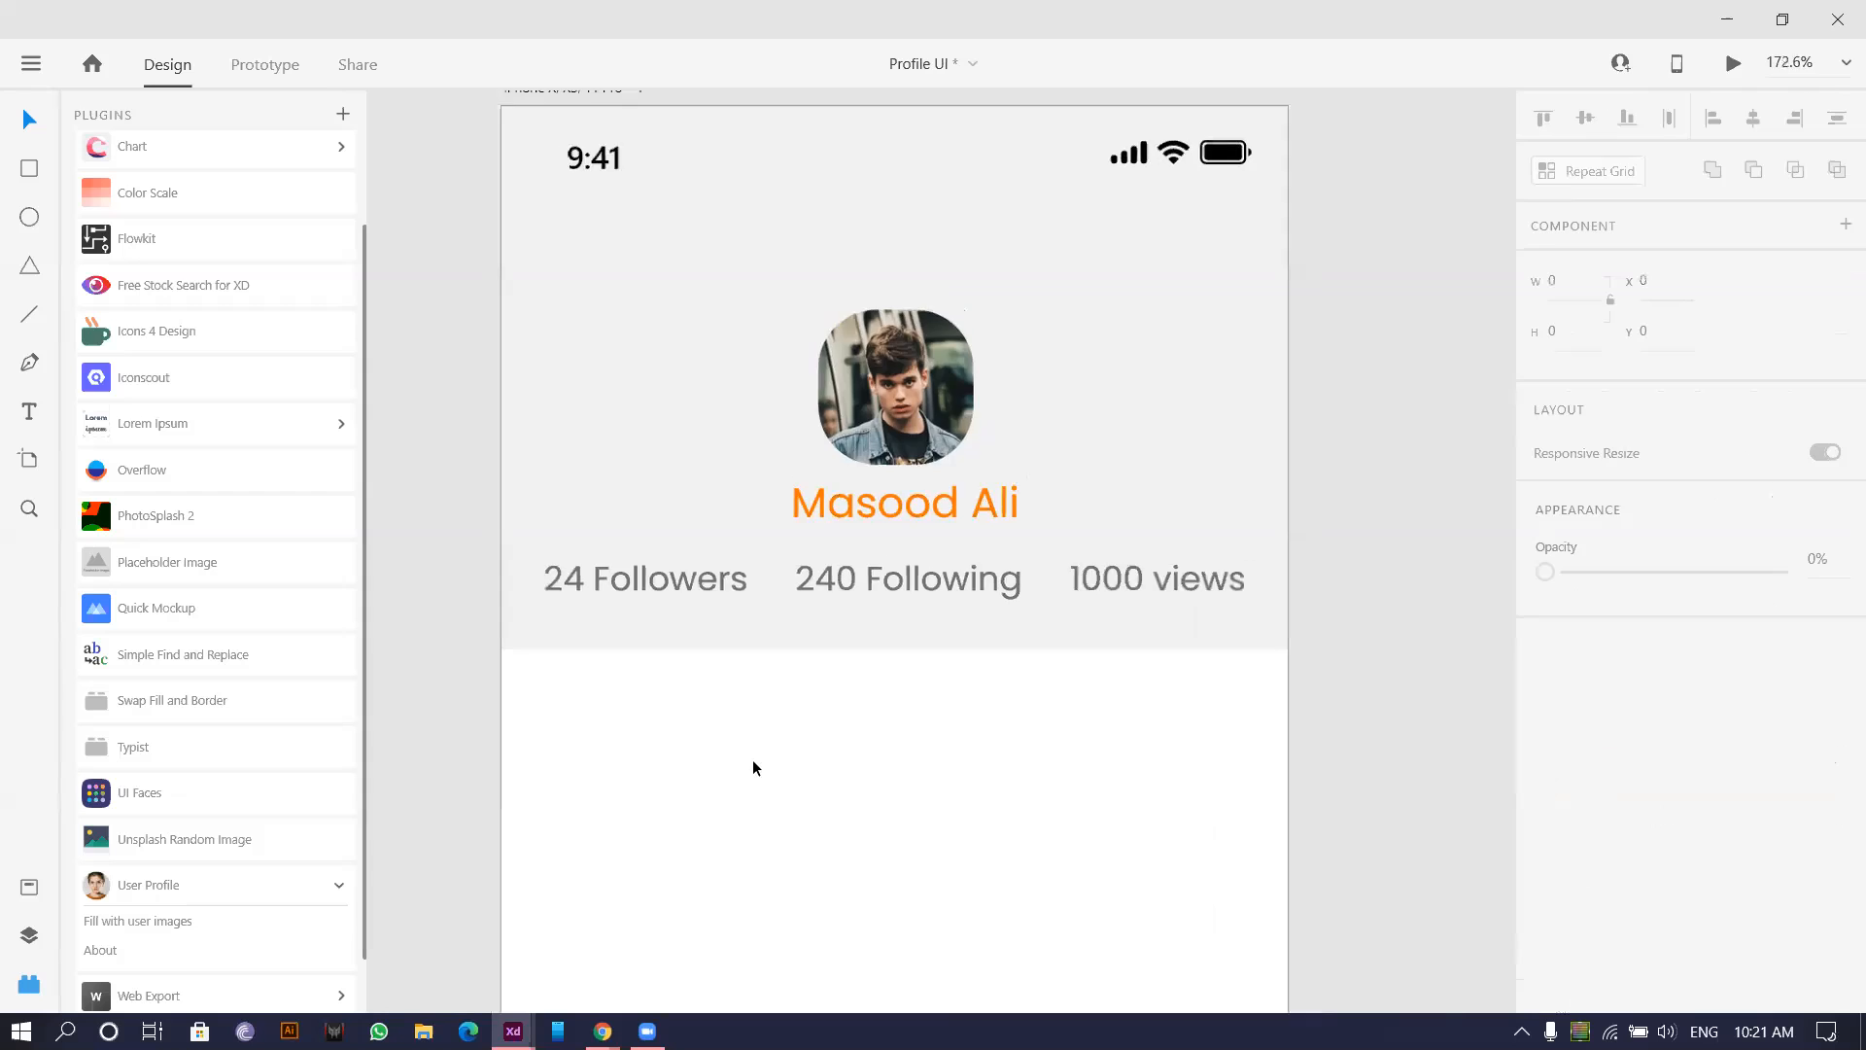
# Fill the 24 Followers, 240 Following and 1000 views stats with blue #1140A0.
pyautogui.scroll(-3, 754, 762)
pyautogui.scroll(5, 640, 663)
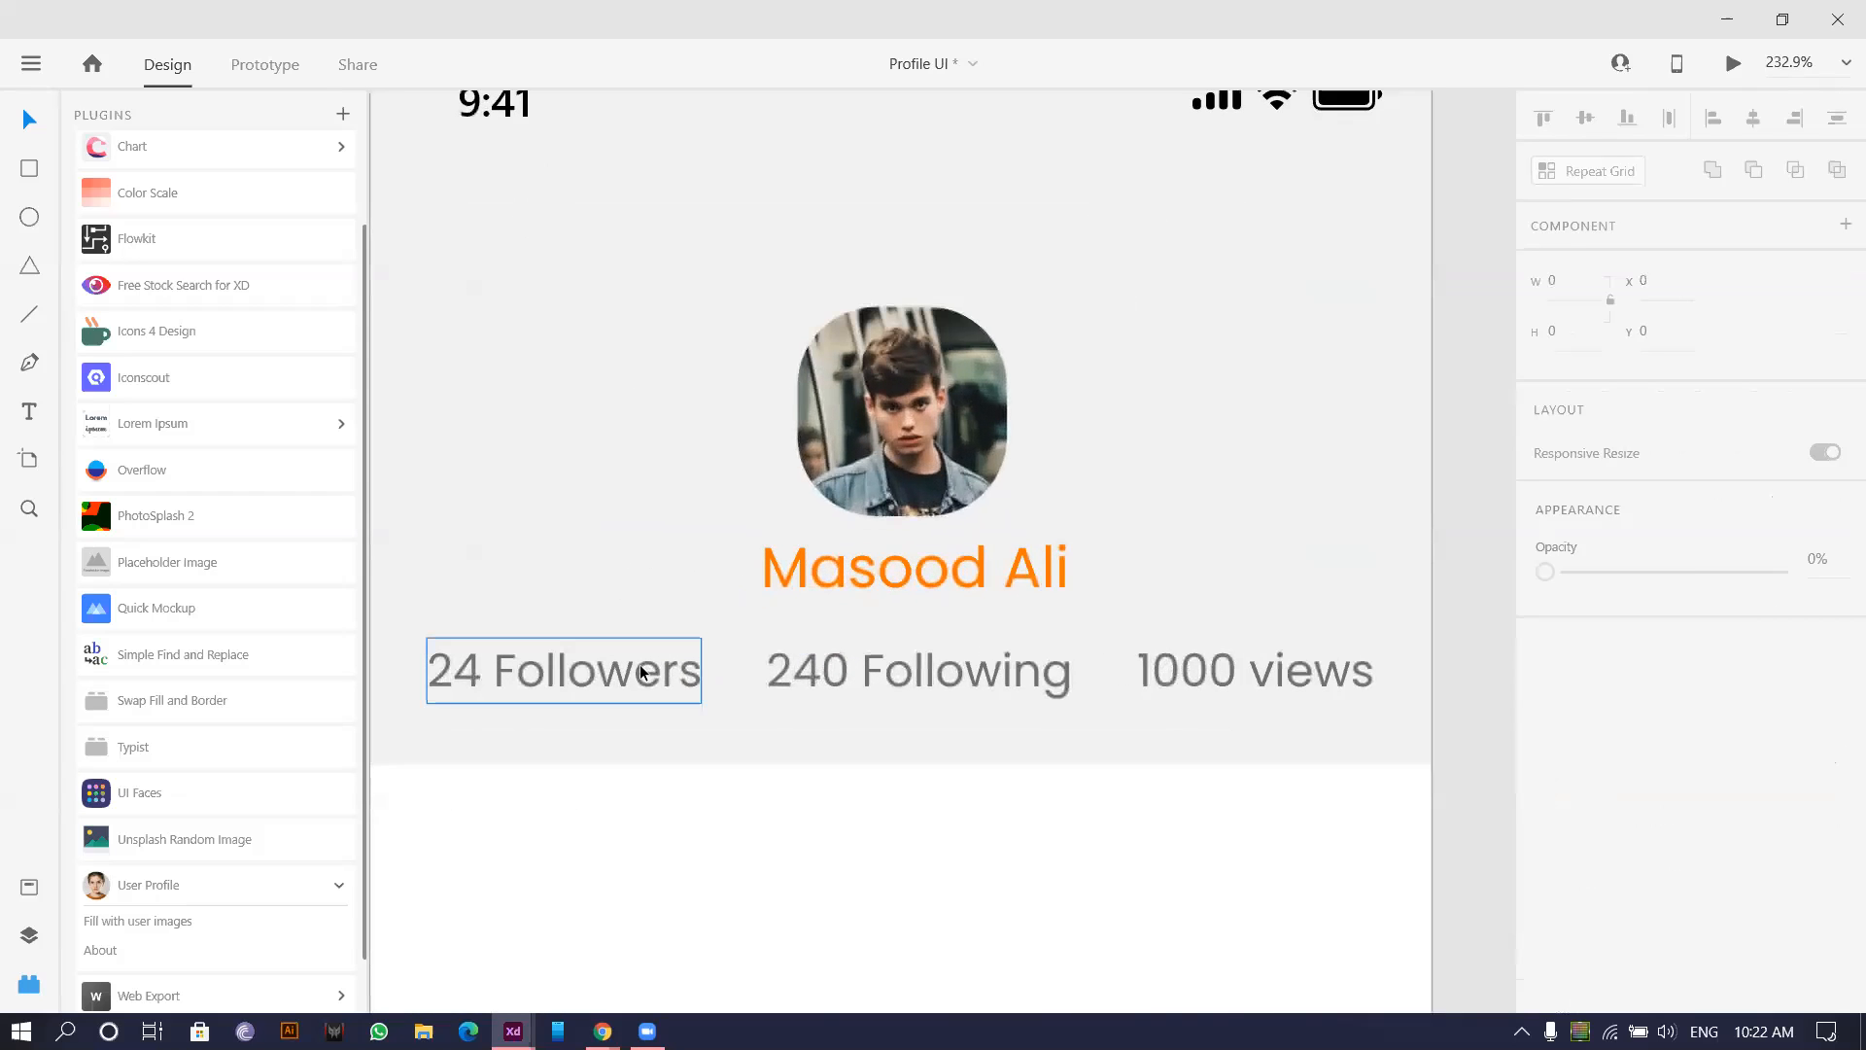
pyautogui.click(639, 670)
pyautogui.keyDown('shift'); pyautogui.click(866, 668); pyautogui.keyUp('shift')
pyautogui.keyDown('shift'); pyautogui.click(1208, 679); pyautogui.keyUp('shift')
pyautogui.scroll(-2, 1425, 781)
pyautogui.scroll(-3, 1693, 755)
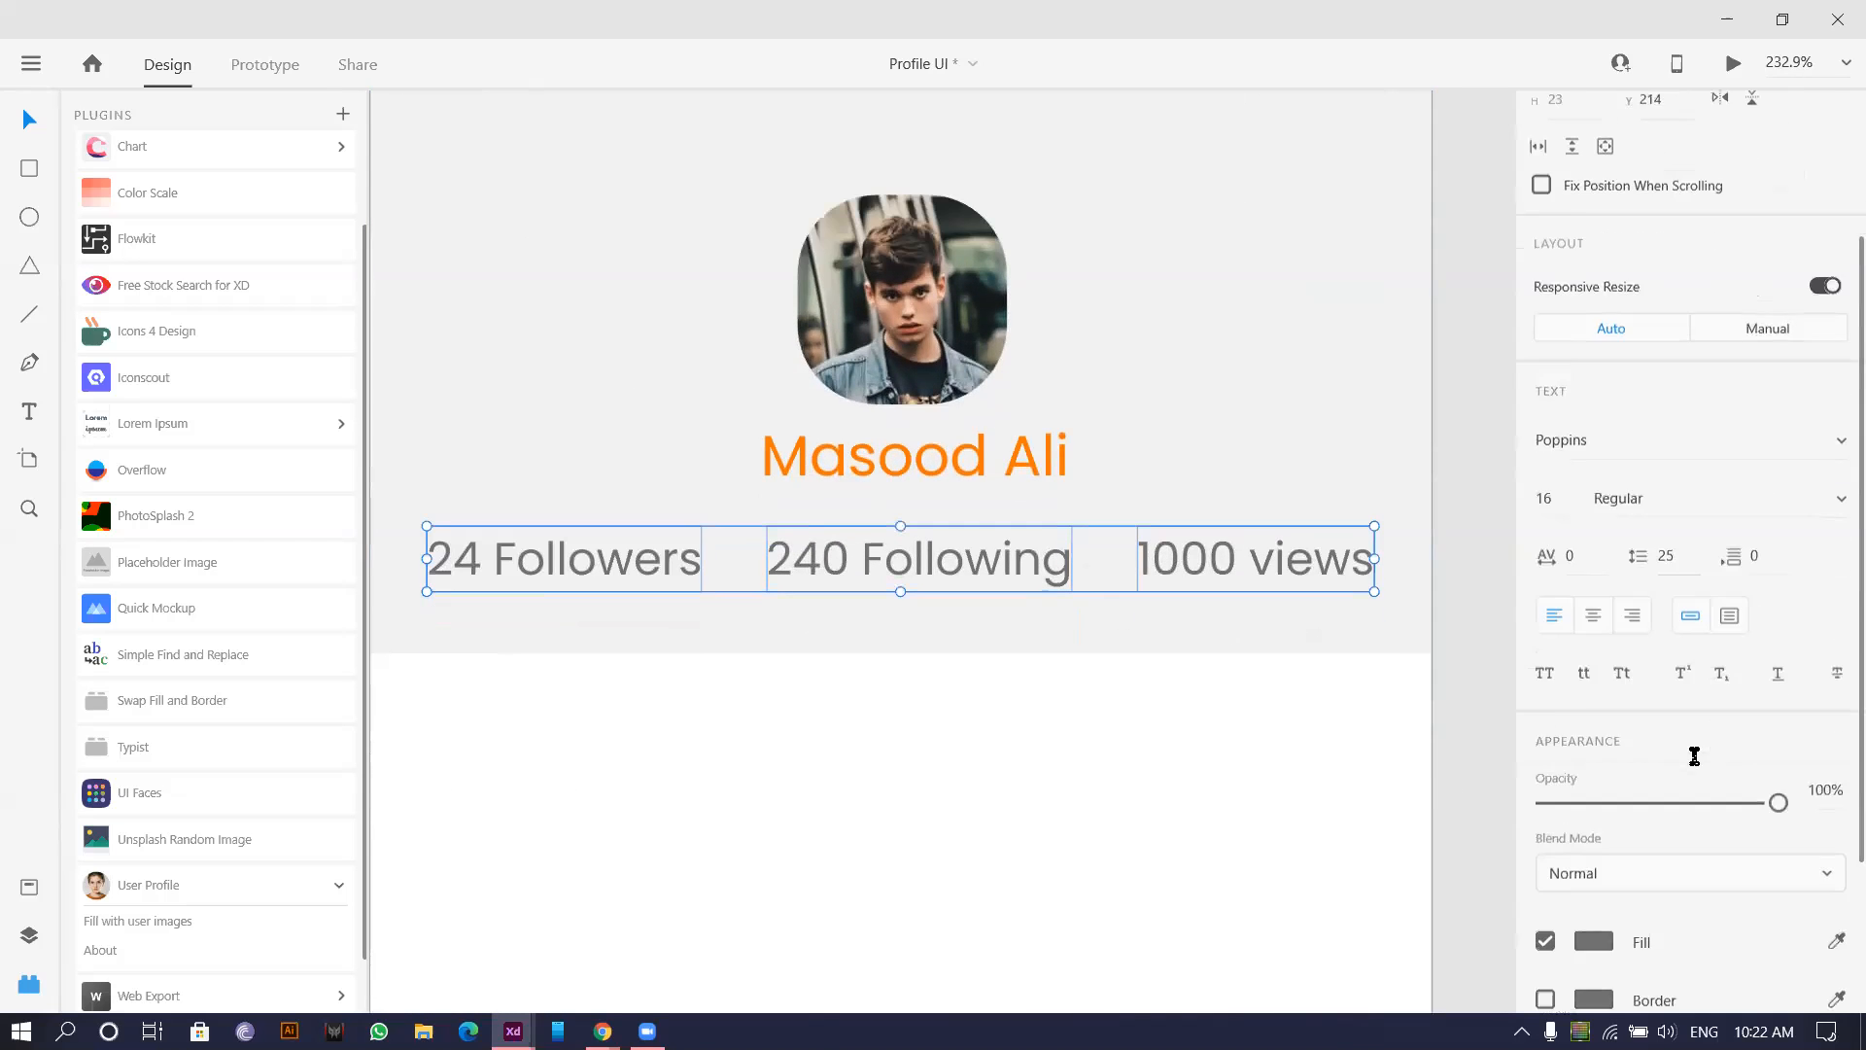
pyautogui.click(1576, 894)
pyautogui.click(1469, 728)
pyautogui.moveTo(1400, 712); pyautogui.dragTo(1421, 751)
pyautogui.click(1473, 743)
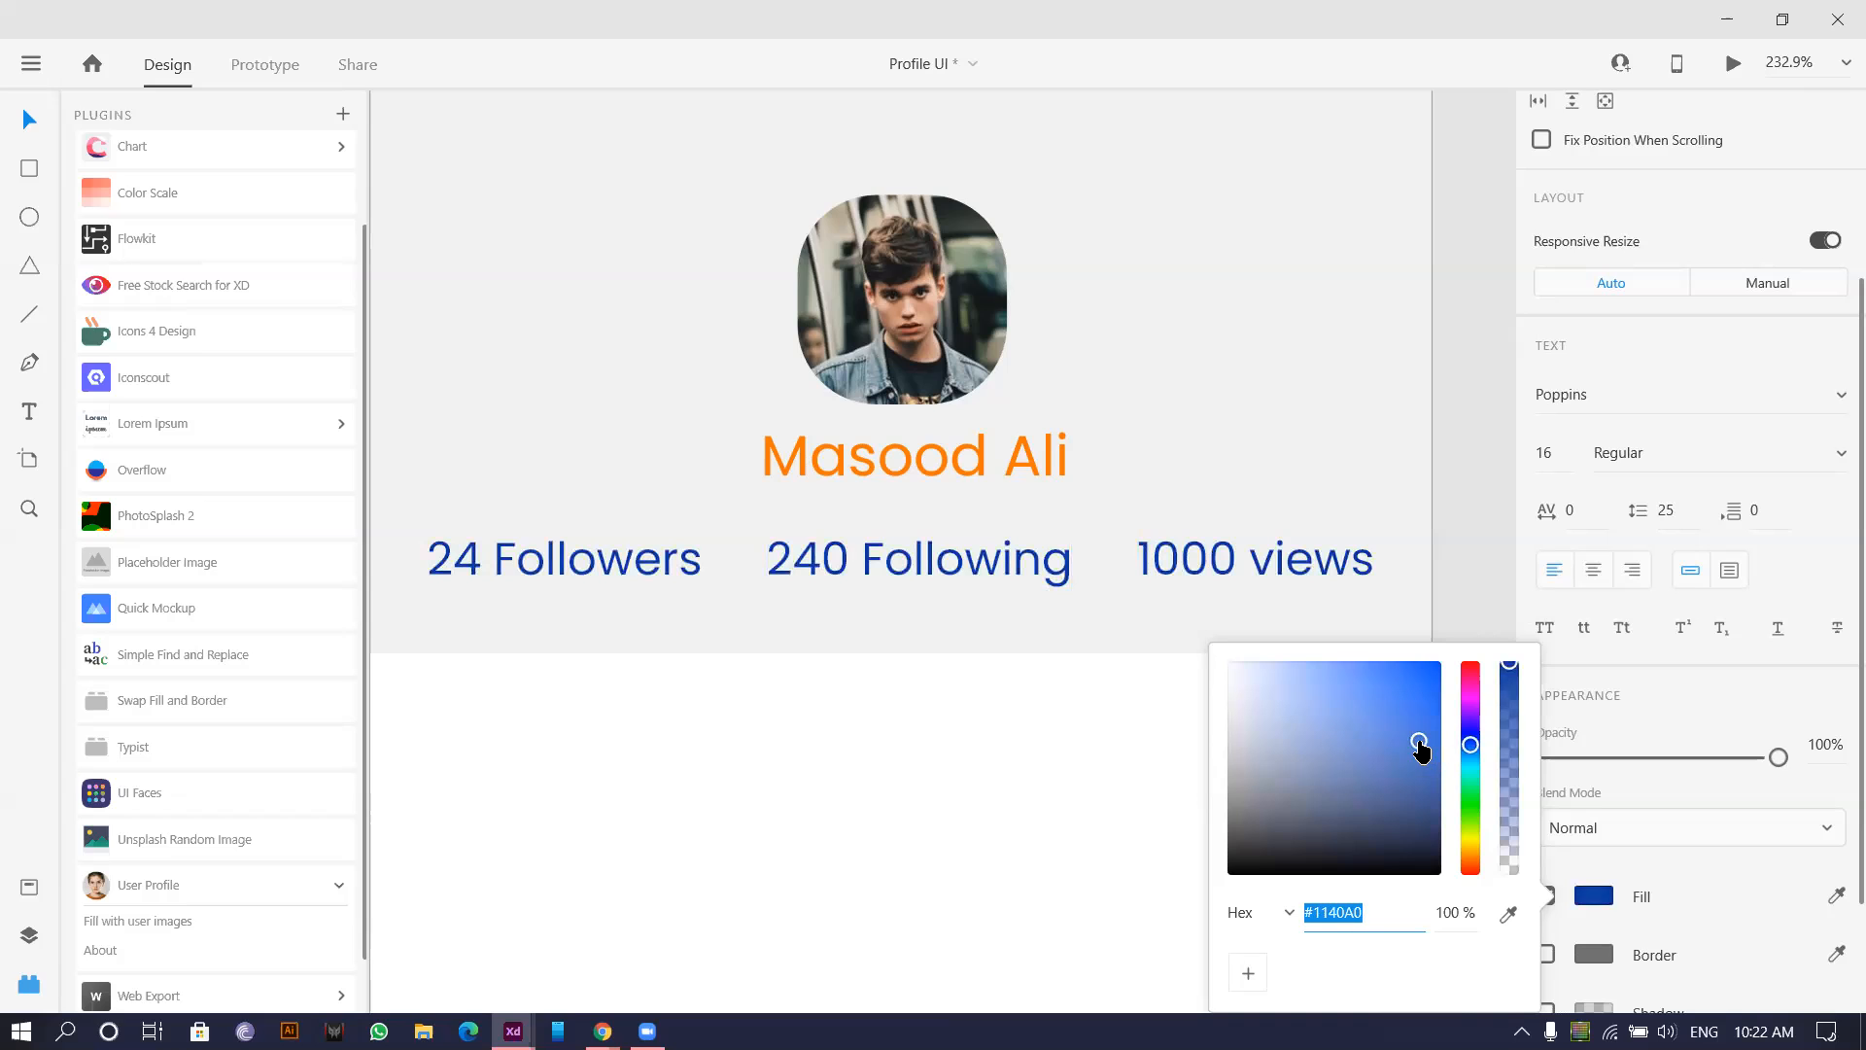
pyautogui.click(465, 773)
# Bring the artboard header back into view and select its grey background.
pyautogui.scroll(-3, 464, 773)
pyautogui.moveTo(563, 738); pyautogui.dragTo(646, 723)
pyautogui.scroll(-3, 645, 723)
pyautogui.scroll(4, 643, 723)
pyautogui.moveTo(597, 848); pyautogui.dragTo(604, 625)
pyautogui.scroll(-1, 604, 625)
pyautogui.scroll(3, 504, 505)
pyautogui.scroll(-4, 667, 571)
pyautogui.moveTo(1069, 330); pyautogui.dragTo(1057, 337)
pyautogui.click(1032, 353)
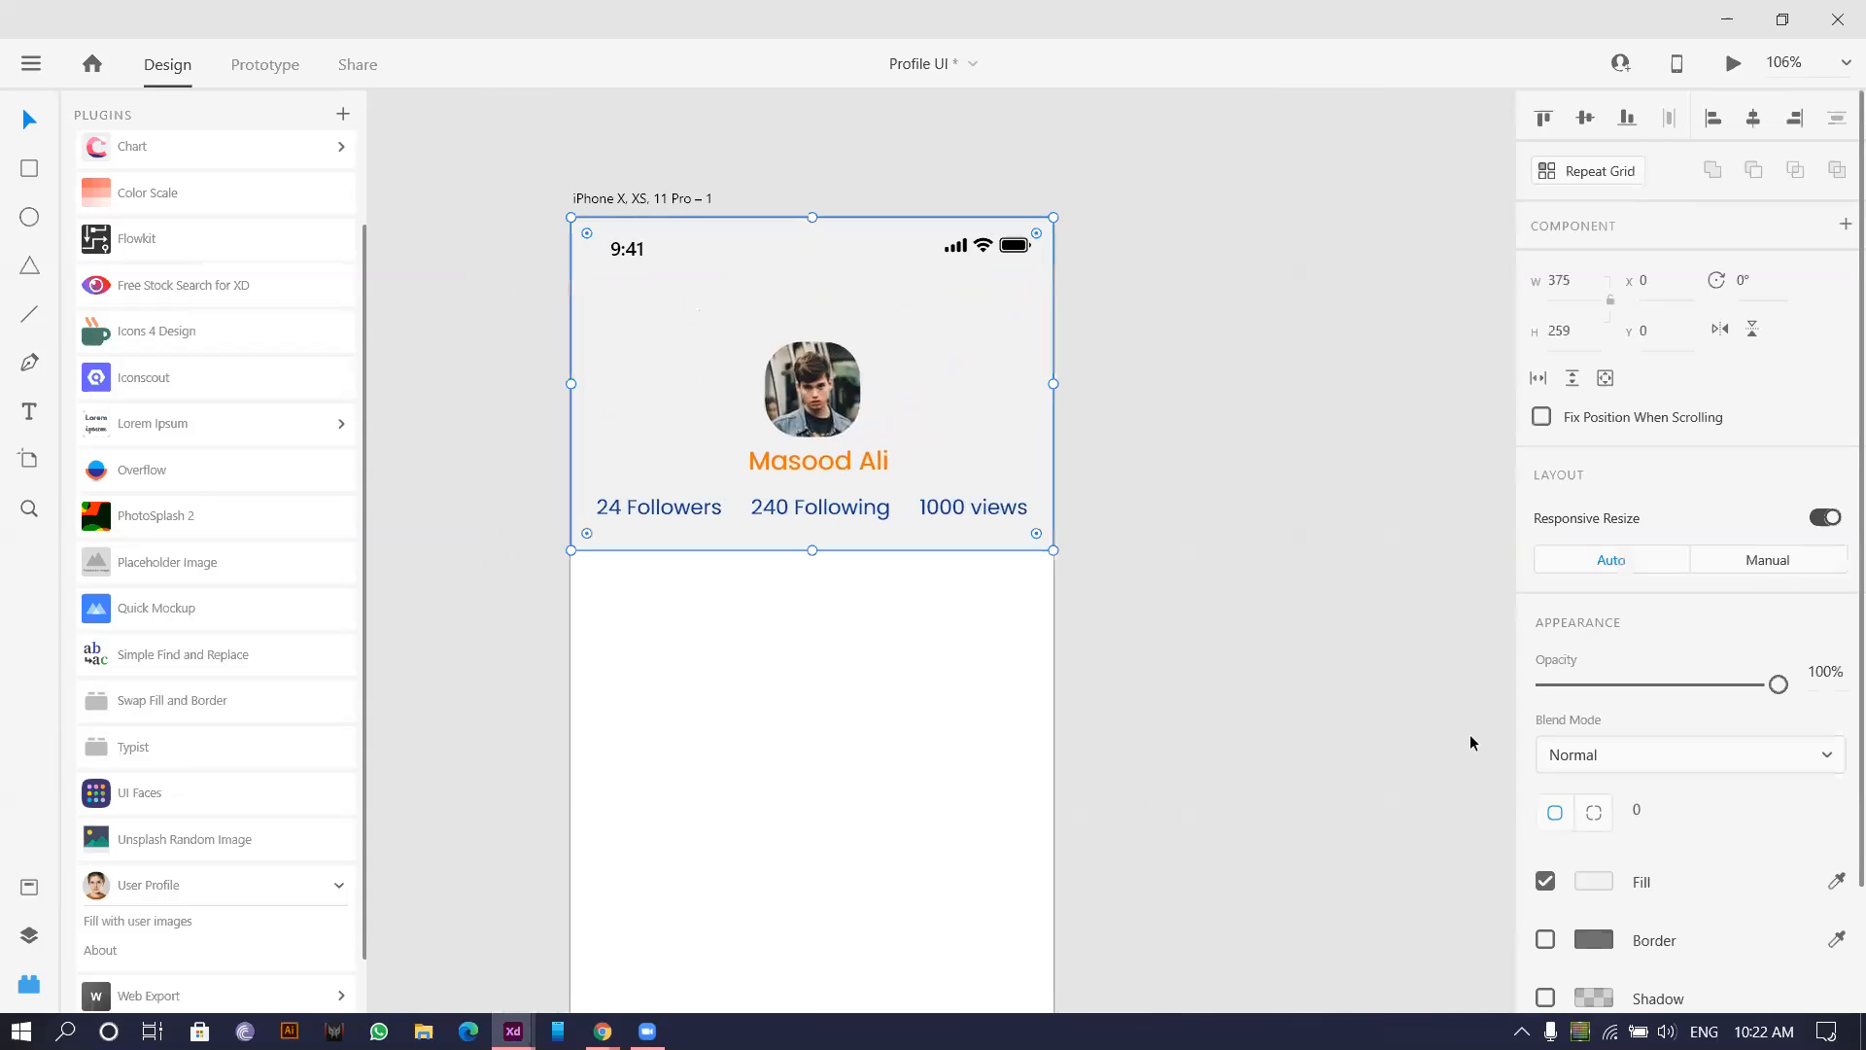
# Try a linear gradient on the header fill, then undo it back to solid.
pyautogui.click(1610, 886)
pyautogui.click(1325, 634)
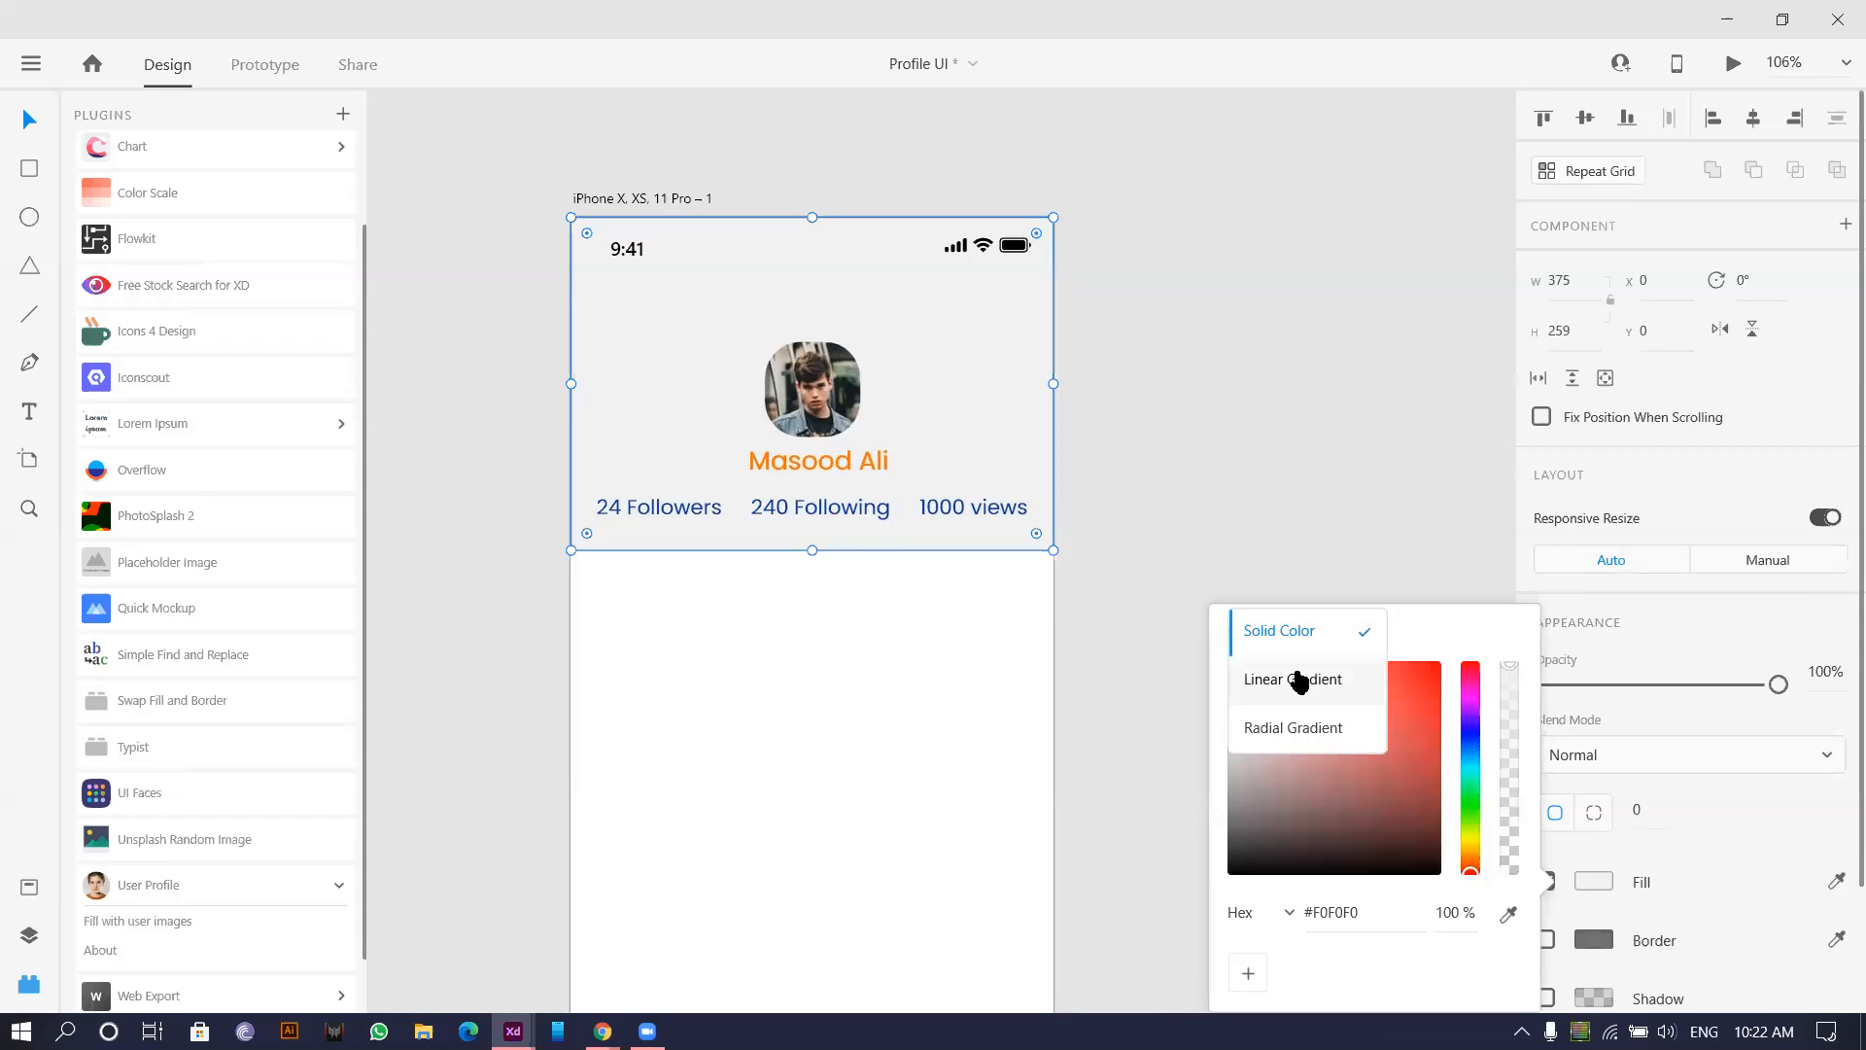
pyautogui.click(1291, 674)
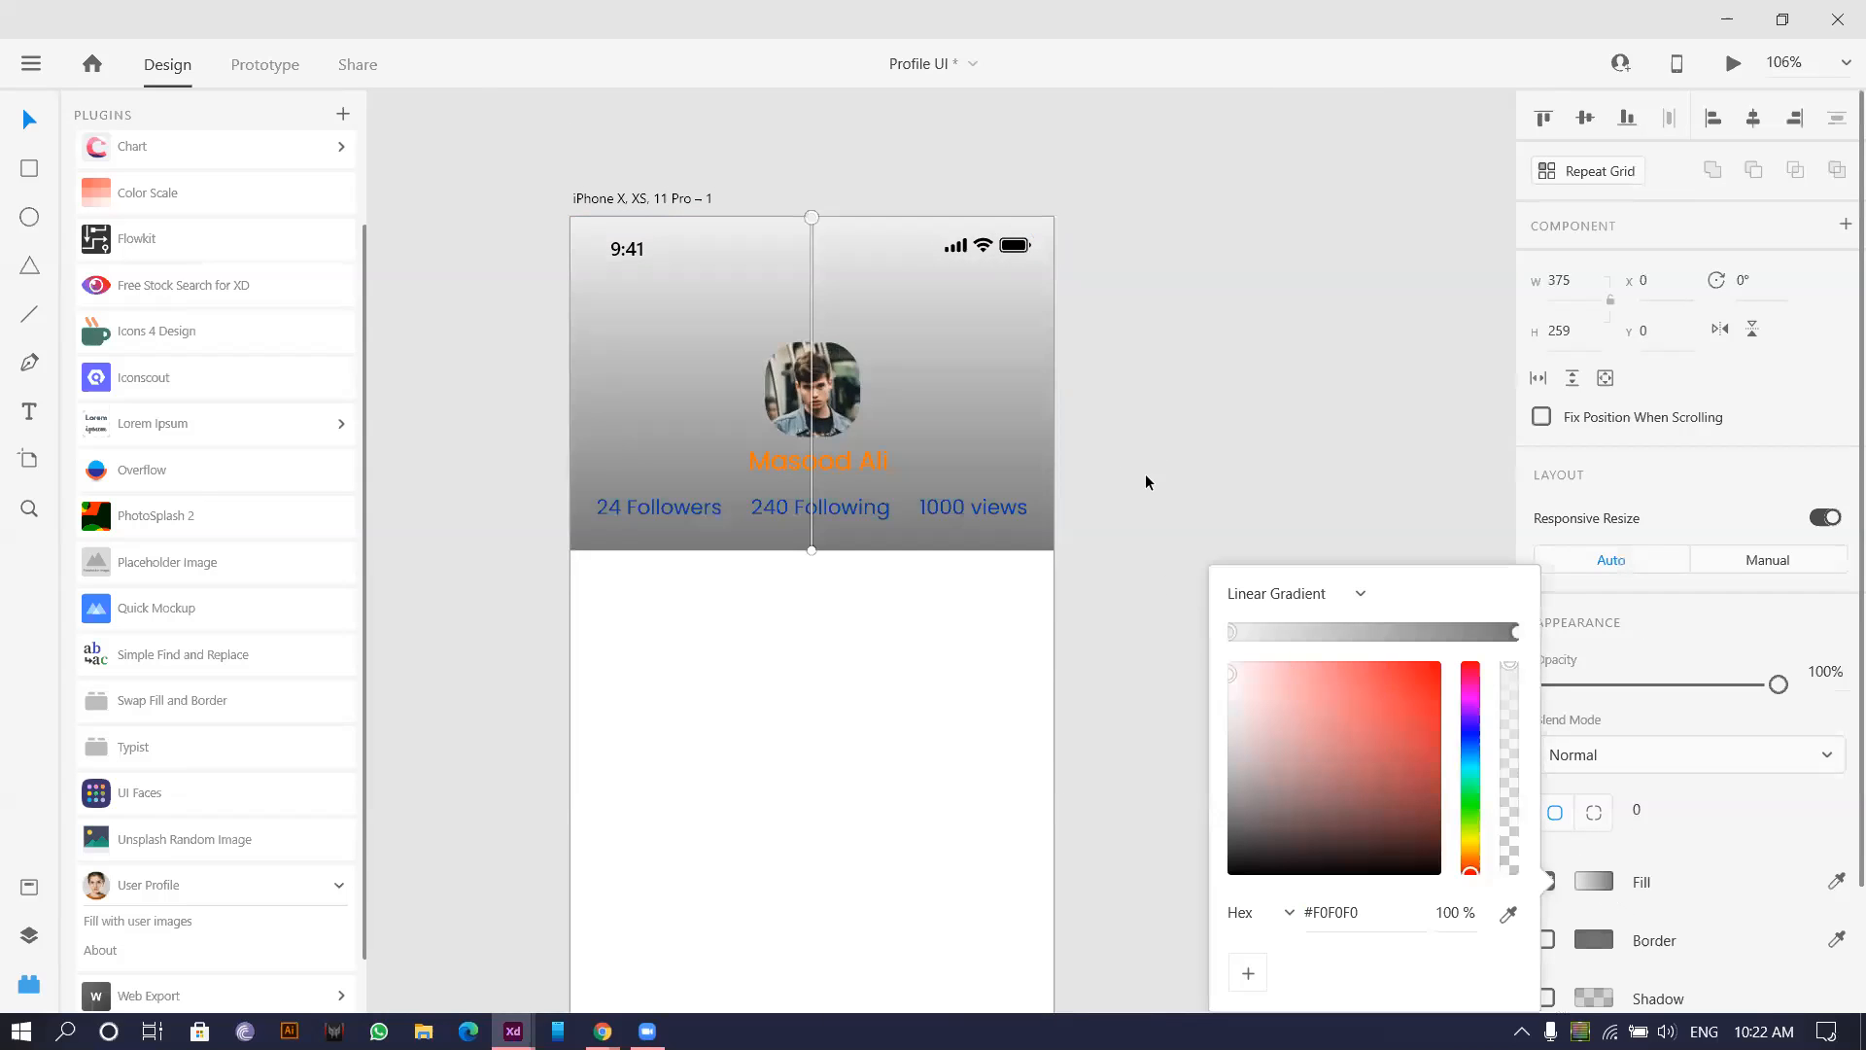
pyautogui.click(1164, 339)
pyautogui.hotkey('ctrl', 'z')
pyautogui.click(1110, 532)
pyautogui.scroll(-4, 1109, 532)
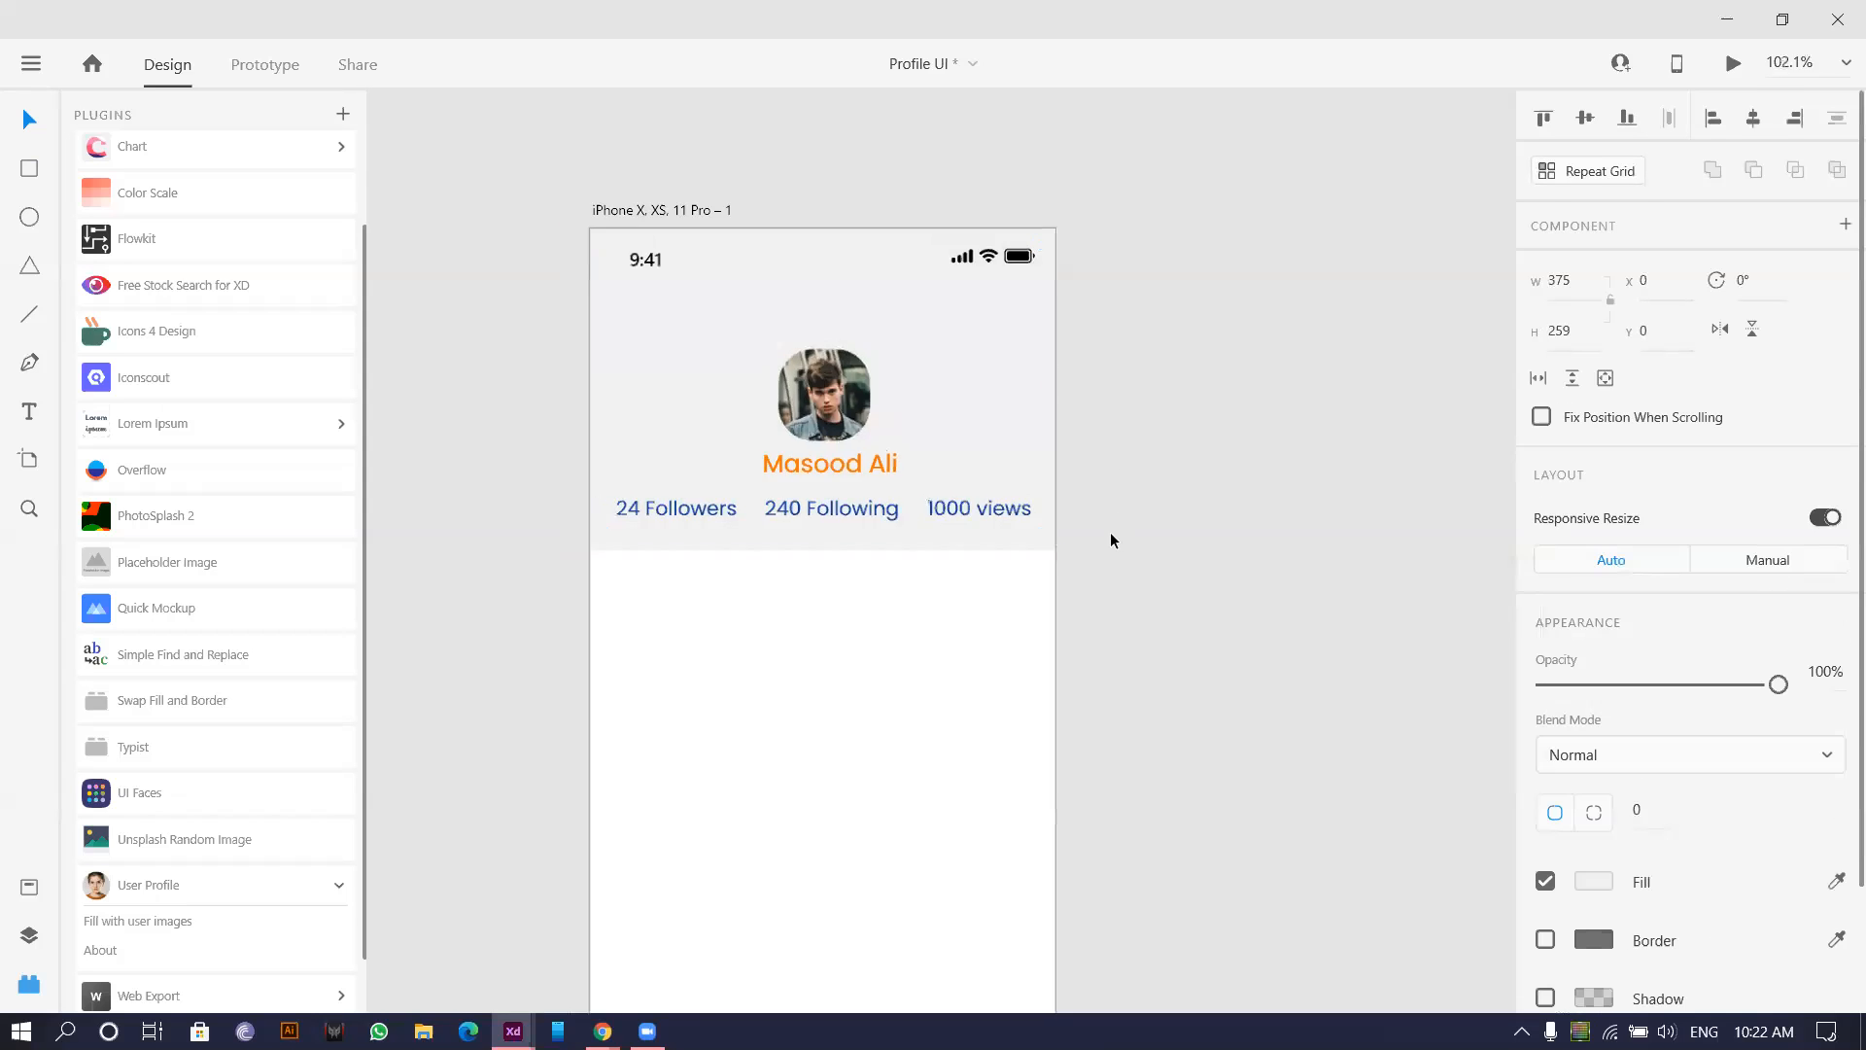
pyautogui.moveTo(662, 652); pyautogui.dragTo(536, 509)
# Apply a linear gradient to the header, lightening its end stop to #DCDCDC.
pyautogui.click(912, 278)
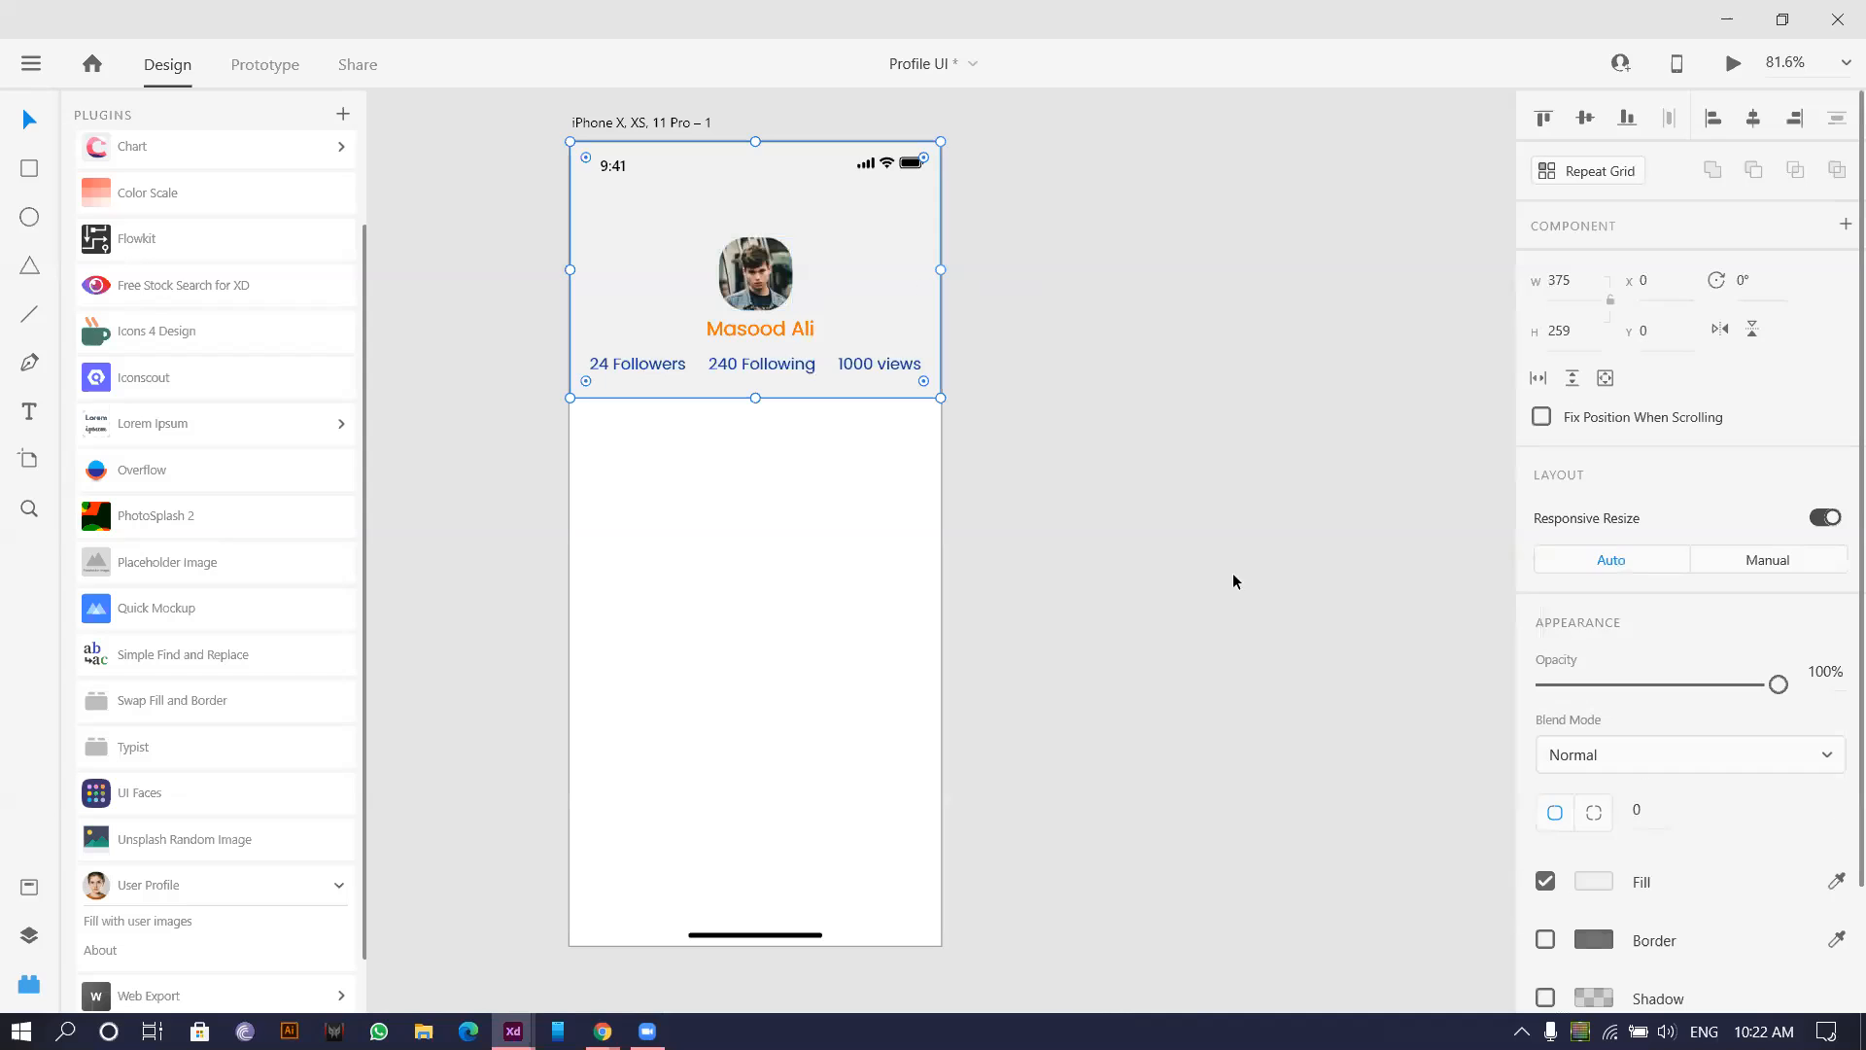
pyautogui.click(1594, 881)
pyautogui.click(1327, 637)
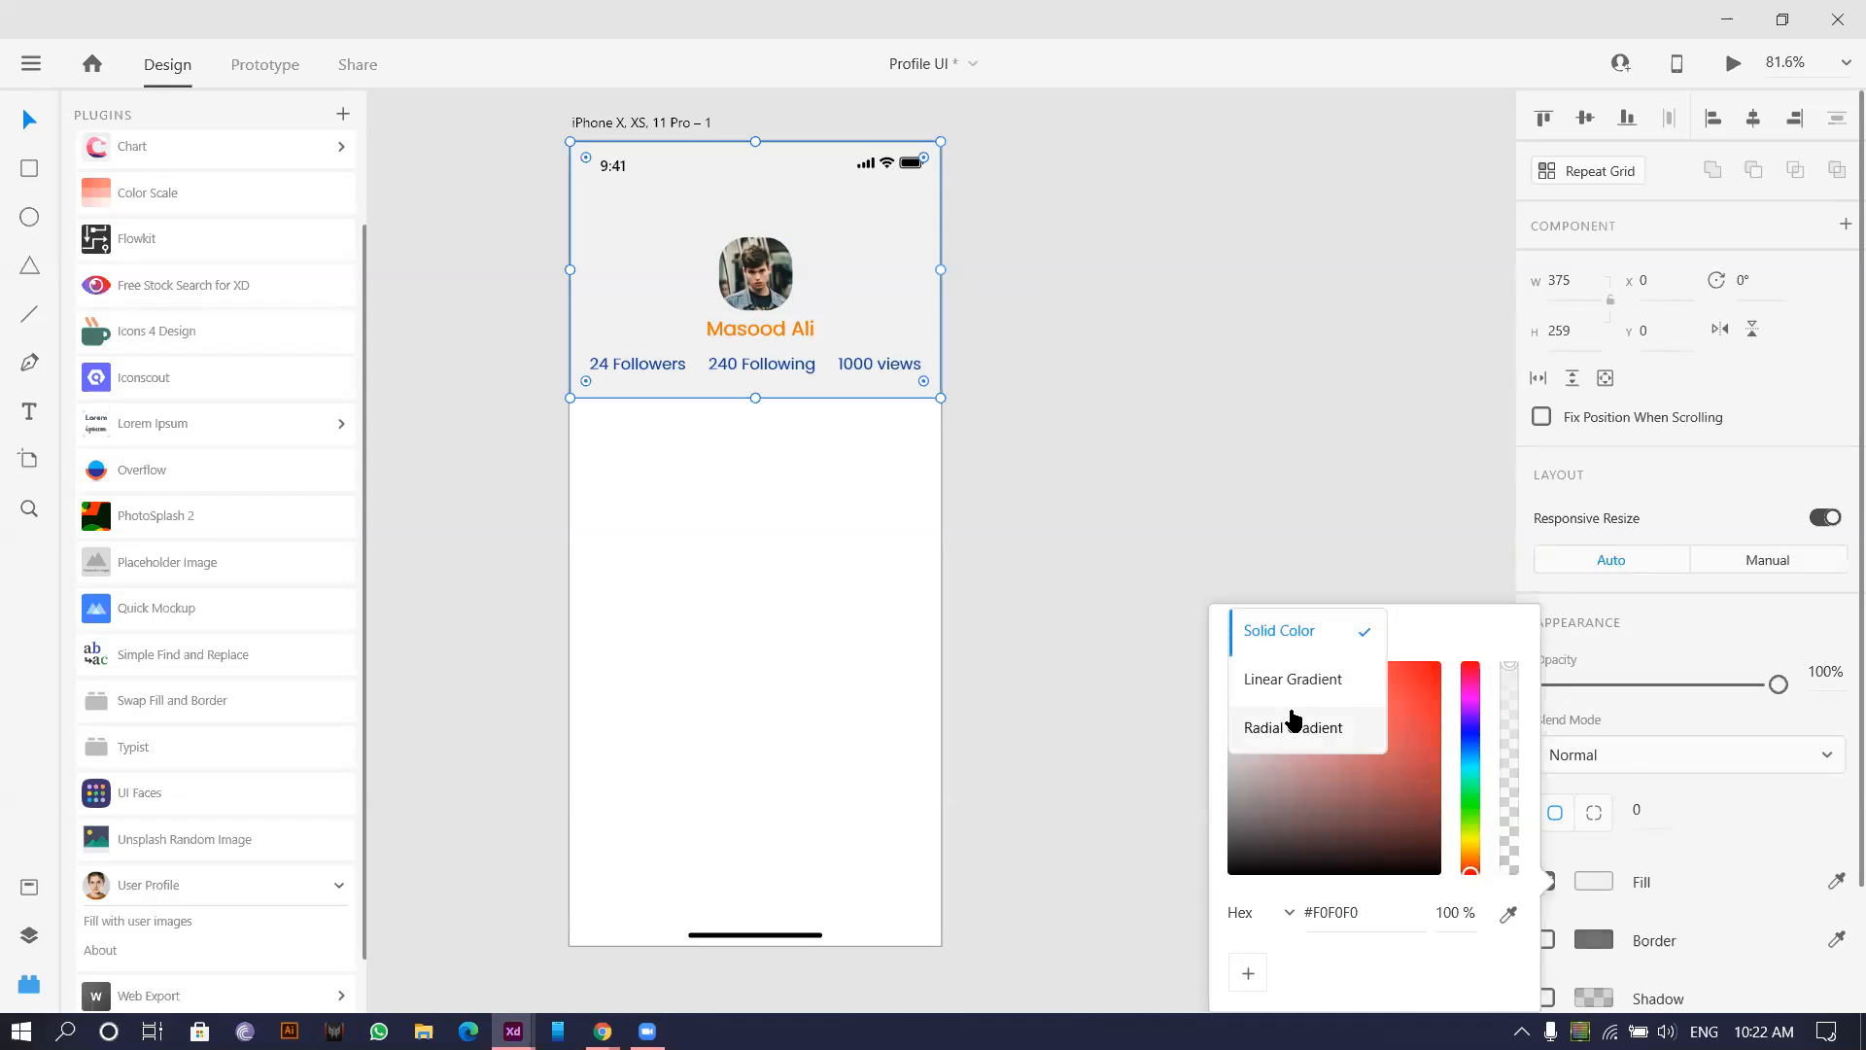
pyautogui.click(1292, 681)
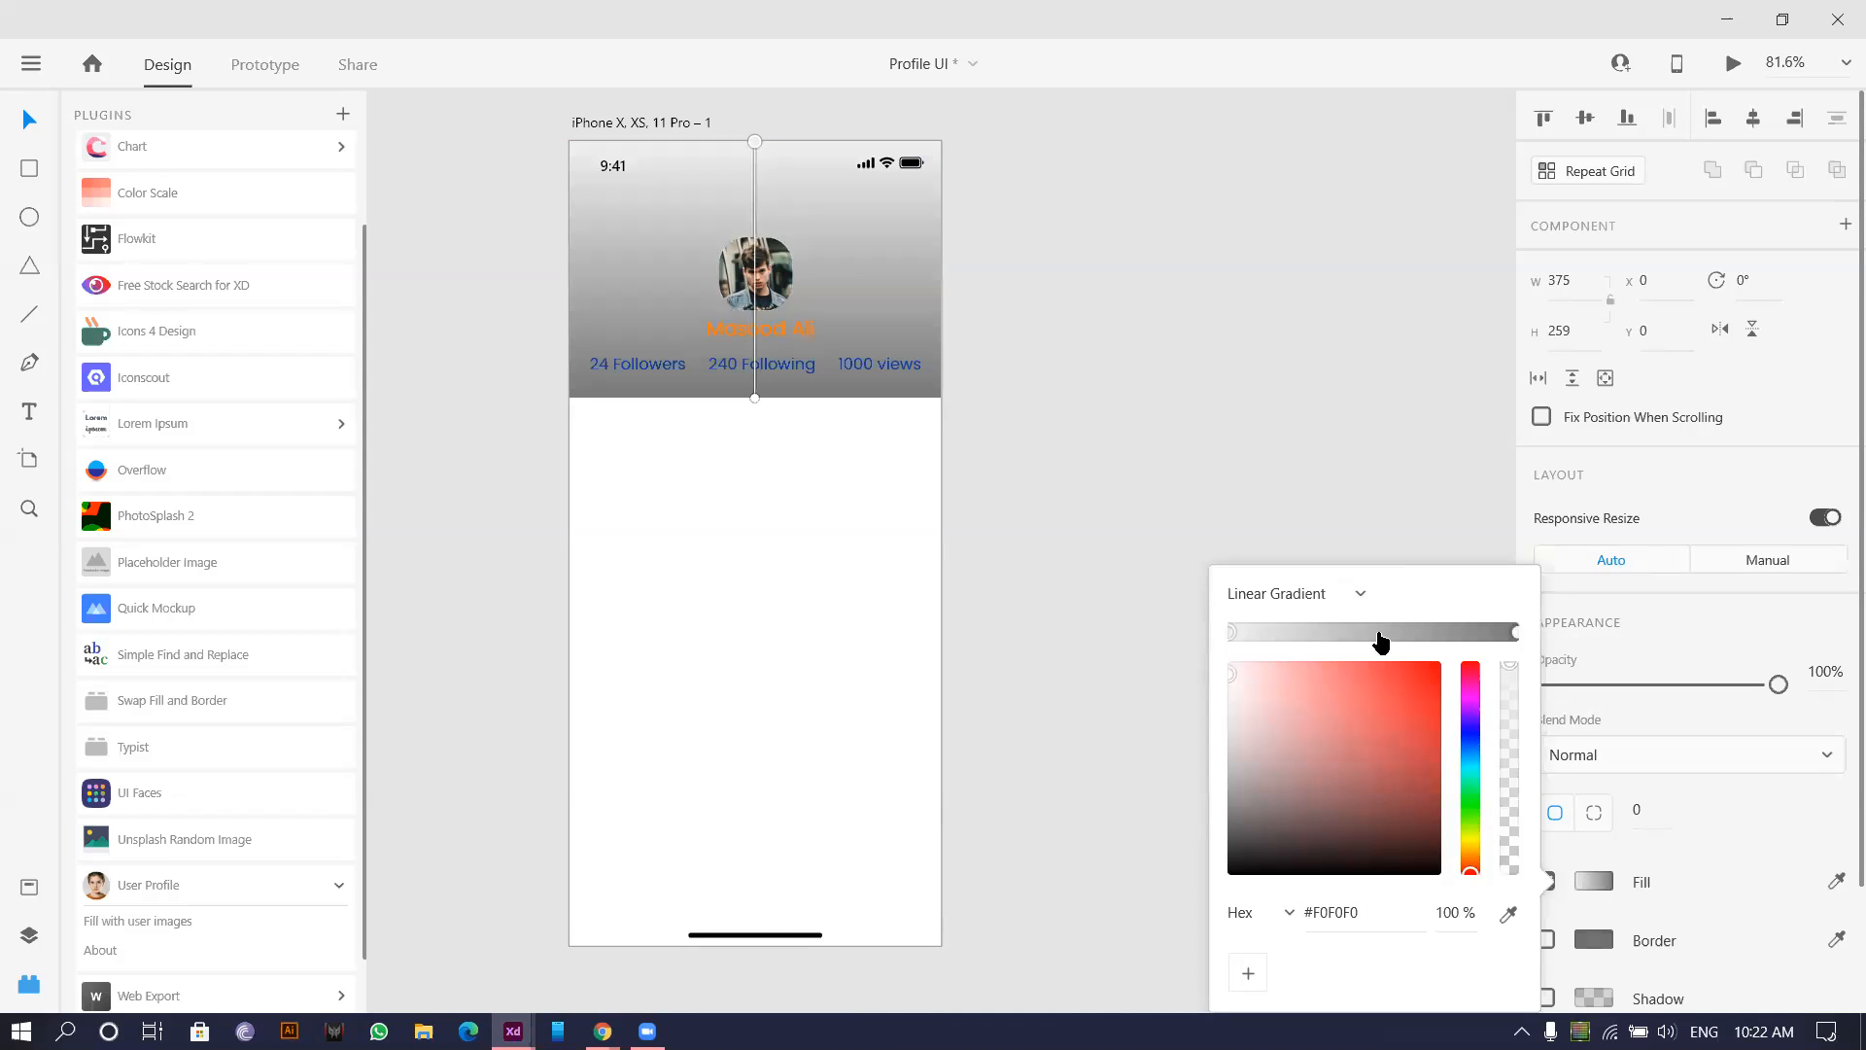
pyautogui.click(1515, 633)
pyautogui.moveTo(1234, 782); pyautogui.dragTo(1176, 698)
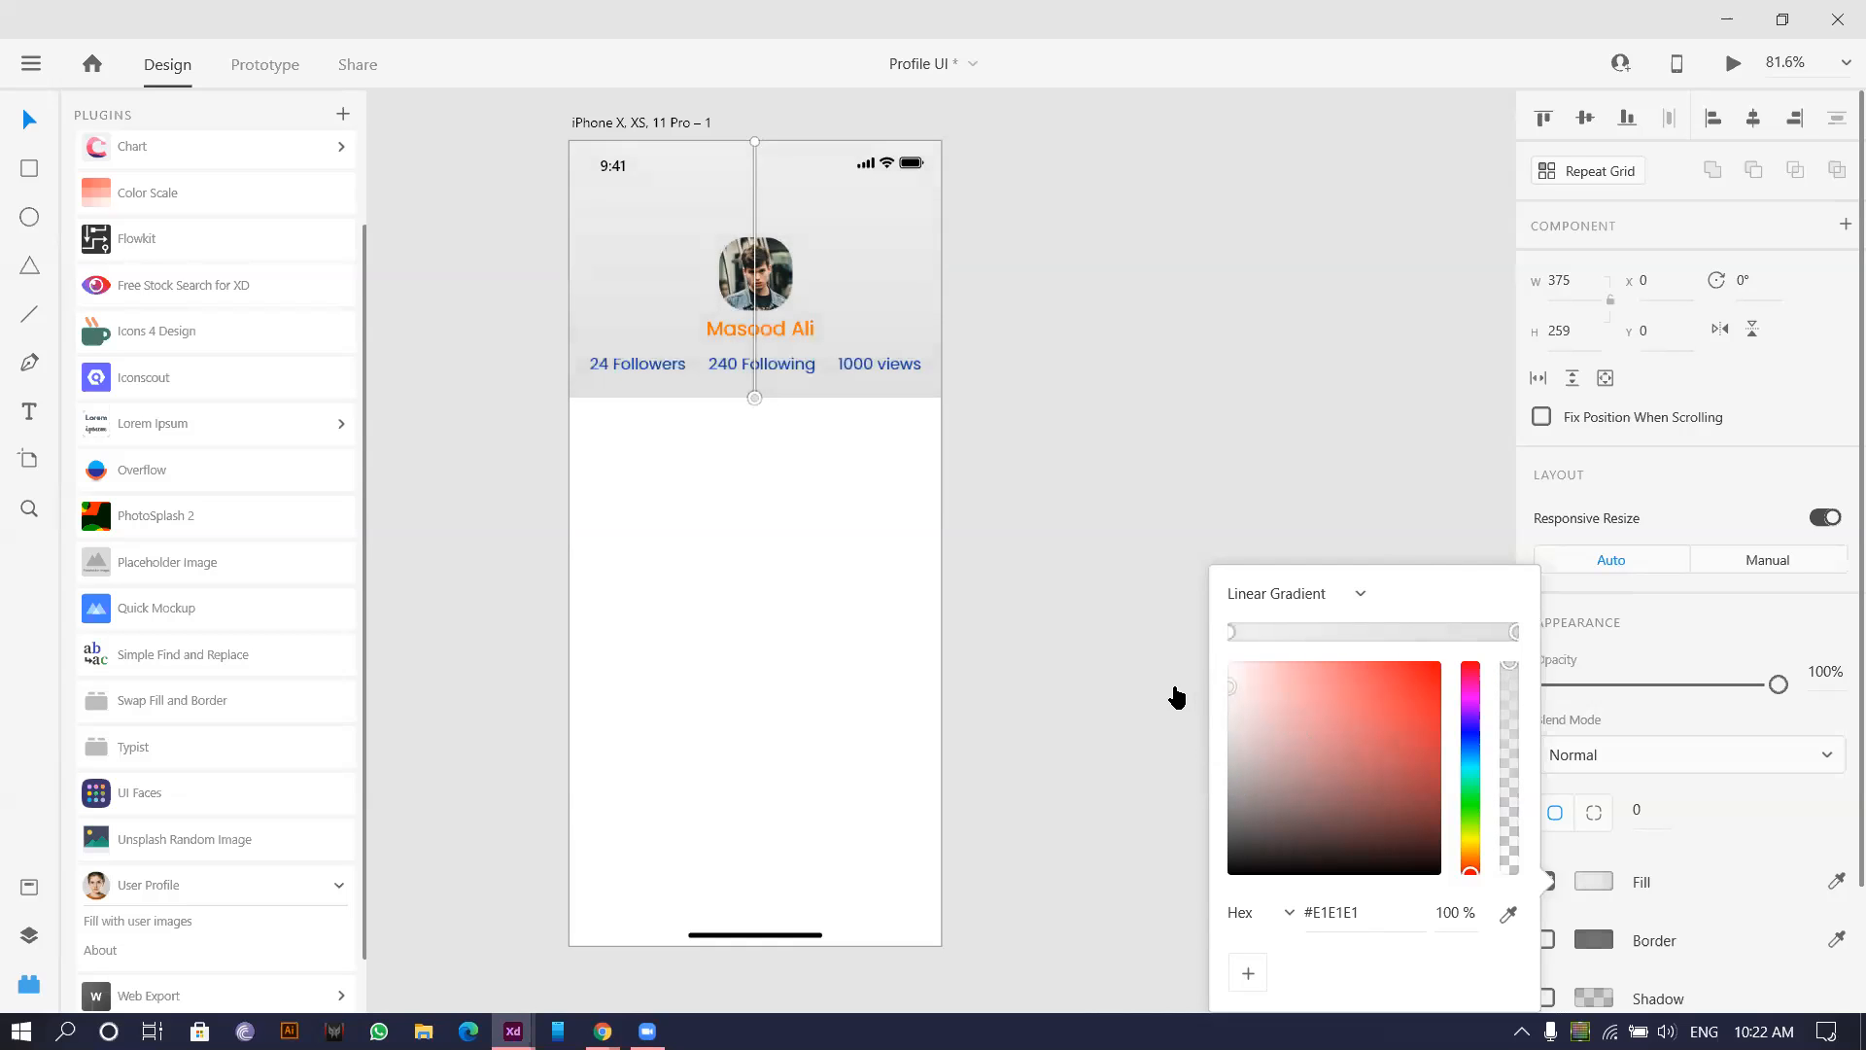
pyautogui.click(1151, 683)
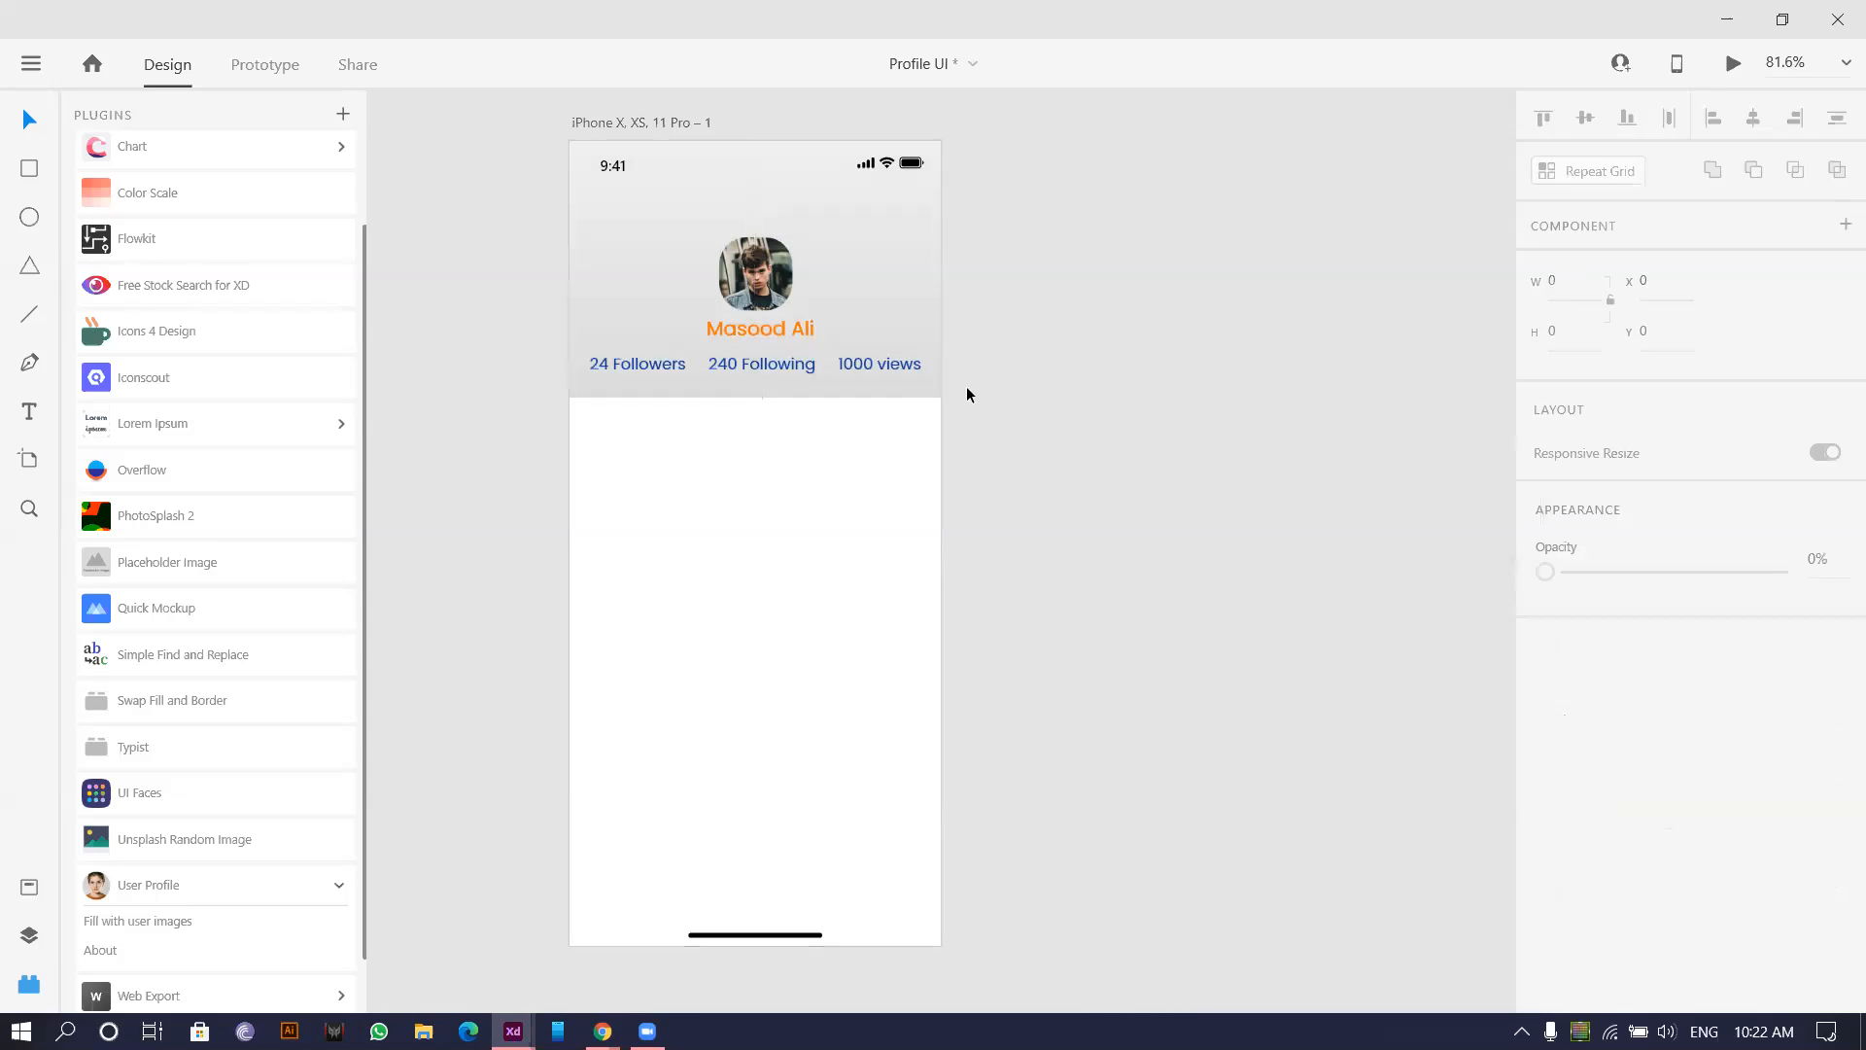
pyautogui.scroll(5, 944, 317)
pyautogui.scroll(-3, 1106, 446)
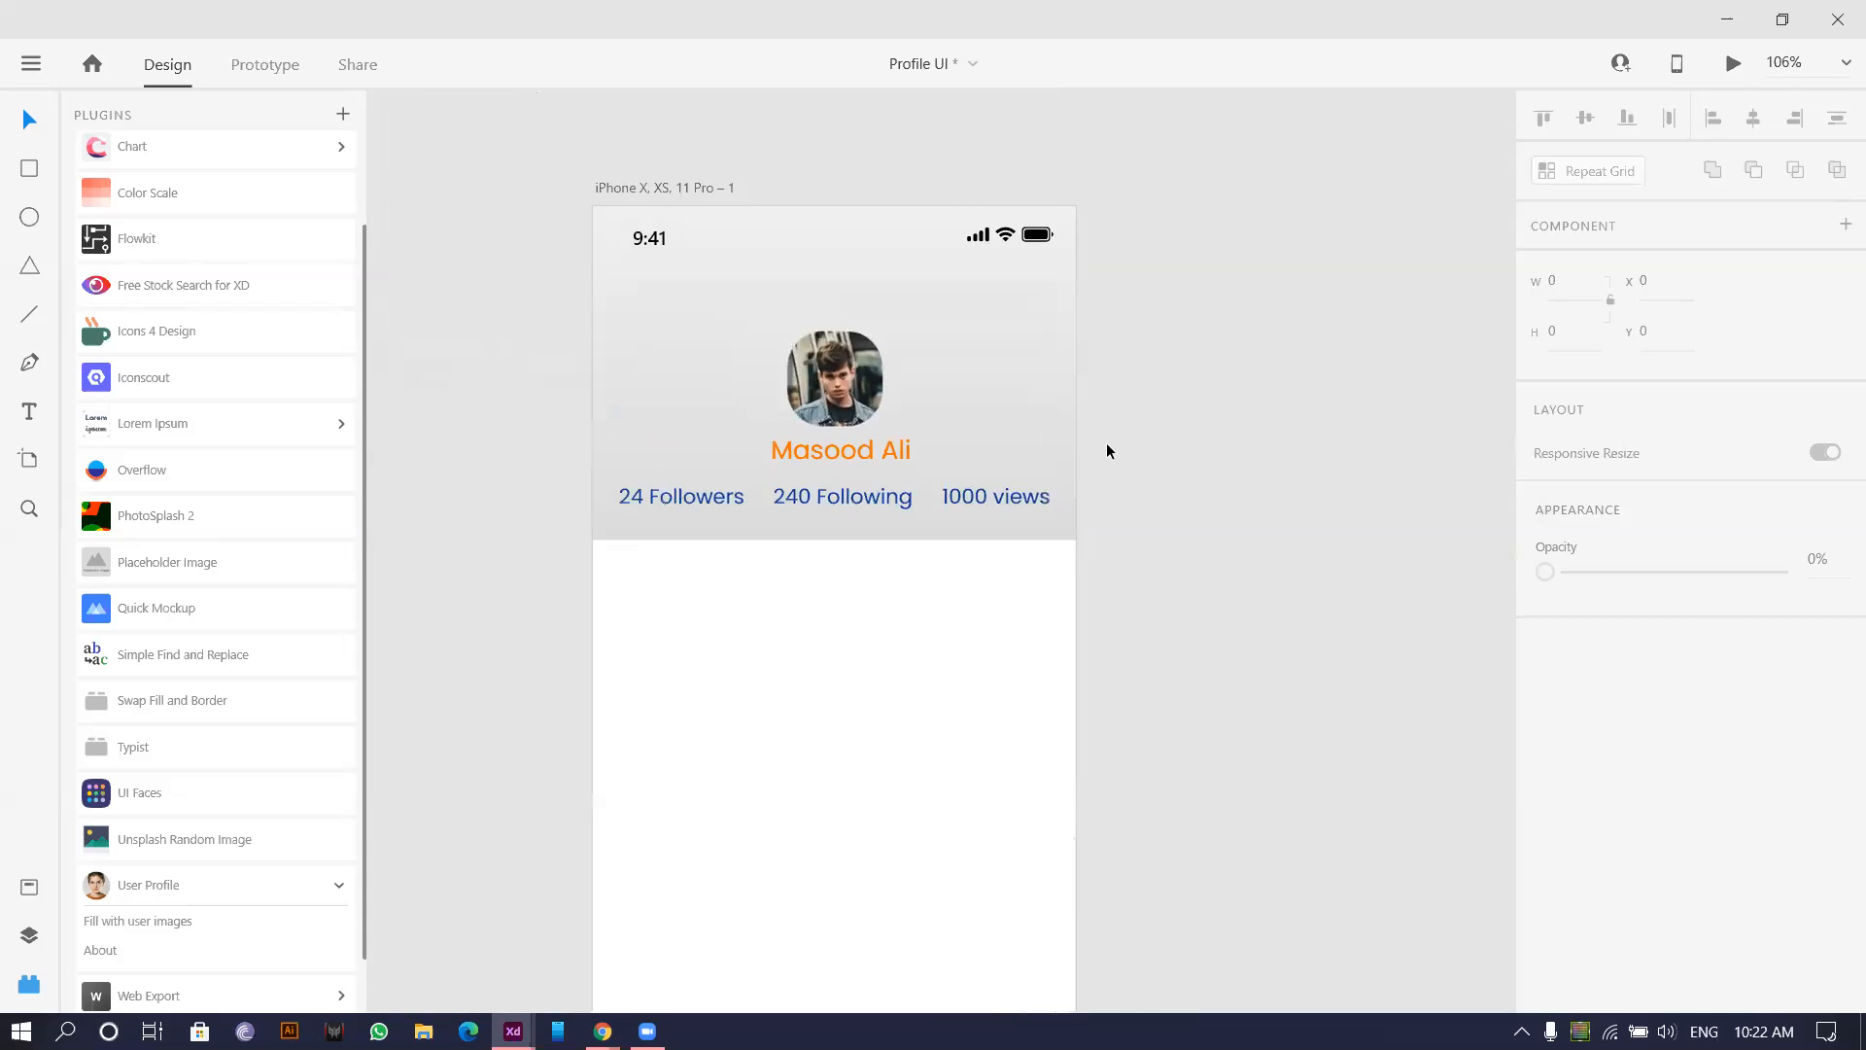
pyautogui.scroll(-5, 650, 612)
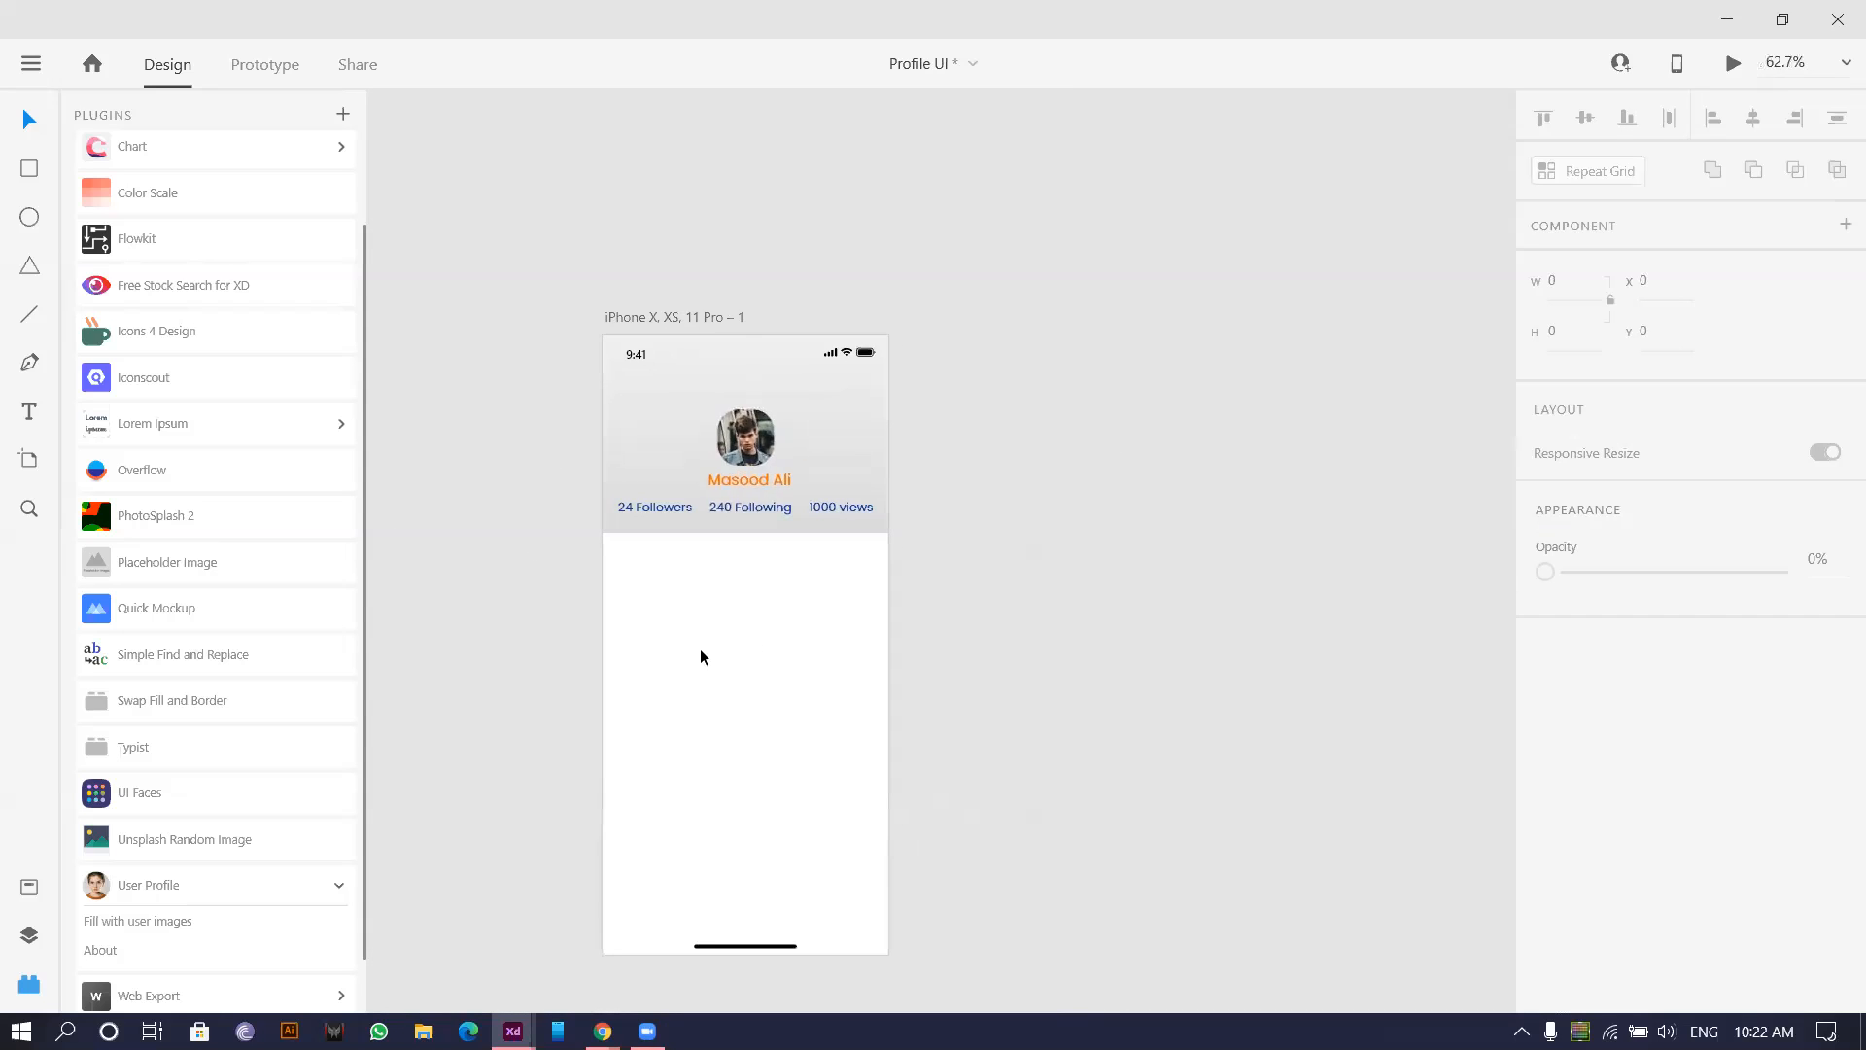
pyautogui.scroll(4, 833, 666)
pyautogui.scroll(5, 662, 634)
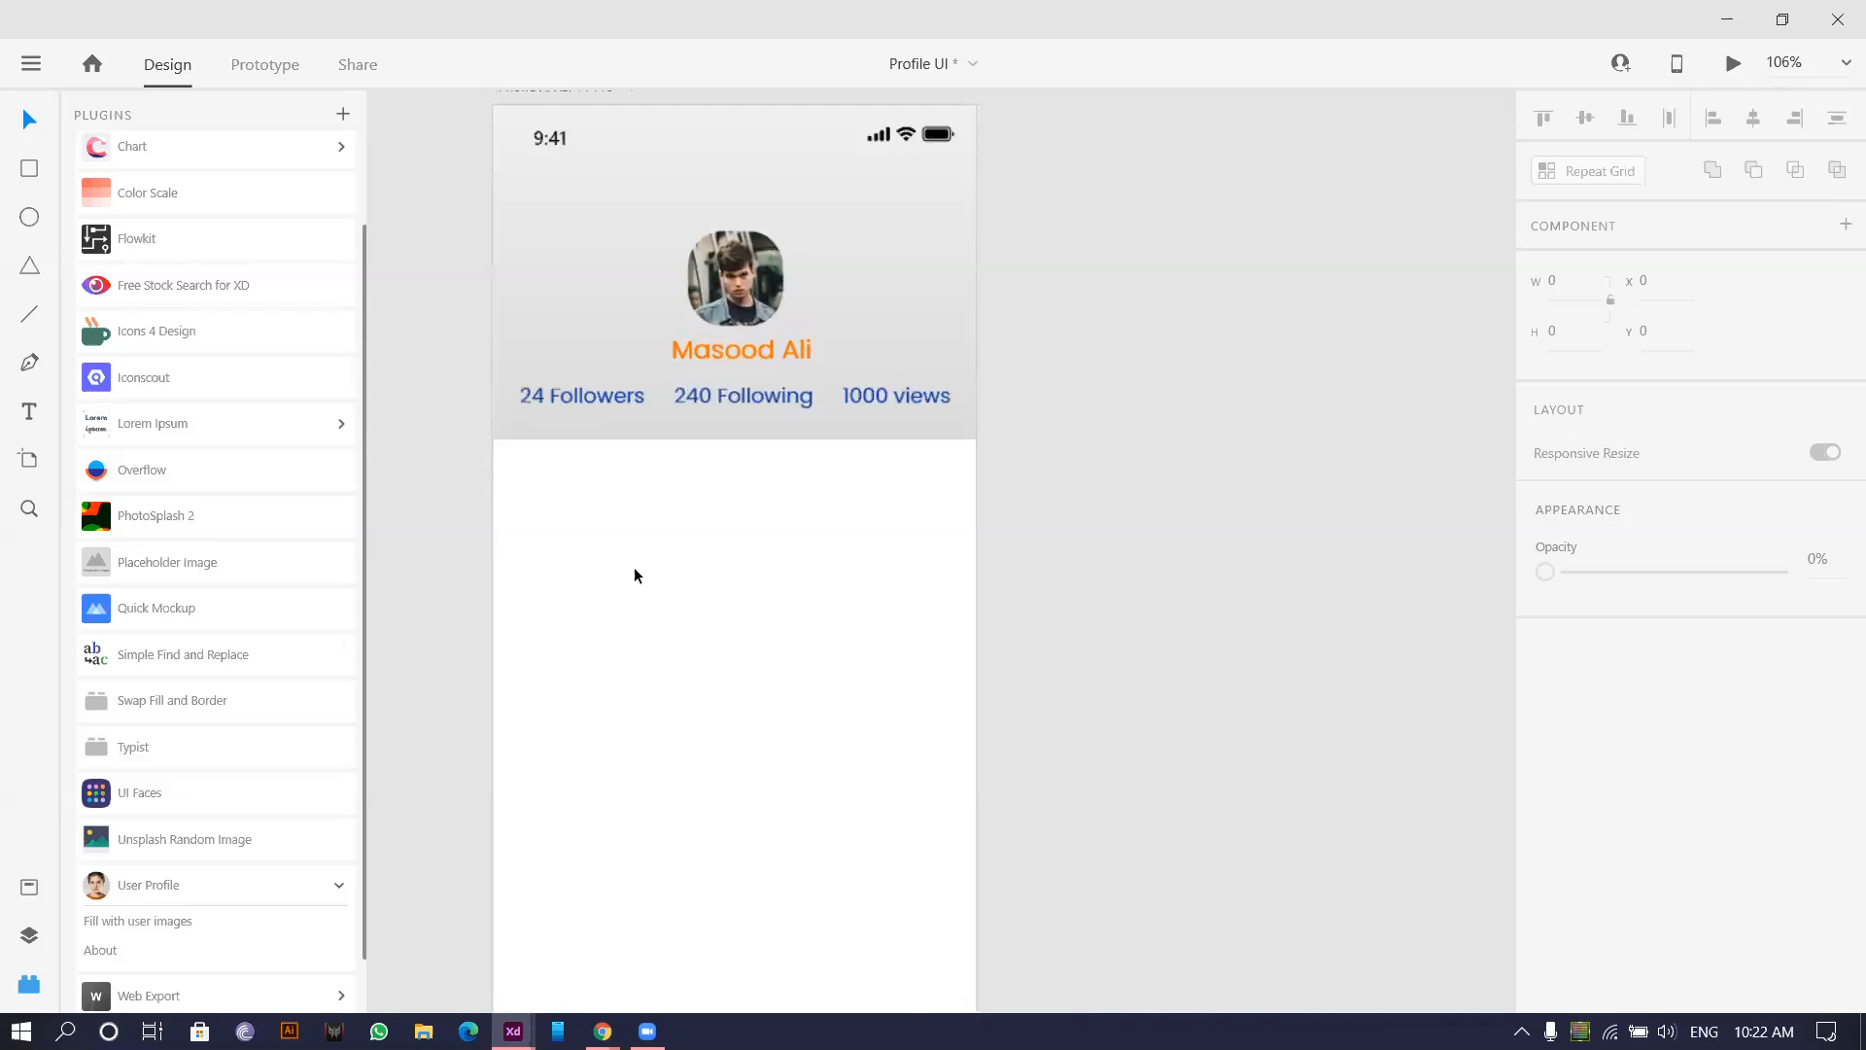
# Add a 'Videos' text label below the header.
pyautogui.moveTo(557, 467); pyautogui.dragTo(497, 420)
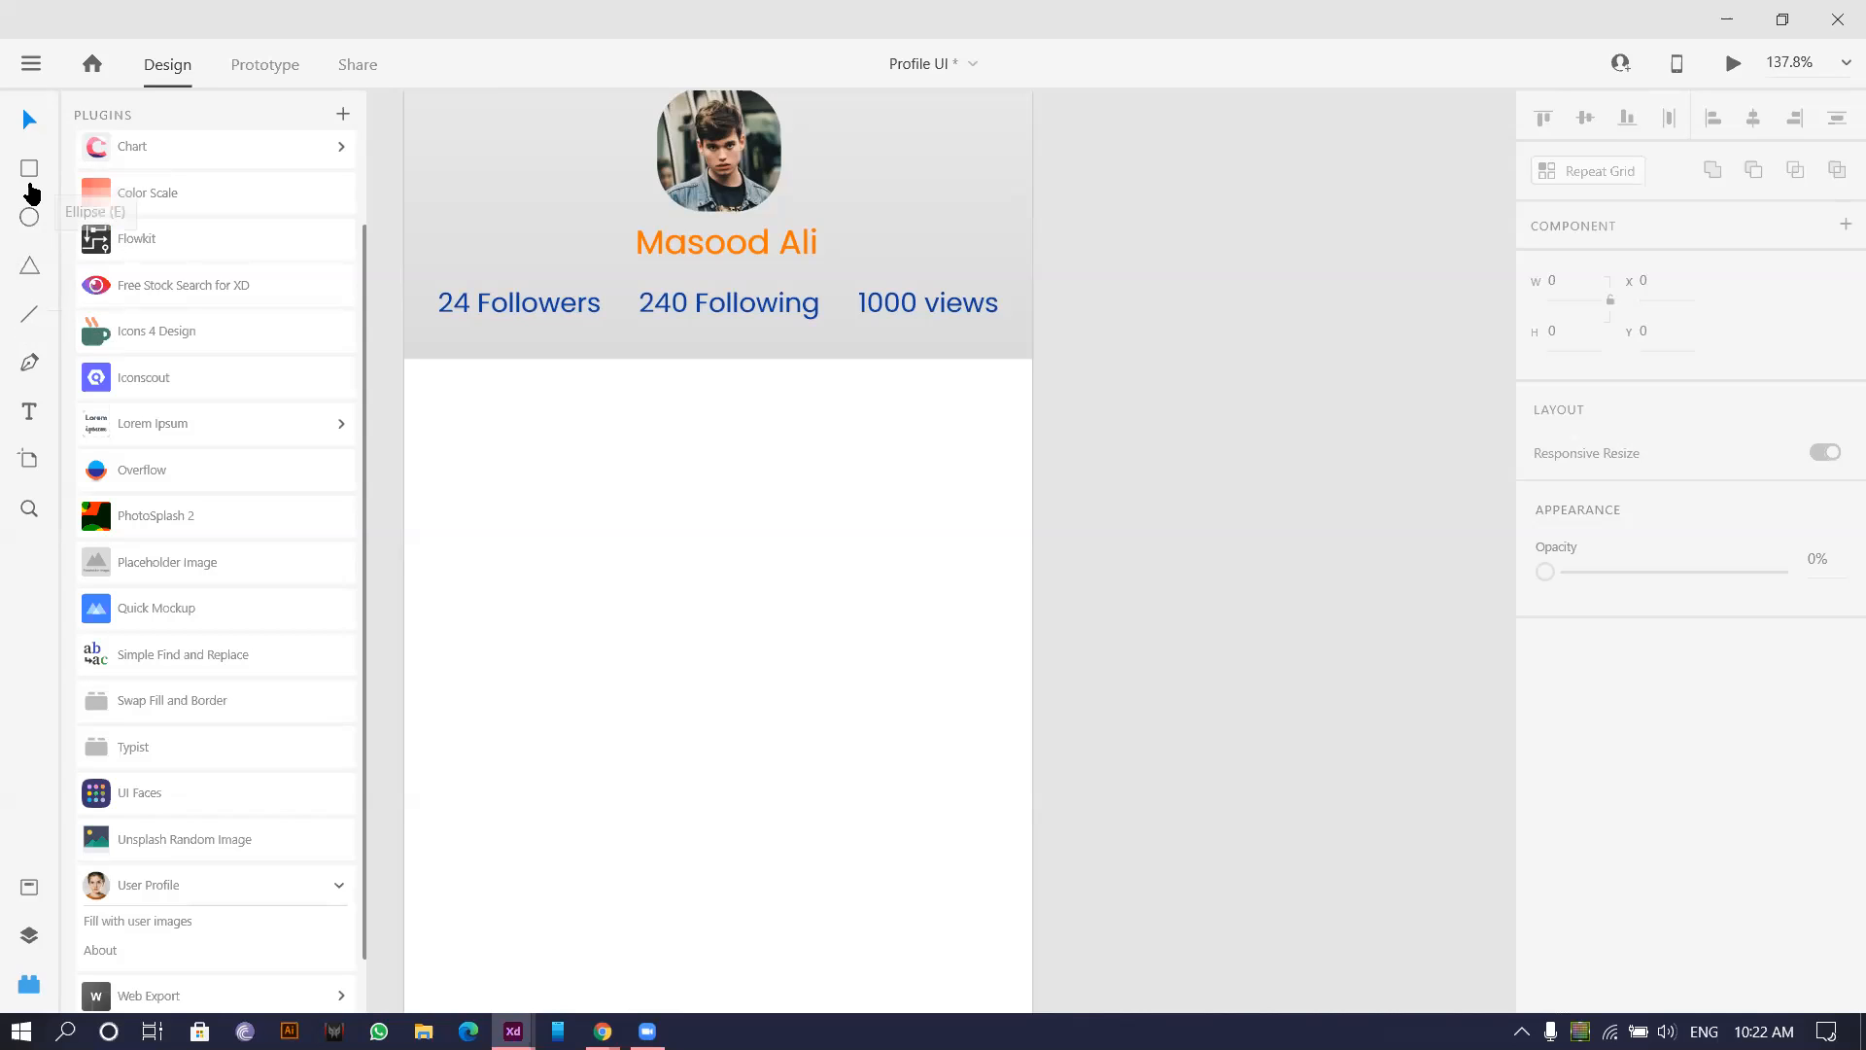
pyautogui.click(29, 411)
pyautogui.click(484, 397)
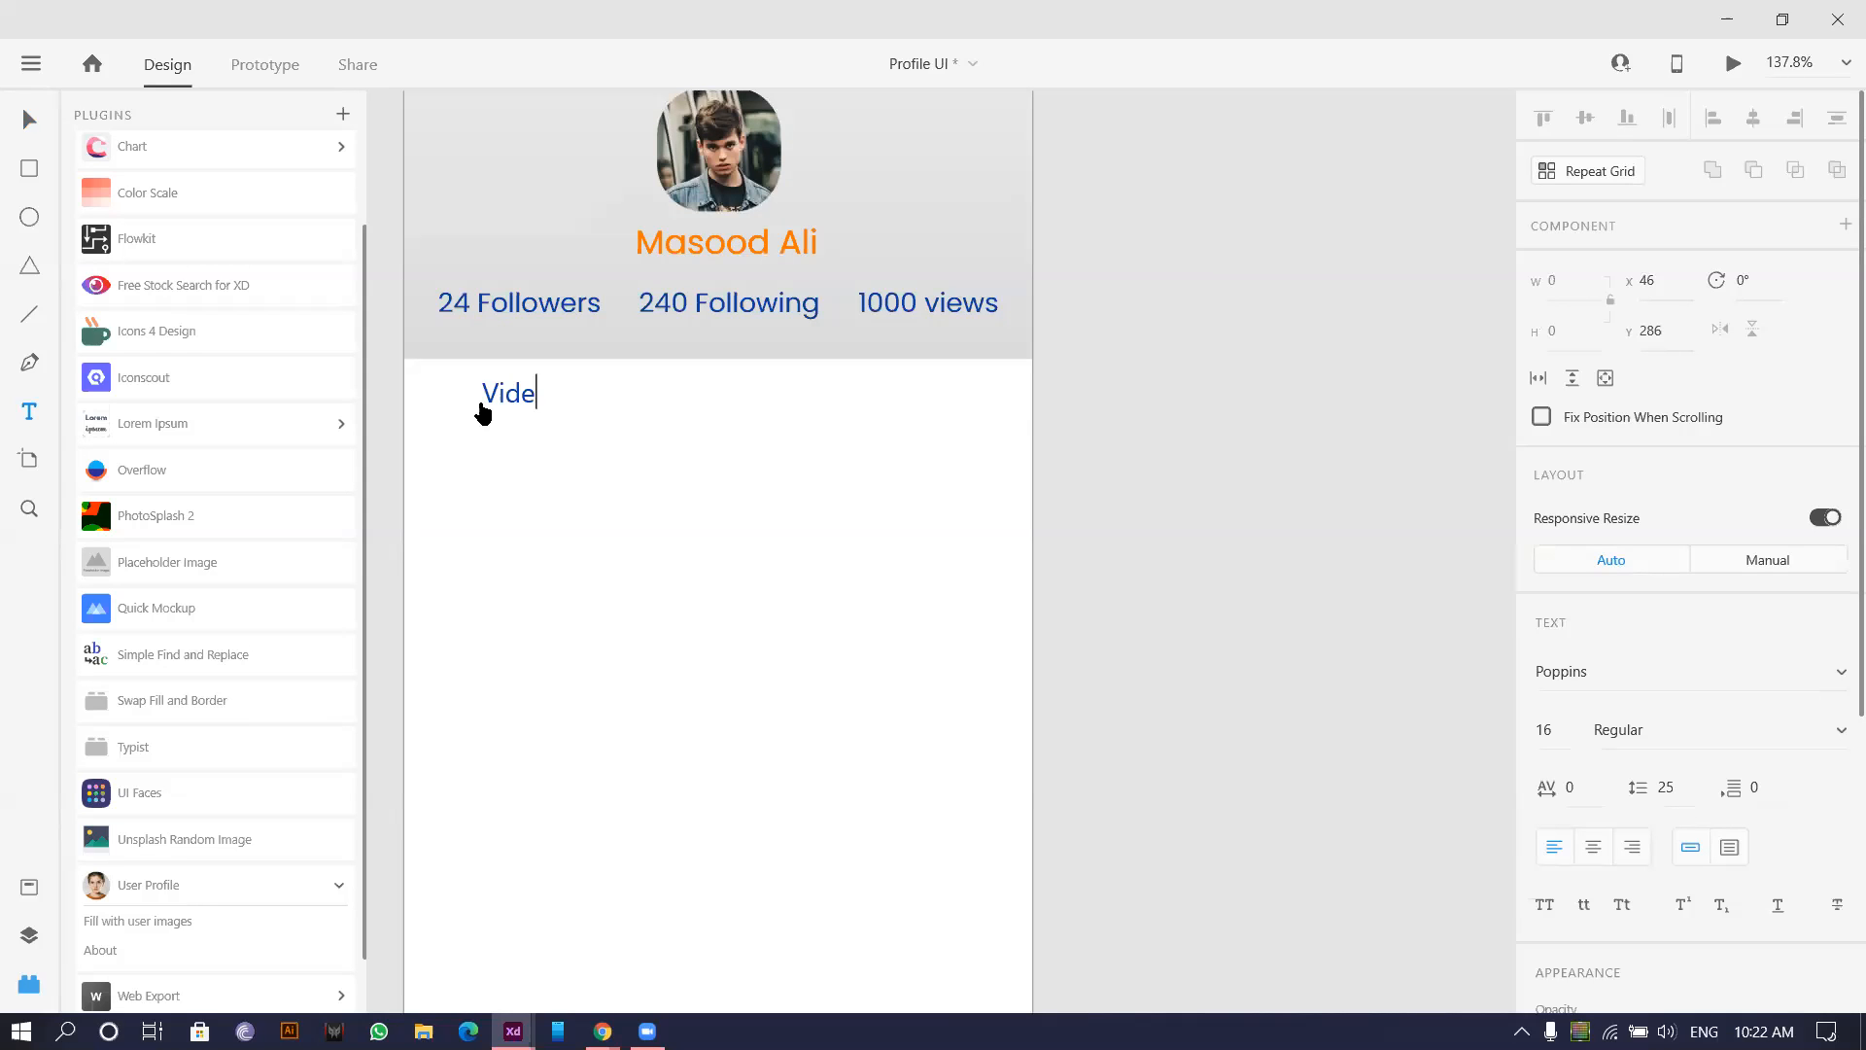
pyautogui.click(27, 120)
# Duplicate the label to its right and change the copy to 'Notification'.
pyautogui.scroll(3, 605, 446)
pyautogui.moveTo(654, 484); pyautogui.dragTo(916, 486)
pyautogui.doubleClick(912, 465)
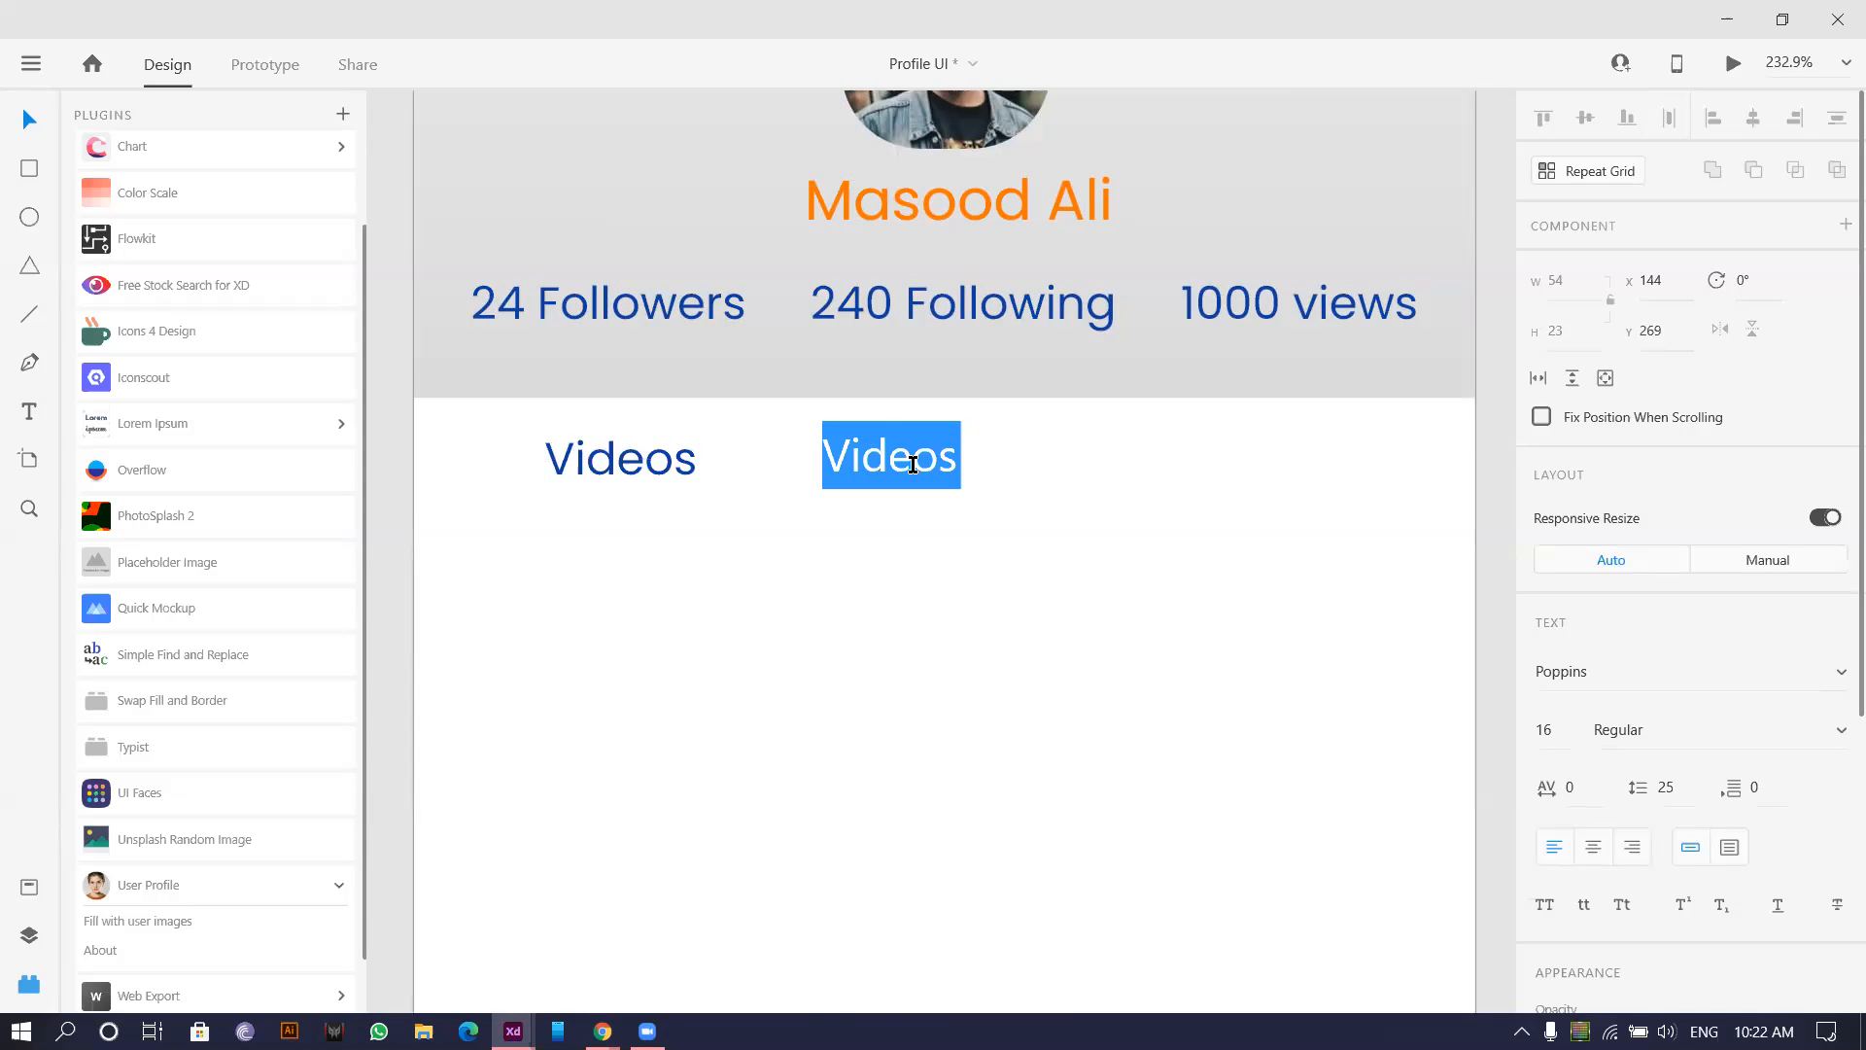
pyautogui.write('Notification')
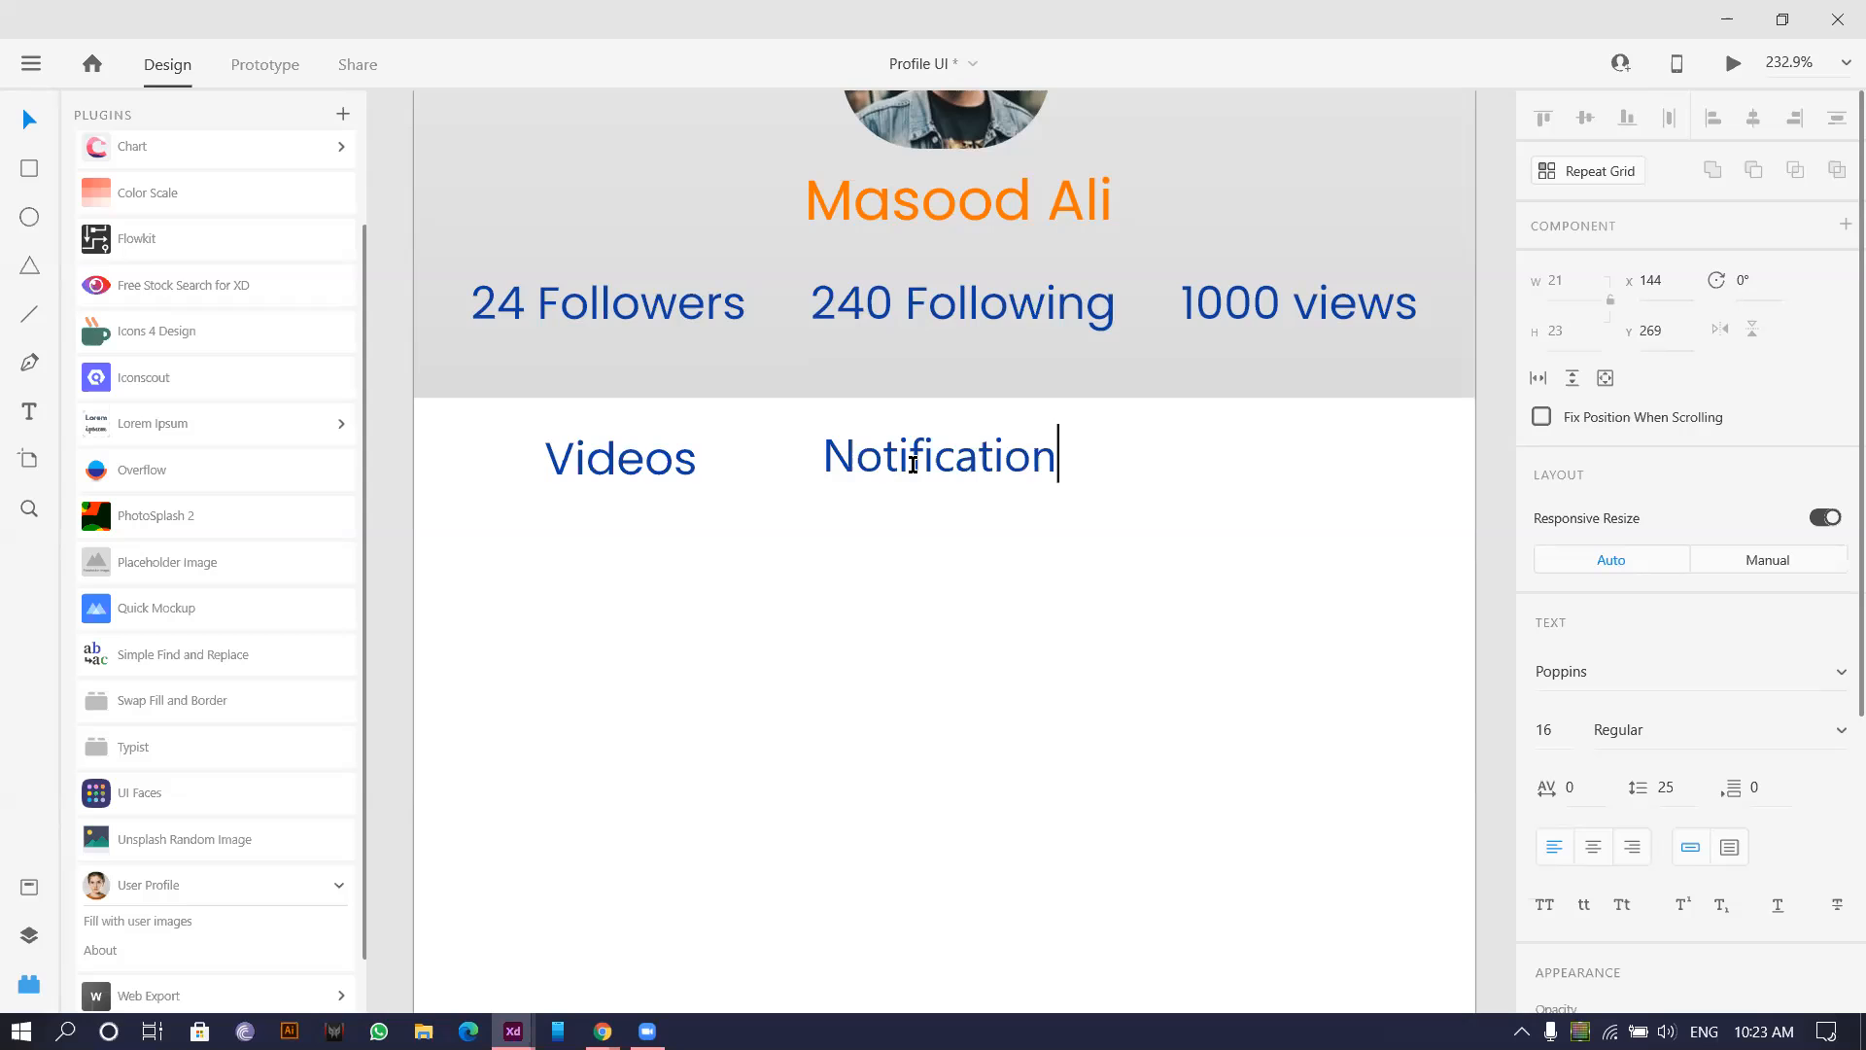
pyautogui.press('Escape')
# Spread the Videos and Notification labels apart, Videos left and Notification right.
pyautogui.scroll(-3, 826, 541)
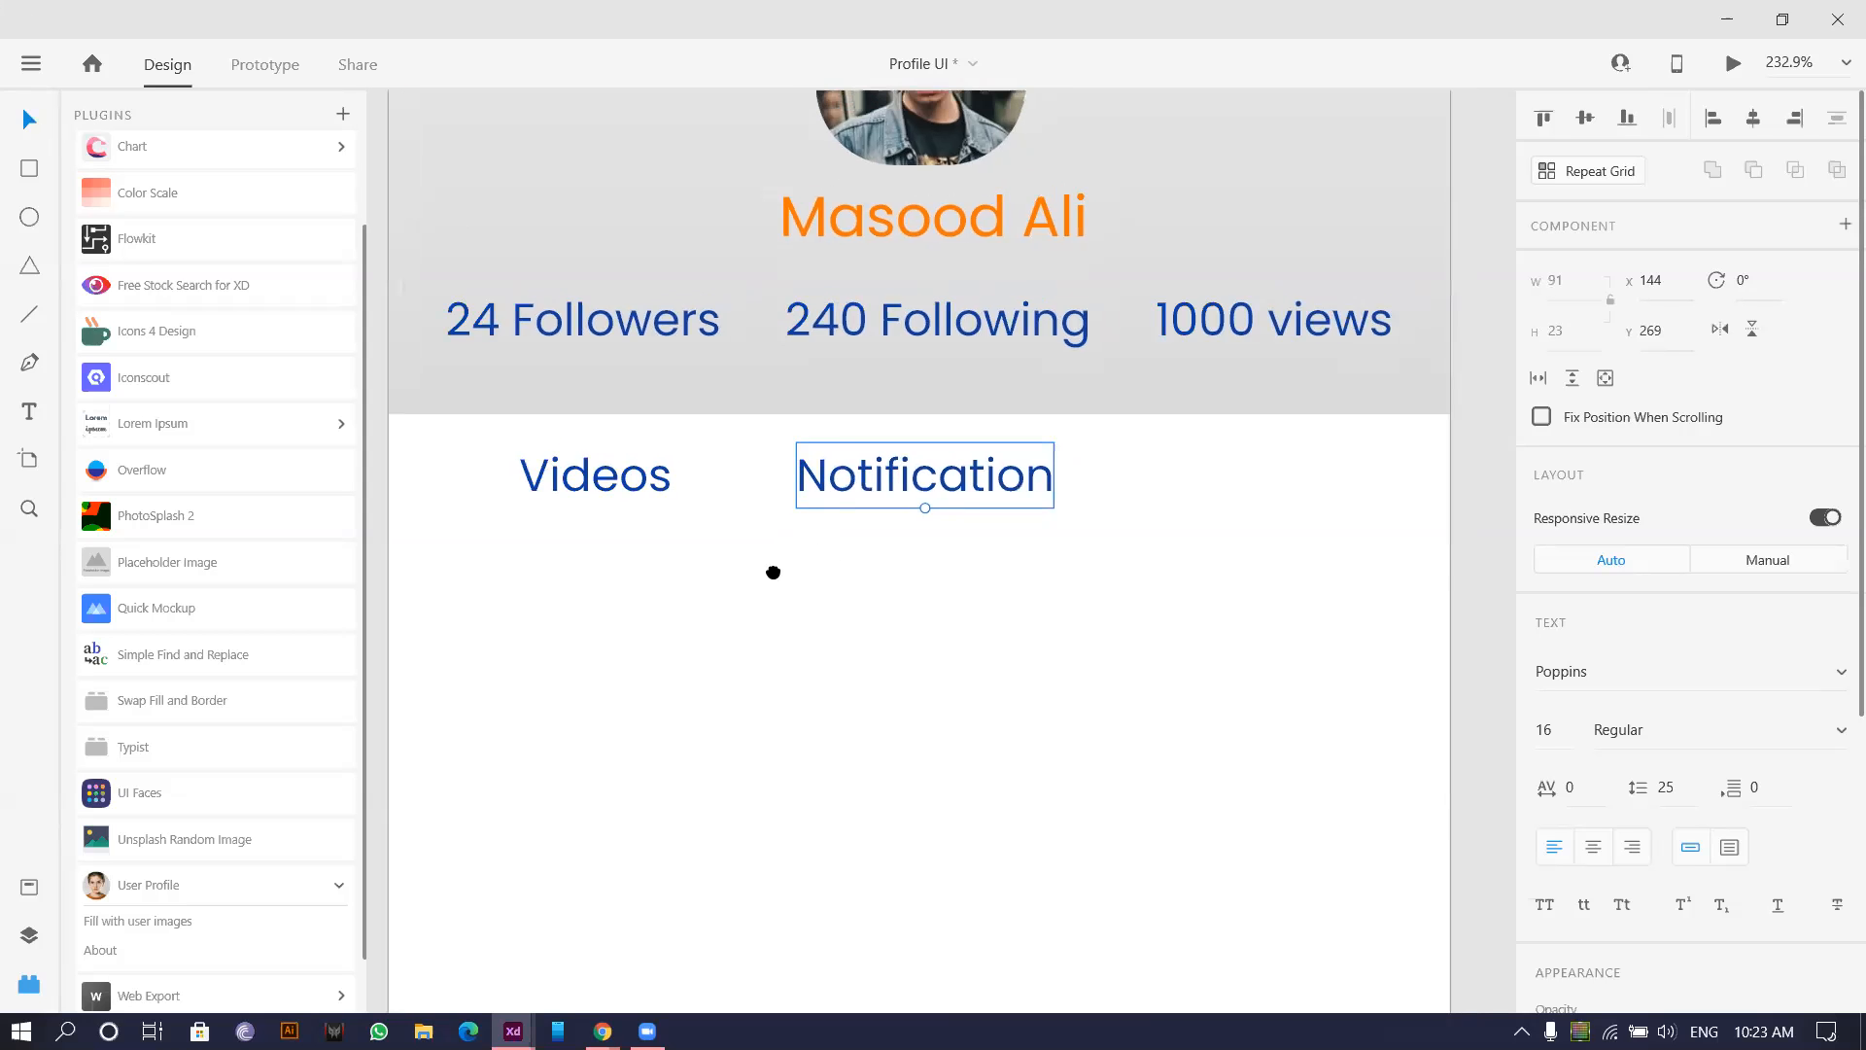
pyautogui.scroll(-1, 755, 590)
pyautogui.keyDown('shift'); pyautogui.click(651, 497); pyautogui.keyUp('shift')
pyautogui.moveTo(876, 495); pyautogui.dragTo(1030, 499)
pyautogui.hotkey('shift', 'c')
pyautogui.hotkey('ctrl', 'z')
pyautogui.click(958, 585)
pyautogui.moveTo(768, 501); pyautogui.dragTo(723, 503)
pyautogui.moveTo(977, 505); pyautogui.dragTo(1021, 503)
# Group the two labels and centre the group on the artboard.
pyautogui.keyDown('shift'); pyautogui.click(737, 508); pyautogui.keyUp('shift')
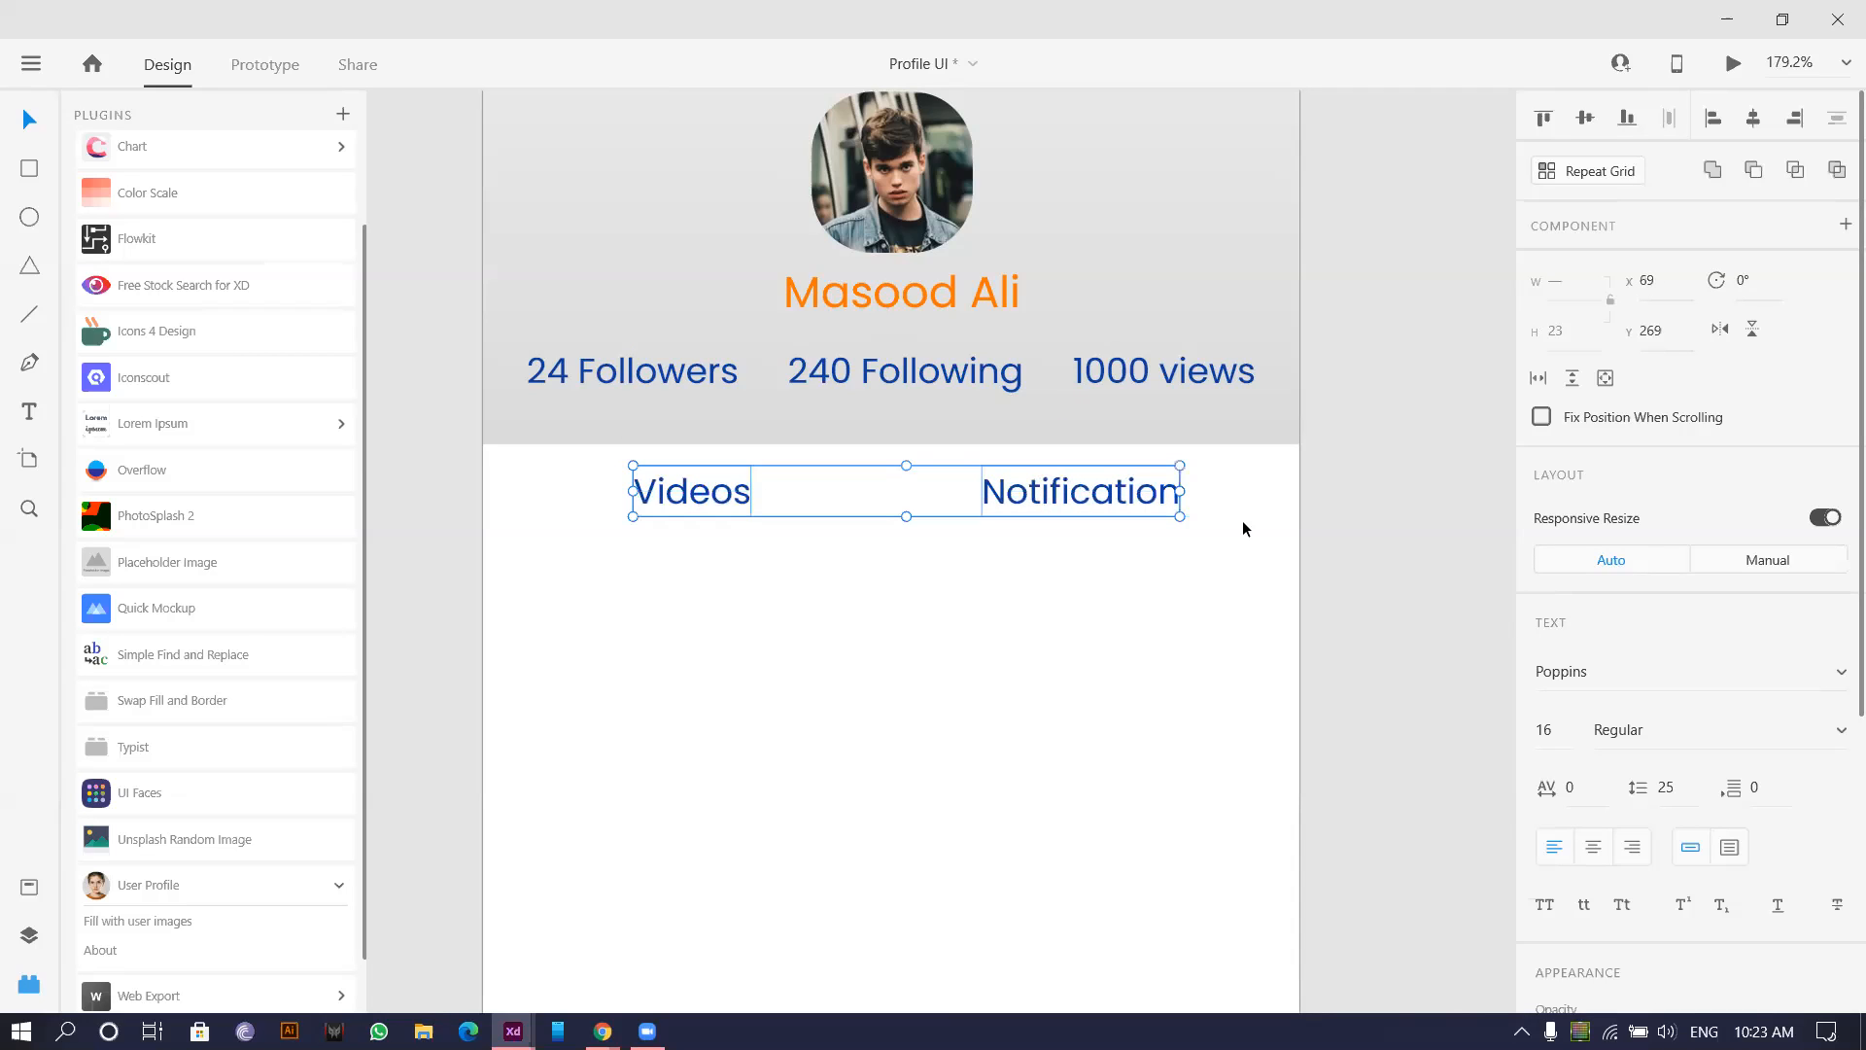
pyautogui.hotkey('ctrl', 'g')
pyautogui.hotkey('shift', 'c')
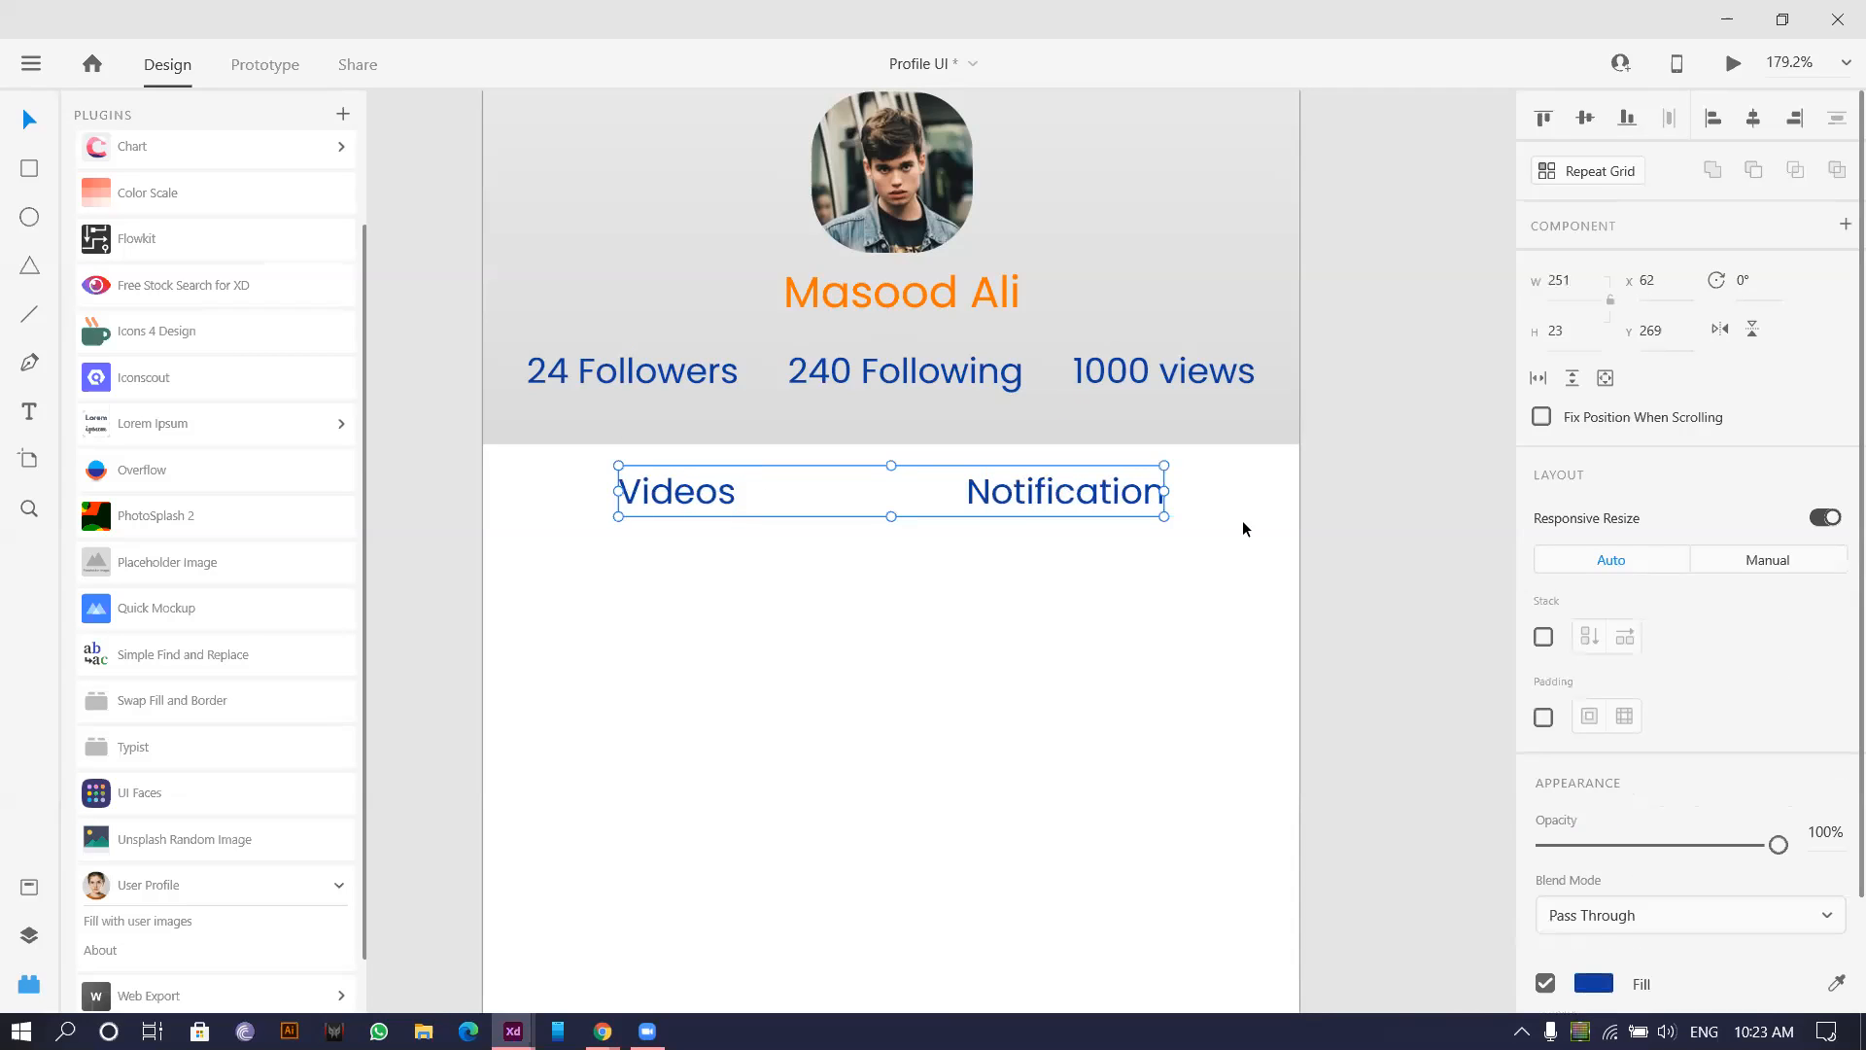
pyautogui.click(1010, 647)
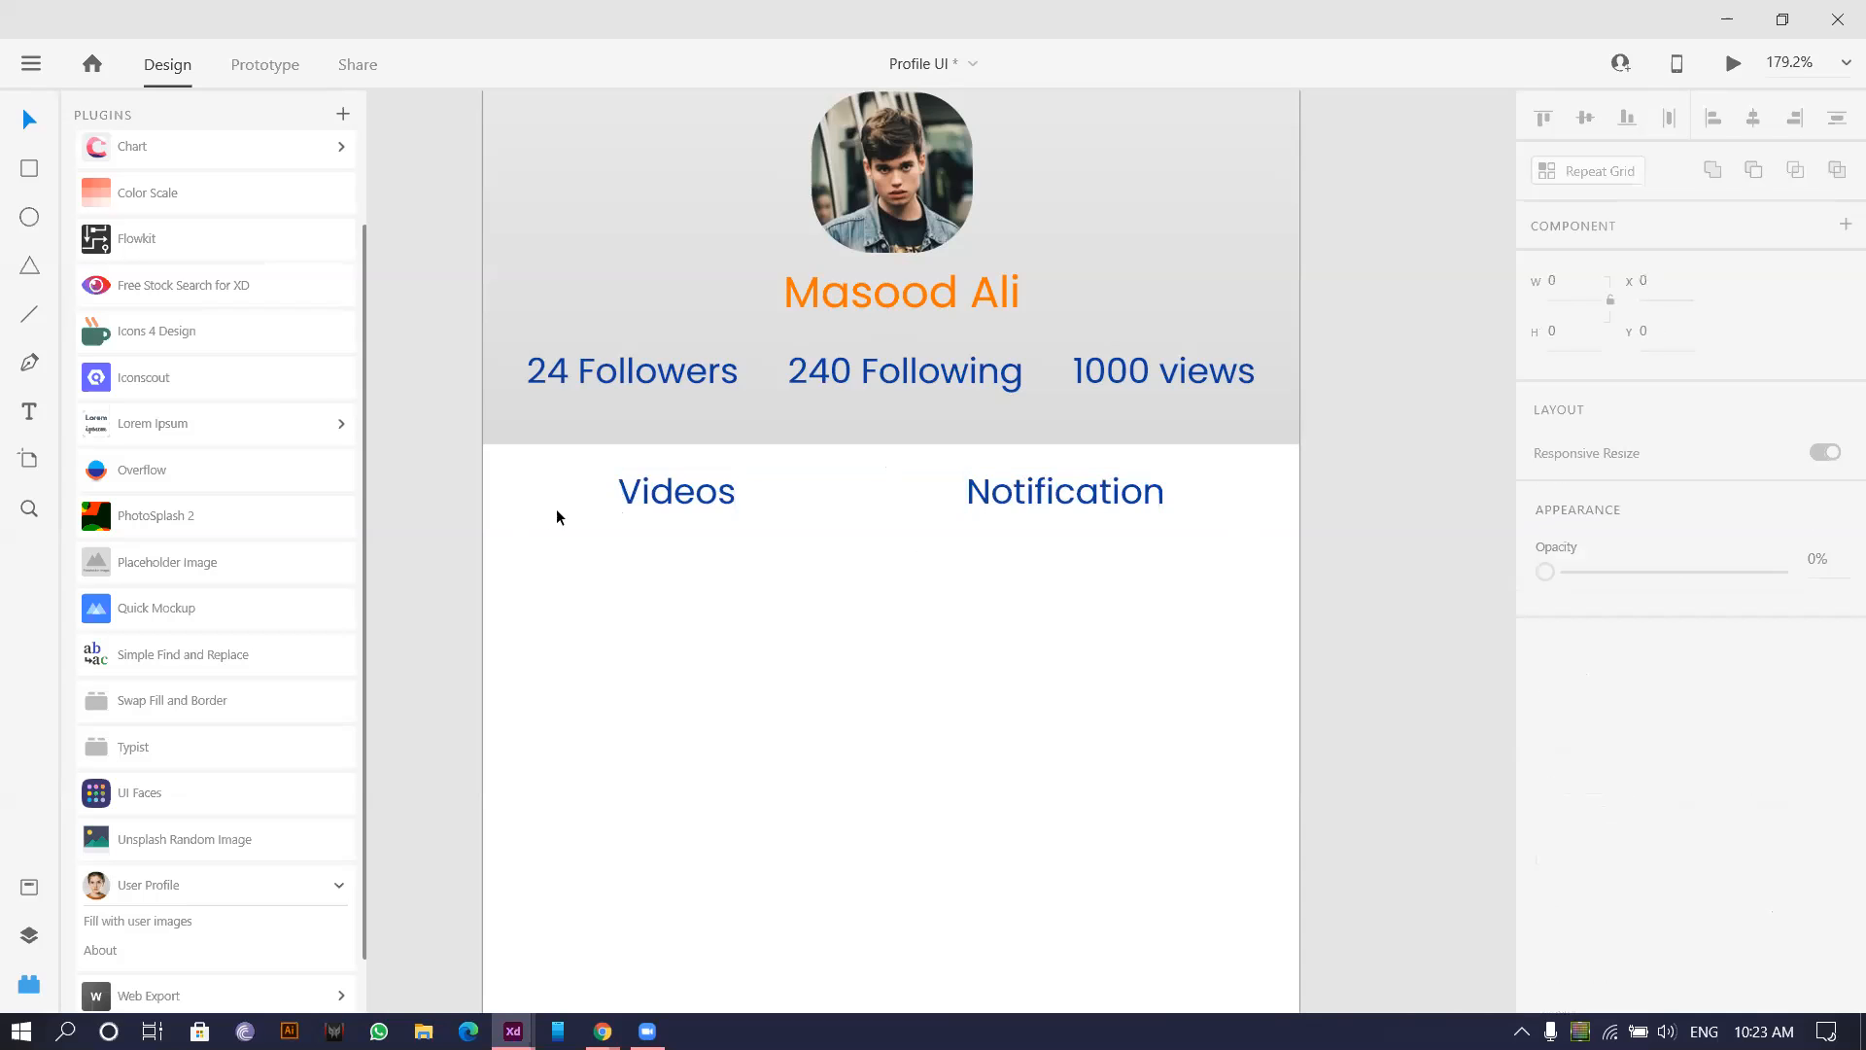
pyautogui.scroll(3, 544, 516)
# Draw a blue, size-2, round-capped underline beneath the Videos label.
pyautogui.click(32, 313)
pyautogui.scroll(4, 731, 544)
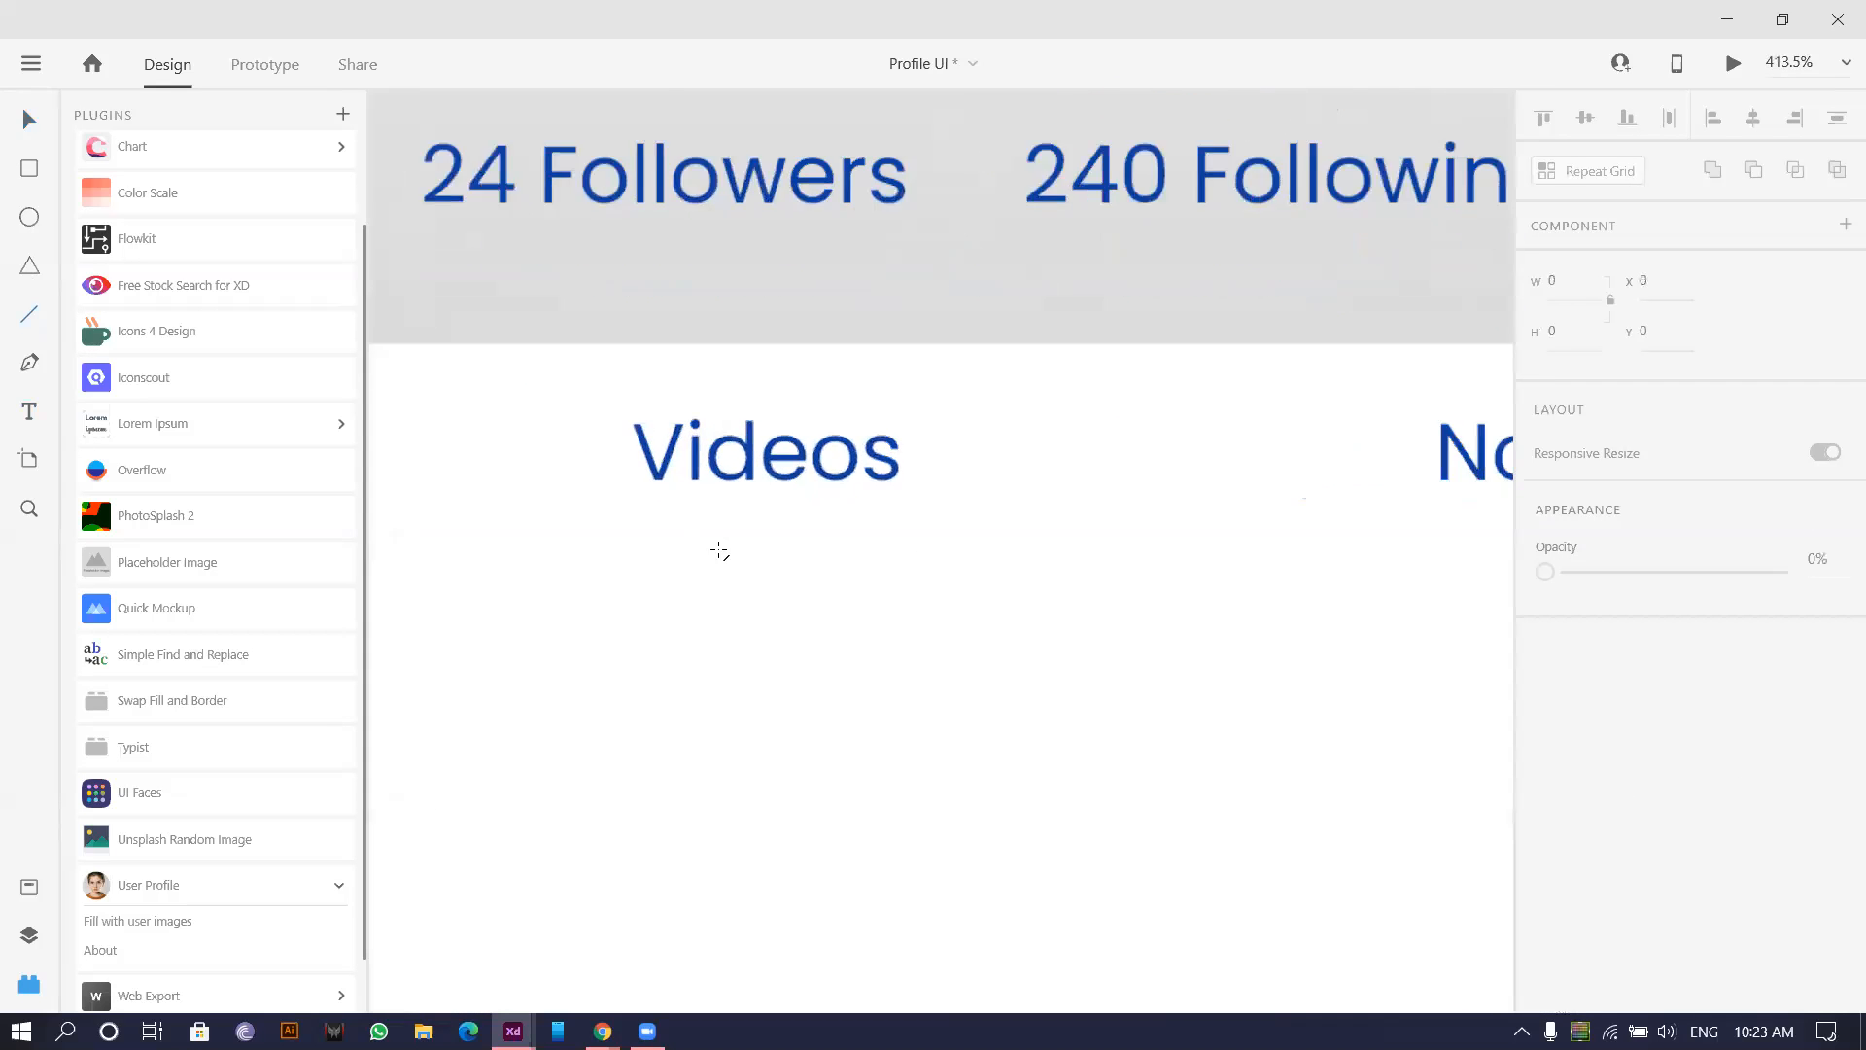
pyautogui.moveTo(565, 485); pyautogui.dragTo(840, 490)
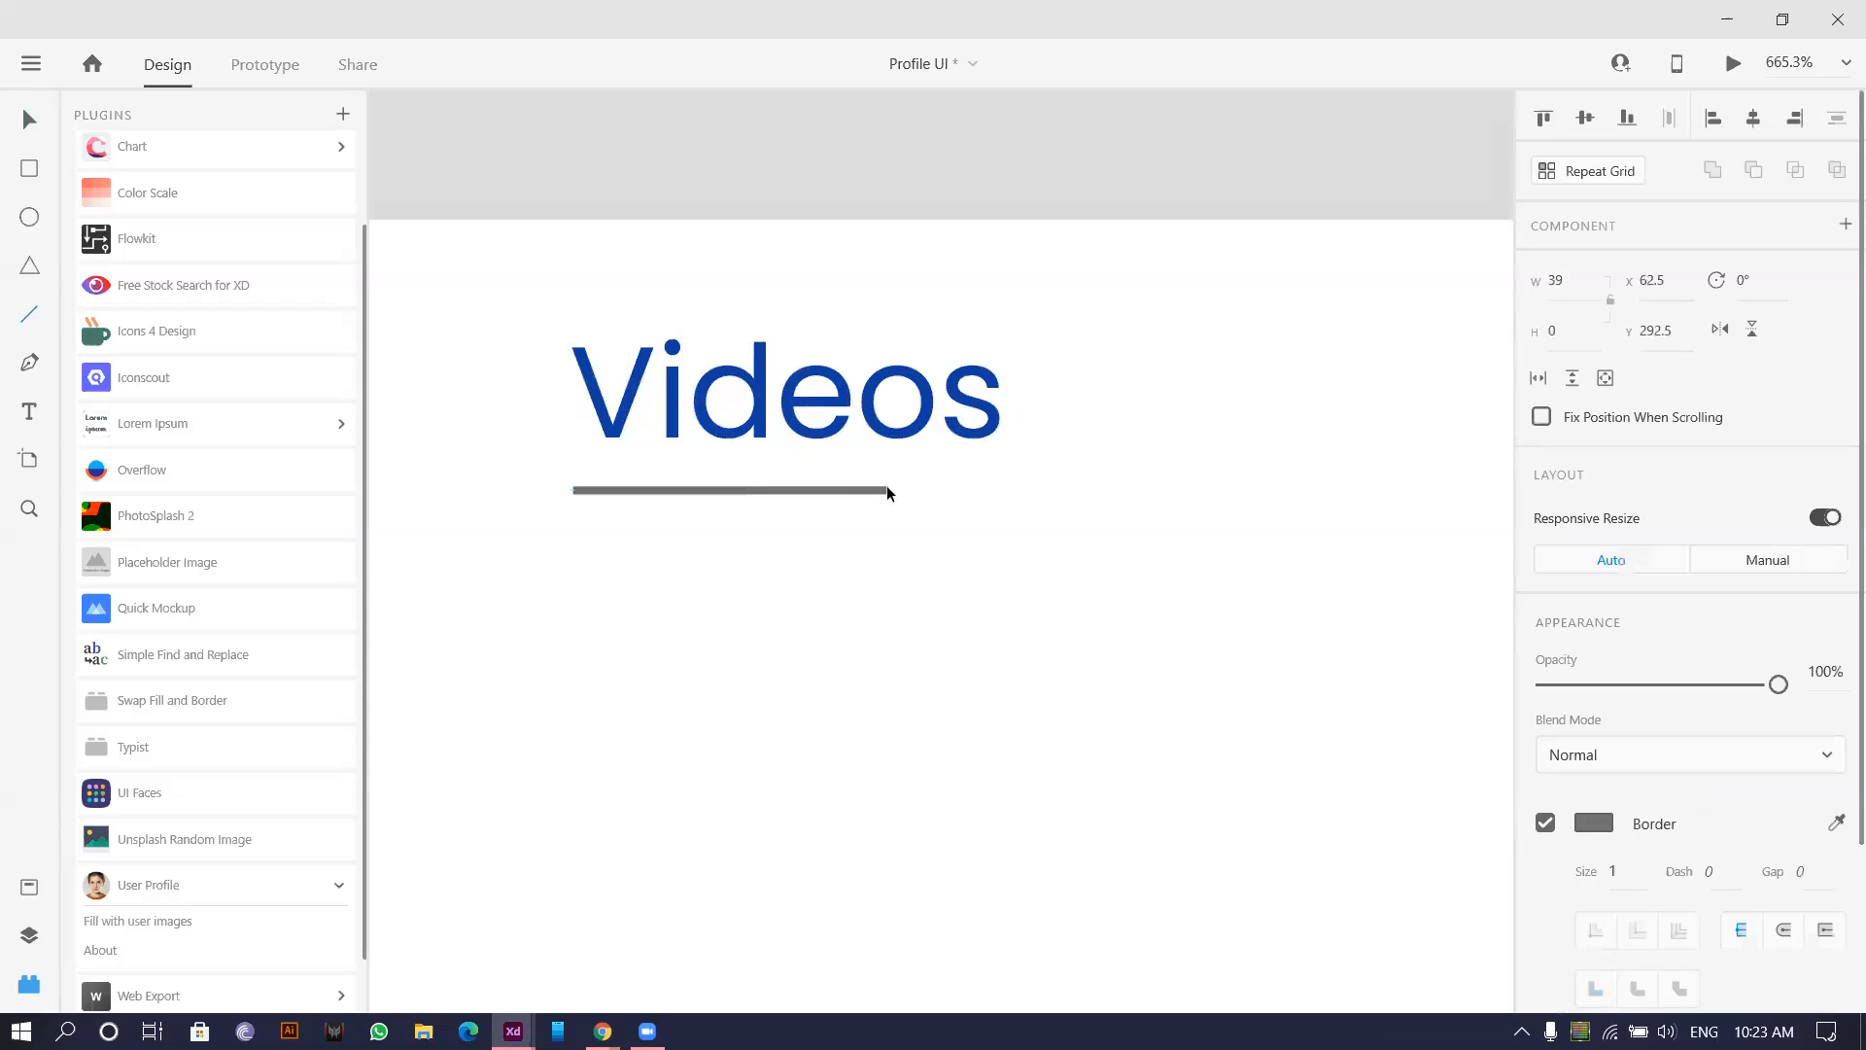
pyautogui.click(1837, 824)
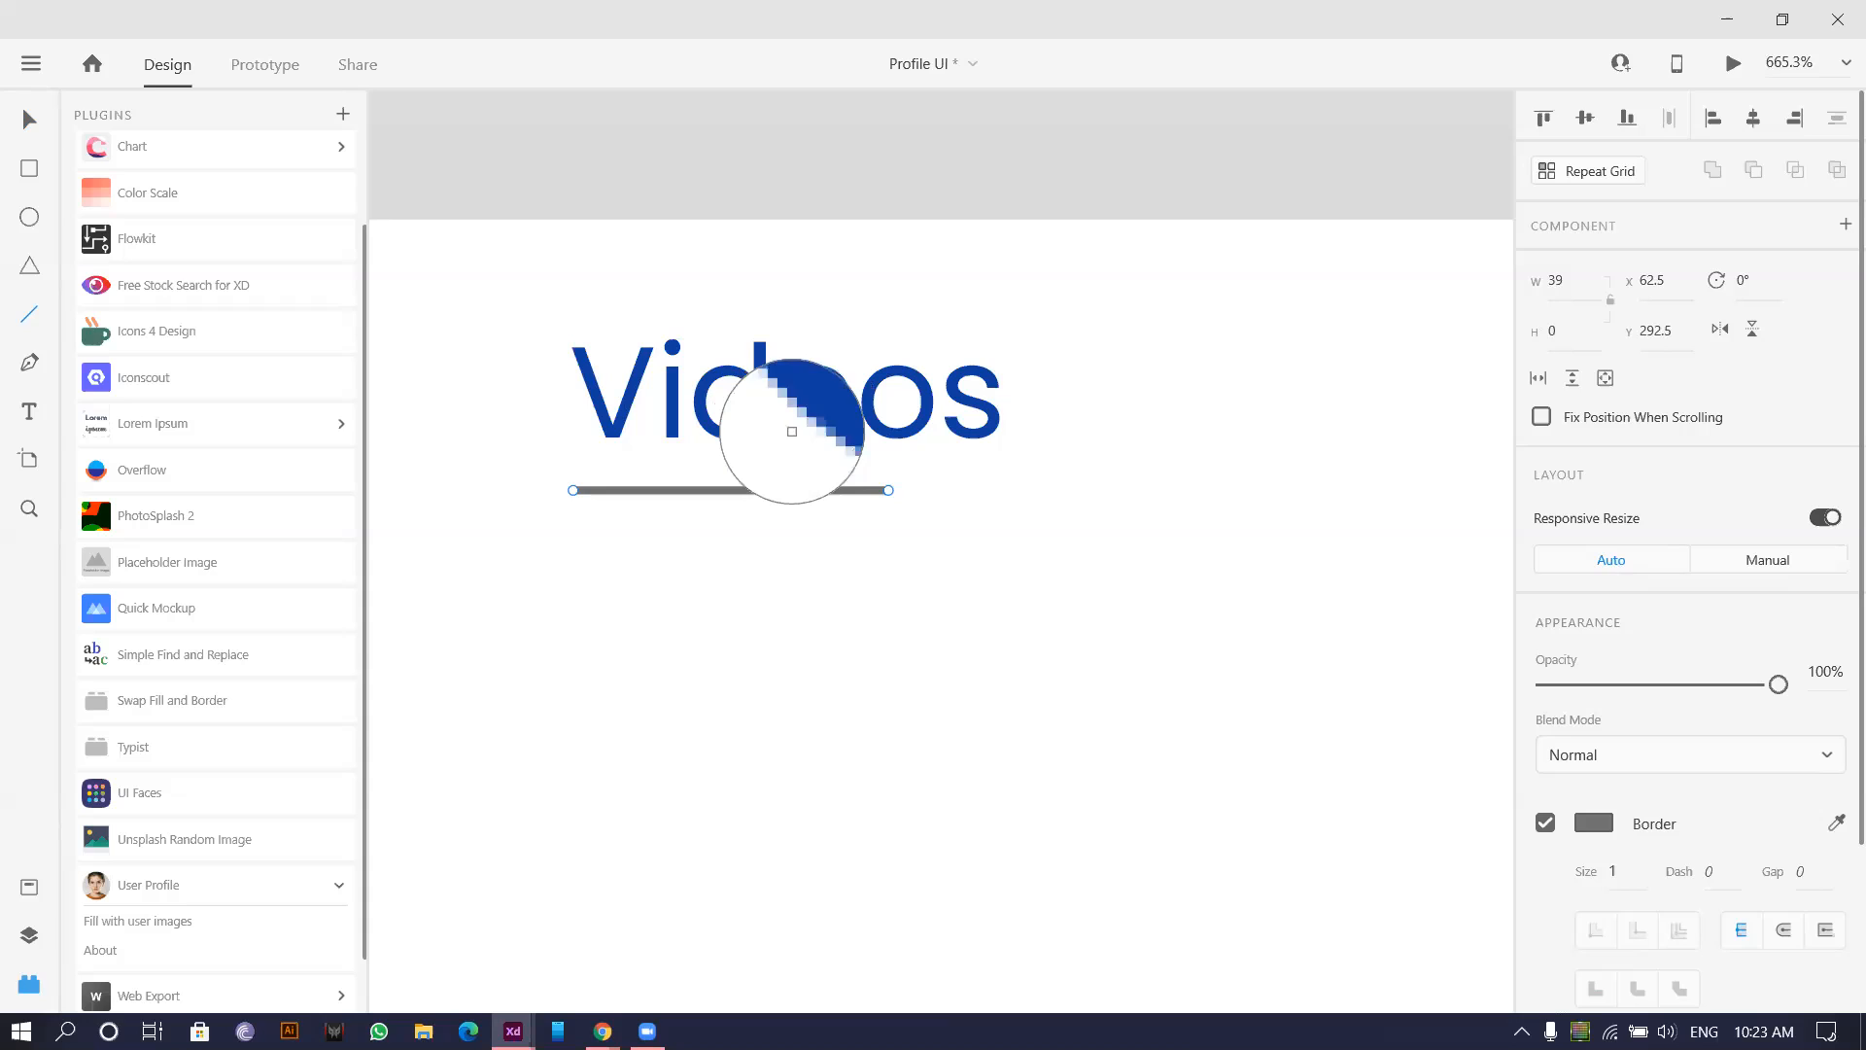
pyautogui.click(792, 431)
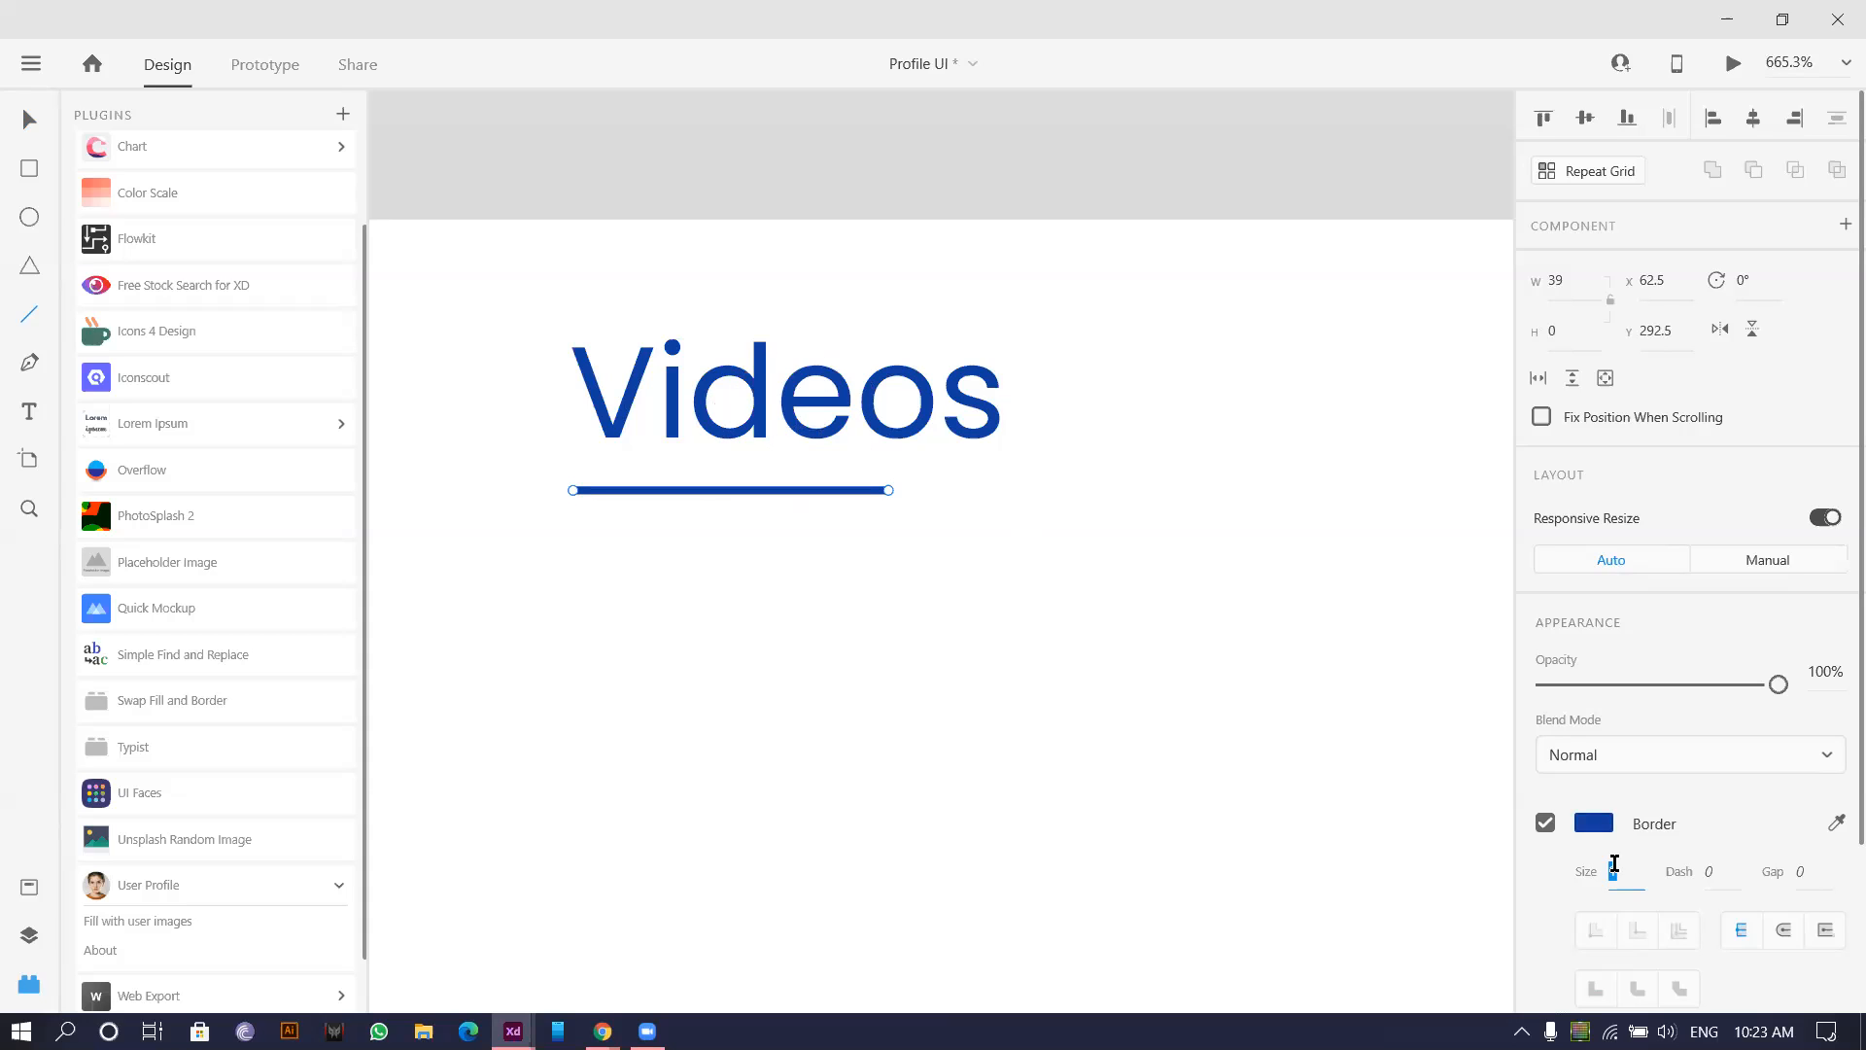
pyautogui.write('2')
pyautogui.press('Return')
pyautogui.click(1786, 930)
# Pull in the underline's right end to shorten it, then select the Videos label.
pyautogui.click(30, 120)
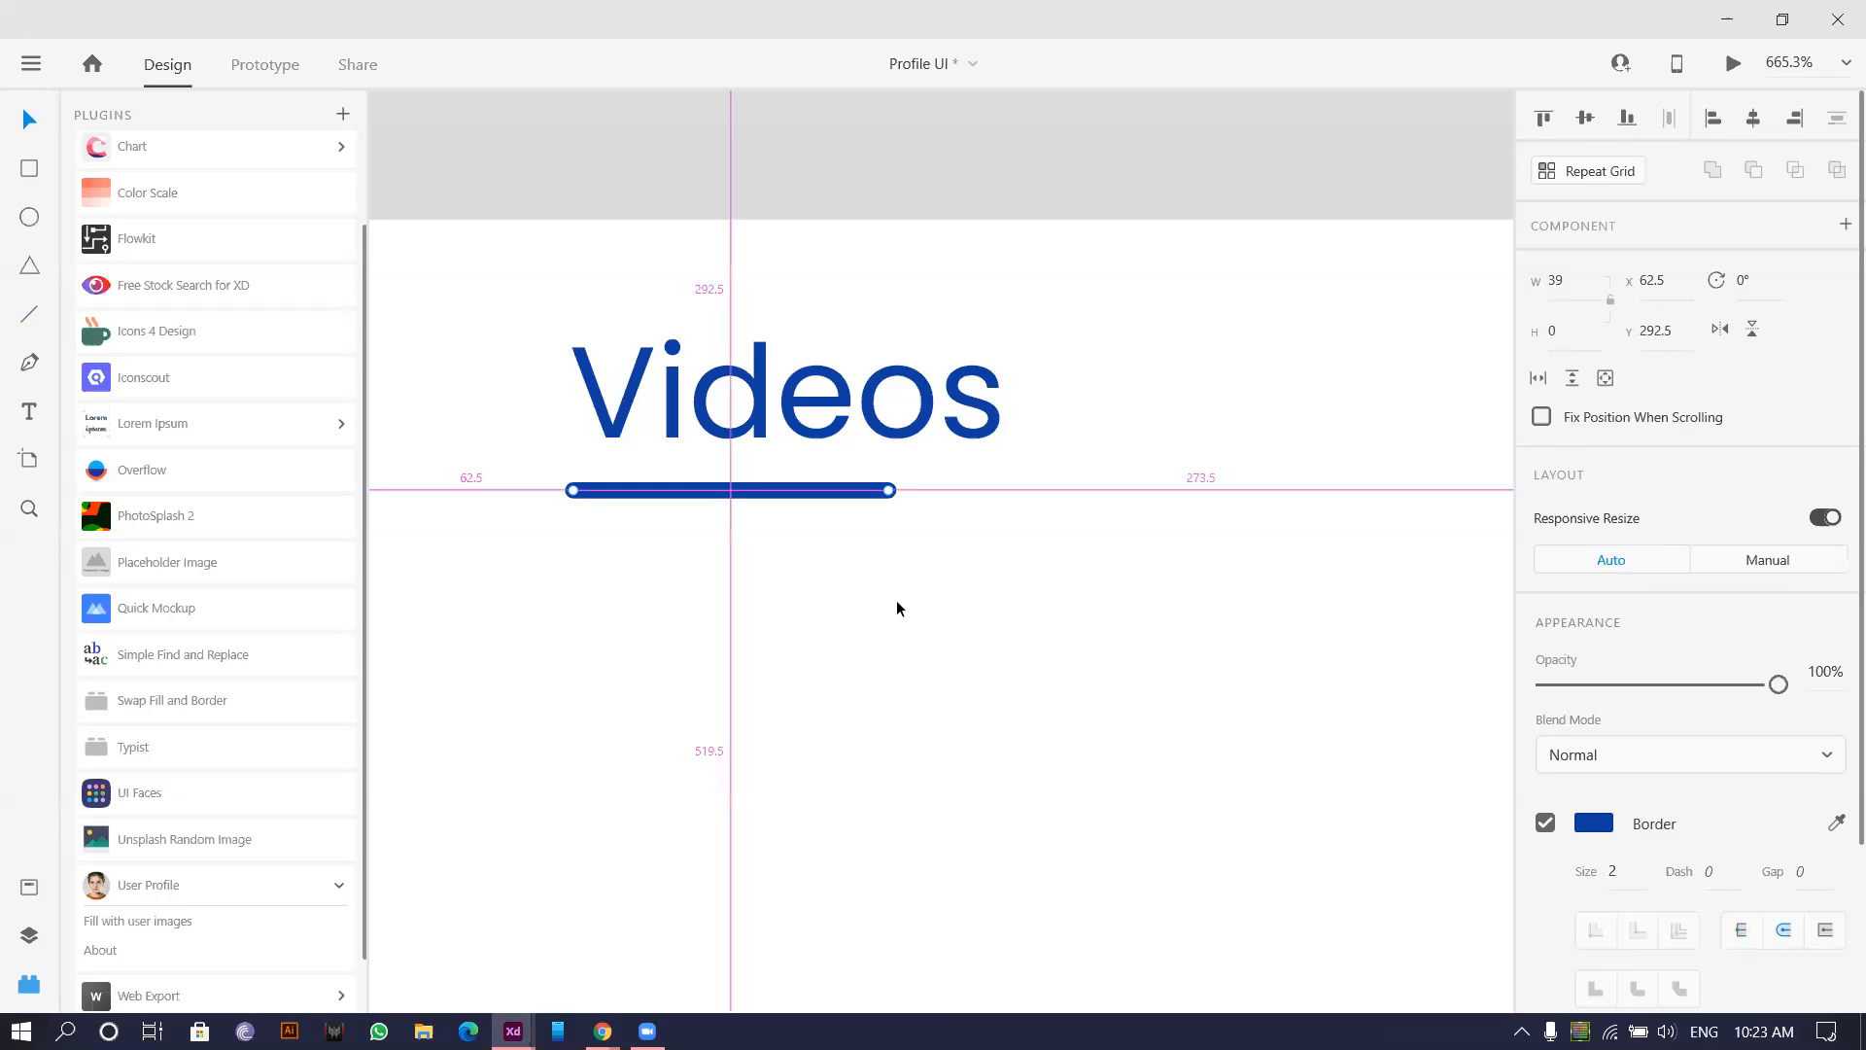
pyautogui.click(897, 599)
pyautogui.scroll(-7, 897, 599)
pyautogui.moveTo(1114, 571); pyautogui.dragTo(1024, 546)
pyautogui.scroll(-3, 1024, 546)
pyautogui.moveTo(1113, 590); pyautogui.dragTo(875, 556)
pyautogui.scroll(-1, 714, 569)
pyautogui.scroll(8, 739, 535)
pyautogui.click(770, 495)
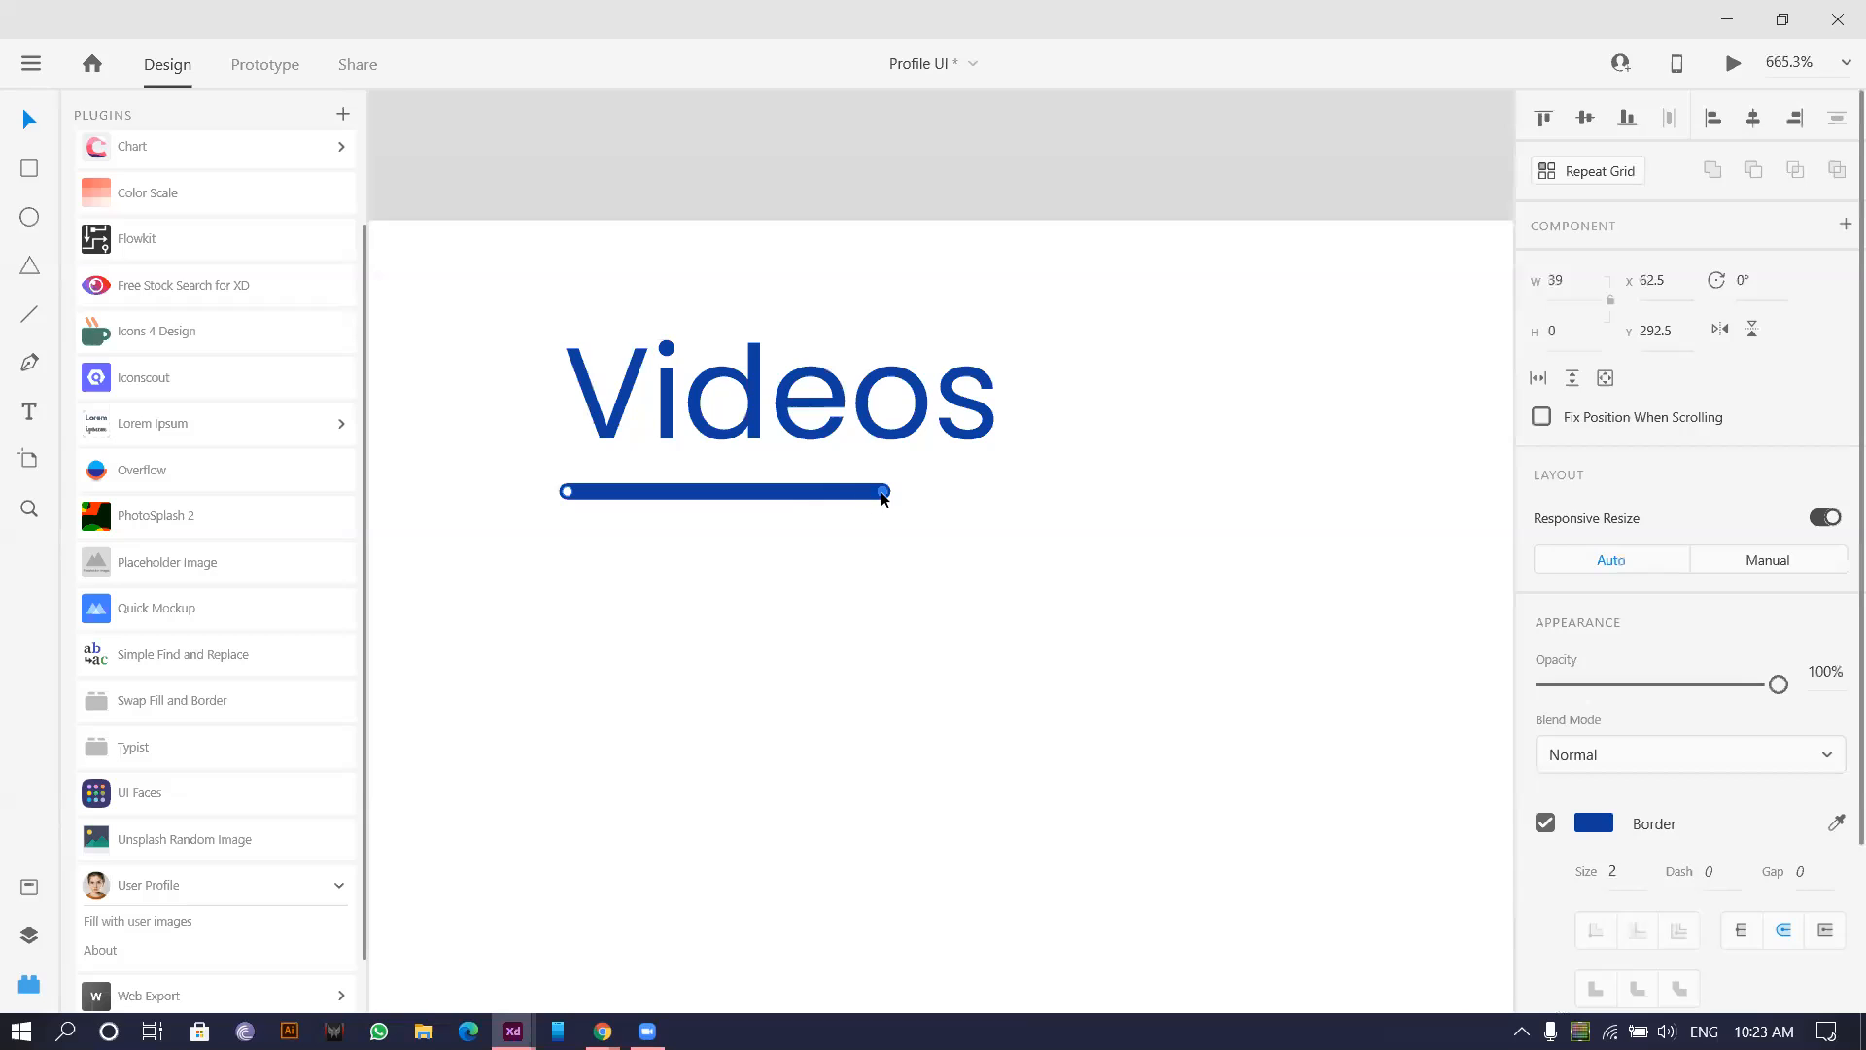
pyautogui.moveTo(880, 492); pyautogui.dragTo(805, 494)
pyautogui.click(957, 604)
pyautogui.scroll(-4, 892, 540)
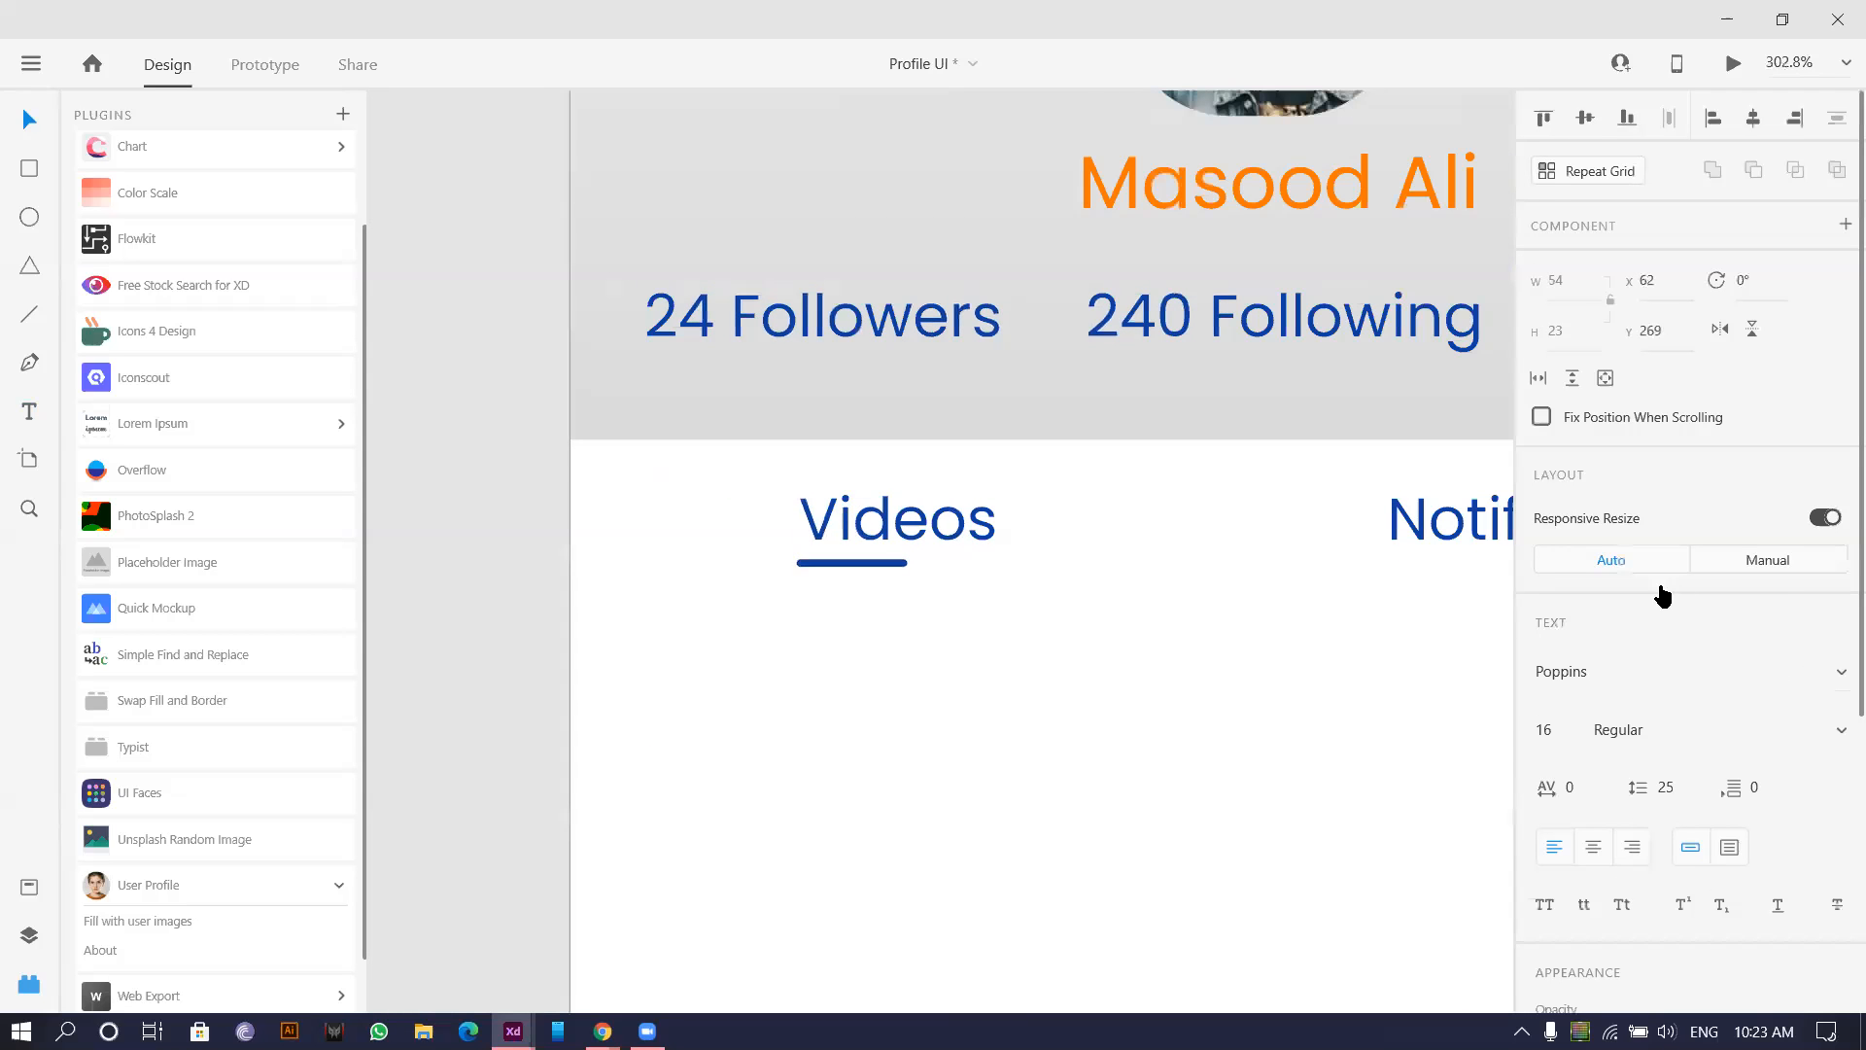
# Try Bold on the Videos label and set the Notification label to Light weight.
pyautogui.click(1708, 737)
pyautogui.write('Bold')
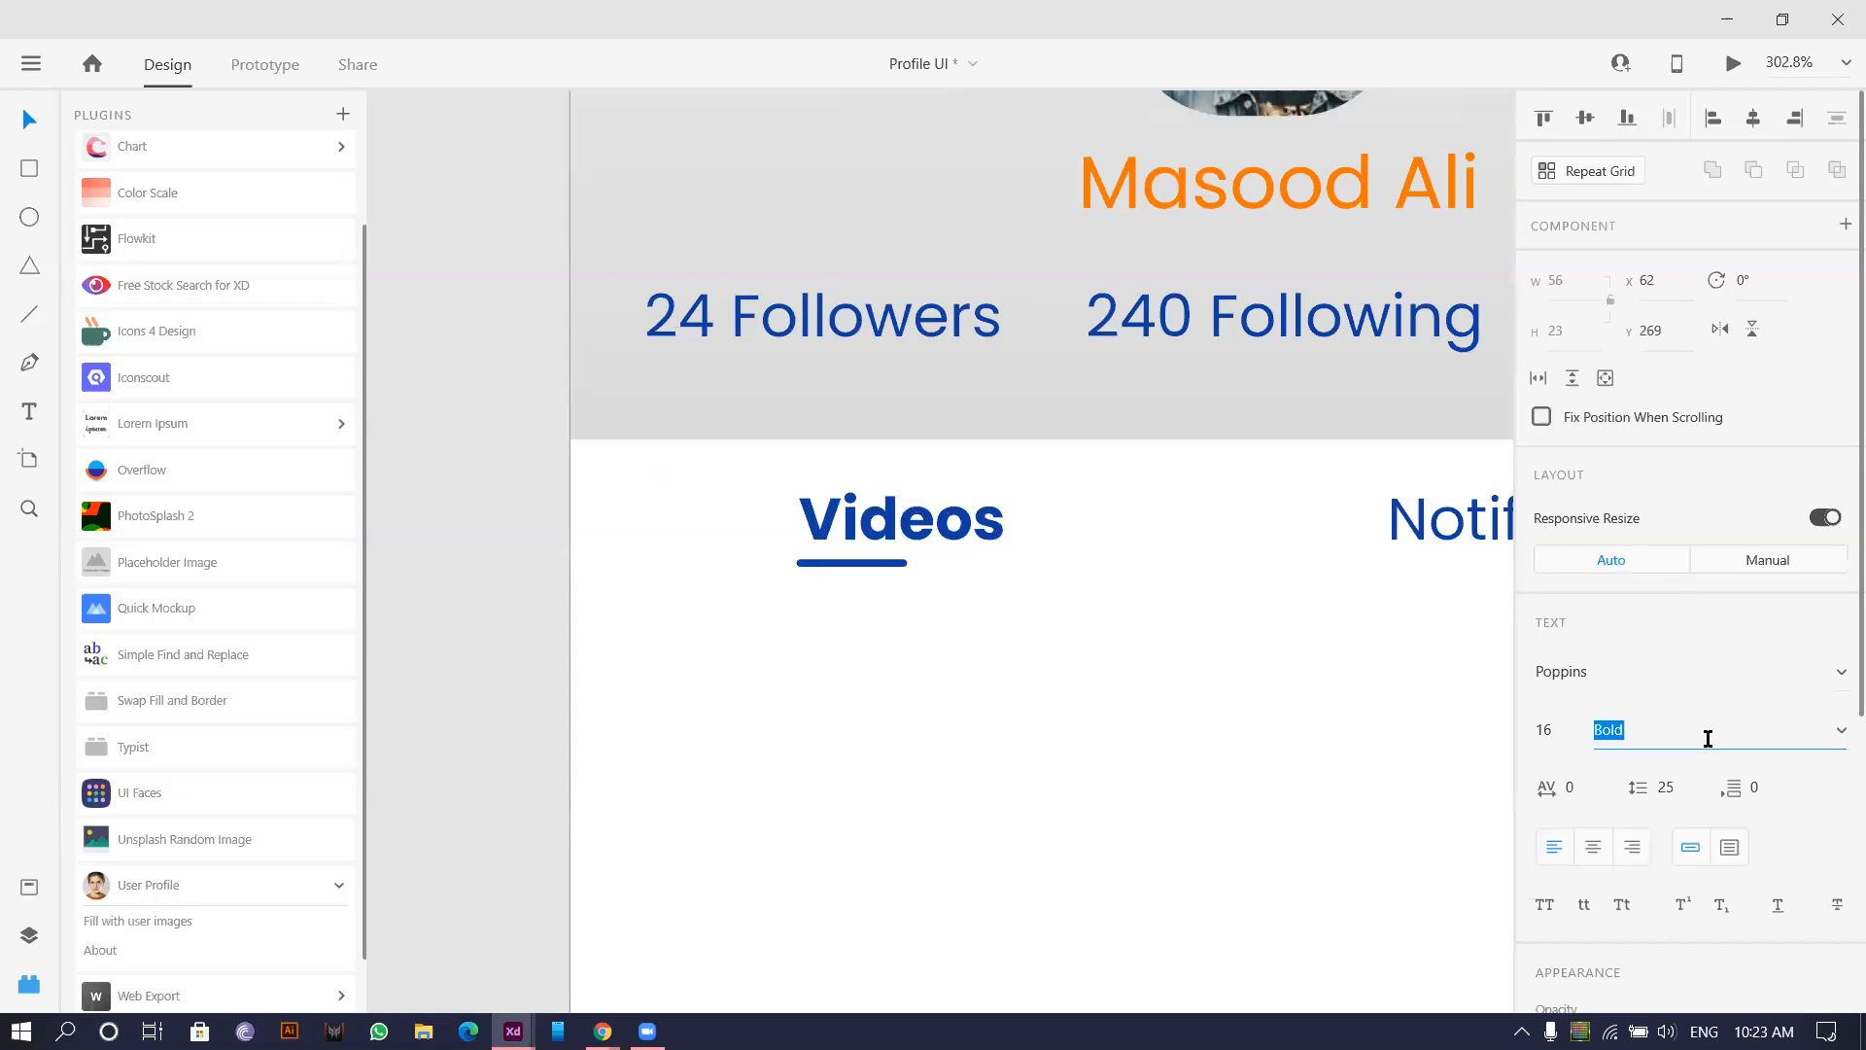
pyautogui.click(1476, 685)
pyautogui.scroll(-4, 807, 616)
pyautogui.scroll(3, 1017, 599)
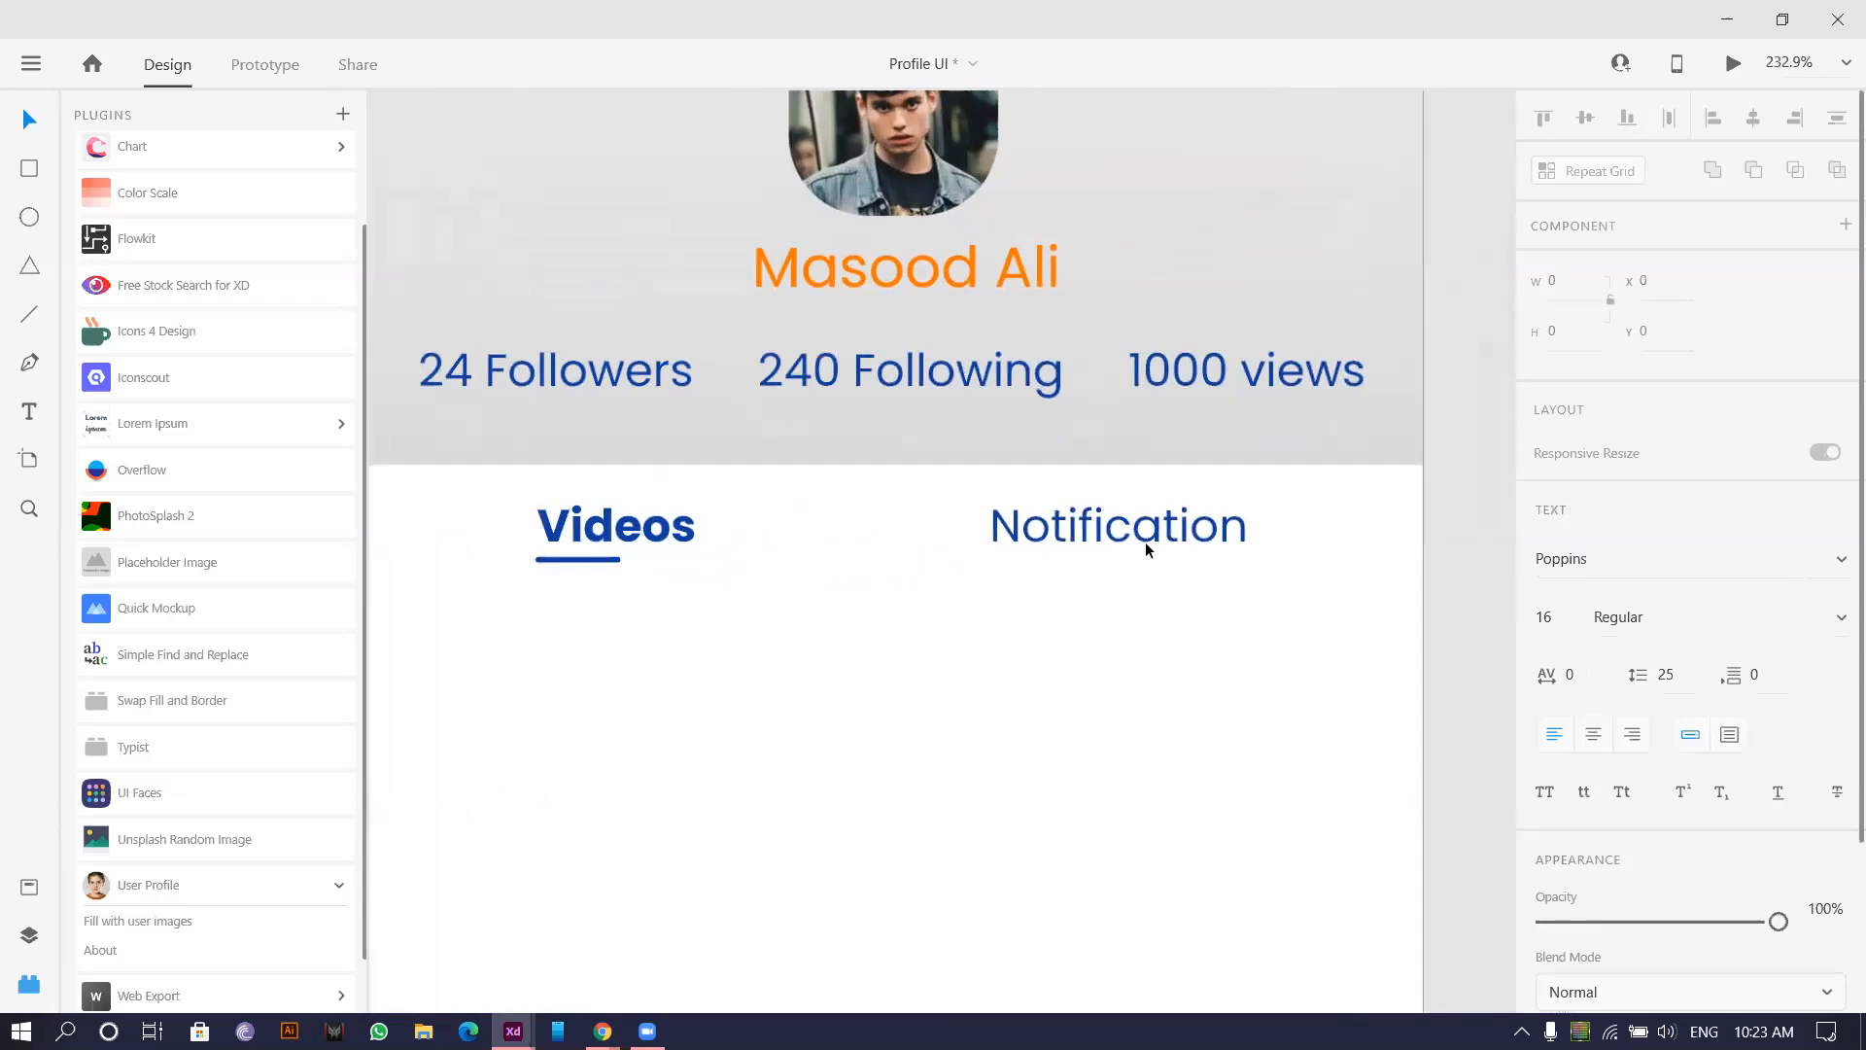
pyautogui.click(1145, 541)
pyautogui.click(1609, 730)
pyautogui.write('Light')
# Restore the Videos label's font weight to Regular.
pyautogui.click(694, 530)
pyautogui.click(1650, 728)
pyautogui.press('Return')
pyautogui.click(825, 634)
pyautogui.scroll(-2, 825, 634)
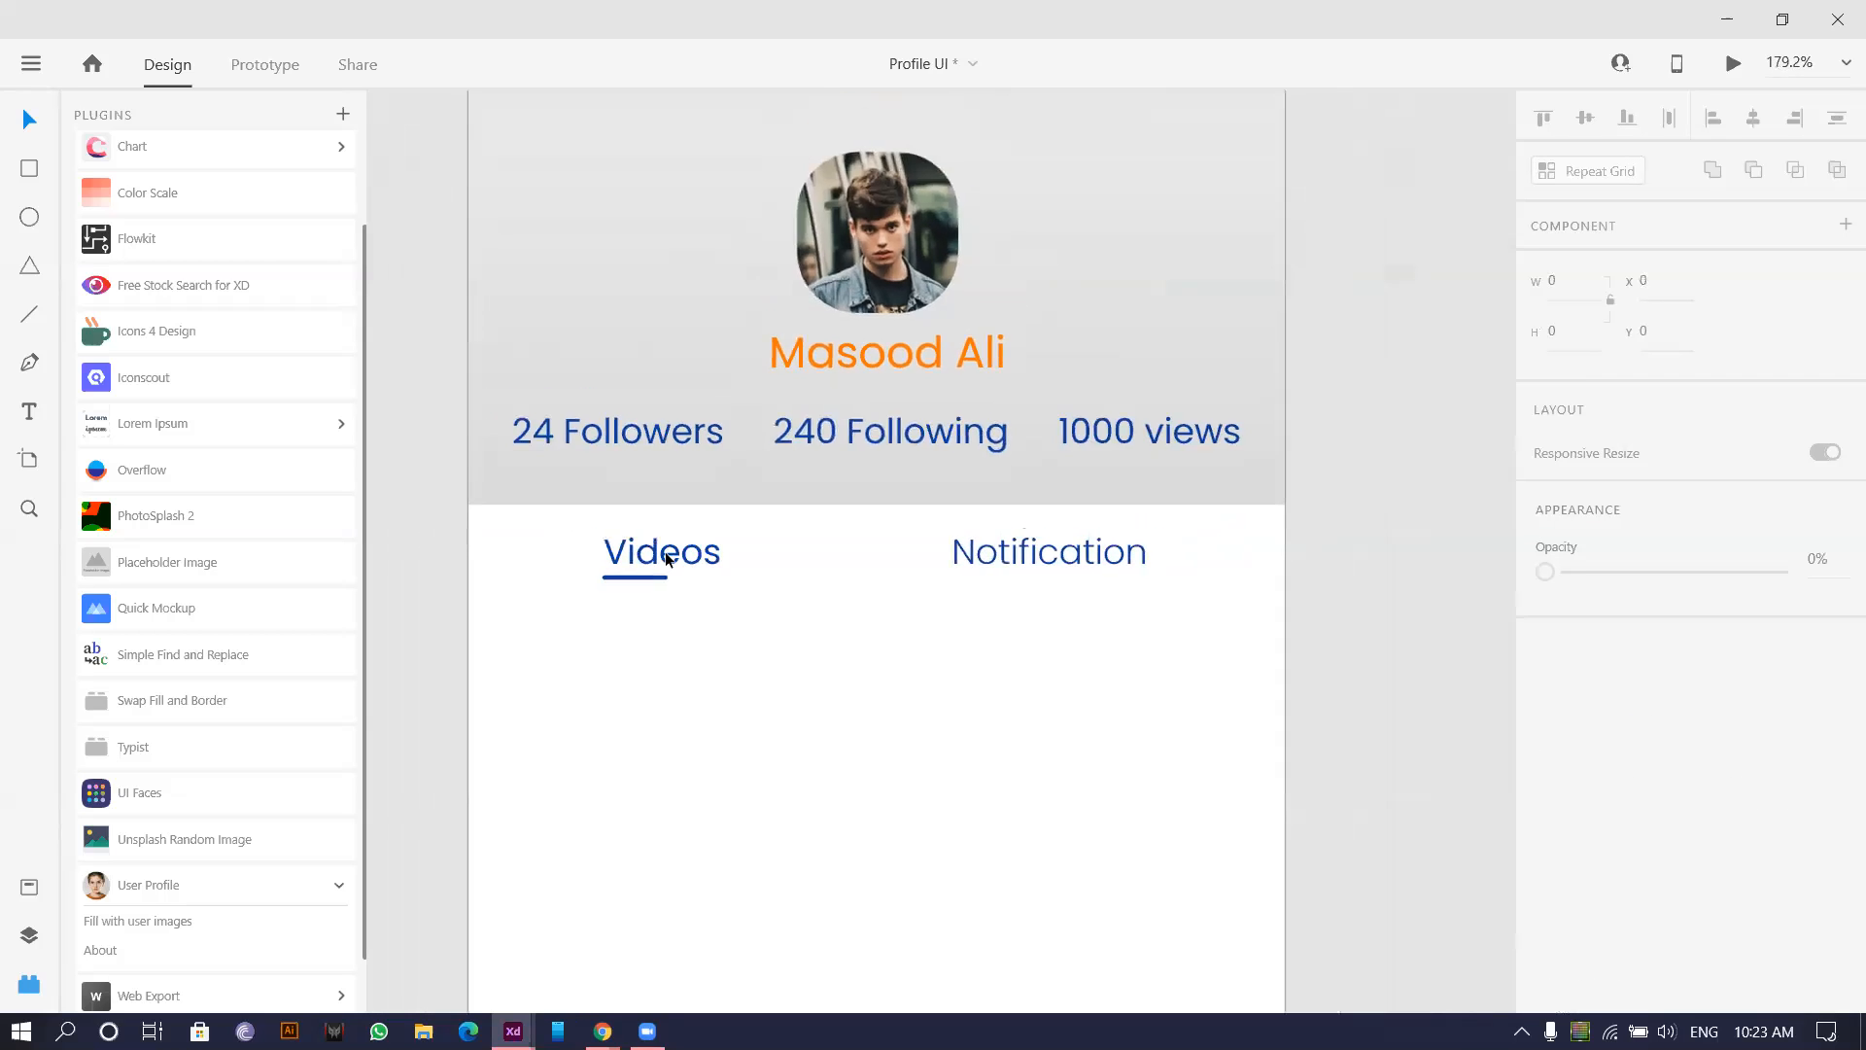
pyautogui.scroll(2, 667, 559)
pyautogui.scroll(-2, 847, 552)
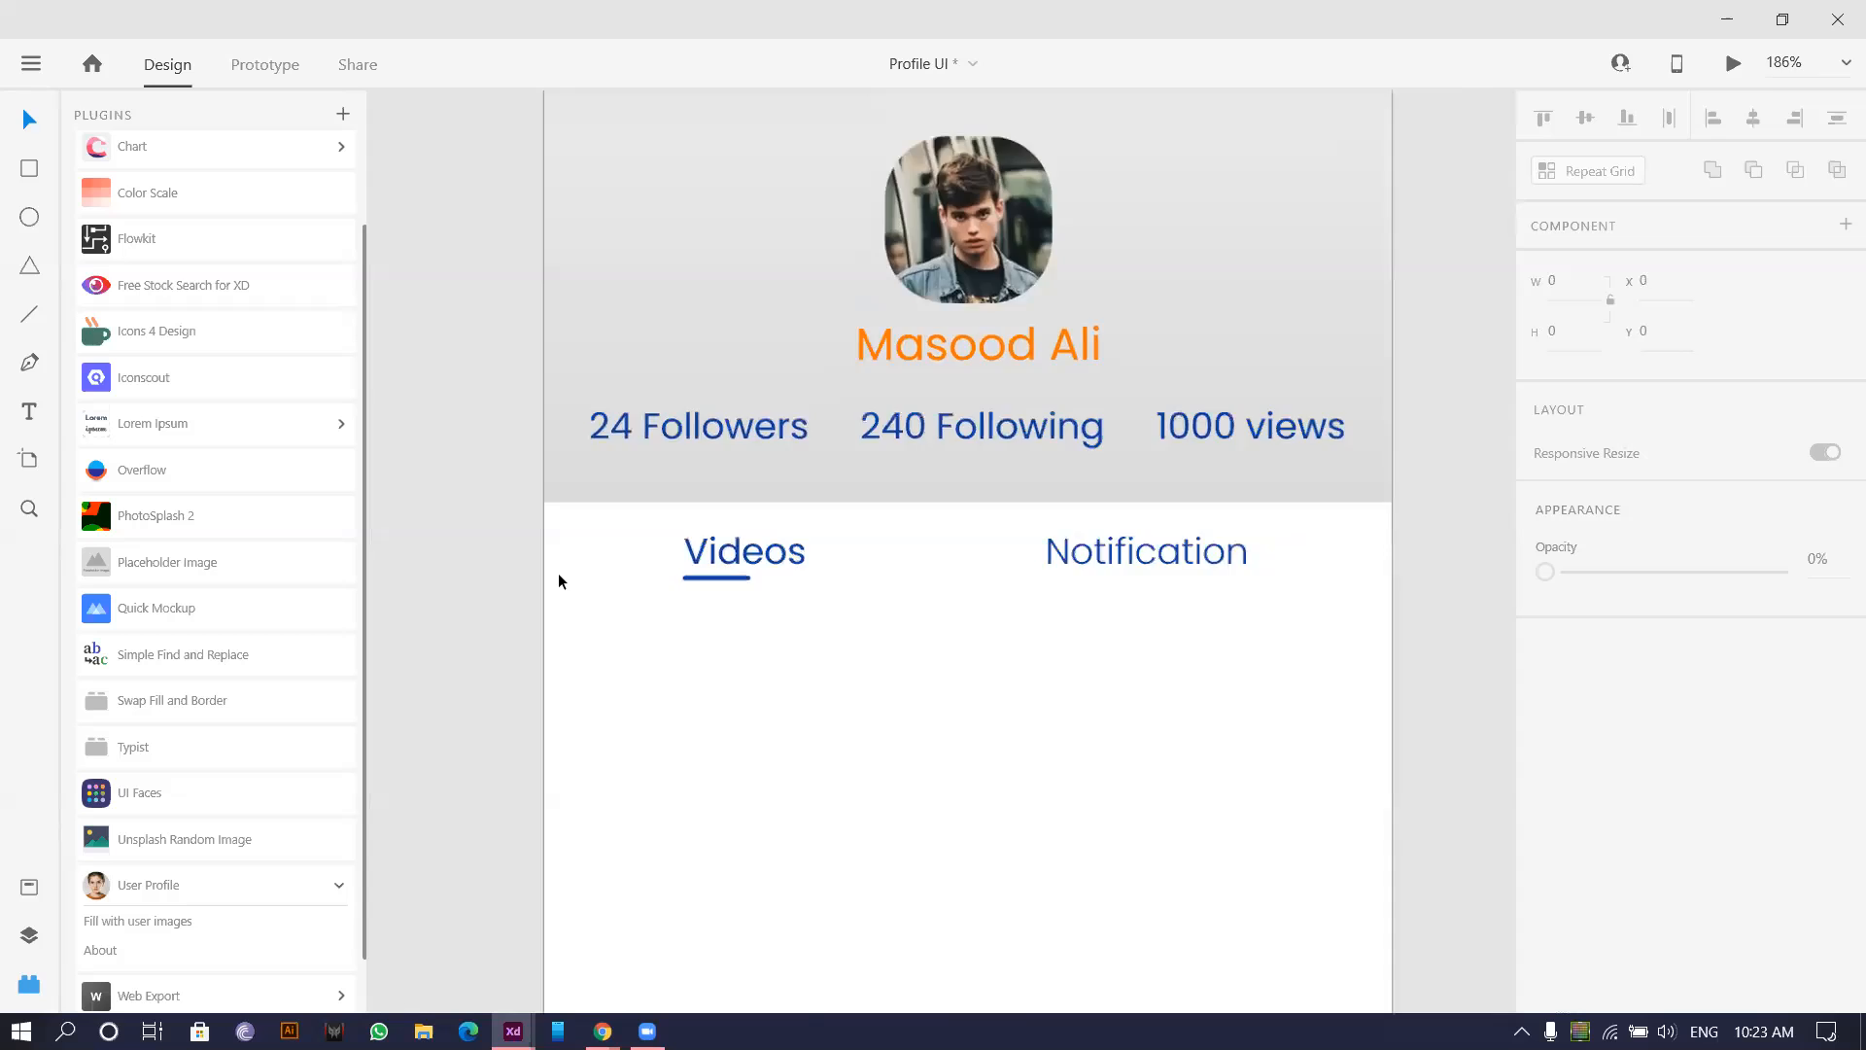
pyautogui.scroll(3, 558, 581)
pyautogui.scroll(-5, 720, 687)
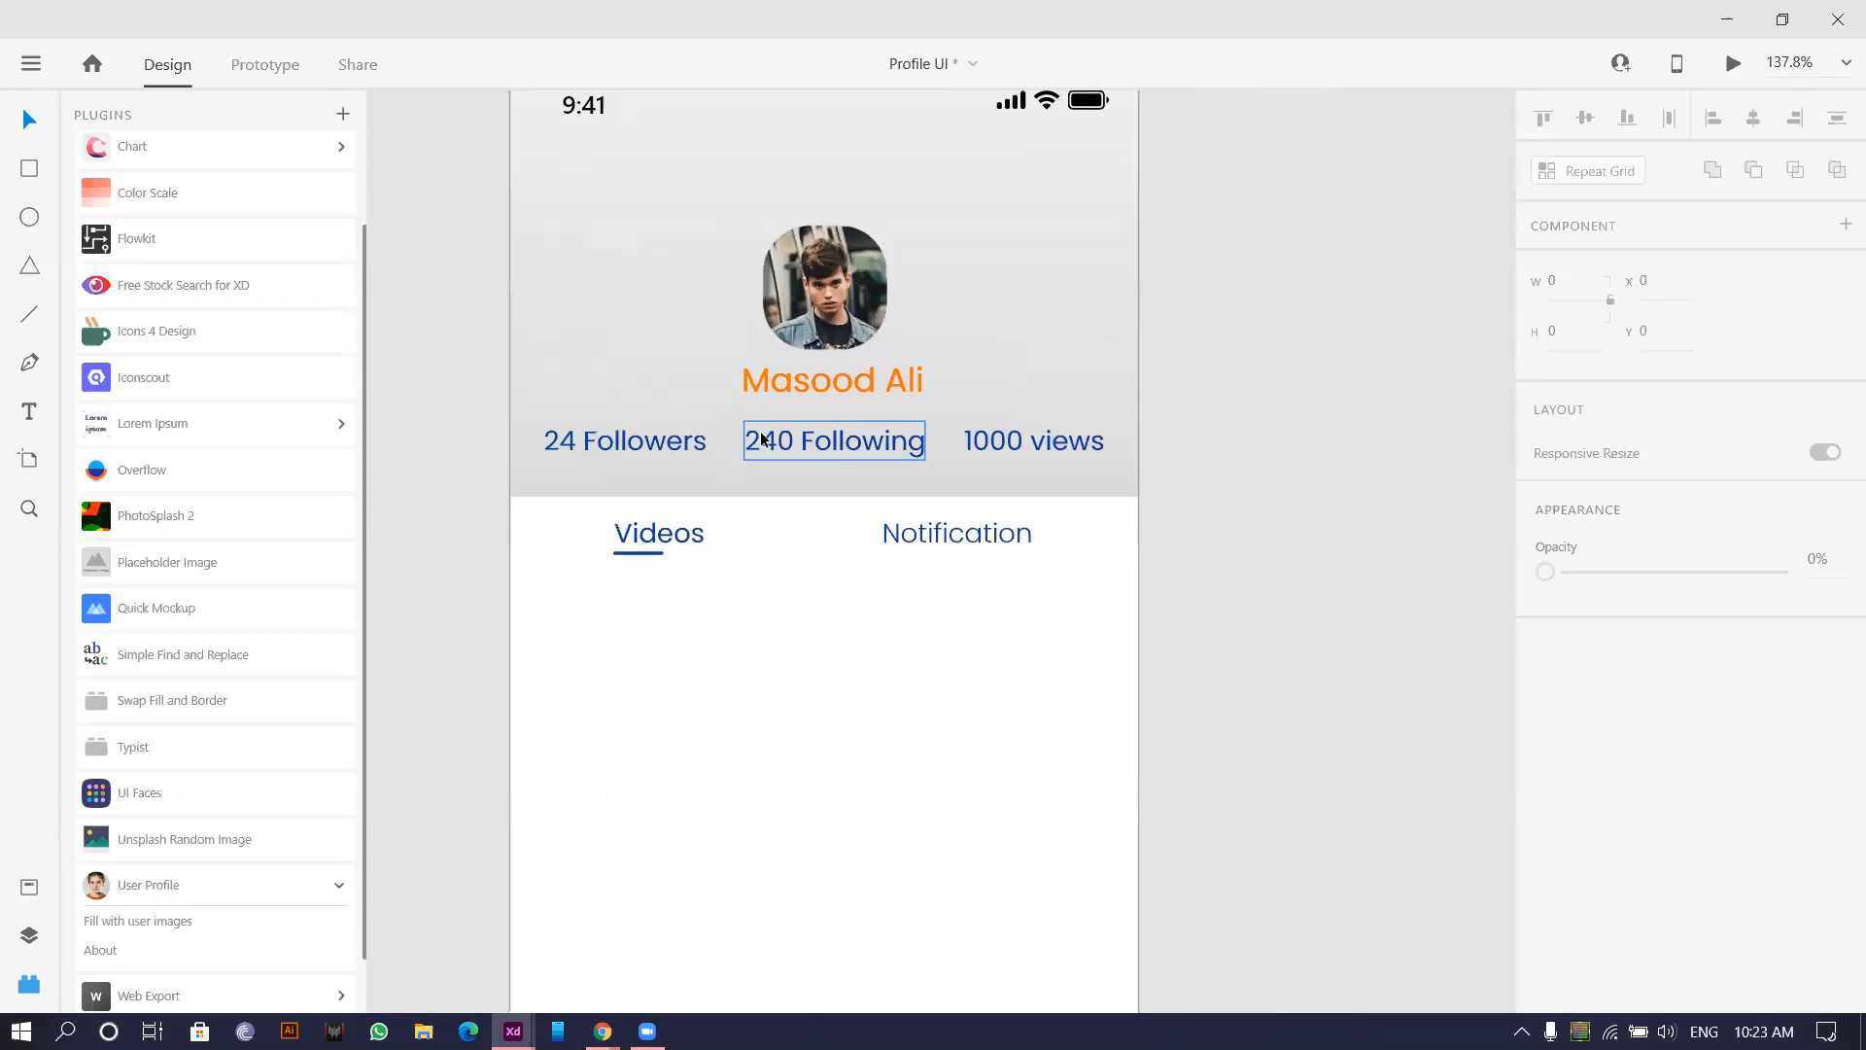
# Drop the 24 Followers, 240 Following and 1000 views stats to size 14 and nudge them right.
pyautogui.click(763, 440)
pyautogui.keyDown('shift'); pyautogui.click(550, 437); pyautogui.keyUp('shift')
pyautogui.keyDown('shift'); pyautogui.click(1030, 437); pyautogui.keyUp('shift')
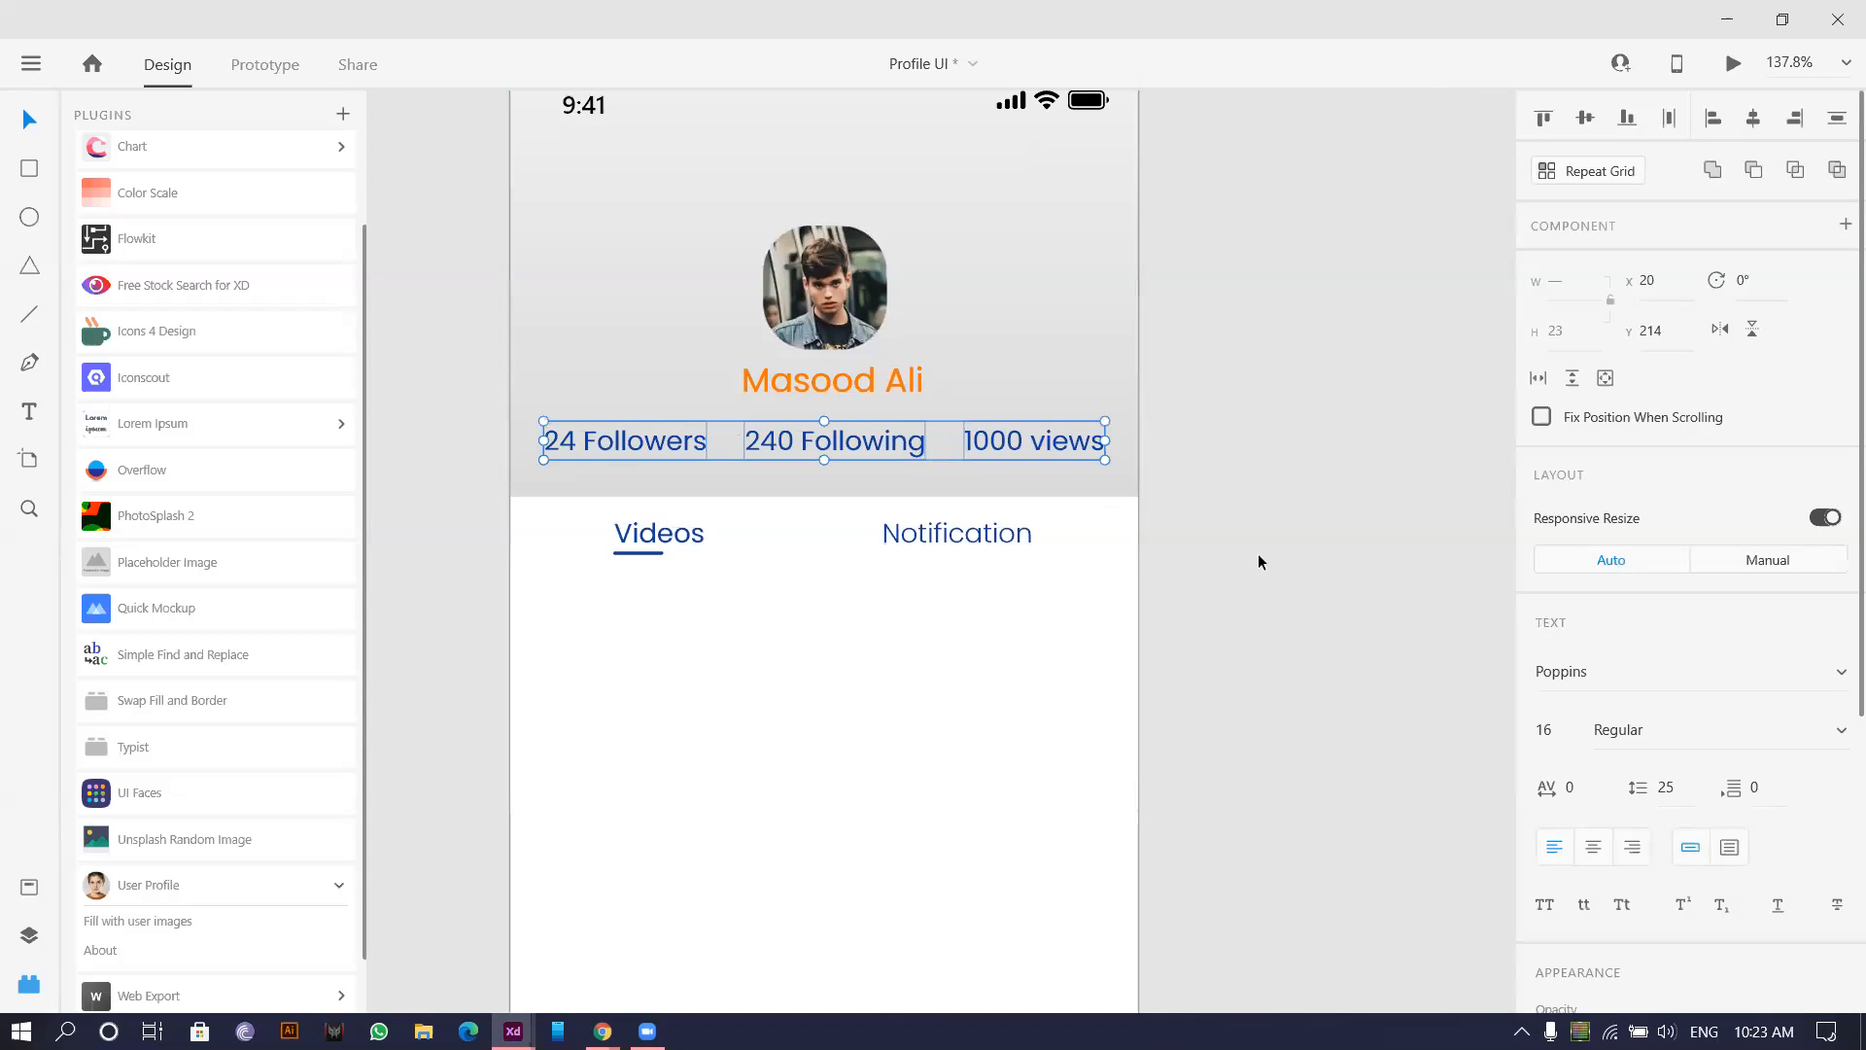
pyautogui.press('Down')
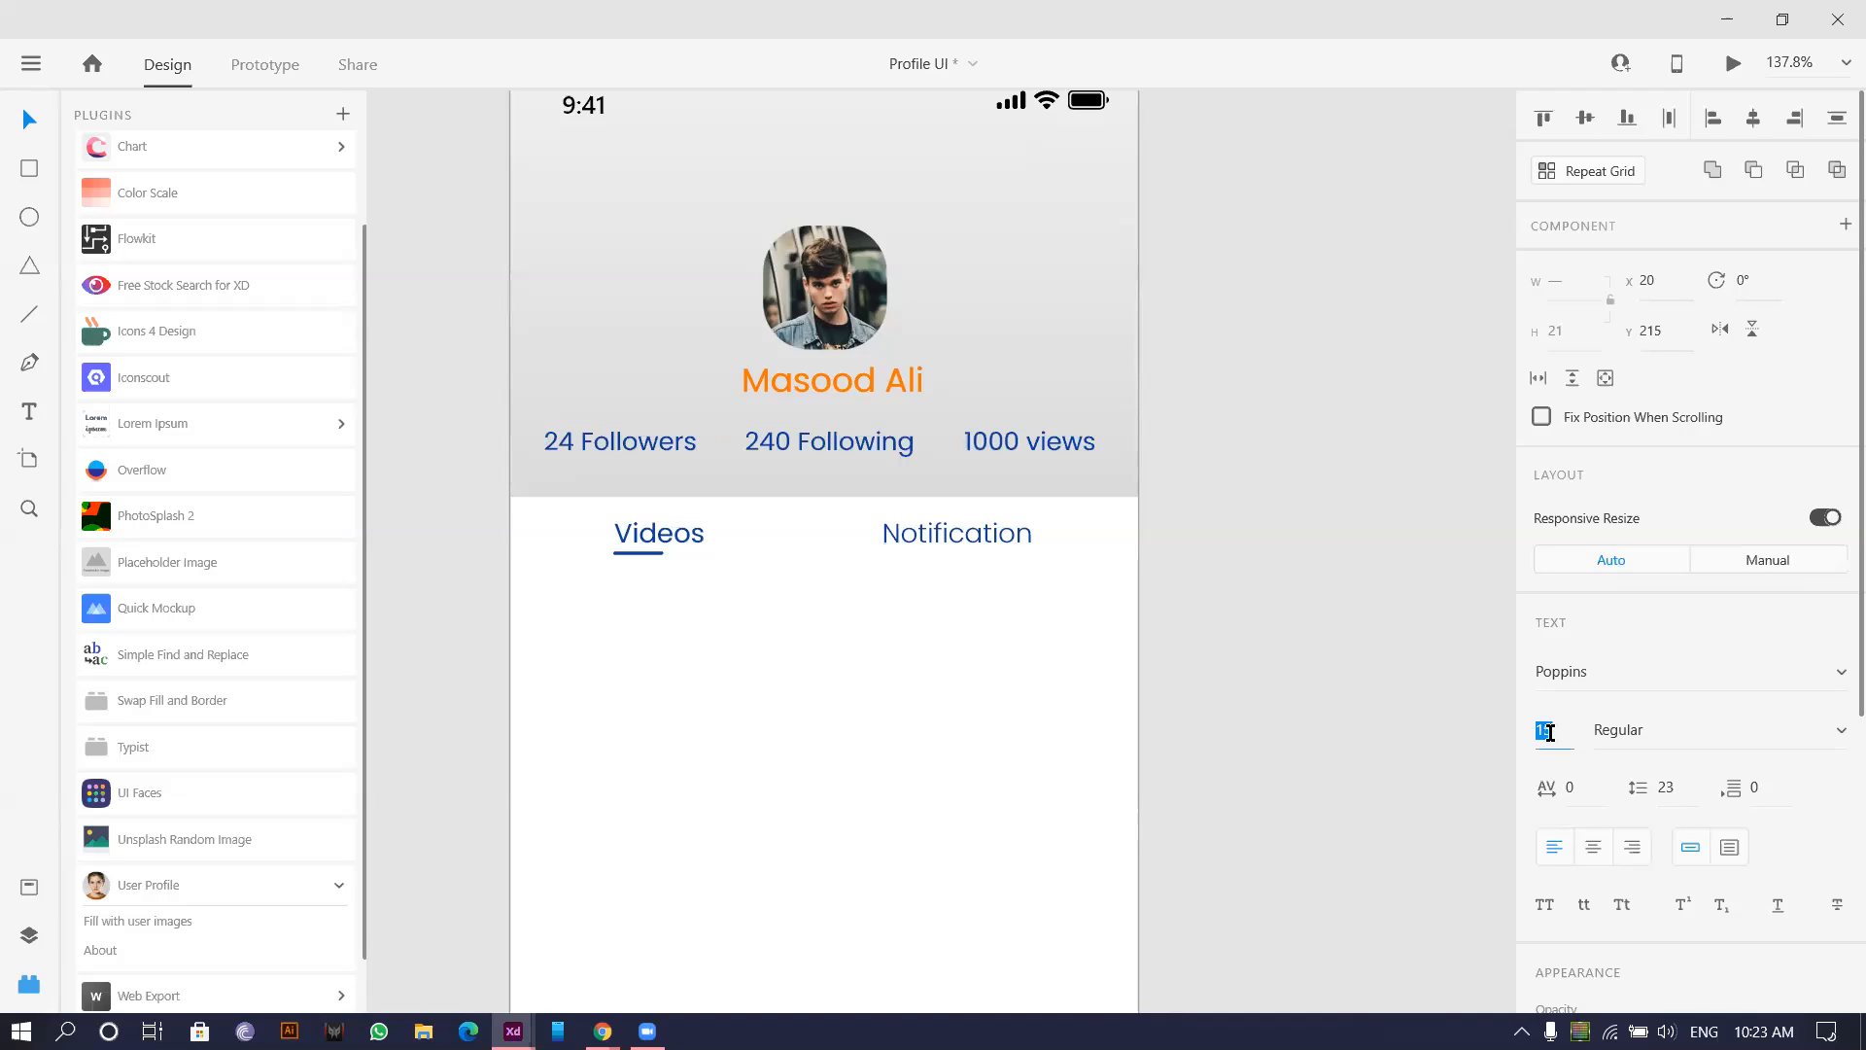
pyautogui.press('Down')
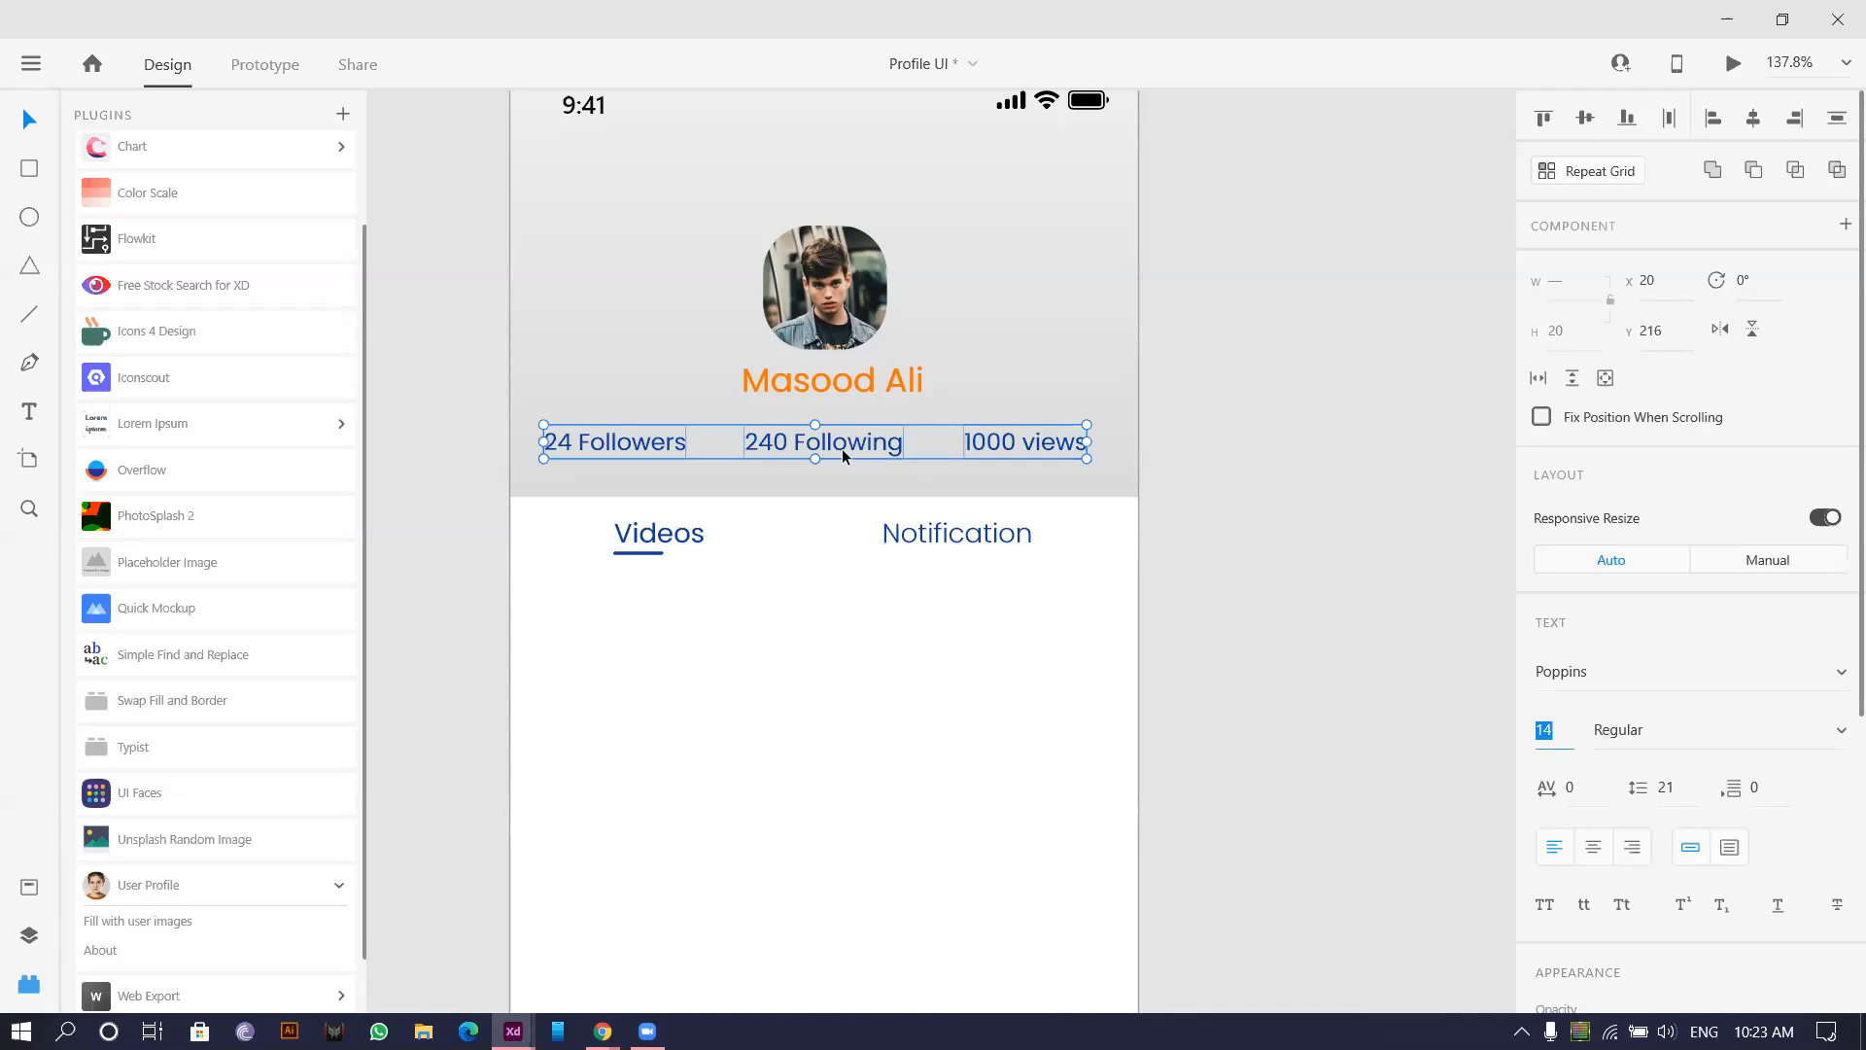
pyautogui.moveTo(844, 446); pyautogui.dragTo(853, 448)
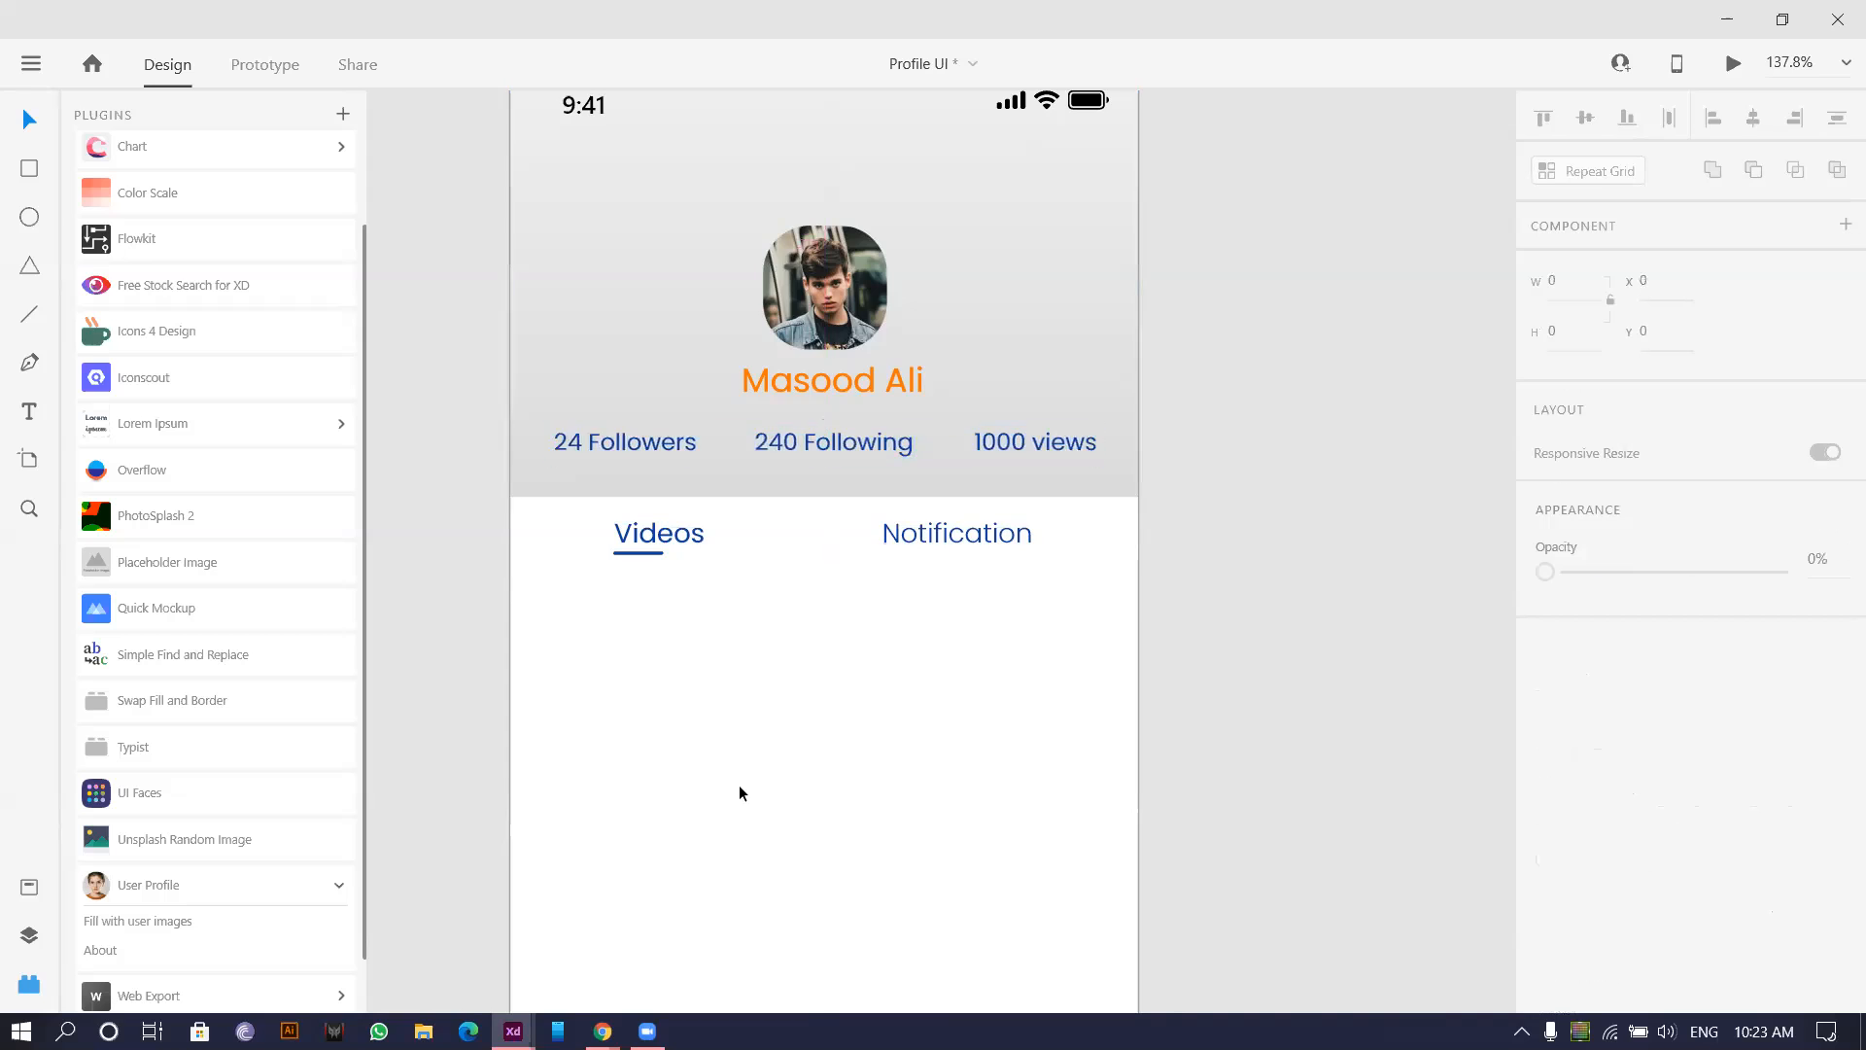
pyautogui.click(739, 784)
pyautogui.scroll(-3, 739, 784)
pyautogui.moveTo(770, 748); pyautogui.dragTo(667, 595)
pyautogui.scroll(3, 729, 680)
pyautogui.scroll(-1, 666, 595)
pyautogui.scroll(-3, 735, 622)
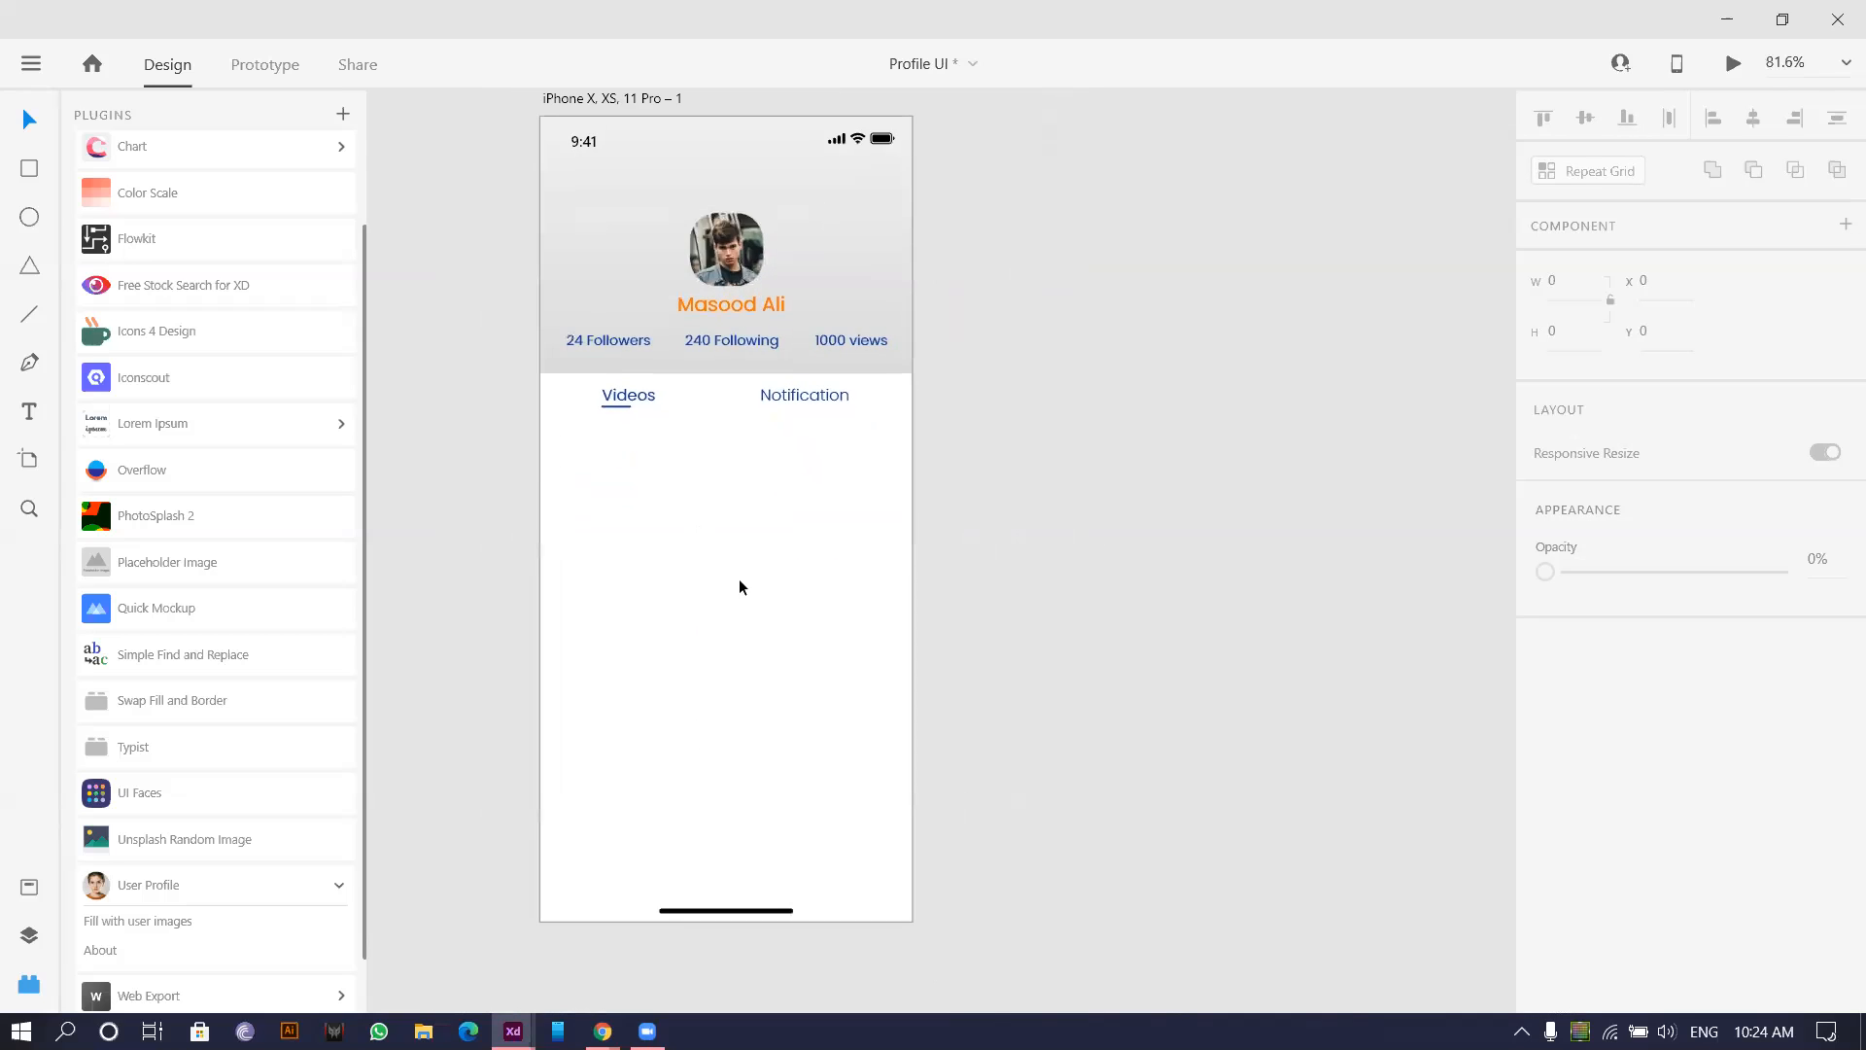
# Draw a tall card below the Videos tab with corner radius 5.
pyautogui.click(29, 170)
pyautogui.scroll(5, 554, 425)
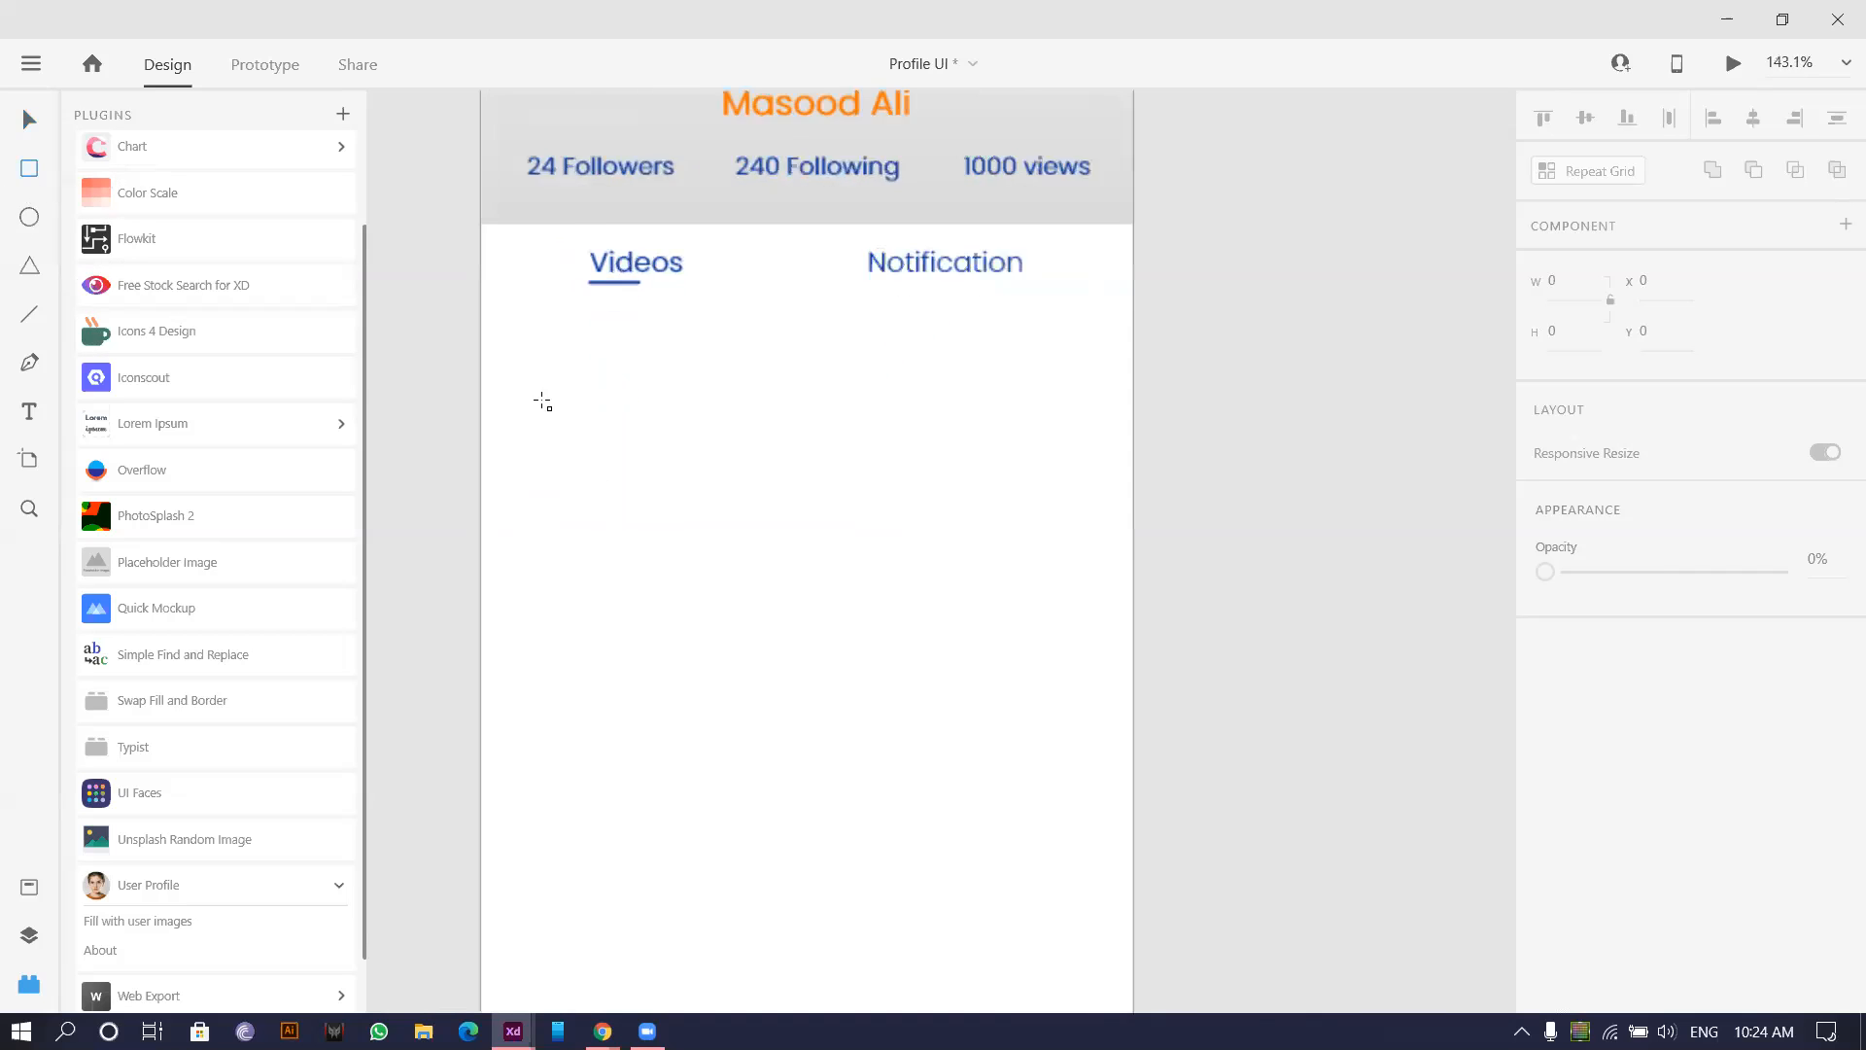
pyautogui.moveTo(466, 247)
pyautogui.mouseDown()
pyautogui.moveTo(787, 733)
pyautogui.moveTo(776, 711)
pyautogui.mouseUp()
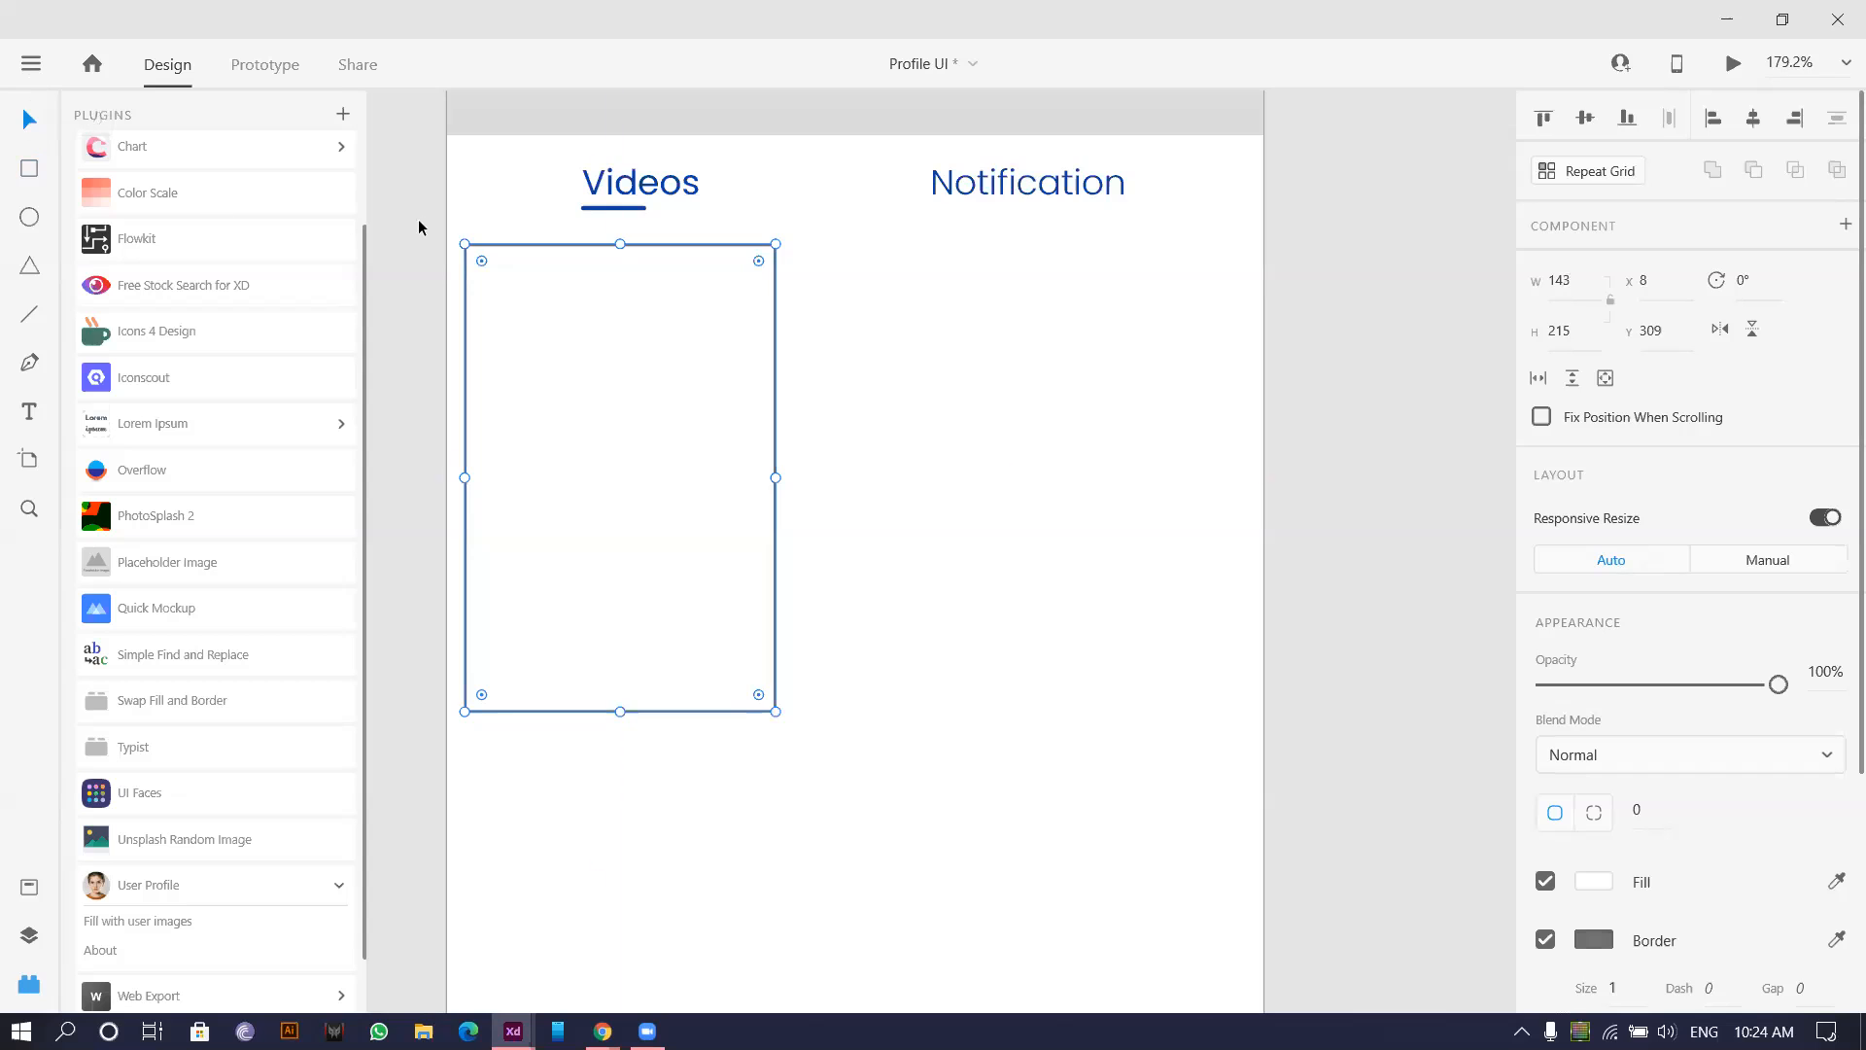
pyautogui.scroll(4, 424, 220)
pyautogui.moveTo(537, 300); pyautogui.dragTo(528, 289)
pyautogui.scroll(-4, 528, 288)
pyautogui.moveTo(975, 450); pyautogui.dragTo(914, 373)
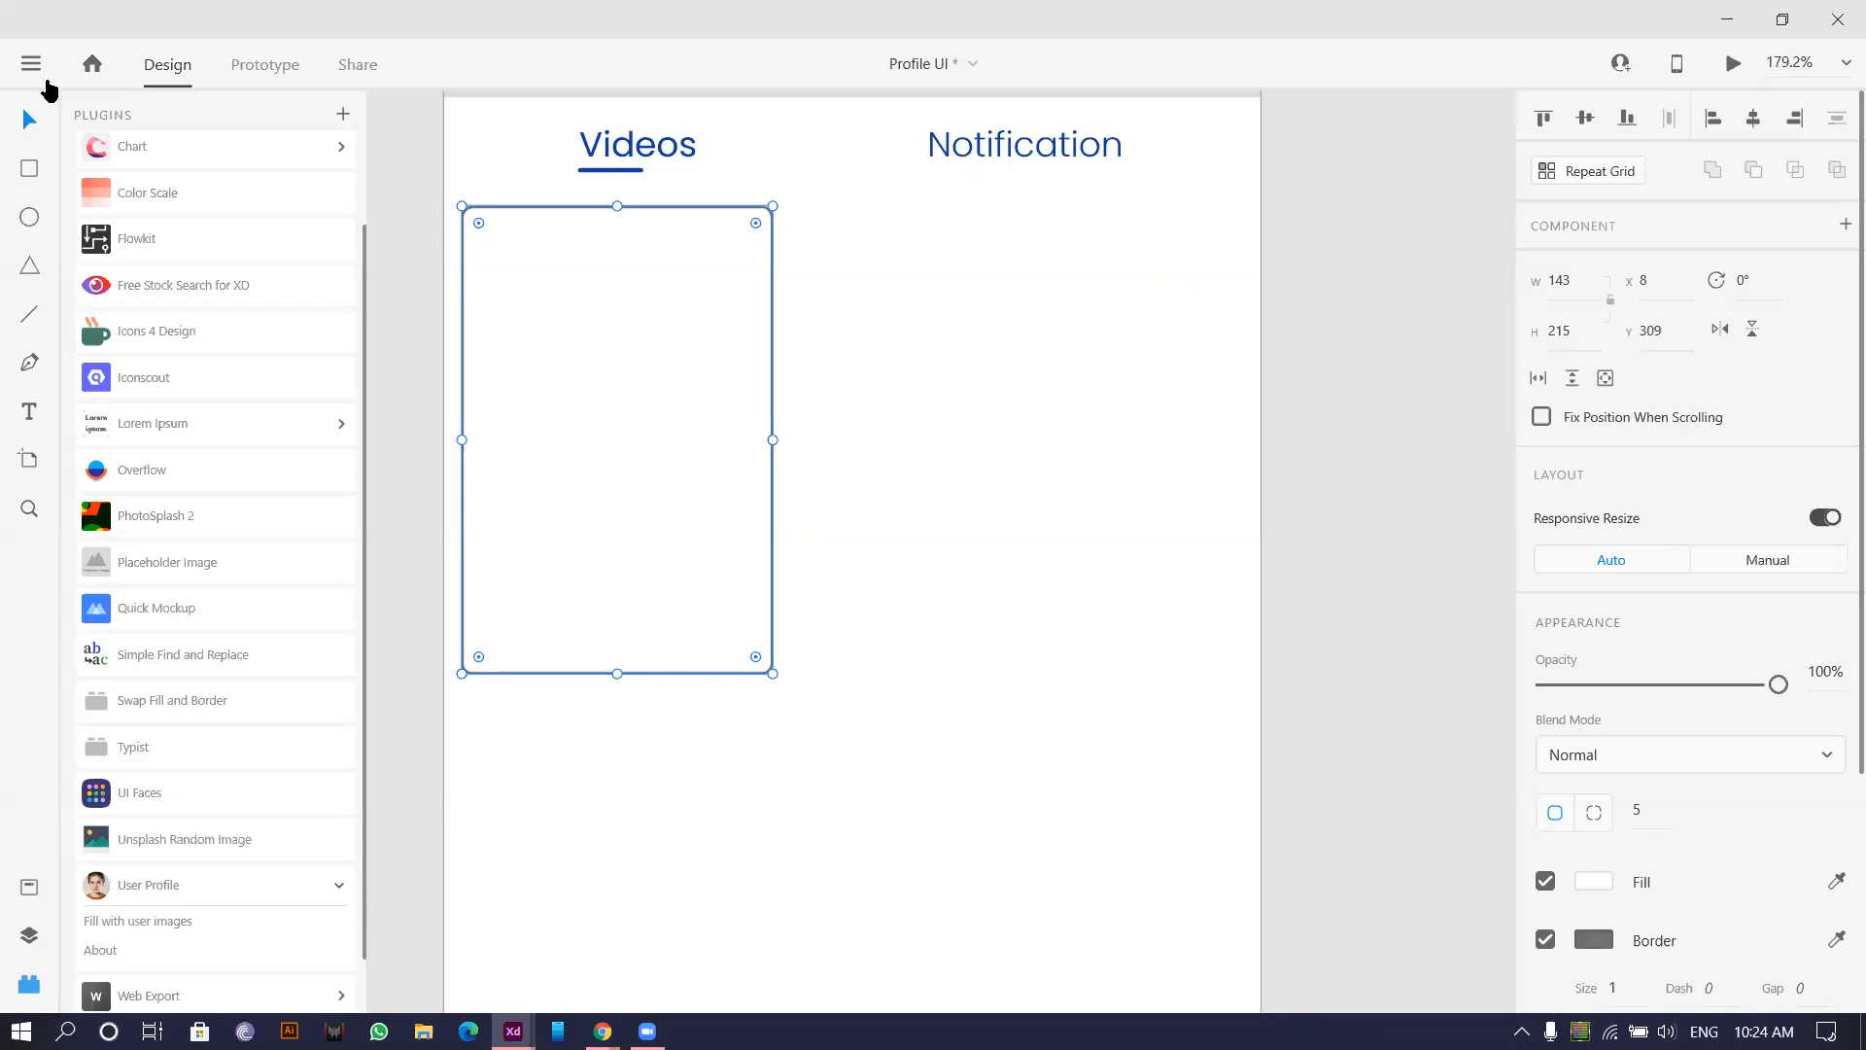
pyautogui.scroll(-2, 214, 291)
pyautogui.scroll(-3, 965, 400)
pyautogui.moveTo(965, 400); pyautogui.dragTo(931, 378)
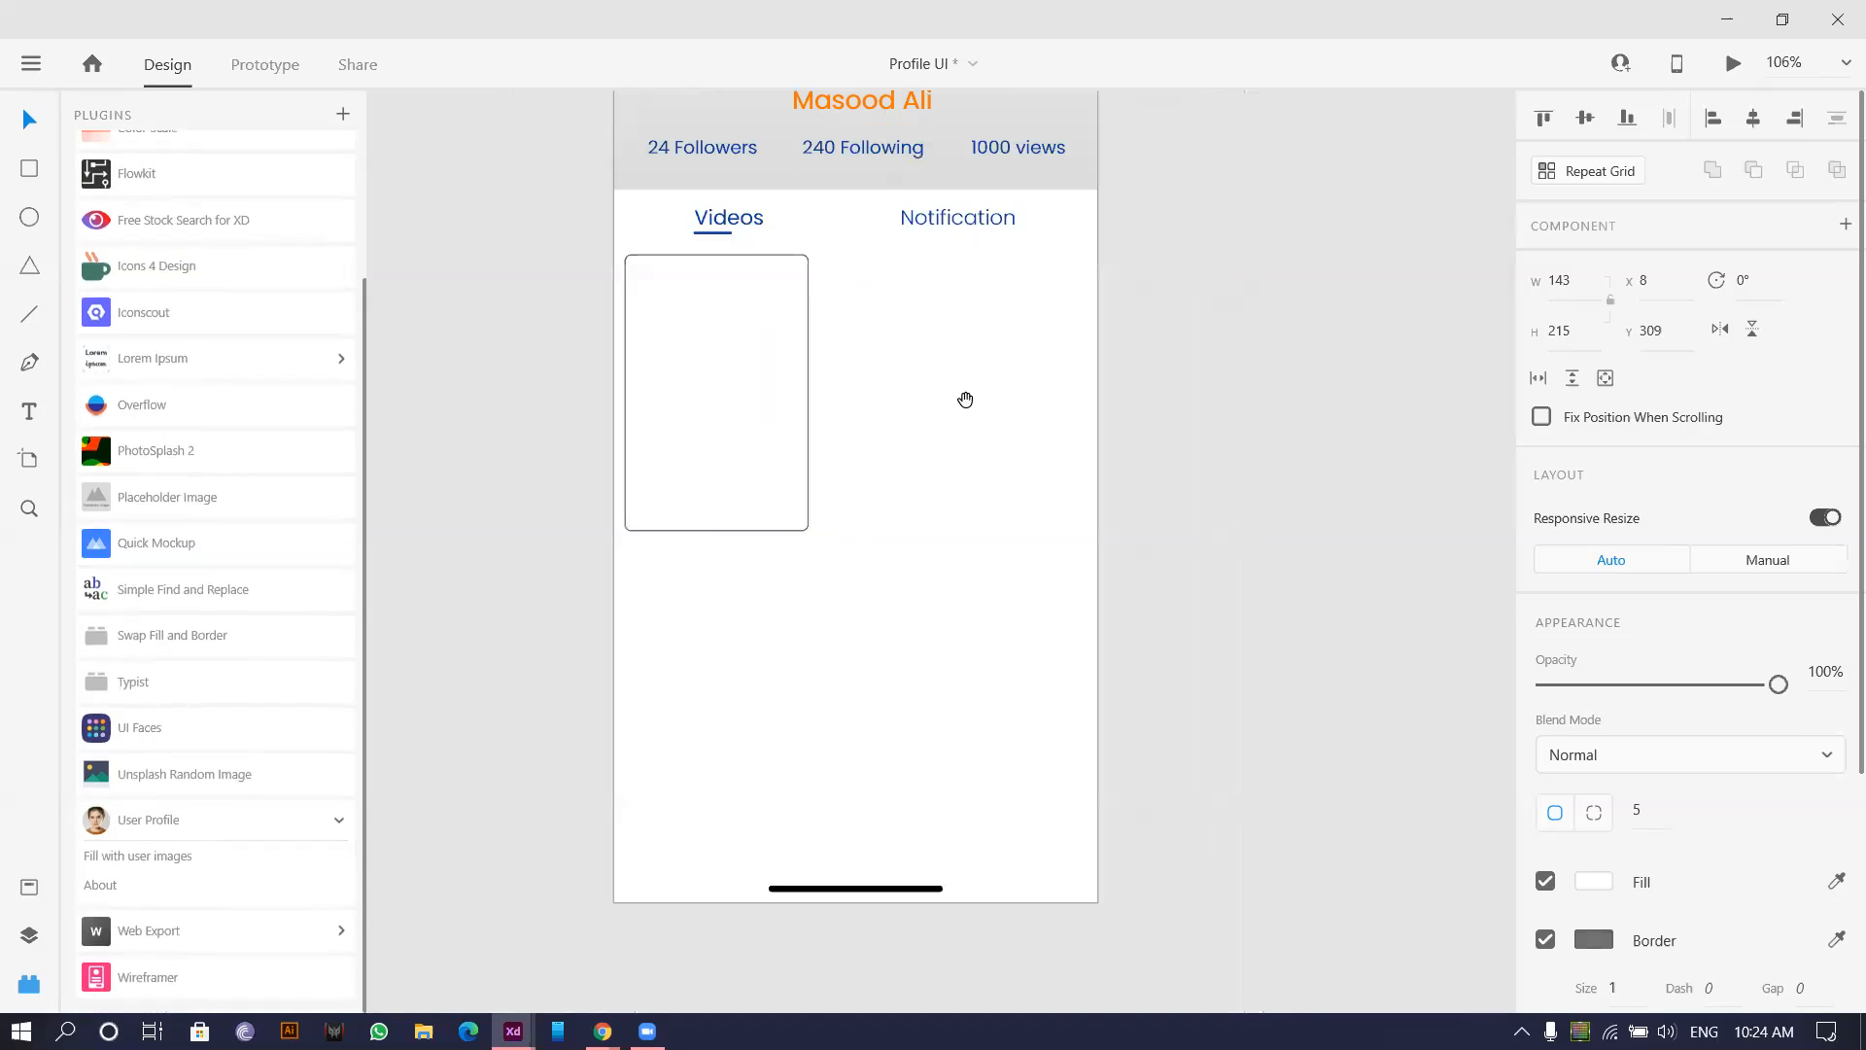
pyautogui.moveTo(681, 363); pyautogui.dragTo(890, 399)
# Make both cards 245 tall and centre them on the artboard.
pyautogui.moveTo(708, 581); pyautogui.dragTo(945, 487)
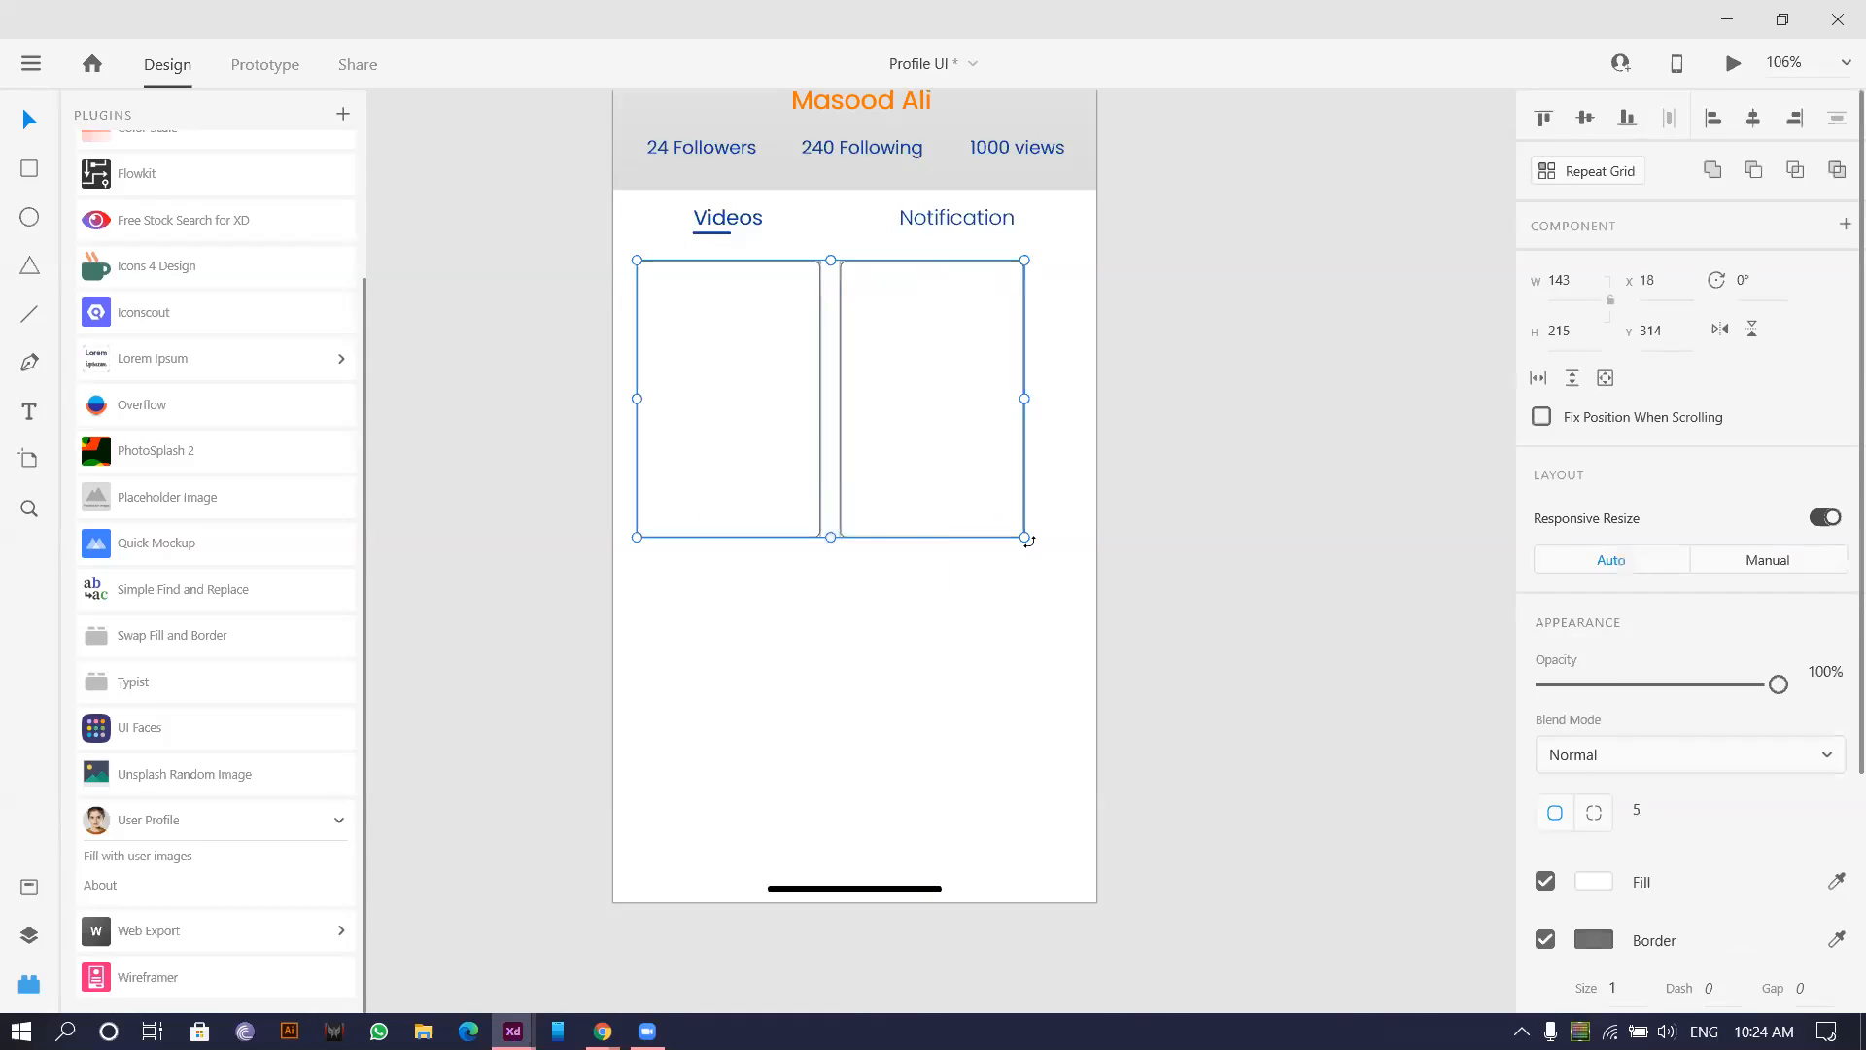
pyautogui.moveTo(1025, 537); pyautogui.dragTo(1076, 575)
pyautogui.moveTo(950, 455); pyautogui.dragTo(944, 451)
pyautogui.click(1162, 363)
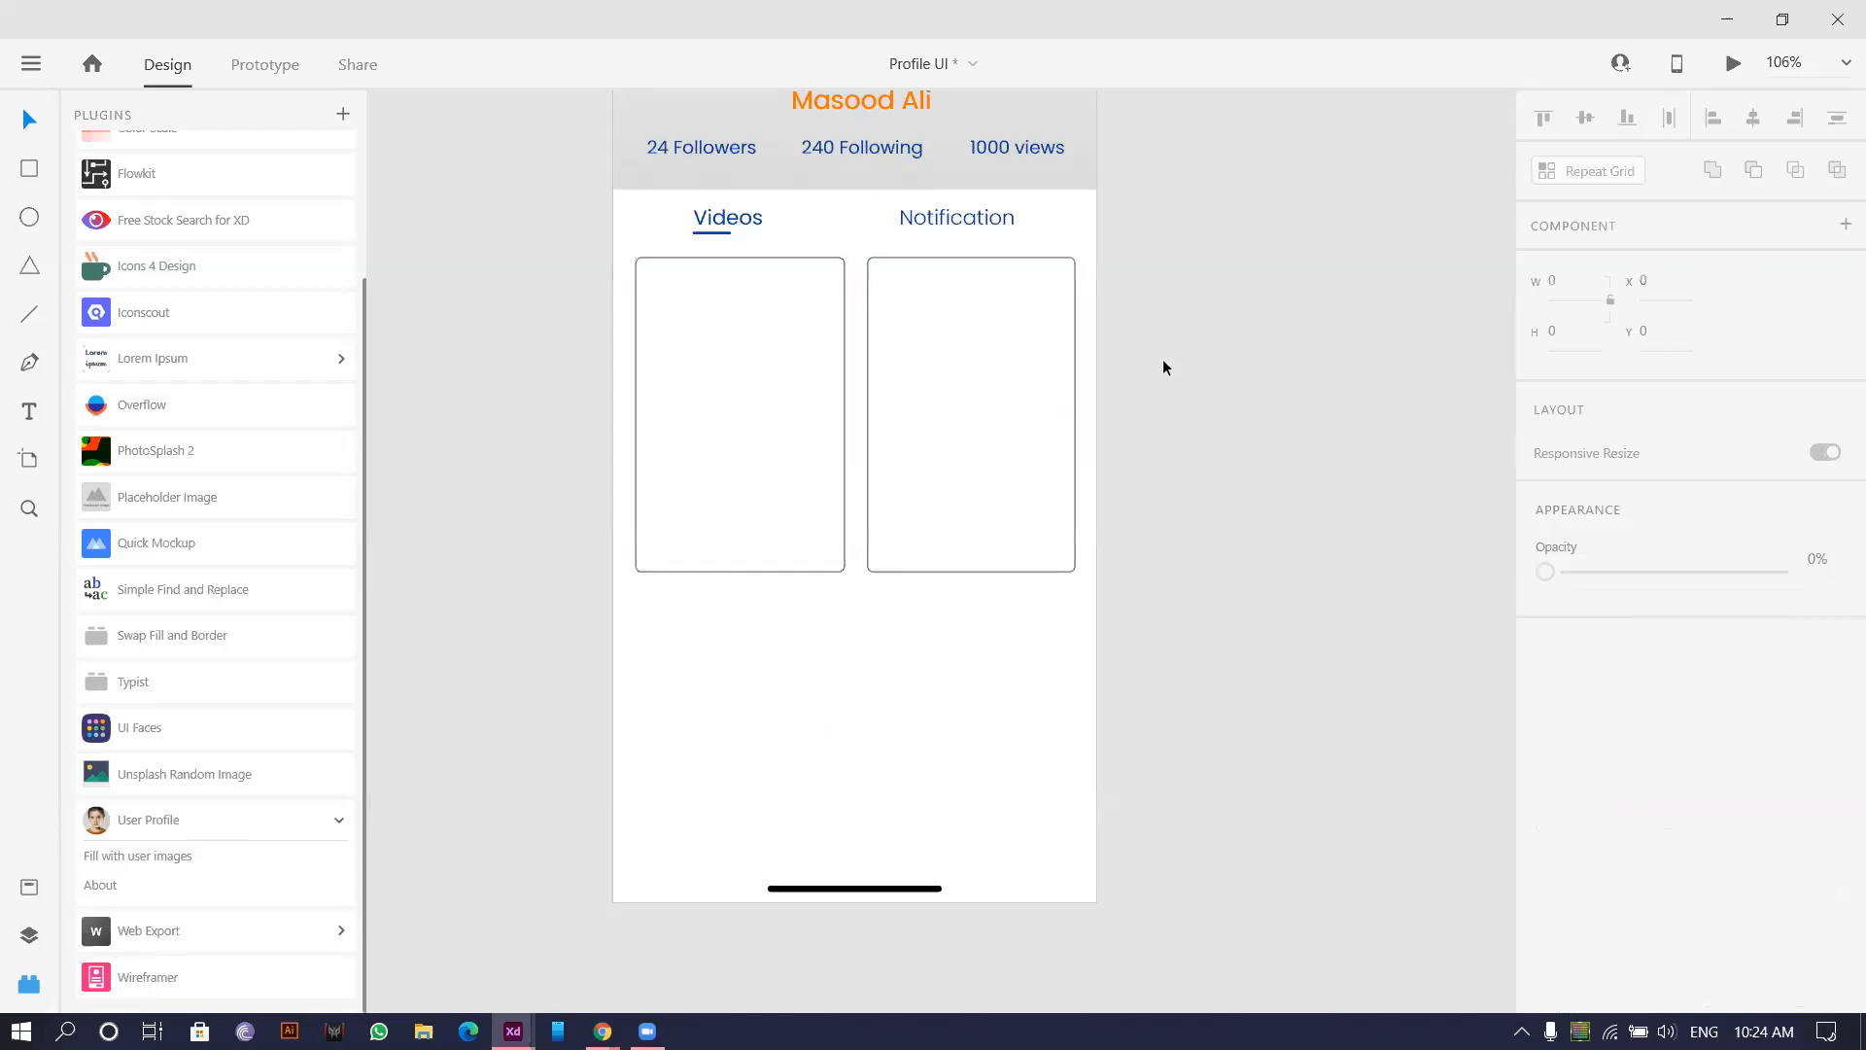
# Copy the two top cards downward into a second row, undoing one misplaced copy.
pyautogui.scroll(-2, 1157, 363)
pyautogui.moveTo(988, 556); pyautogui.dragTo(625, 521)
pyautogui.moveTo(641, 377); pyautogui.dragTo(656, 614)
pyautogui.hotkey('ctrl', 'z')
pyautogui.click(810, 440)
pyautogui.hscroll(-2, 811, 432)
pyautogui.moveTo(478, 292); pyautogui.dragTo(821, 366)
pyautogui.moveTo(759, 433); pyautogui.dragTo(774, 625)
# Align the new row of cards and select all four cards of the grid.
pyautogui.scroll(5, 748, 559)
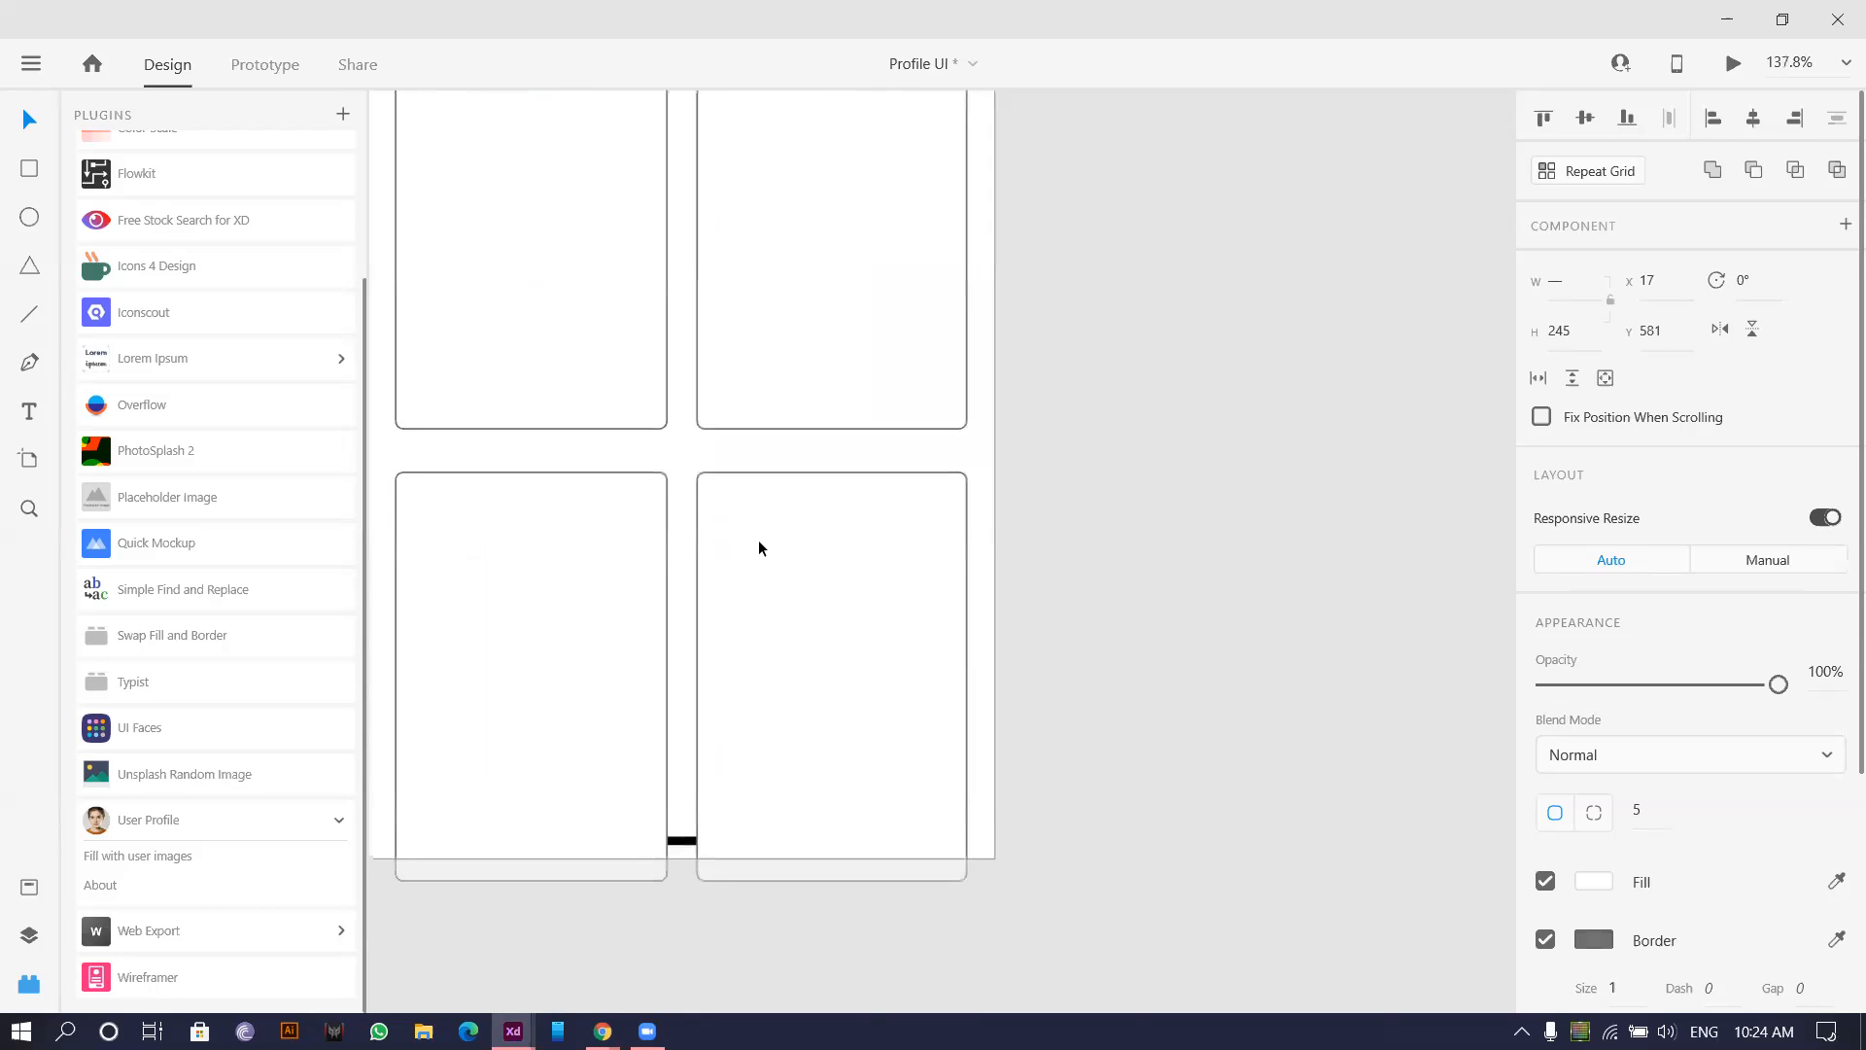
pyautogui.moveTo(759, 538); pyautogui.dragTo(759, 535)
pyautogui.scroll(-5, 758, 535)
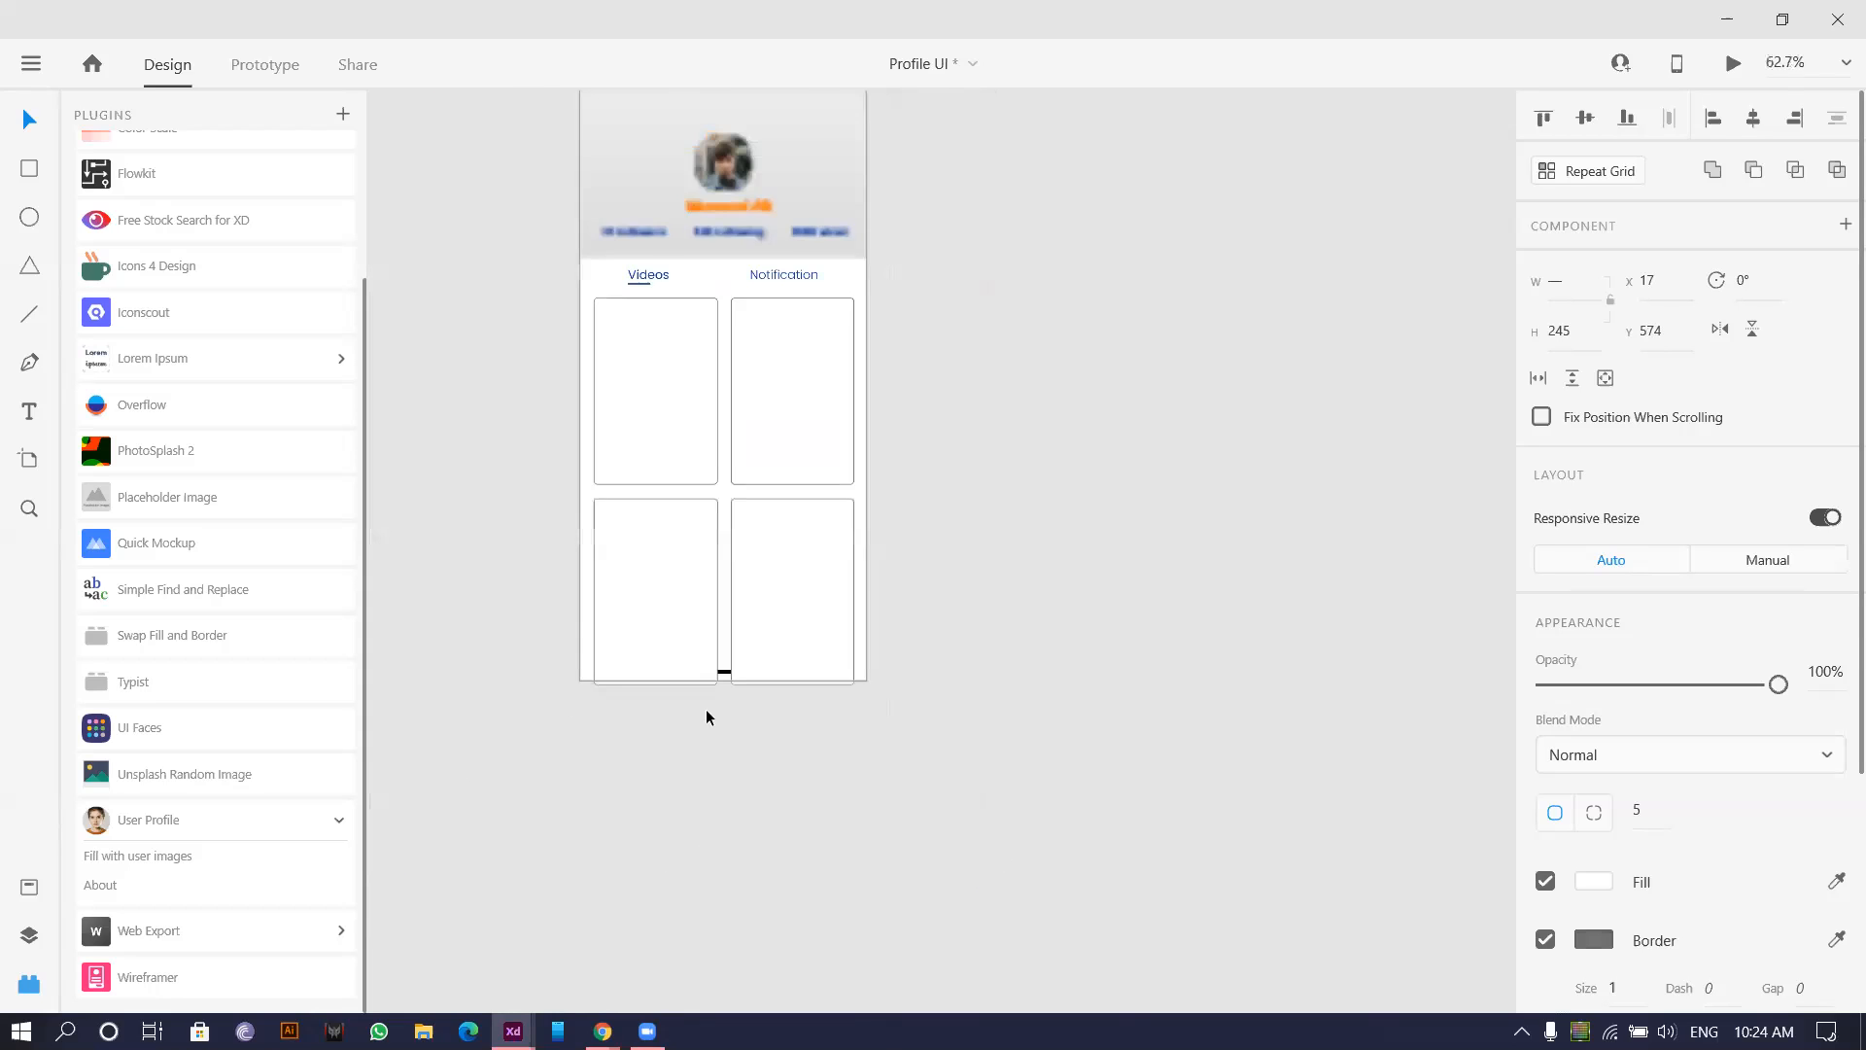
pyautogui.click(383, 500)
pyautogui.moveTo(417, 534); pyautogui.dragTo(950, 648)
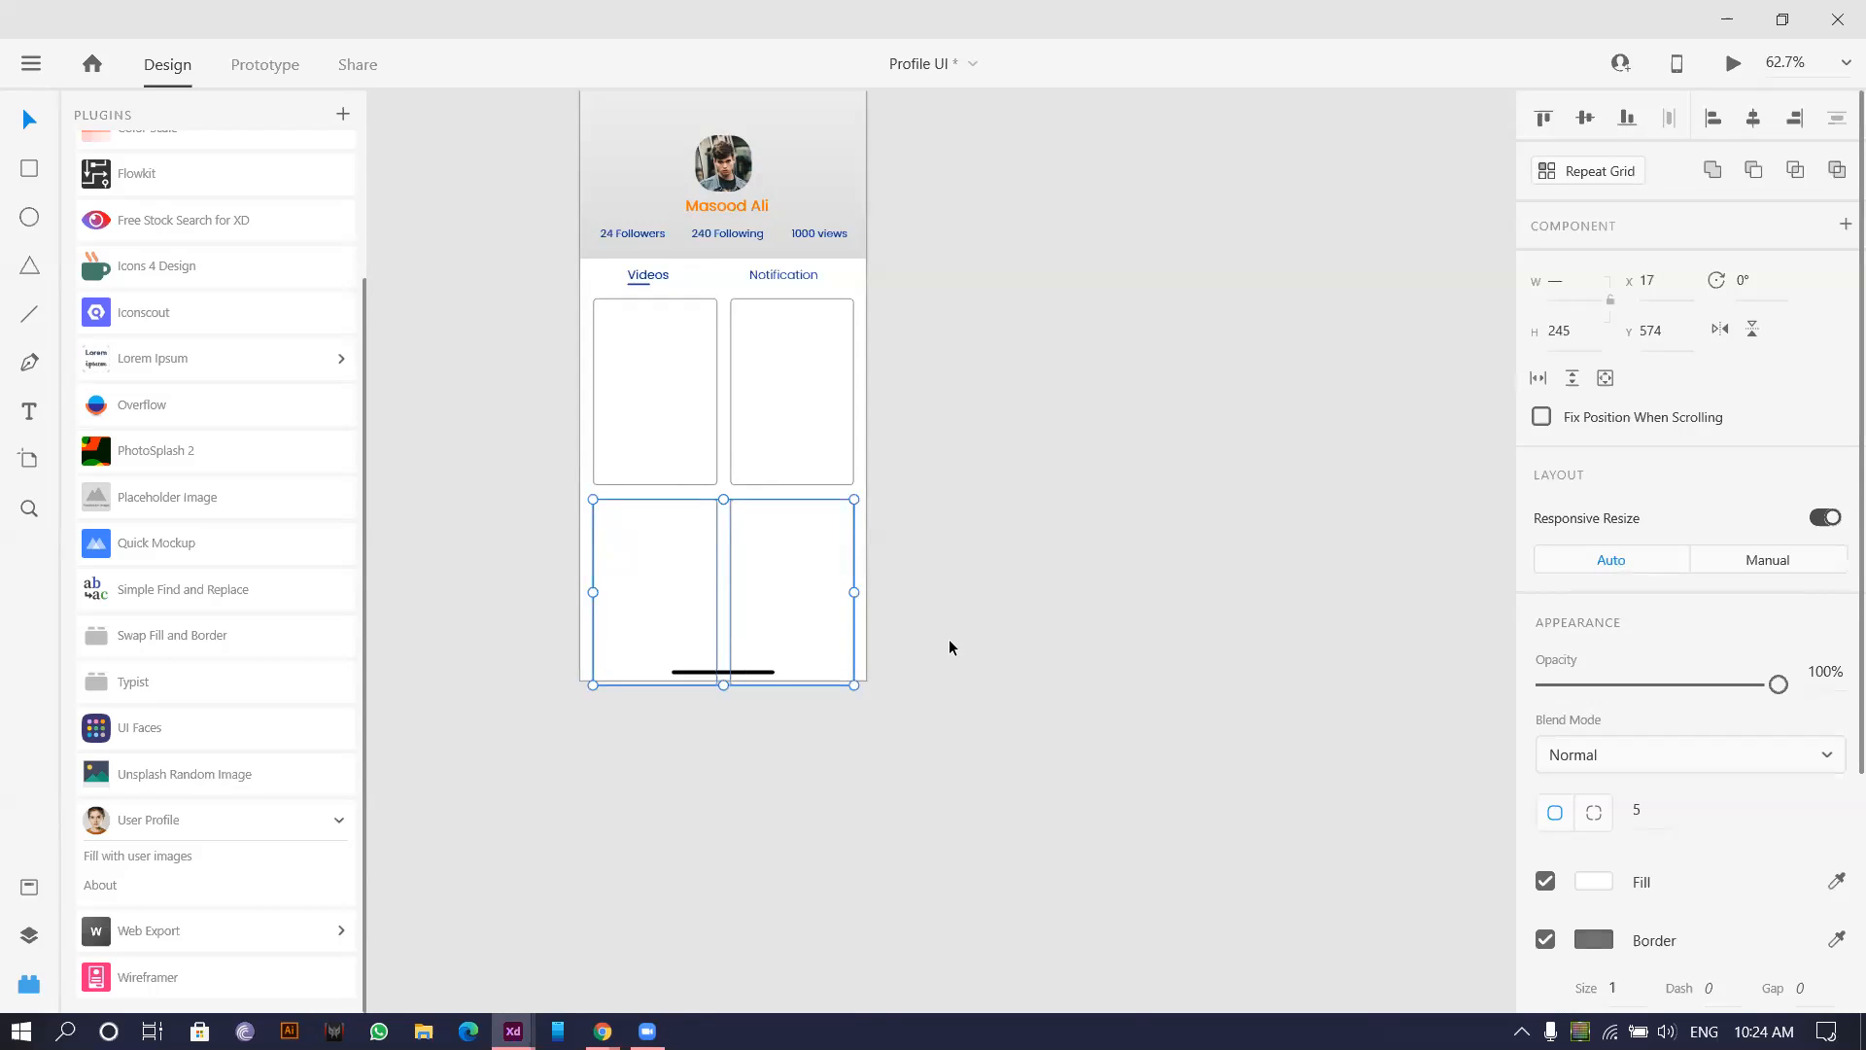
pyautogui.moveTo(469, 353); pyautogui.dragTo(913, 595)
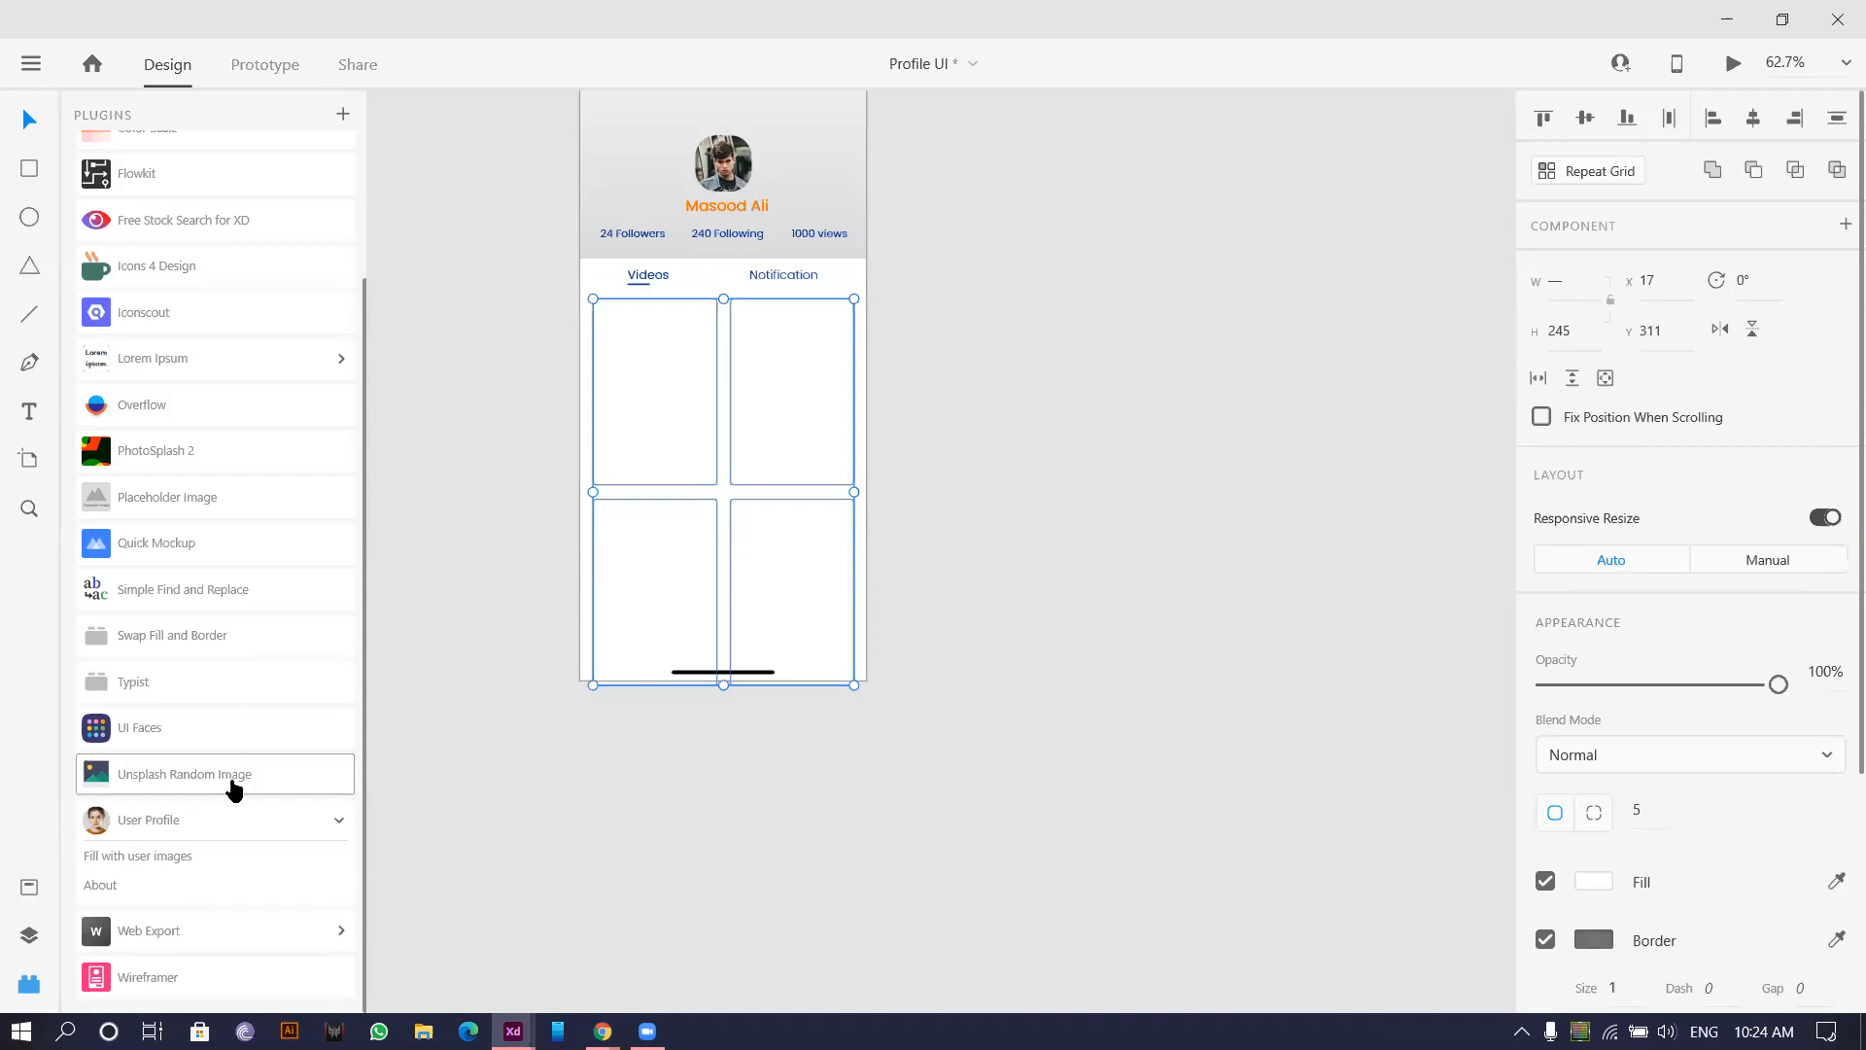
# Fill the four cards with random photos using the Unsplash Random Image plugin.
pyautogui.click(233, 782)
pyautogui.click(1112, 663)
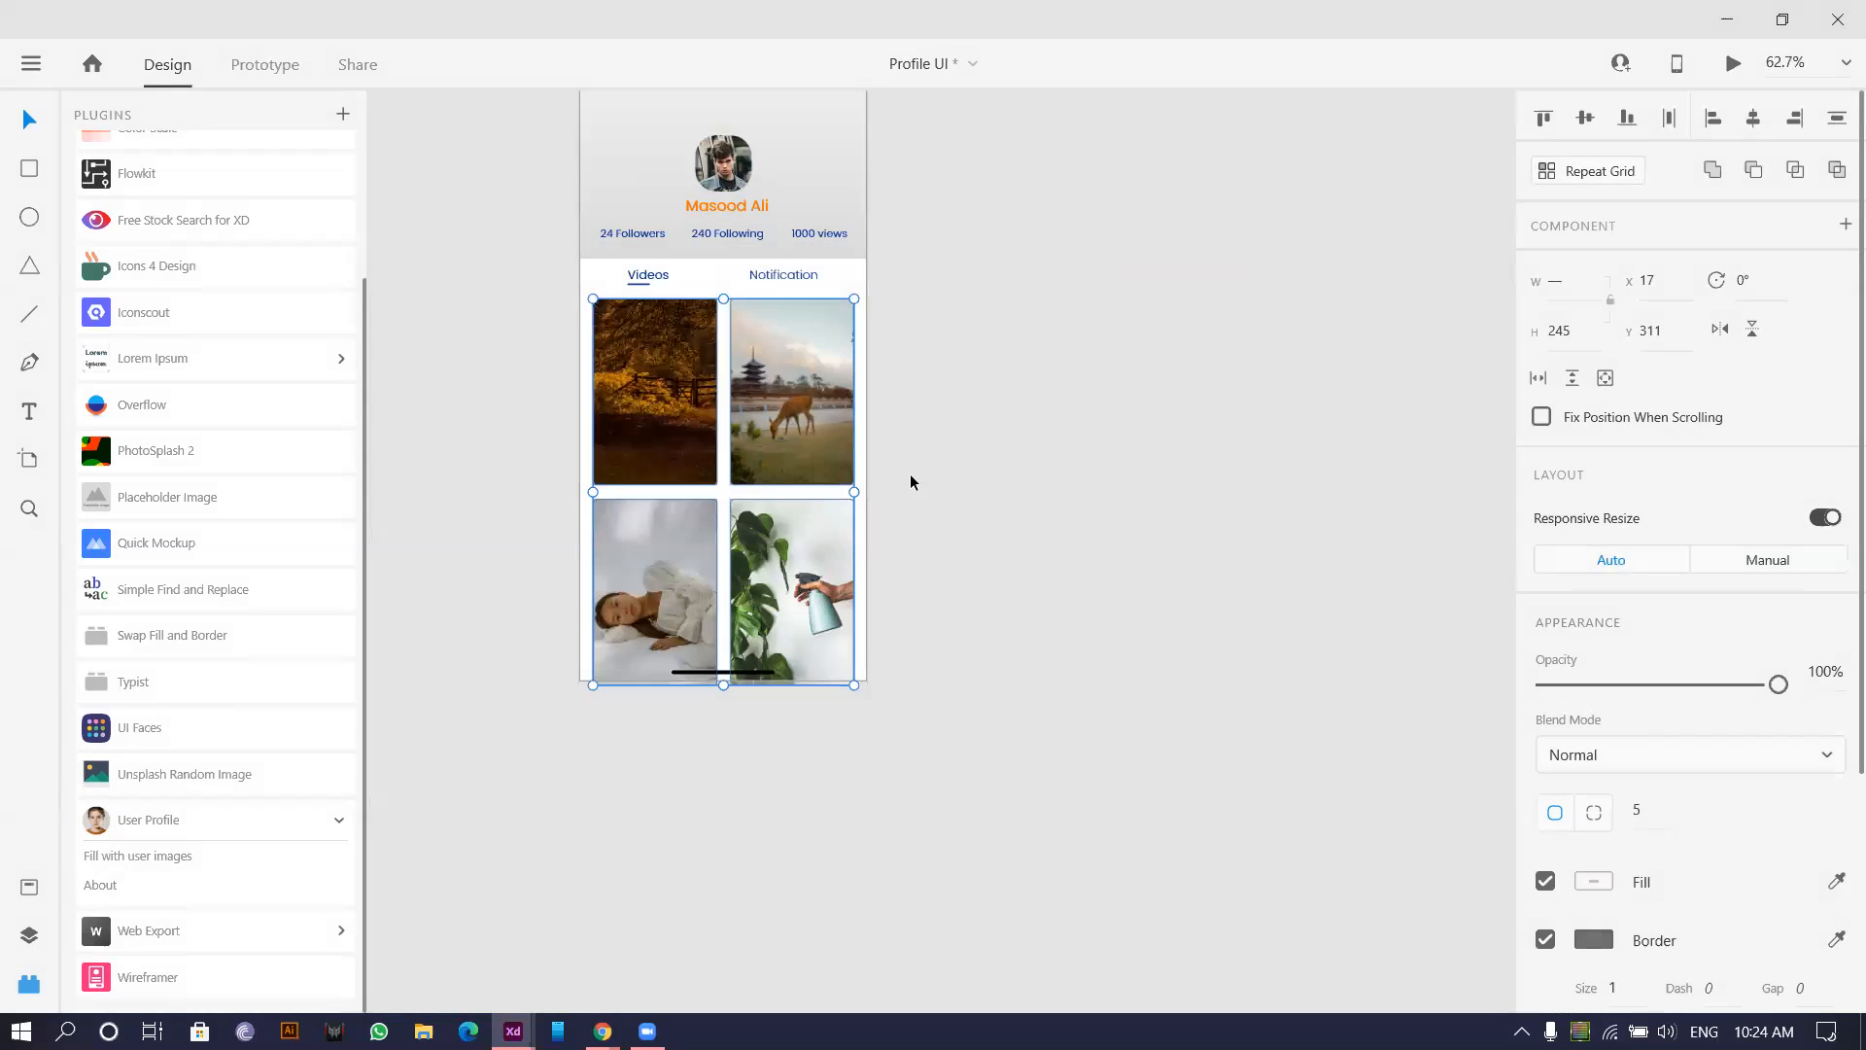
pyautogui.scroll(2, 841, 472)
pyautogui.scroll(-4, 947, 488)
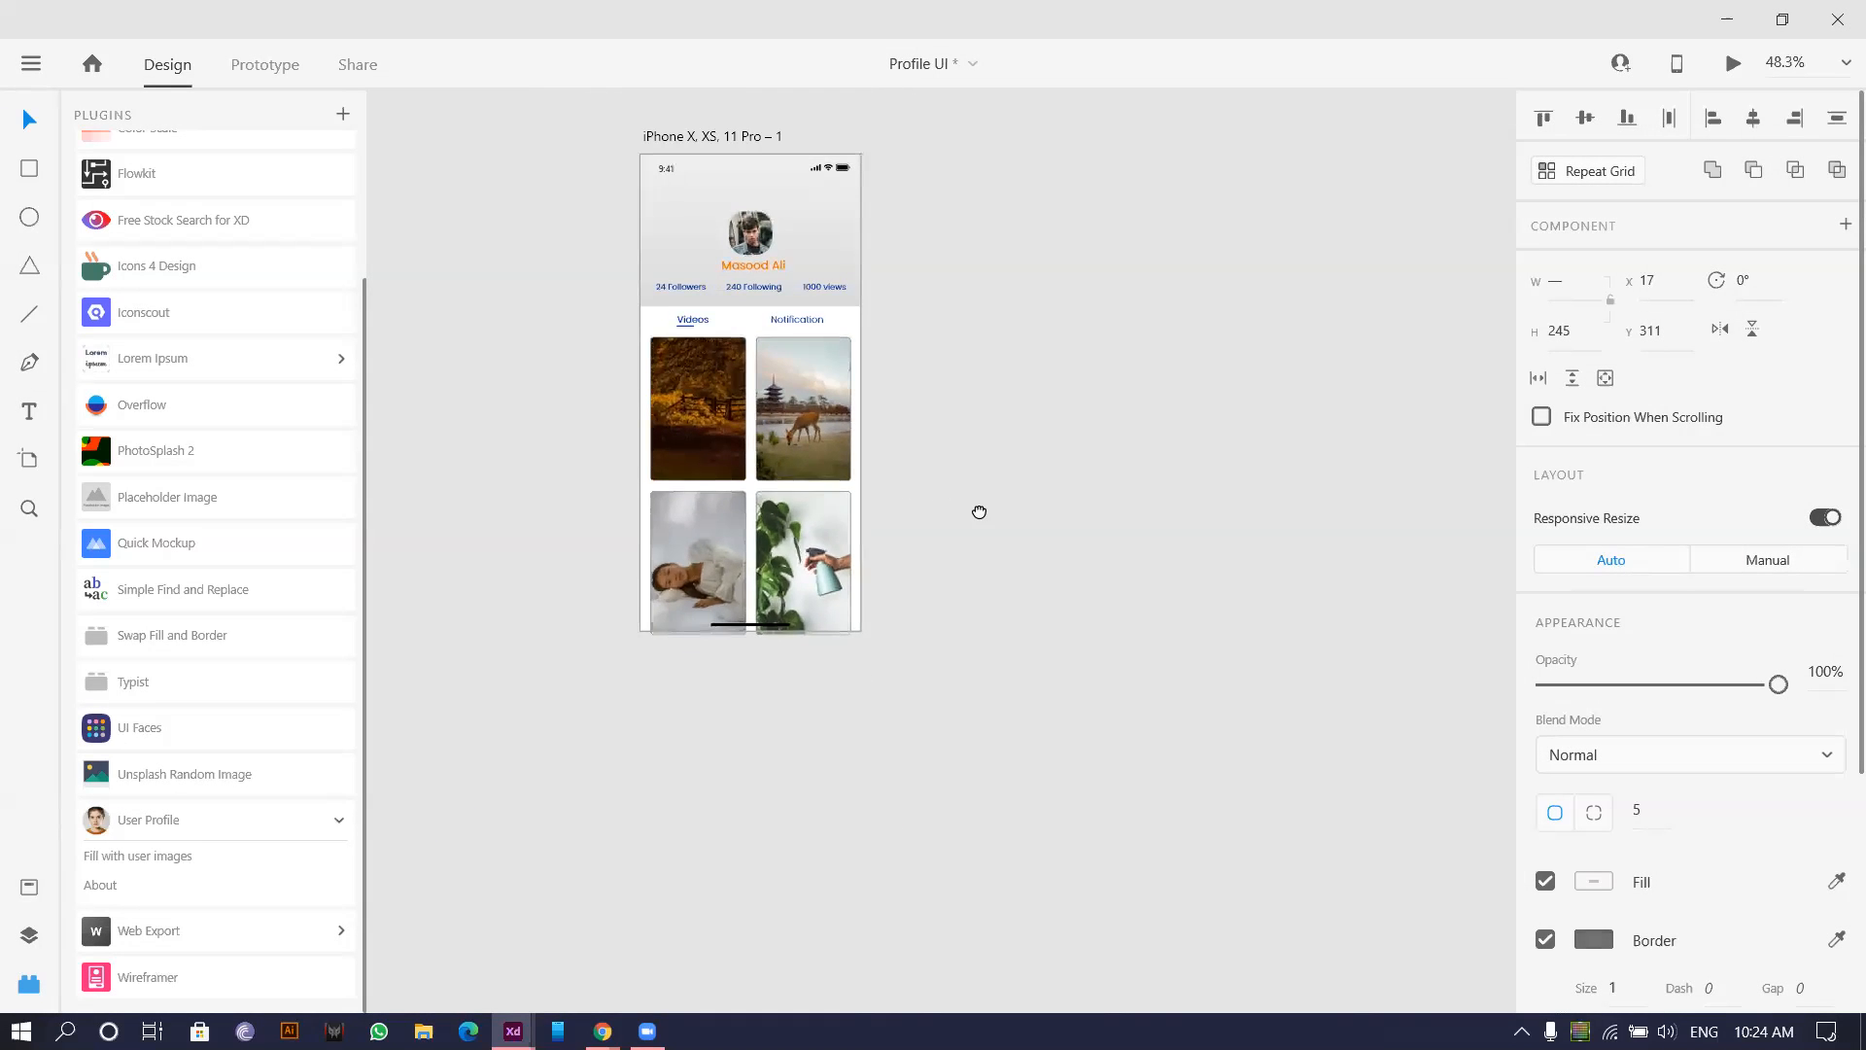
pyautogui.scroll(3, 947, 612)
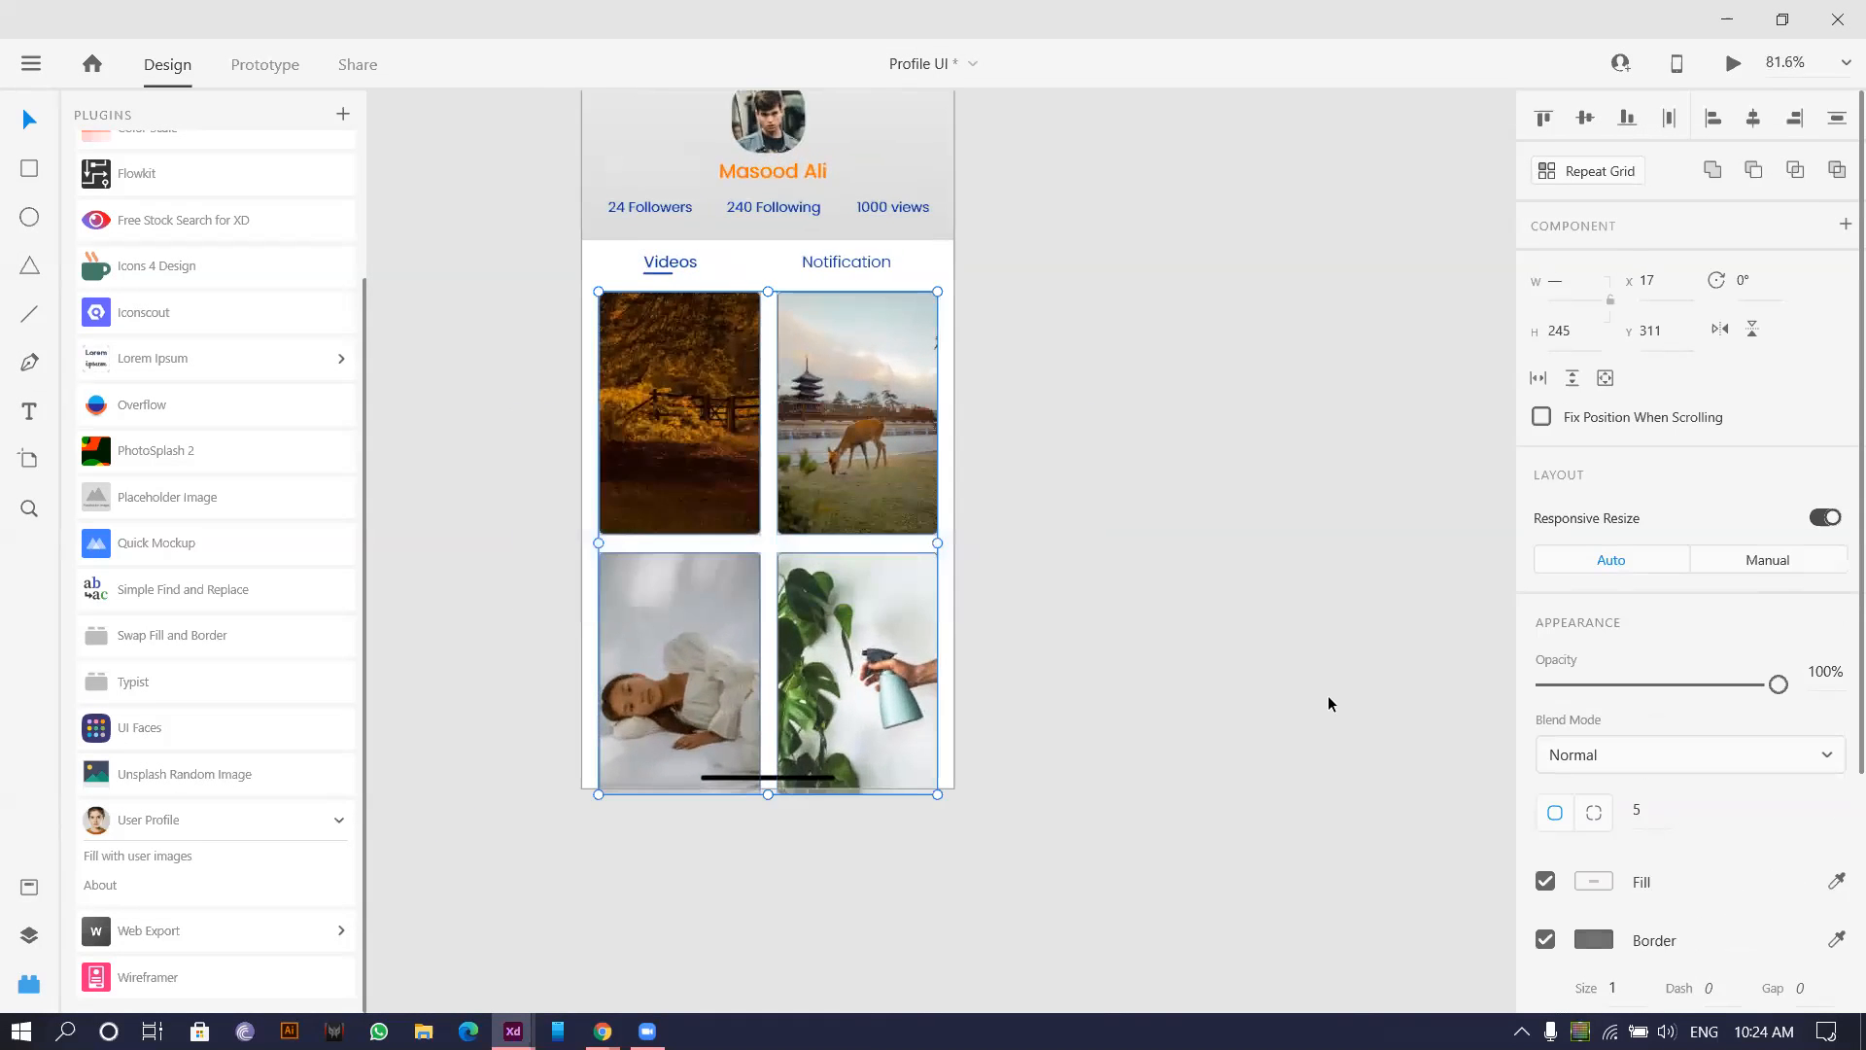
# Turn off Border to remove the outlines from the photo cards.
pyautogui.click(1545, 938)
pyautogui.scroll(-2, 1054, 546)
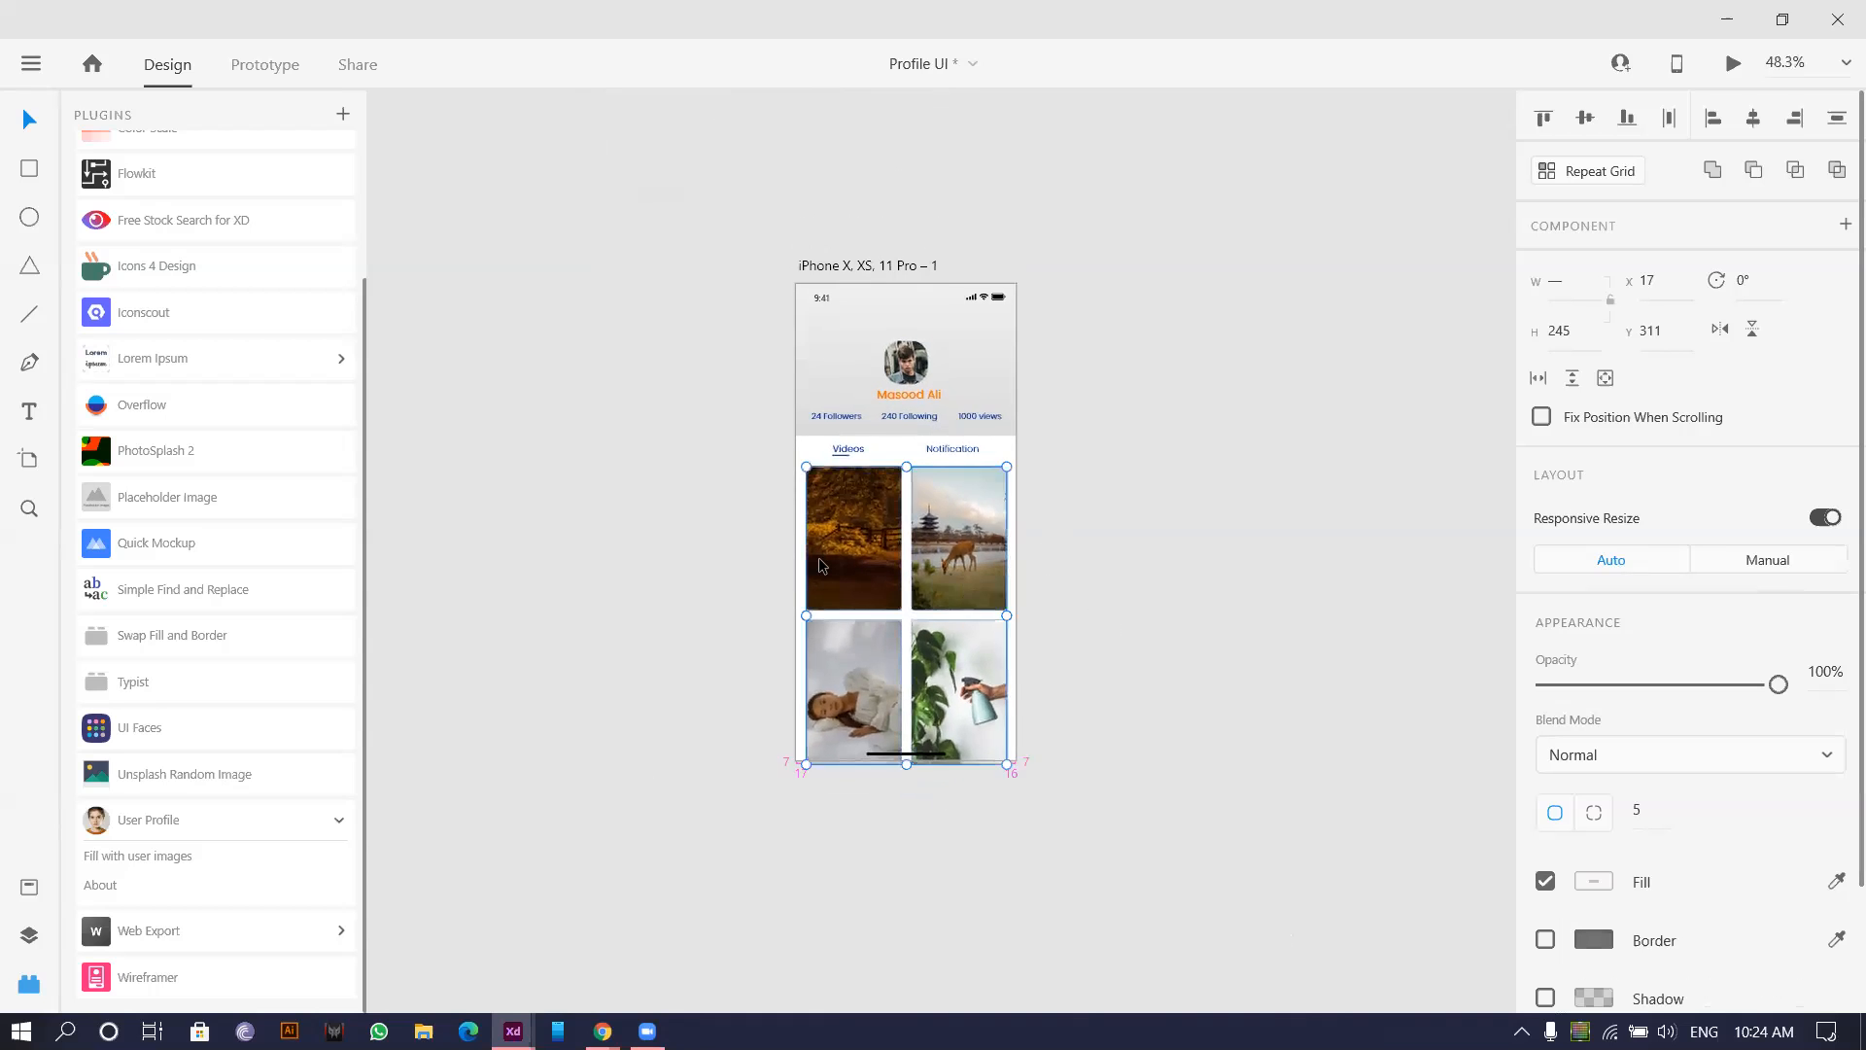
pyautogui.scroll(4, 821, 565)
pyautogui.scroll(2, 583, 591)
pyautogui.scroll(-3, 512, 554)
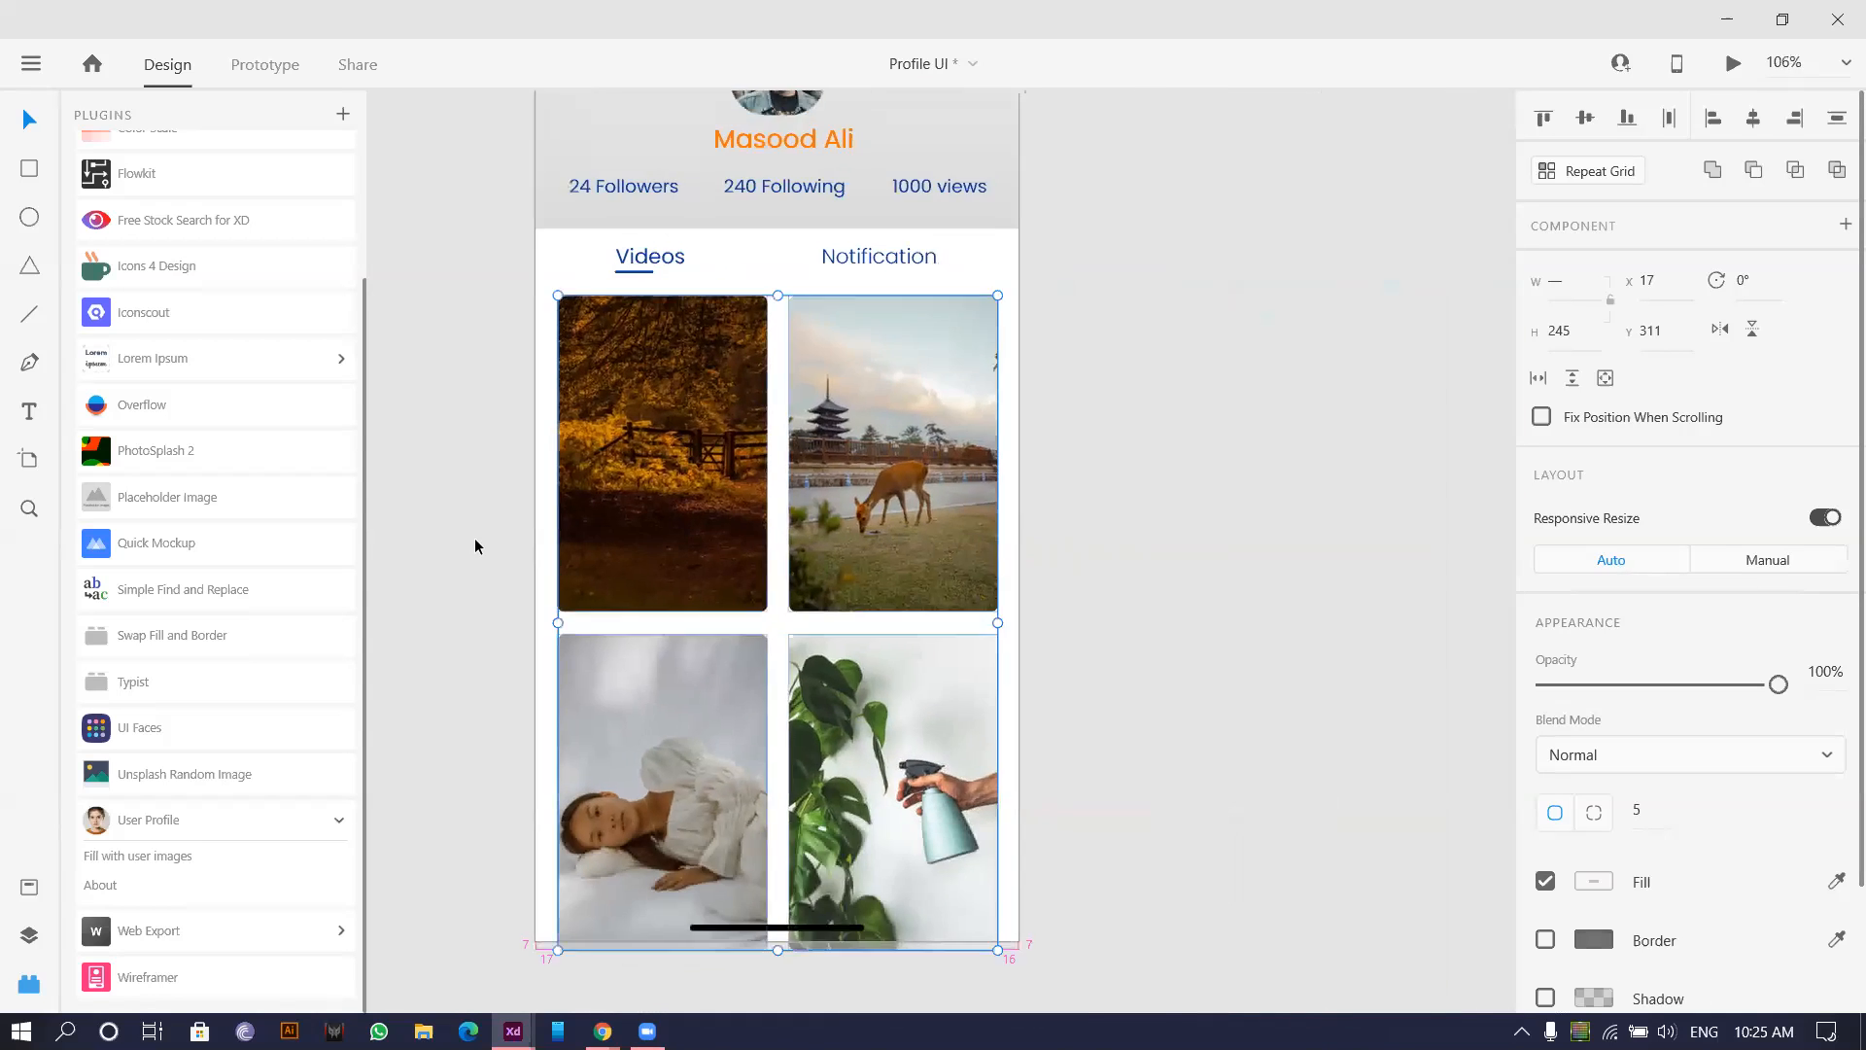
pyautogui.scroll(5, 580, 676)
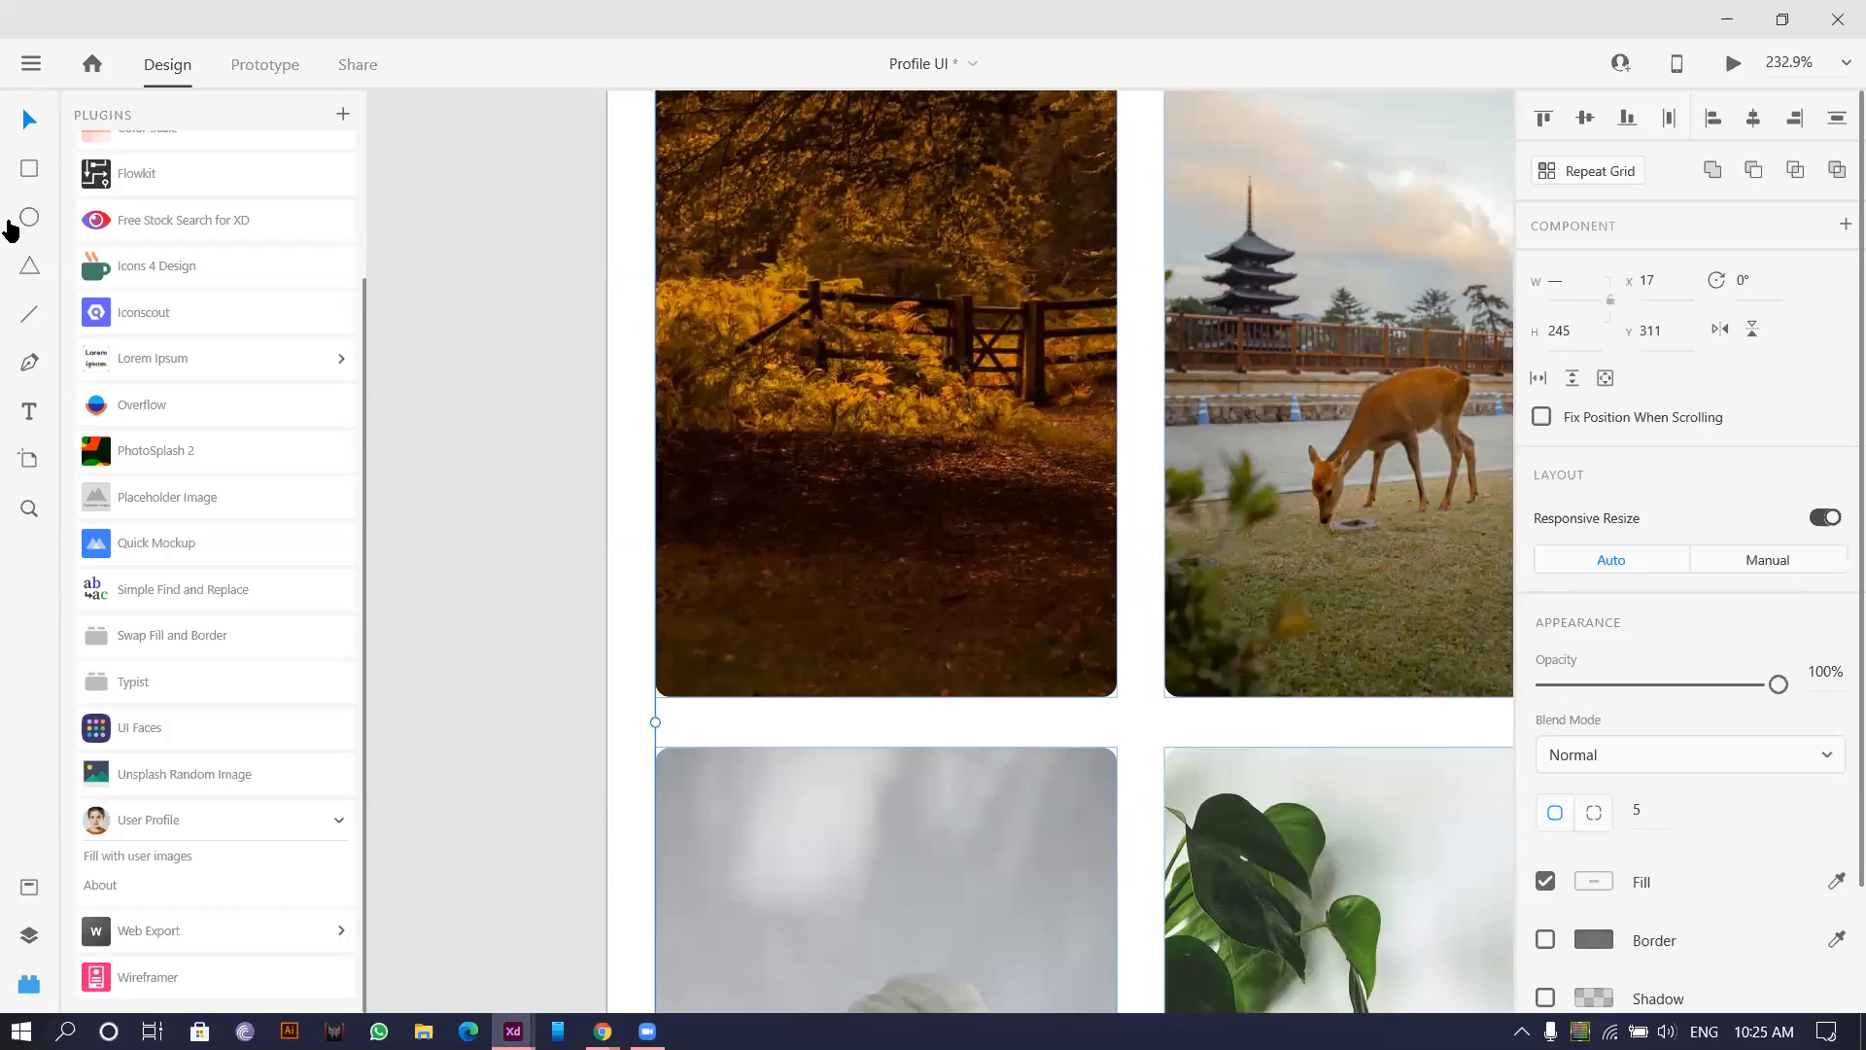
pyautogui.scroll(3, 192, 248)
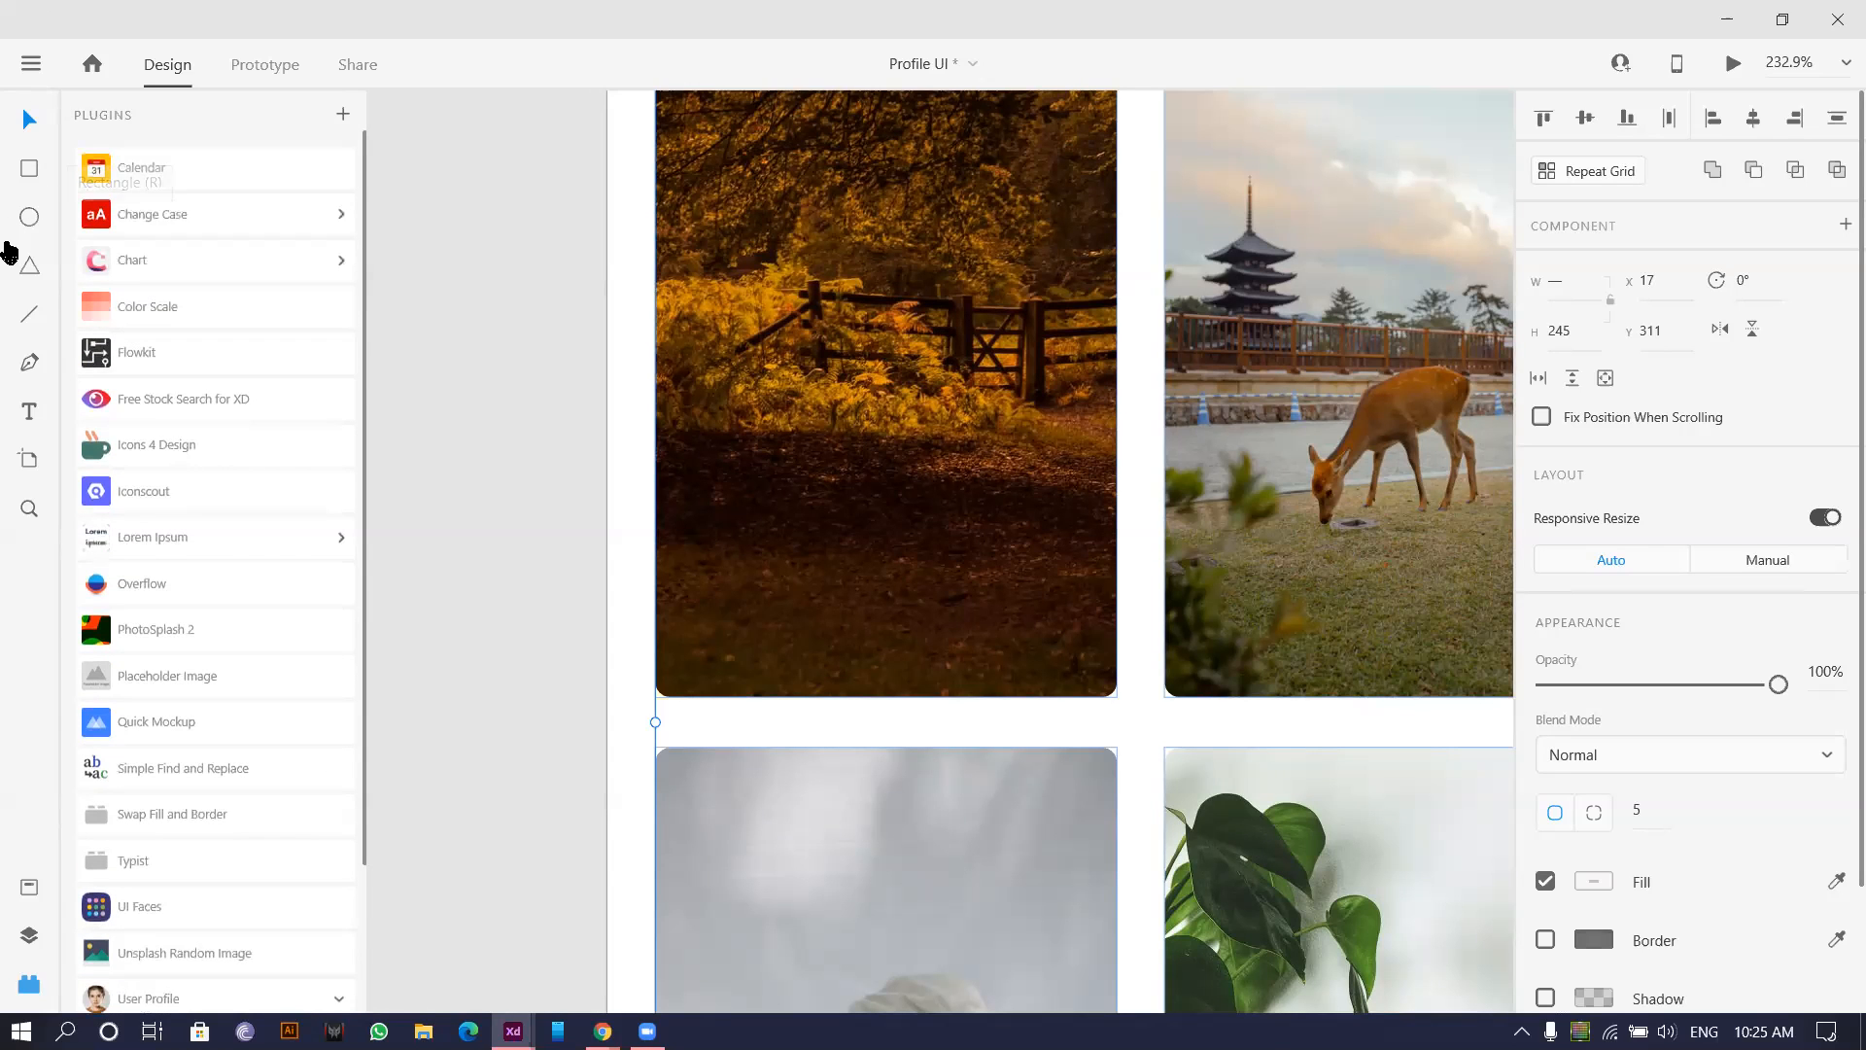
# Insert a heart icon from the Icons 4 Design plugin.
pyautogui.click(184, 446)
pyautogui.click(160, 242)
pyautogui.write('like')
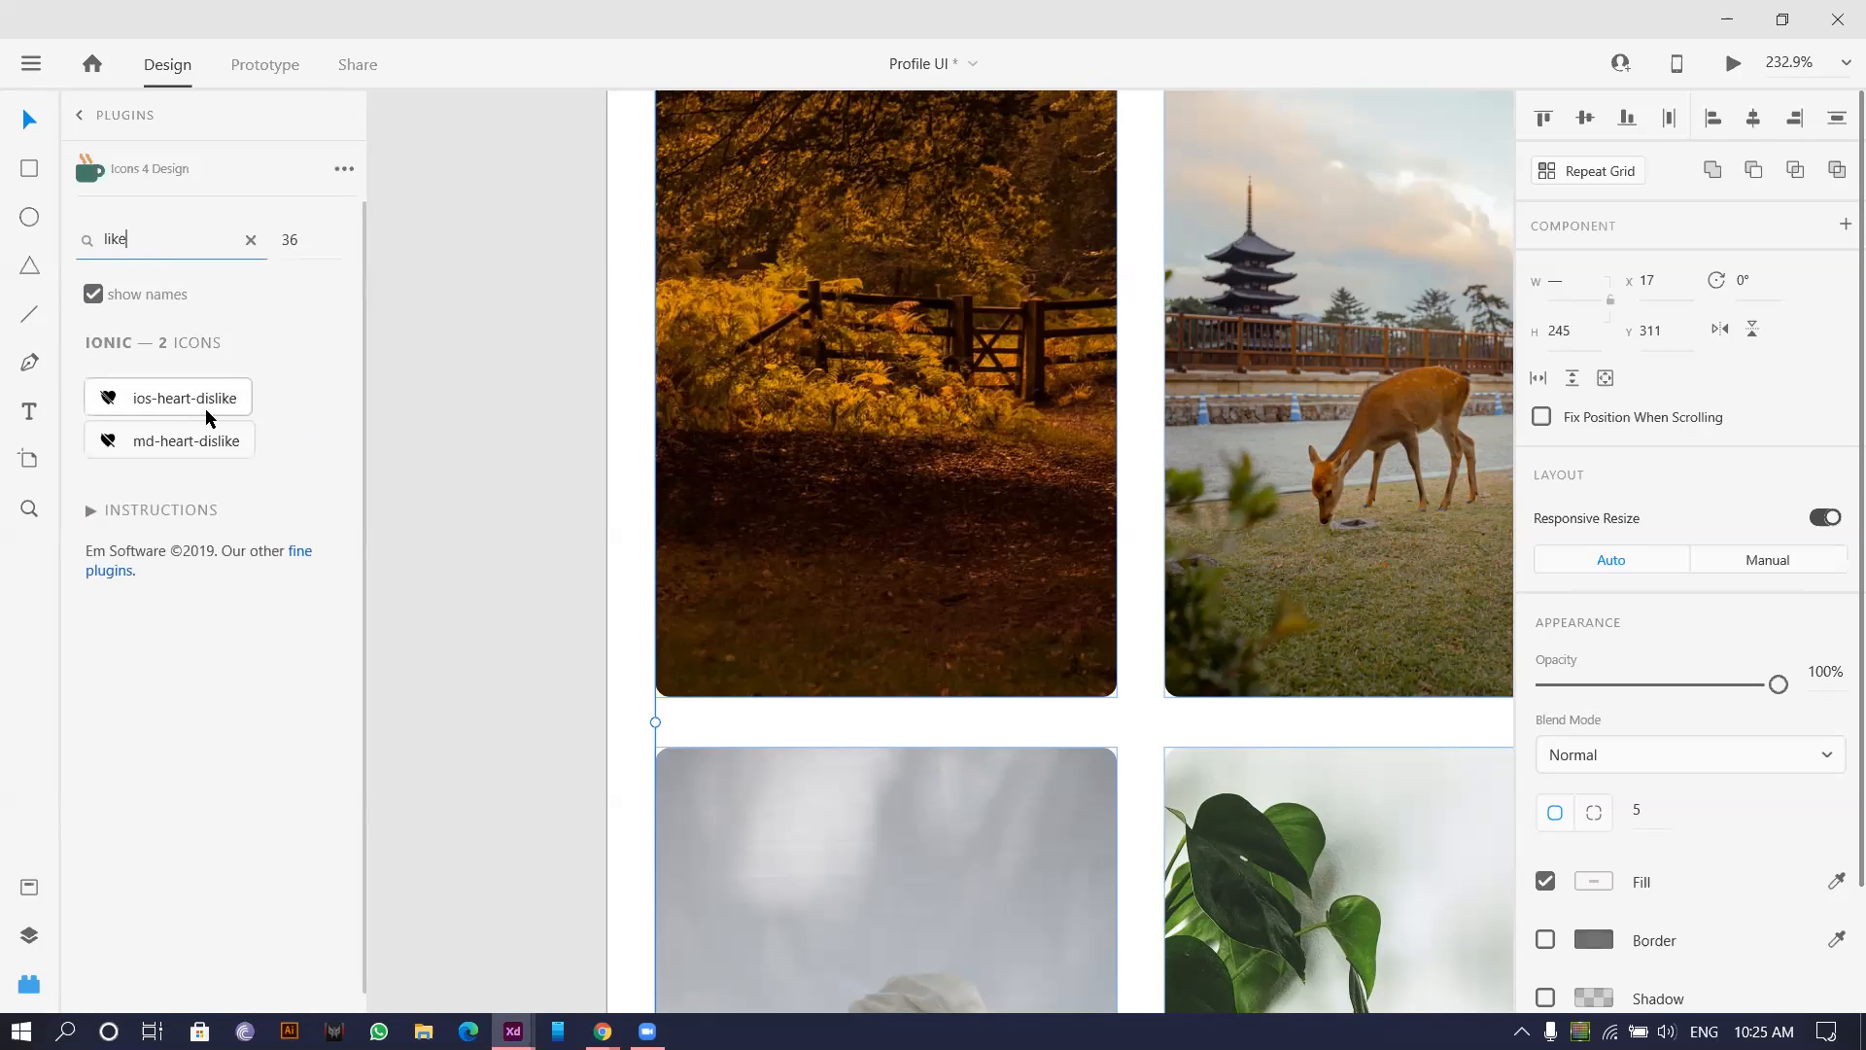
pyautogui.moveTo(185, 240); pyautogui.dragTo(4, 257)
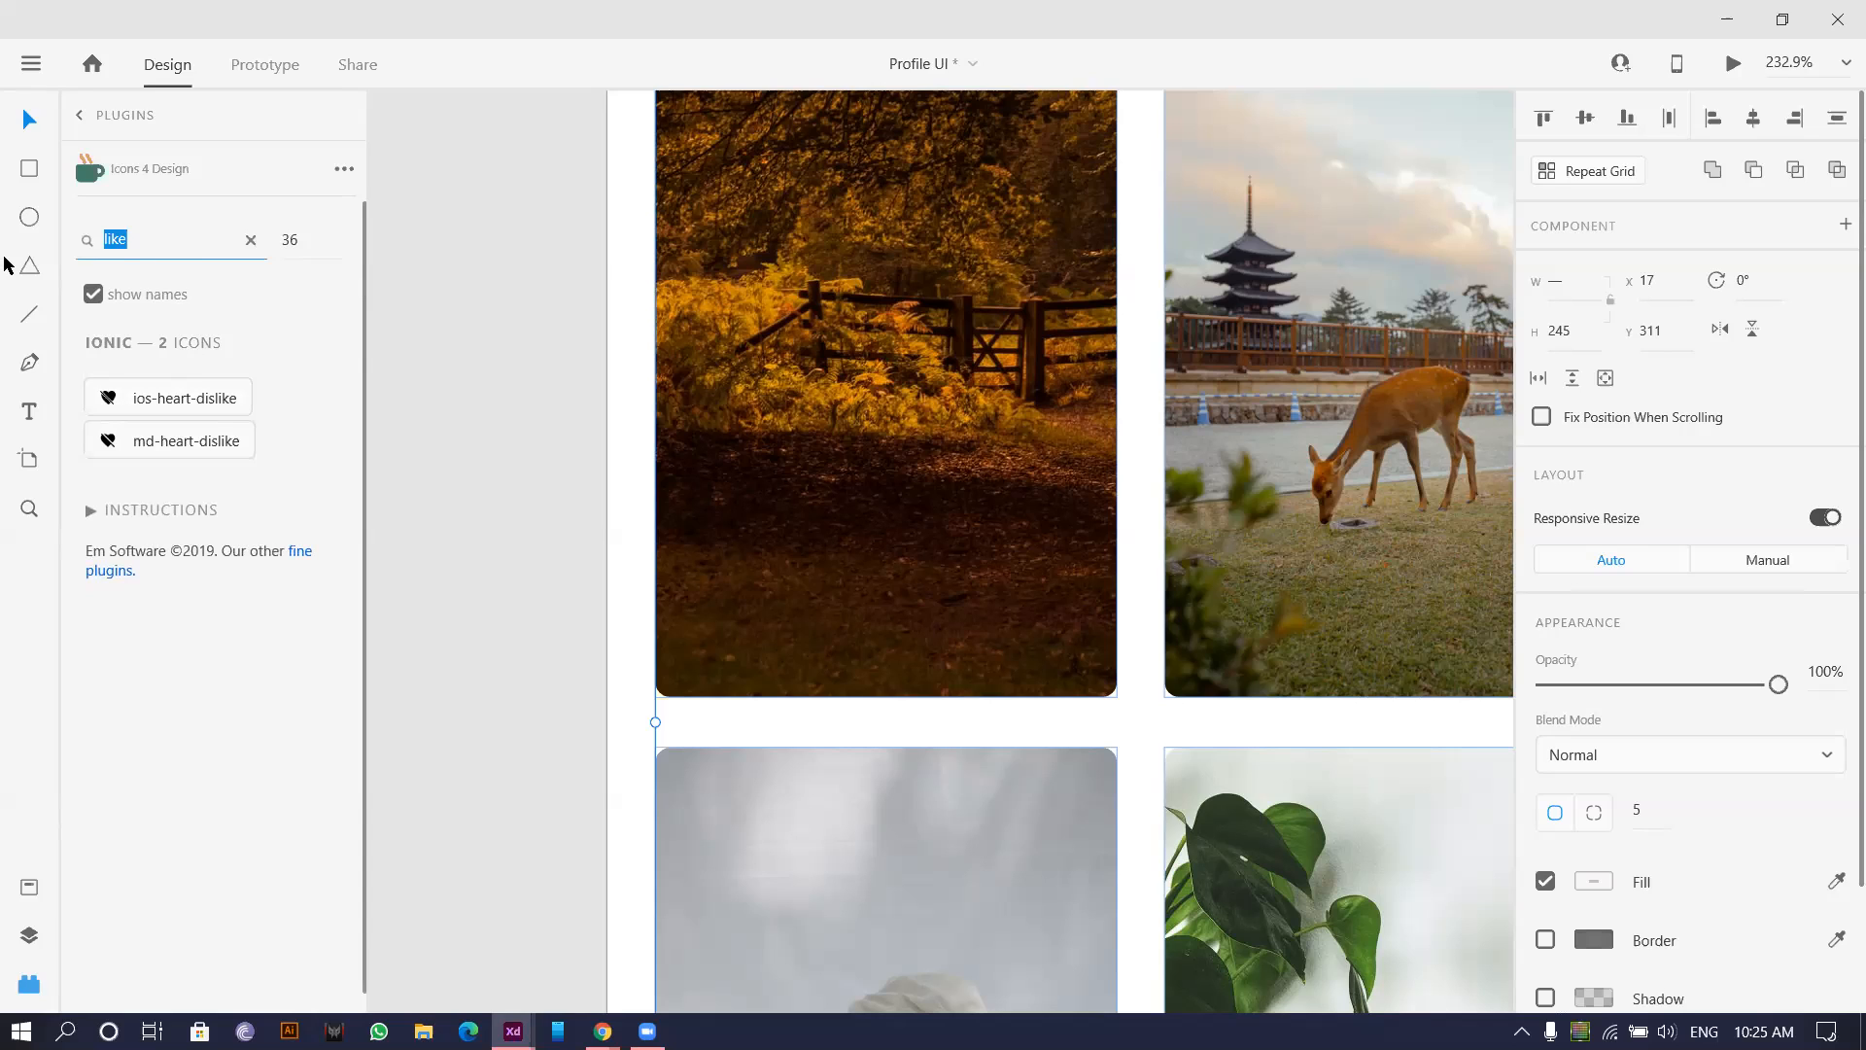
pyautogui.write('heart')
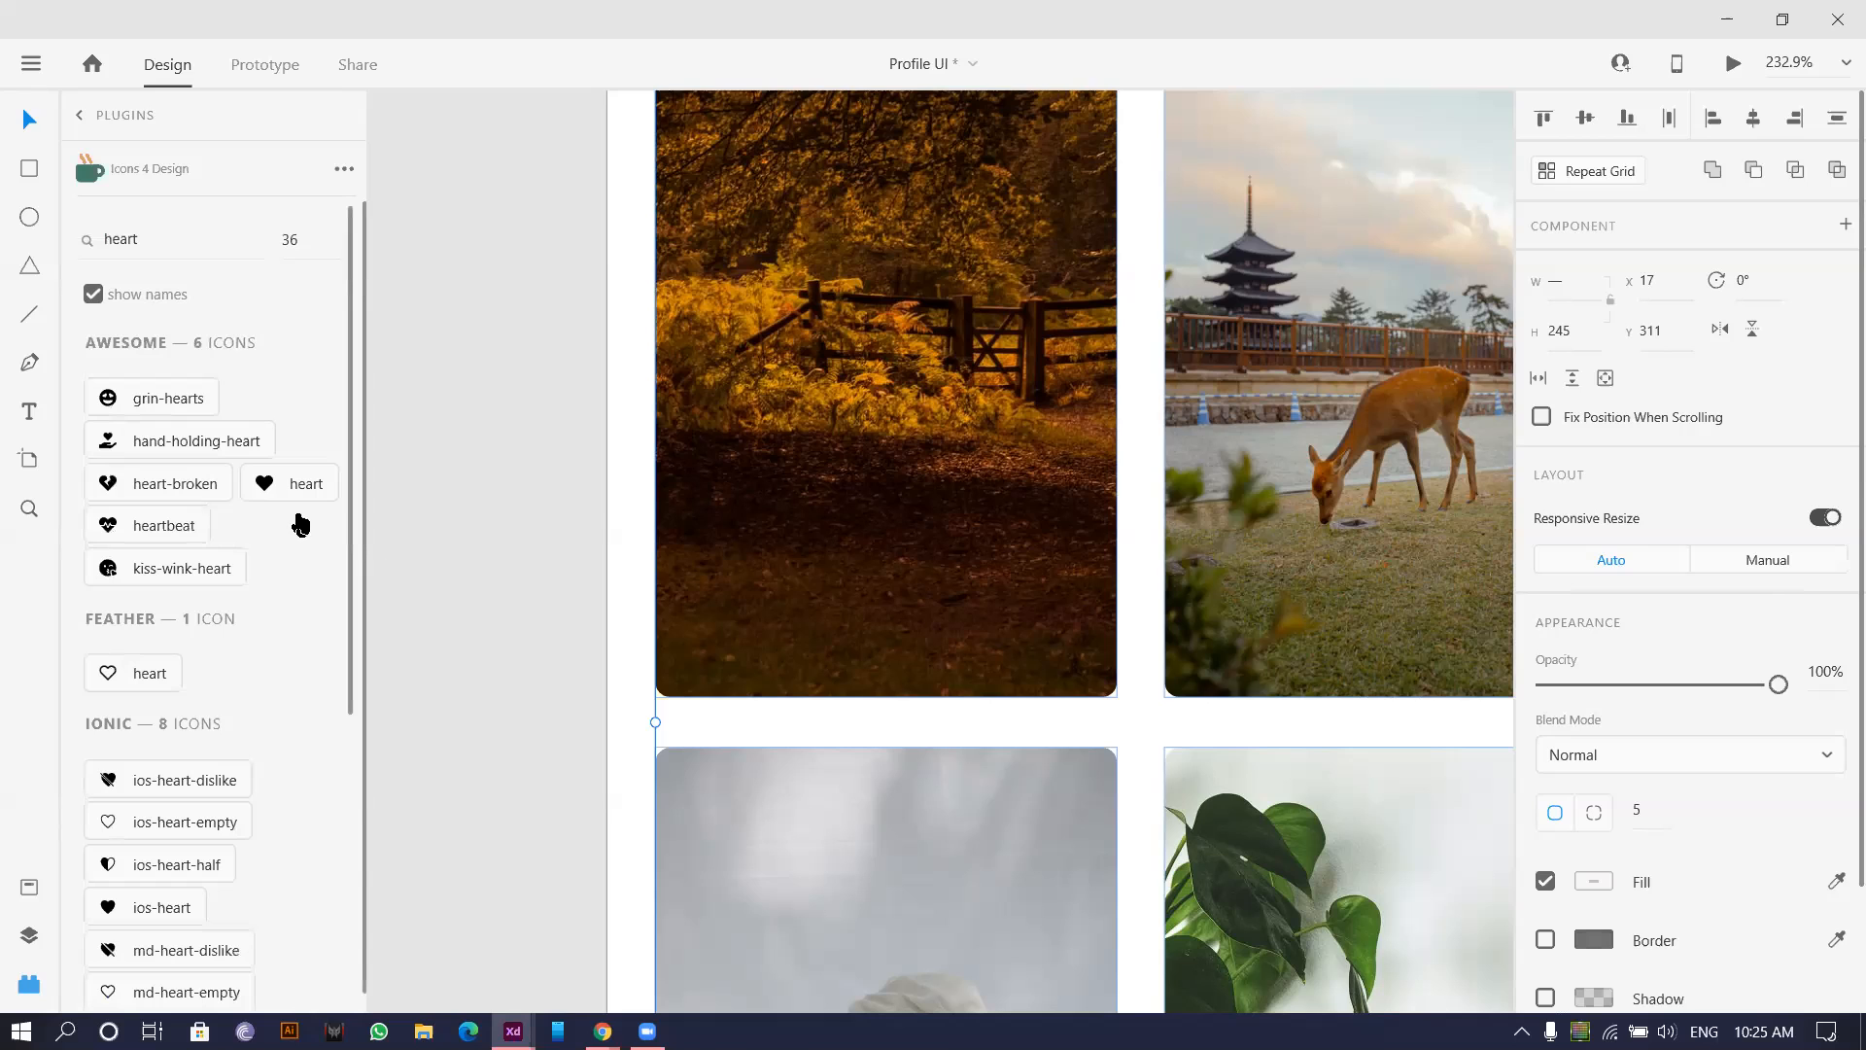
pyautogui.click(290, 484)
# Search for 'comment' and insert the comment-alt speech-bubble icon.
pyautogui.click(174, 243)
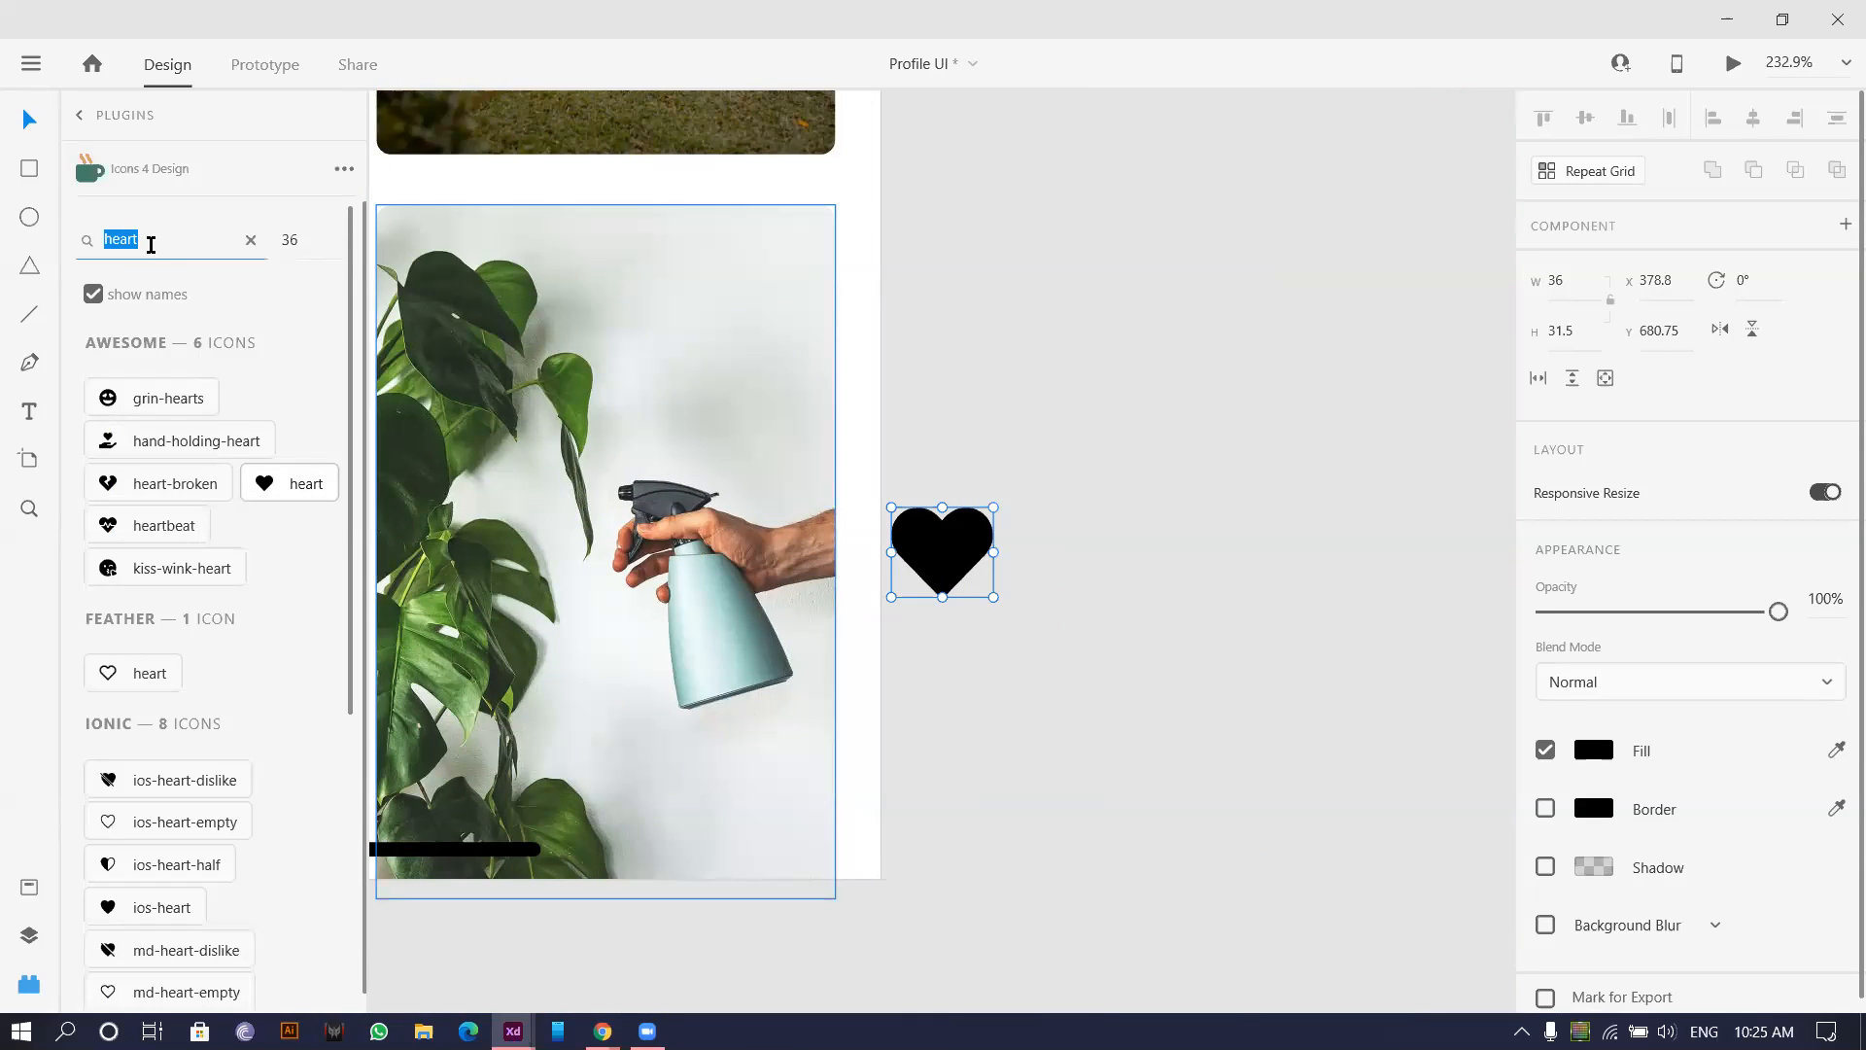
pyautogui.write('comments')
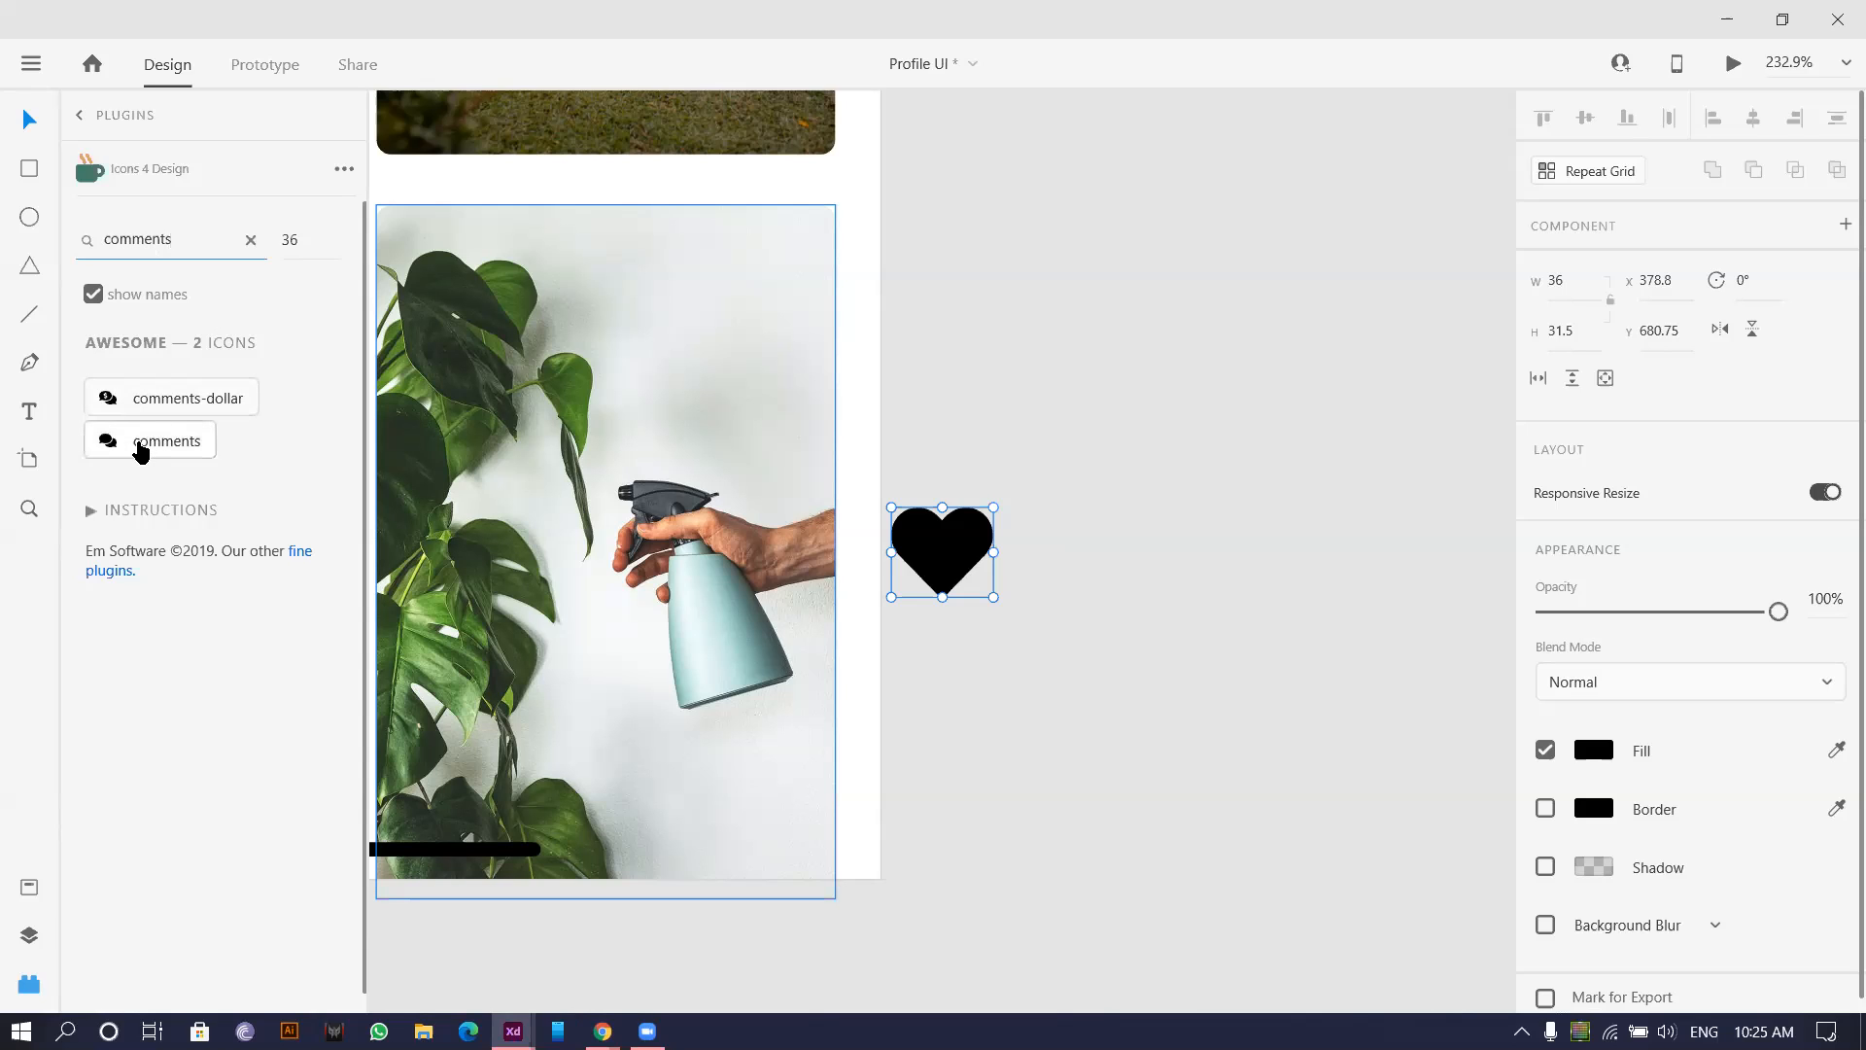
pyautogui.press('BackSpace')
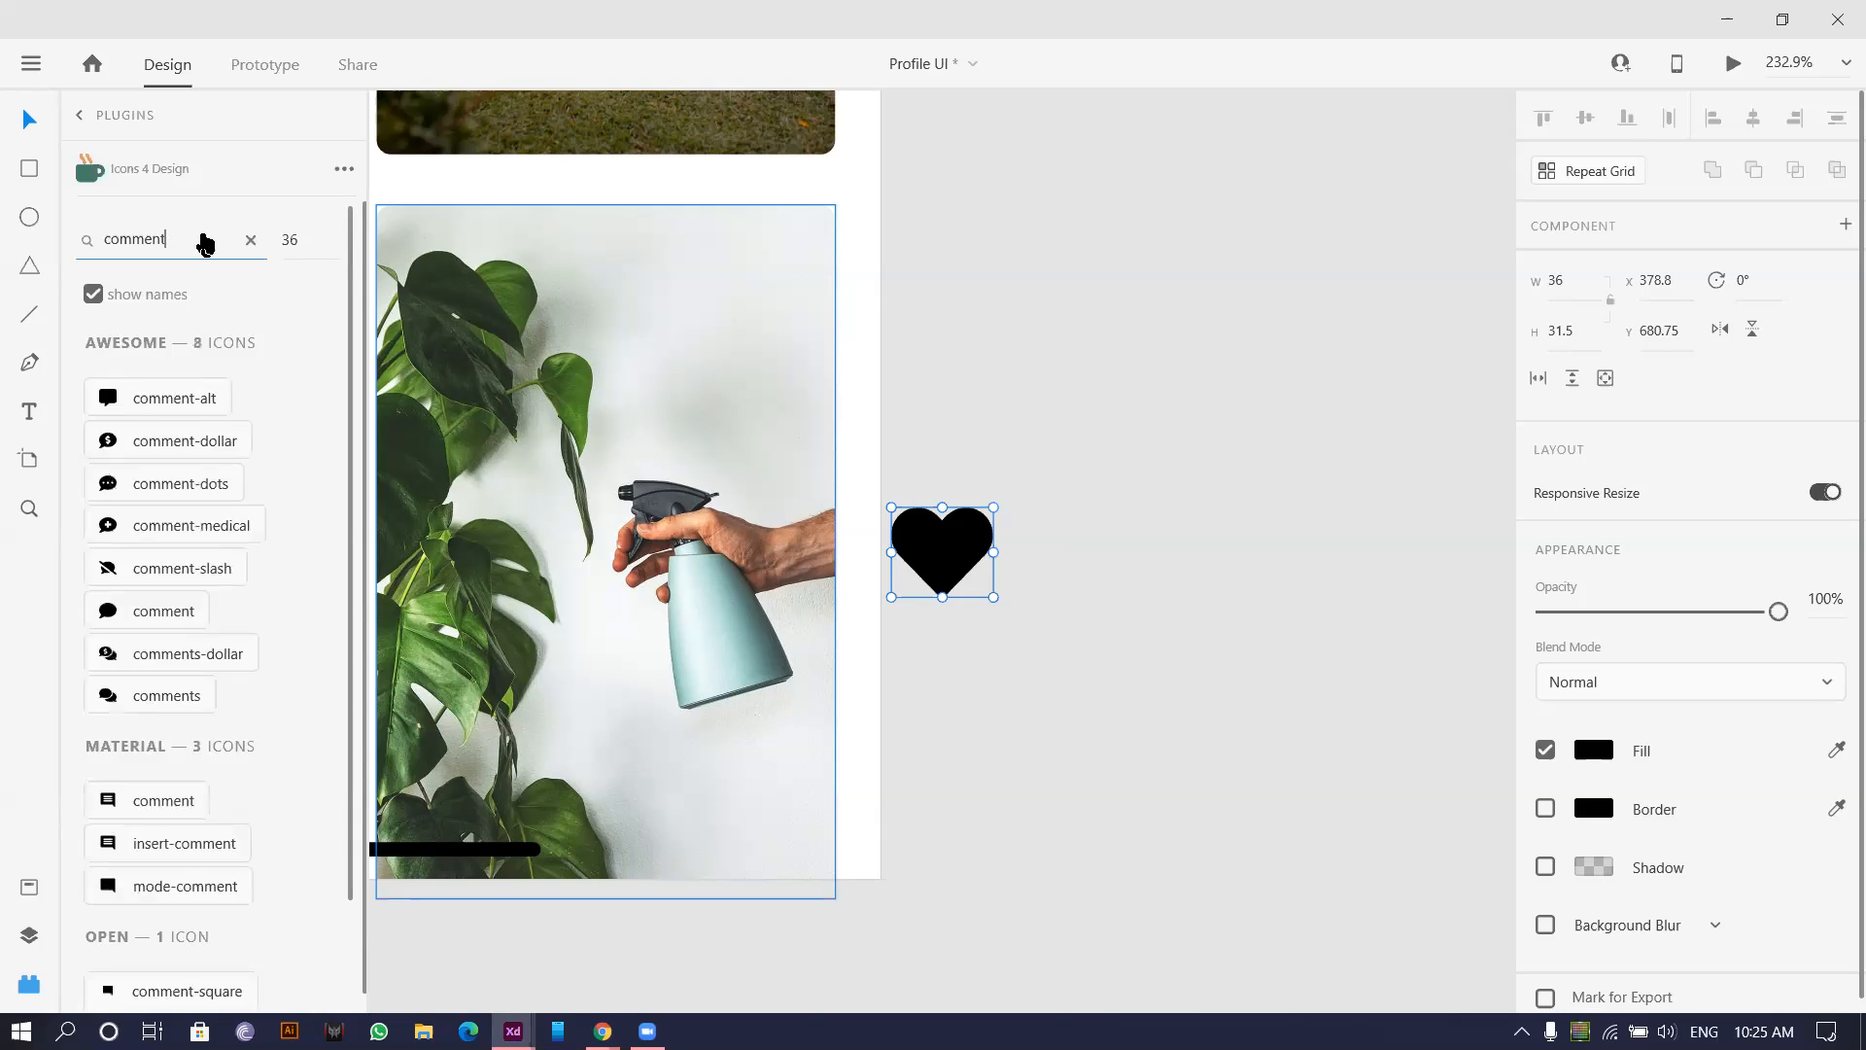
pyautogui.scroll(-2, 205, 457)
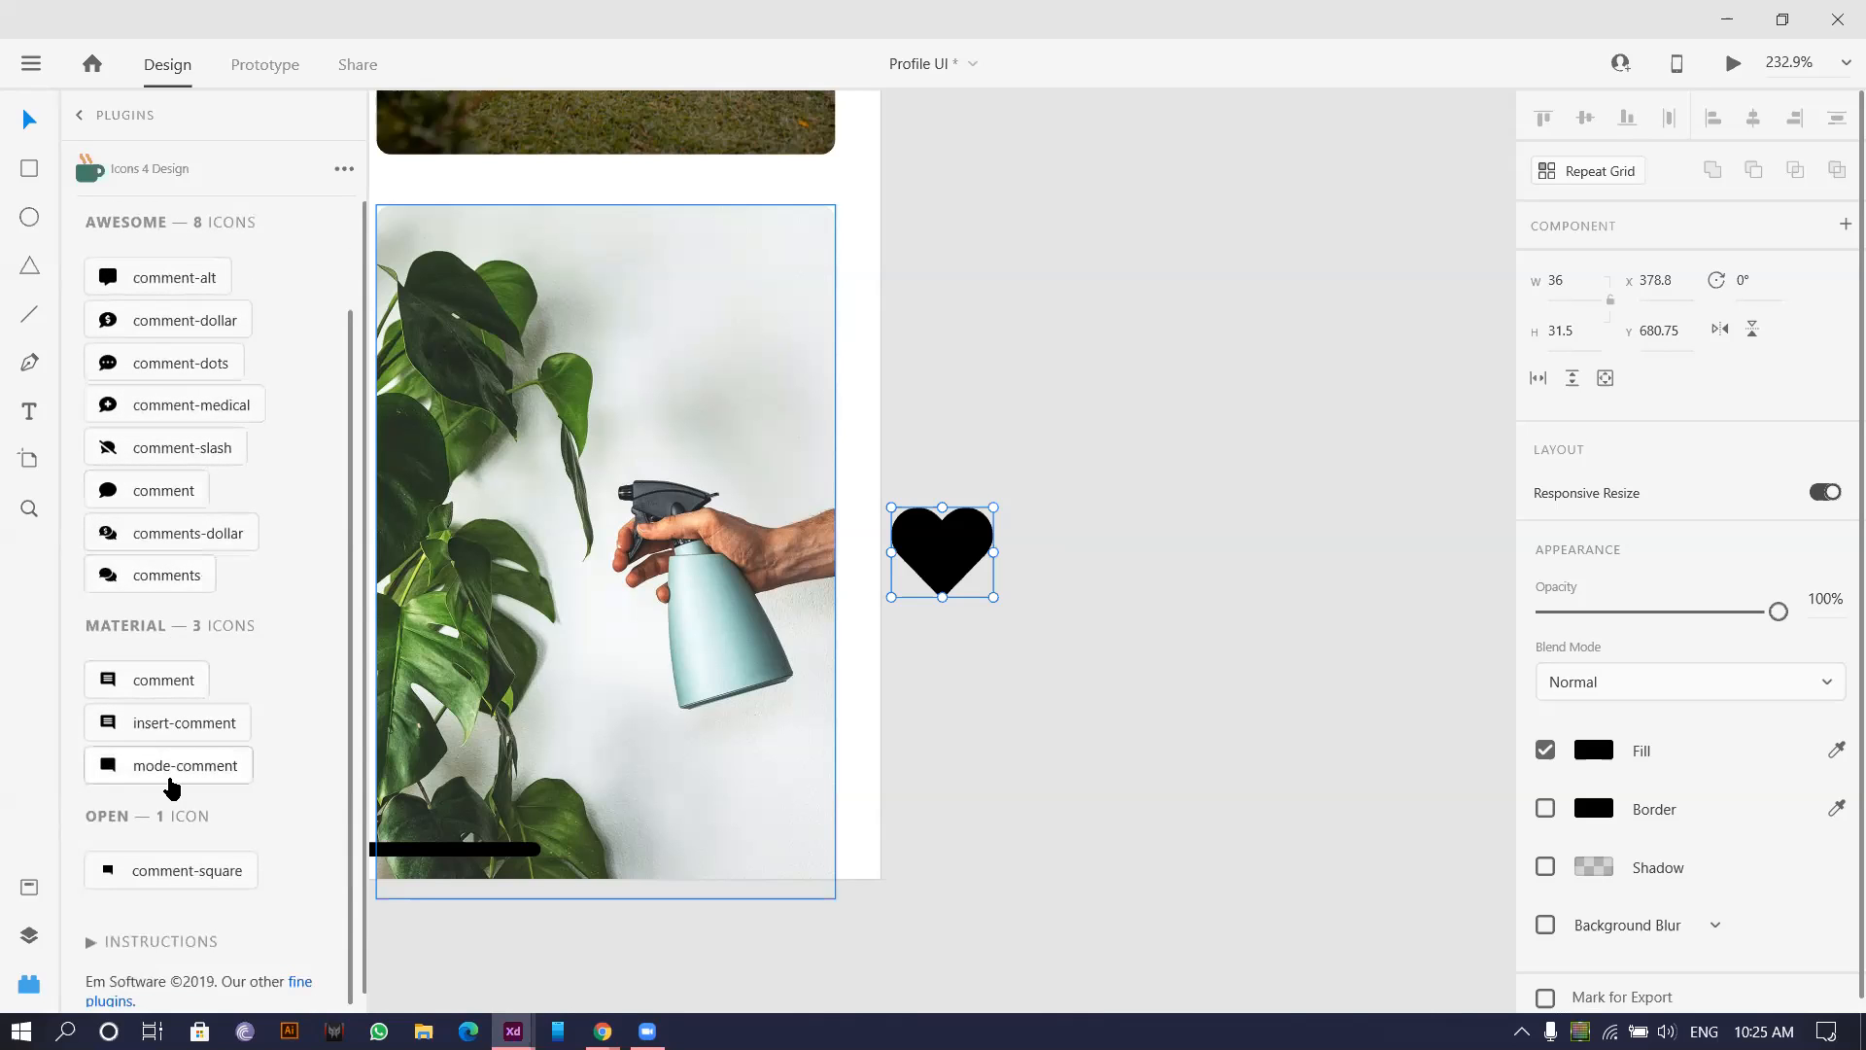
pyautogui.scroll(2, 159, 848)
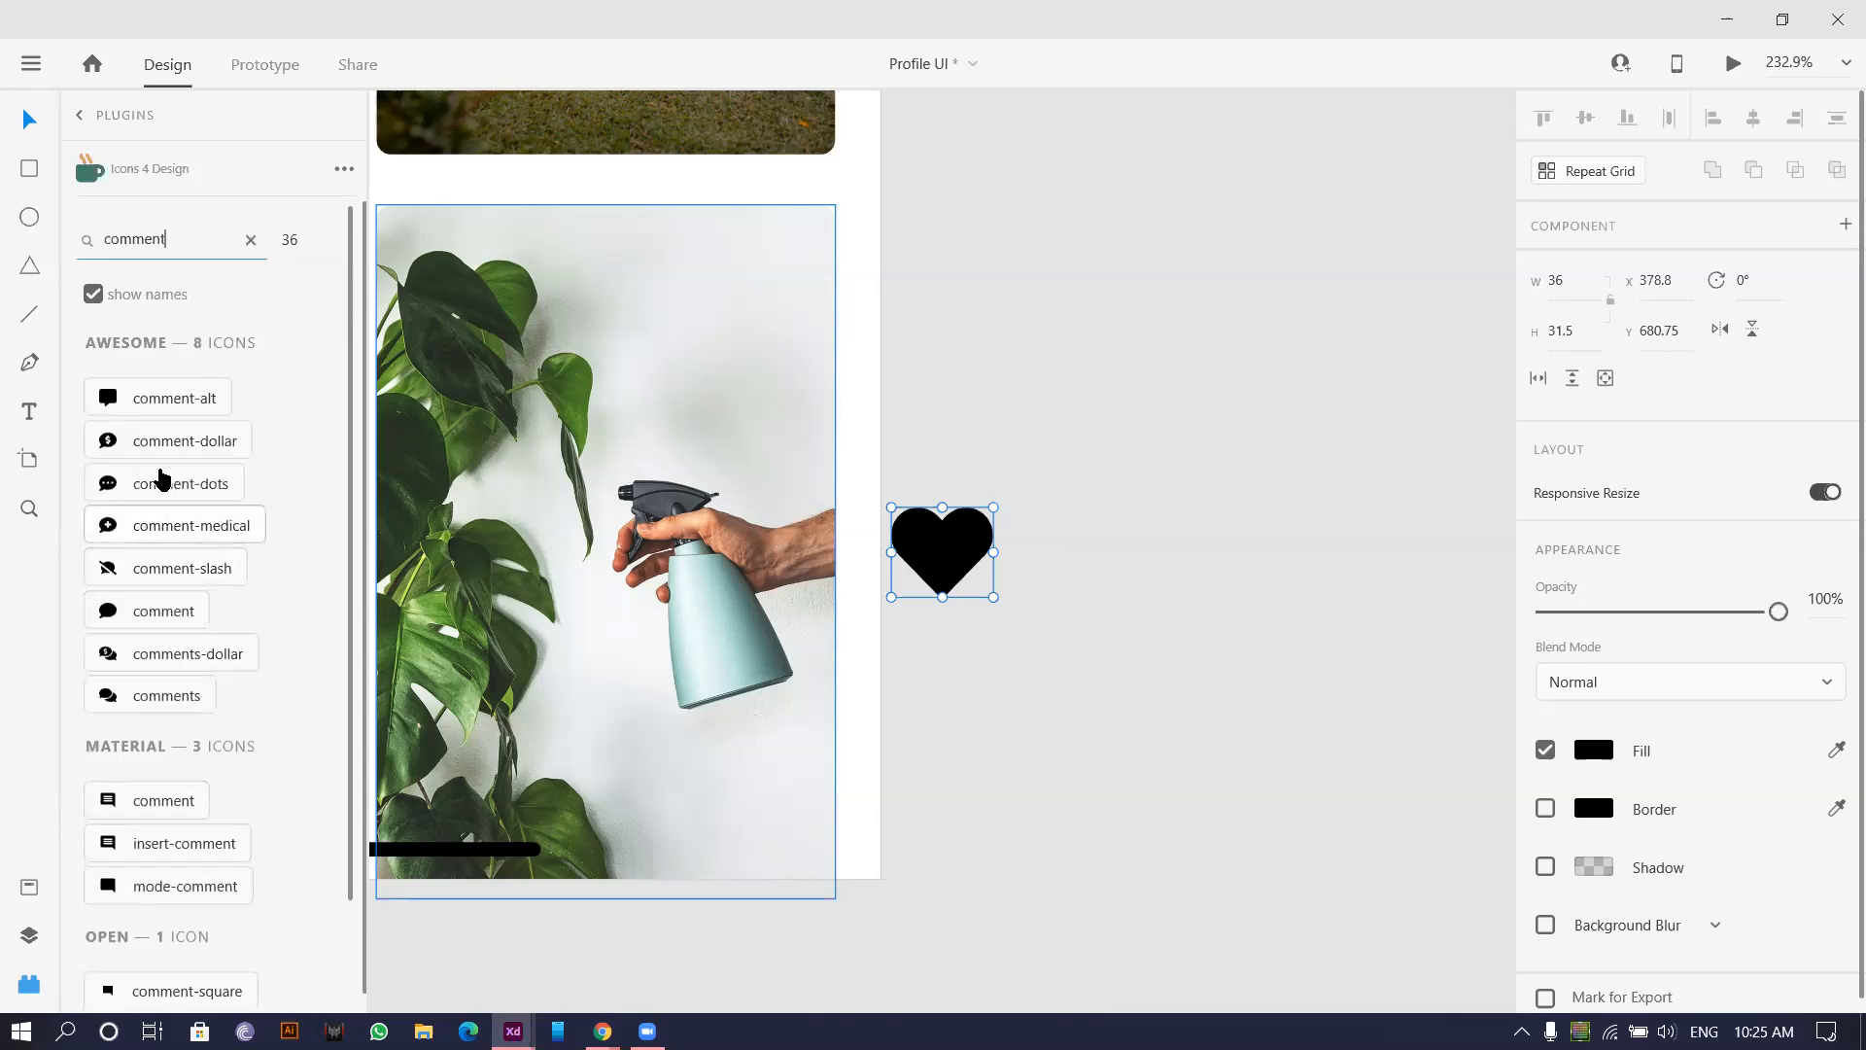
pyautogui.click(183, 412)
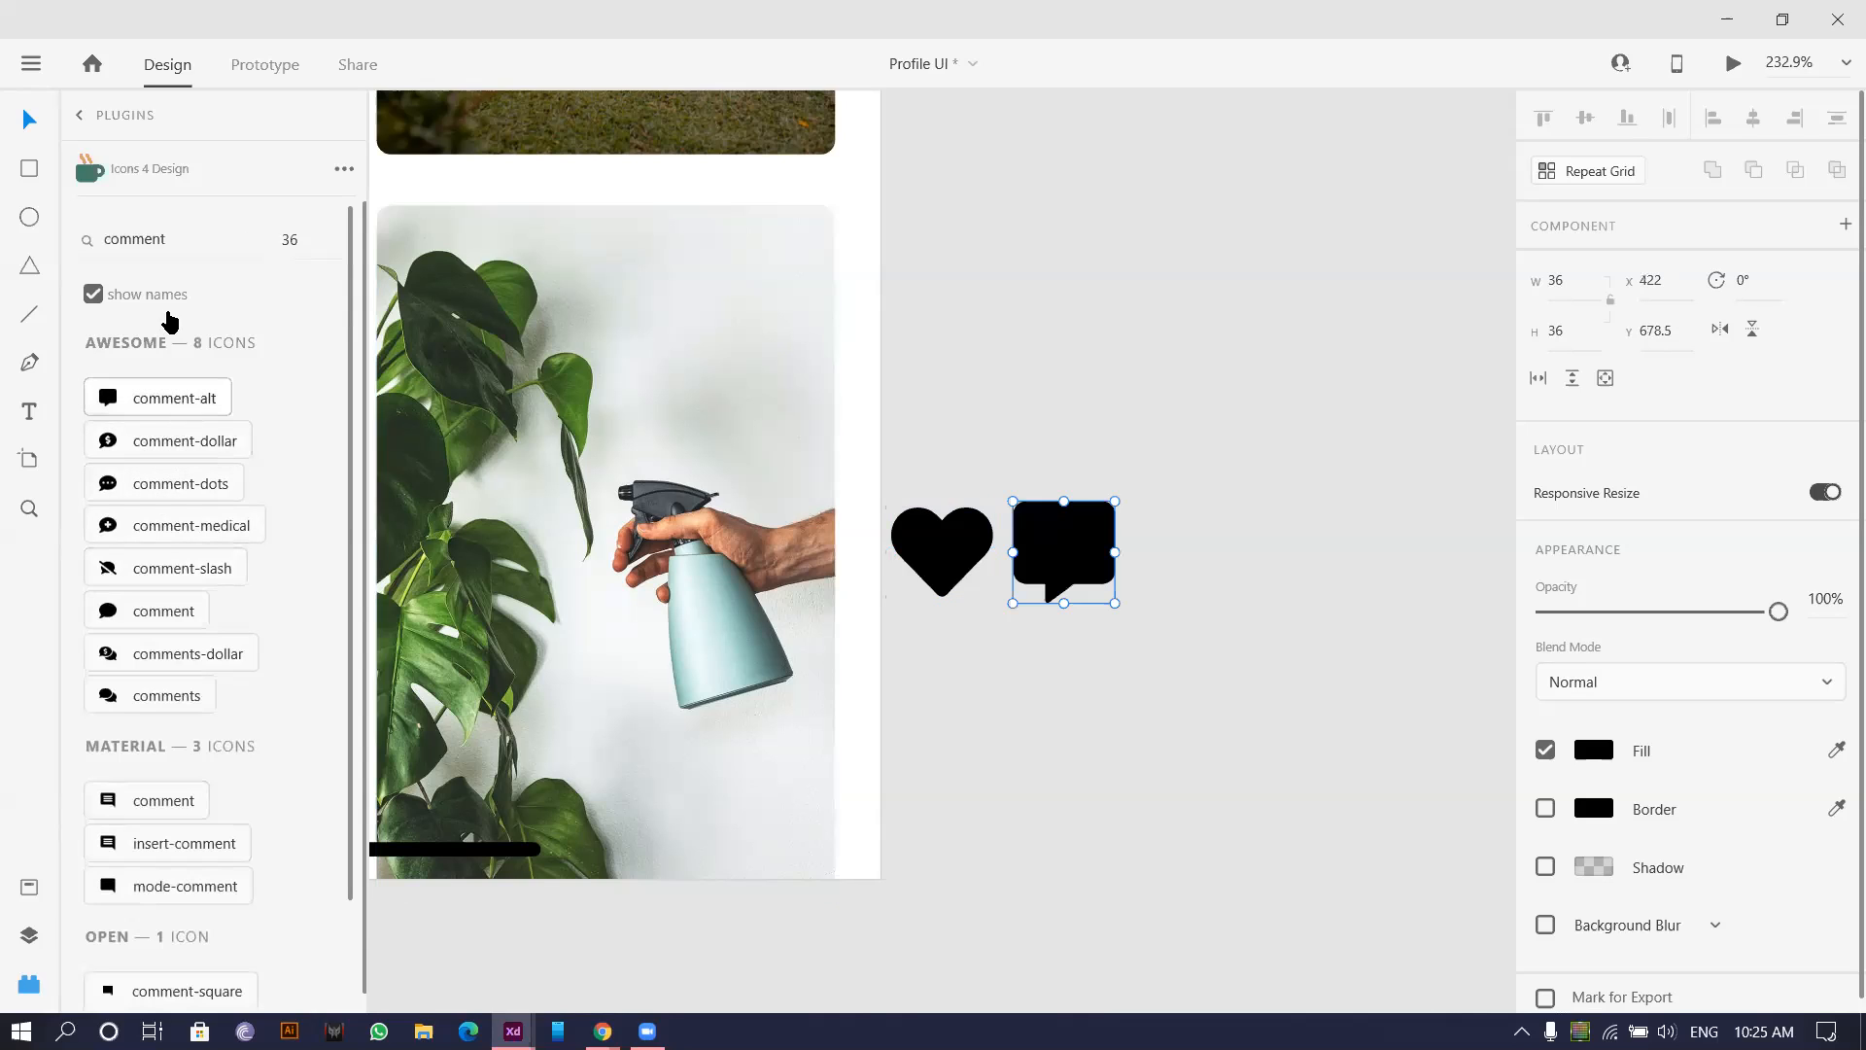
# Search for 'Share' and insert the share arrow icon.
pyautogui.doubleClick(195, 231)
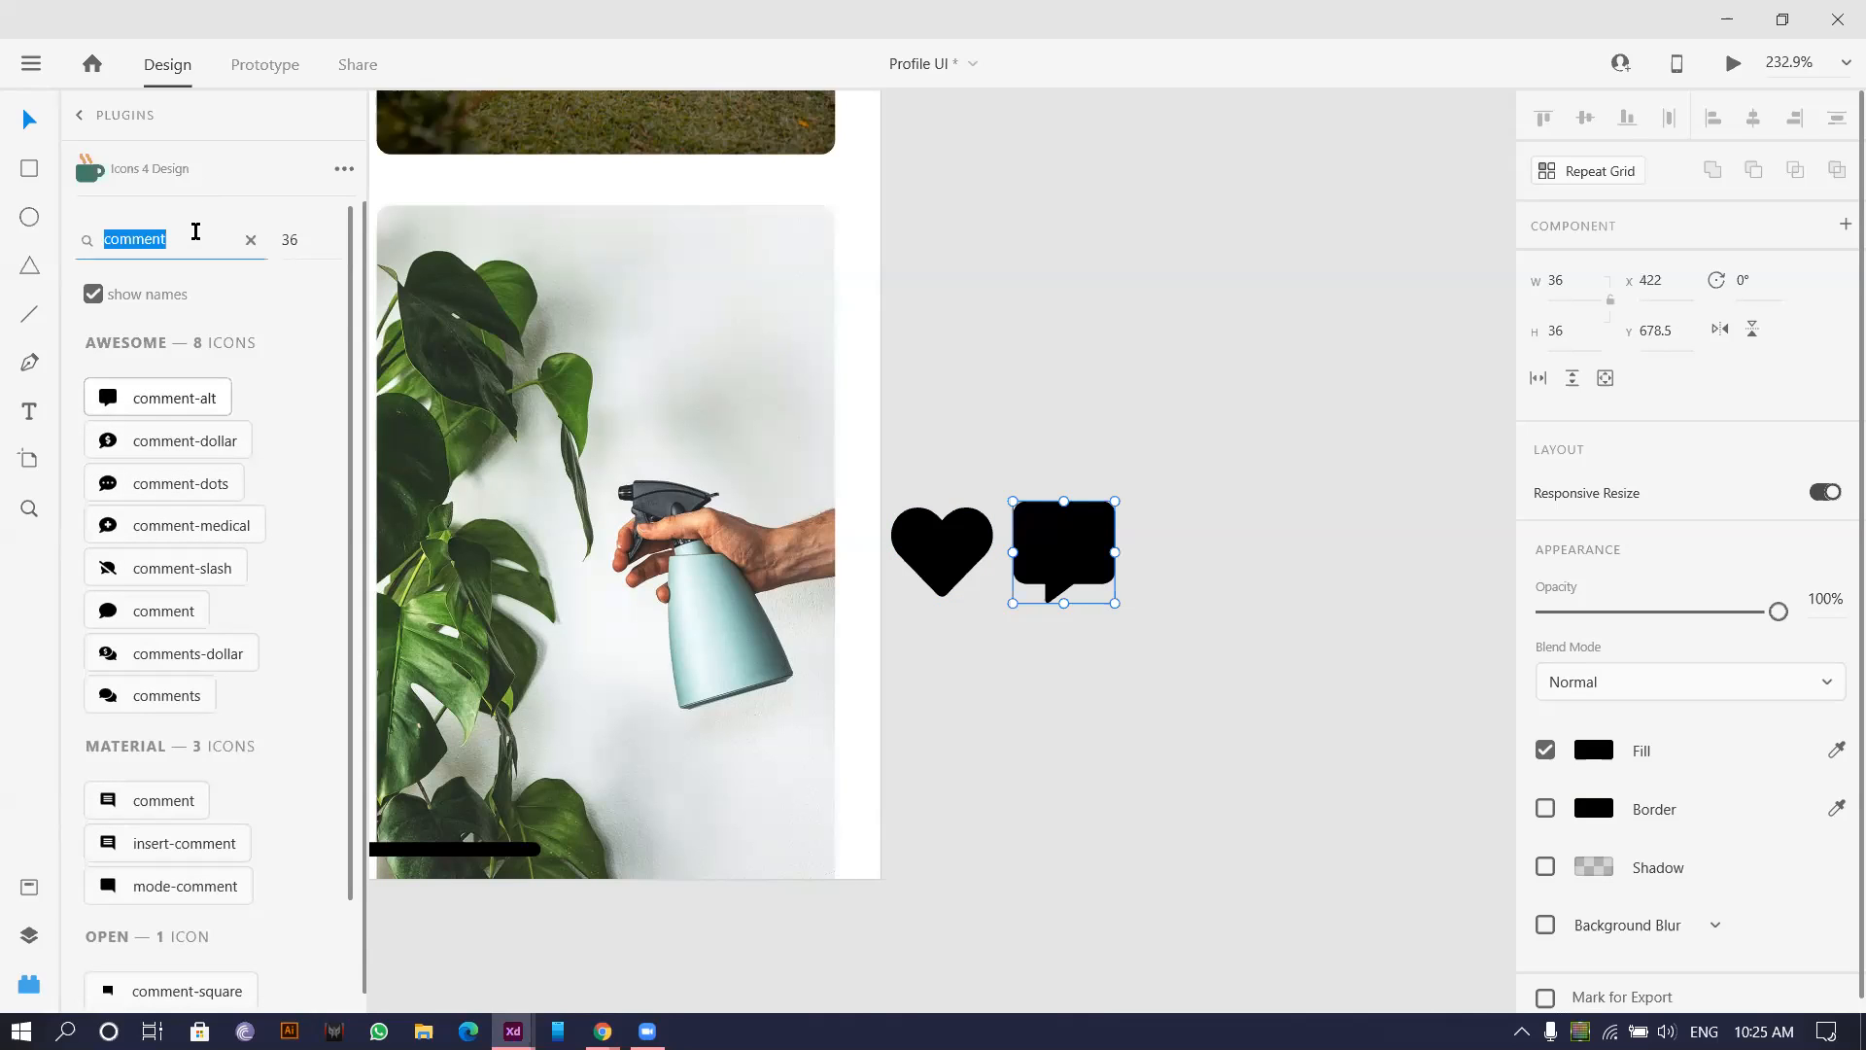
pyautogui.write('Share')
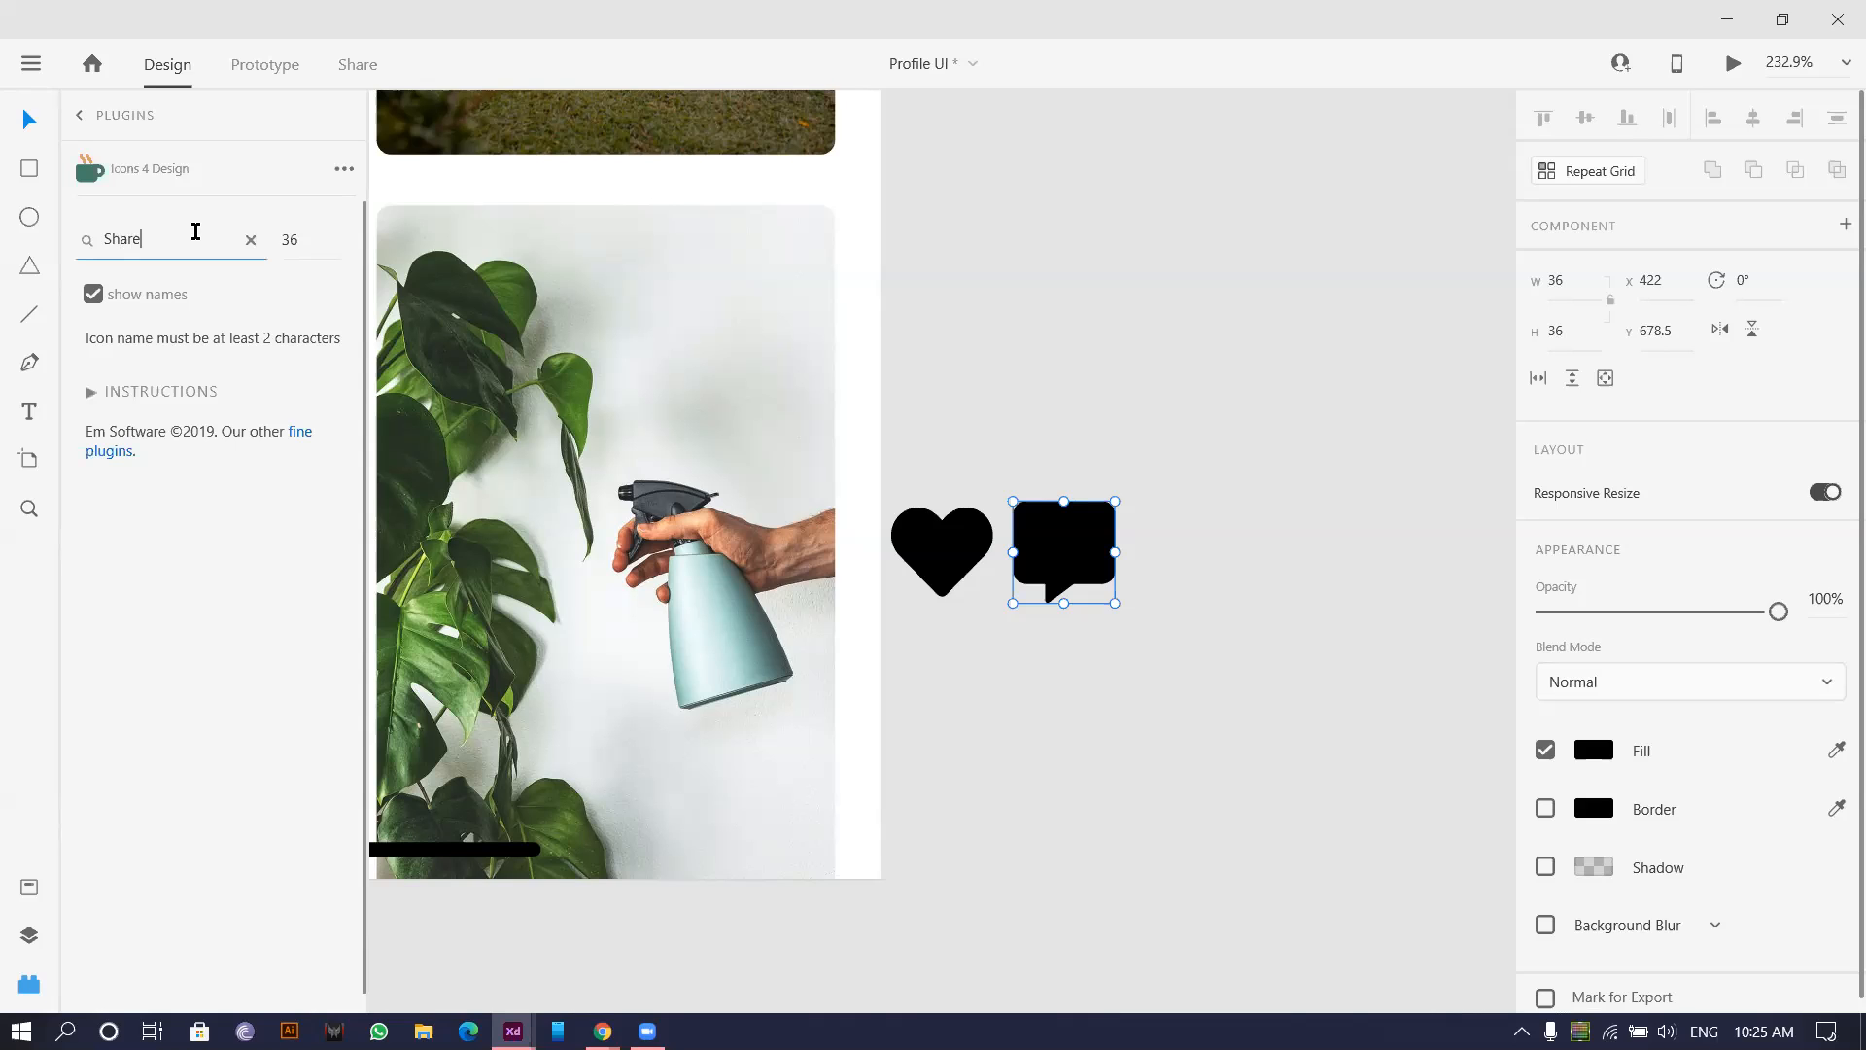
pyautogui.press('Return')
pyautogui.click(306, 530)
# Move the heart, comment and share icons together beside the photo grid.
pyautogui.scroll(-1, 1091, 658)
pyautogui.keyDown('ctrl'); pyautogui.scroll(-5, 1088, 650); pyautogui.keyUp('ctrl')
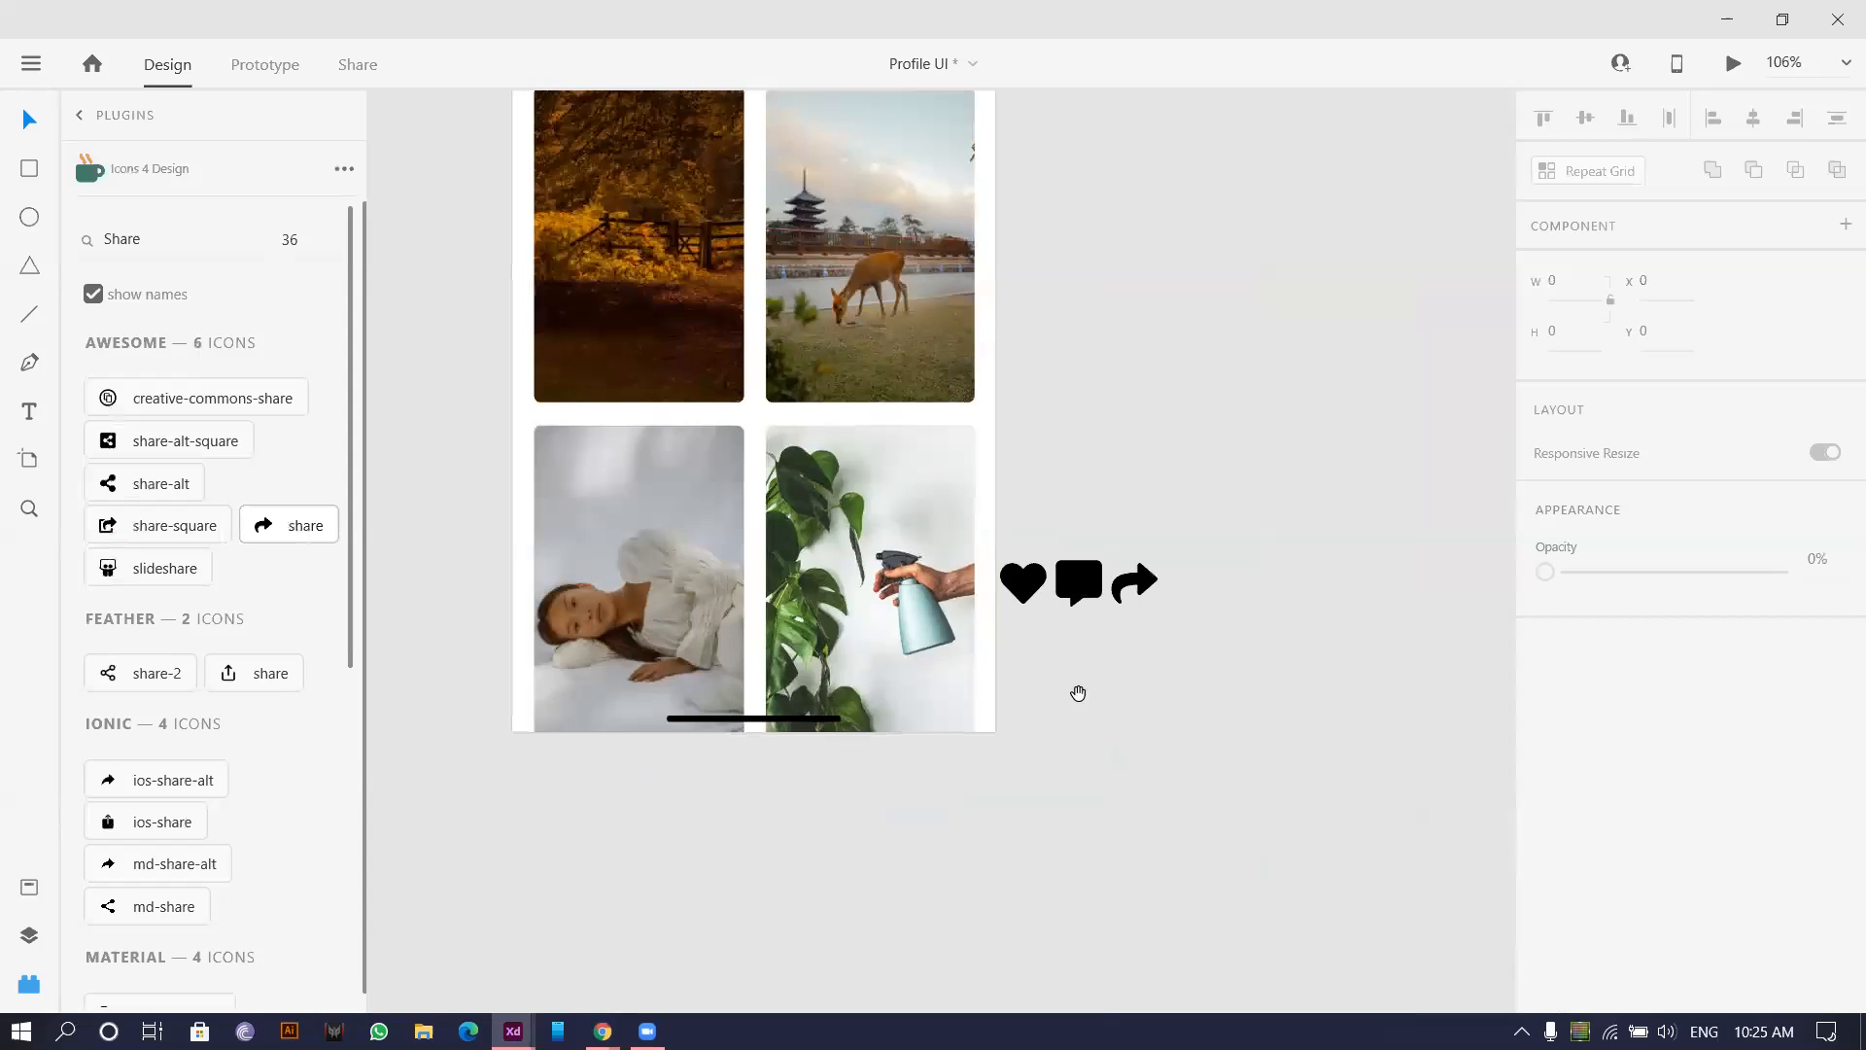
pyautogui.moveTo(1009, 530); pyautogui.dragTo(1145, 649)
pyautogui.moveTo(1075, 597); pyautogui.dragTo(1273, 439)
# Select the whole four-photo grid.
pyautogui.keyDown('ctrl'); pyautogui.scroll(5, 625, 592); pyautogui.keyUp('ctrl')
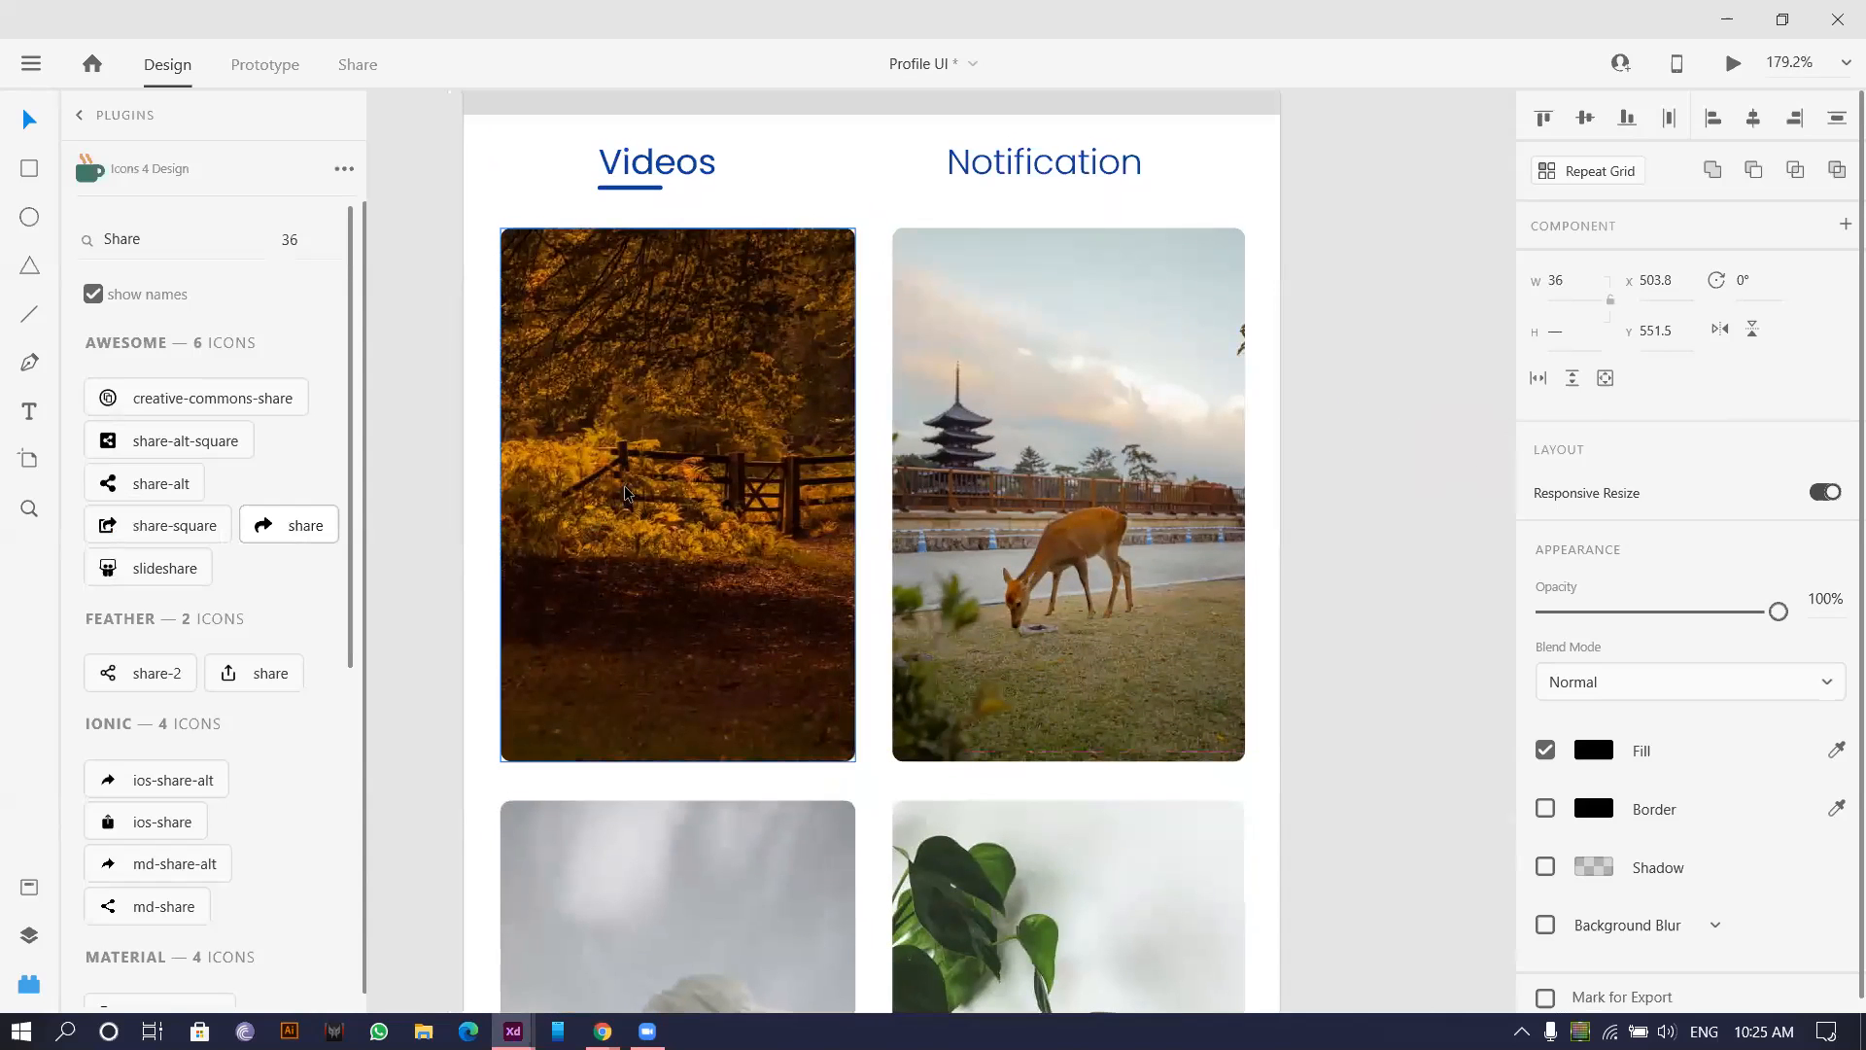
pyautogui.click(564, 495)
pyautogui.click(389, 493)
pyautogui.keyDown('ctrl'); pyautogui.scroll(-3, 388, 493); pyautogui.keyUp('ctrl')
pyautogui.keyDown('ctrl'); pyautogui.scroll(-2, 389, 493); pyautogui.keyUp('ctrl')
pyautogui.moveTo(394, 497); pyautogui.dragTo(931, 839)
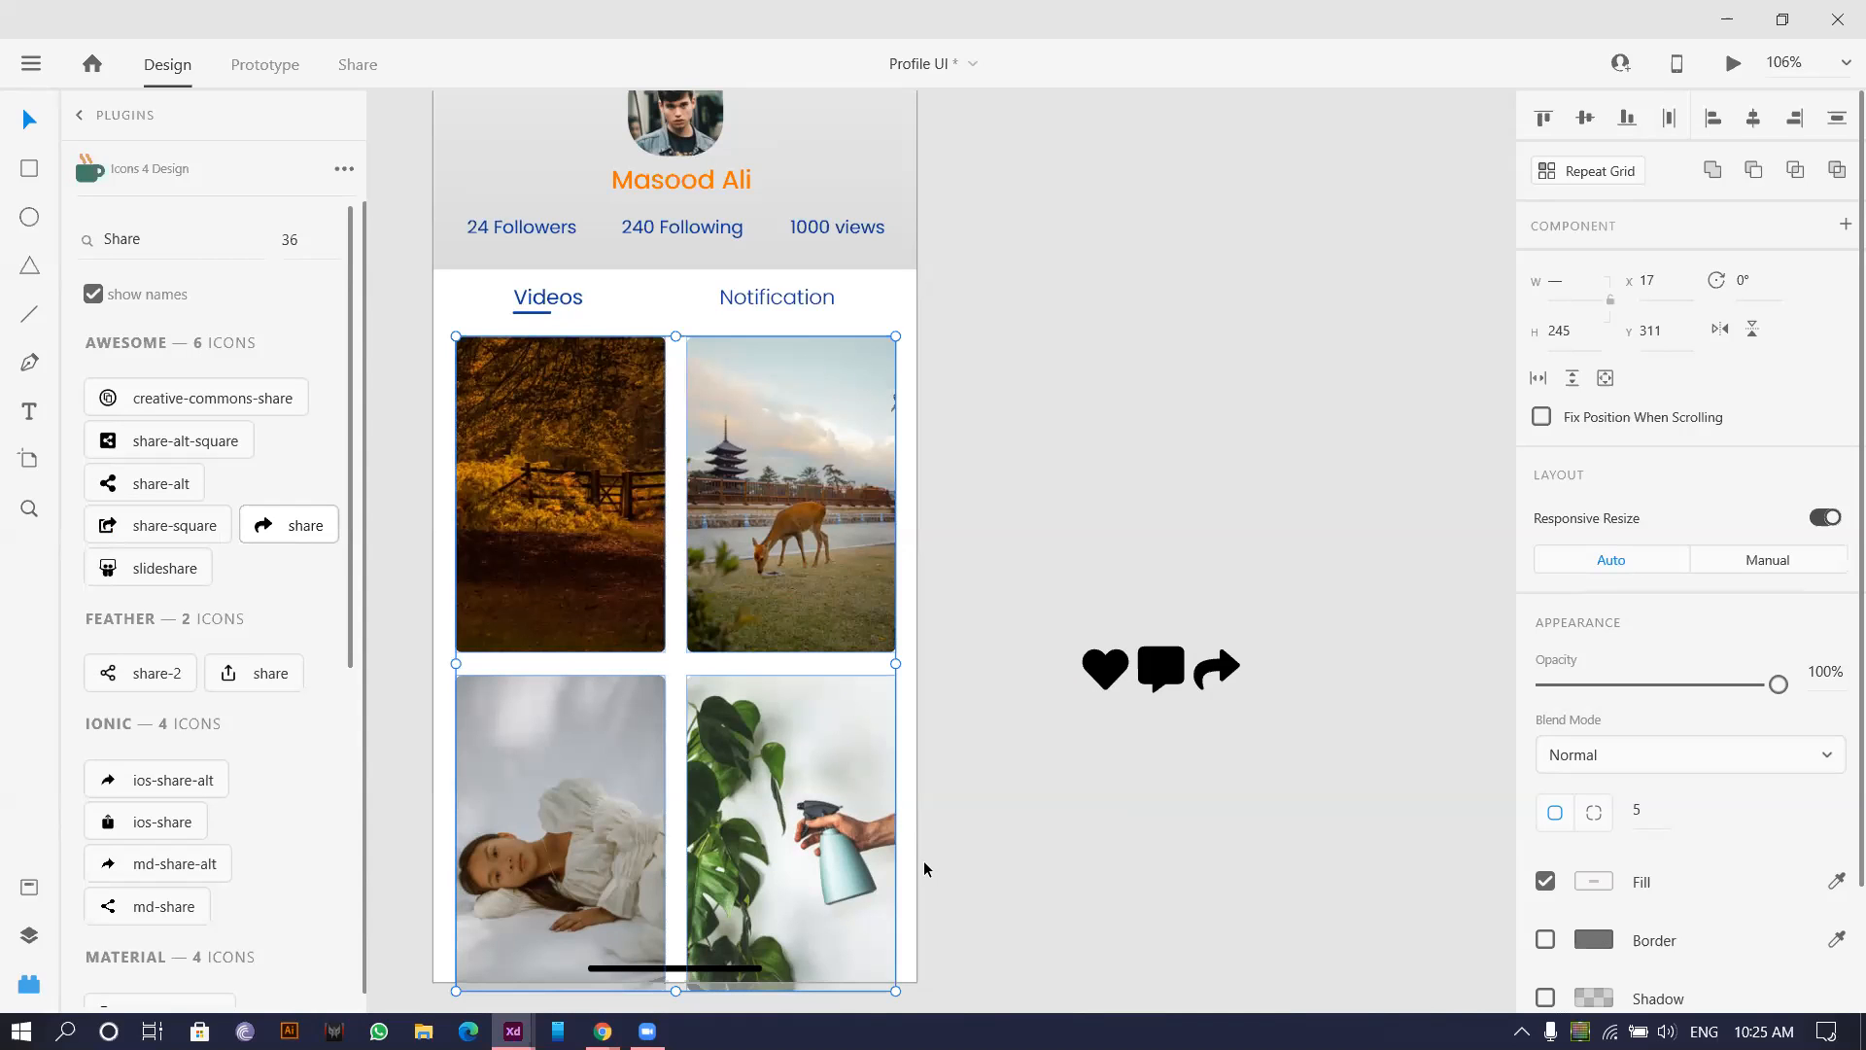
# Keep the home bar layered in front of the photos and reselect the photo grid.
pyautogui.hotkey('ctrl', 'shift', ']')
pyautogui.hotkey('ctrl', 'shift', '[')
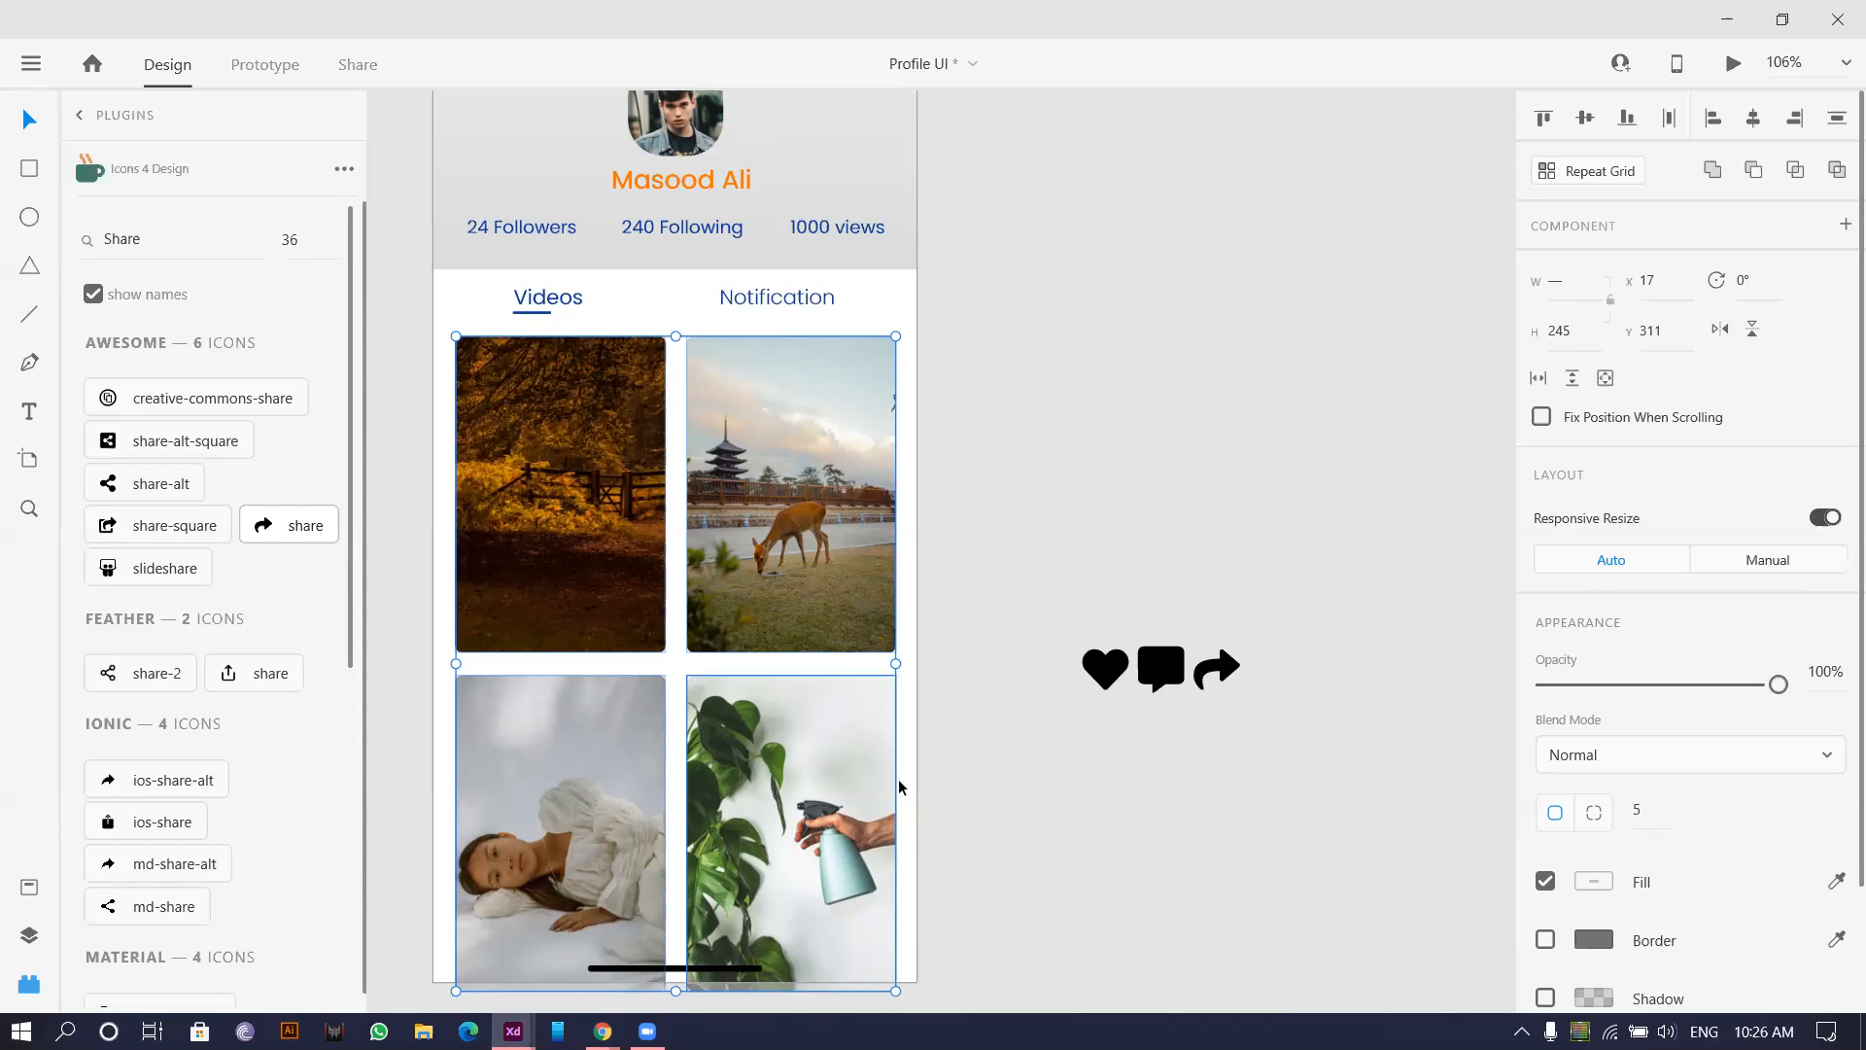
pyautogui.click(1003, 496)
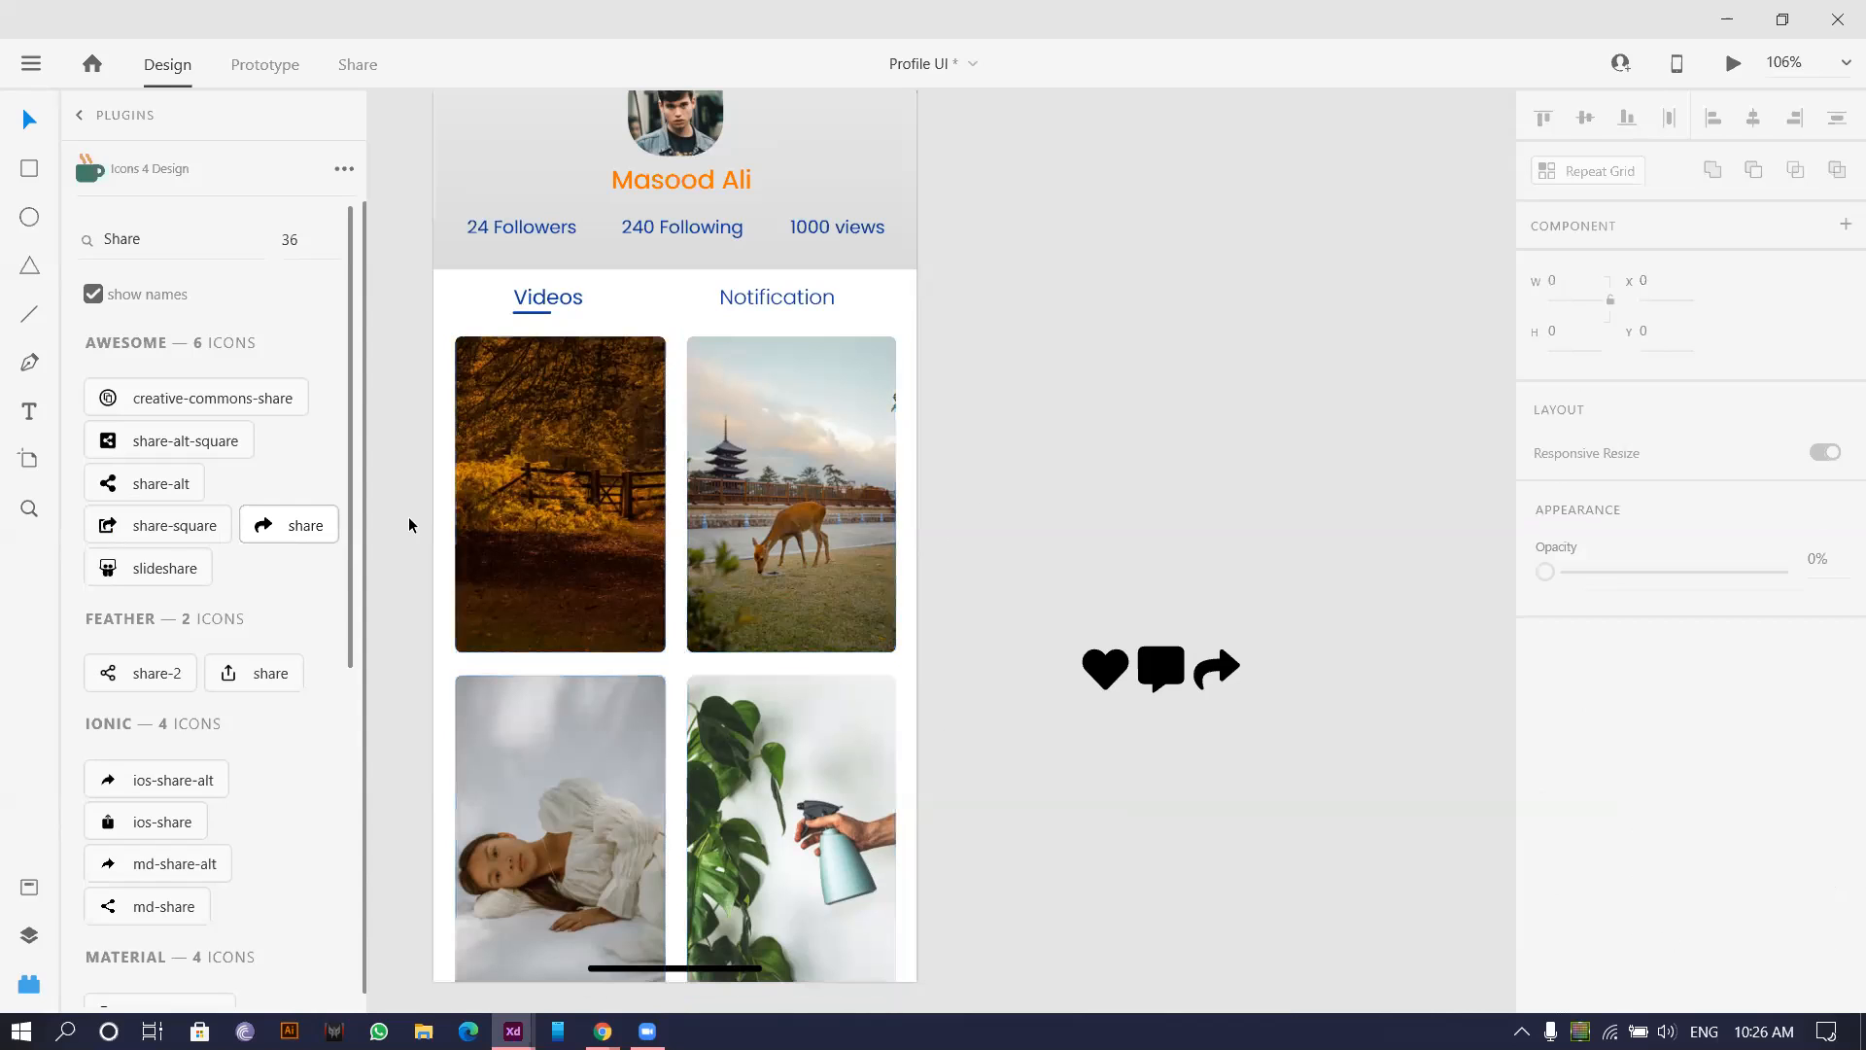
pyautogui.click(503, 532)
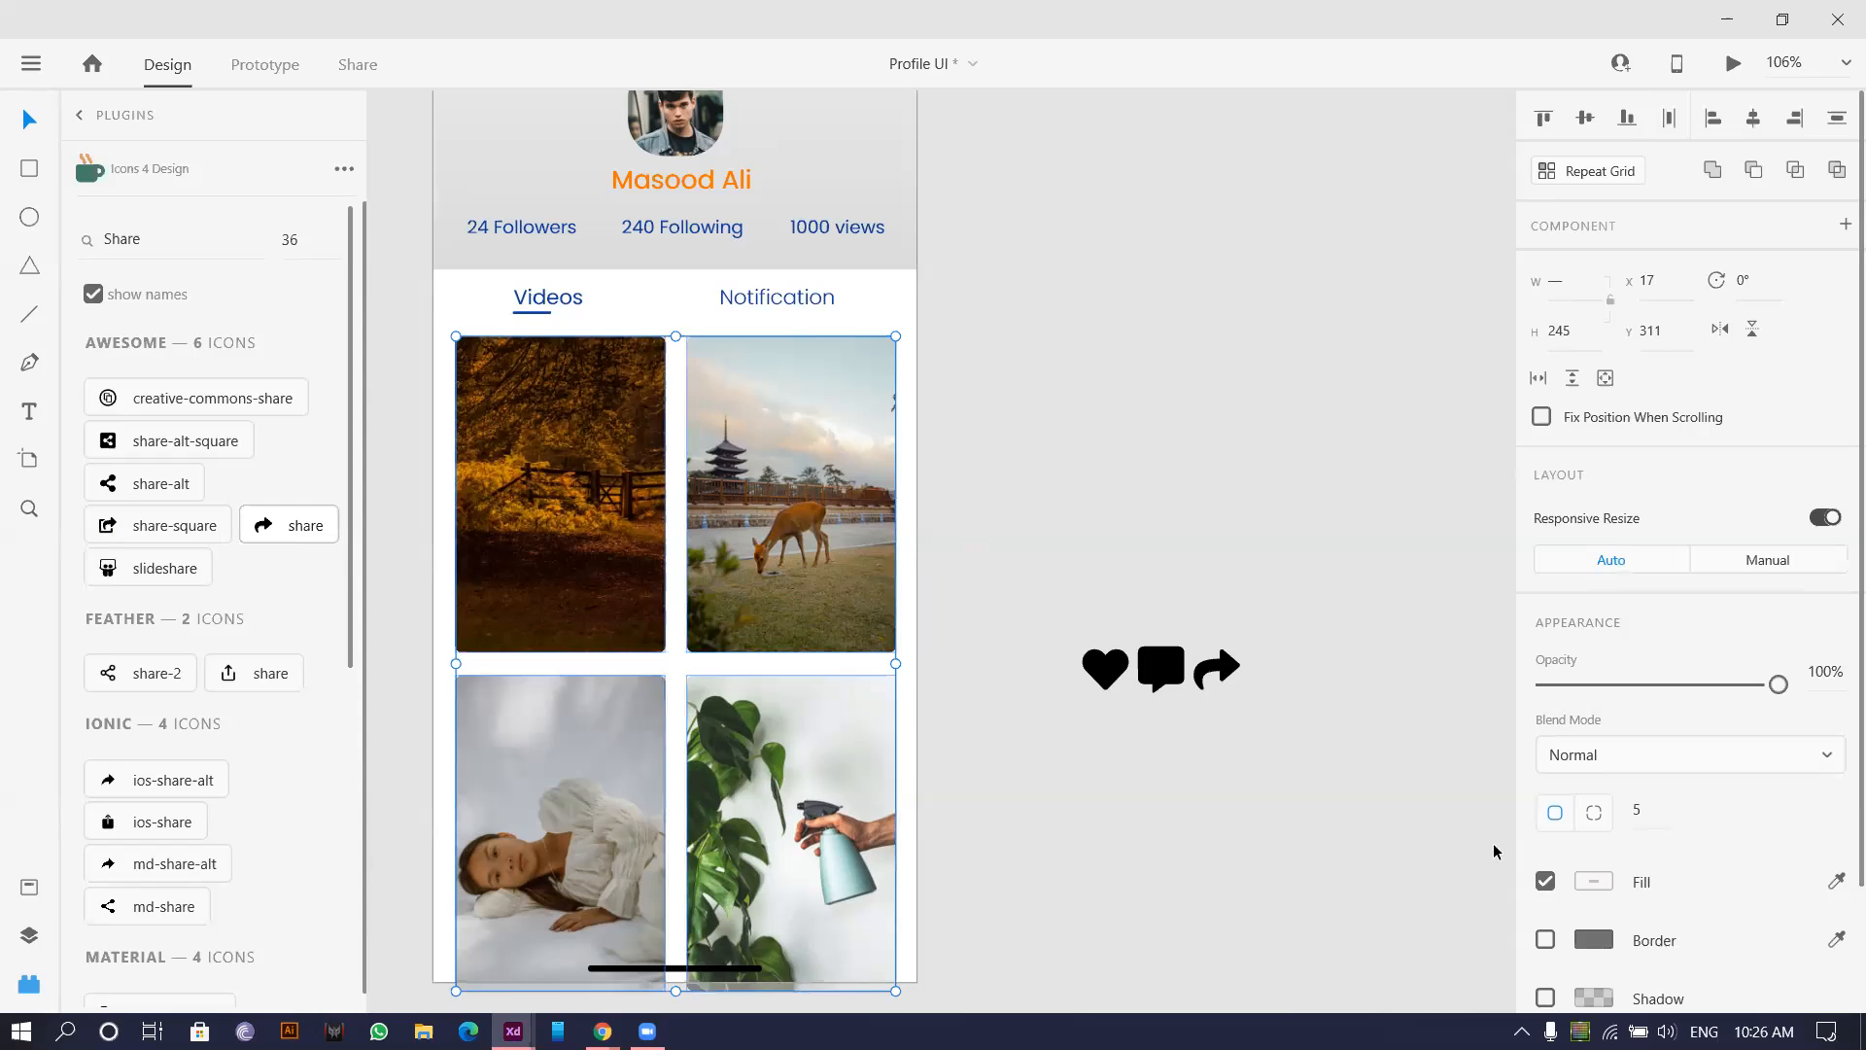
# Give the photo cards a linear gradient fill fading from transparent to black.
pyautogui.click(1602, 884)
pyautogui.click(1285, 634)
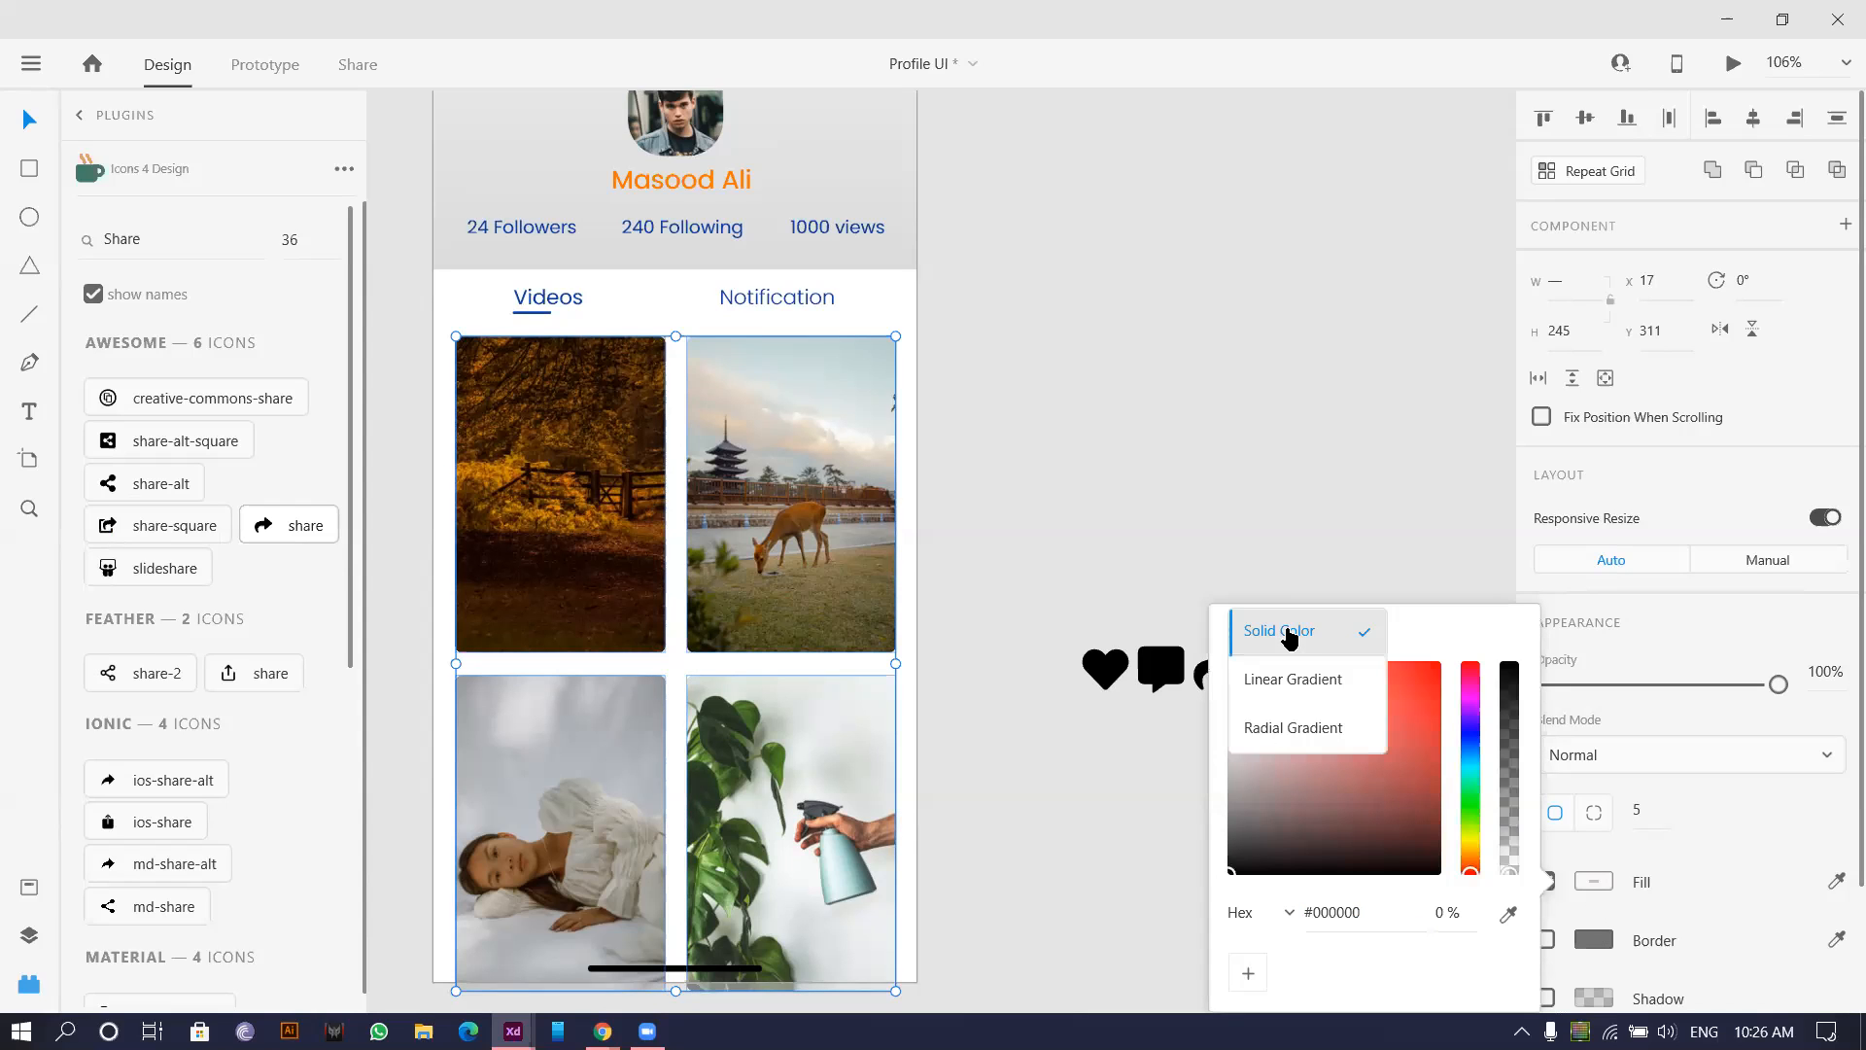
pyautogui.click(1301, 692)
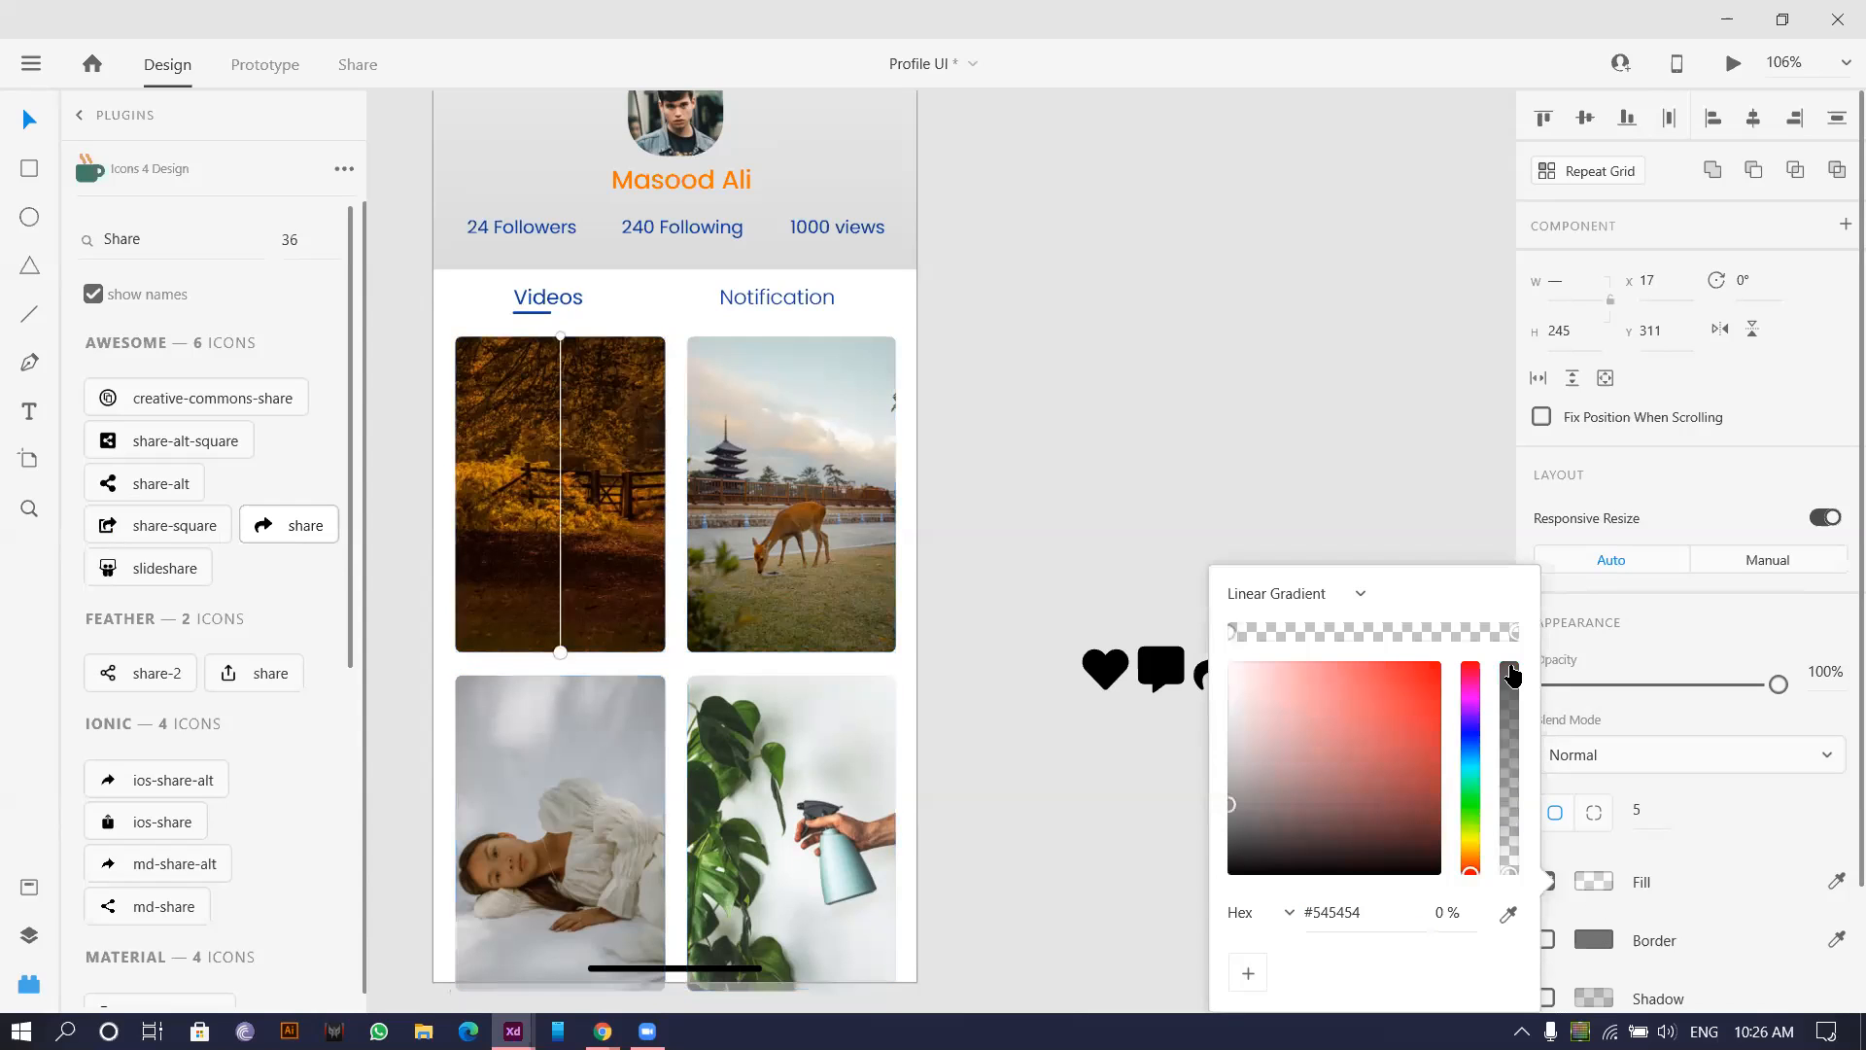
pyautogui.moveTo(1508, 887); pyautogui.dragTo(1517, 734)
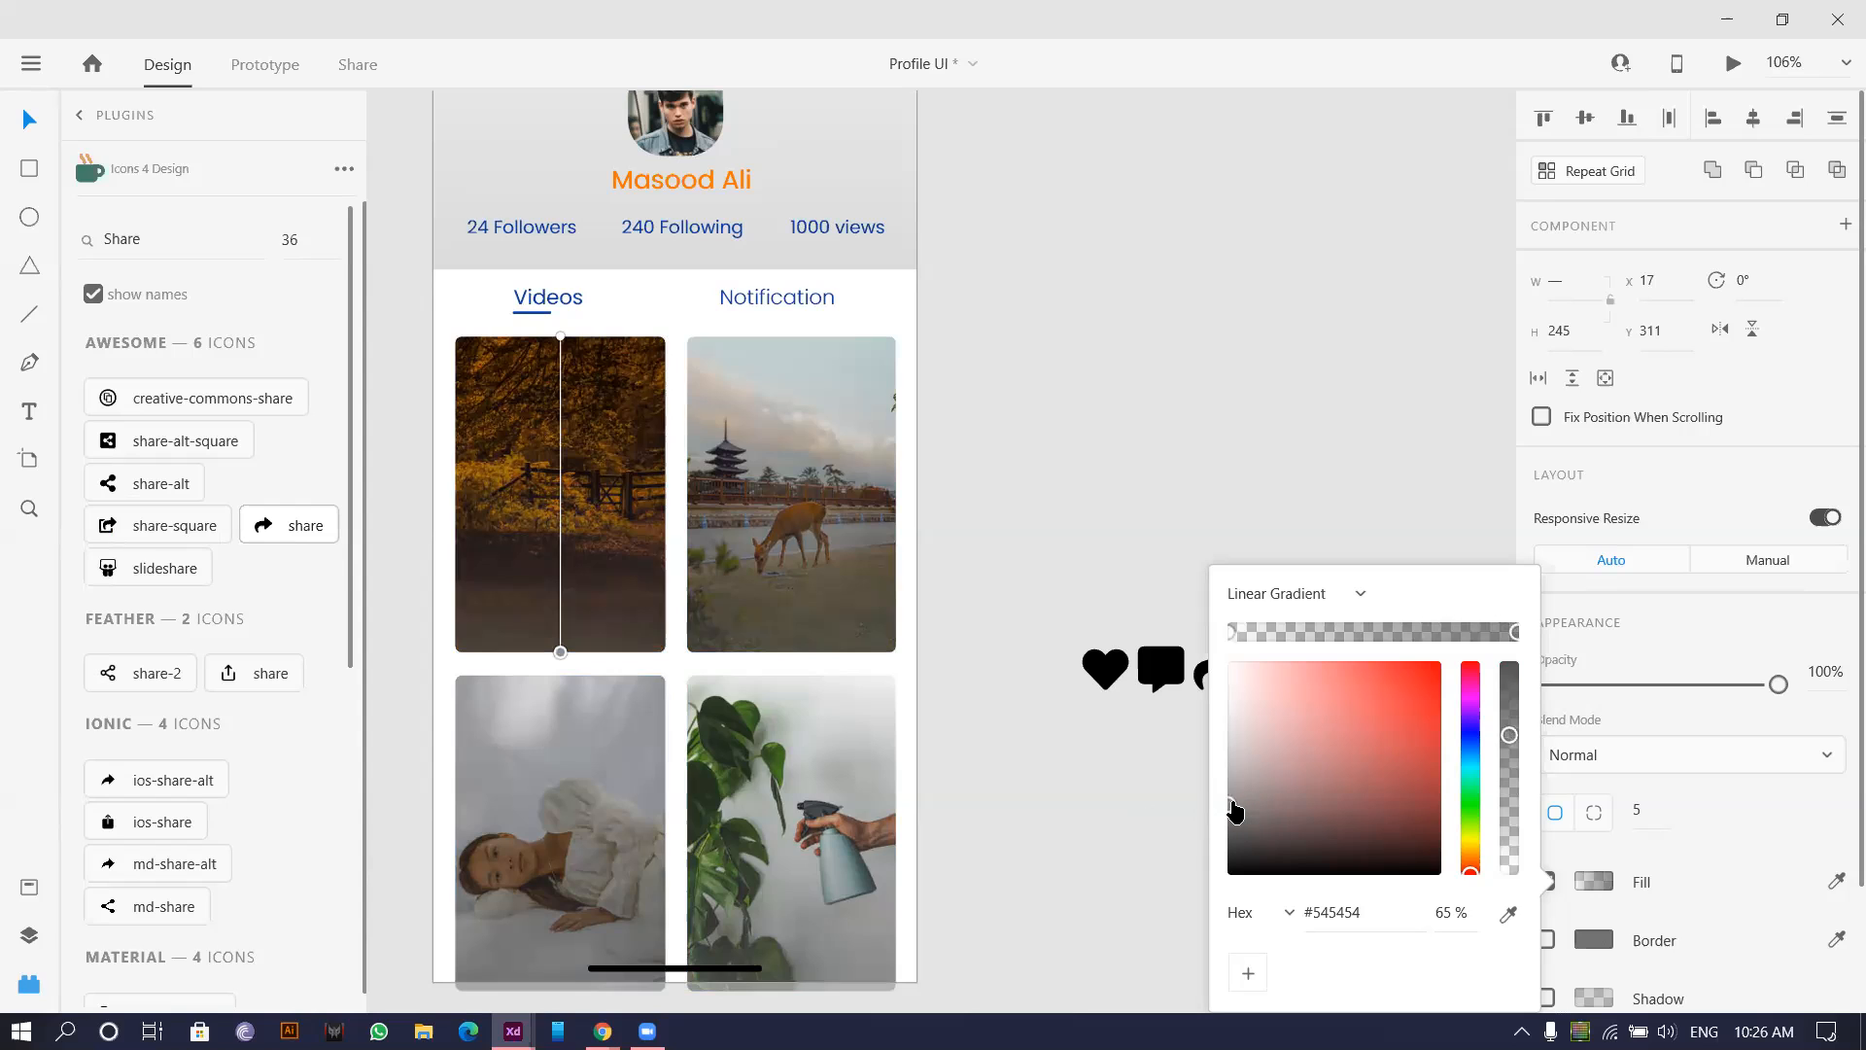
pyautogui.moveTo(1234, 812); pyautogui.dragTo(1212, 982)
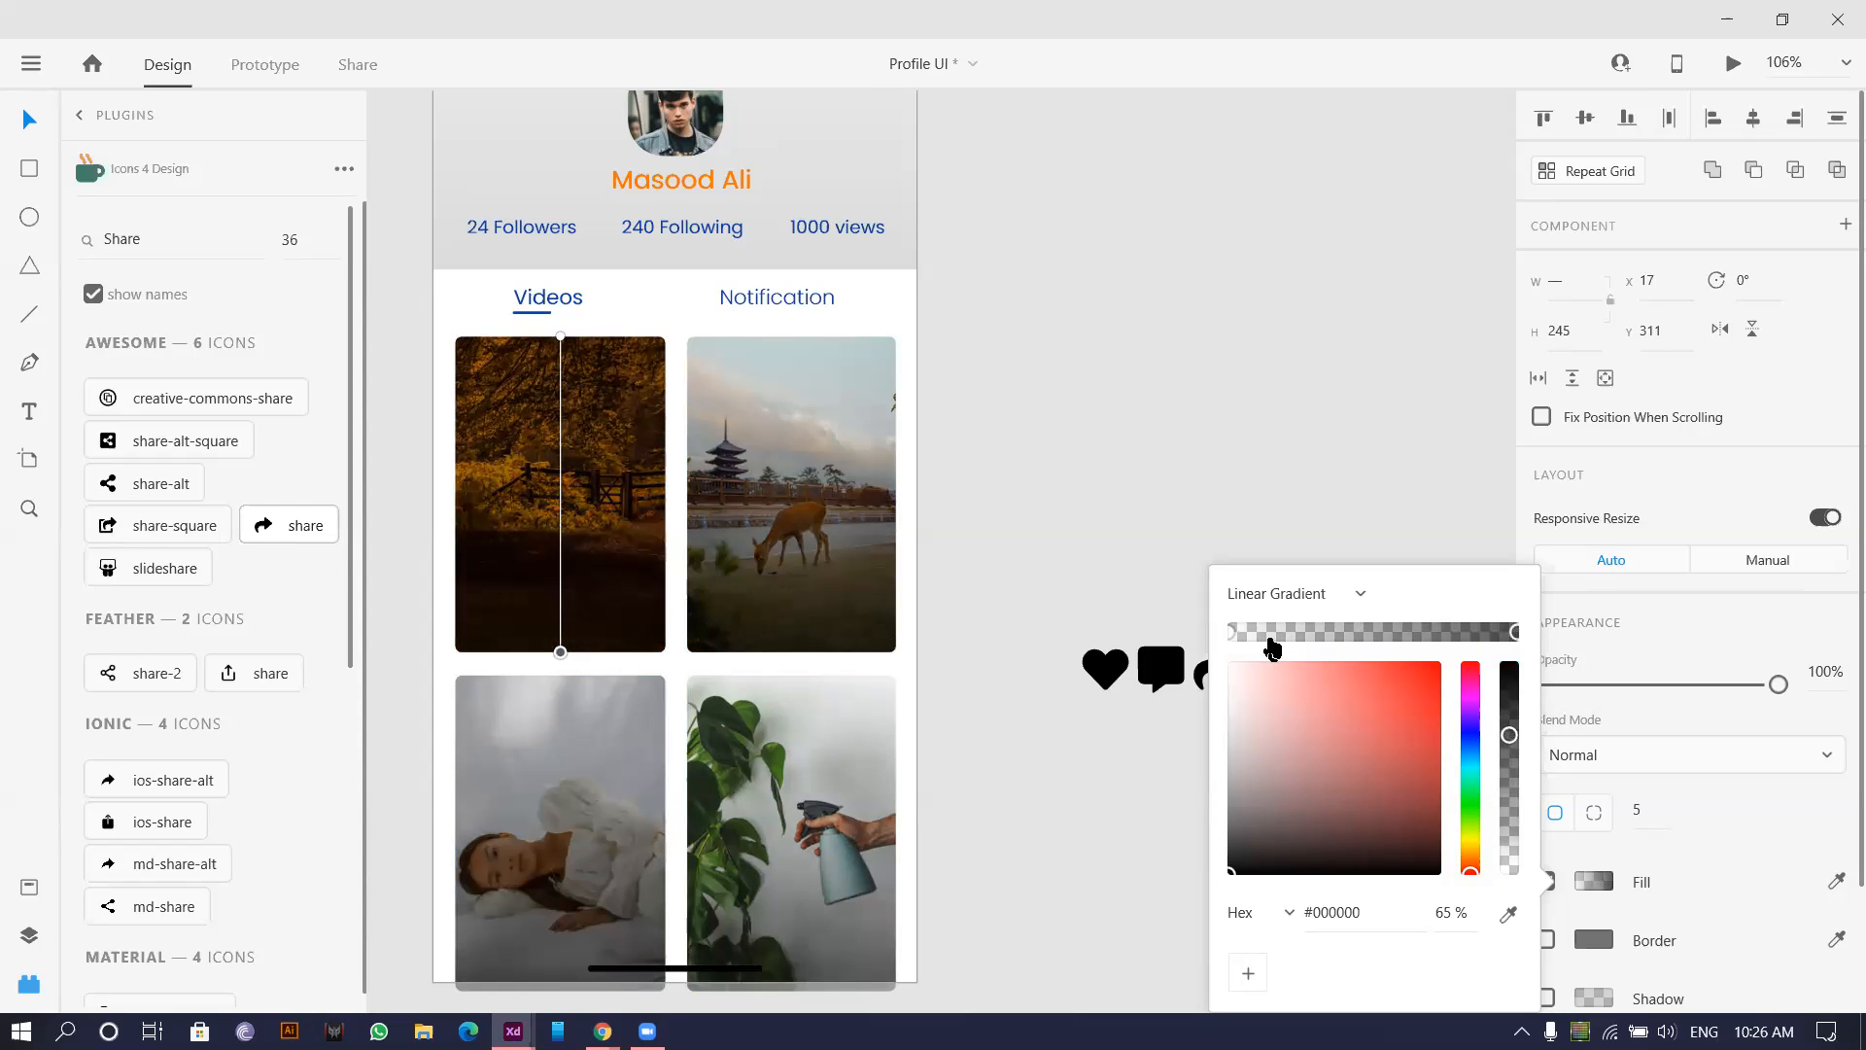
pyautogui.click(1230, 636)
pyautogui.moveTo(1275, 634); pyautogui.dragTo(1383, 639)
pyautogui.click(1228, 633)
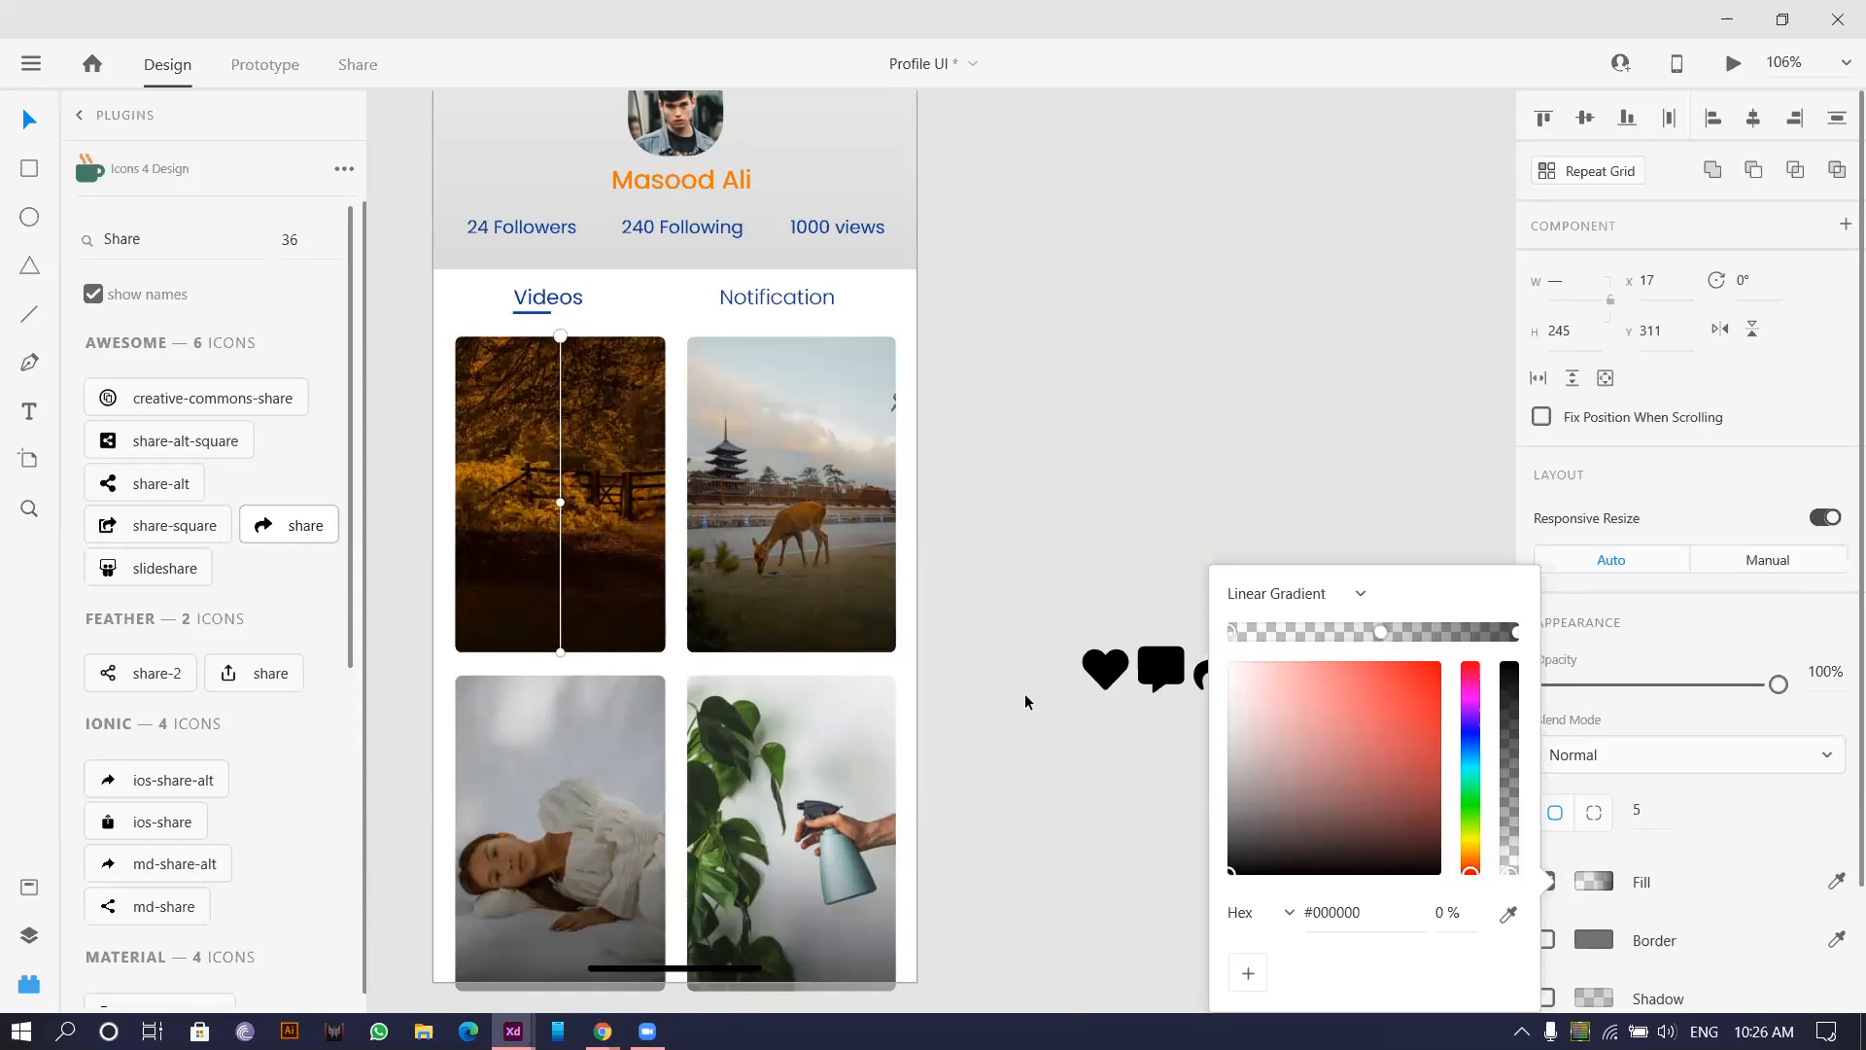
pyautogui.click(943, 436)
# Set the heart, comment and share icons' fill to white #FFFFFF.
pyautogui.moveTo(1023, 572); pyautogui.dragTo(1113, 533)
pyautogui.click(1547, 750)
pyautogui.click(1582, 755)
pyautogui.click(1113, 533)
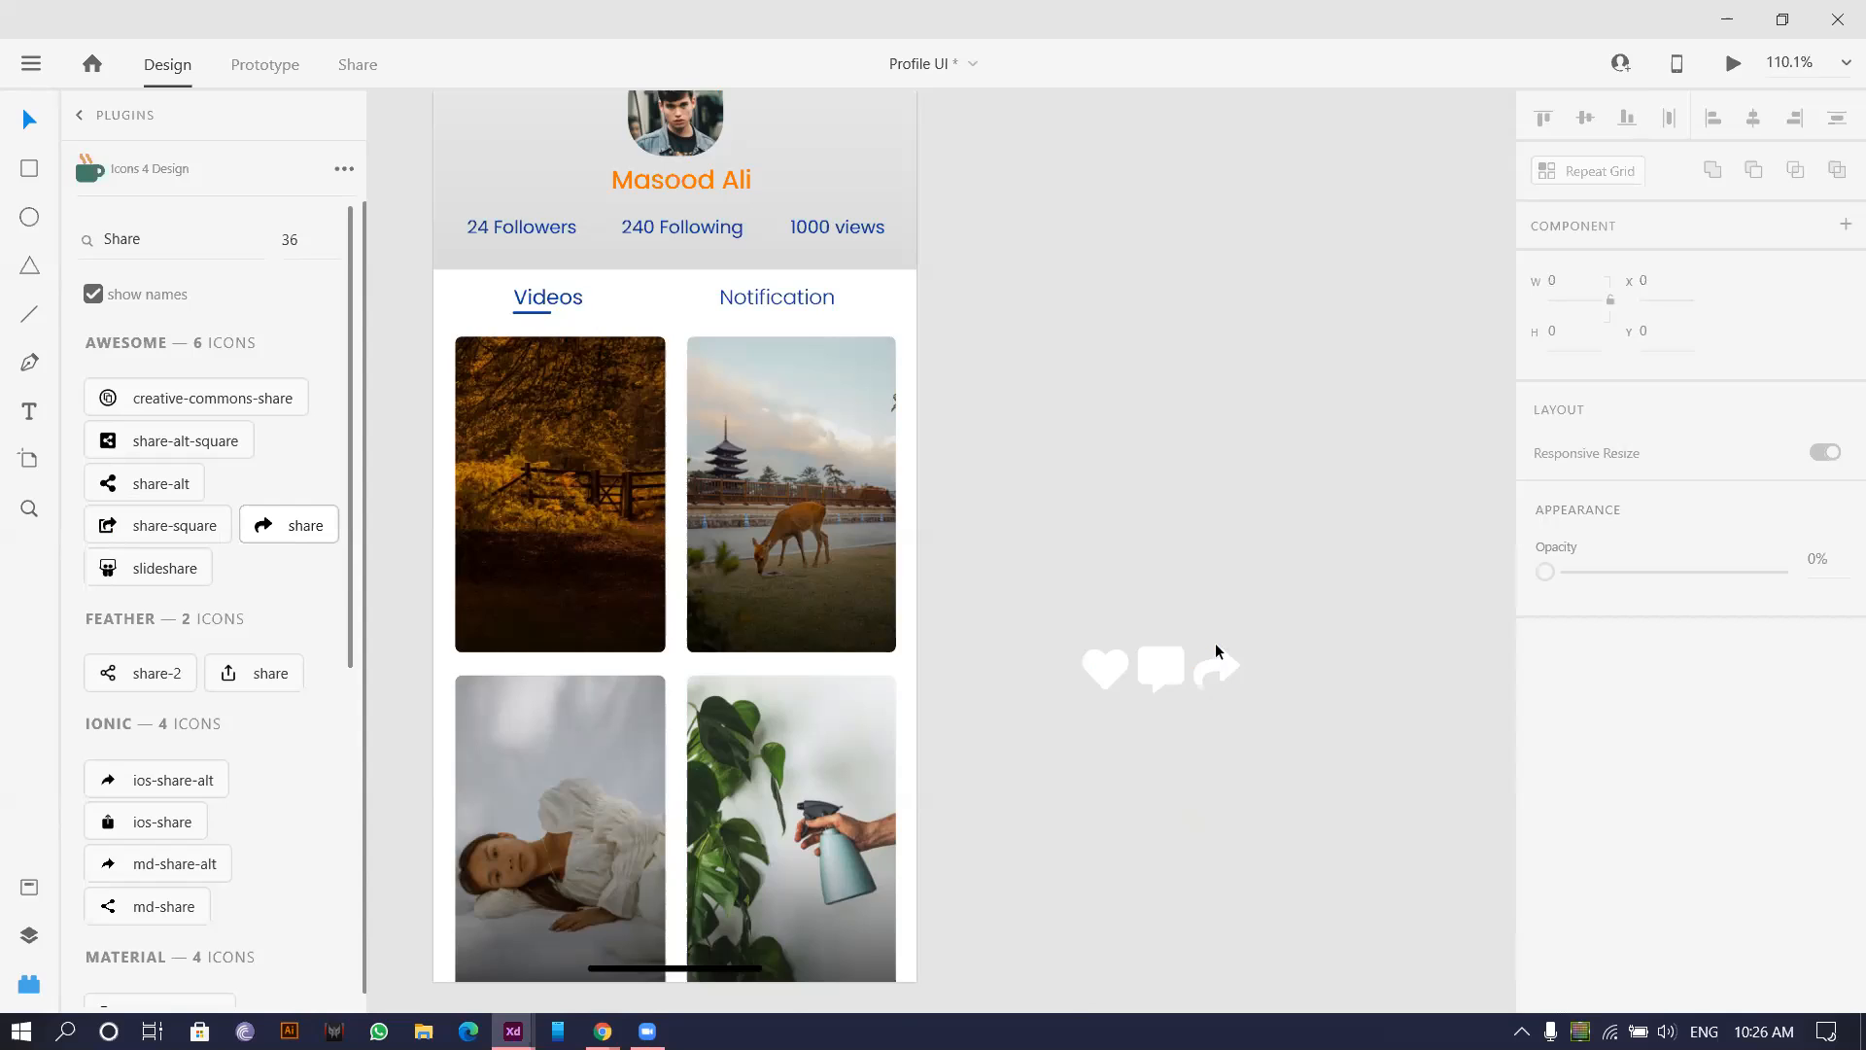
# Move the heart icon apart from the comment and share icons.
pyautogui.scroll(2, 1215, 643)
pyautogui.moveTo(1205, 583); pyautogui.dragTo(1053, 516)
pyautogui.scroll(-3, 836, 598)
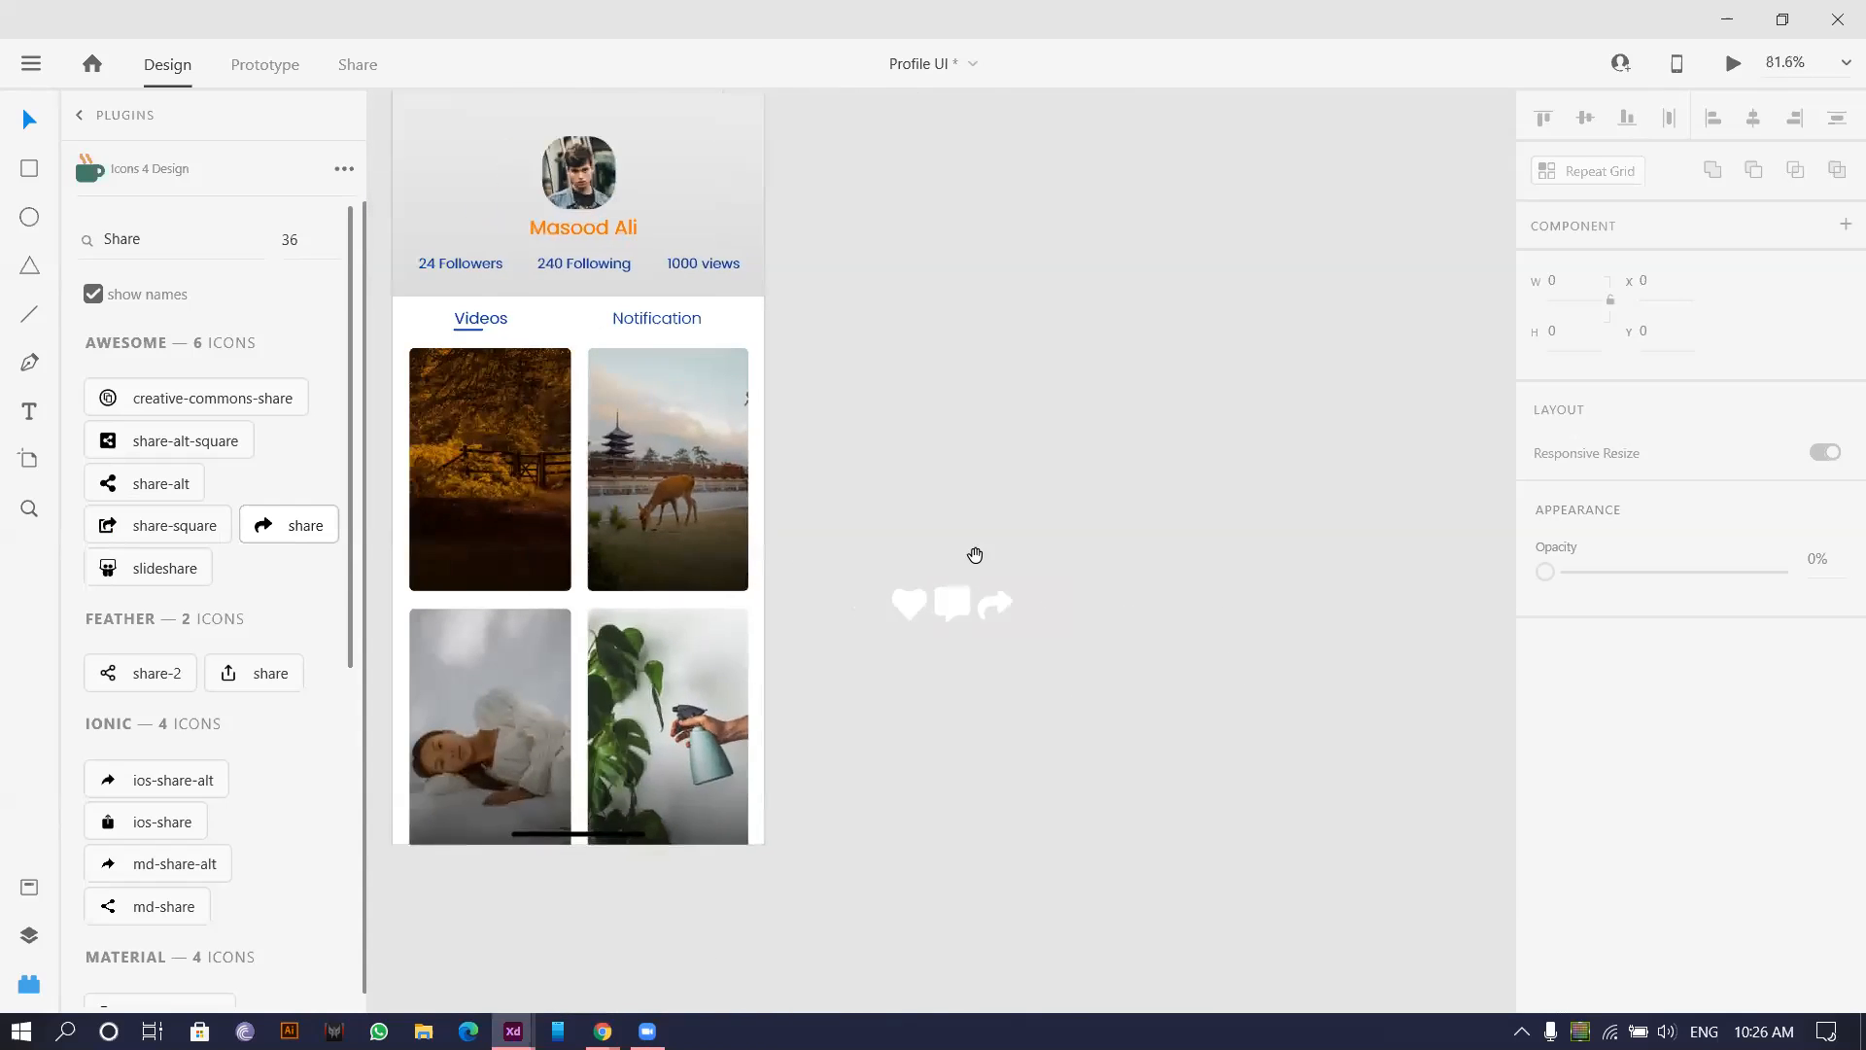
pyautogui.moveTo(1036, 610); pyautogui.dragTo(1041, 556)
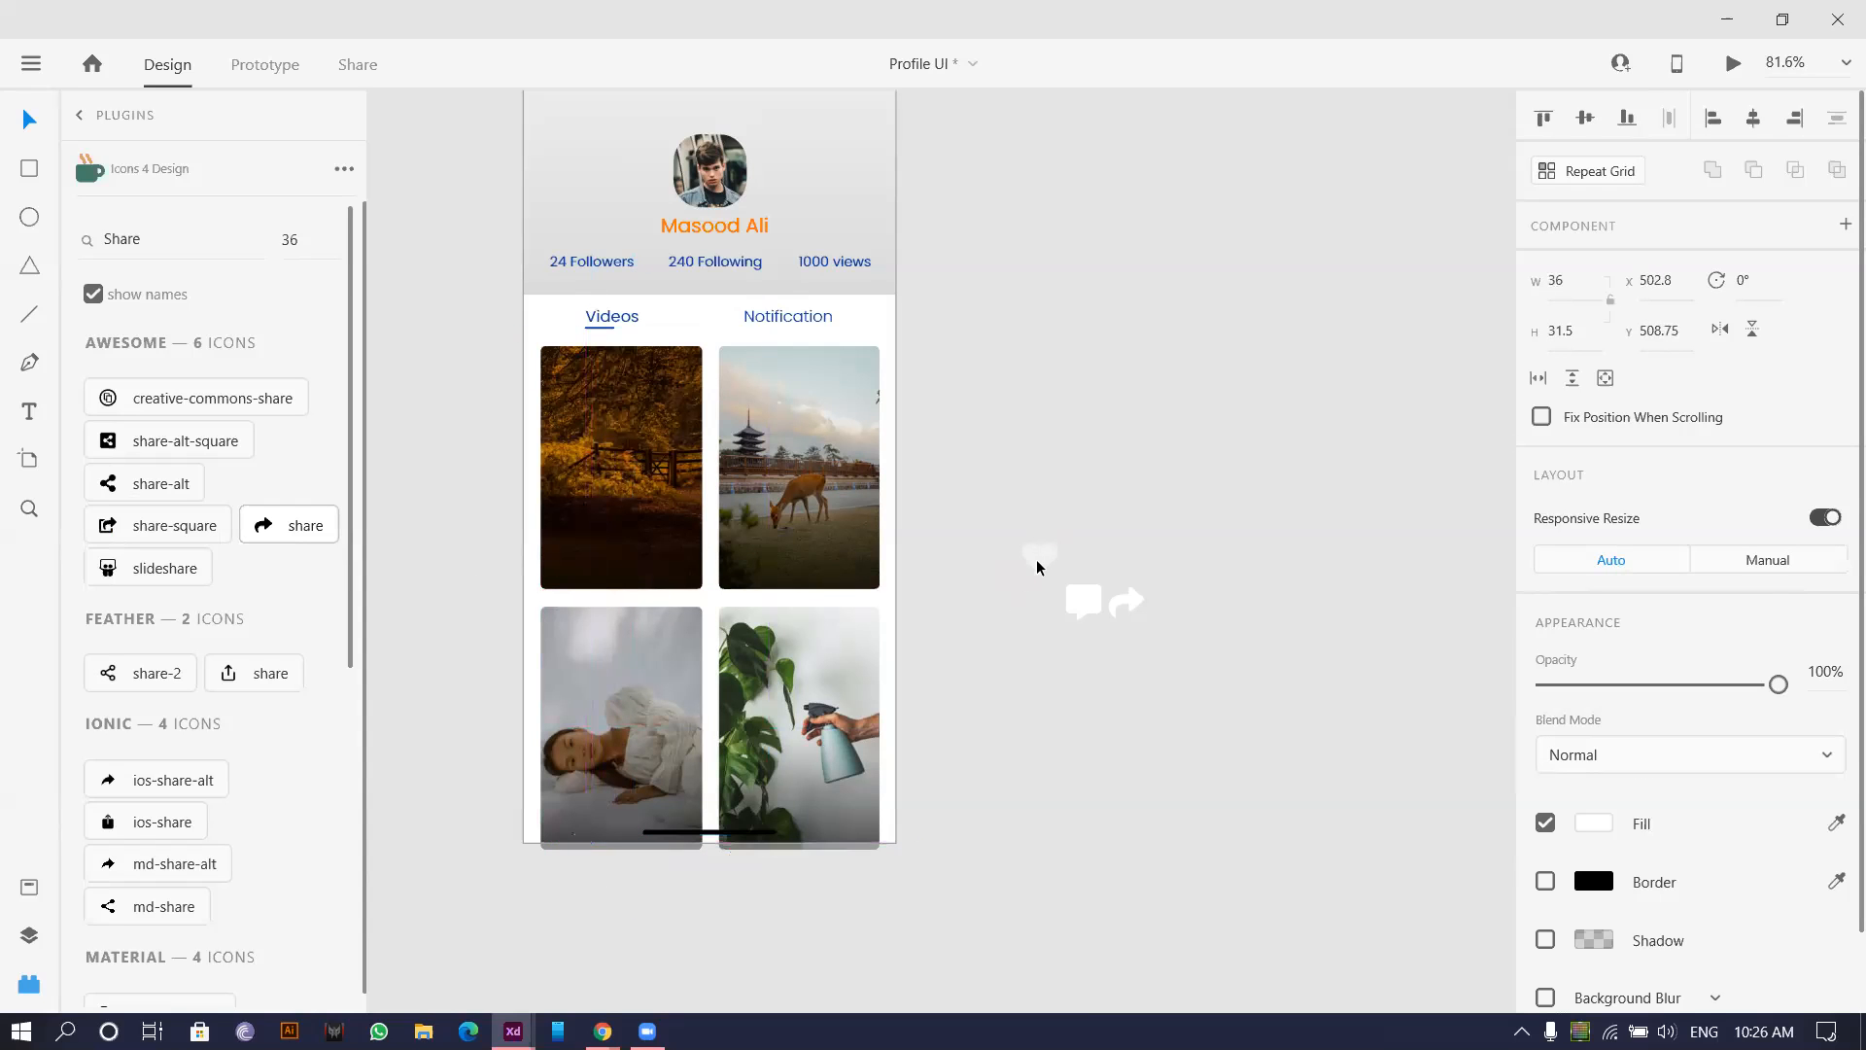
# Set the heart icon's width to 23.
pyautogui.scroll(5, 1036, 560)
pyautogui.scroll(-2, 845, 428)
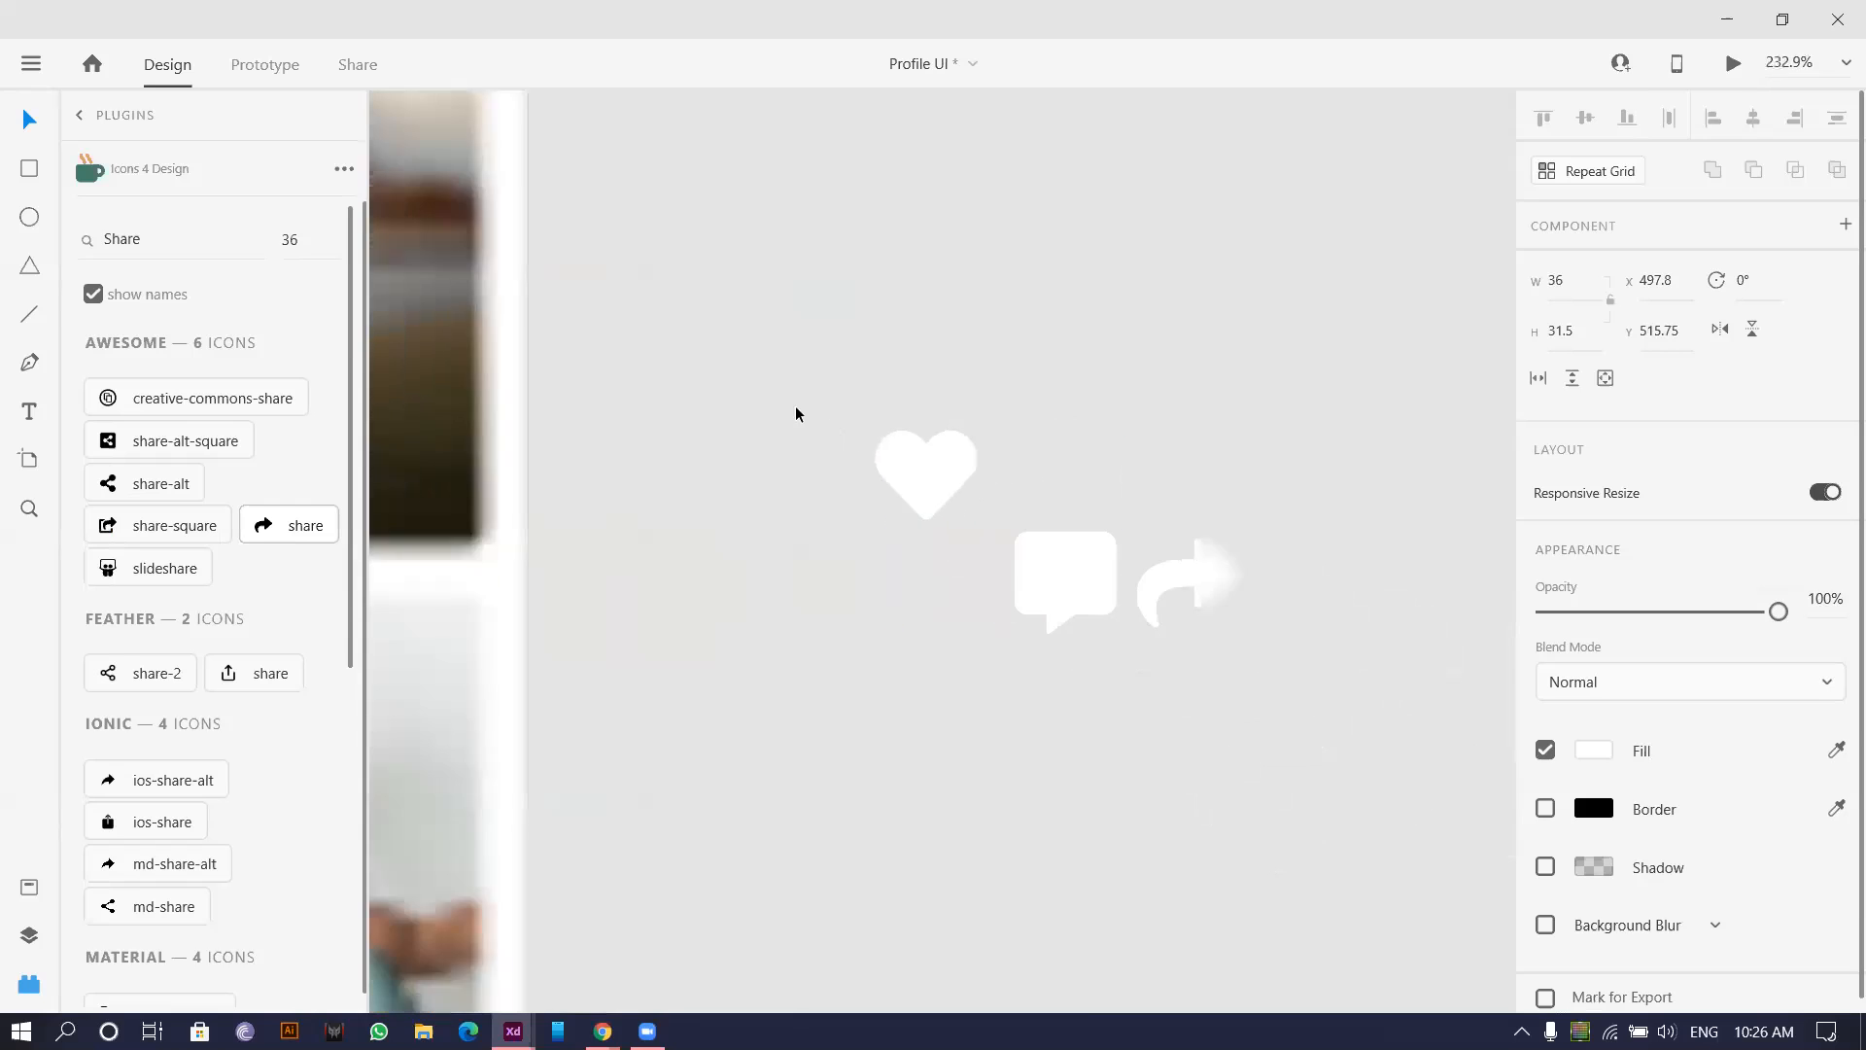
pyautogui.moveTo(797, 408); pyautogui.dragTo(1283, 784)
pyautogui.moveTo(799, 409); pyautogui.dragTo(967, 558)
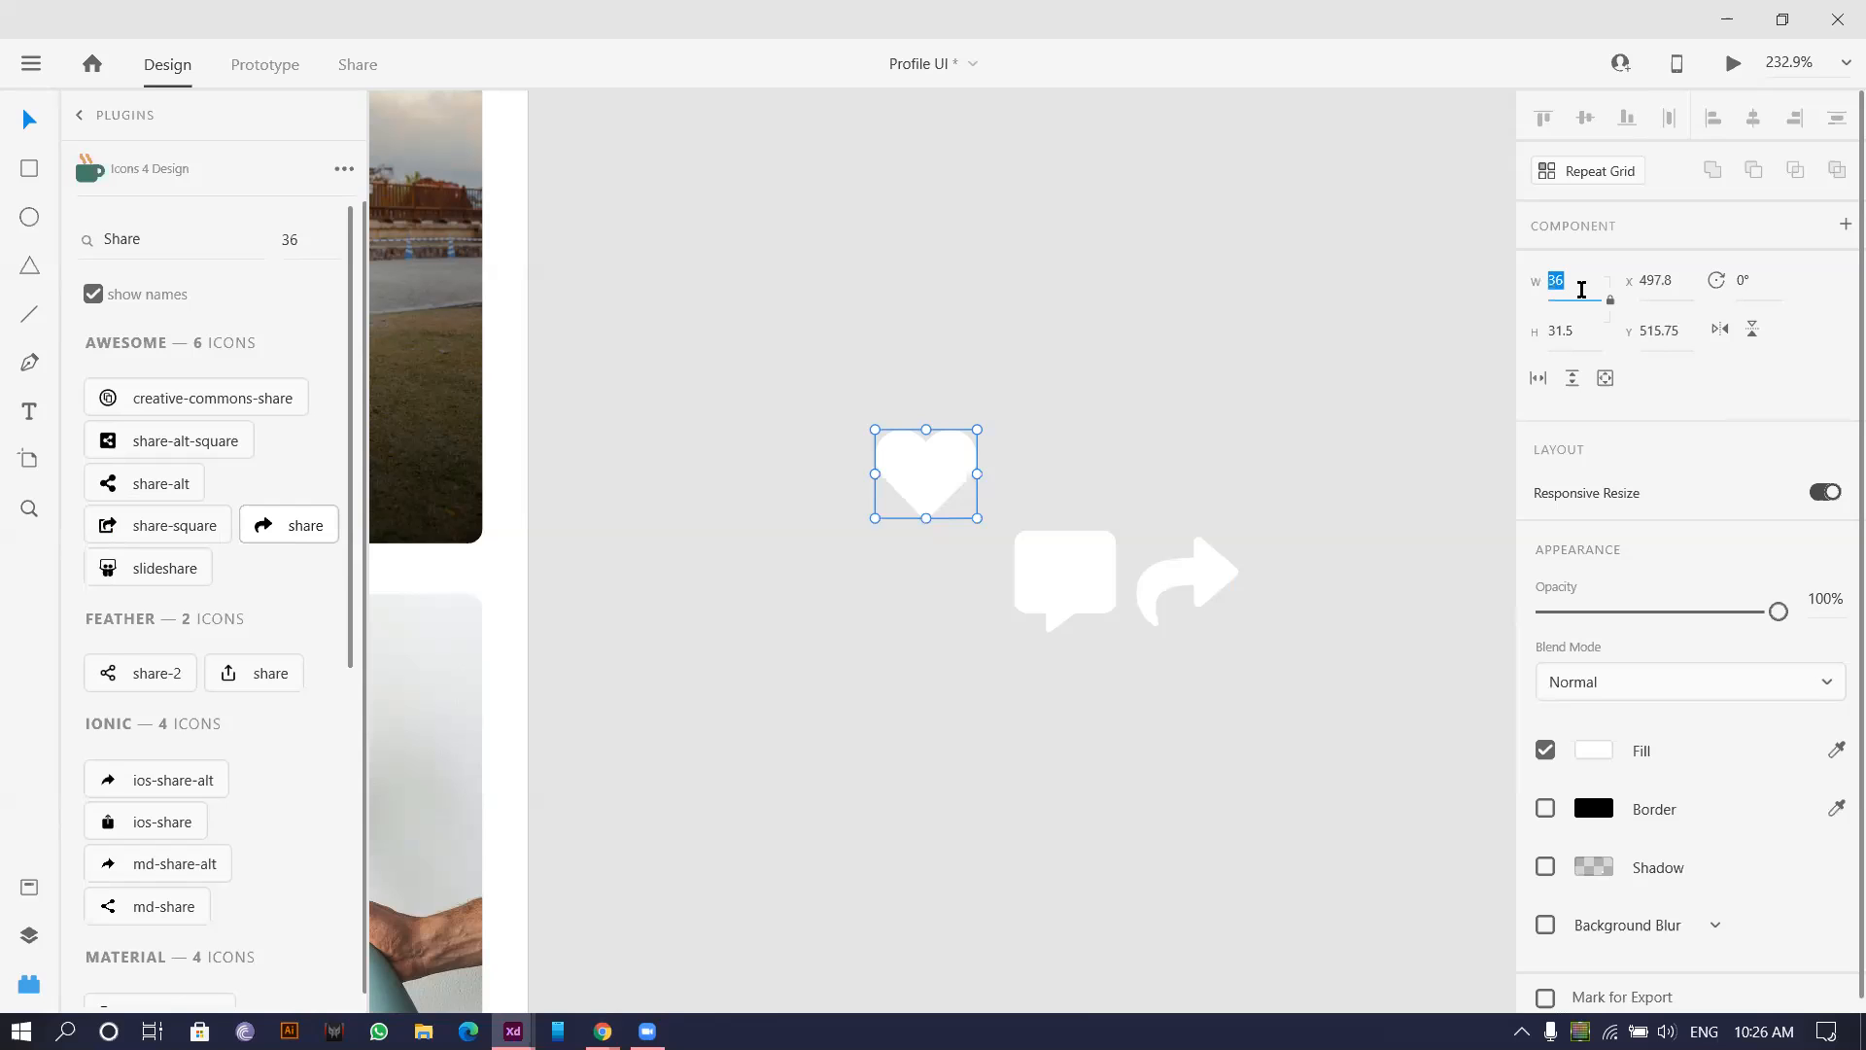
pyautogui.click(1581, 289)
pyautogui.write('23')
pyautogui.press('Return')
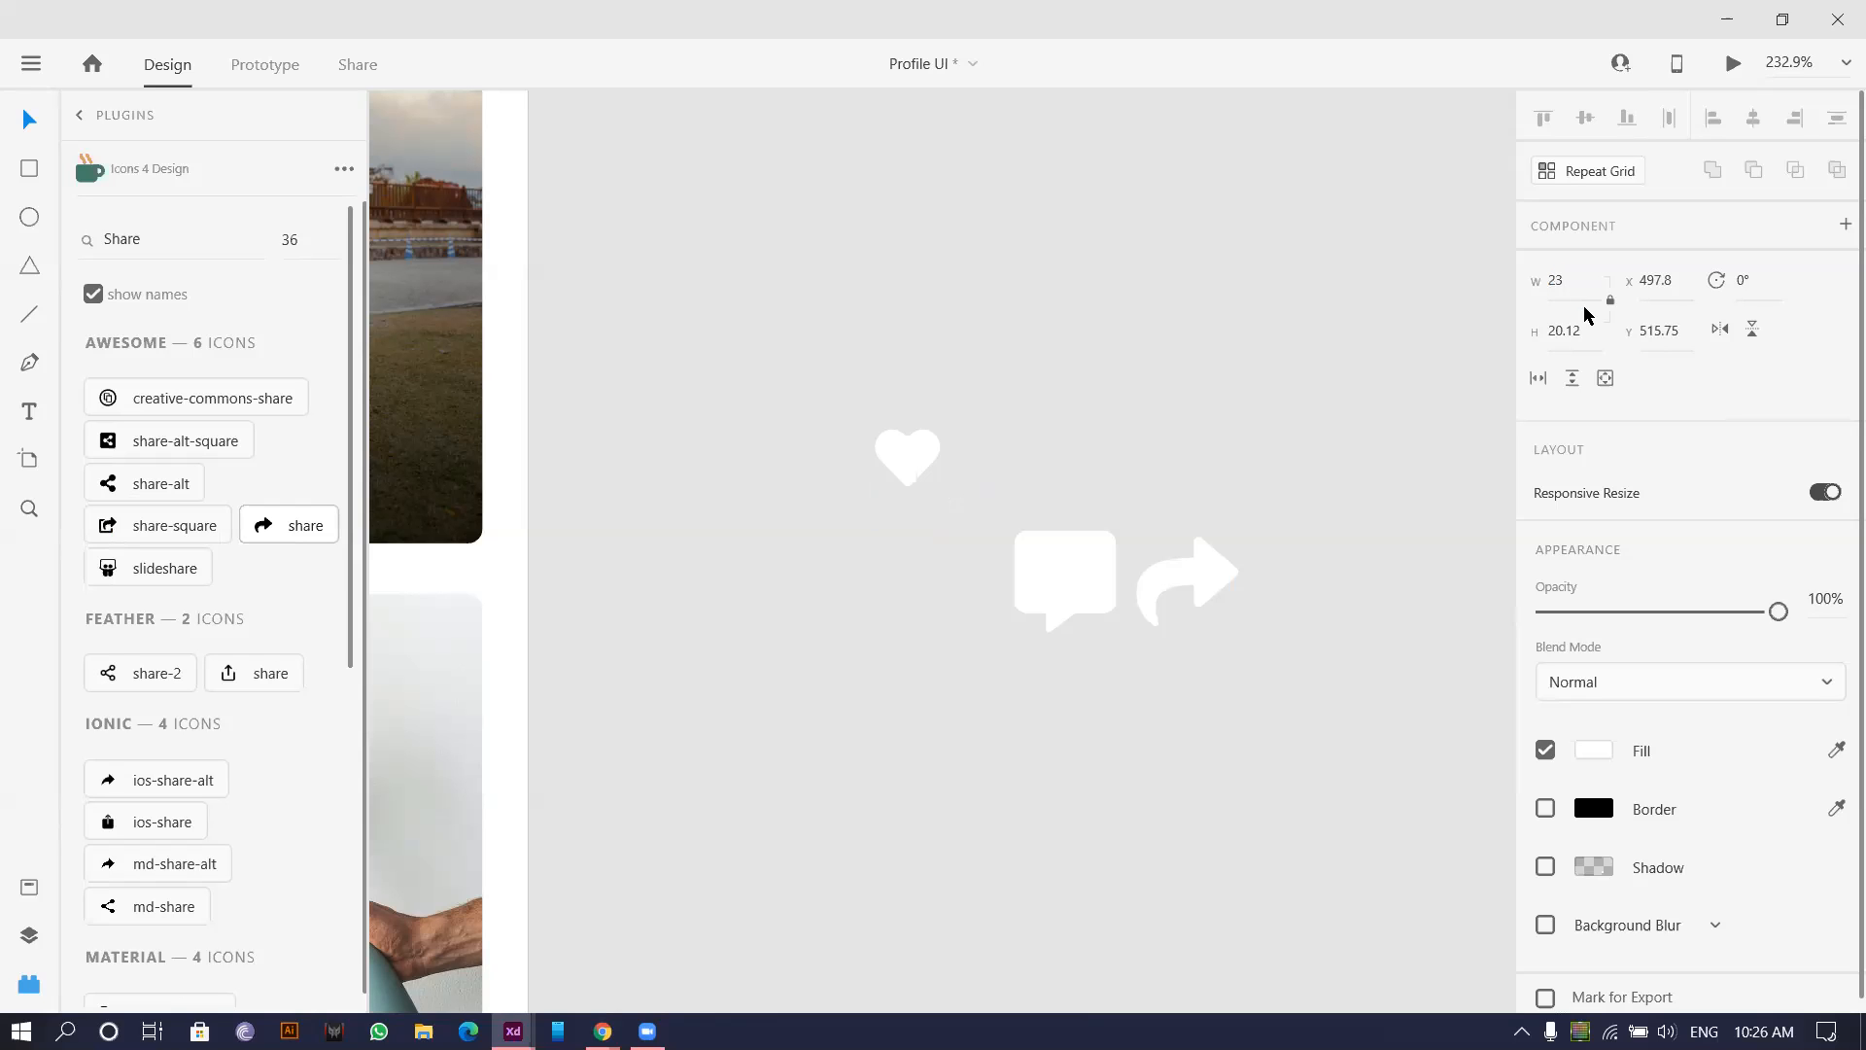
# Shrink the heart icon to 18 px wide, undoing an accidental move onto the photo.
pyautogui.click(1029, 438)
pyautogui.scroll(-3, 981, 463)
pyautogui.moveTo(938, 448); pyautogui.dragTo(497, 465)
pyautogui.hotkey('ctrl', 'z')
pyautogui.scroll(3, 884, 469)
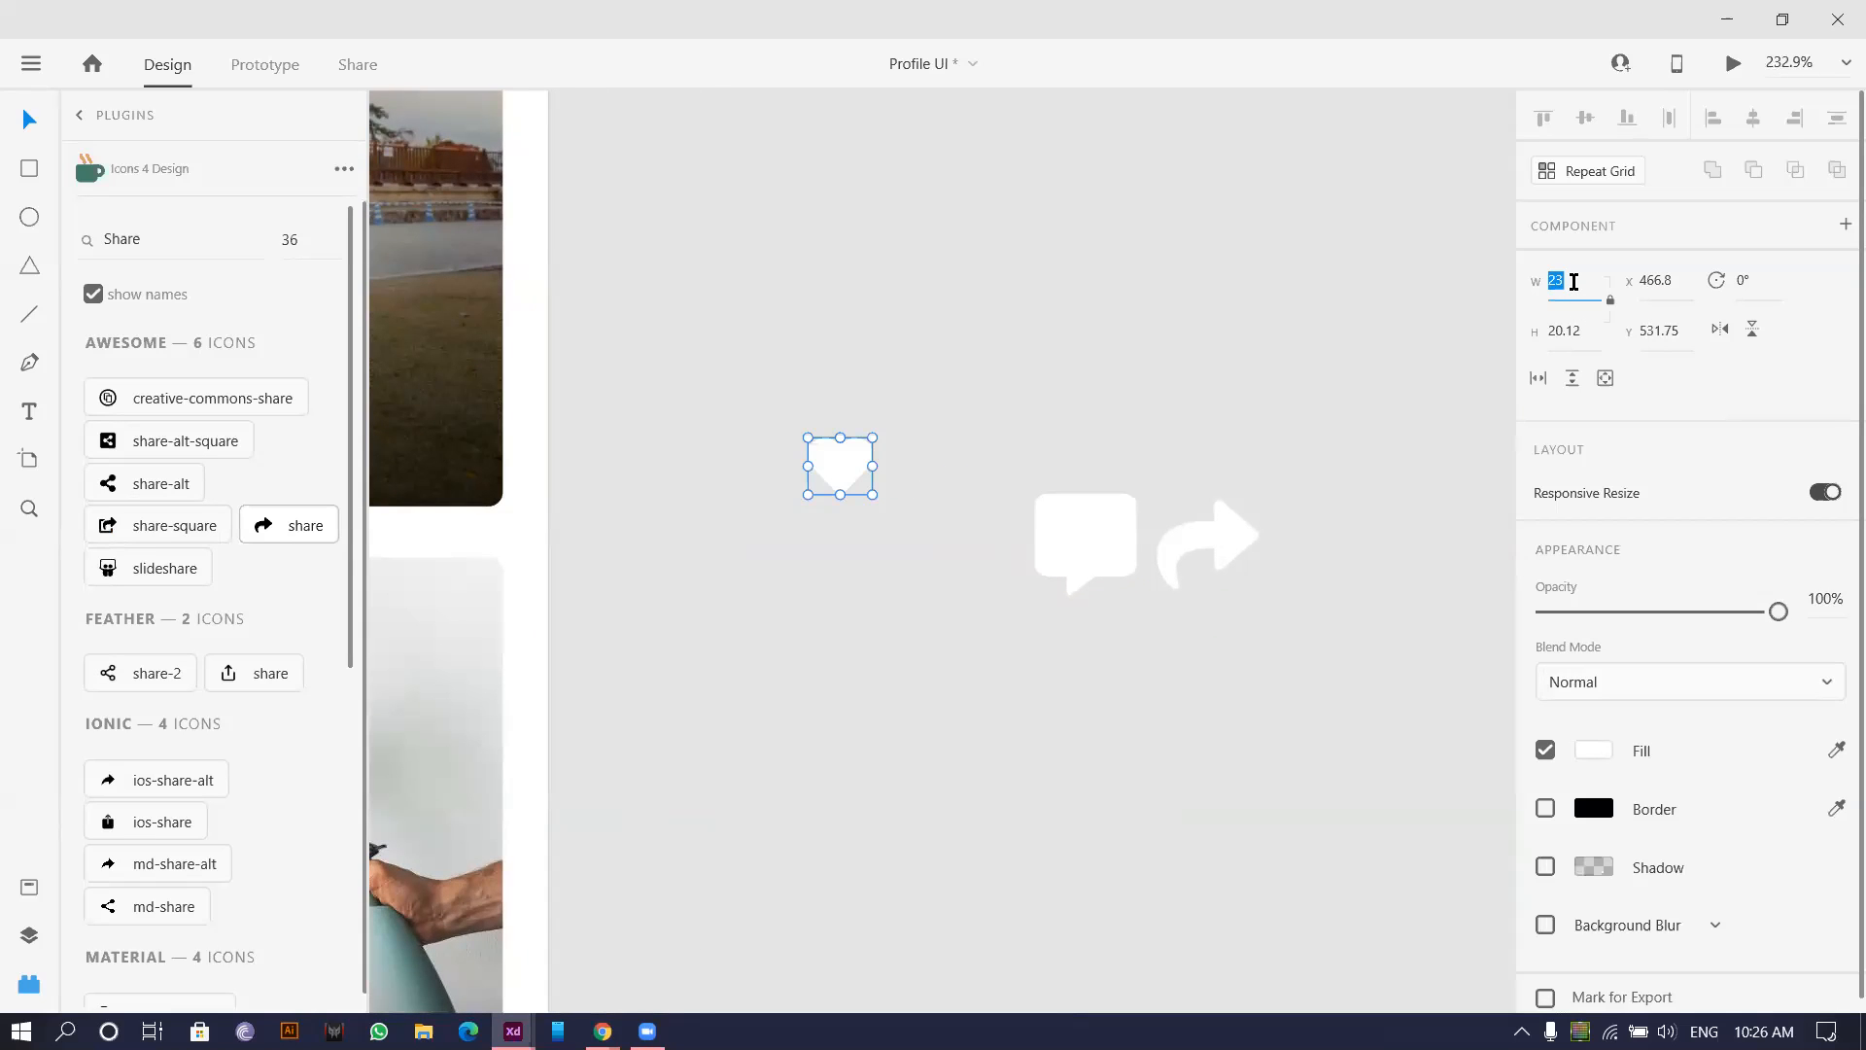
pyautogui.press('Down')
pyautogui.press('Down')
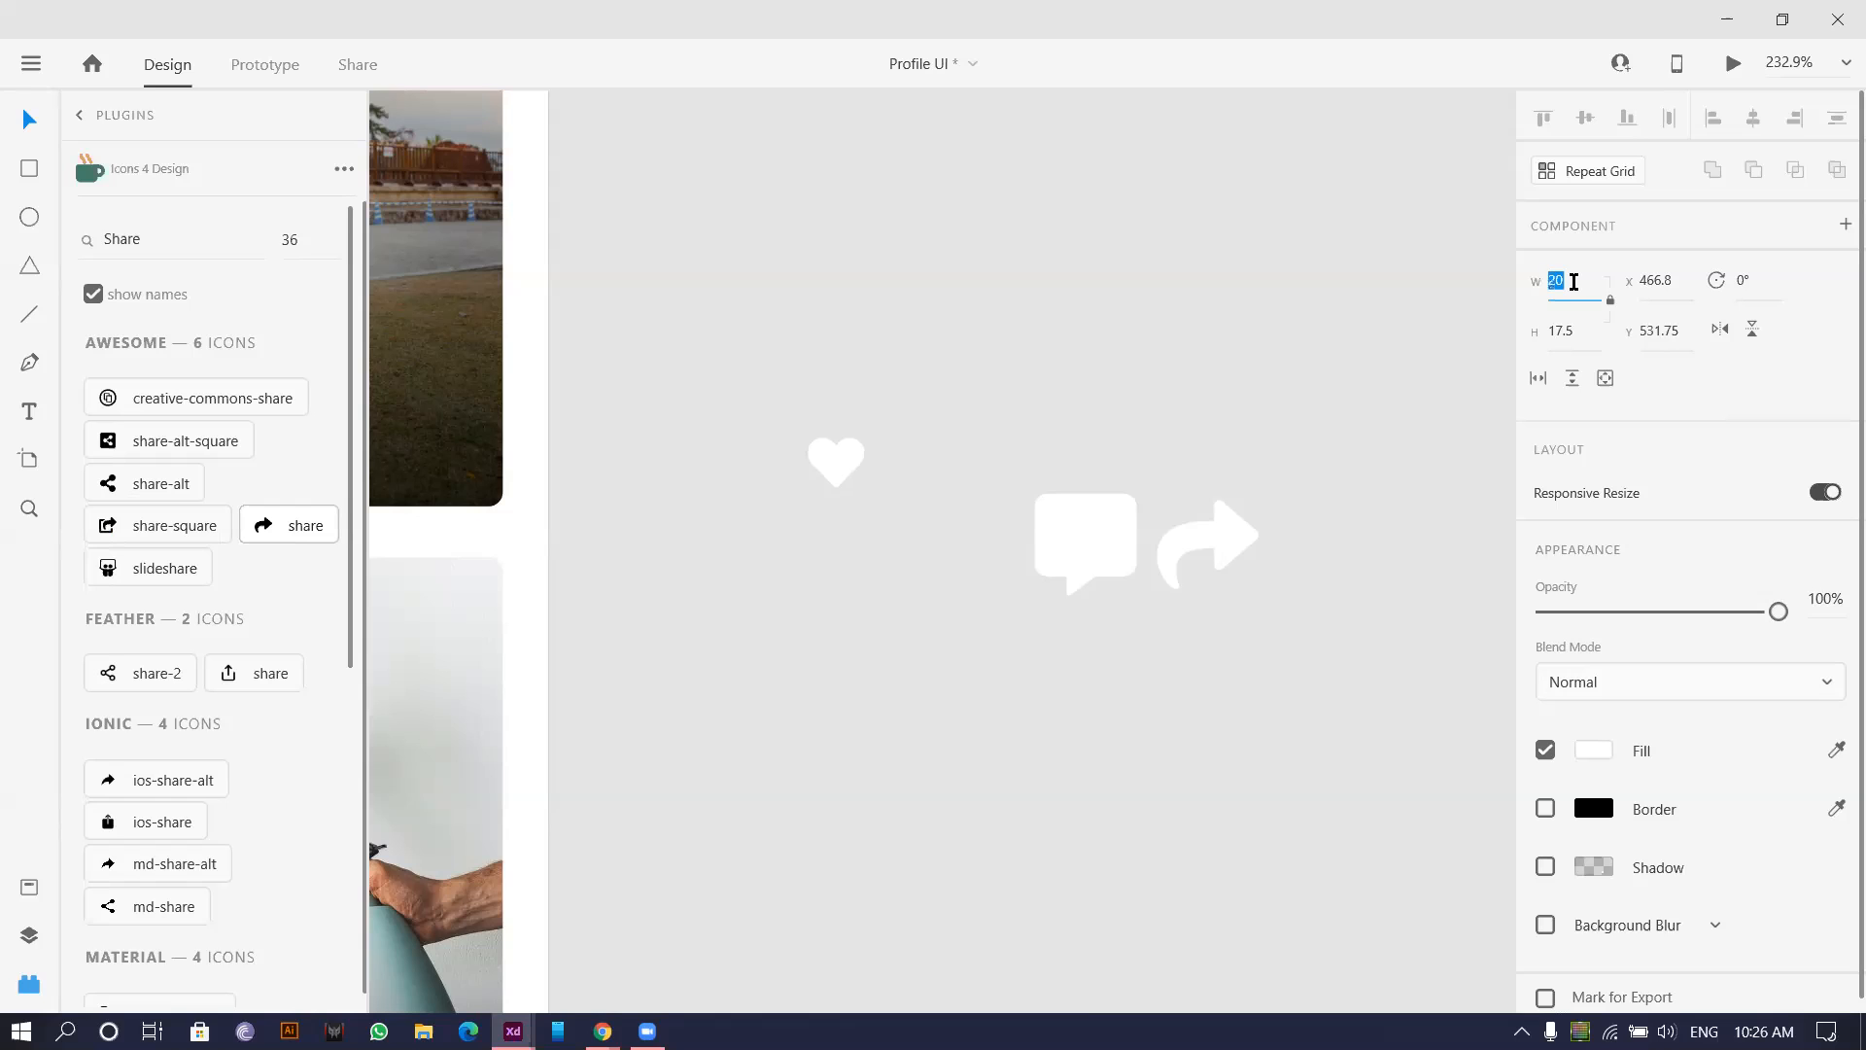
pyautogui.press('Down')
pyautogui.scroll(-3, 880, 504)
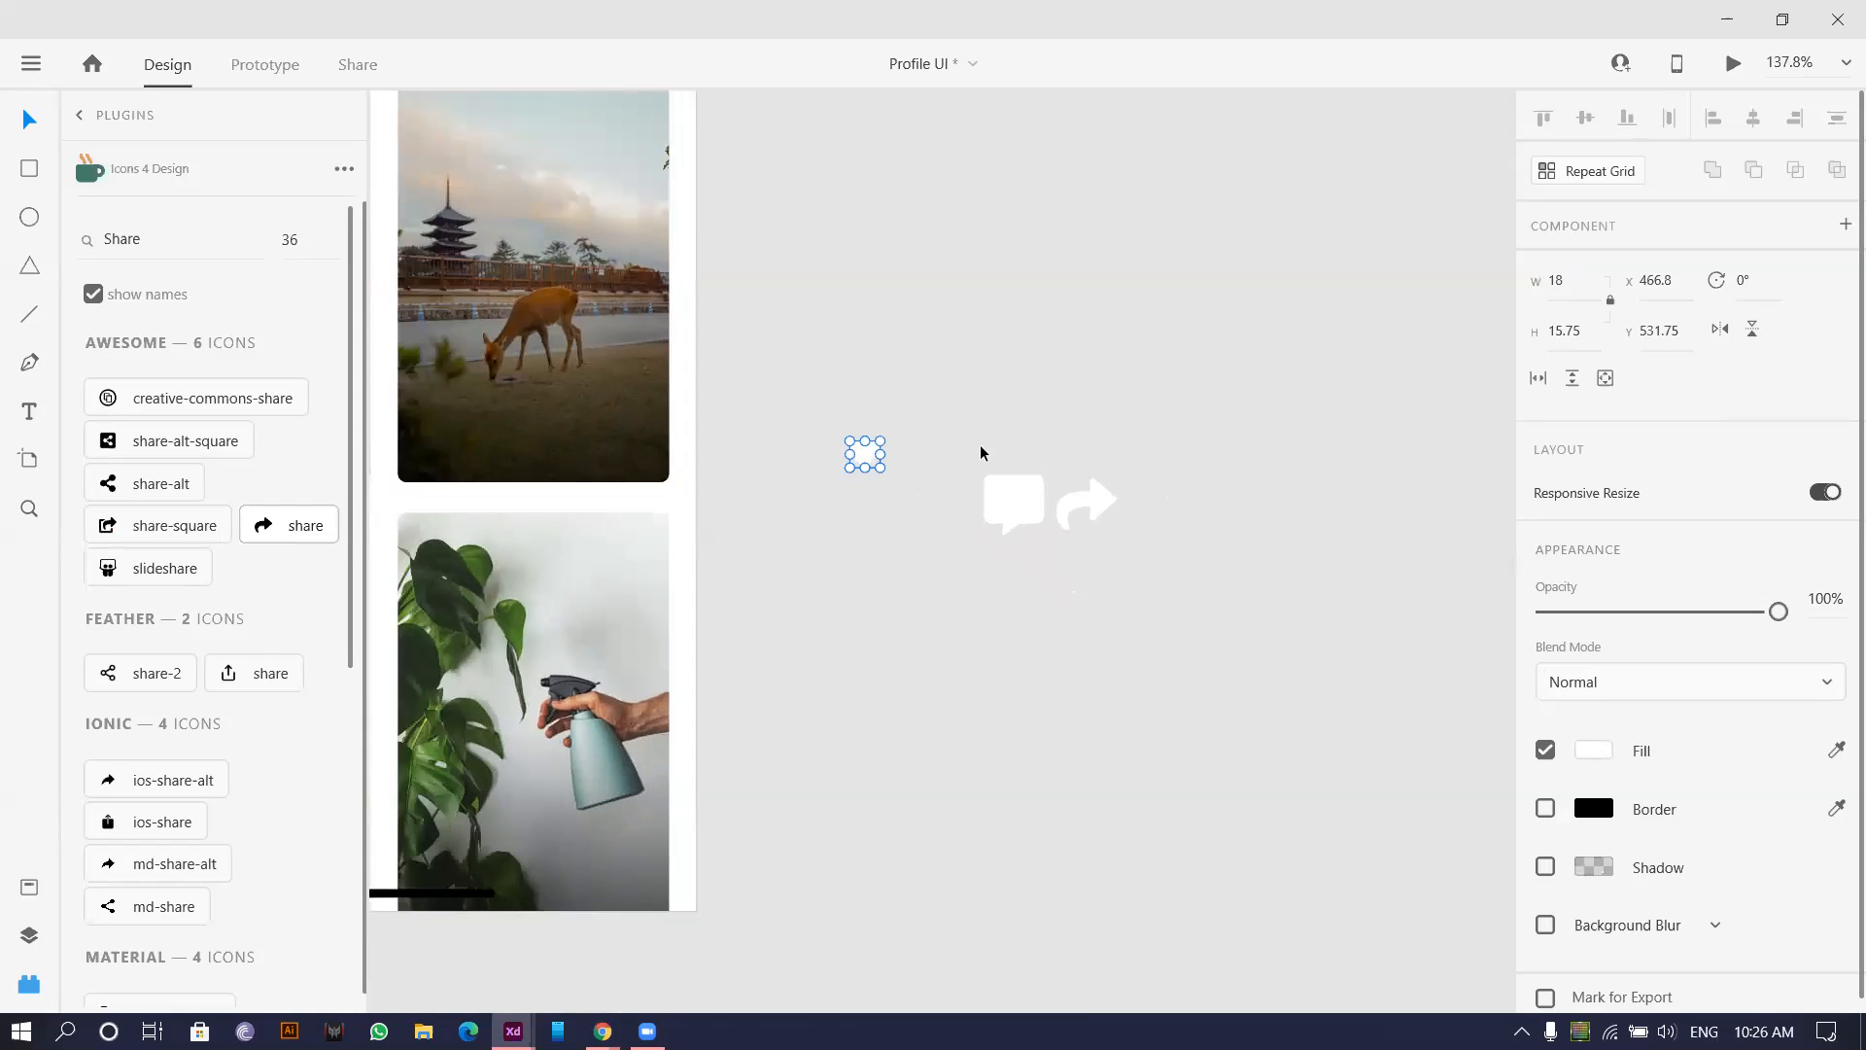
pyautogui.scroll(3, 980, 452)
# Set the speech-bubble and share arrow icons to 18 px wide.
pyautogui.click(1016, 553)
pyautogui.click(1566, 282)
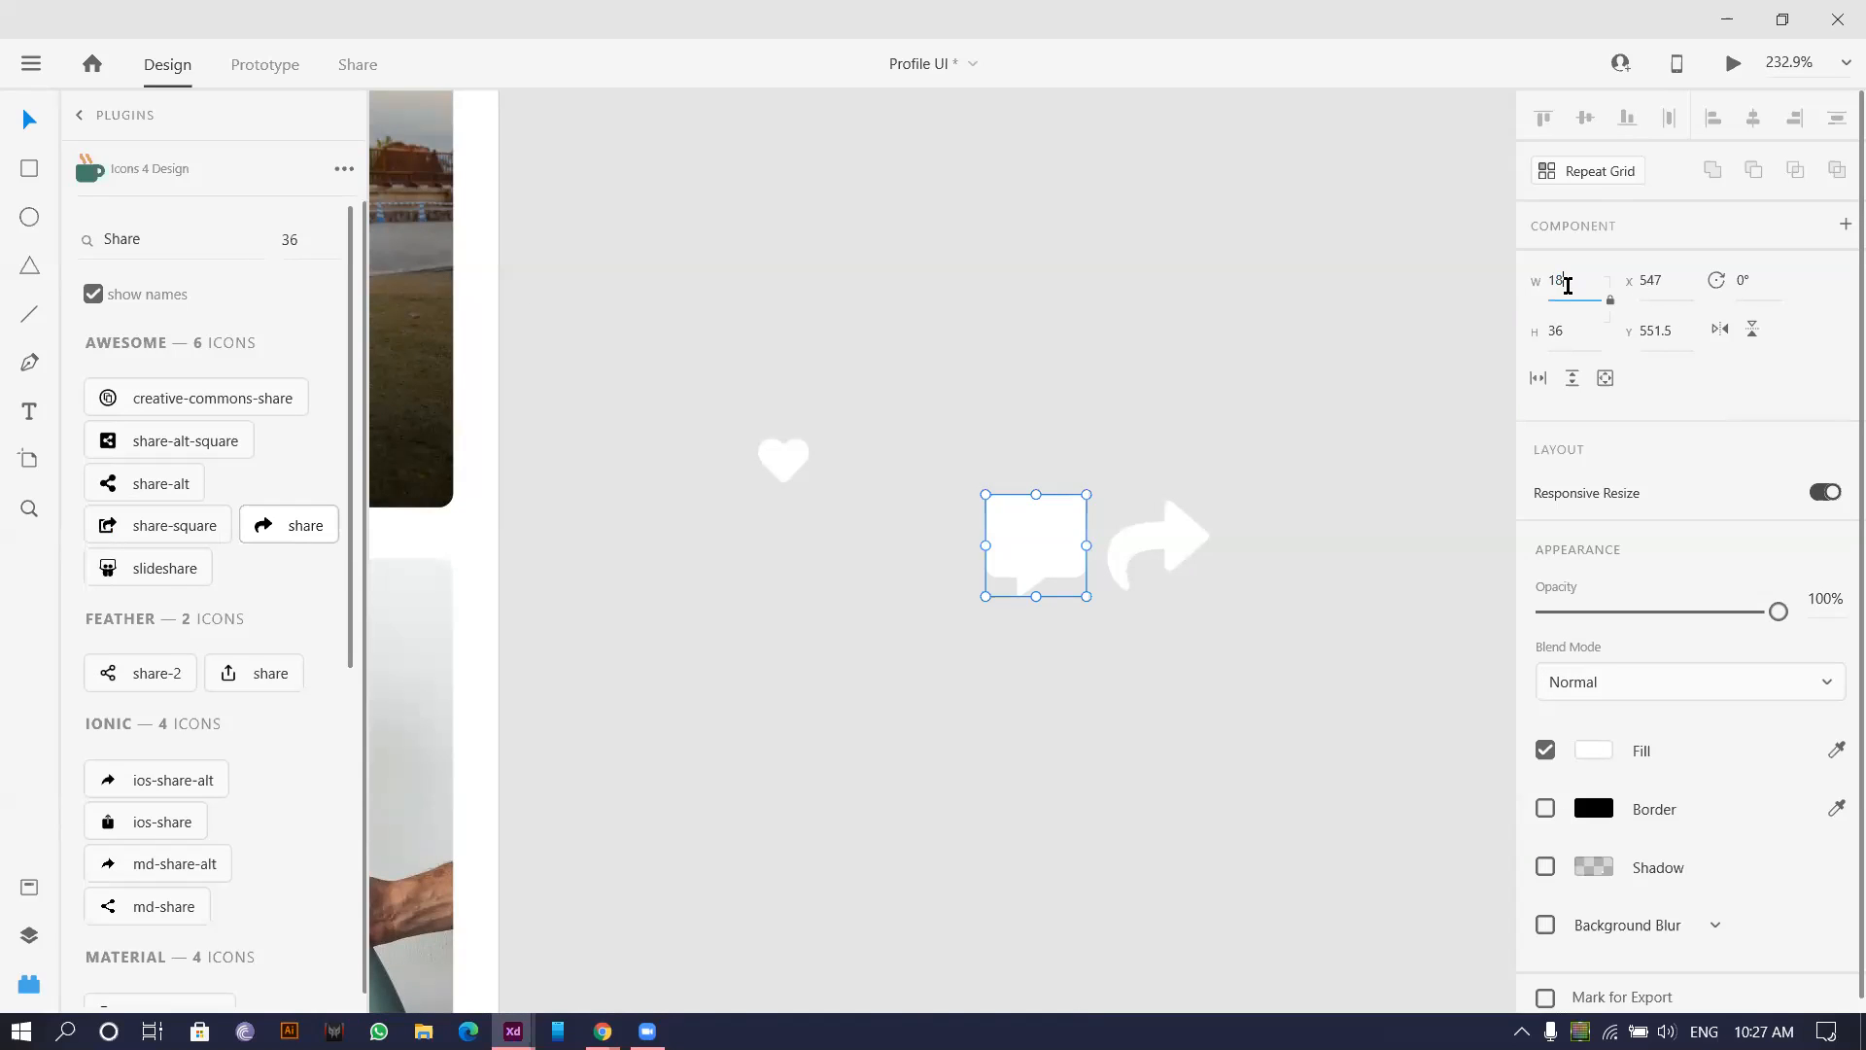
pyautogui.press('Return')
pyautogui.click(1185, 559)
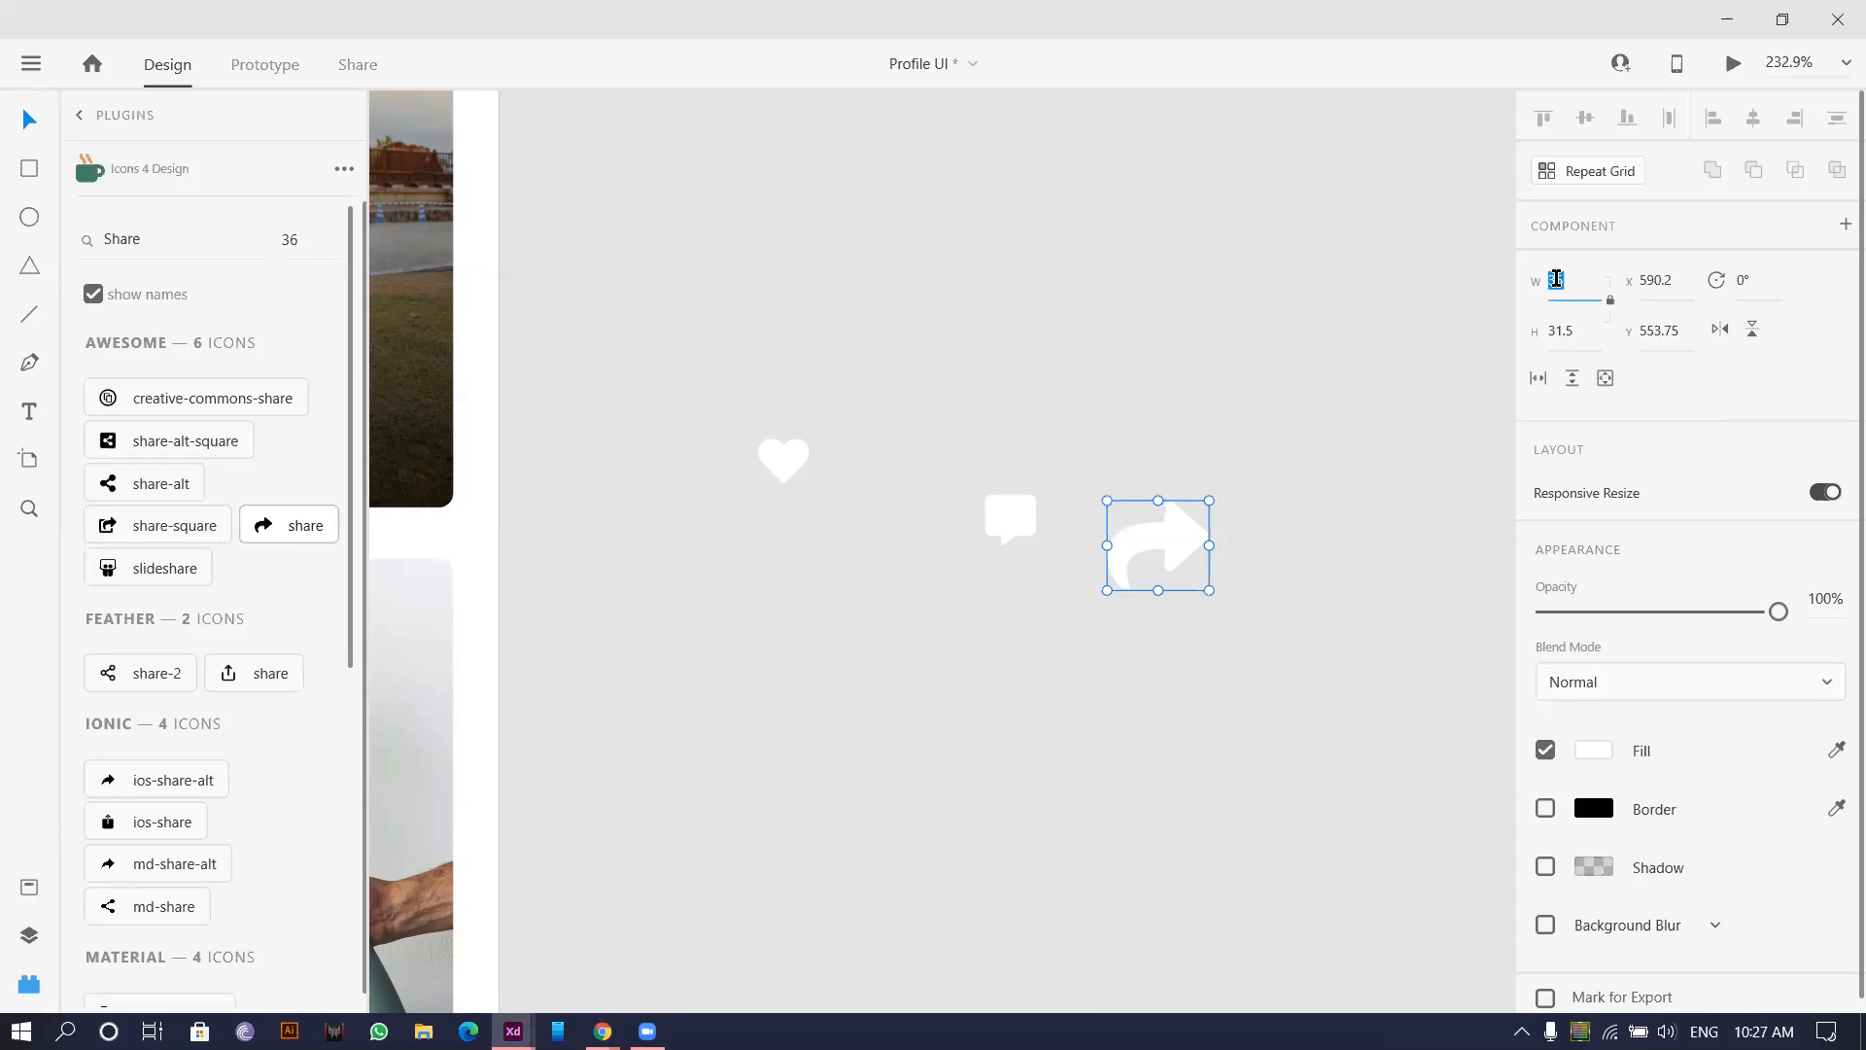
pyautogui.press('Return')
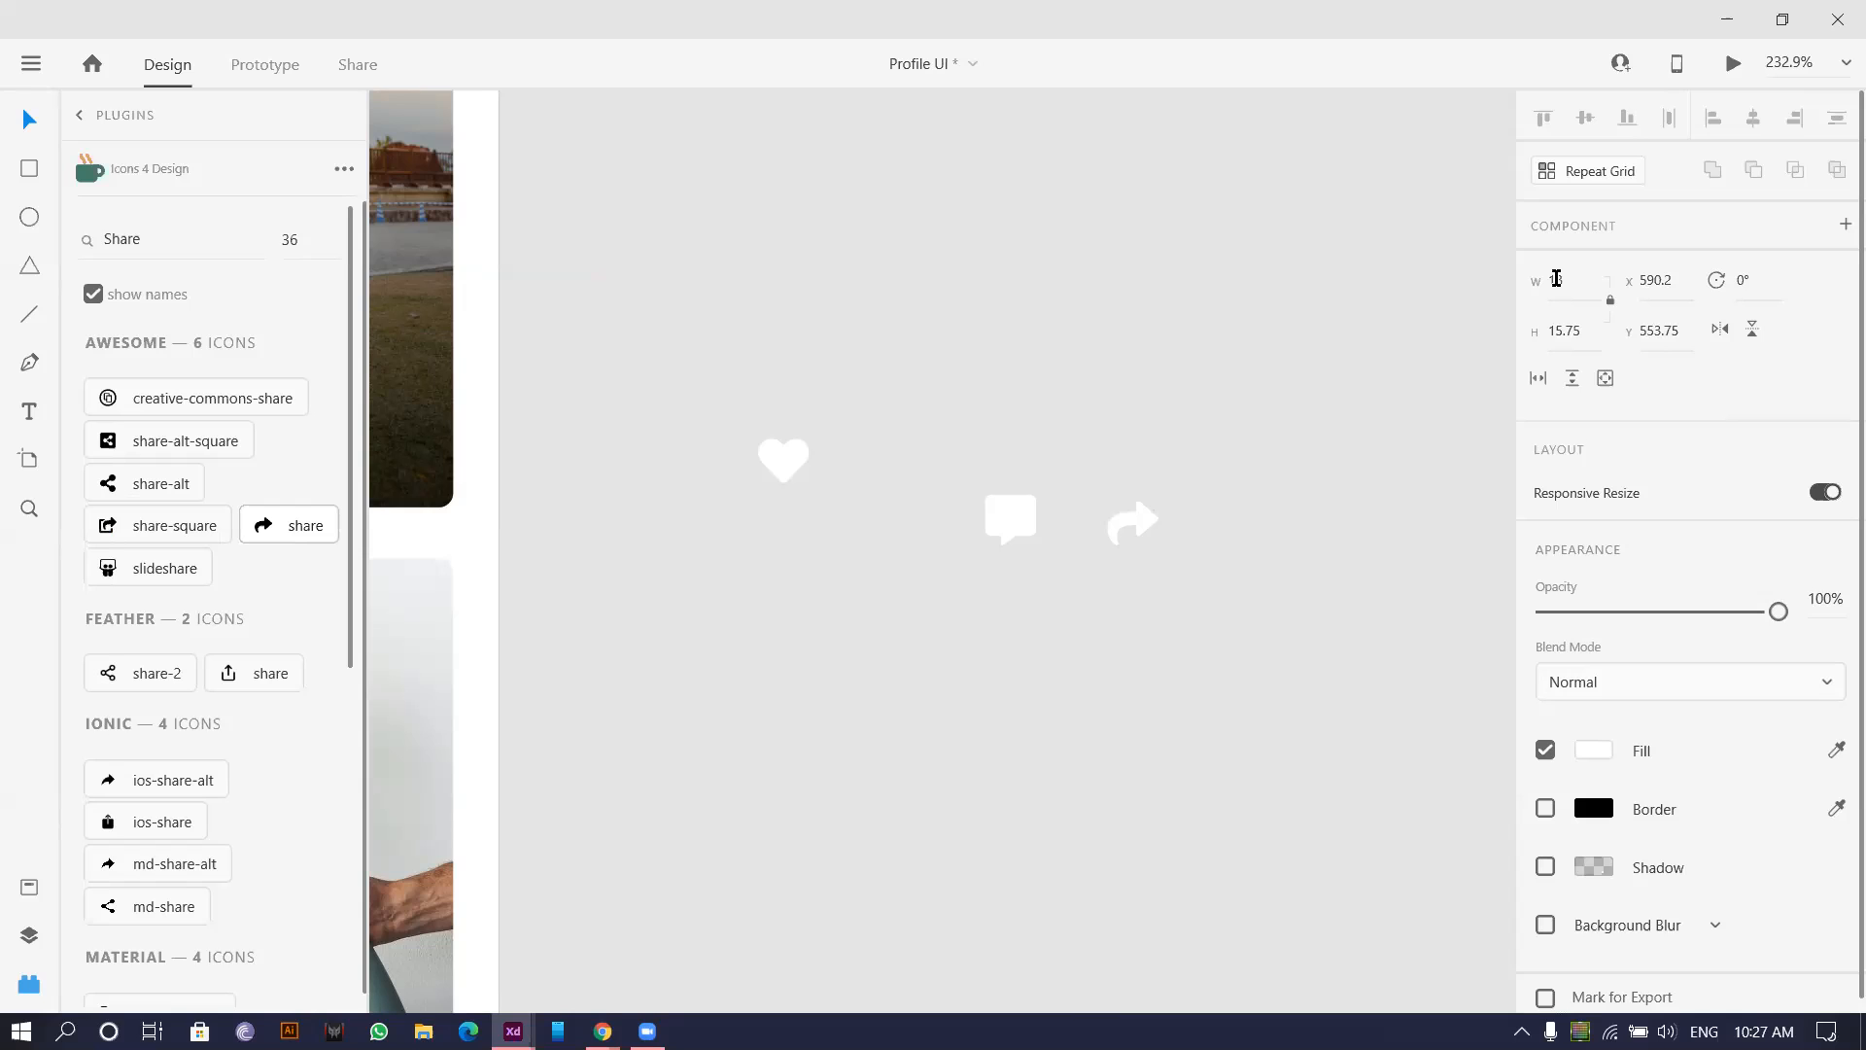
# Arrange the heart, speech-bubble and share icons in one horizontal row.
pyautogui.scroll(-1, 737, 323)
pyautogui.scroll(-3, 737, 322)
pyautogui.hscroll(-2, 691, 370)
pyautogui.scroll(5, 884, 429)
pyautogui.moveTo(938, 424); pyautogui.dragTo(902, 487)
pyautogui.moveTo(1227, 498); pyautogui.dragTo(1156, 491)
pyautogui.moveTo(1380, 496)
pyautogui.mouseDown()
pyautogui.moveTo(1367, 479)
pyautogui.moveTo(1398, 478)
pyautogui.mouseUp()
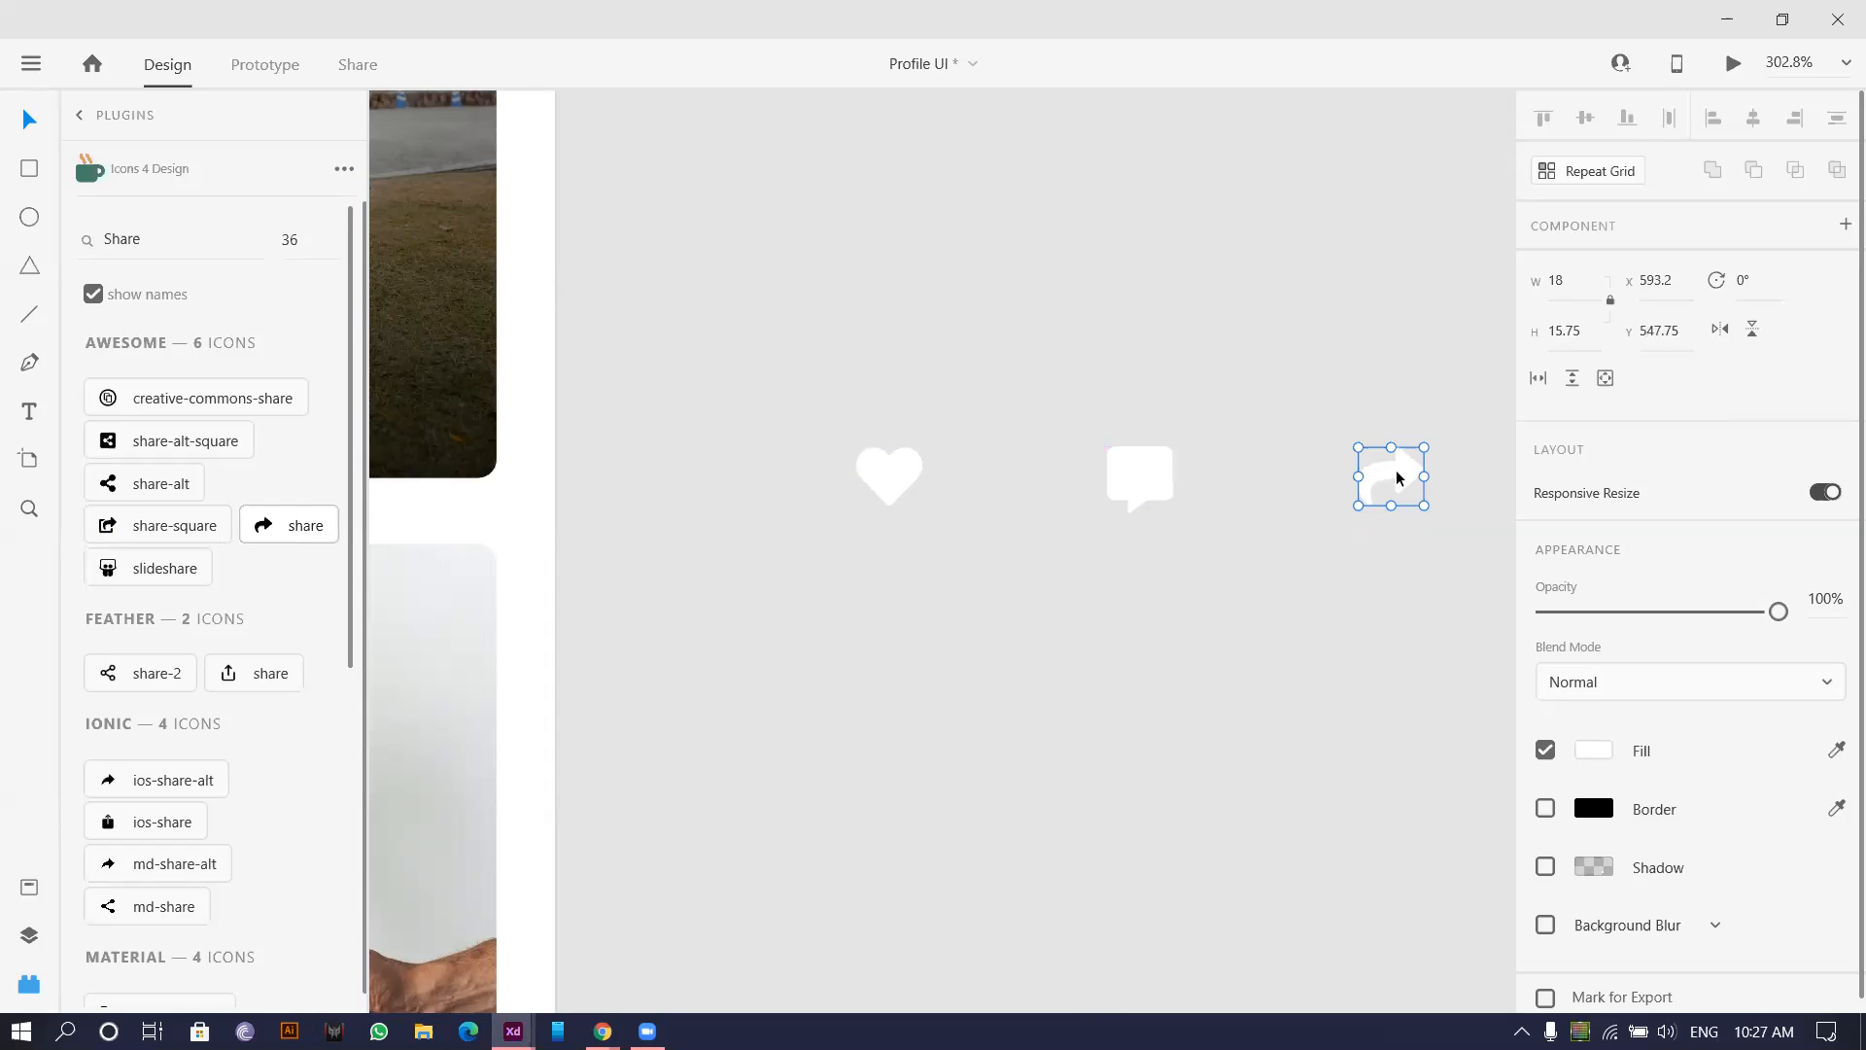
pyautogui.hscroll(2, 1191, 358)
# Add a '25 likes' text label scaled to 12 beside the heart icon.
pyautogui.click(29, 411)
pyautogui.click(868, 491)
pyautogui.write('25 likes')
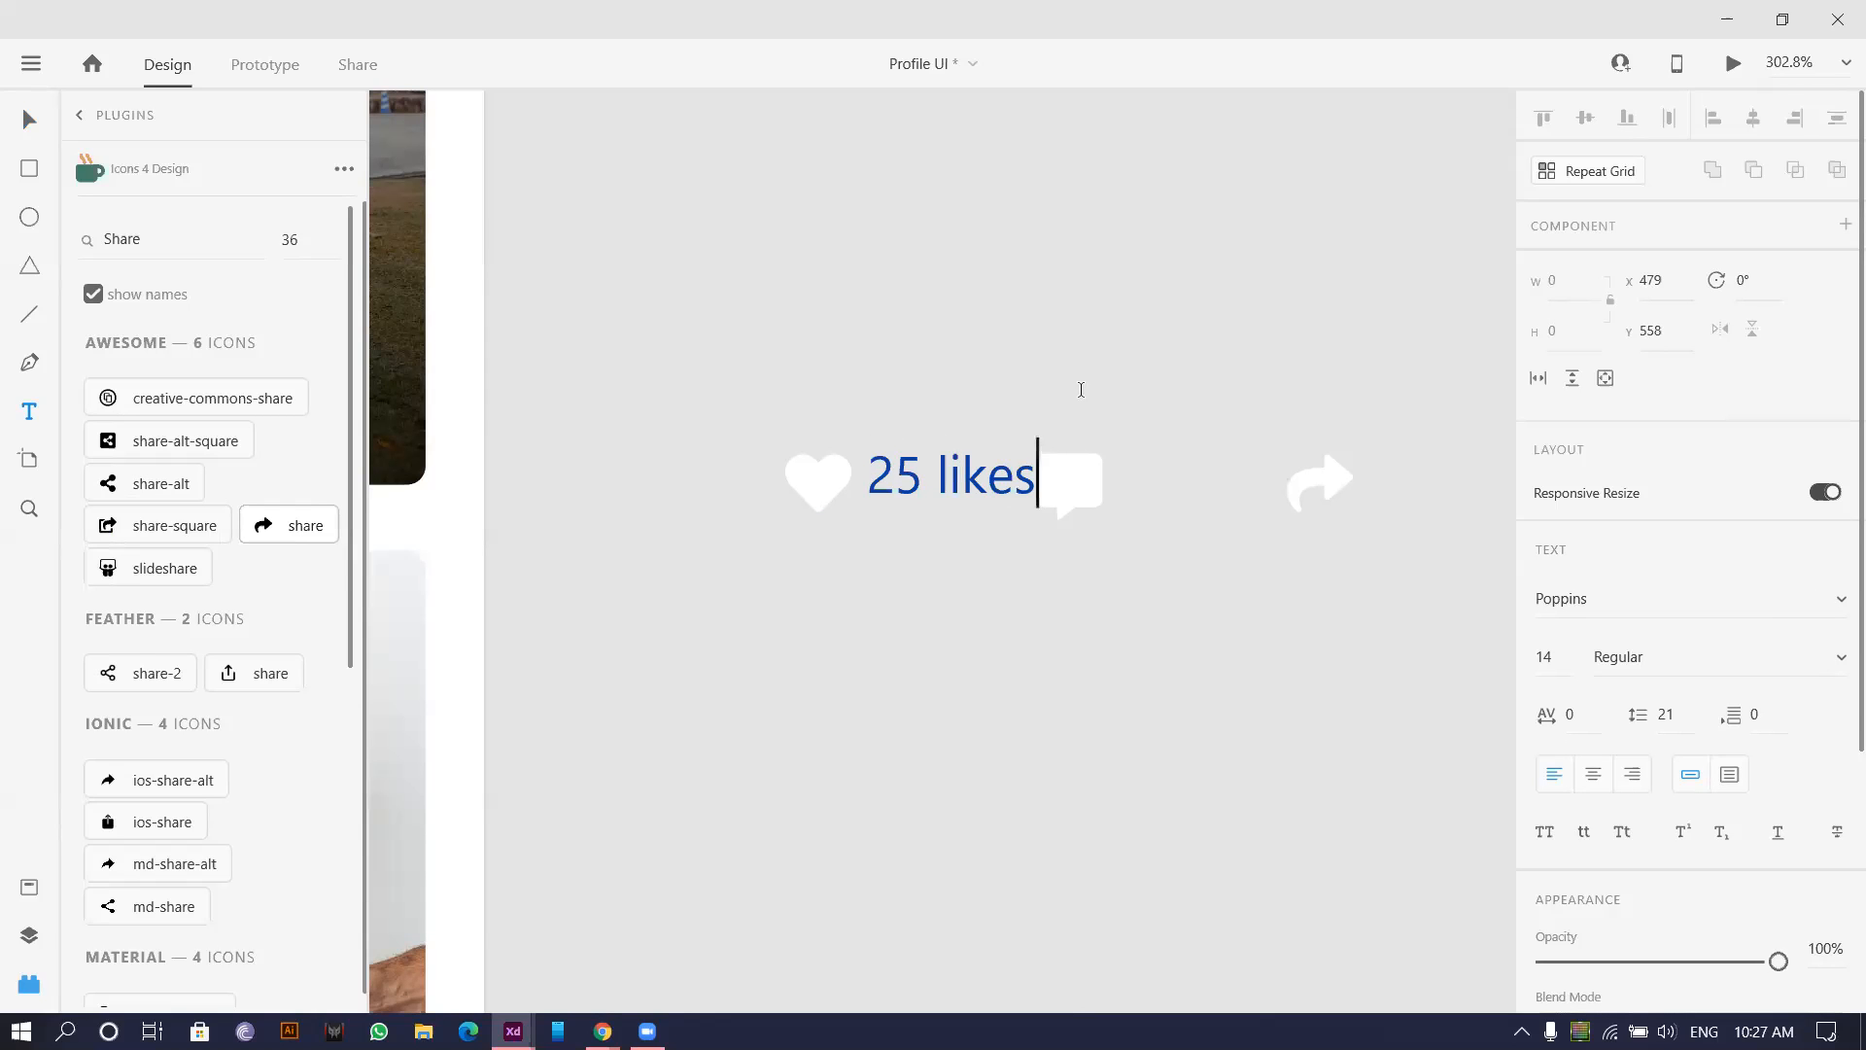
pyautogui.press('Escape')
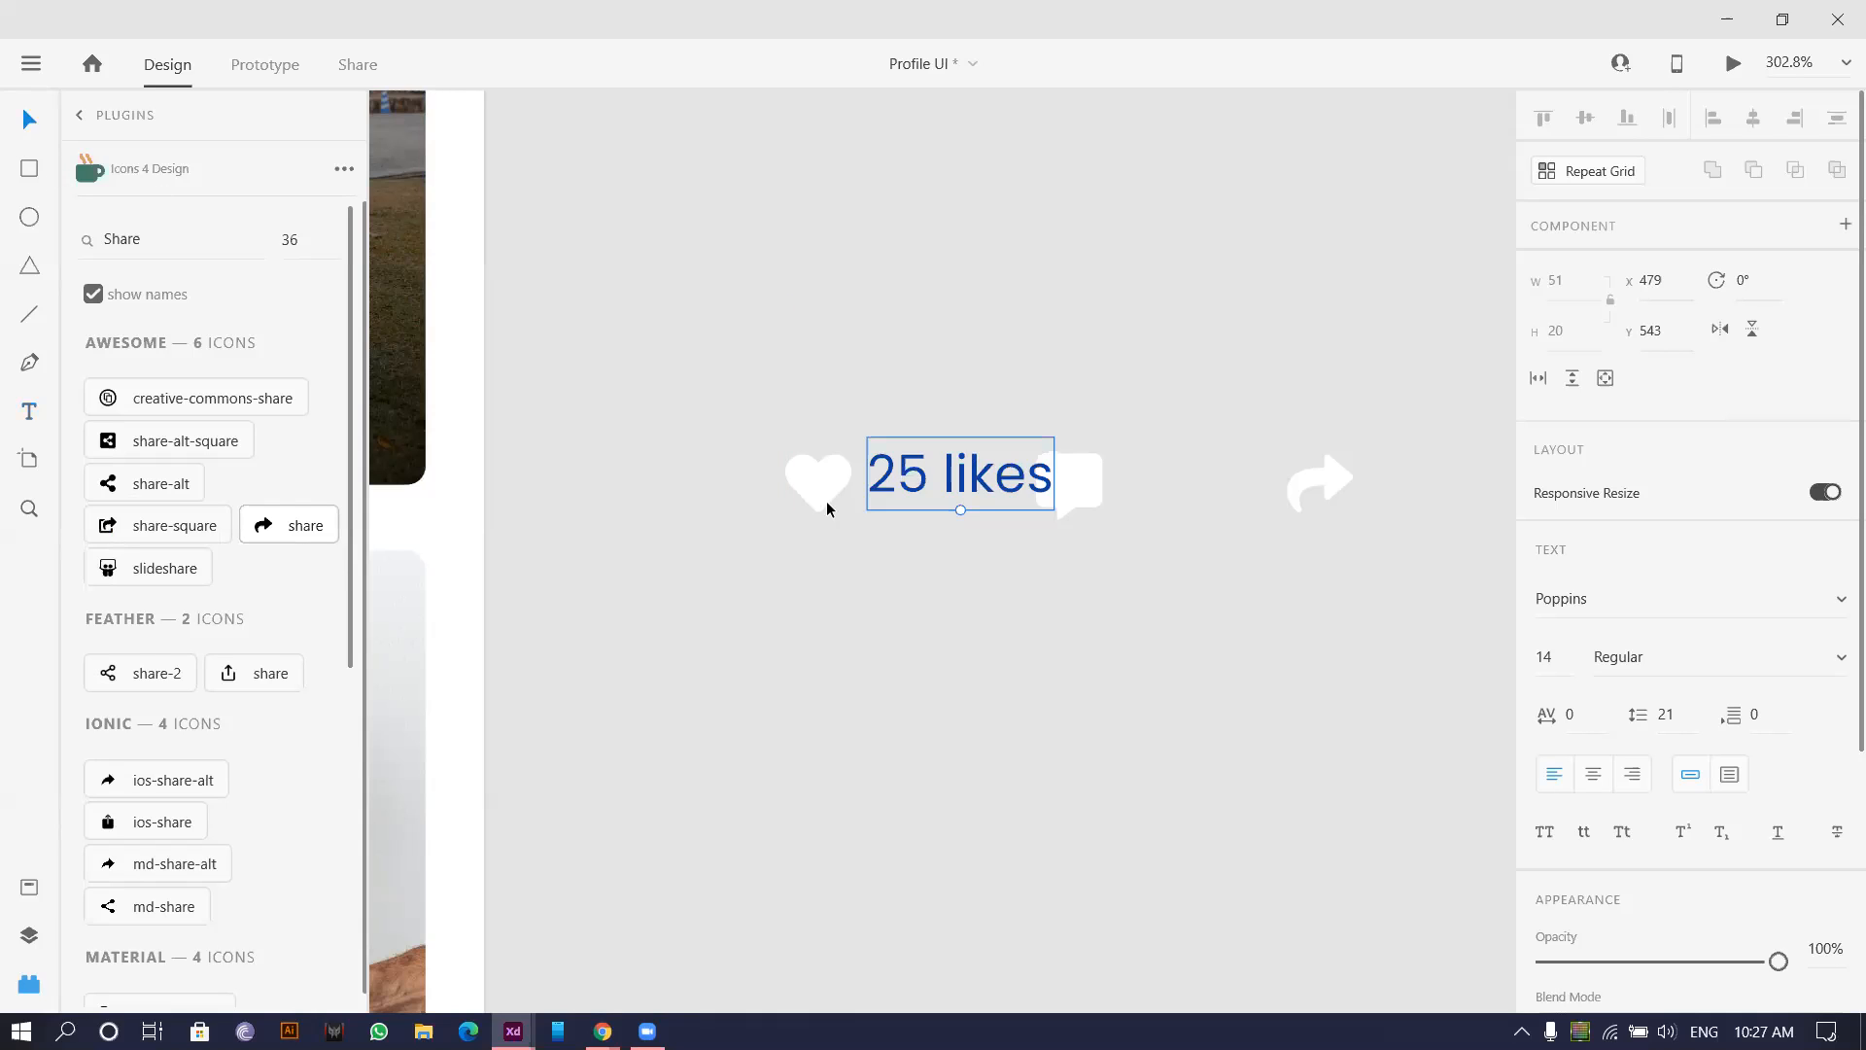
pyautogui.moveTo(959, 511); pyautogui.dragTo(1193, 498)
# Change the duplicated label's text to '25 Comments'.
pyautogui.doubleClick(1197, 489)
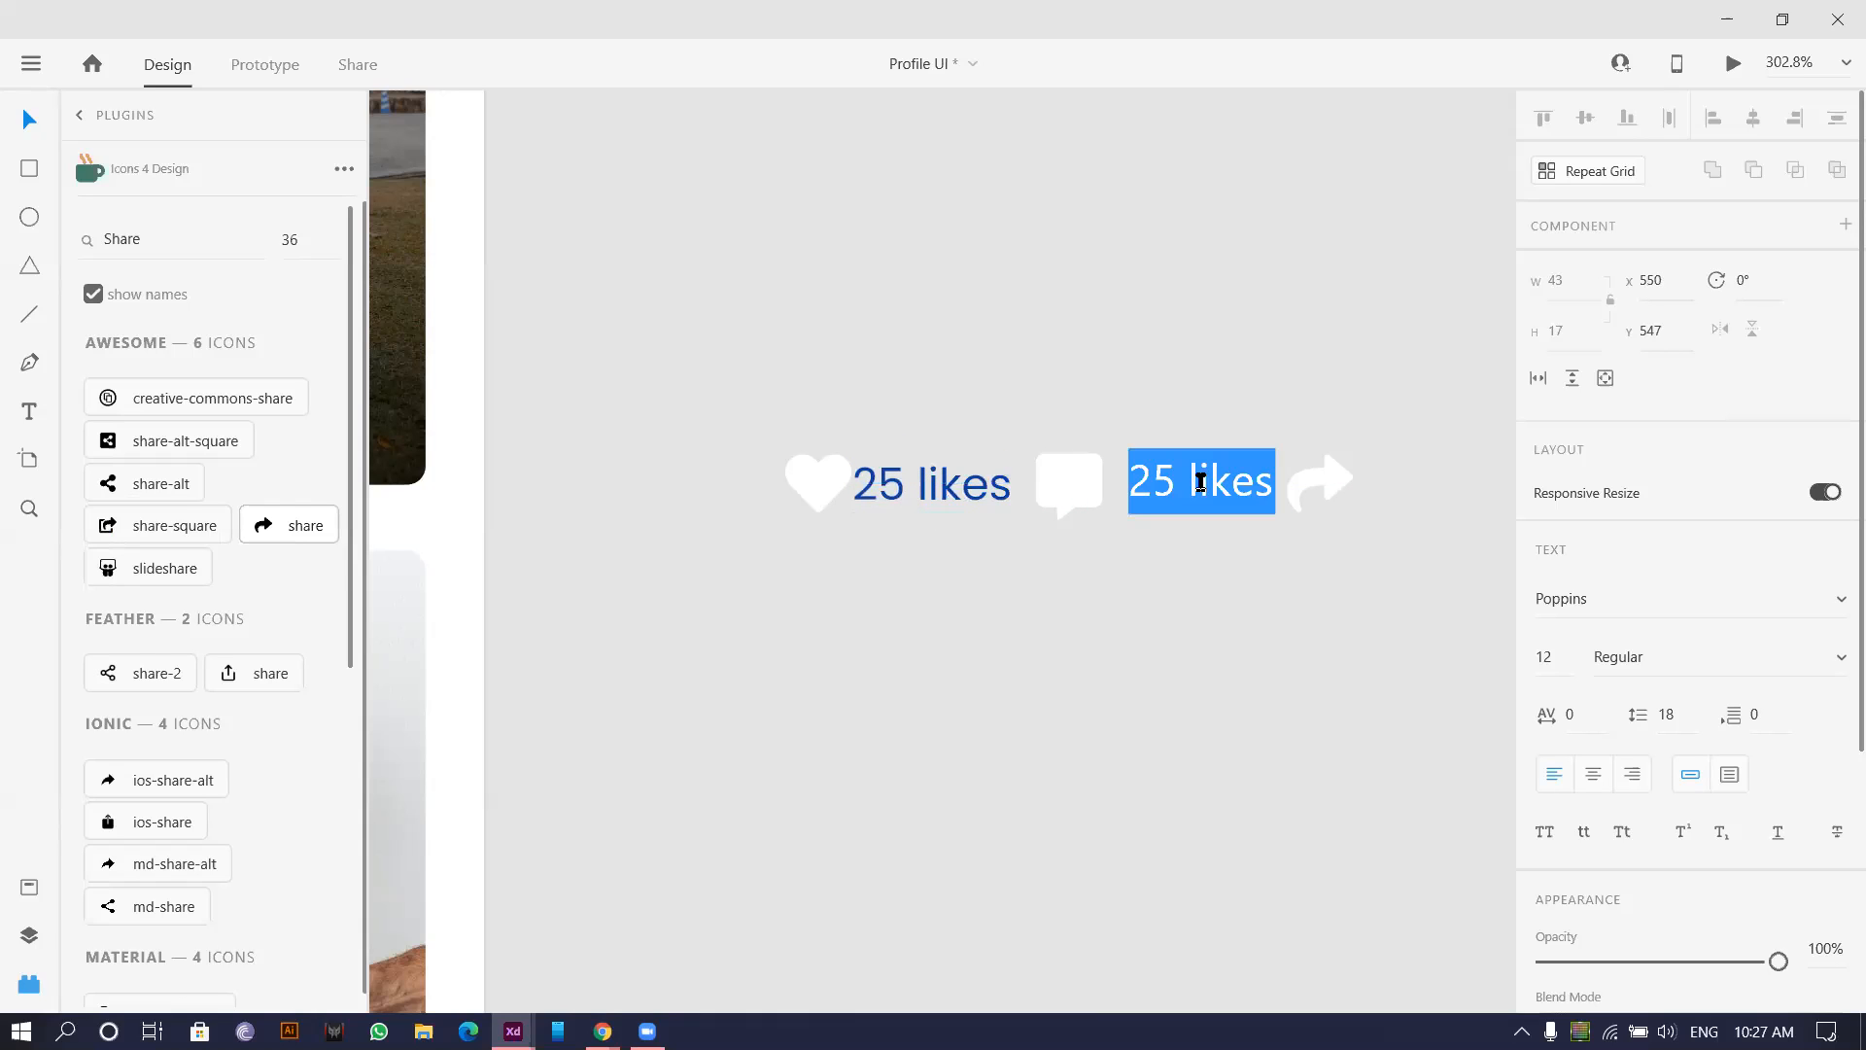
pyautogui.doubleClick(1185, 483)
pyautogui.write('Com')
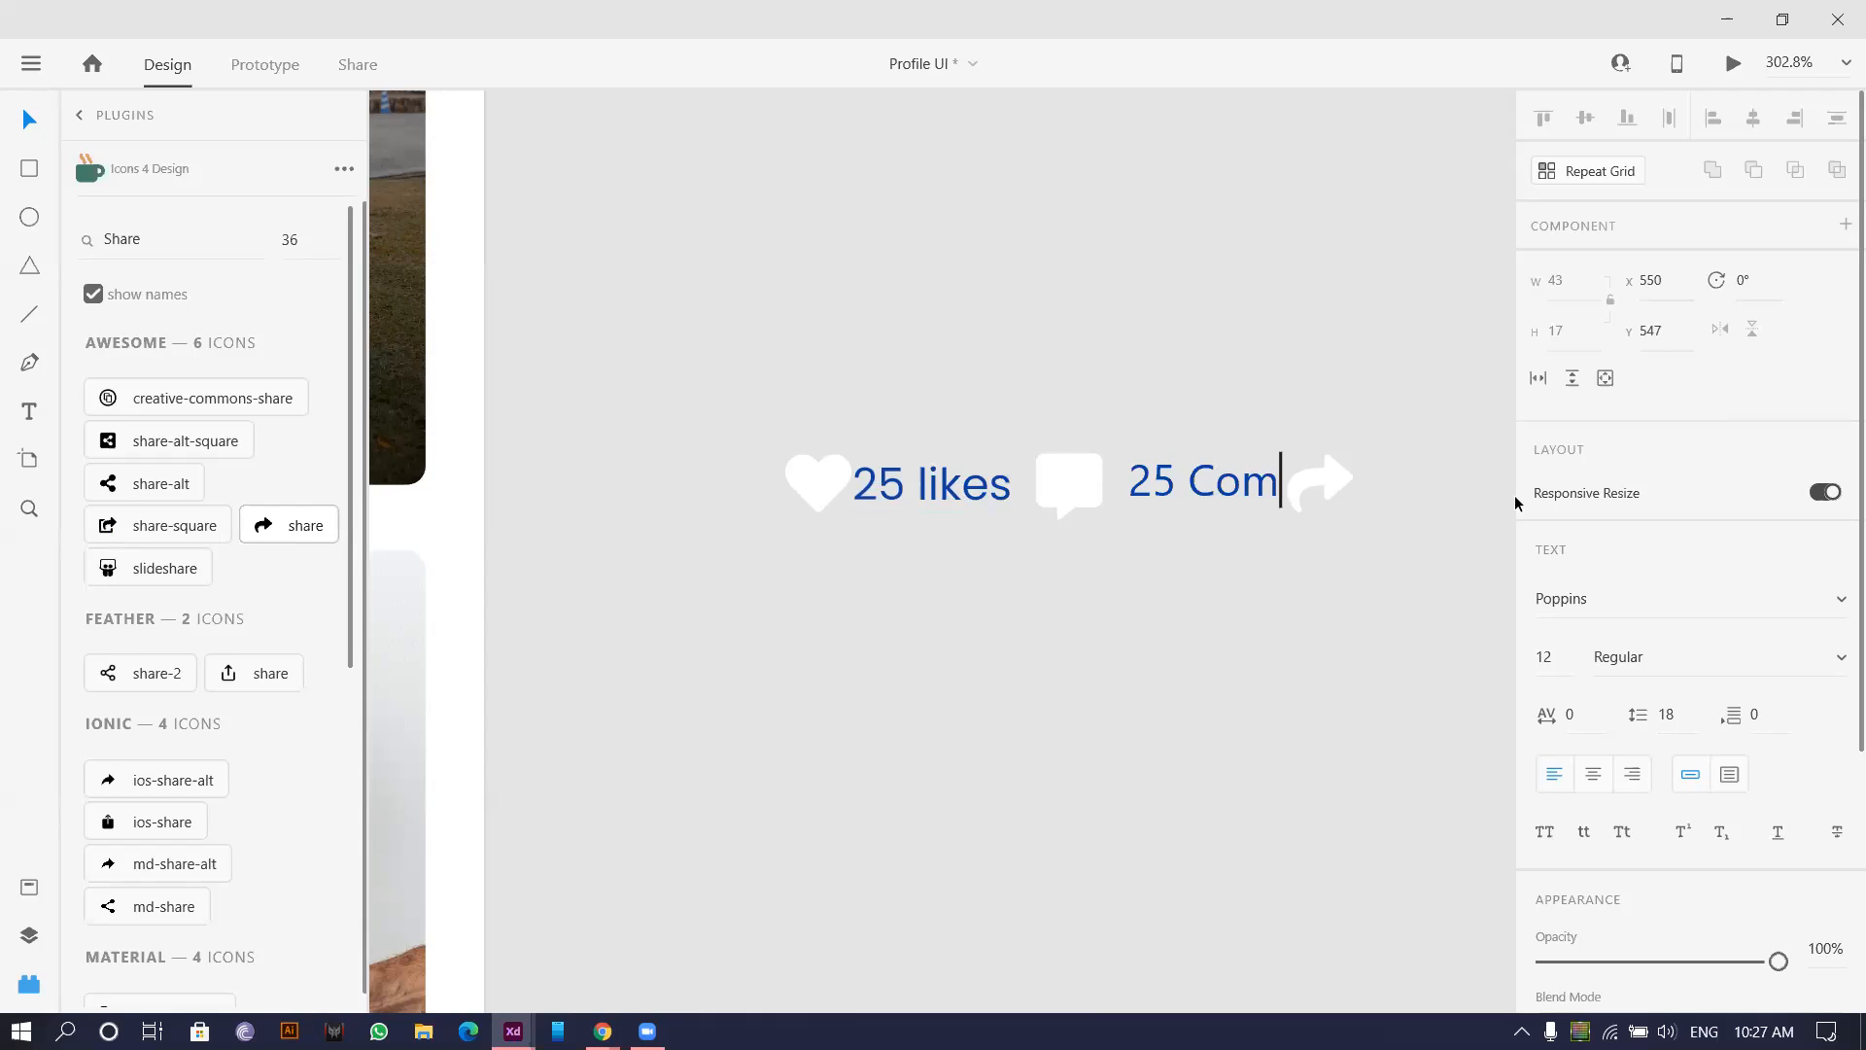
pyautogui.write('ments')
pyautogui.press('Escape')
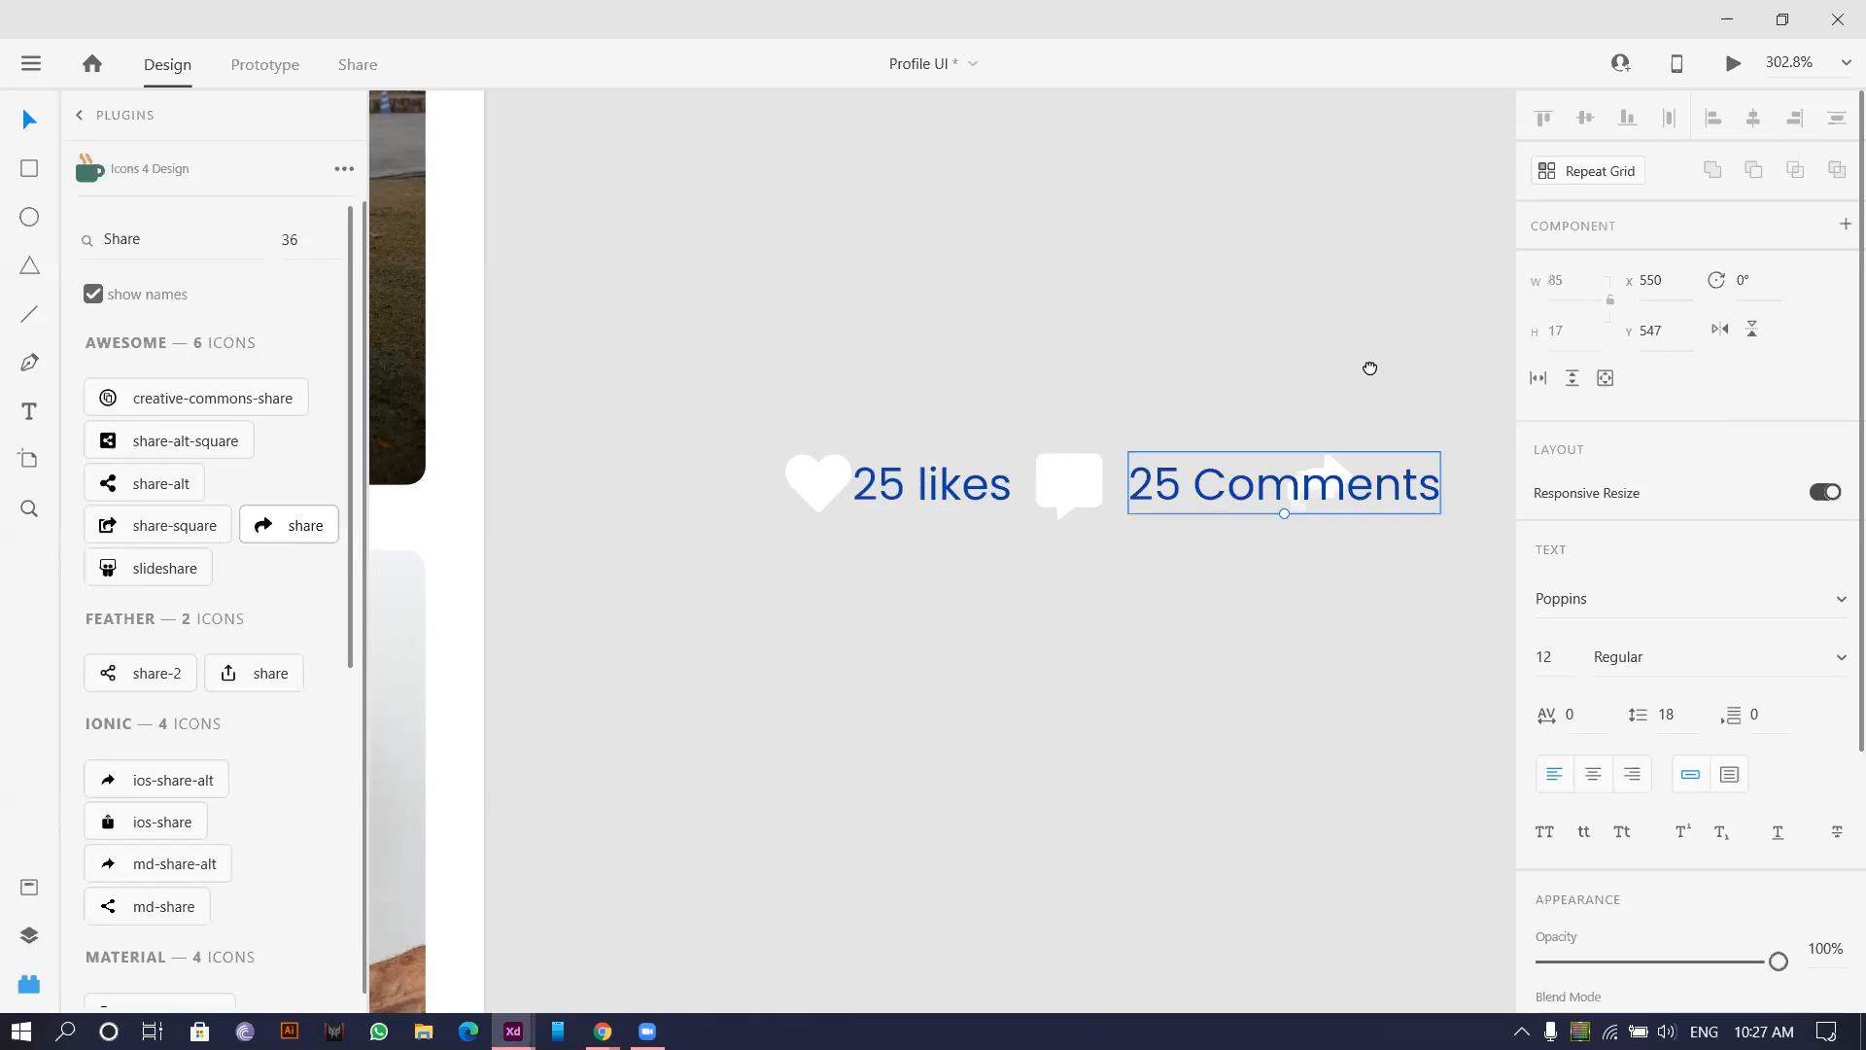
# Place '25 Comments' beside the bubble and shift the share icon right to make room.
pyautogui.hscroll(5, 860, 456)
pyautogui.click(948, 420)
pyautogui.moveTo(850, 525); pyautogui.dragTo(1176, 500)
pyautogui.moveTo(765, 564); pyautogui.dragTo(766, 516)
pyautogui.scroll(-3, 759, 515)
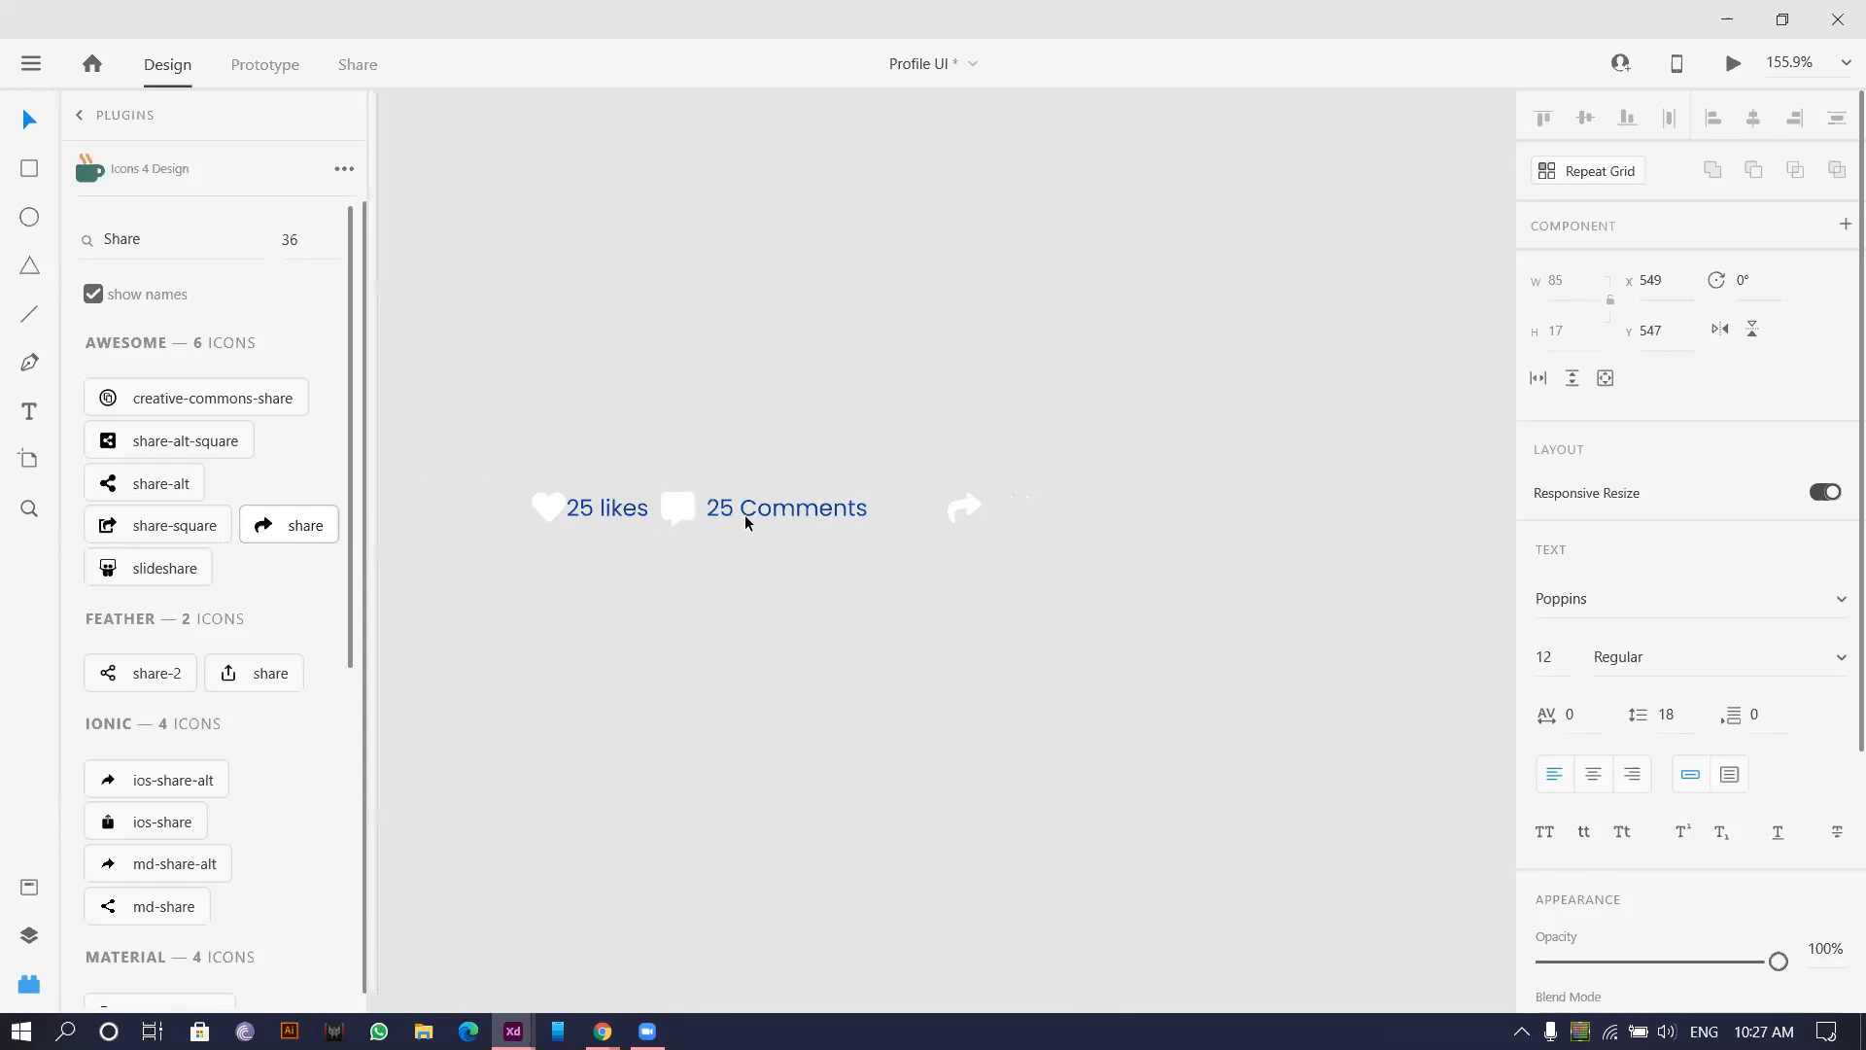
pyautogui.scroll(-3, 745, 515)
pyautogui.scroll(4, 632, 535)
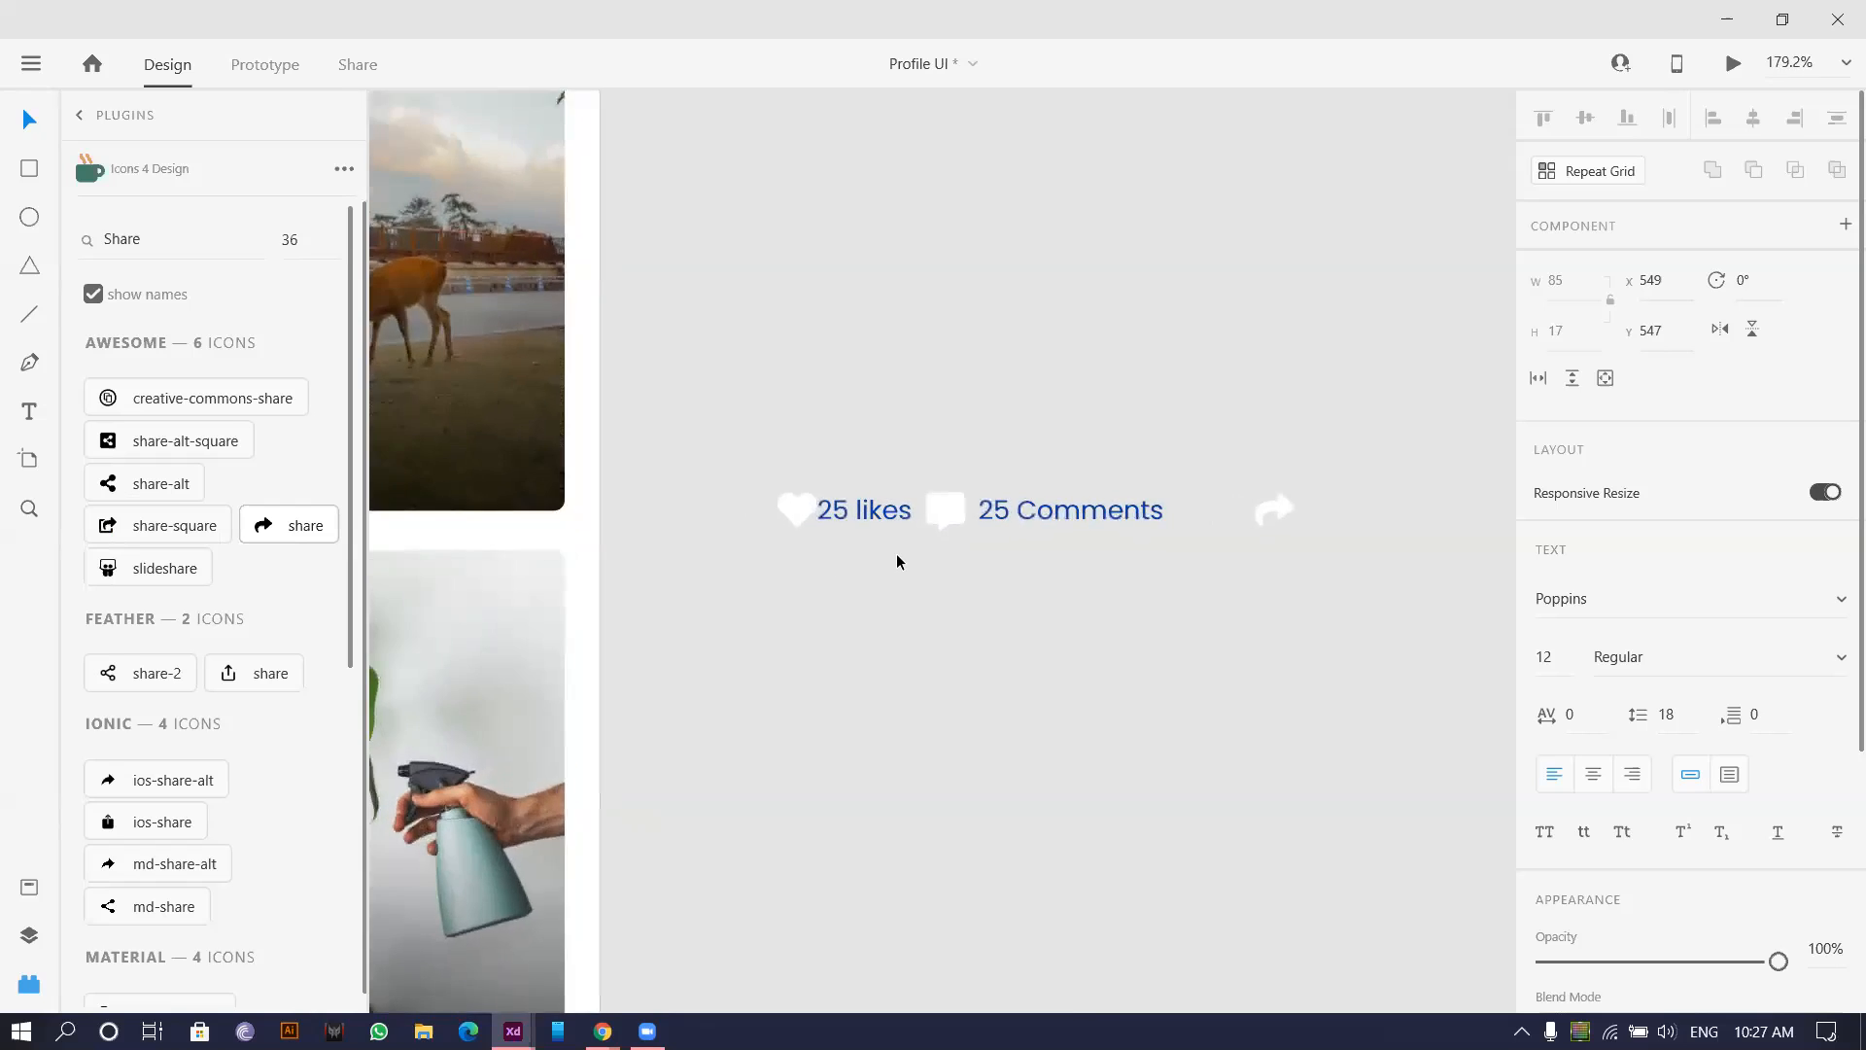
pyautogui.scroll(-3, 896, 562)
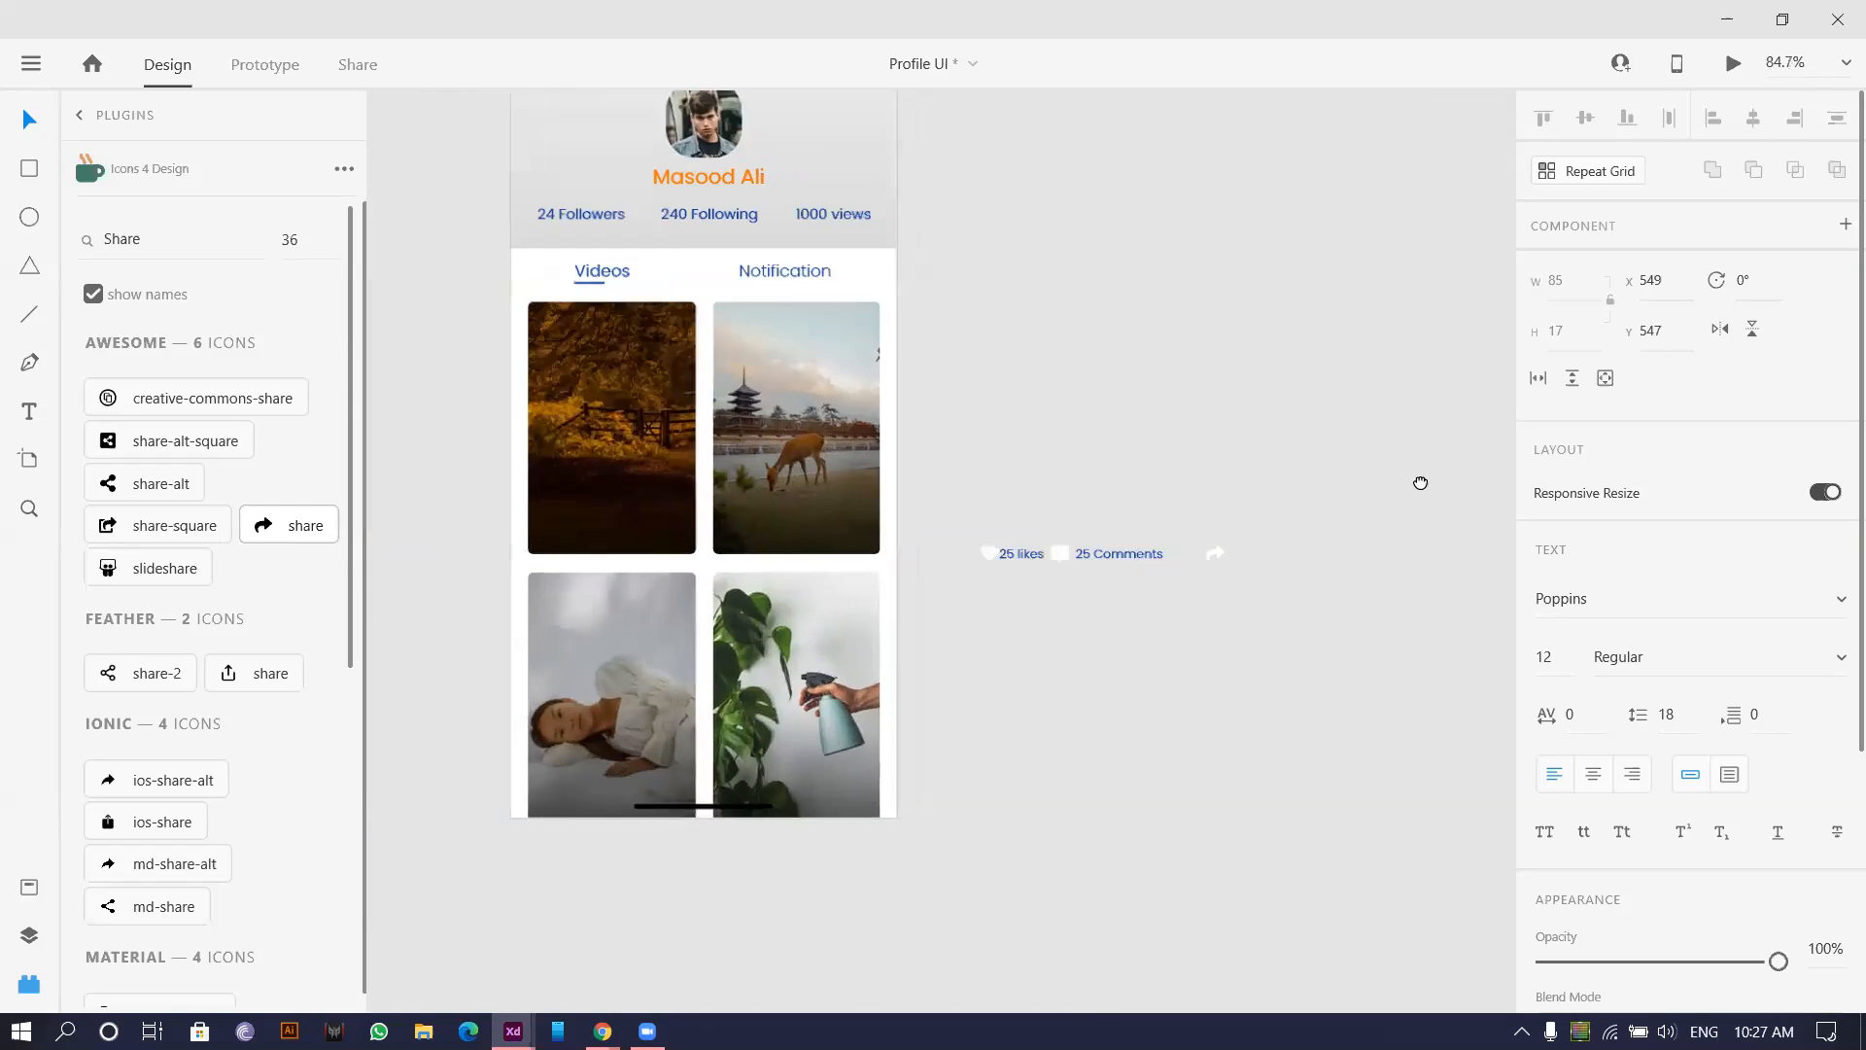
# Shorten the likes label to just '22'.
pyautogui.scroll(5, 1421, 483)
pyautogui.moveTo(391, 755); pyautogui.dragTo(1312, 637)
pyautogui.doubleClick(949, 616)
pyautogui.moveTo(948, 615); pyautogui.dragTo(1114, 627)
pyautogui.press('BackSpace')
pyautogui.press('BackSpace')
pyautogui.press('BackSpace')
pyautogui.press('BackSpace')
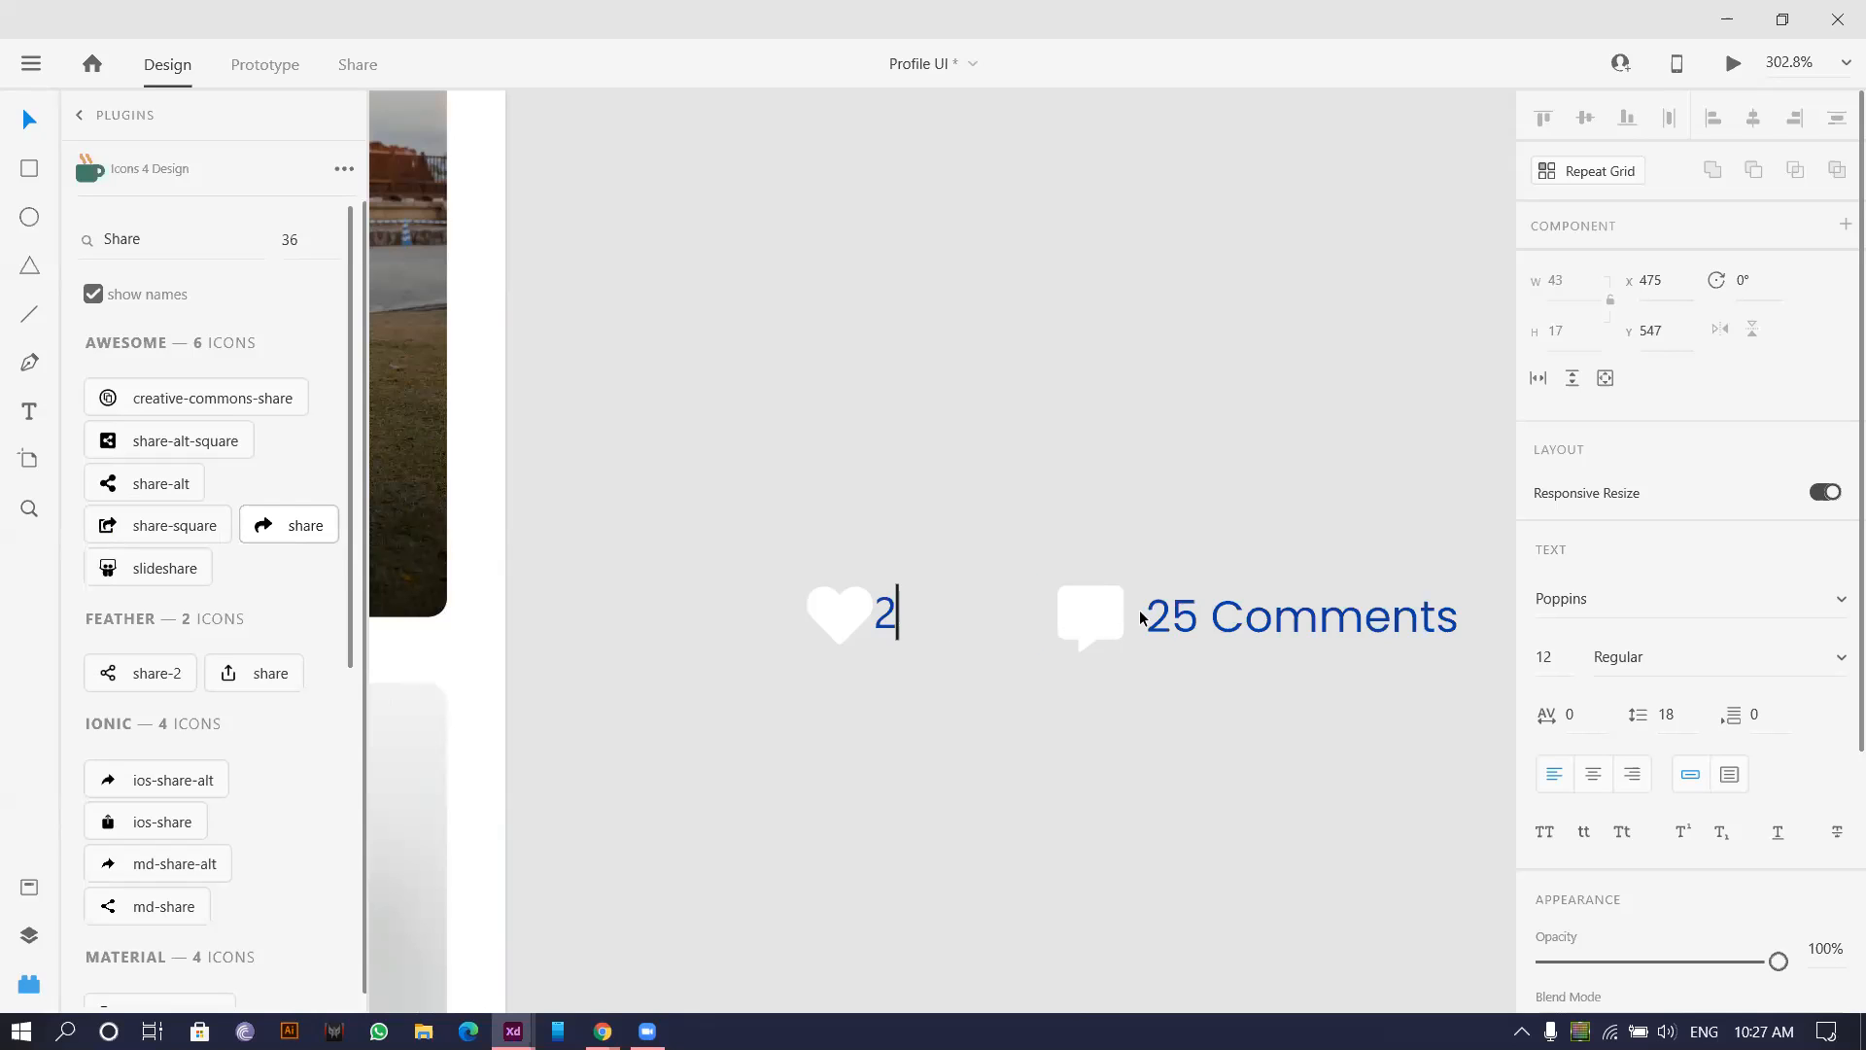
pyautogui.write('2')
pyautogui.click(1227, 625)
# Remove the word 'Comments' so the comments label reads just '25'.
pyautogui.doubleClick(1199, 615)
pyautogui.moveTo(1202, 612); pyautogui.dragTo(1836, 627)
pyautogui.press('BackSpace')
pyautogui.press('Escape')
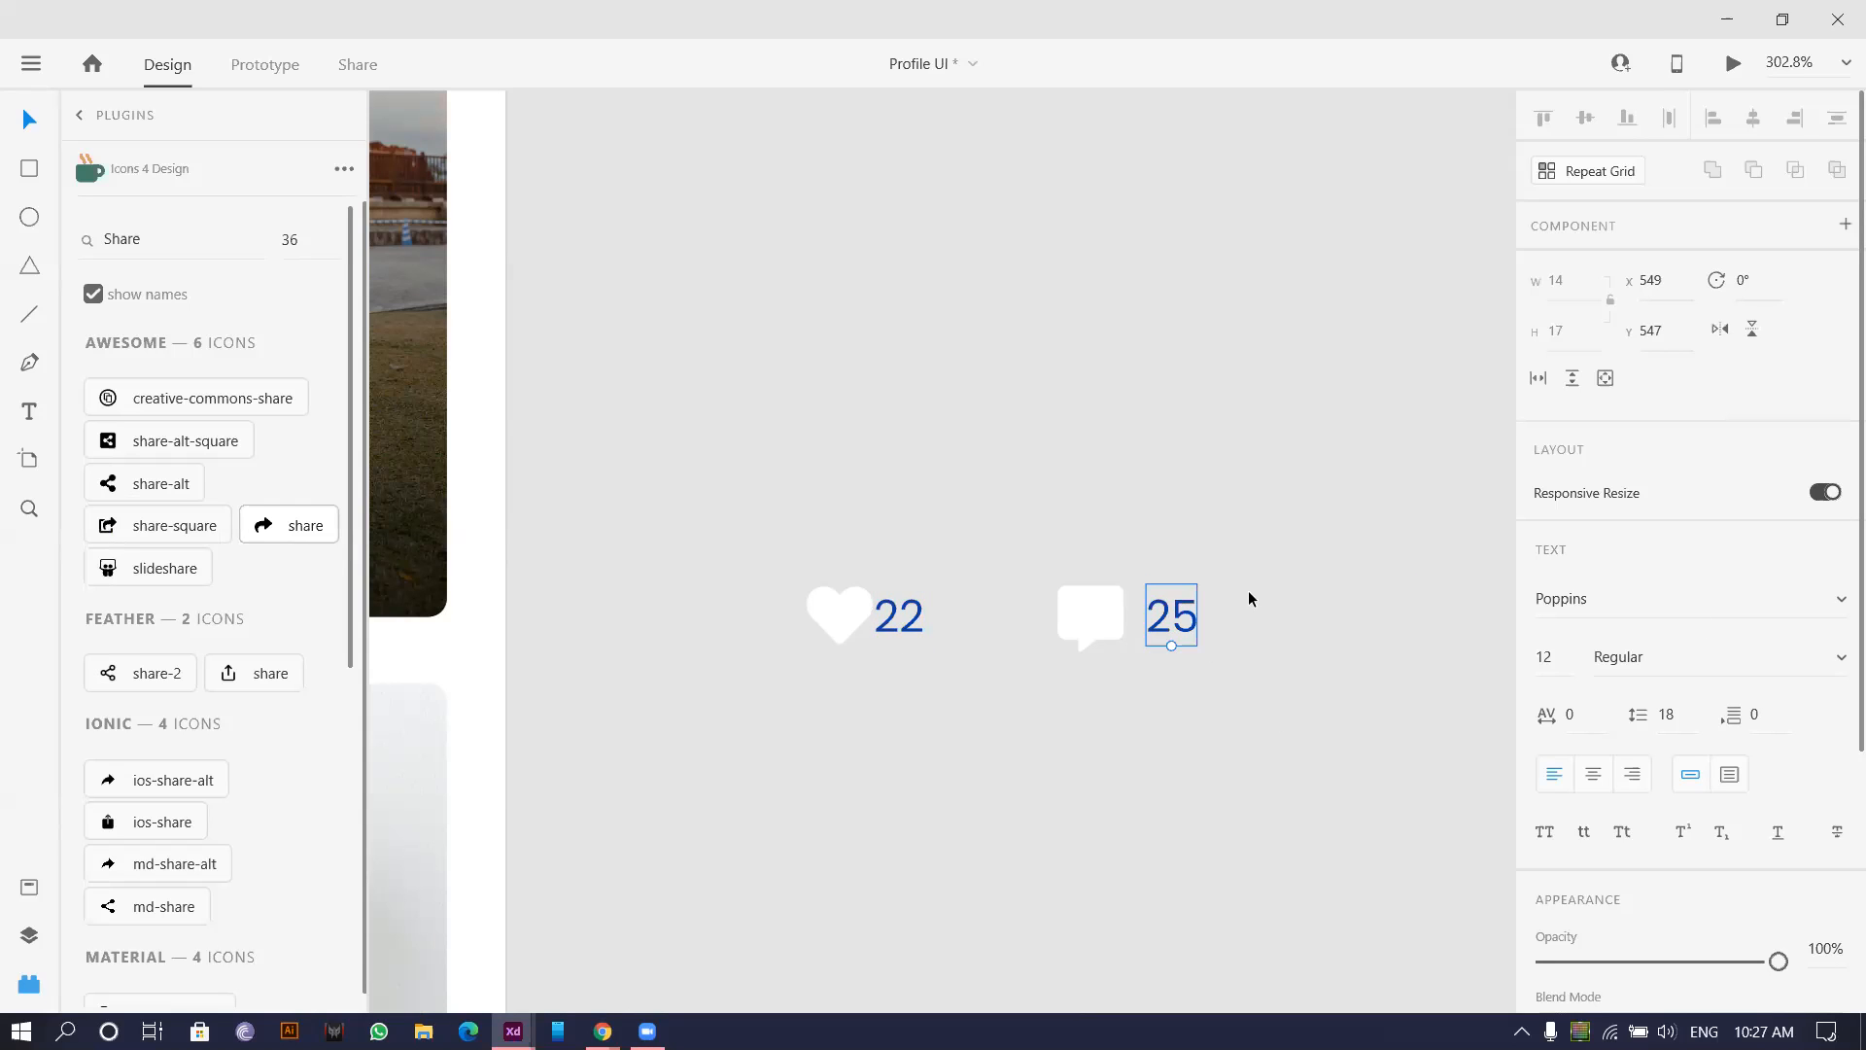
# Move the share arrow left and place a copy of '25' beside it.
pyautogui.hscroll(3, 1158, 500)
pyautogui.moveTo(1400, 584); pyautogui.dragTo(1041, 583)
pyautogui.click(882, 607)
pyautogui.moveTo(920, 593); pyautogui.dragTo(1114, 595)
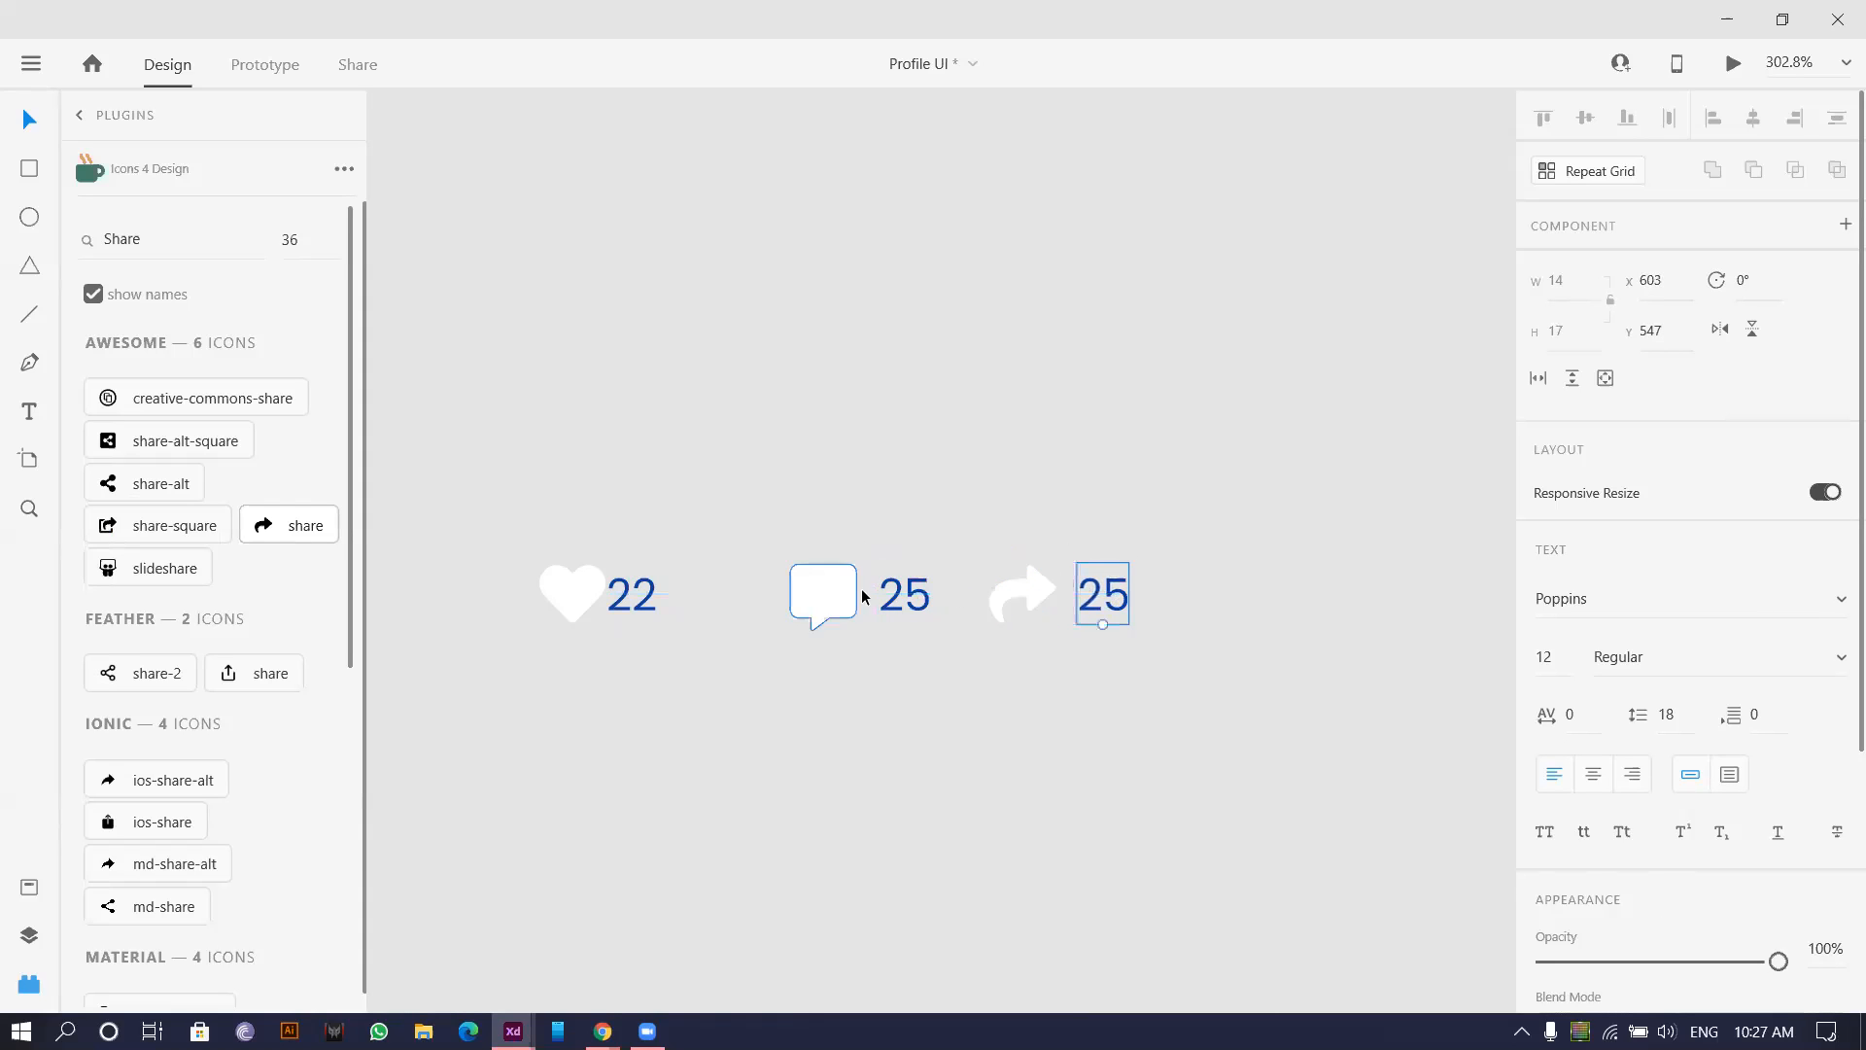
# Reposition the 22 and 25 counts, restoring them after an accidental deletion.
pyautogui.keyDown('shift'); pyautogui.click(896, 595); pyautogui.keyUp('shift')
pyautogui.moveTo(649, 599); pyautogui.dragTo(649, 600)
pyautogui.keyDown('shift'); pyautogui.click(895, 598); pyautogui.keyUp('shift')
pyautogui.scroll(2, 899, 612)
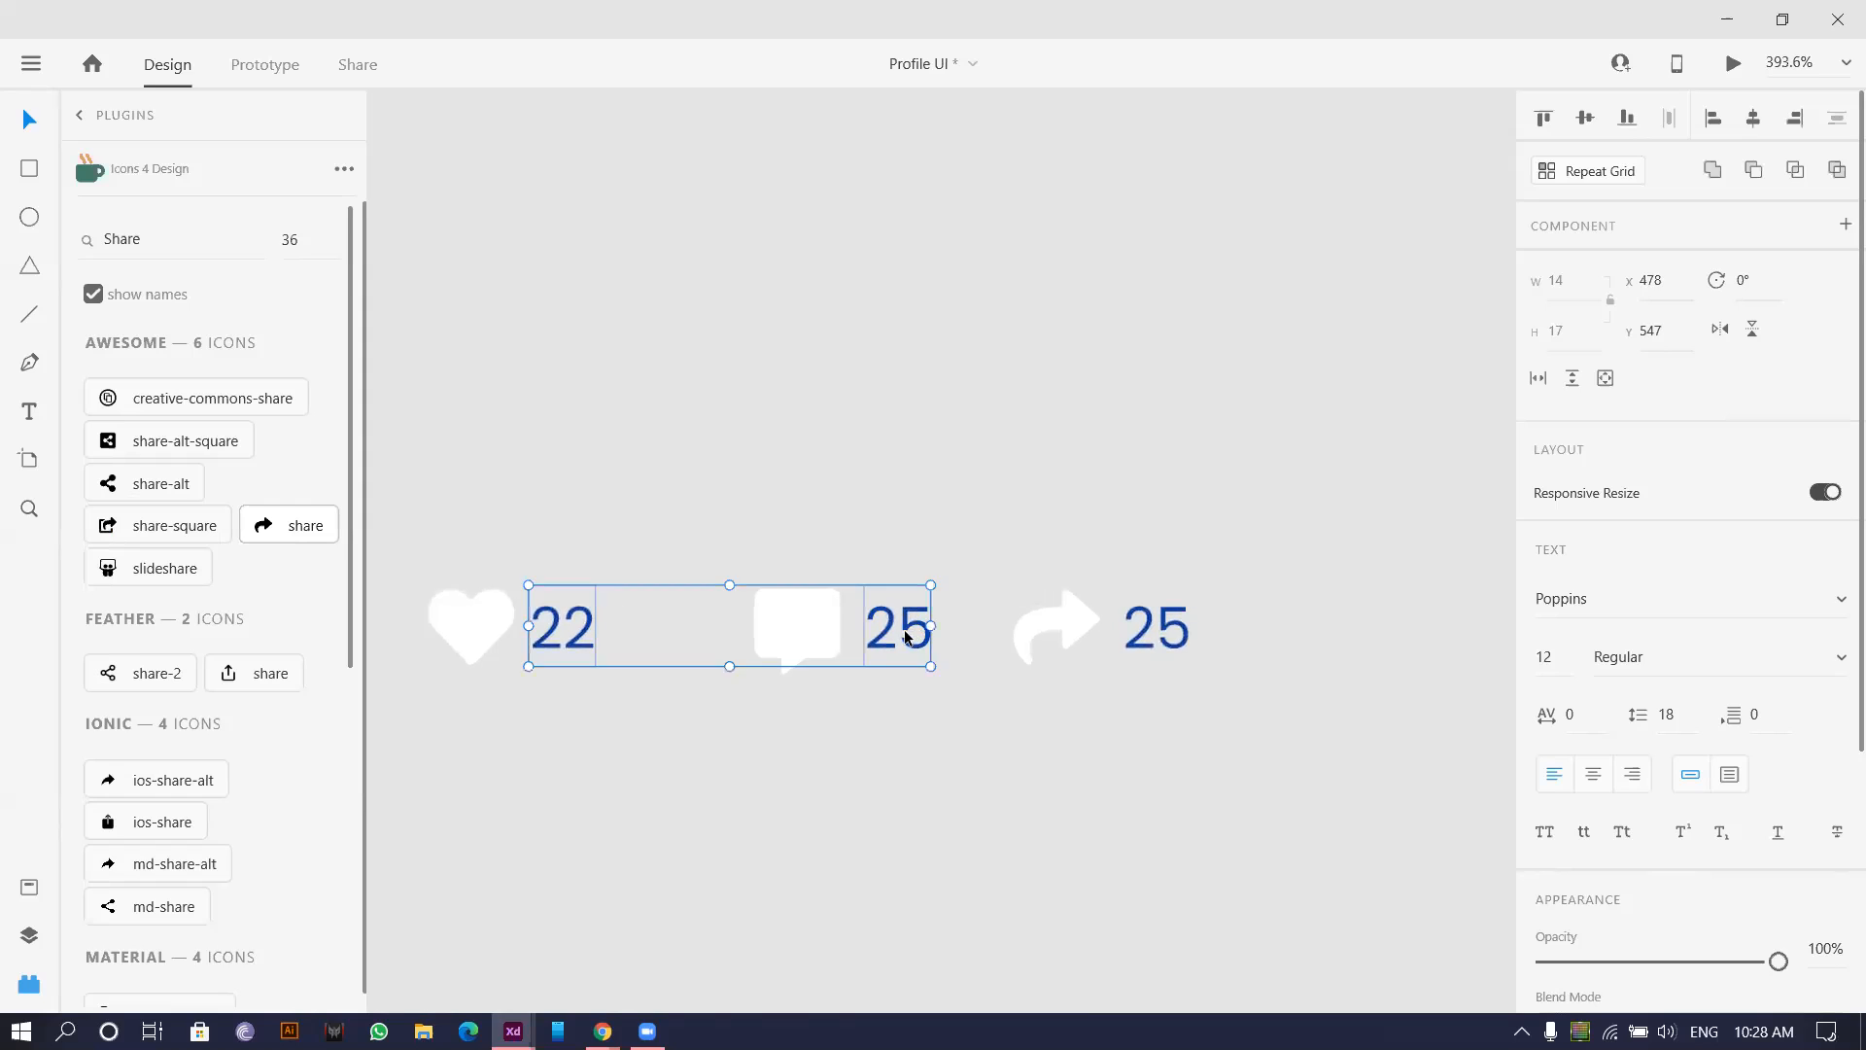
pyautogui.press('Delete')
pyautogui.hotkey('ctrl', 'z')
pyautogui.click(972, 470)
# Nudge the 22 and both 25 counts into even spacing beside their icons.
pyautogui.click(872, 630)
pyautogui.moveTo(871, 629); pyautogui.dragTo(861, 628)
pyautogui.keyDown('shift'); pyautogui.click(1132, 636); pyautogui.keyUp('shift')
pyautogui.moveTo(1133, 637); pyautogui.dragTo(1159, 636)
pyautogui.hotkey('ctrl', 'z')
pyautogui.click(1144, 548)
pyautogui.keyDown('shift'); pyautogui.click(570, 623); pyautogui.keyUp('shift')
pyautogui.moveTo(570, 623); pyautogui.dragTo(575, 633)
pyautogui.click(752, 470)
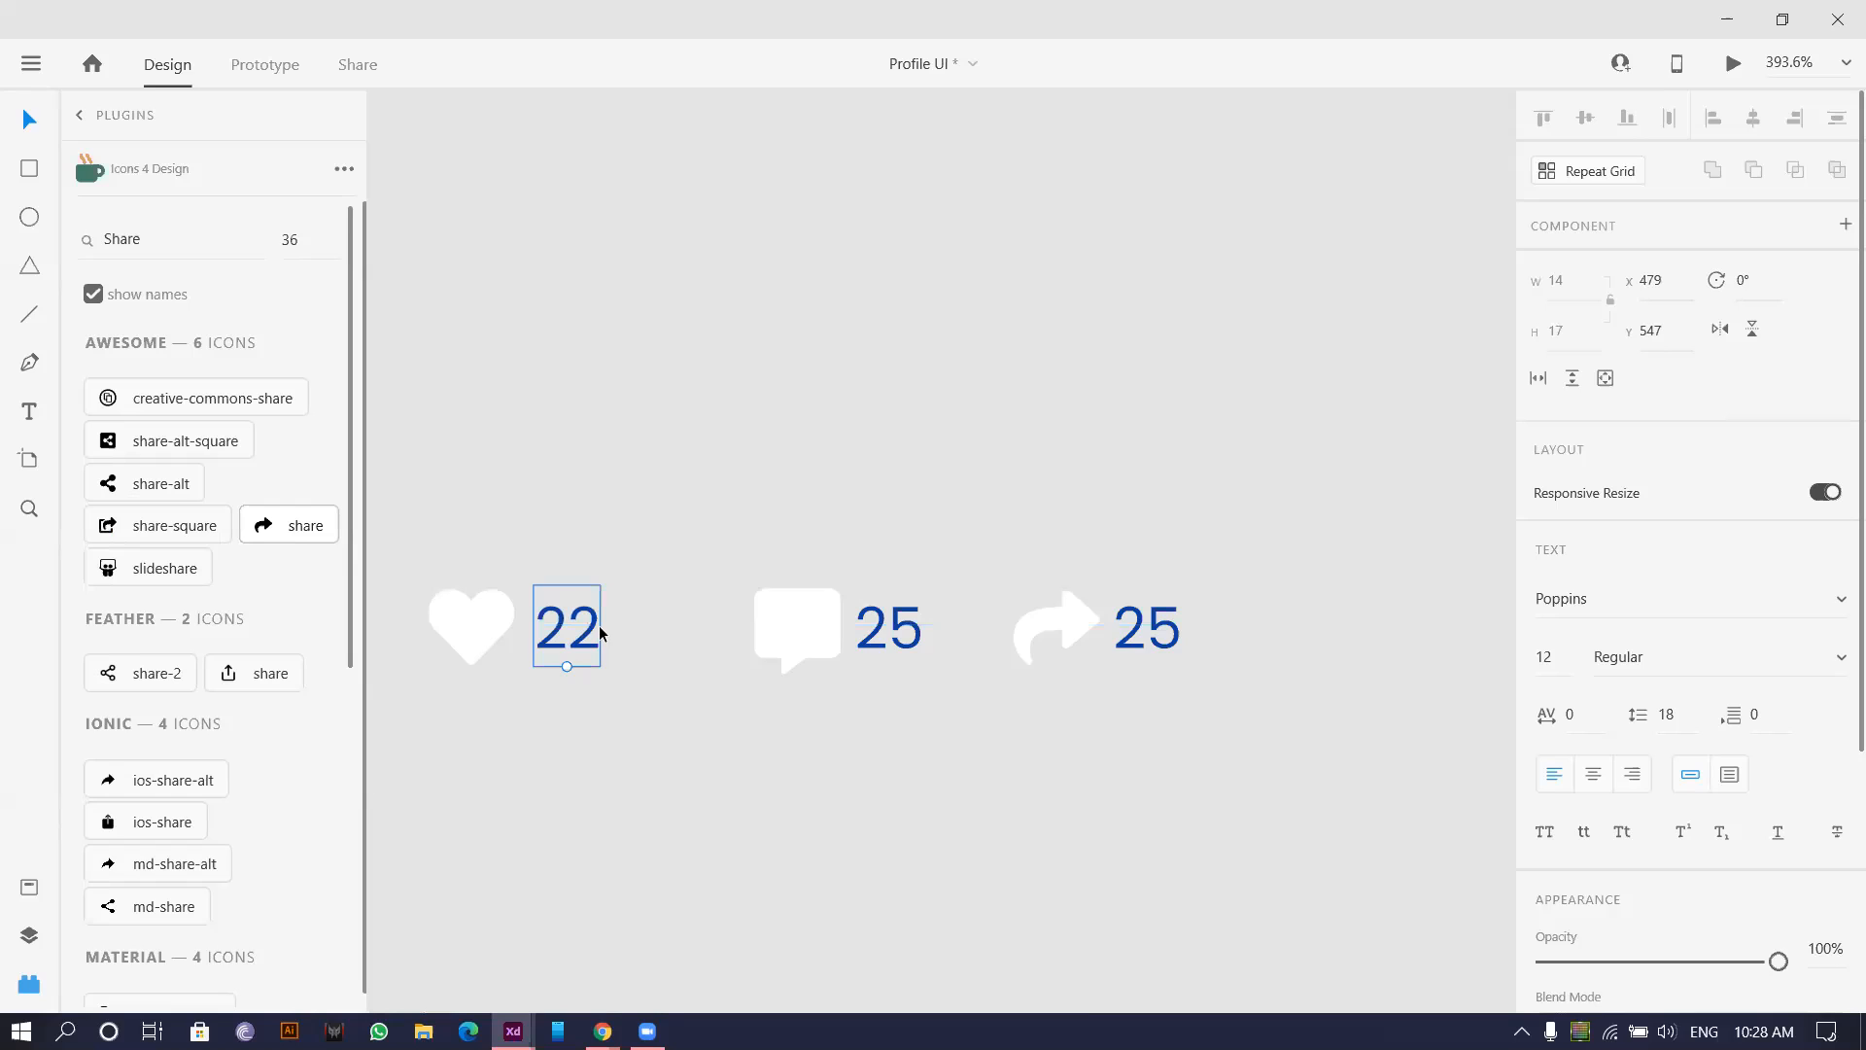
pyautogui.click(882, 639)
pyautogui.moveTo(882, 639); pyautogui.dragTo(888, 639)
# Nudge the 22 and 25 counts slightly left.
pyautogui.click(548, 562)
pyautogui.scroll(5, 548, 562)
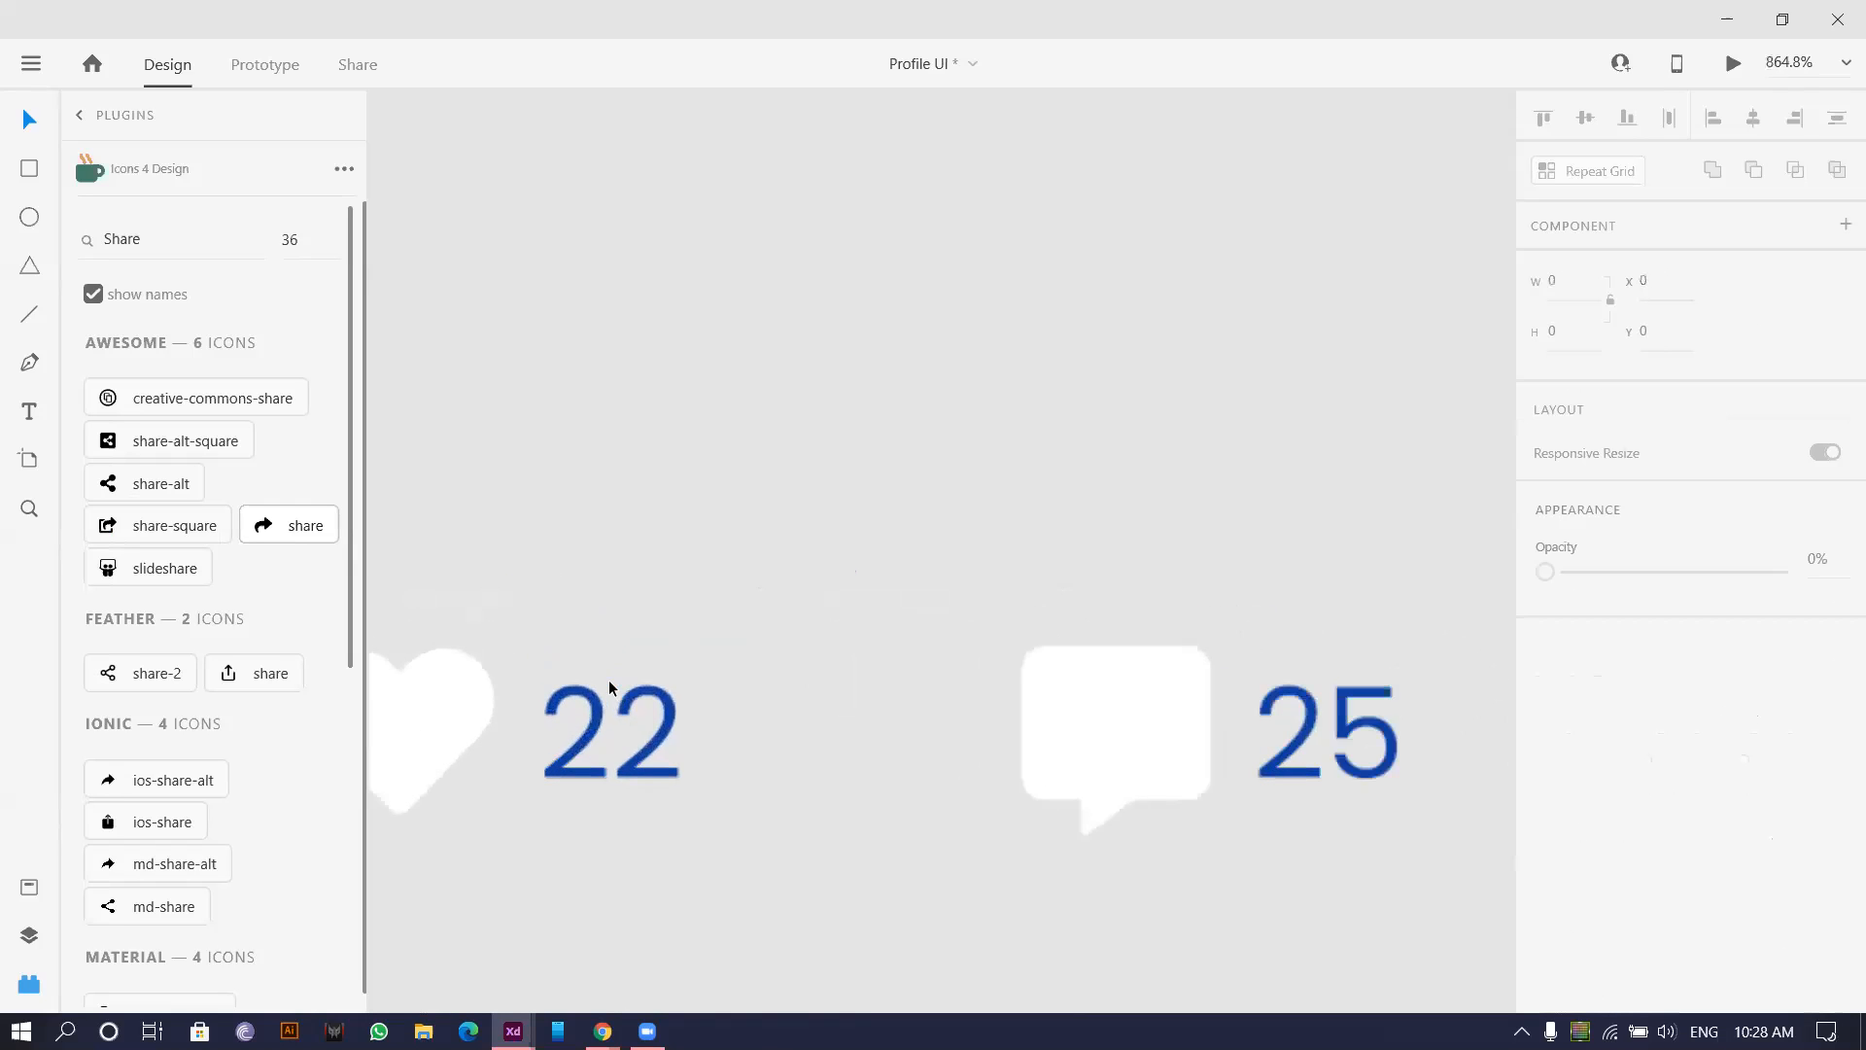
pyautogui.click(595, 692)
pyautogui.scroll(-1, 773, 573)
pyautogui.moveTo(783, 562); pyautogui.dragTo(605, 571)
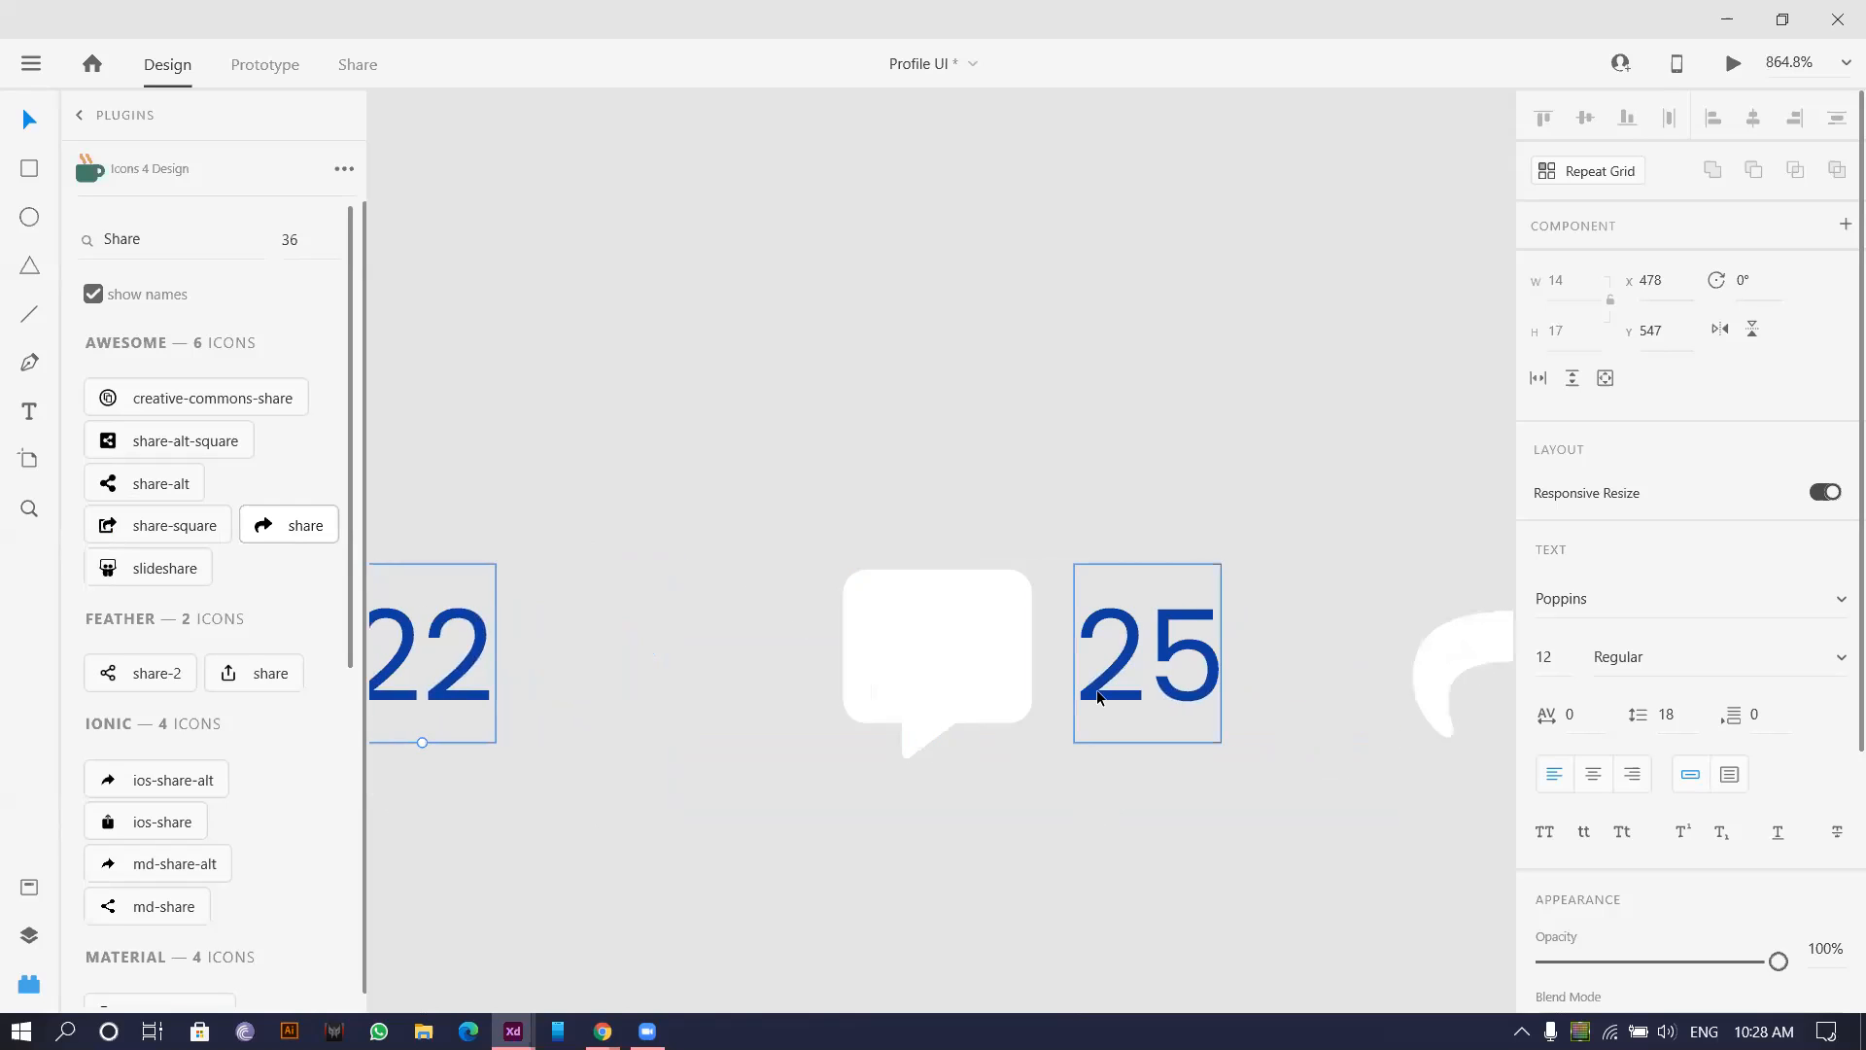
pyautogui.keyDown('shift'); pyautogui.click(1100, 688); pyautogui.keyUp('shift')
pyautogui.press('Left')
# Space both 25 counts equally from the comment bubble and share arrow.
pyautogui.click(1120, 683)
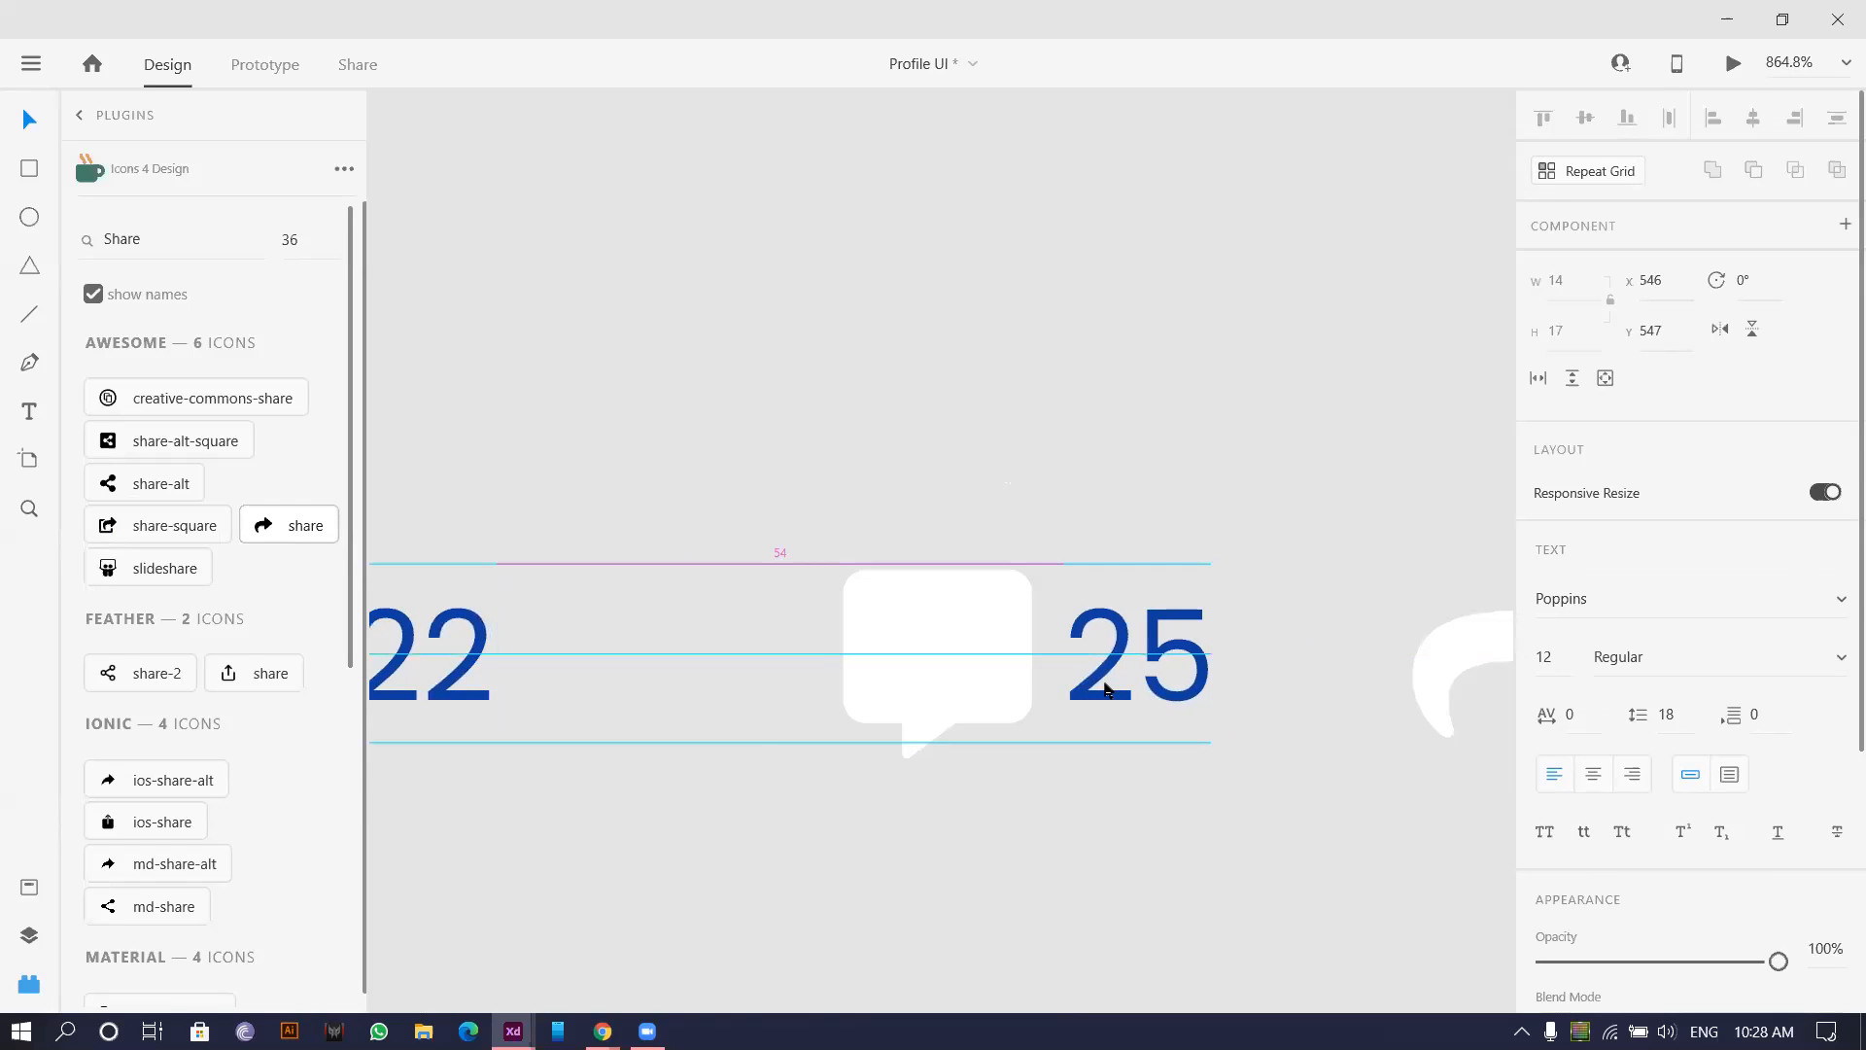
pyautogui.scroll(-2, 1113, 683)
pyautogui.moveTo(1109, 679); pyautogui.dragTo(1107, 677)
pyautogui.moveTo(1169, 456); pyautogui.dragTo(902, 456)
pyautogui.click(1276, 661)
pyautogui.moveTo(1285, 674); pyautogui.dragTo(1311, 675)
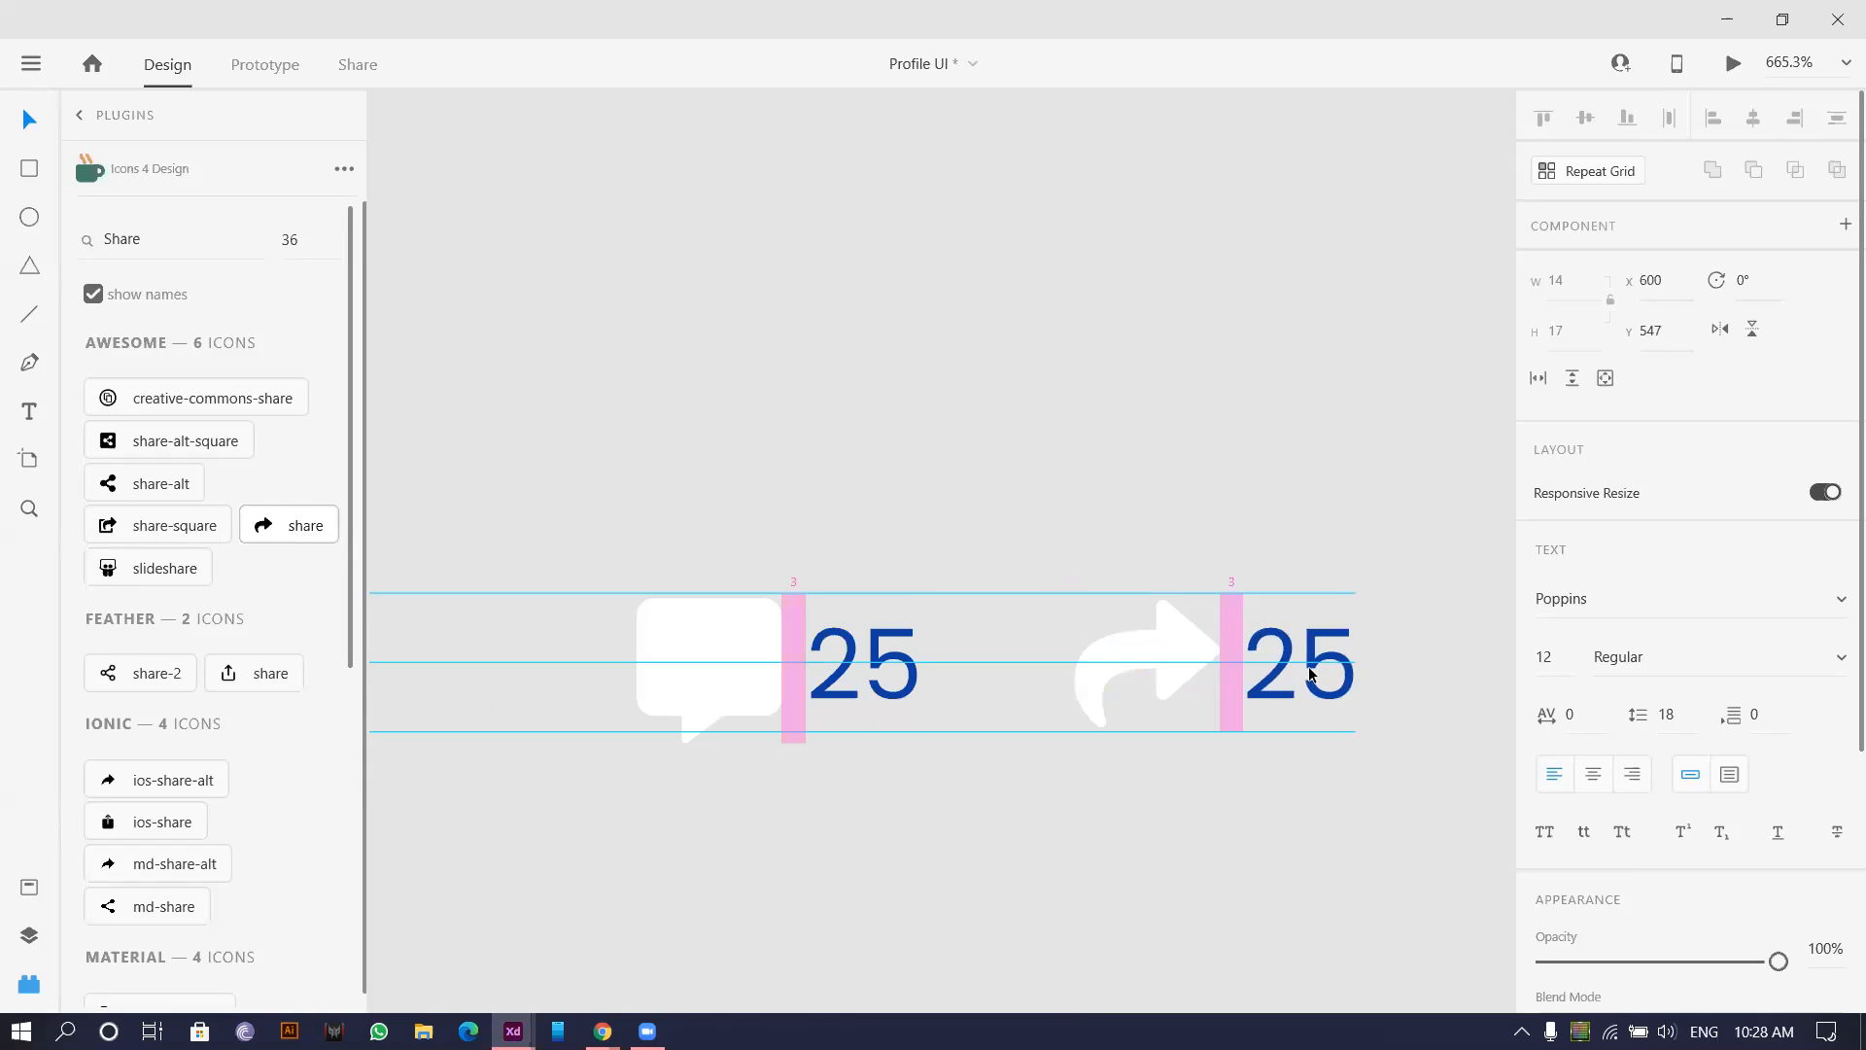
pyautogui.scroll(-5, 1308, 661)
# Group heart with 22, comment and share with their 25s, and drag the row onto the first card.
pyautogui.moveTo(895, 574); pyautogui.dragTo(1049, 745)
pyautogui.moveTo(1074, 530); pyautogui.dragTo(1221, 783)
pyautogui.hotkey('ctrl', 'g')
pyautogui.moveTo(1197, 607); pyautogui.dragTo(1344, 732)
pyautogui.hotkey('ctrl', 'g')
pyautogui.moveTo(875, 568); pyautogui.dragTo(1329, 767)
pyautogui.moveTo(1093, 659); pyautogui.dragTo(790, 607)
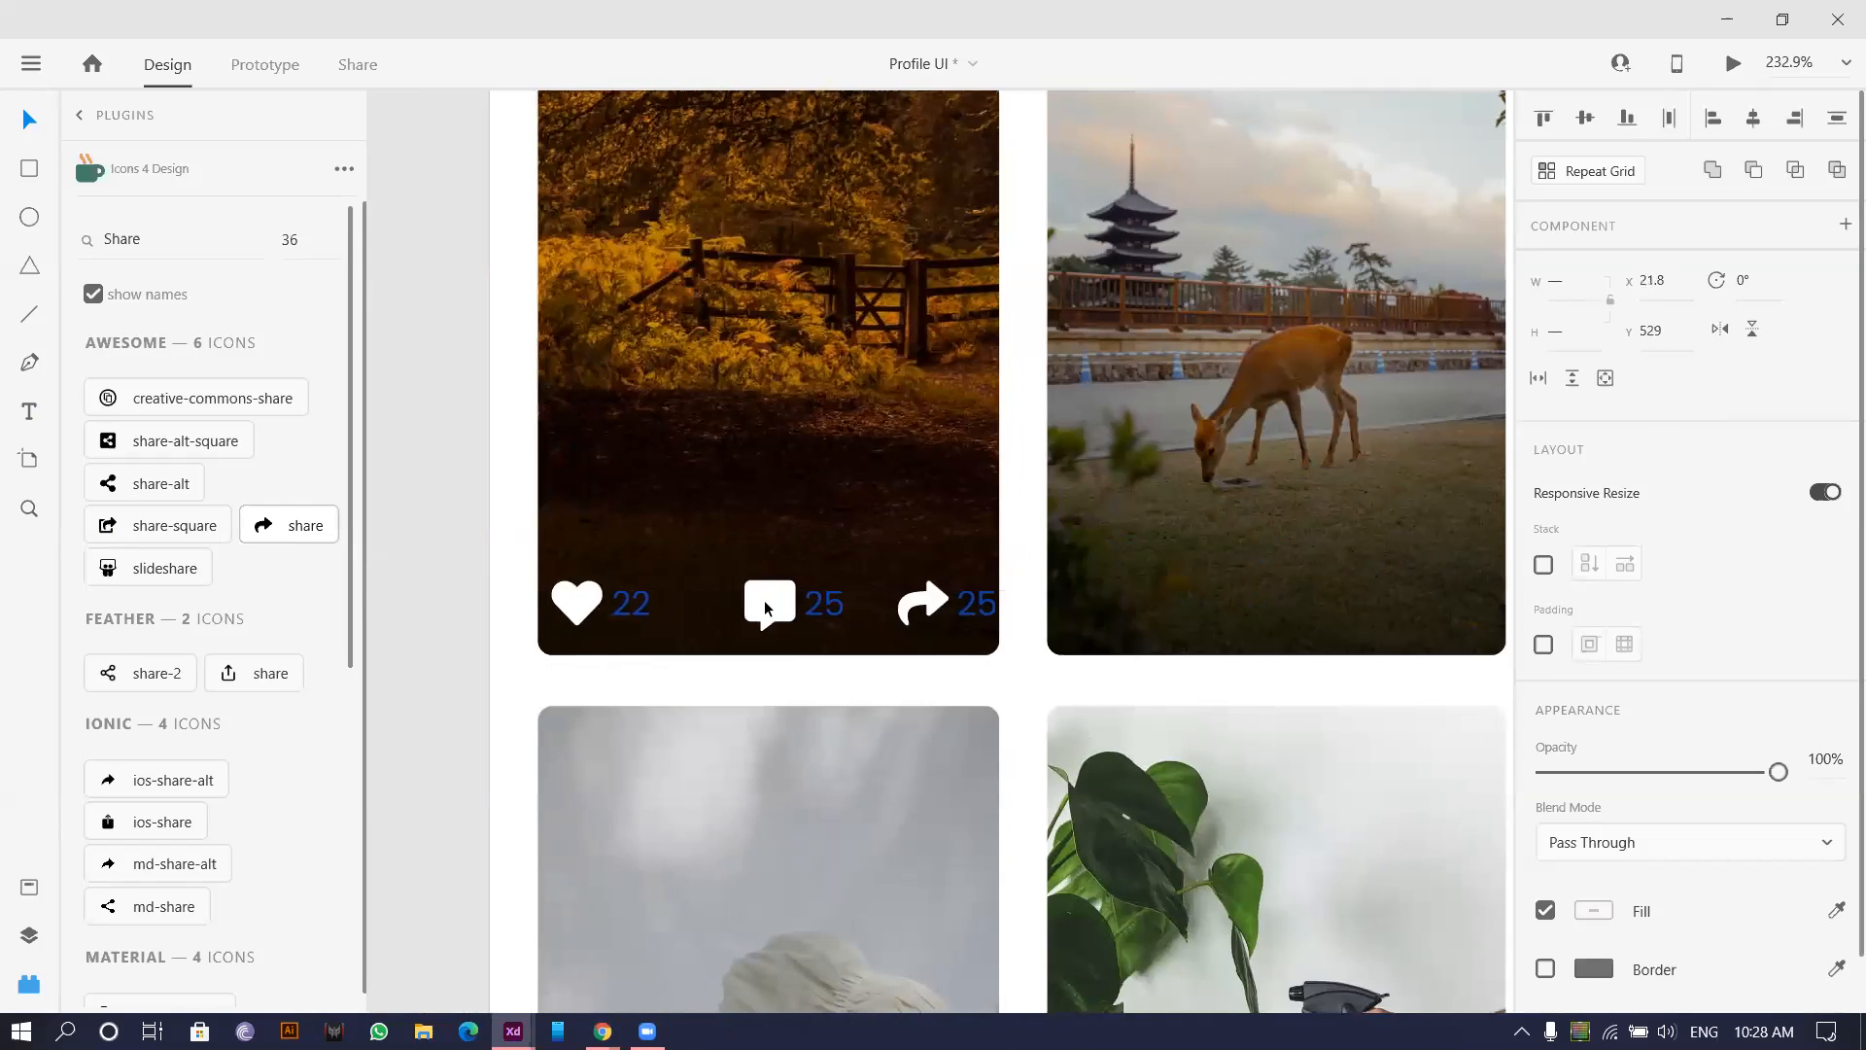
# Distribute the three icon groups evenly and tighten the row's spacing.
pyautogui.scroll(-2, 1643, 874)
pyautogui.click(1594, 852)
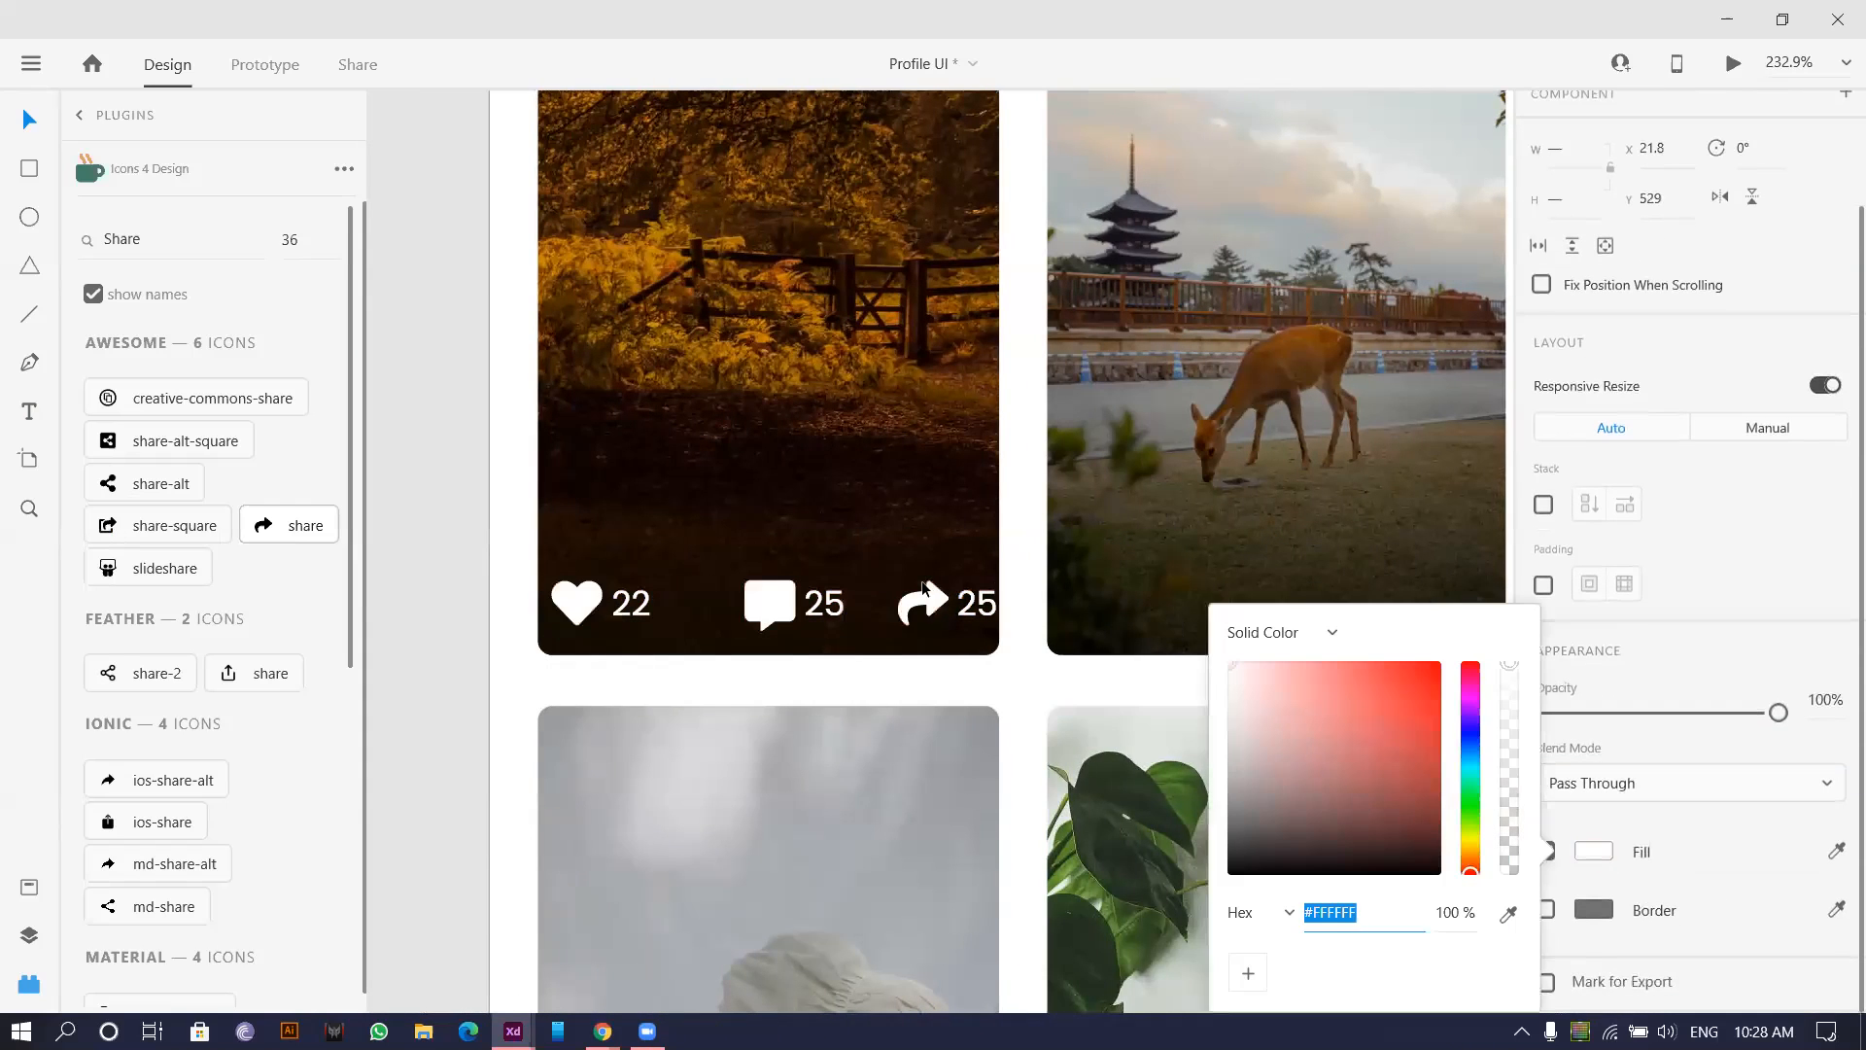
pyautogui.scroll(3, 1603, 194)
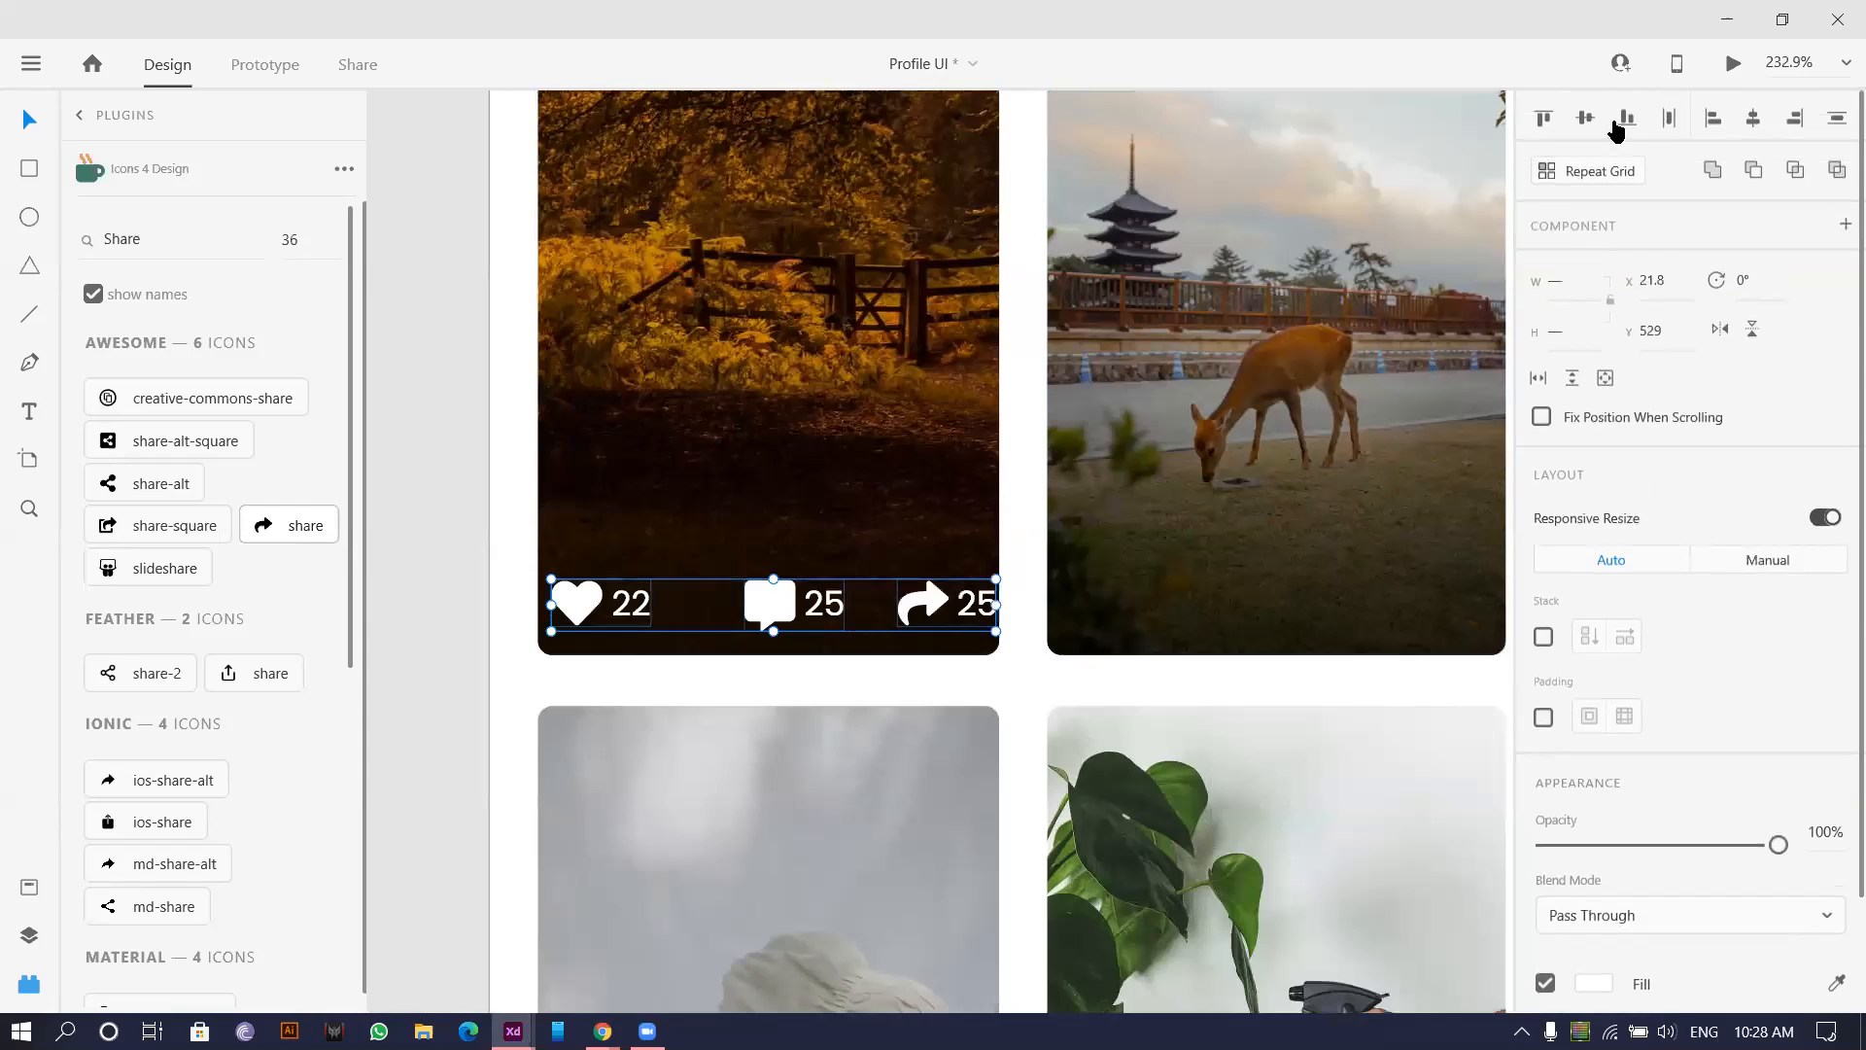
pyautogui.click(1669, 117)
pyautogui.scroll(3, 744, 657)
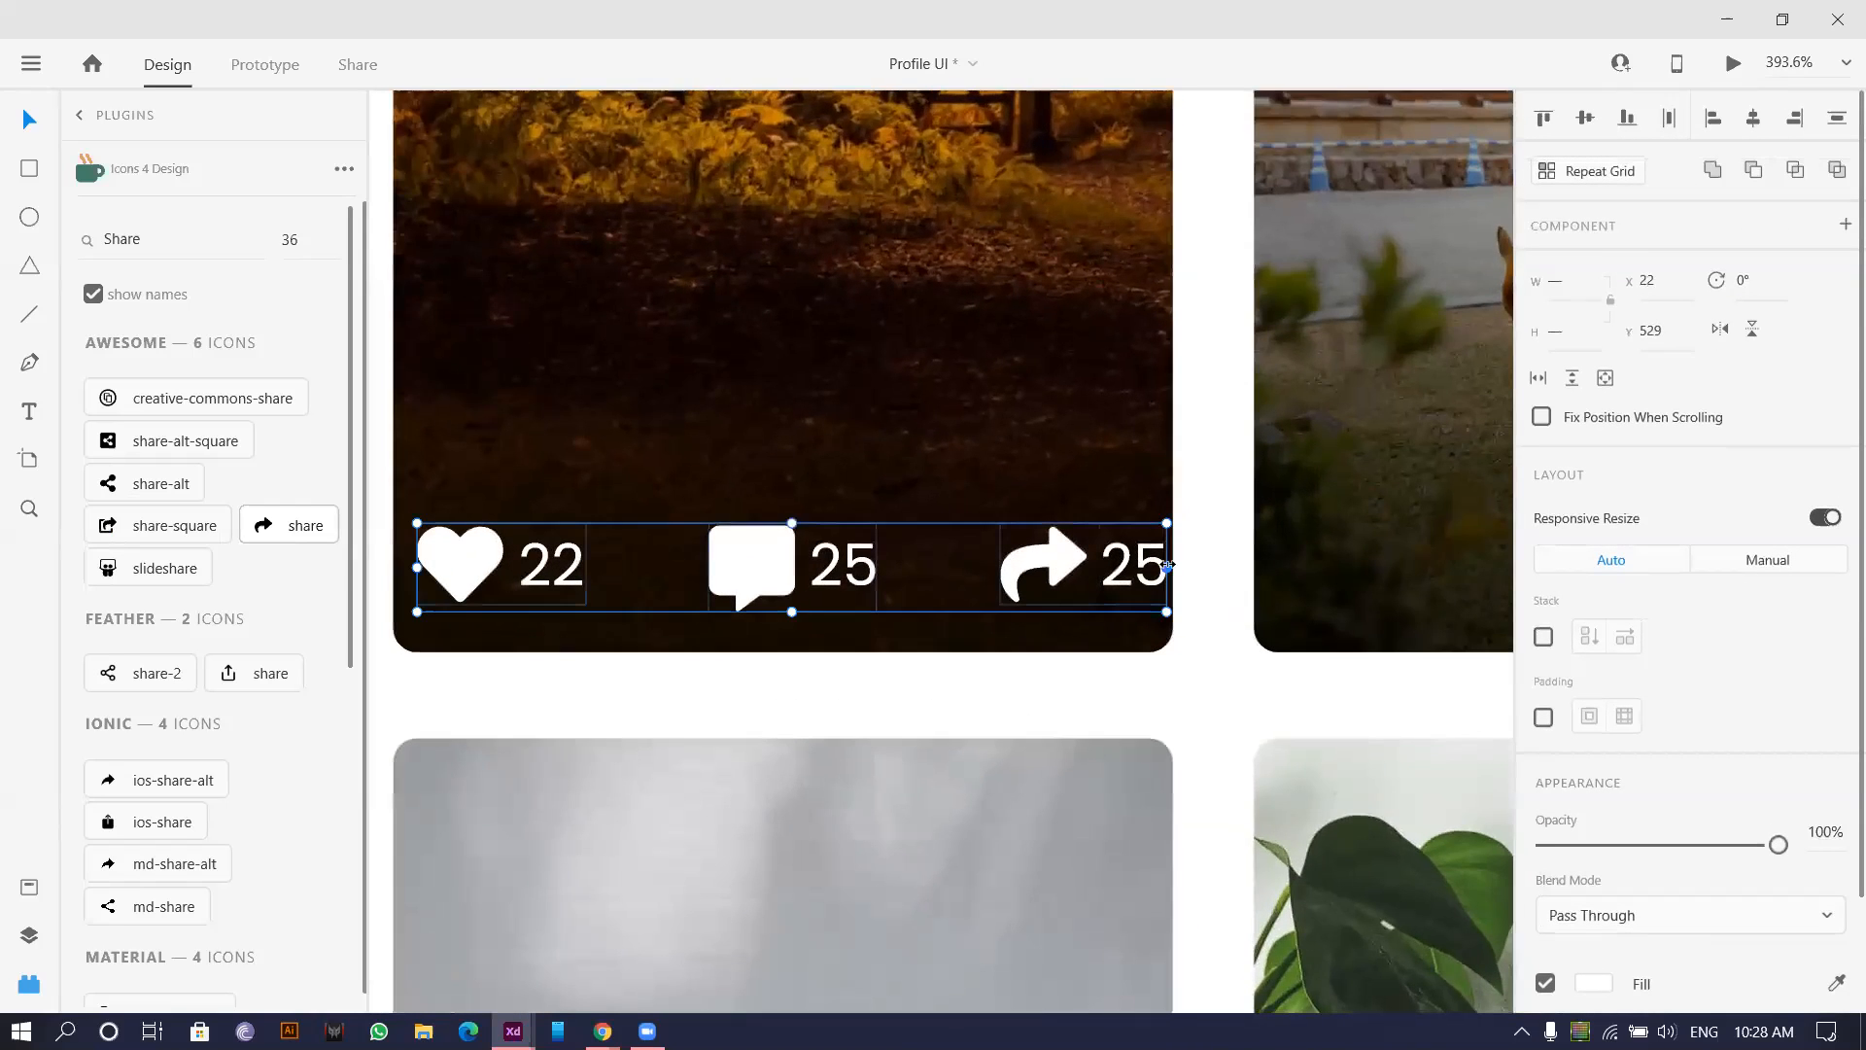
pyautogui.moveTo(1150, 565); pyautogui.dragTo(1058, 566)
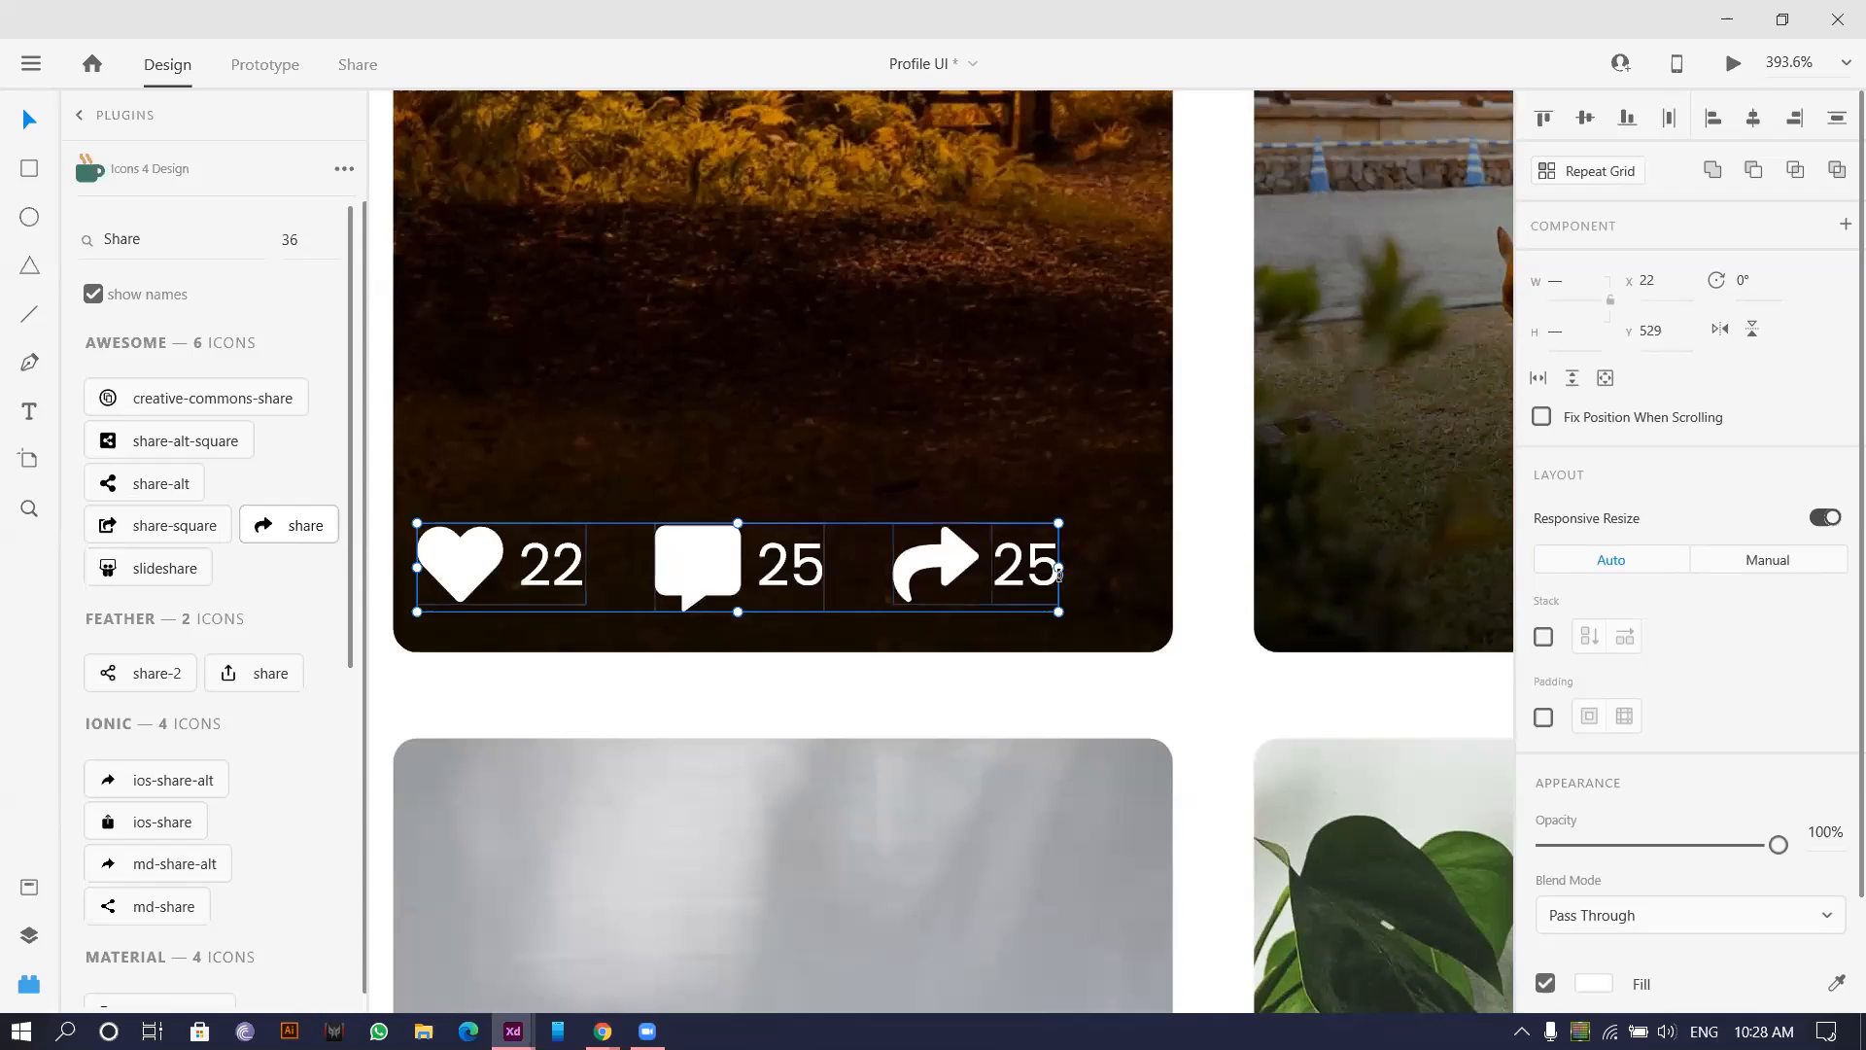
pyautogui.click(1667, 119)
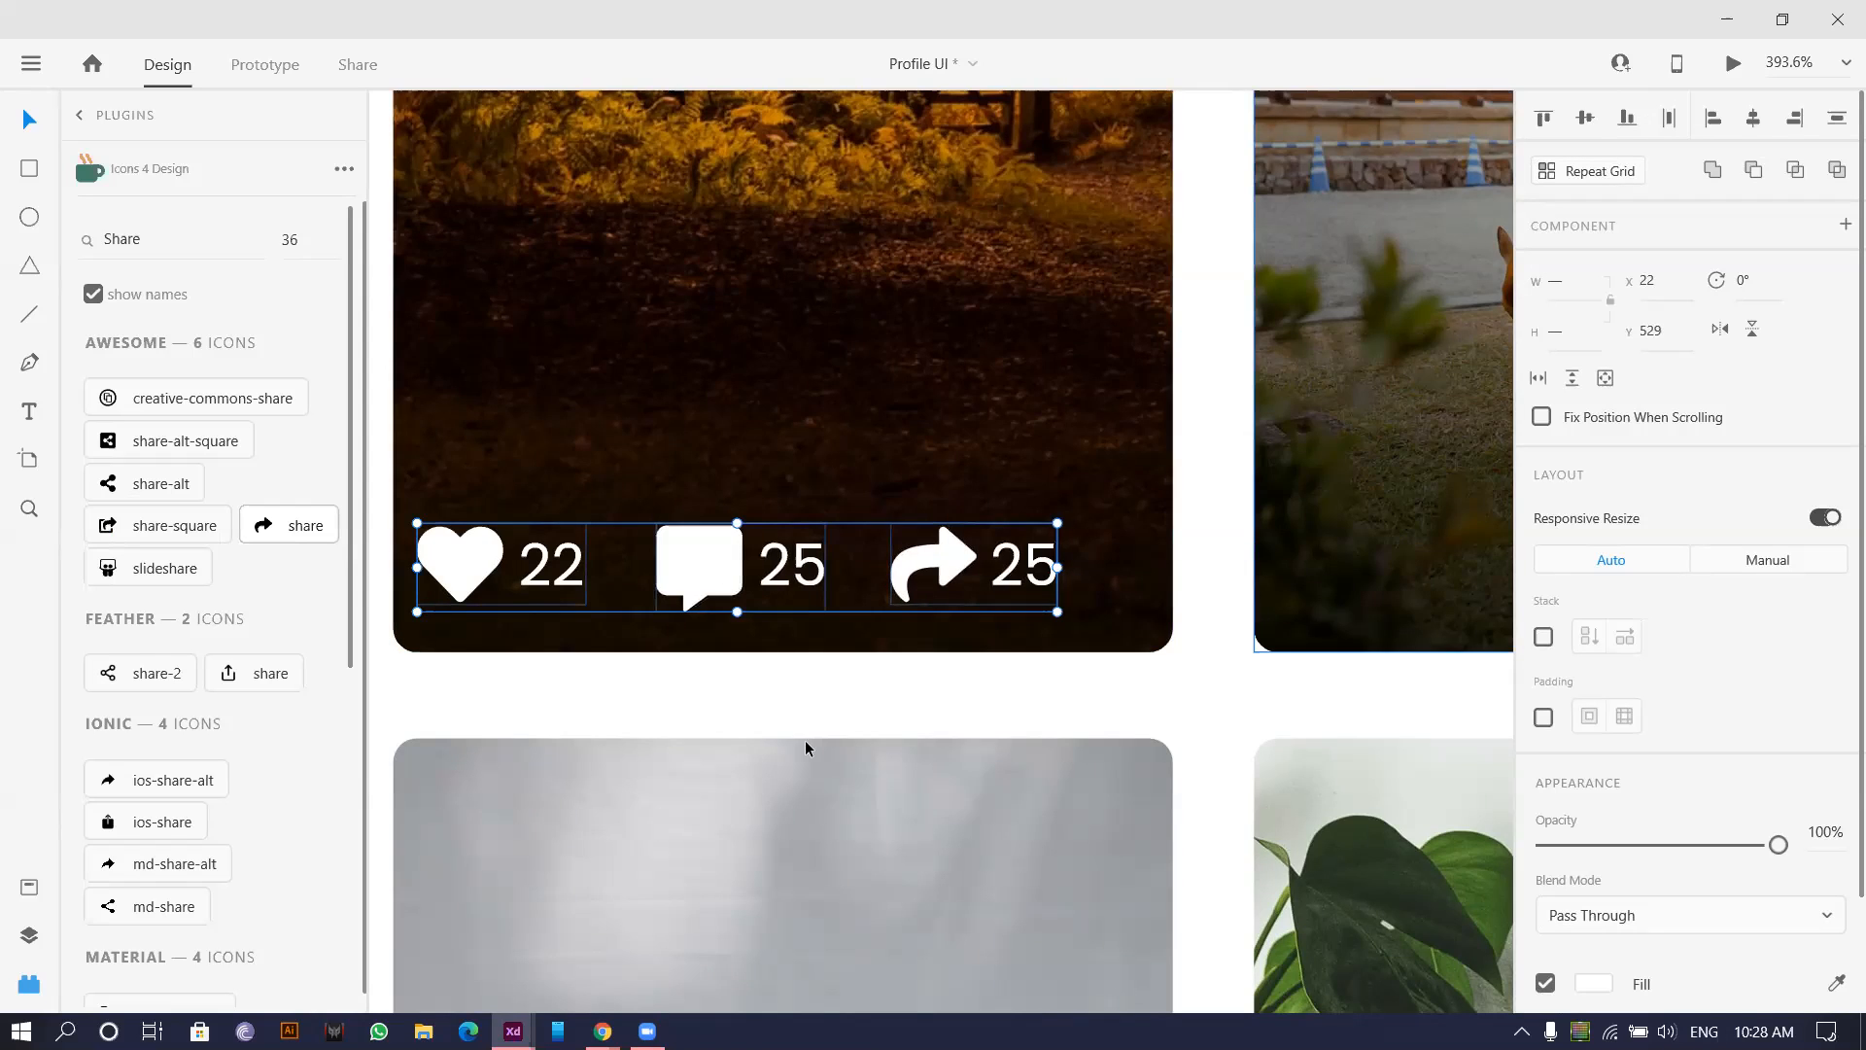
pyautogui.scroll(-2, 804, 739)
pyautogui.scroll(3, 717, 658)
# Shift the icon row slightly down and left and shrink it a little.
pyautogui.press('Down')
pyautogui.press('Down')
pyautogui.moveTo(780, 648); pyautogui.dragTo(758, 656)
pyautogui.scroll(-2, 758, 656)
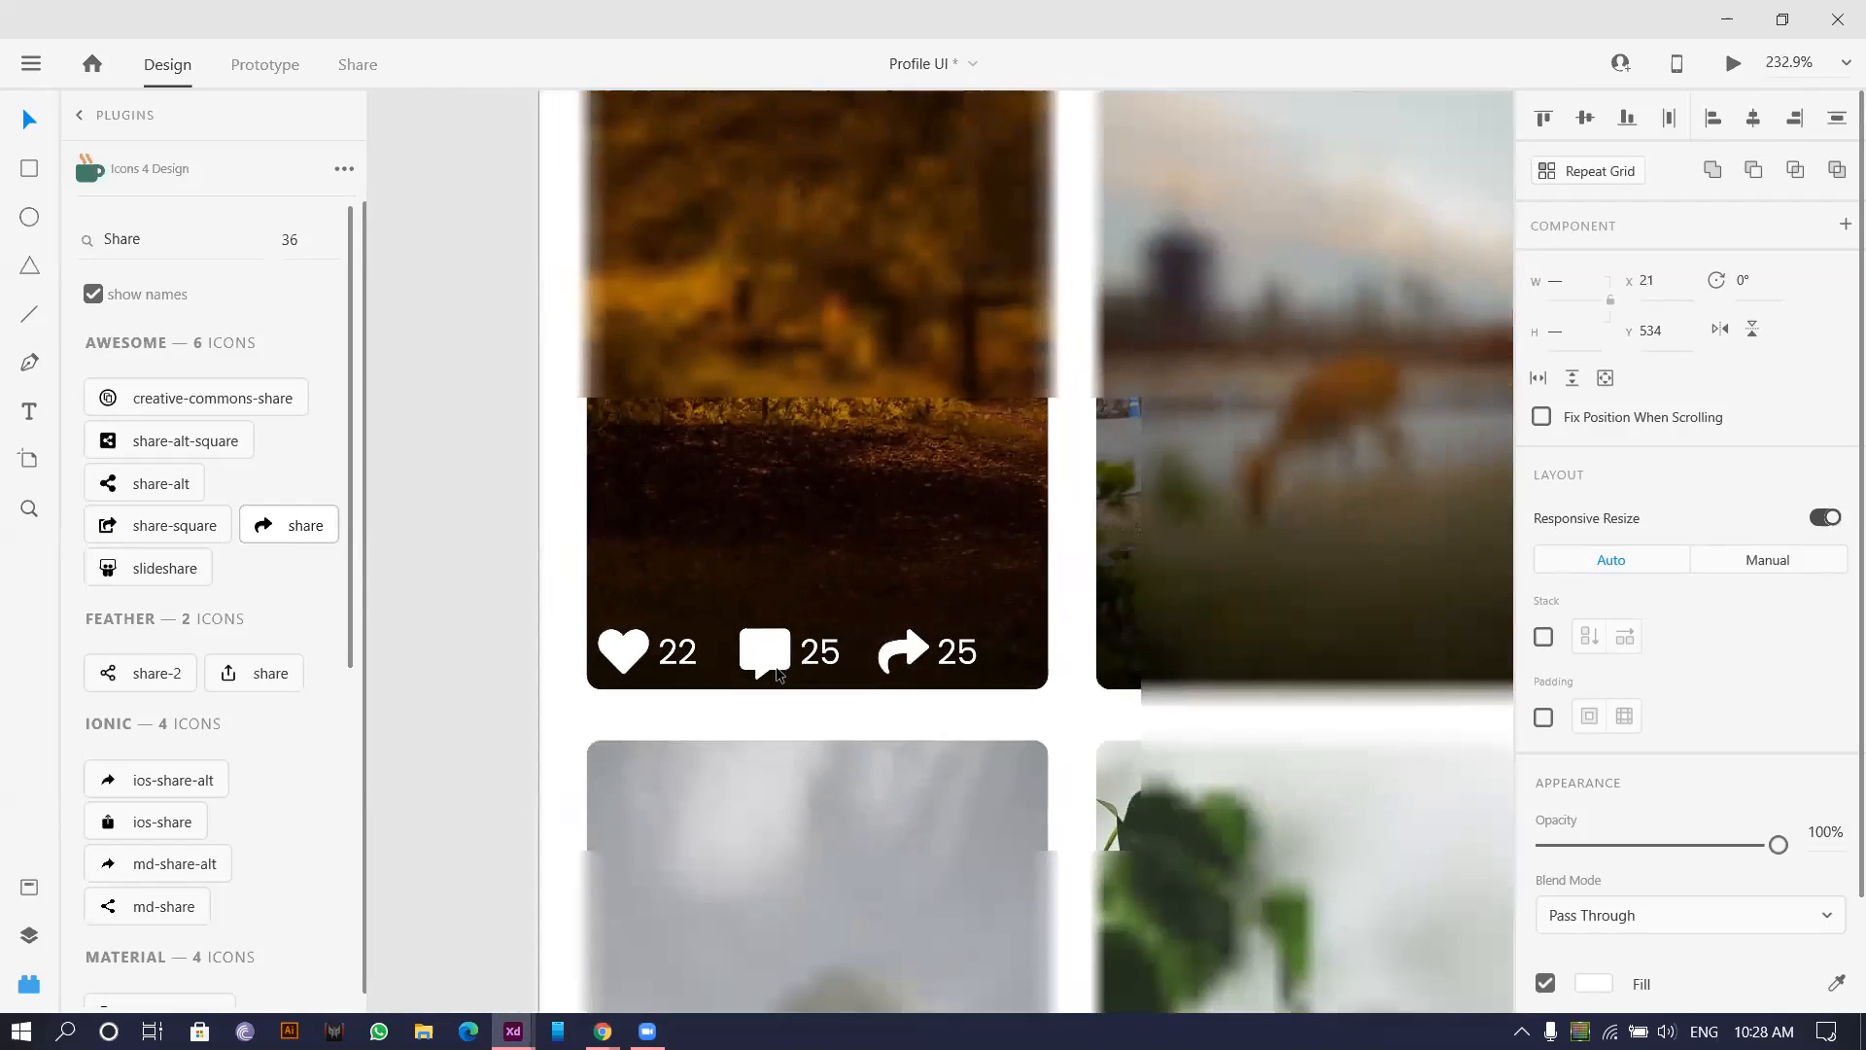
pyautogui.scroll(-2, 777, 671)
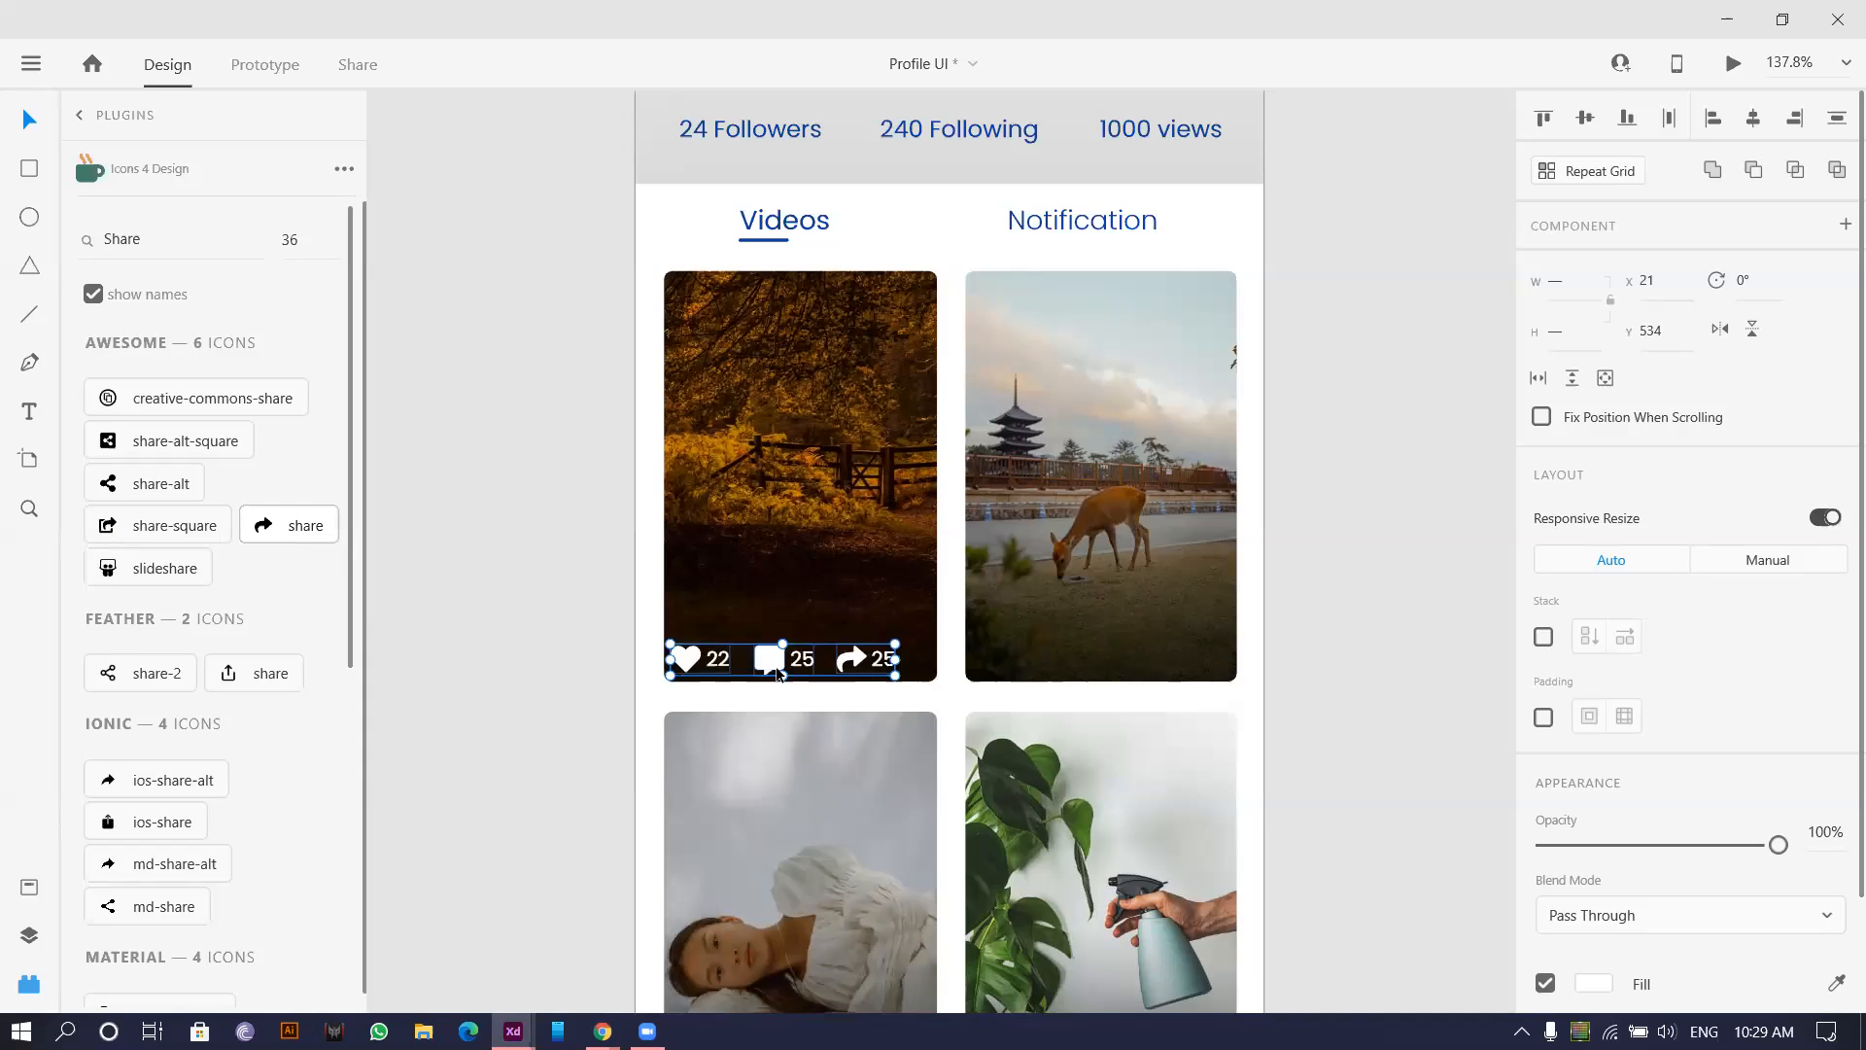
pyautogui.scroll(2, 840, 666)
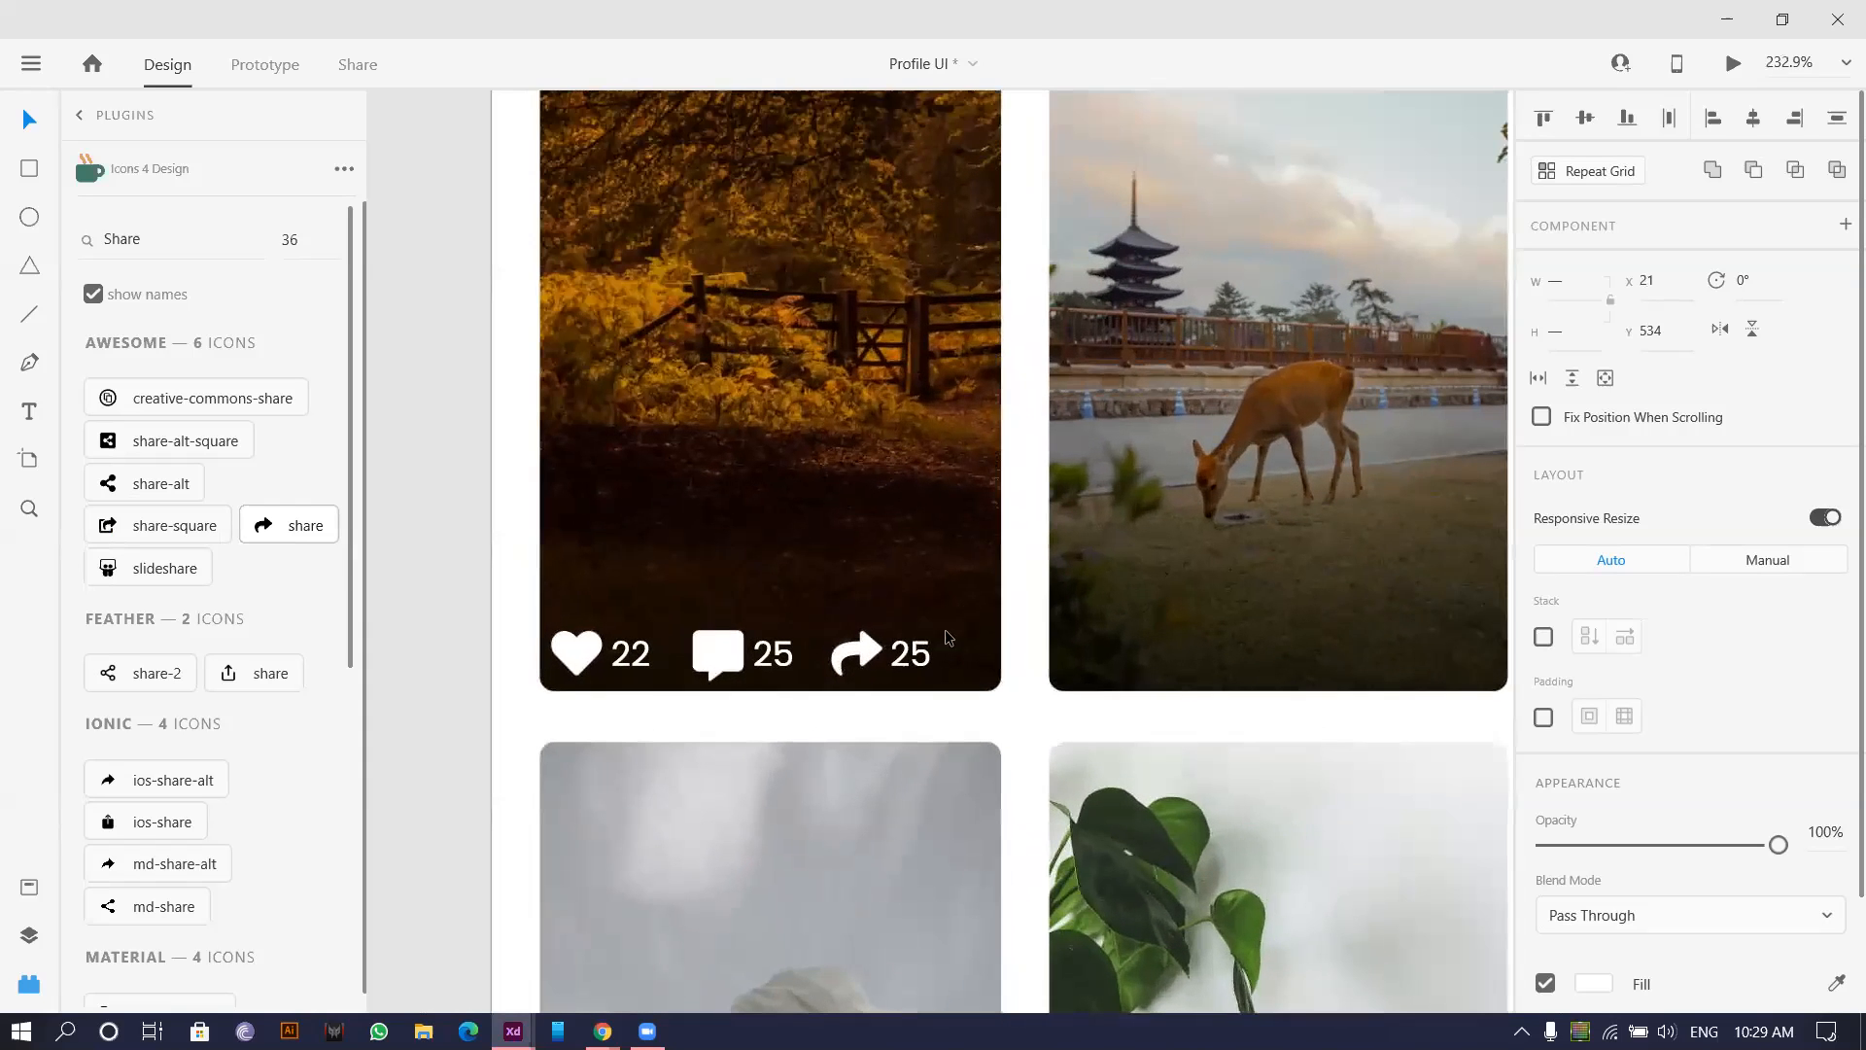
pyautogui.moveTo(929, 625); pyautogui.dragTo(892, 630)
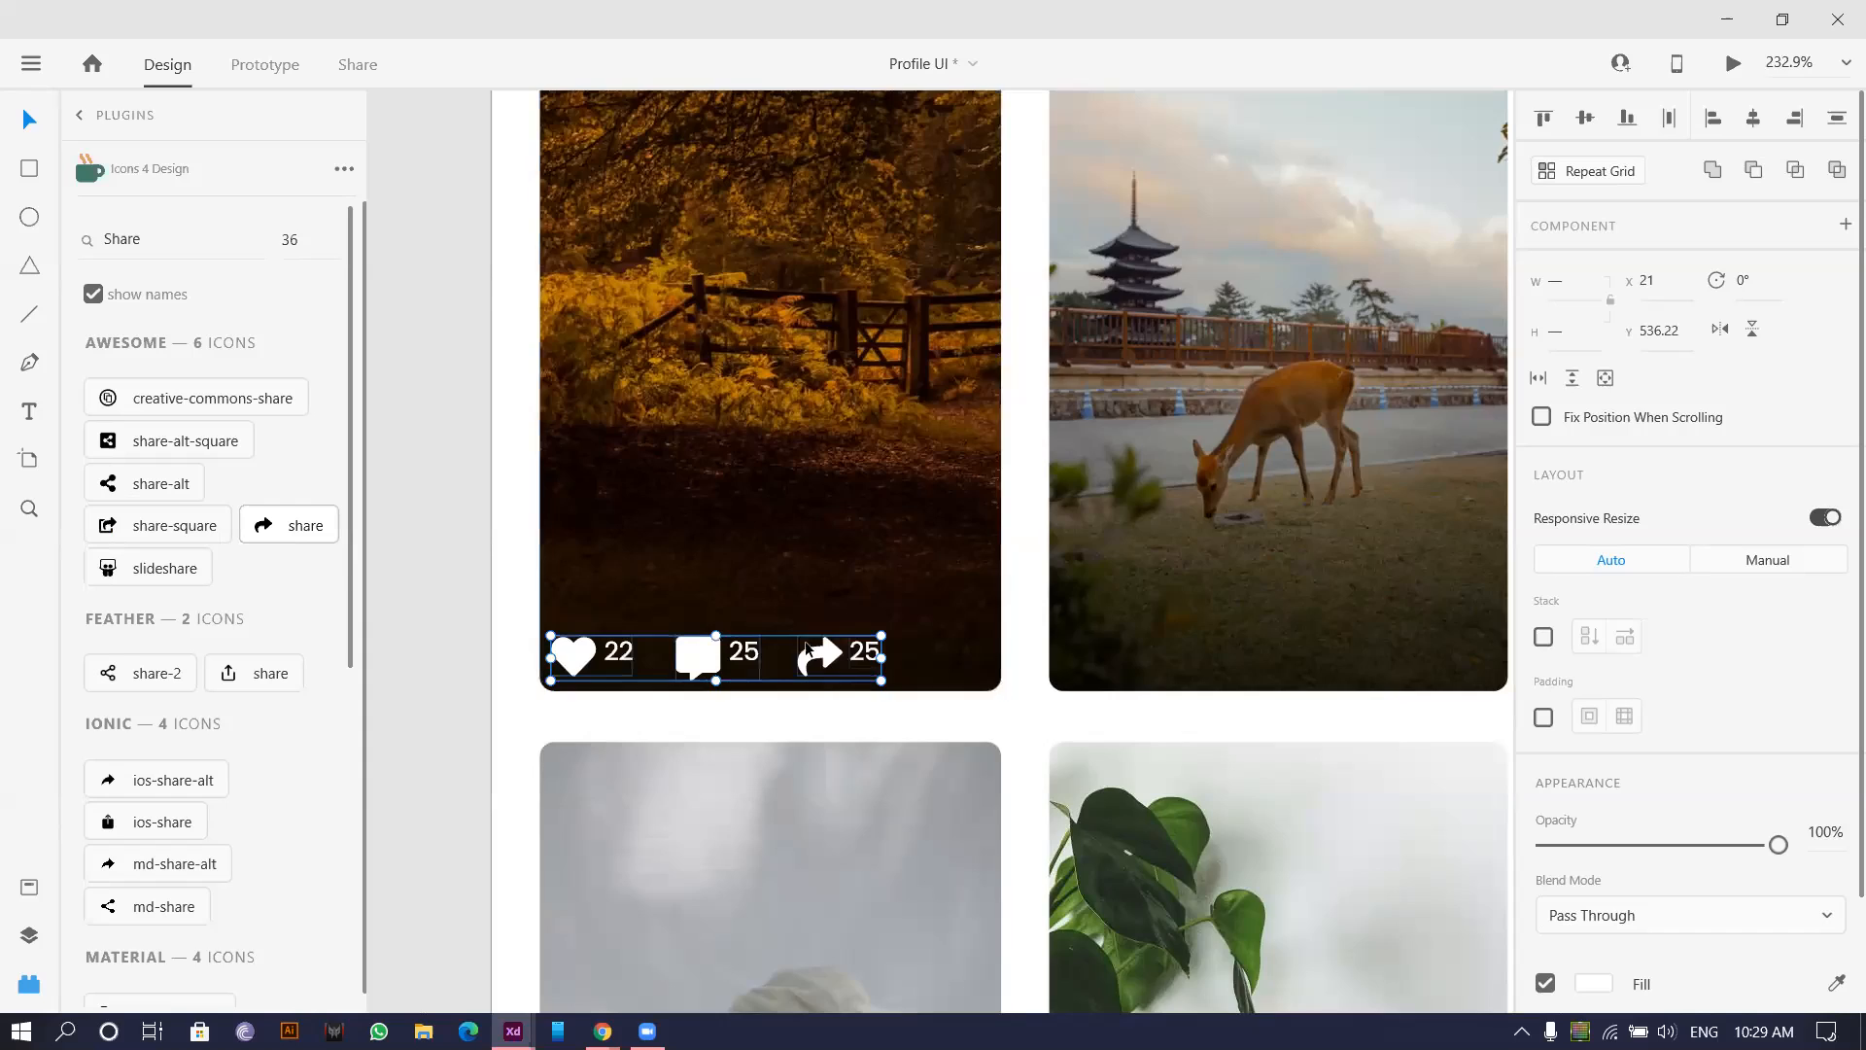
pyautogui.scroll(2, 780, 658)
# Ungroup the heart, comment and share groups and centre each count vertically with its icon.
pyautogui.doubleClick(502, 659)
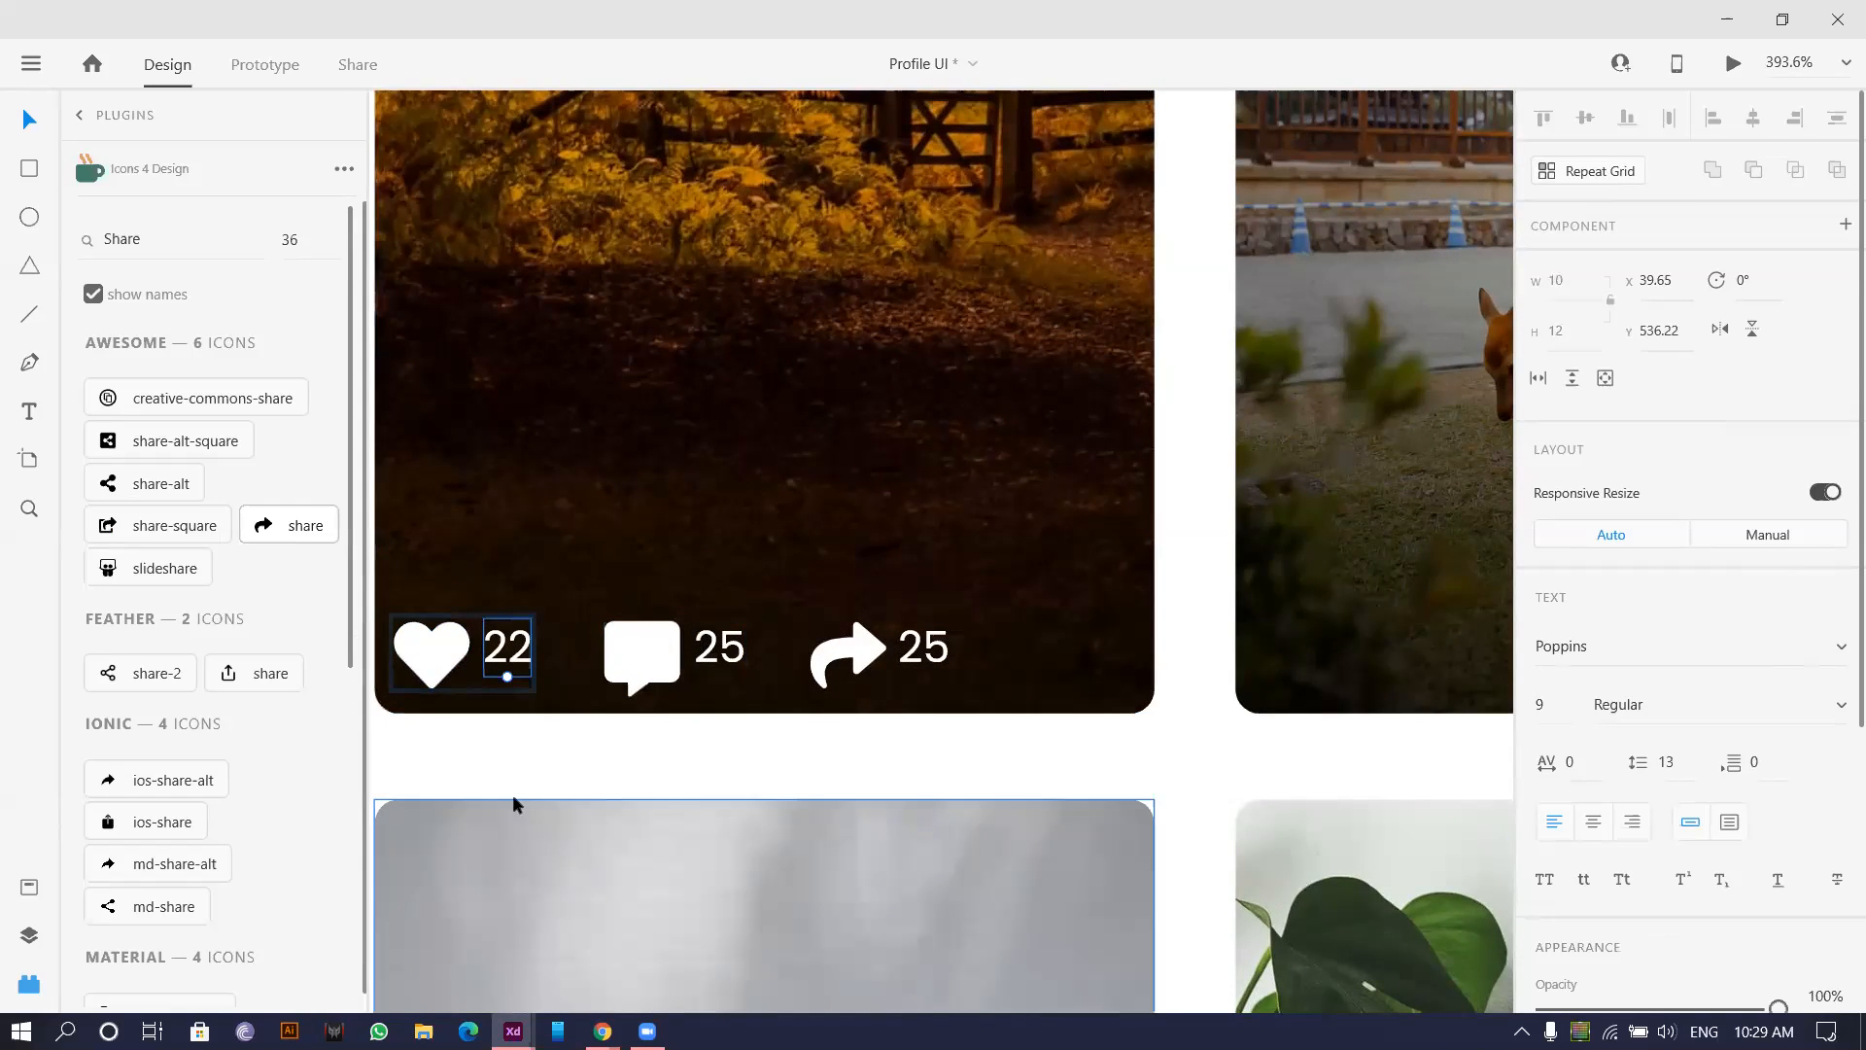
pyautogui.click(500, 764)
pyautogui.click(443, 665)
pyautogui.keyDown('shift'); pyautogui.click(583, 666); pyautogui.keyUp('shift')
pyautogui.keyDown('shift'); pyautogui.click(616, 656); pyautogui.keyUp('shift')
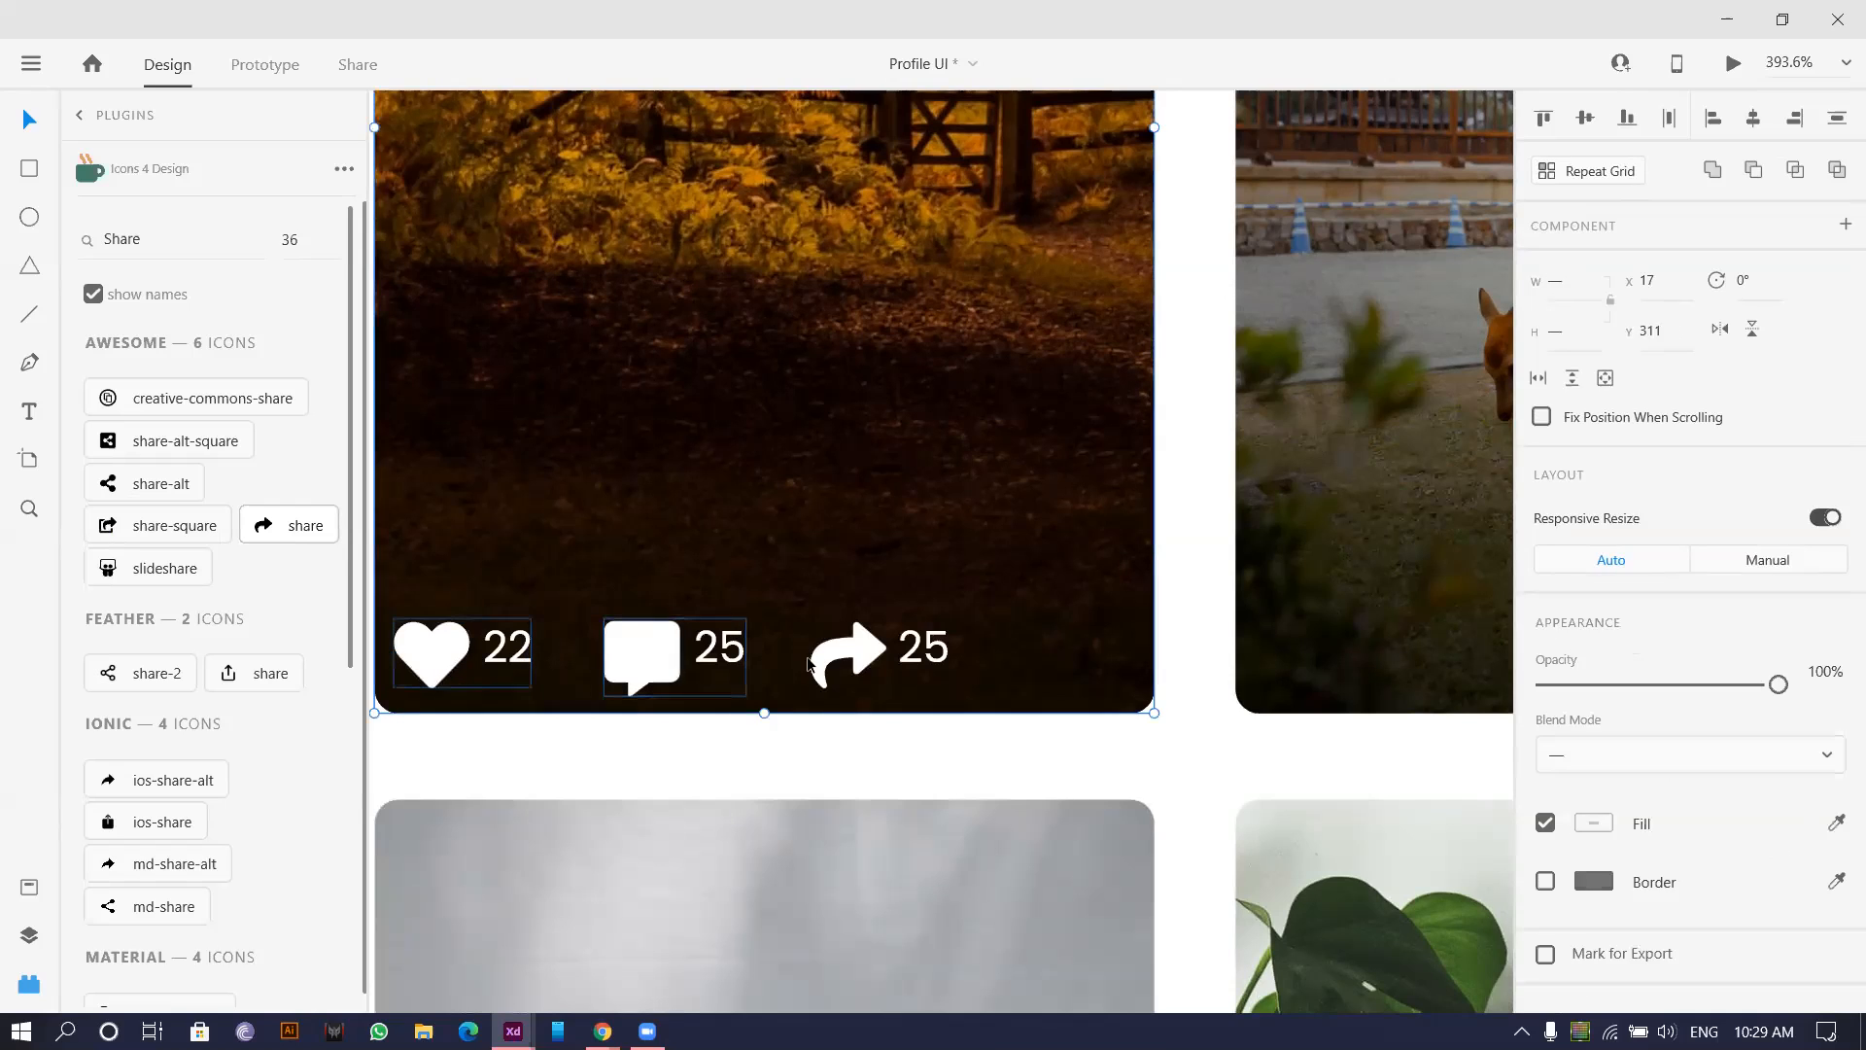
pyautogui.keyDown('shift'); pyautogui.click(834, 687); pyautogui.keyUp('shift')
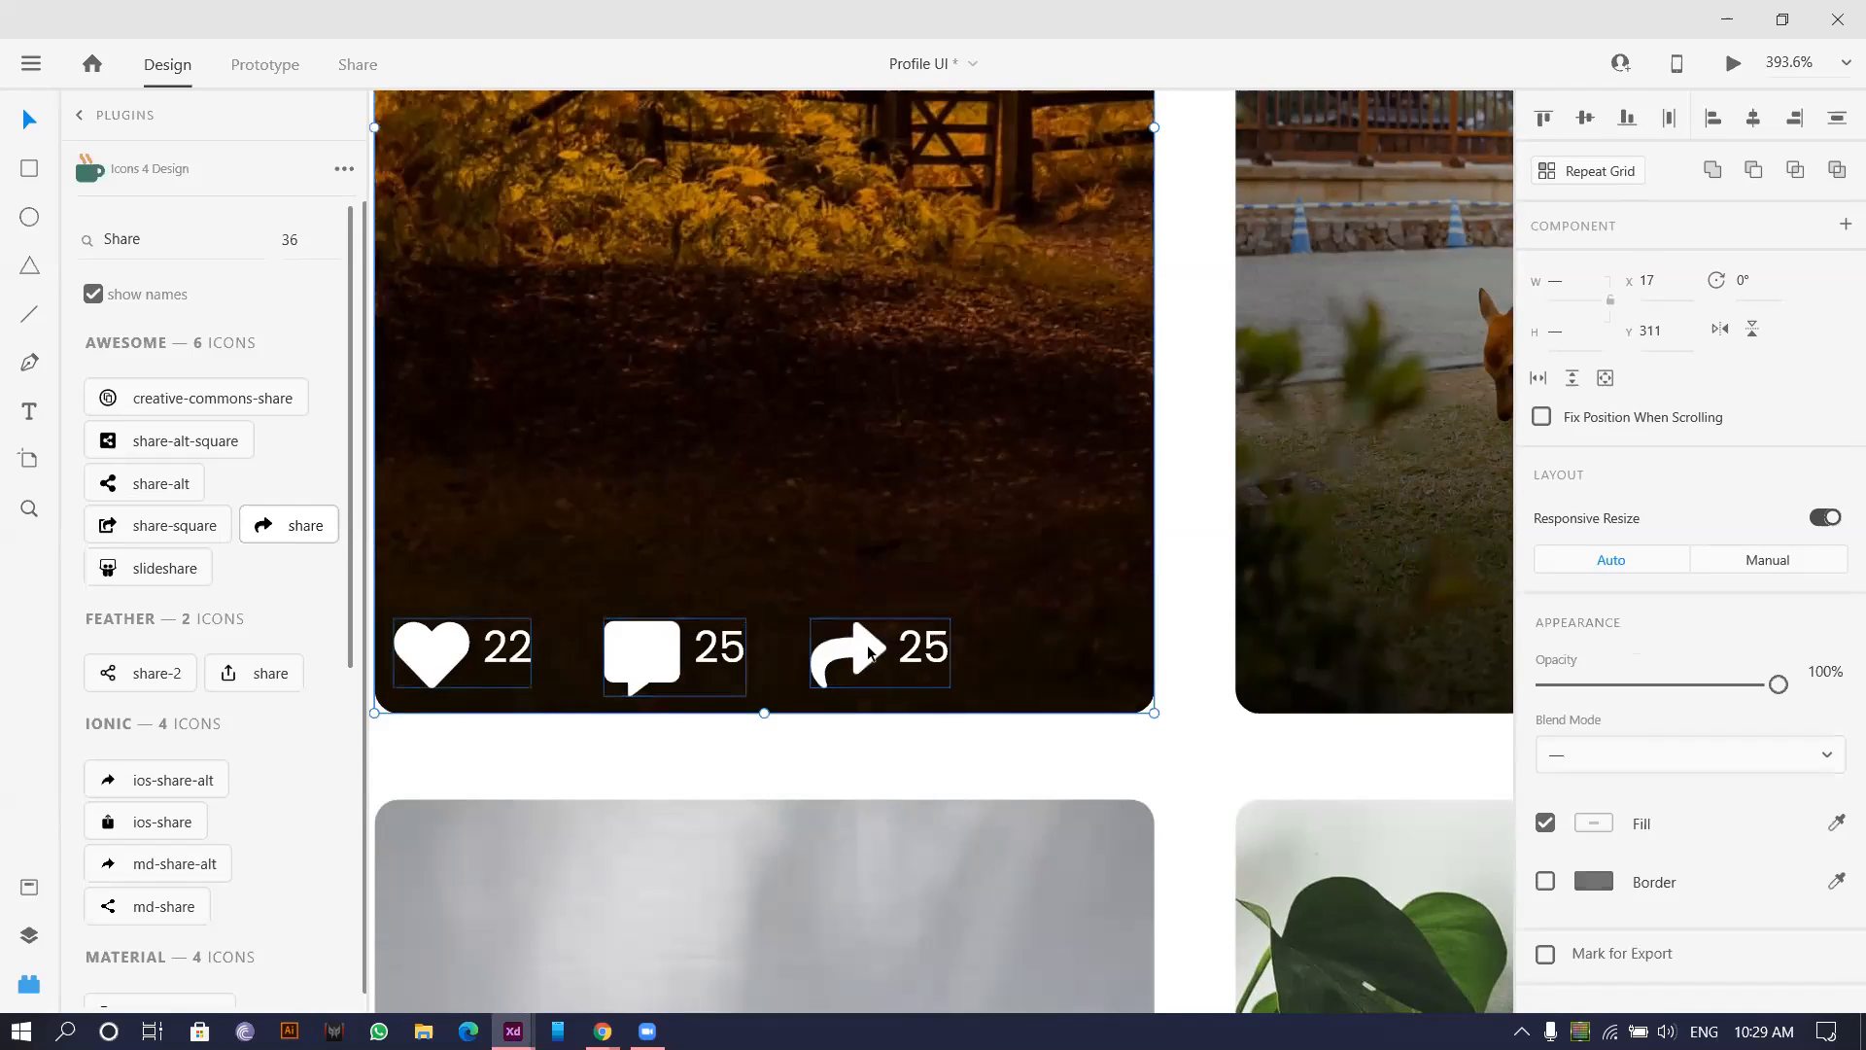
pyautogui.hotkey('ctrl', 'shift', 'g')
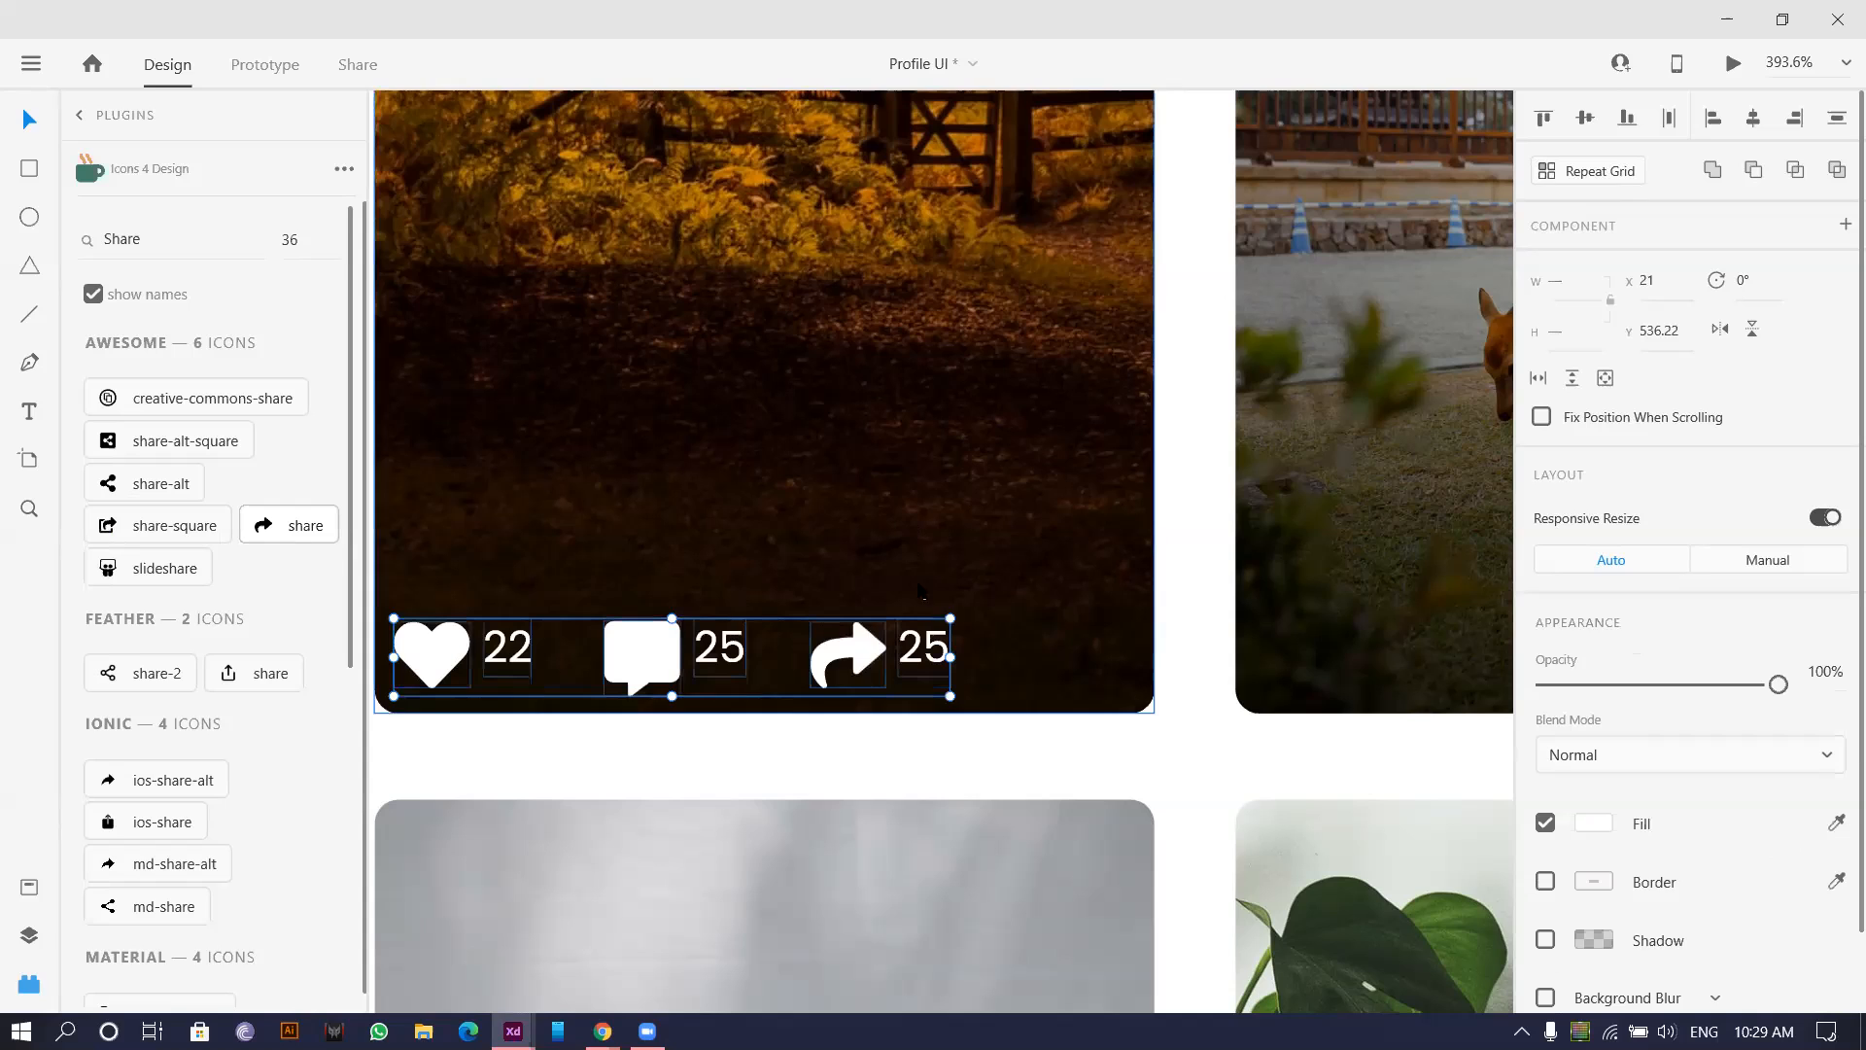
pyautogui.click(1586, 117)
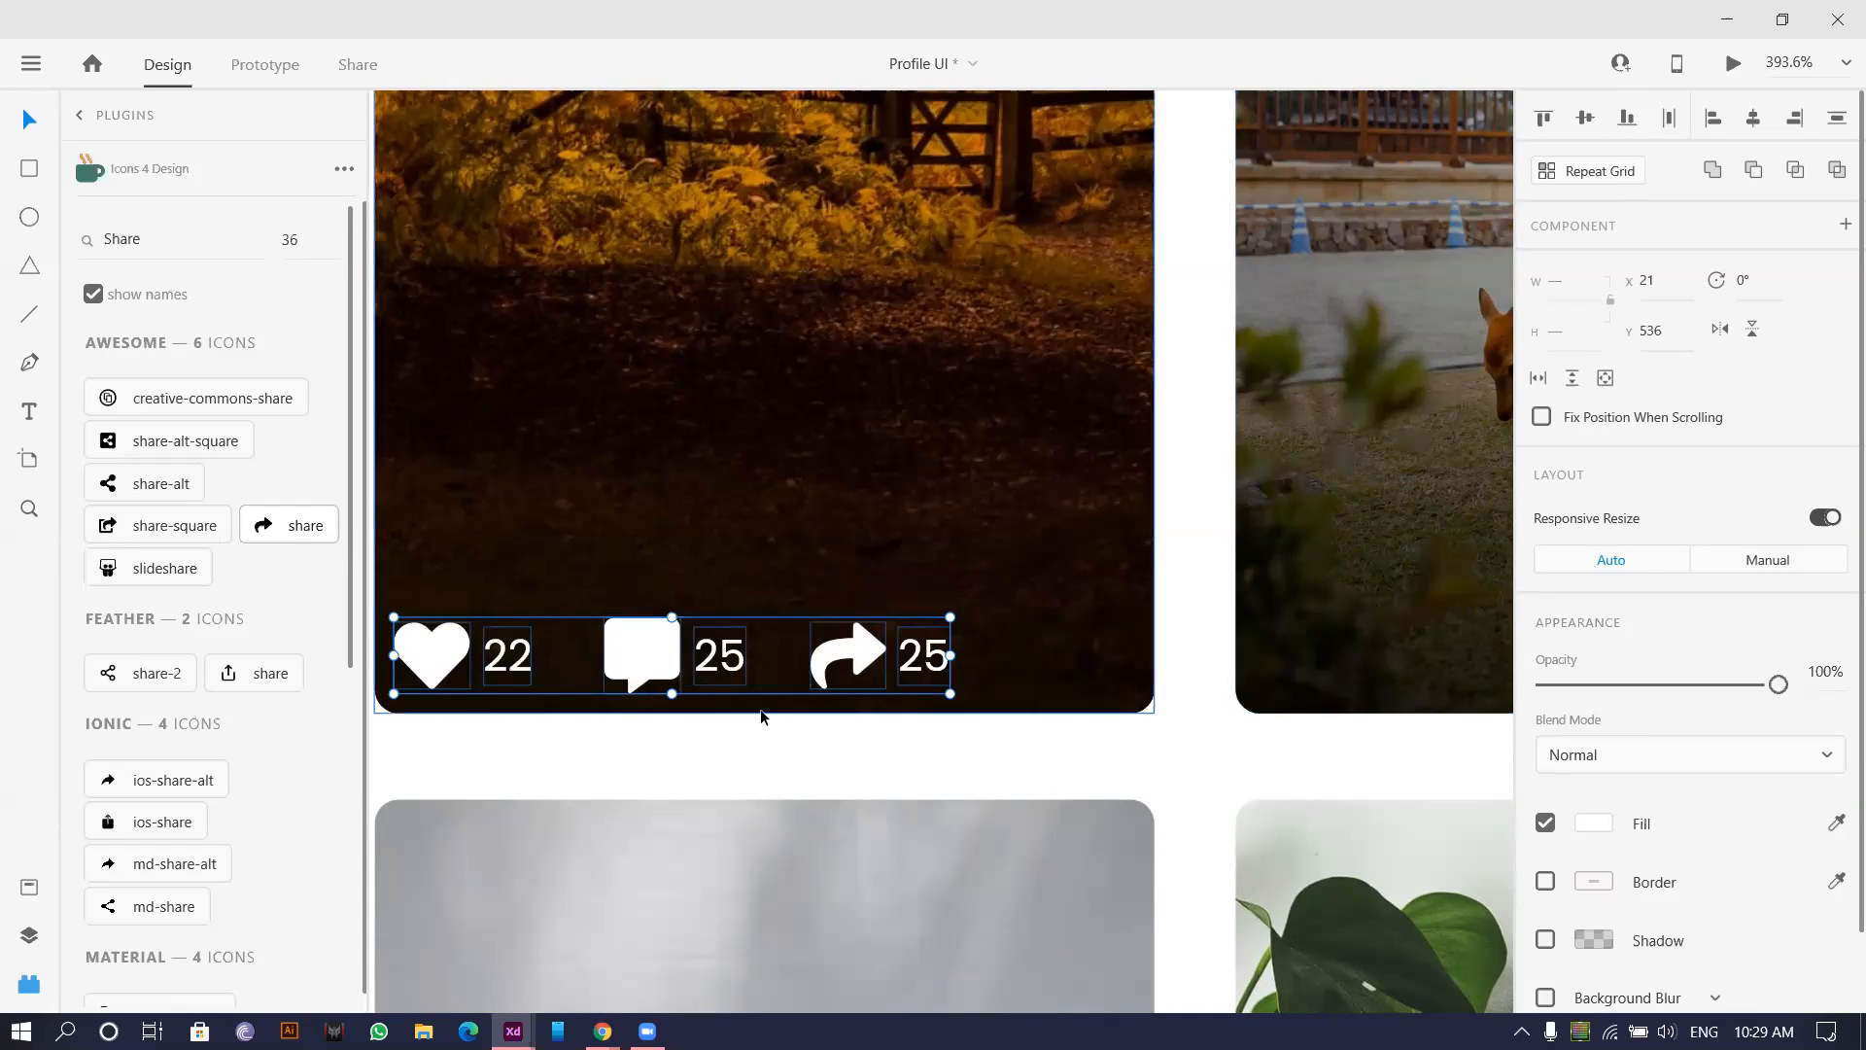
pyautogui.click(692, 749)
pyautogui.scroll(1, 737, 736)
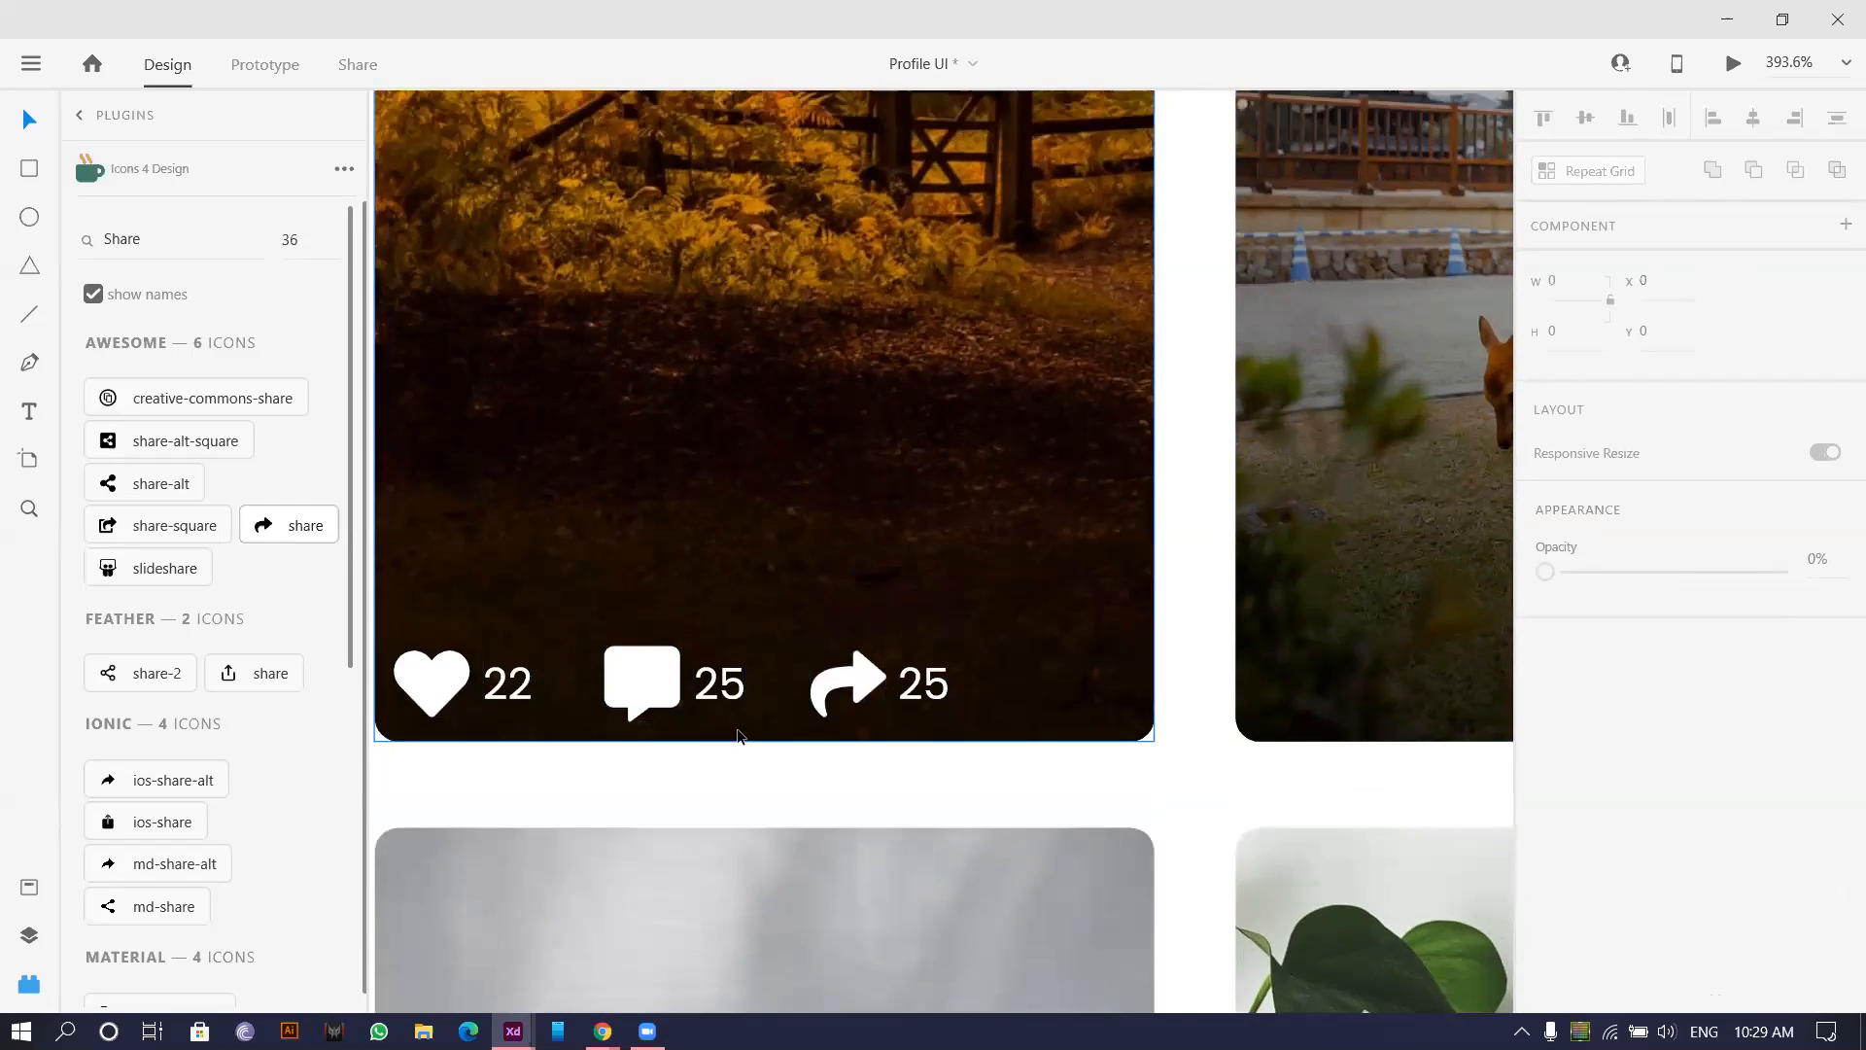
pyautogui.scroll(-3, 737, 737)
pyautogui.scroll(1, 736, 737)
pyautogui.scroll(4, 458, 606)
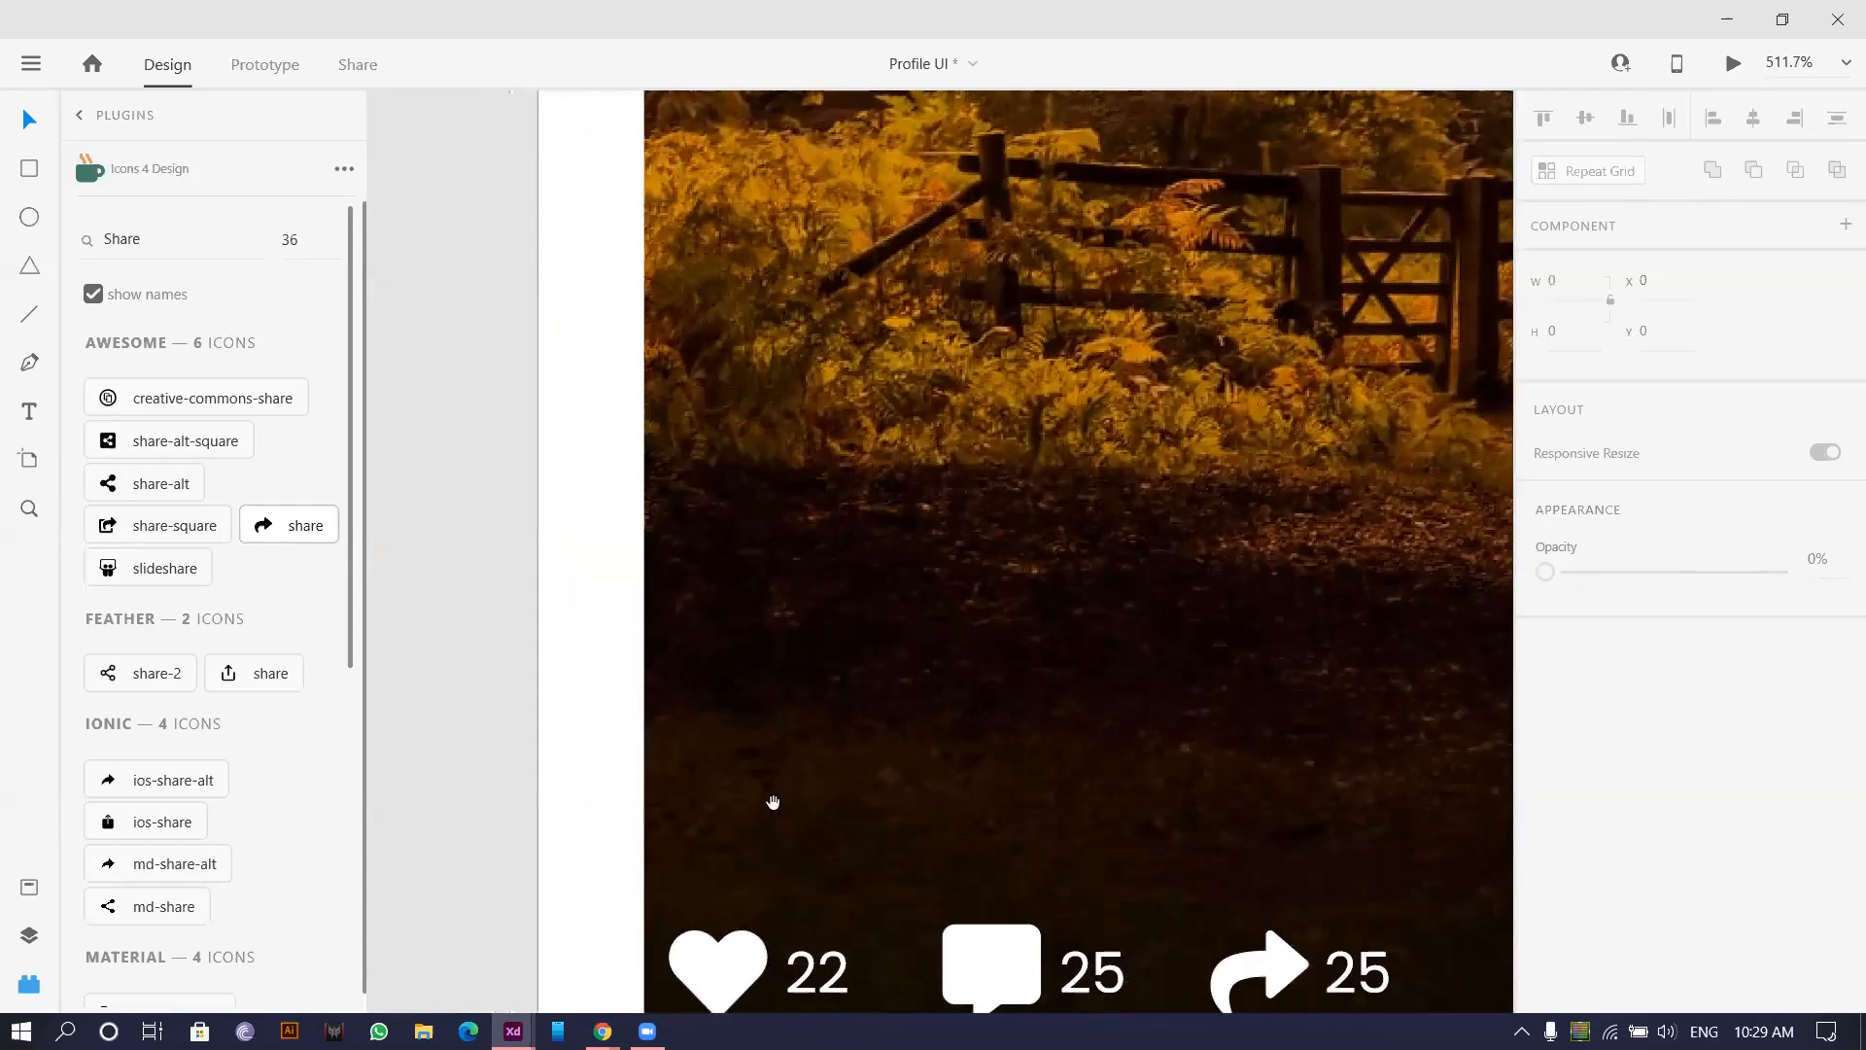
pyautogui.scroll(-4, 499, 554)
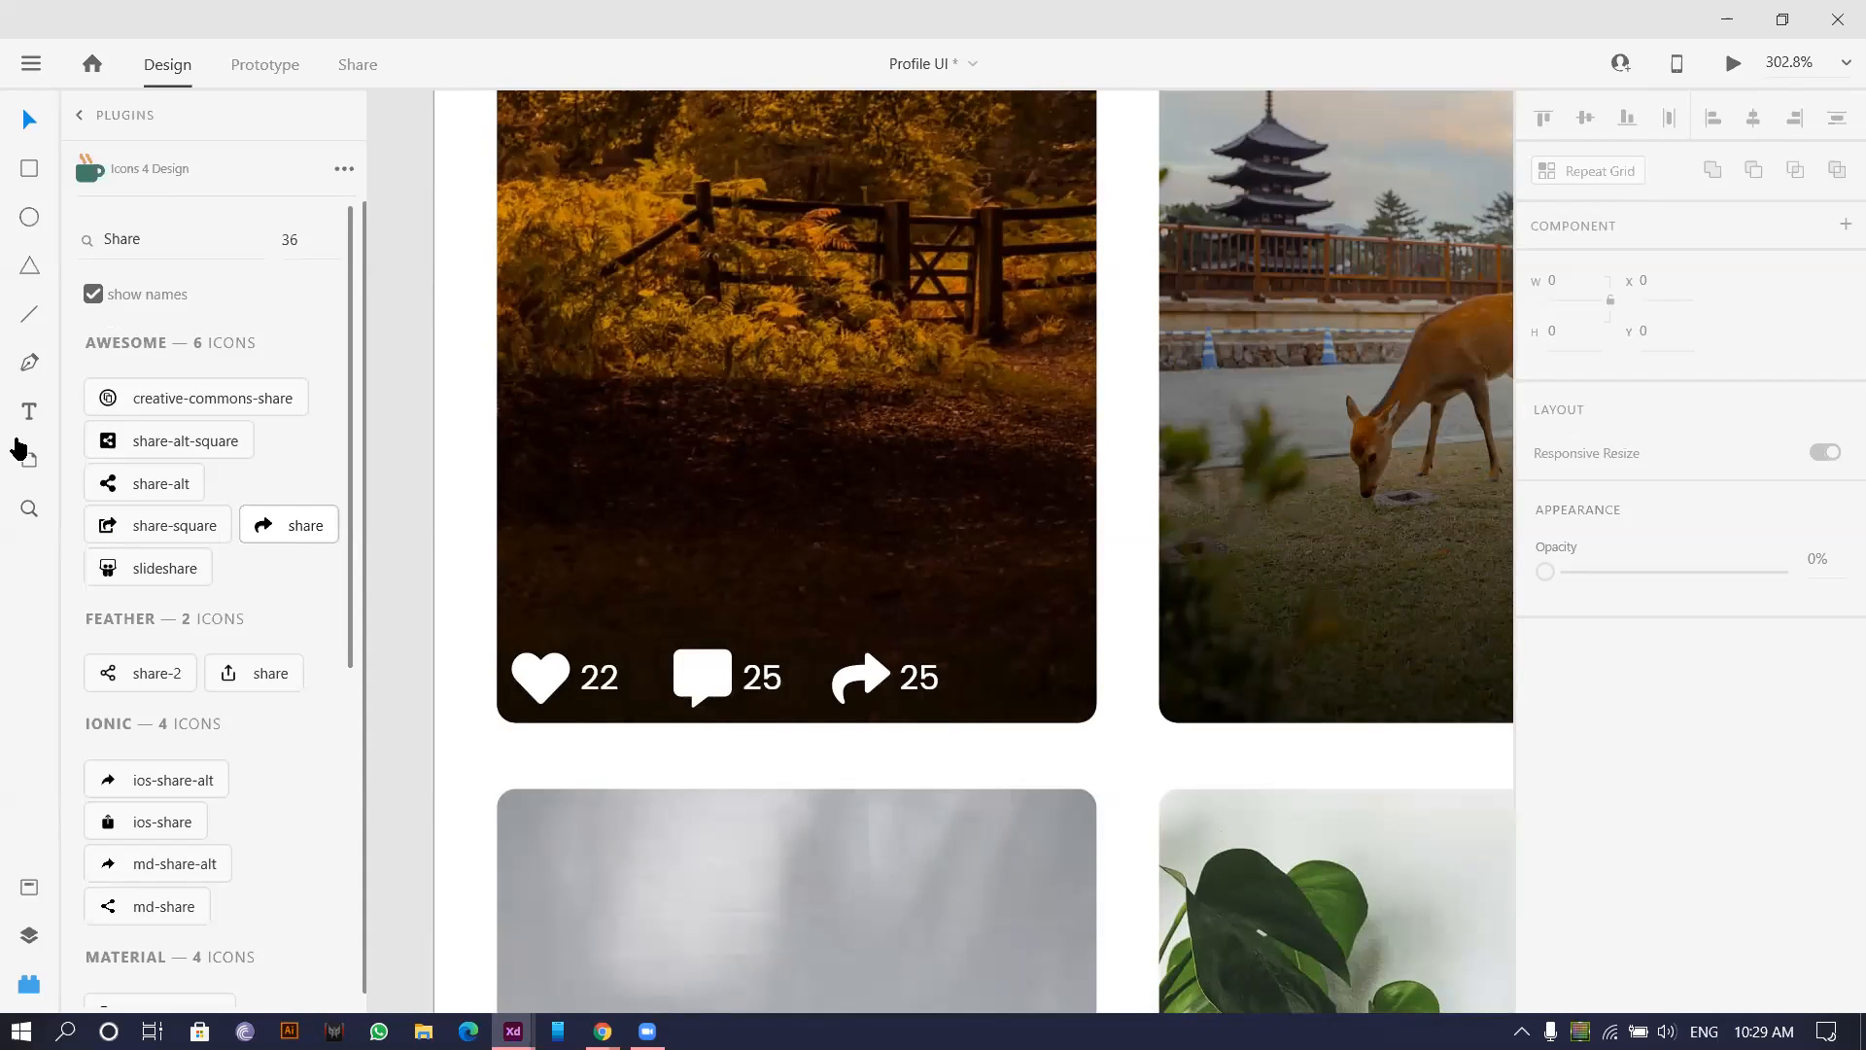
# Add a 'Random title' text label and left-align it with the heart icon.
pyautogui.click(589, 547)
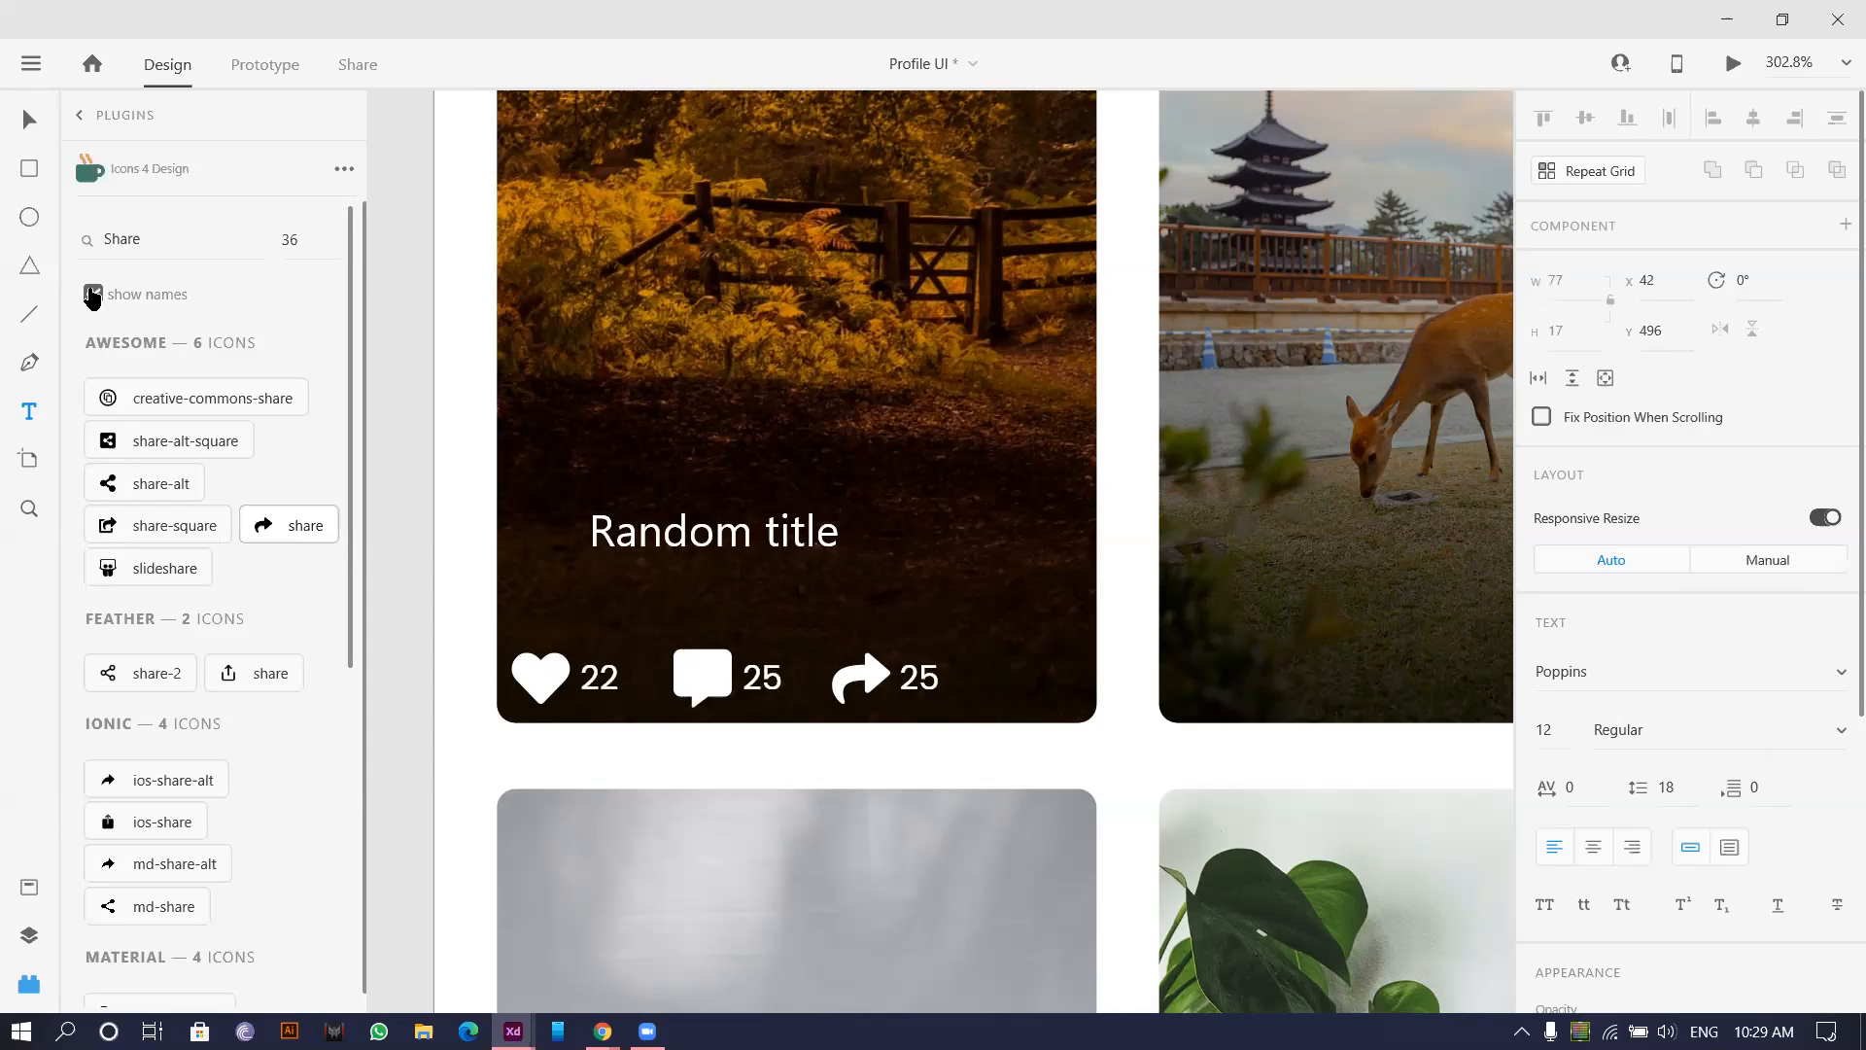
pyautogui.click(29, 121)
pyautogui.moveTo(752, 542); pyautogui.dragTo(672, 544)
pyautogui.scroll(-1, 552, 602)
pyautogui.scroll(4, 580, 666)
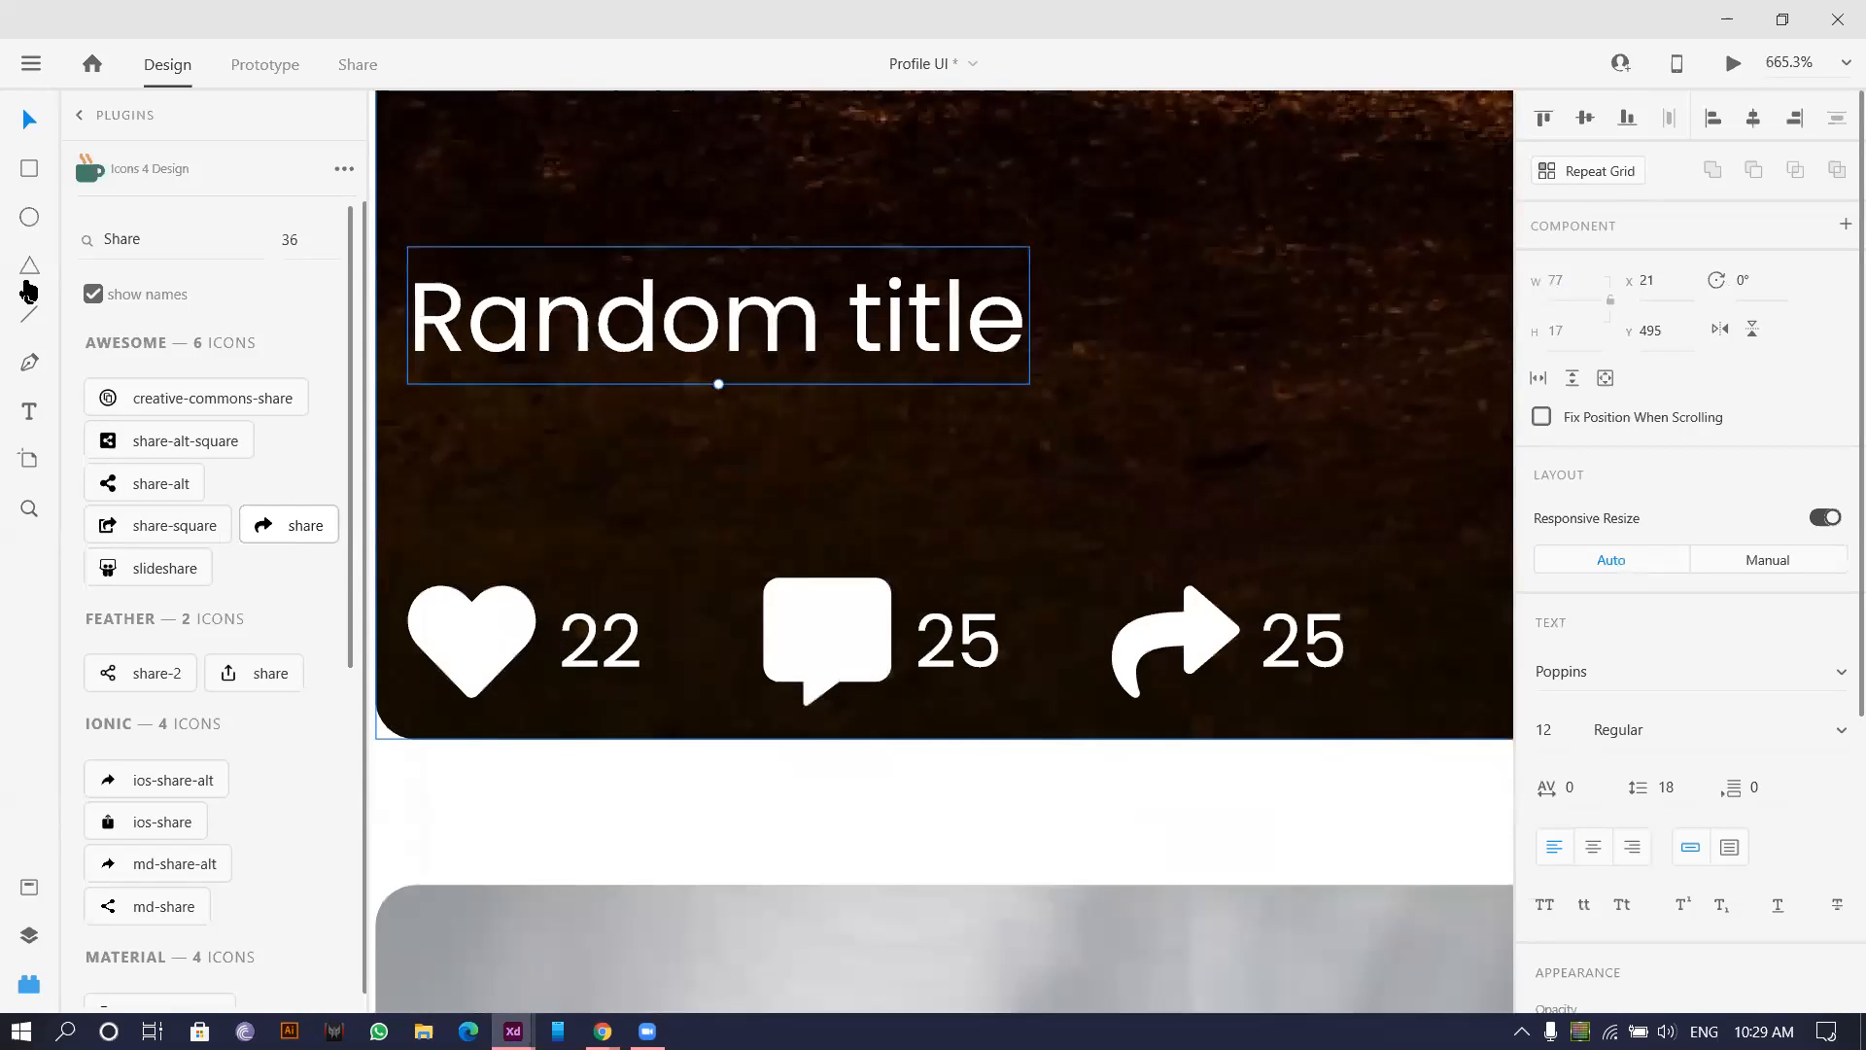
# Draw a text area below 'Random title' for the caption.
pyautogui.click(29, 413)
pyautogui.moveTo(410, 411); pyautogui.dragTo(1280, 561)
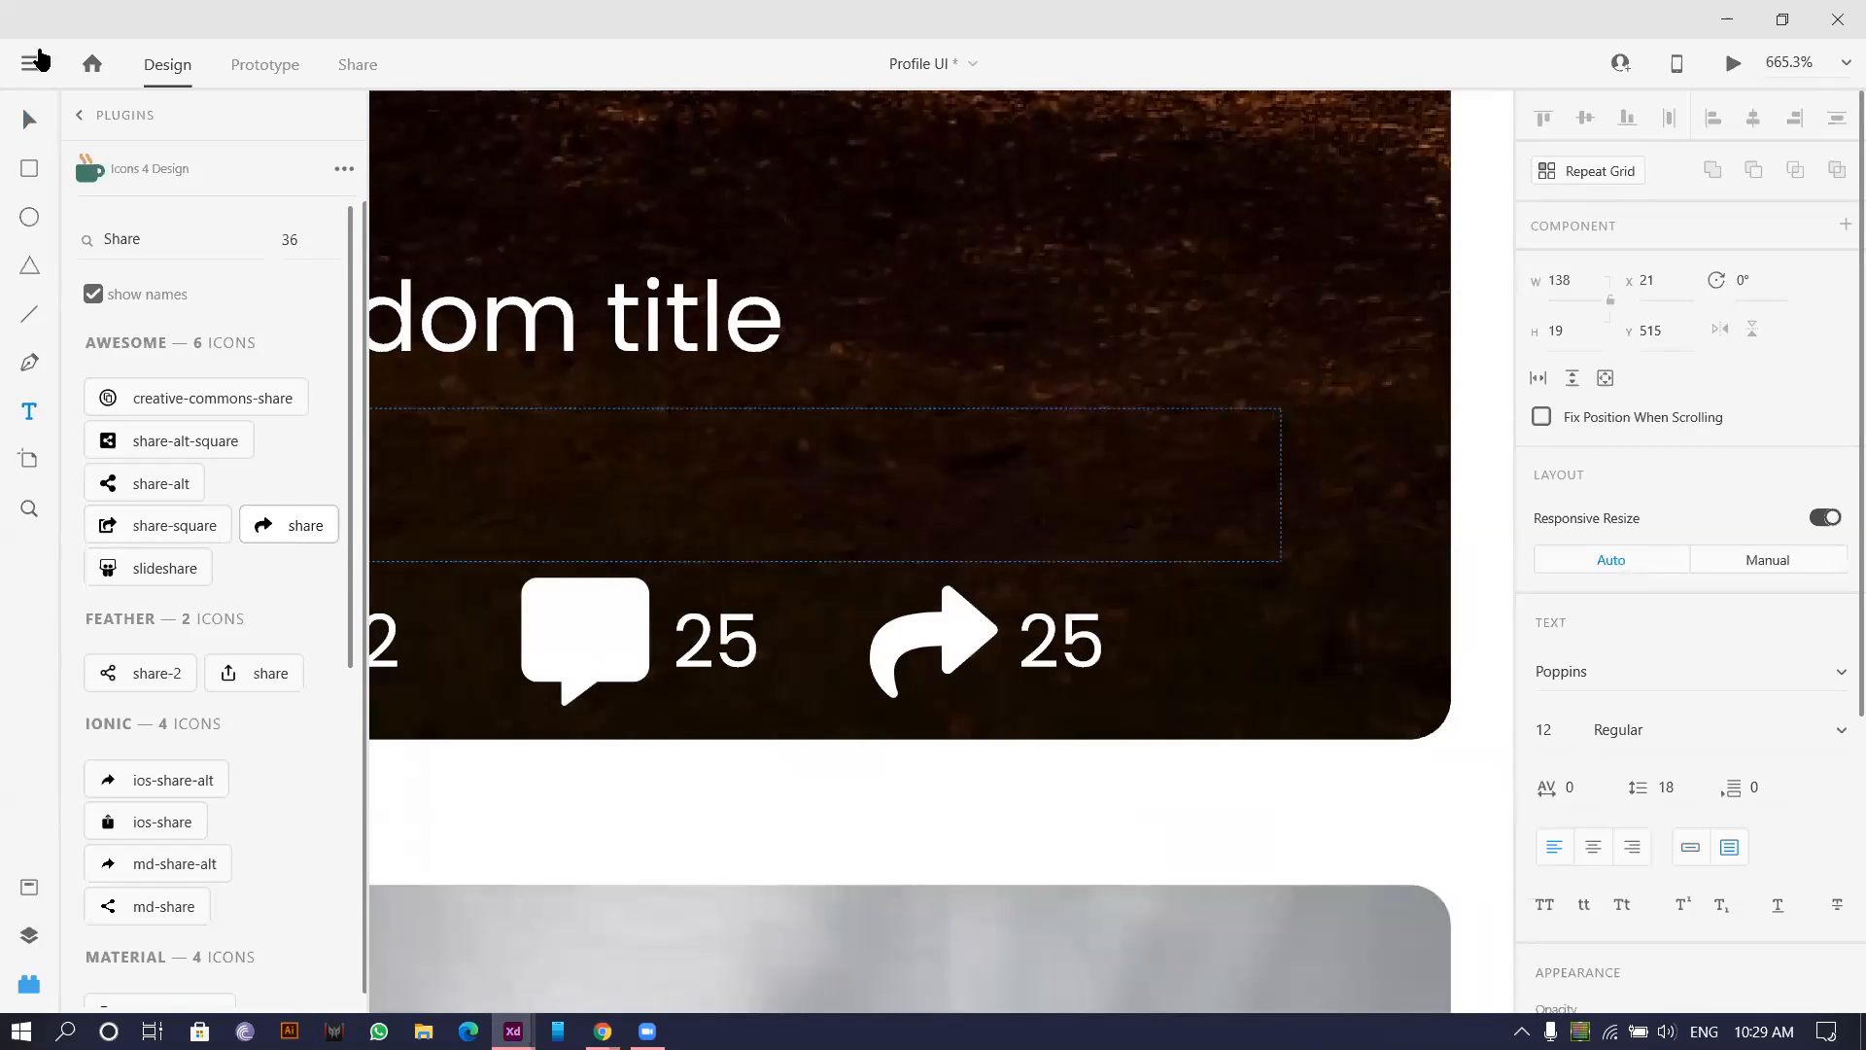
pyautogui.click(82, 118)
# Expand the Lorem Ipsum plugin's options and discard a stray empty text box.
pyautogui.scroll(-4, 188, 716)
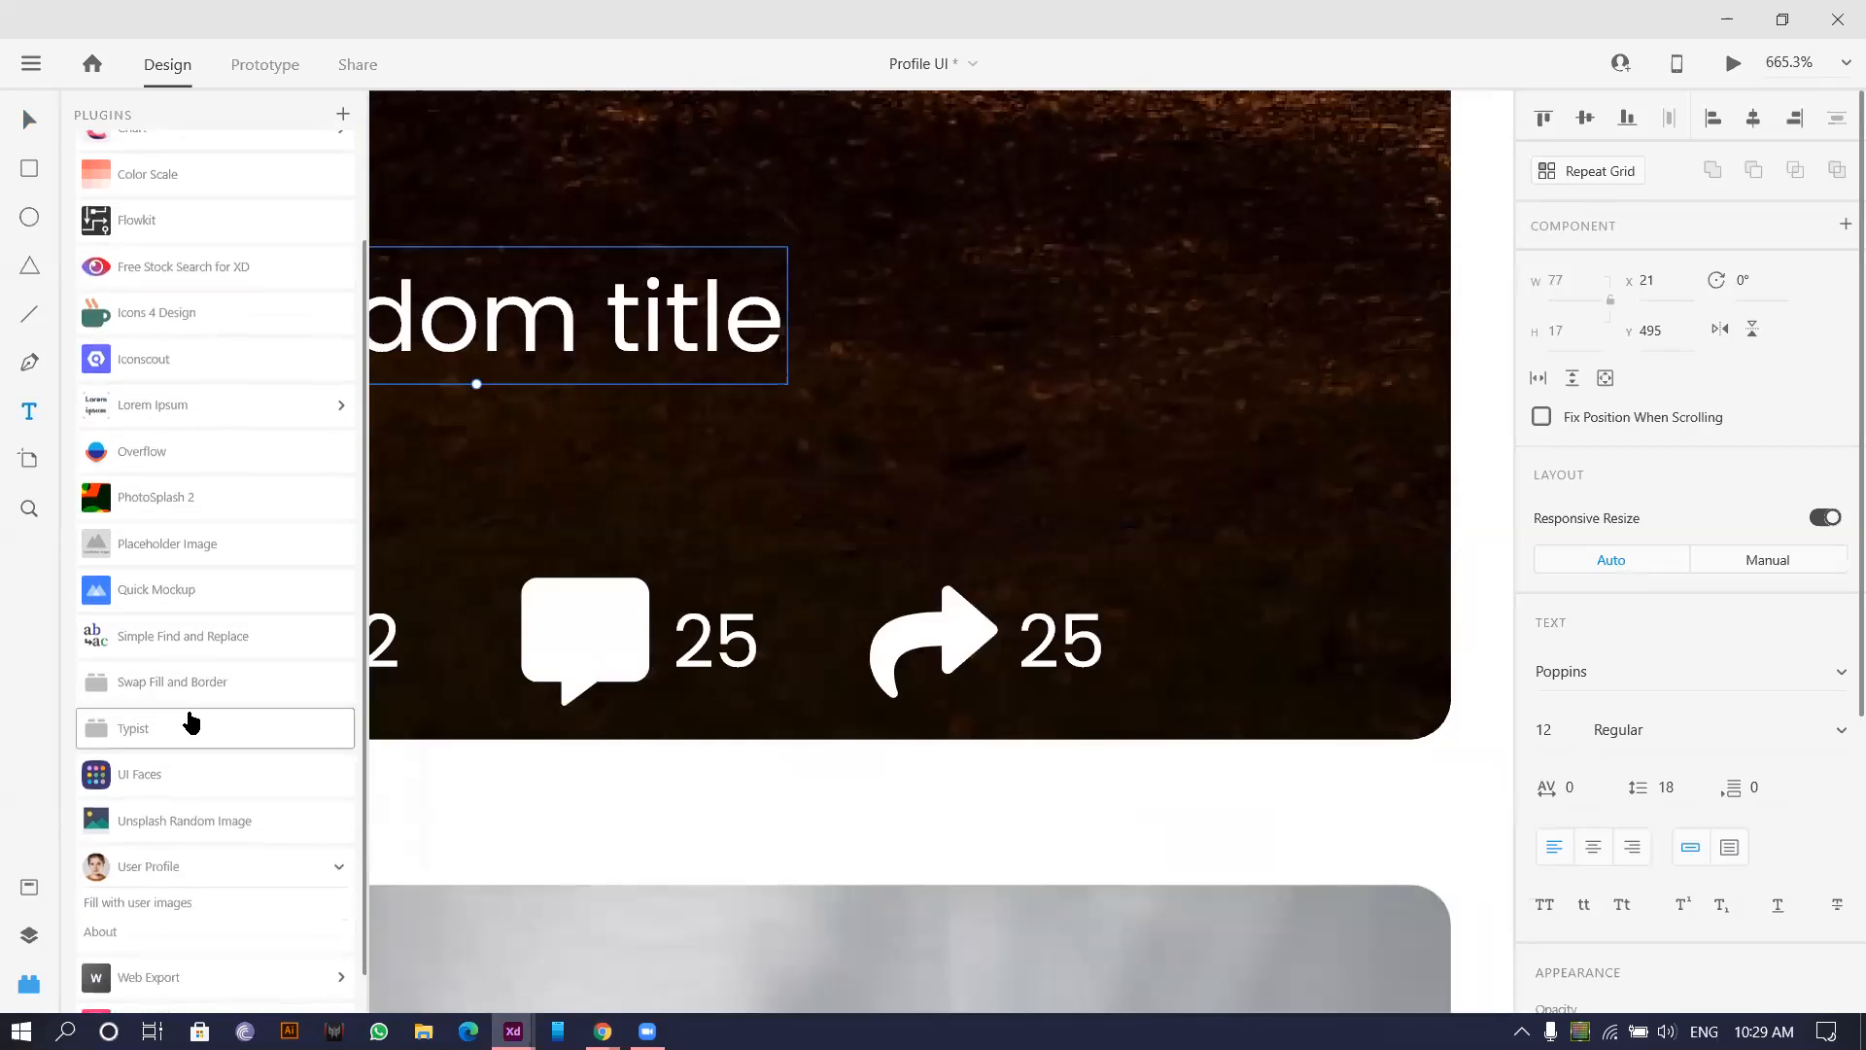
pyautogui.scroll(3, 190, 720)
pyautogui.click(200, 537)
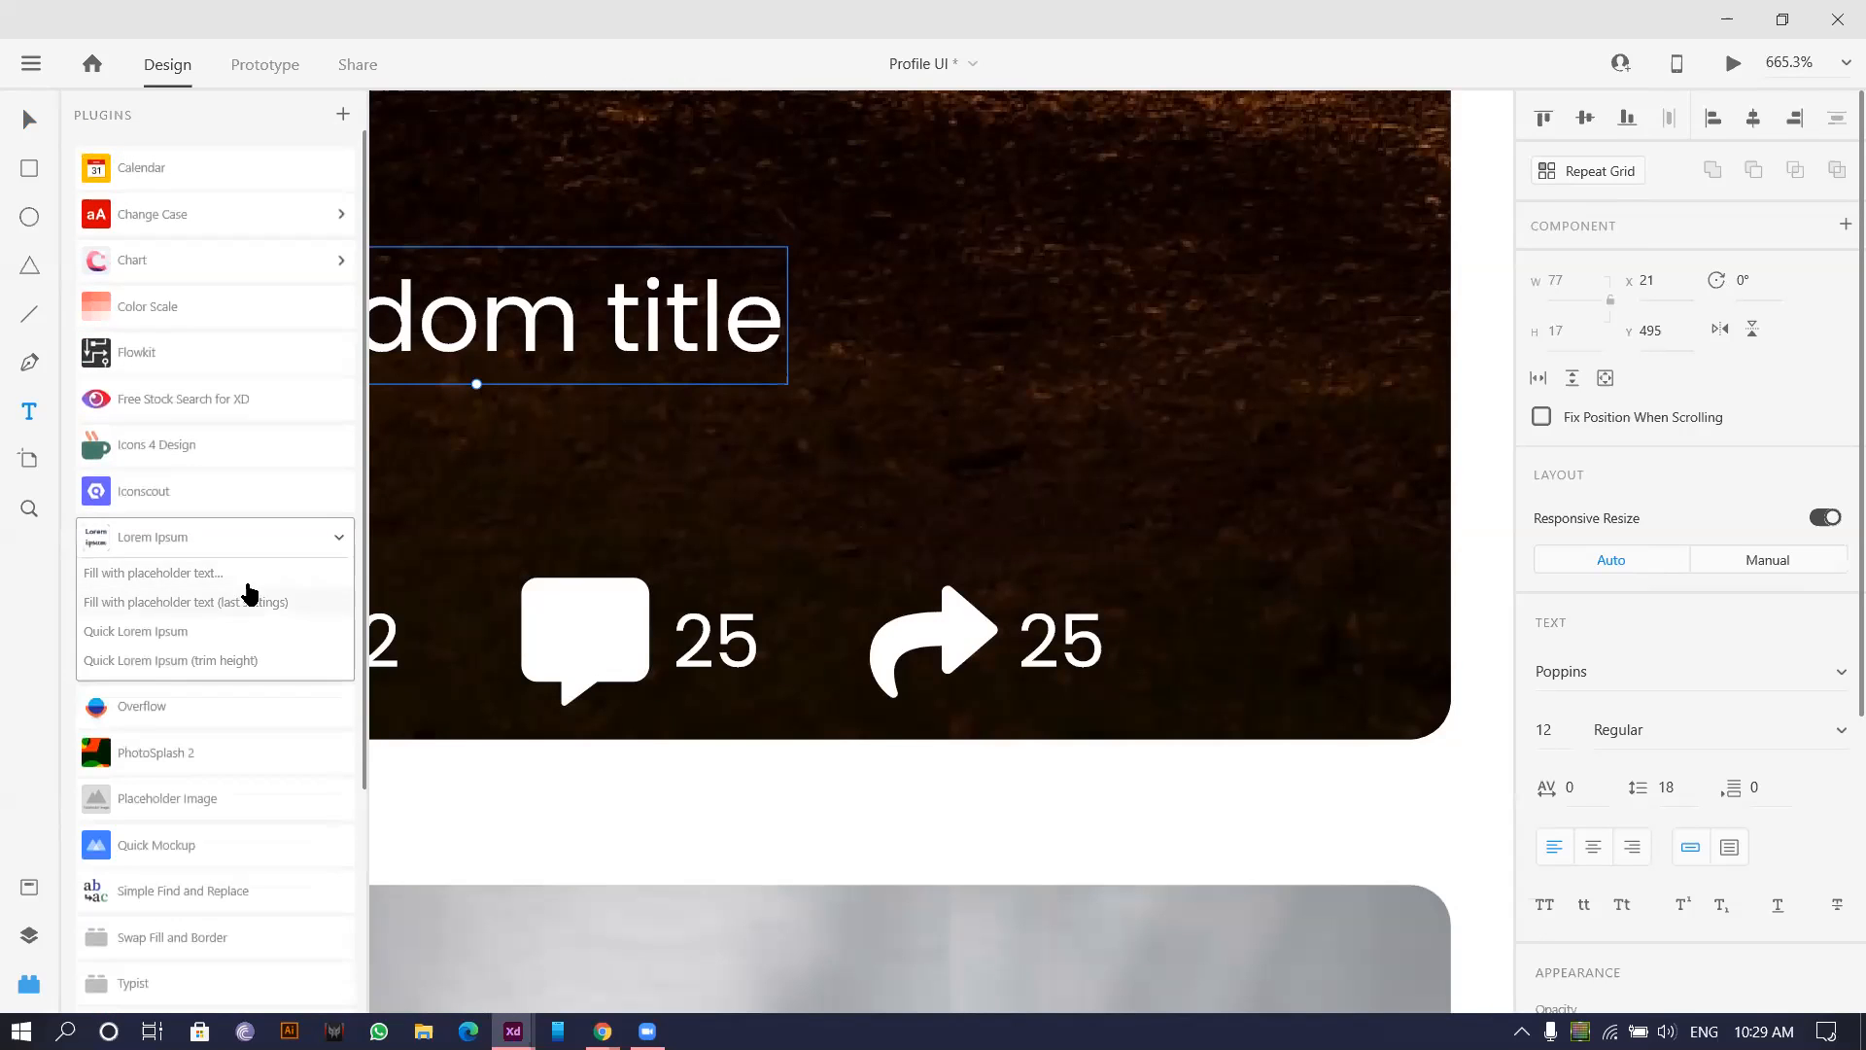
pyautogui.click(892, 472)
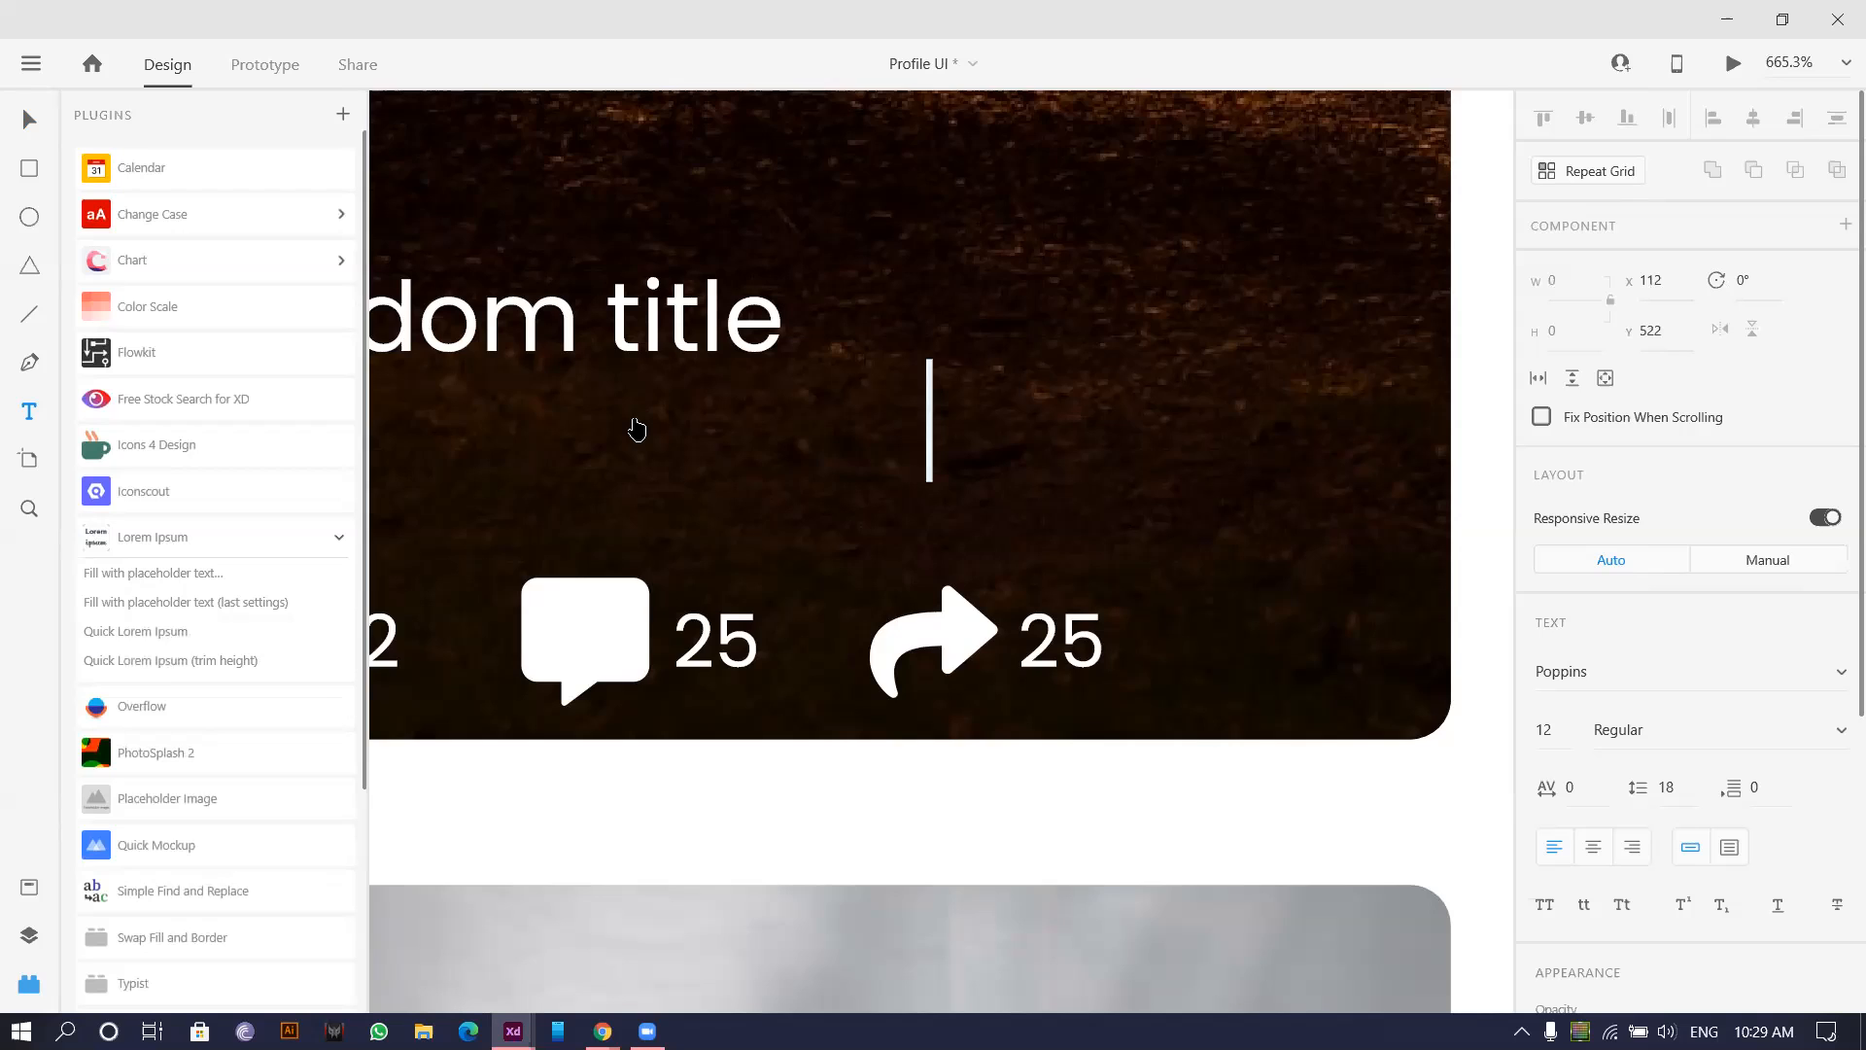
pyautogui.scroll(-1, 634, 415)
pyautogui.scroll(2, 633, 415)
pyautogui.hscroll(-3, 633, 415)
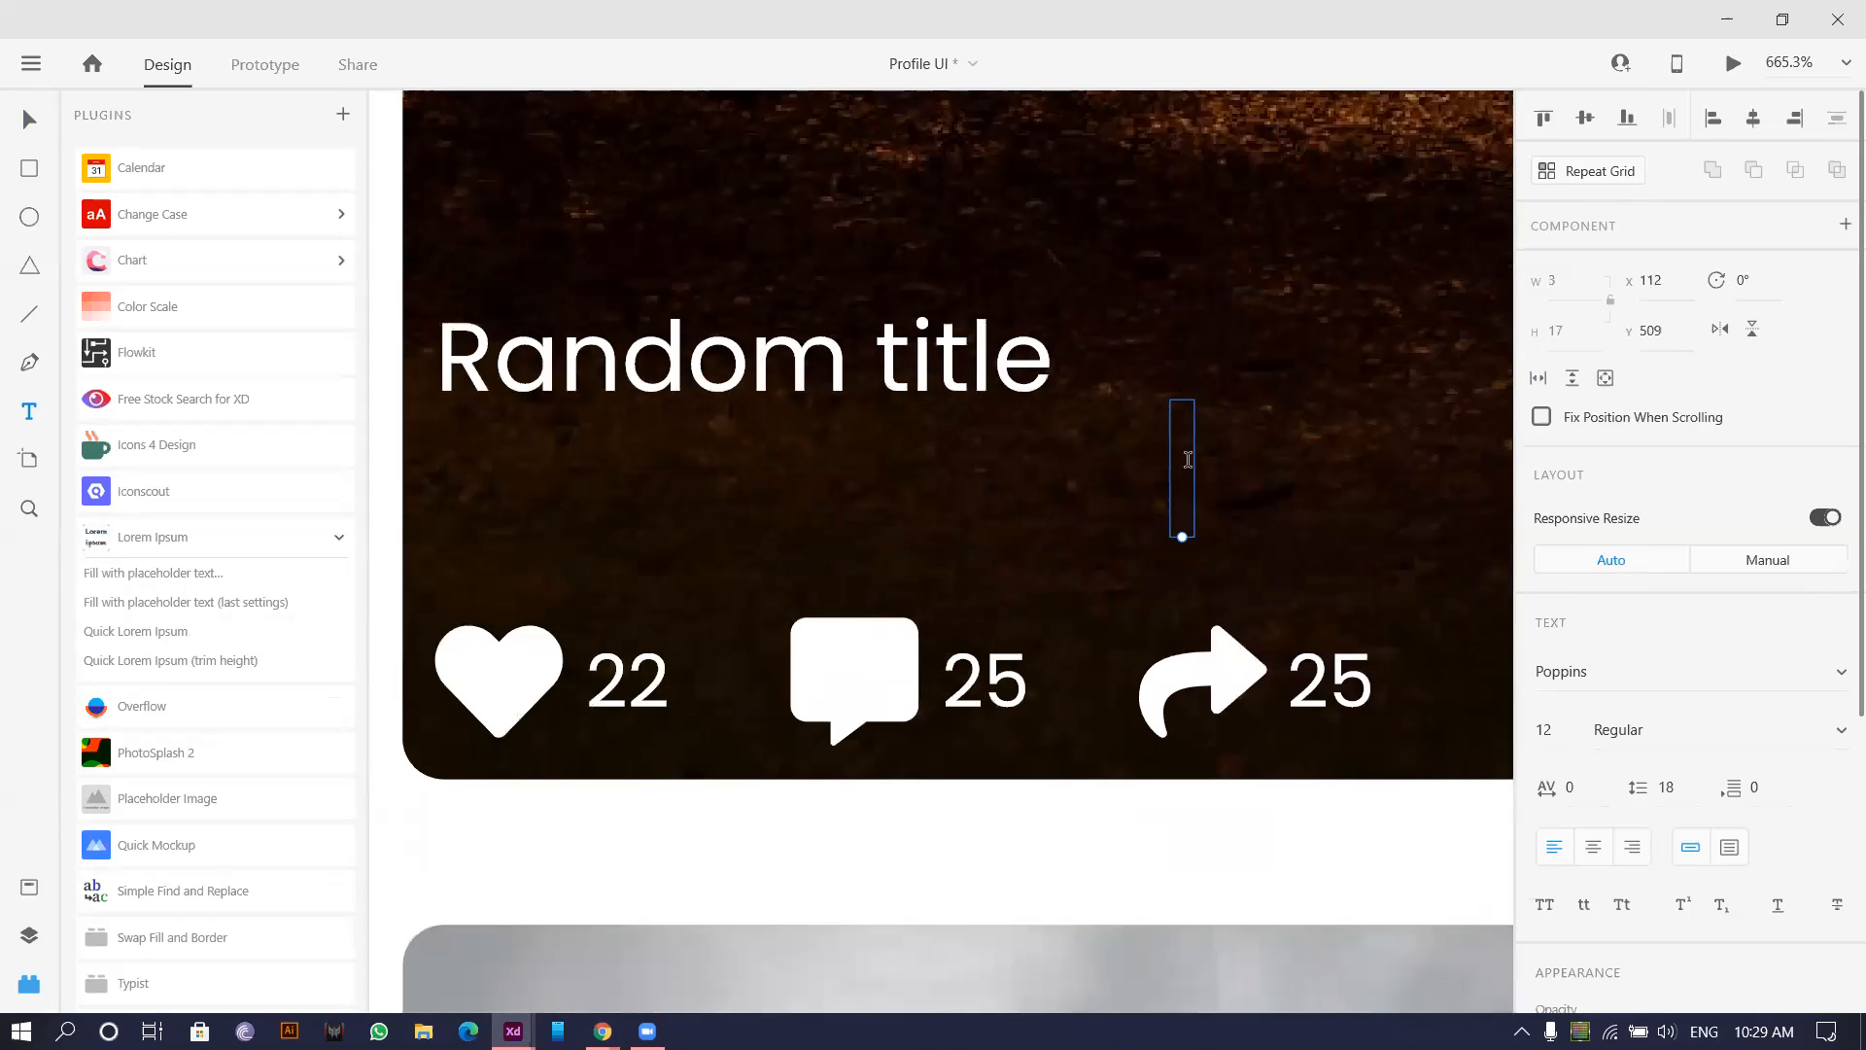
pyautogui.click(24, 413)
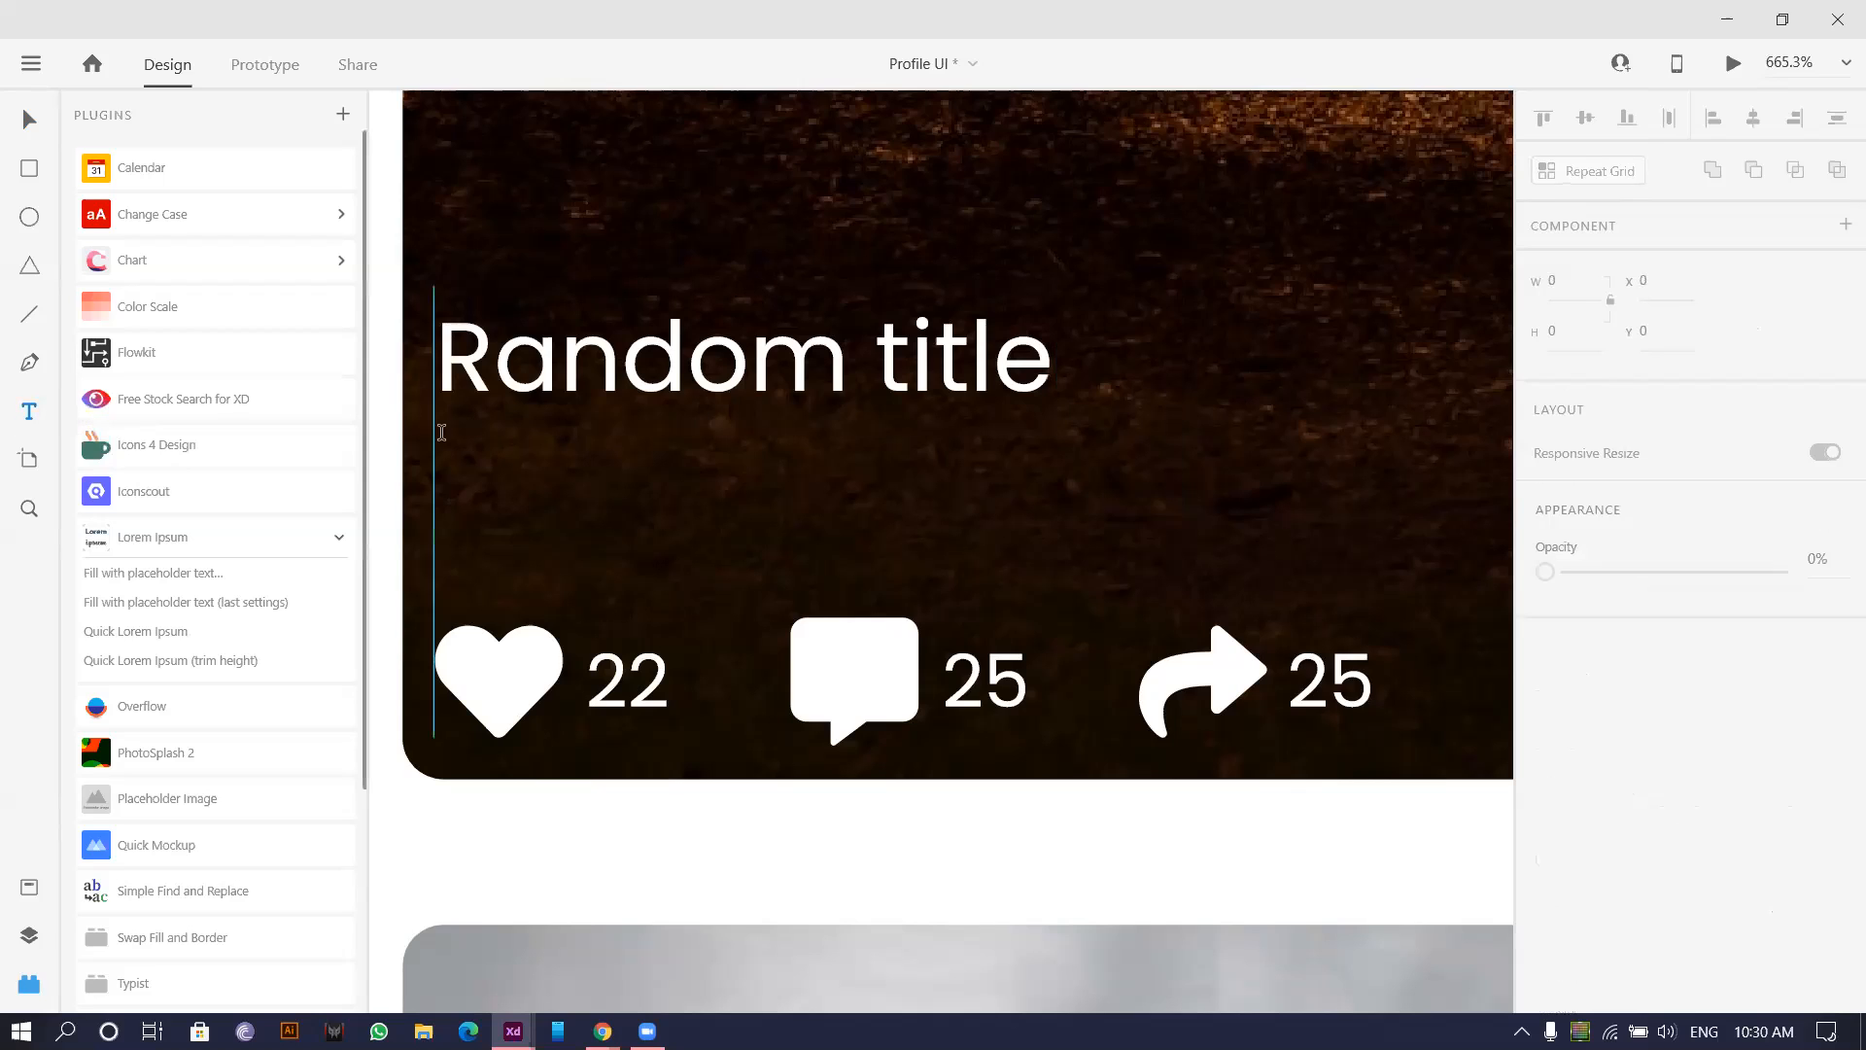
# Draw a caption box below the title with temporary text 'dfds' at font size 8.
pyautogui.moveTo(442, 430); pyautogui.dragTo(1452, 600)
pyautogui.write('dfds')
pyautogui.hotkey('ctrl', 'a')
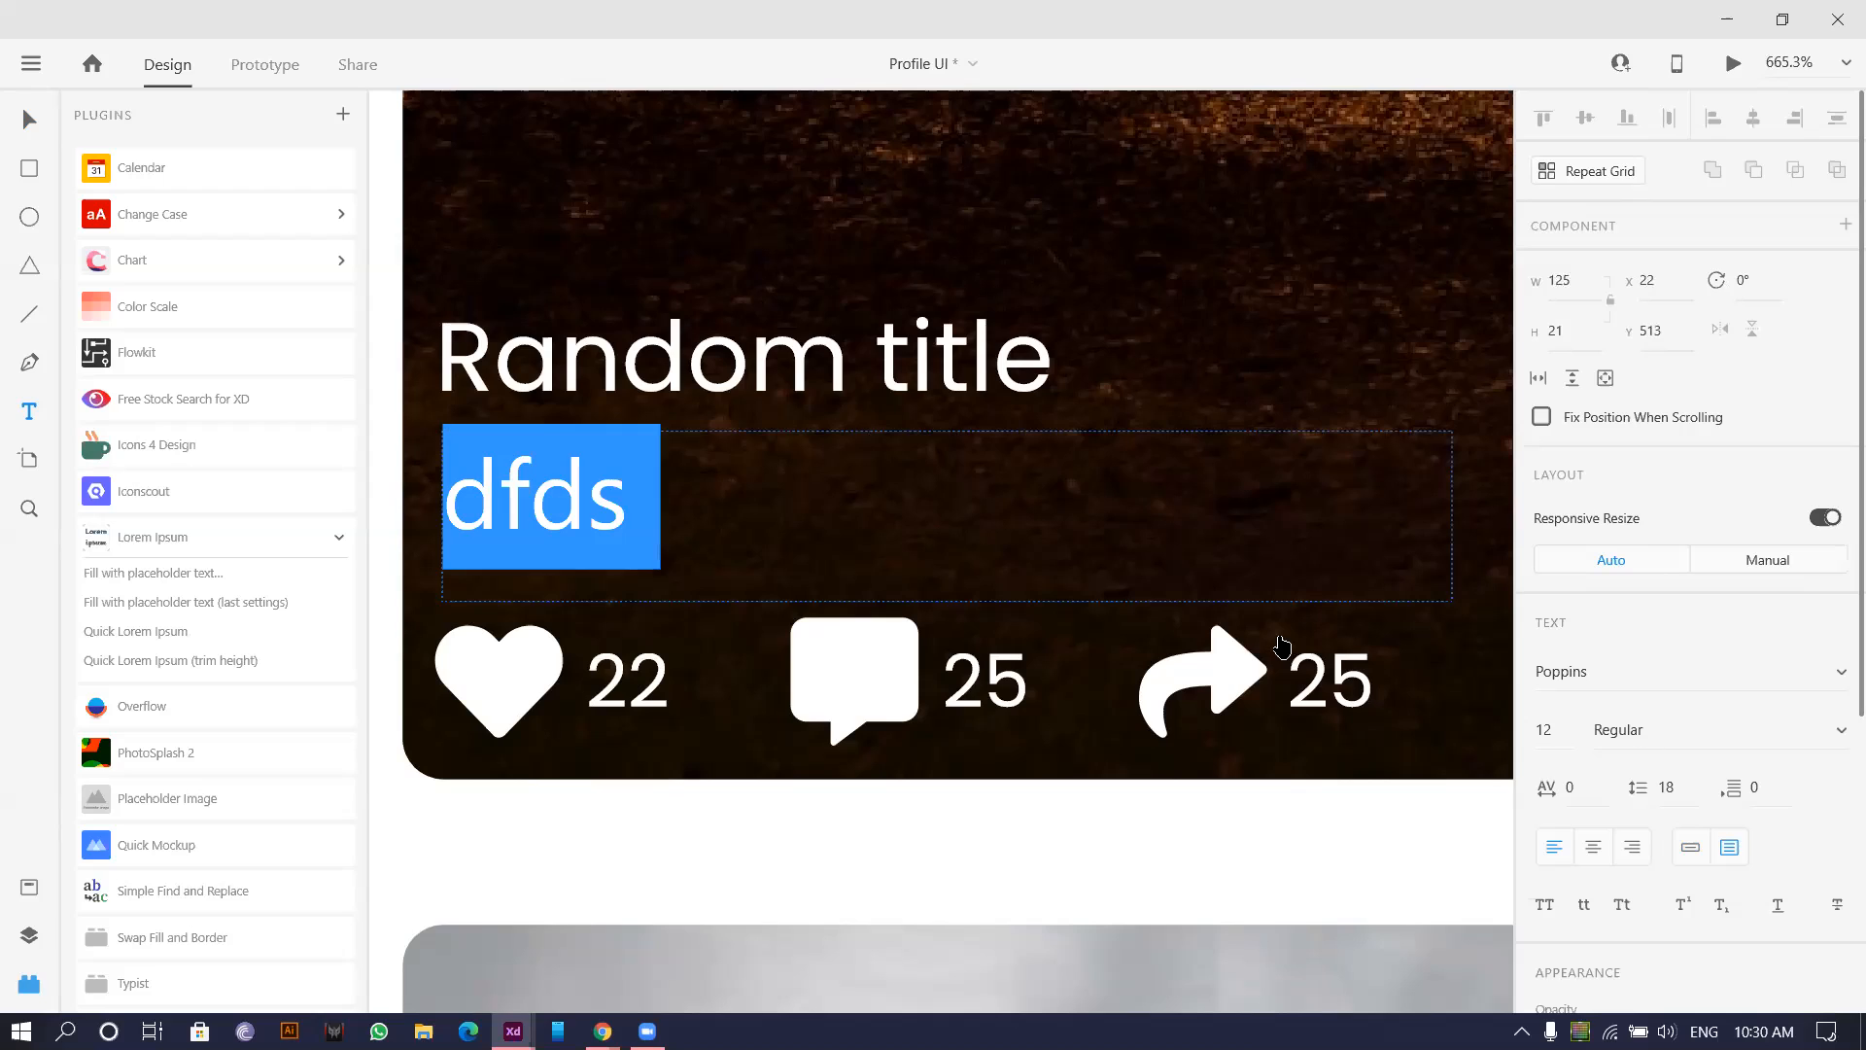
pyautogui.click(1546, 721)
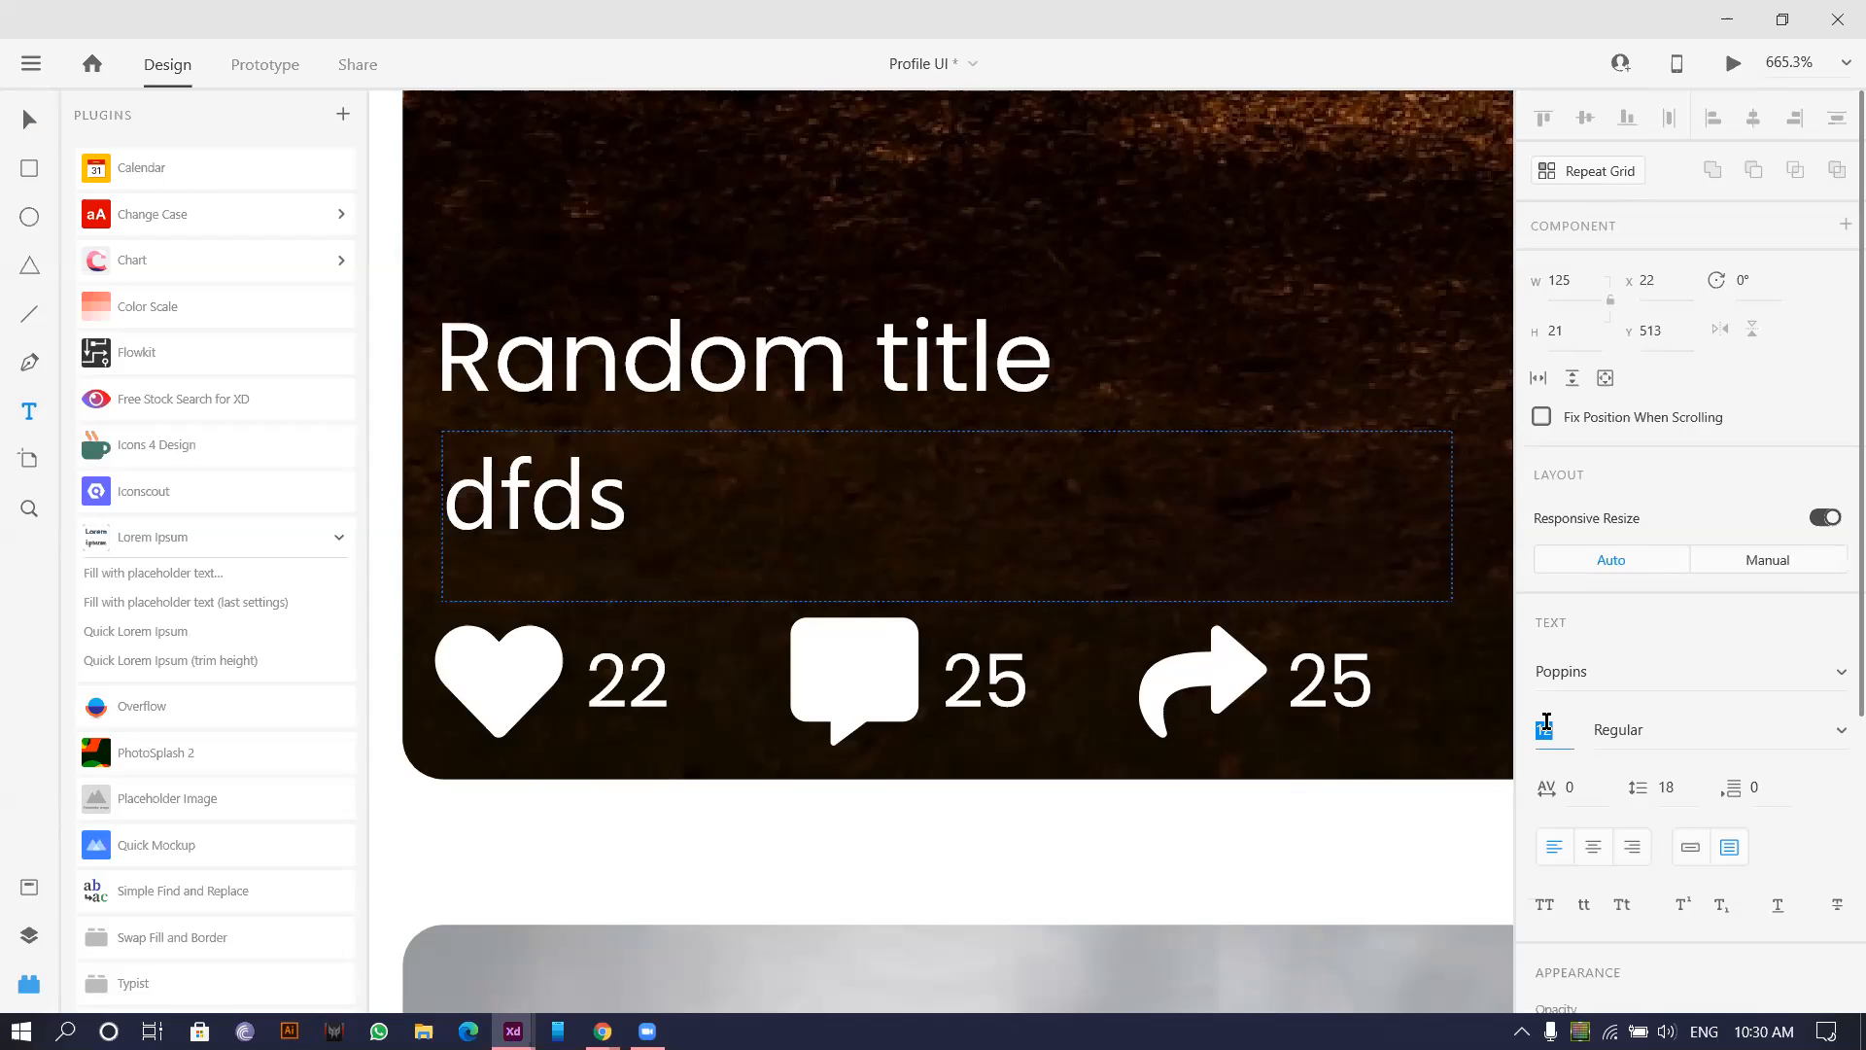
pyautogui.press('Down')
pyautogui.press('Down')
pyautogui.press('Down')
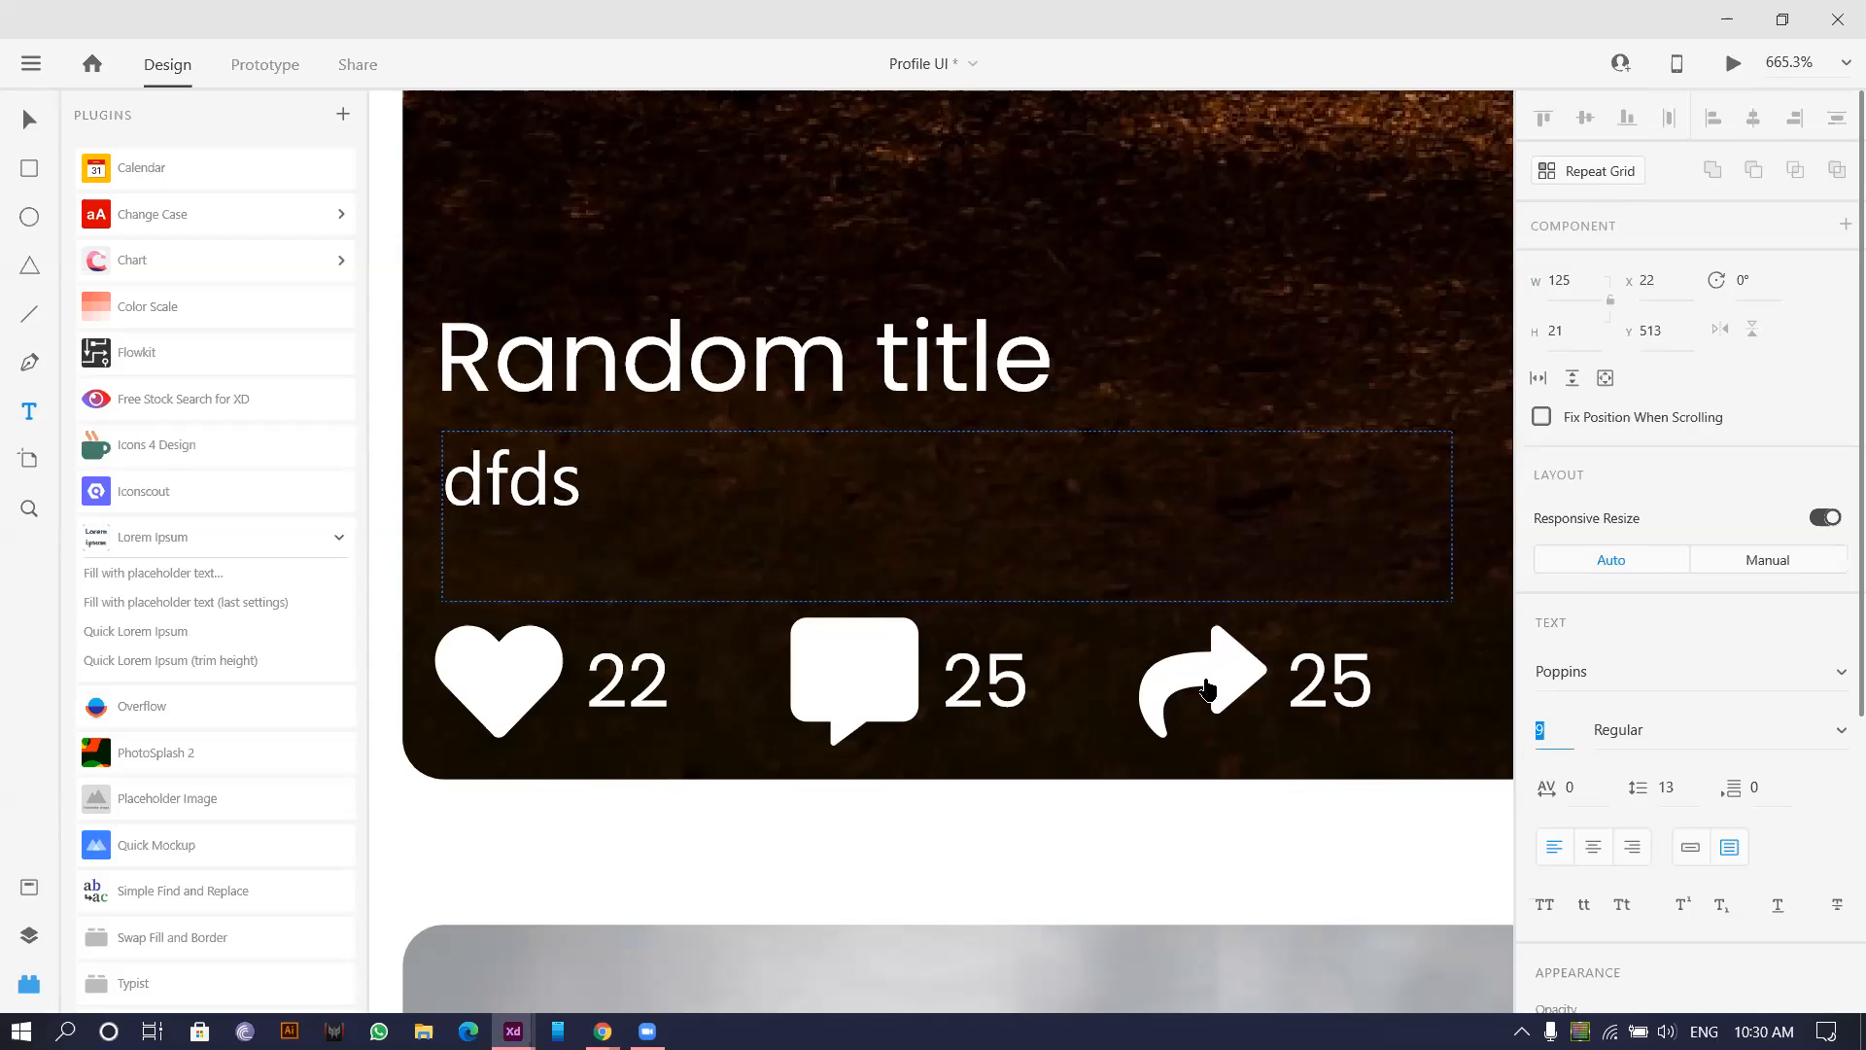
pyautogui.press('Down')
# Replace the caption with two lines of Lorem ipsum text at font size 6.
pyautogui.doubleClick(537, 466)
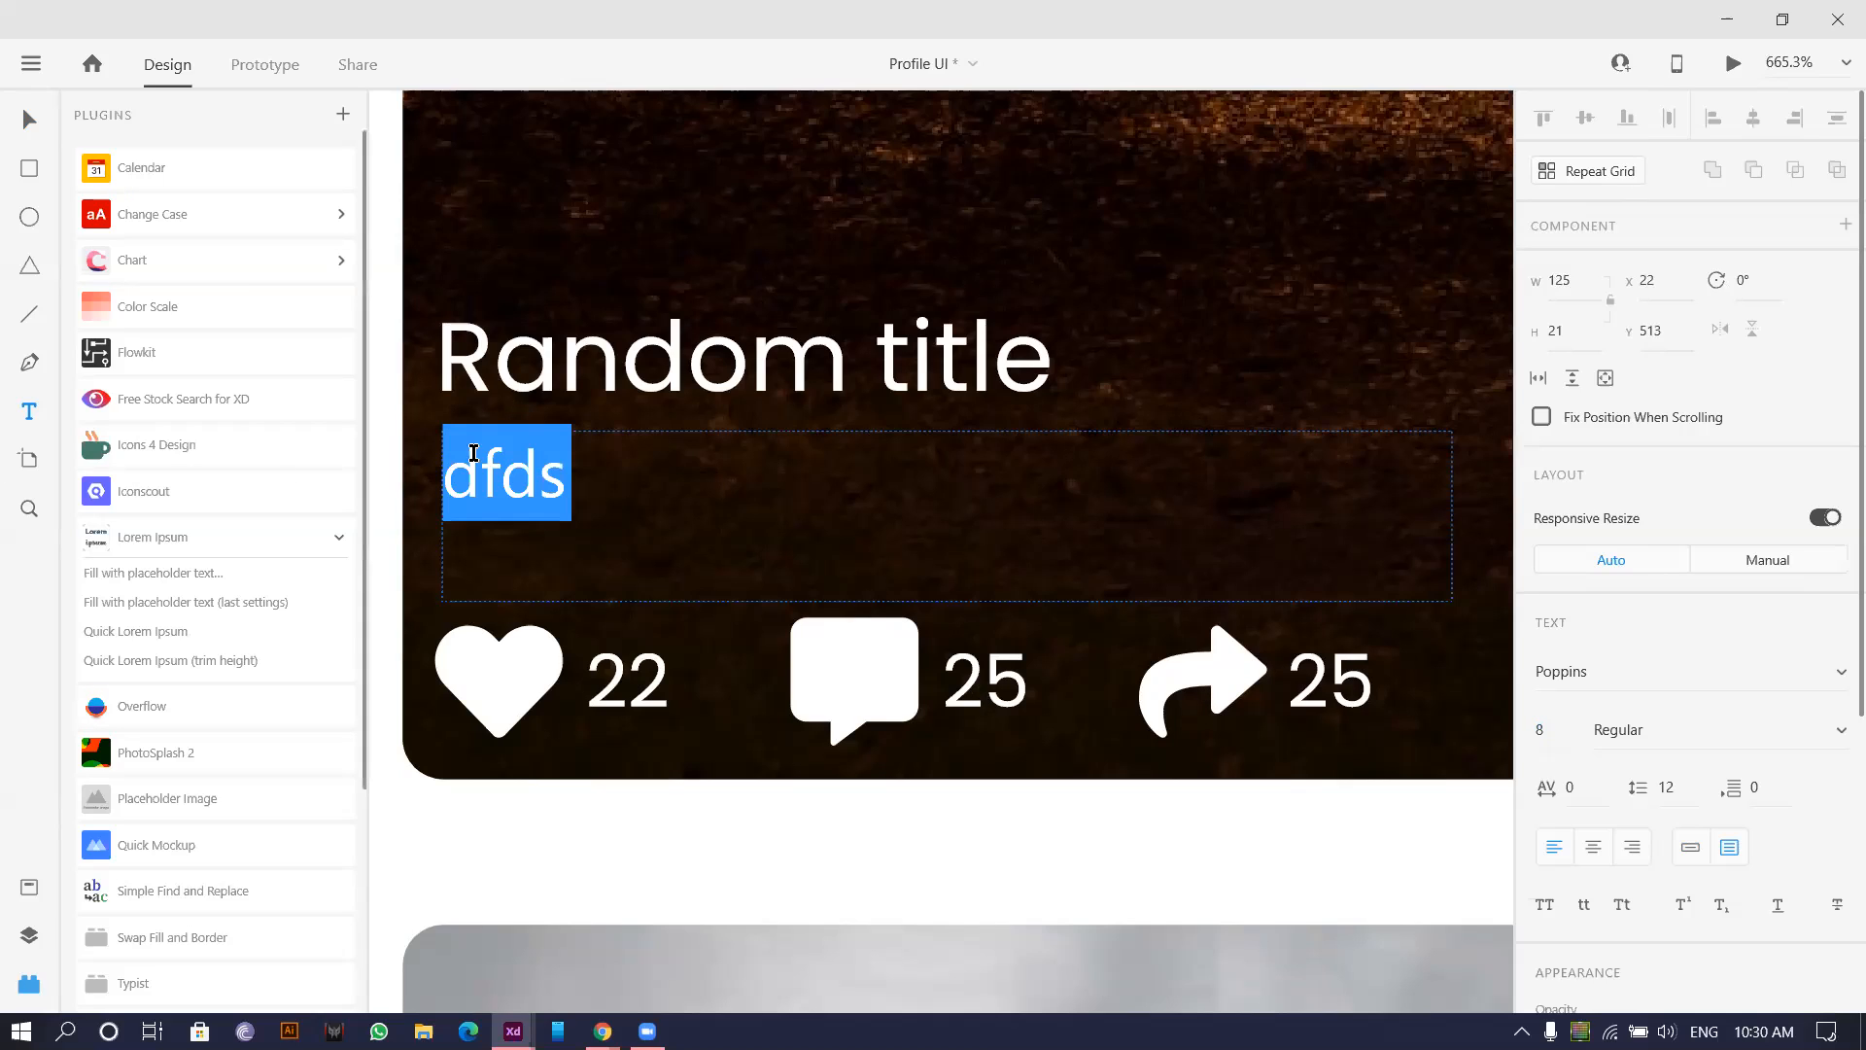
pyautogui.click(141, 637)
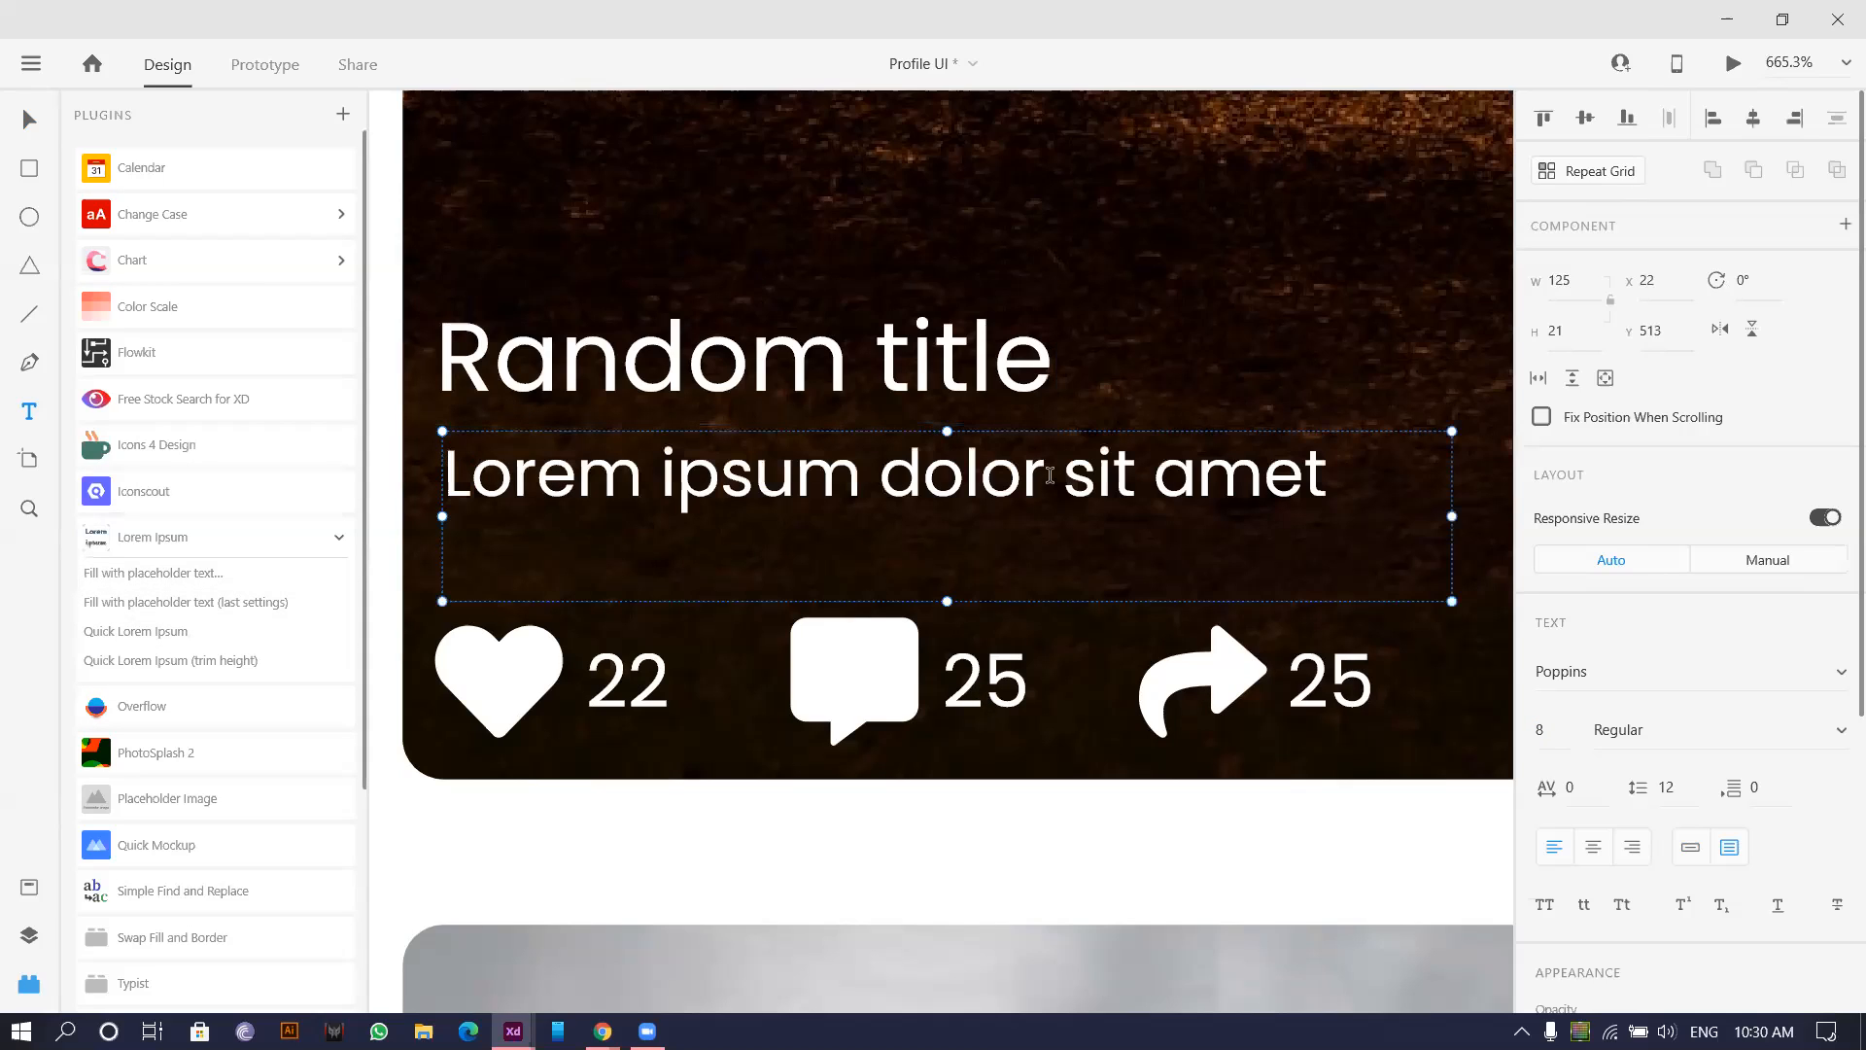
pyautogui.click(1538, 731)
pyautogui.press('Down')
pyautogui.press('Down')
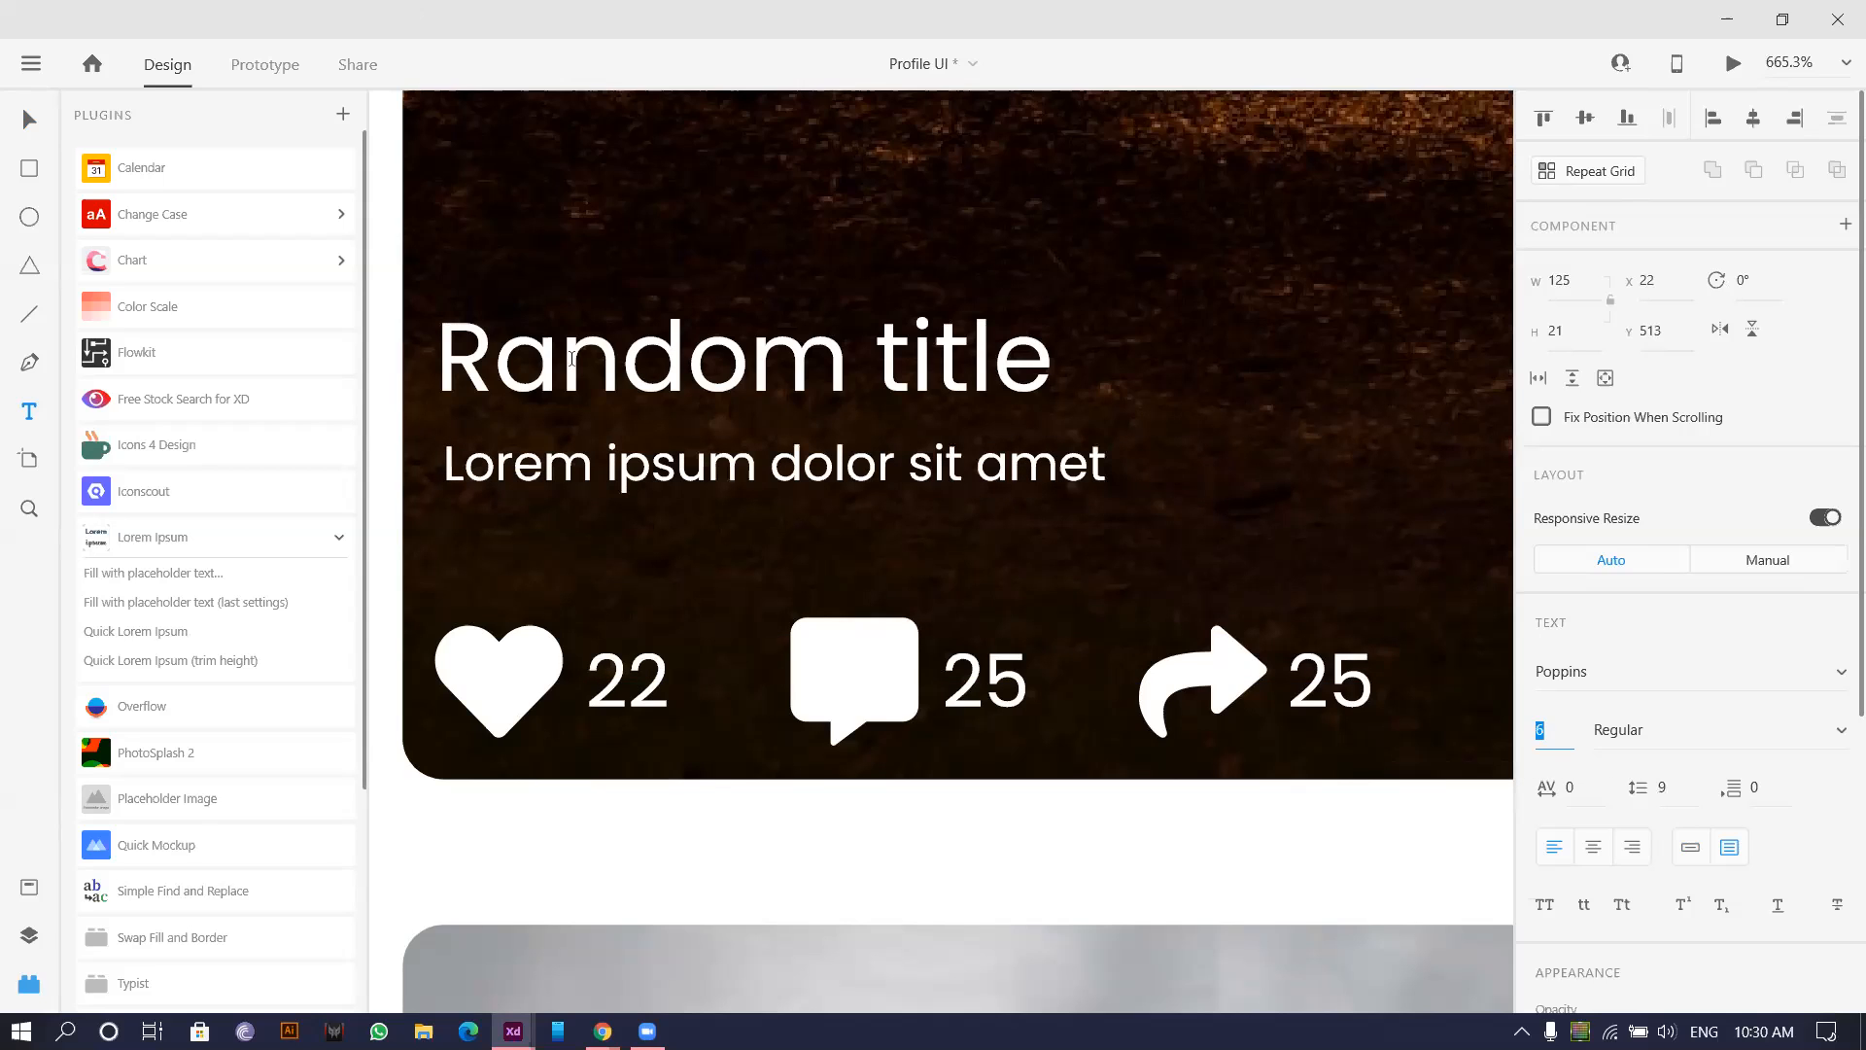
pyautogui.doubleClick(767, 509)
pyautogui.doubleClick(741, 516)
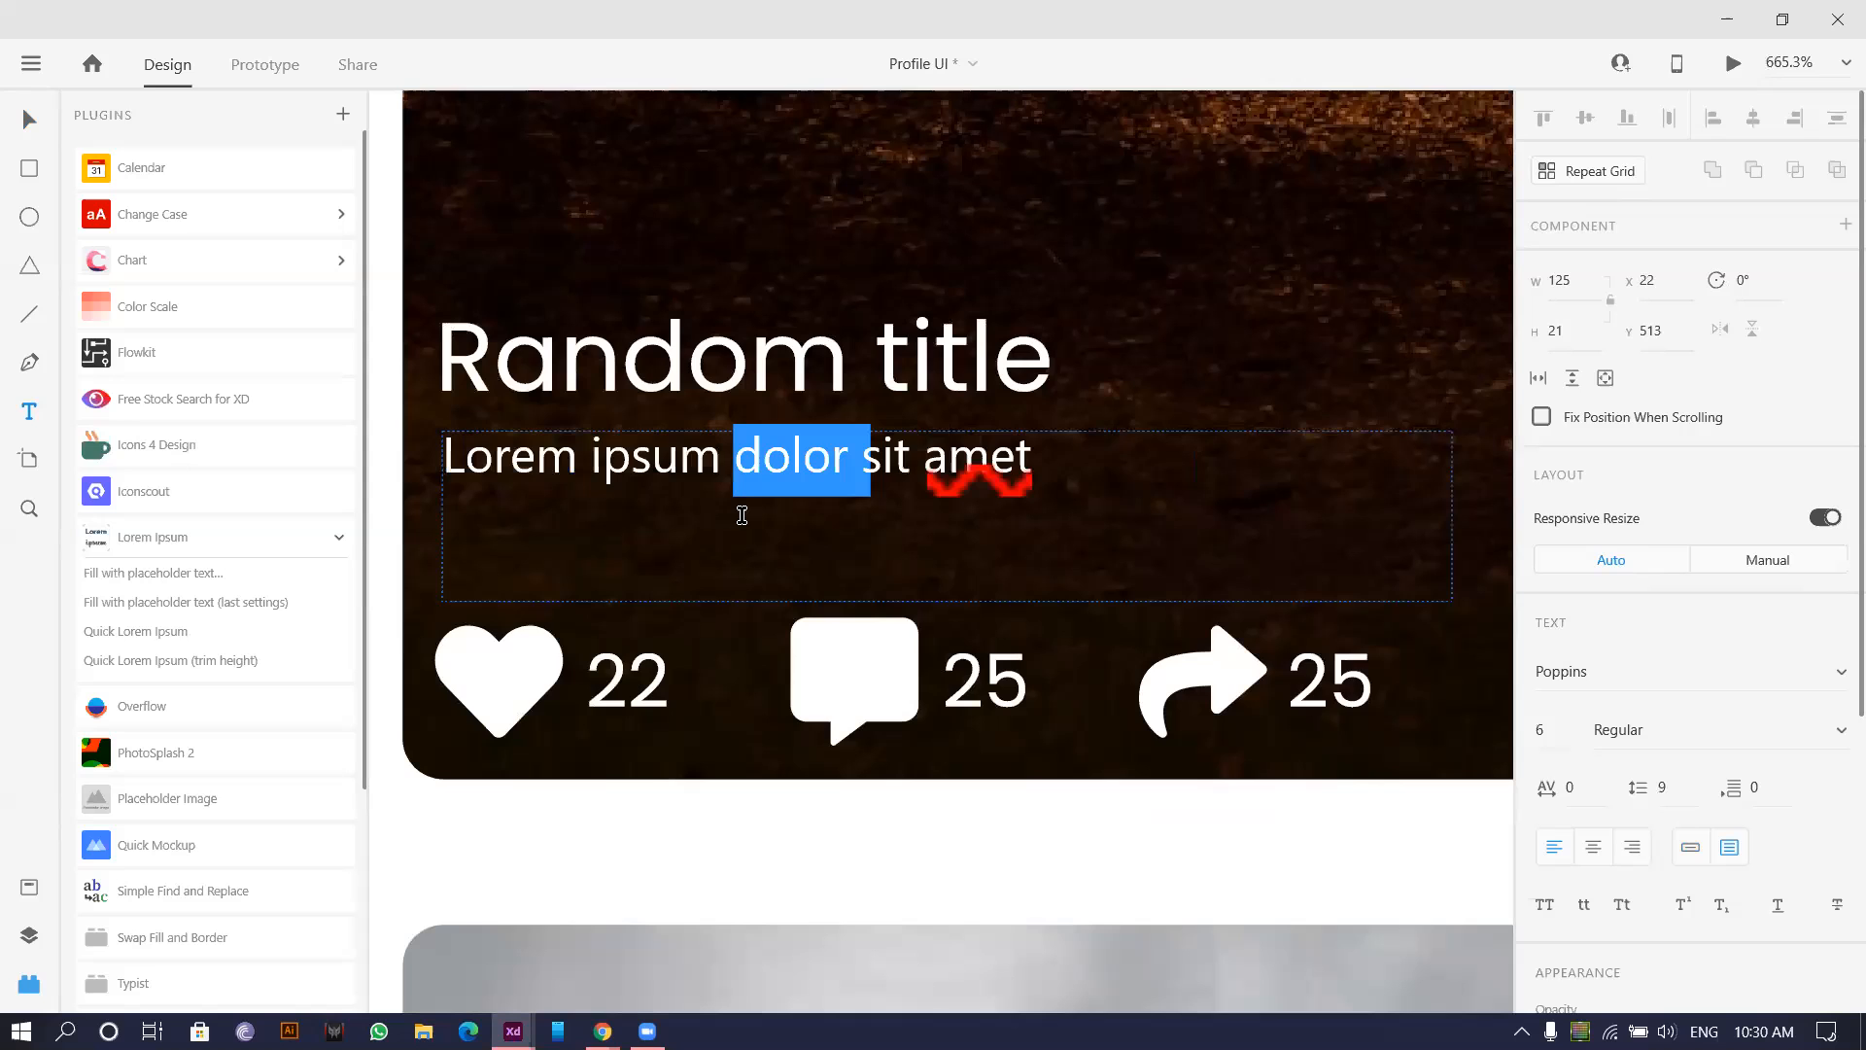
pyautogui.tripleClick(742, 513)
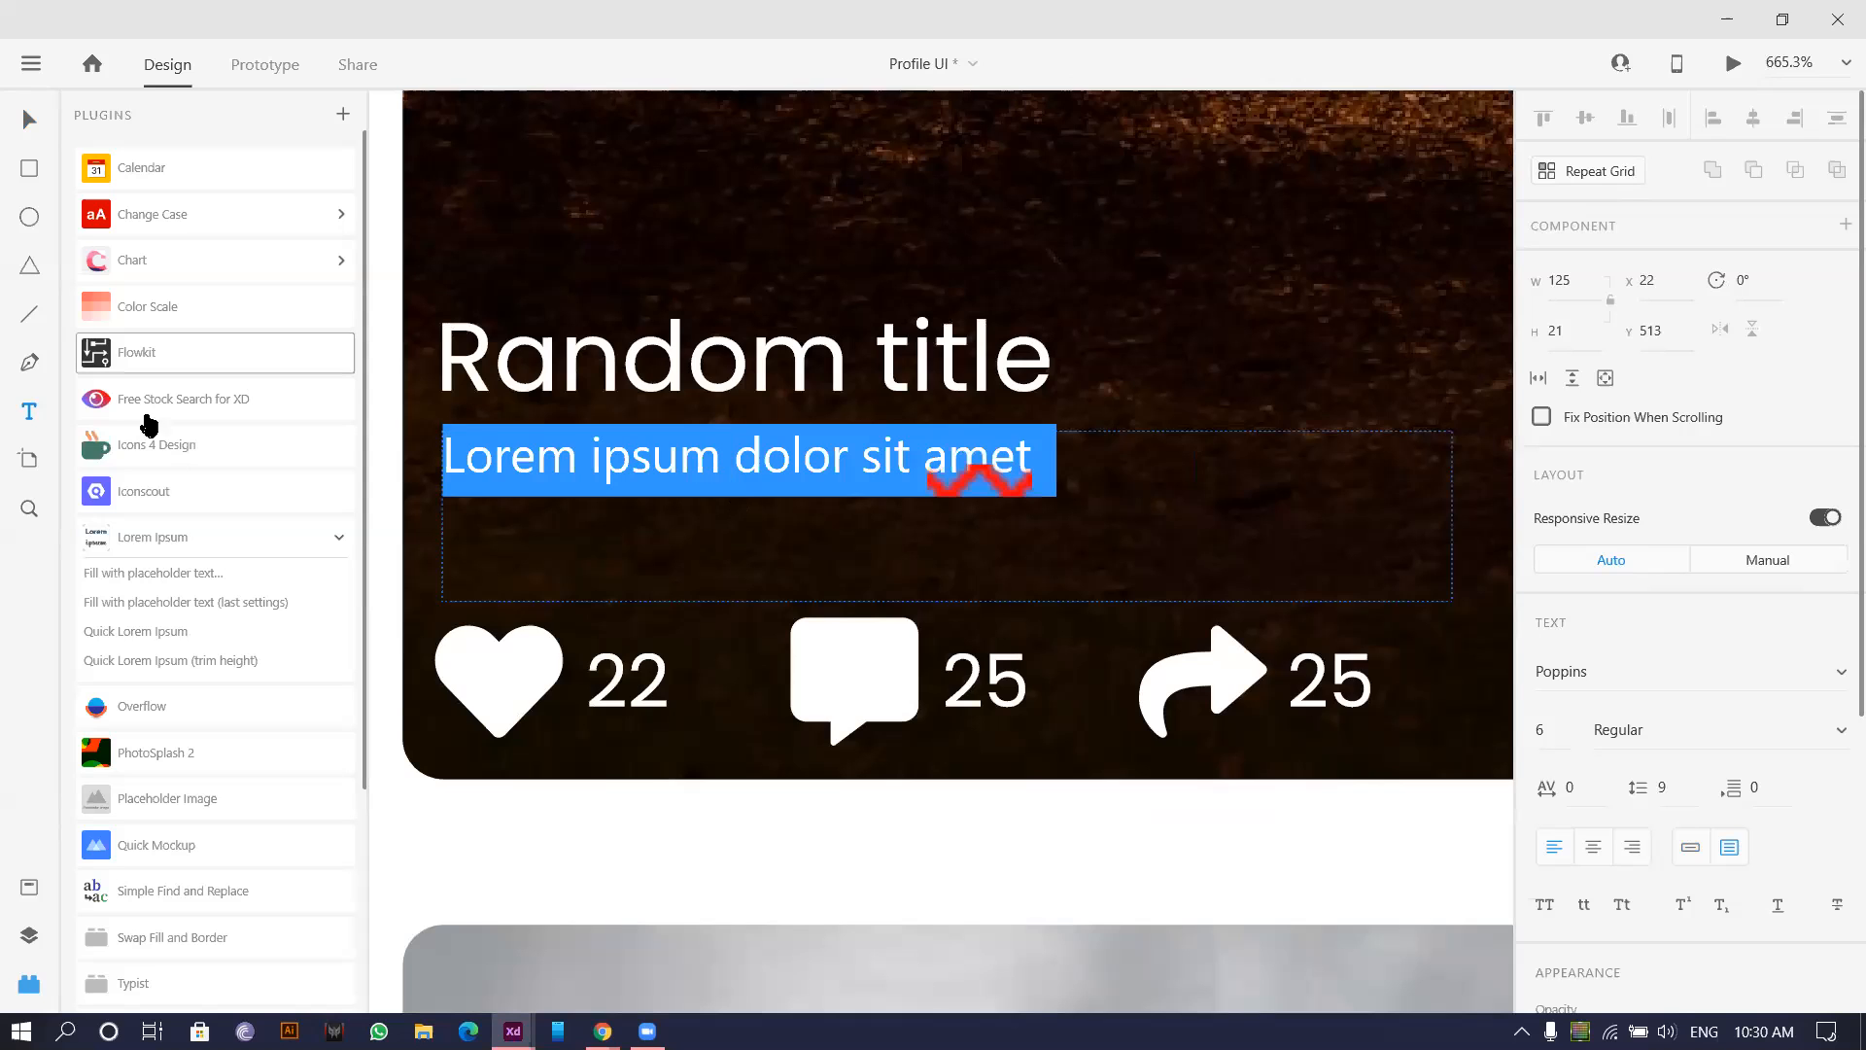
pyautogui.click(177, 632)
pyautogui.click(509, 212)
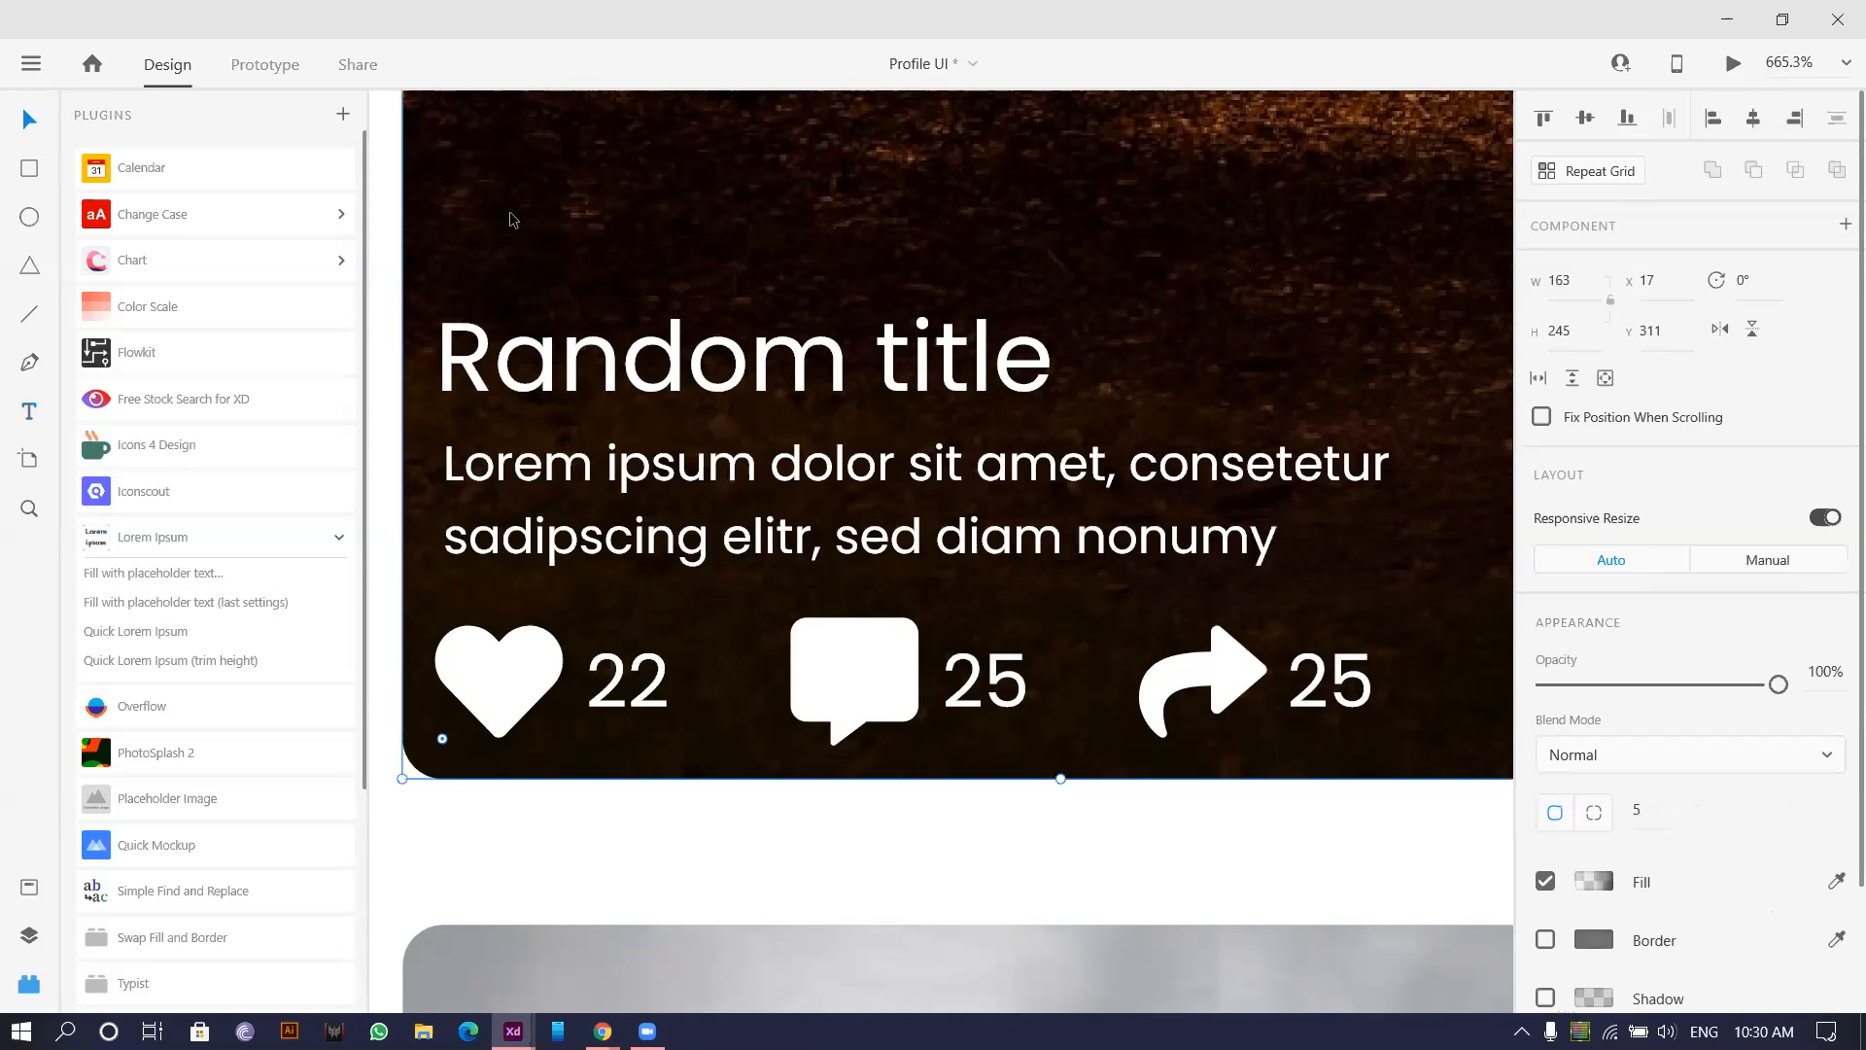
# Copy the first card's title, caption and icon row onto the second top card.
pyautogui.scroll(-10, 510, 212)
pyautogui.scroll(-2, 712, 533)
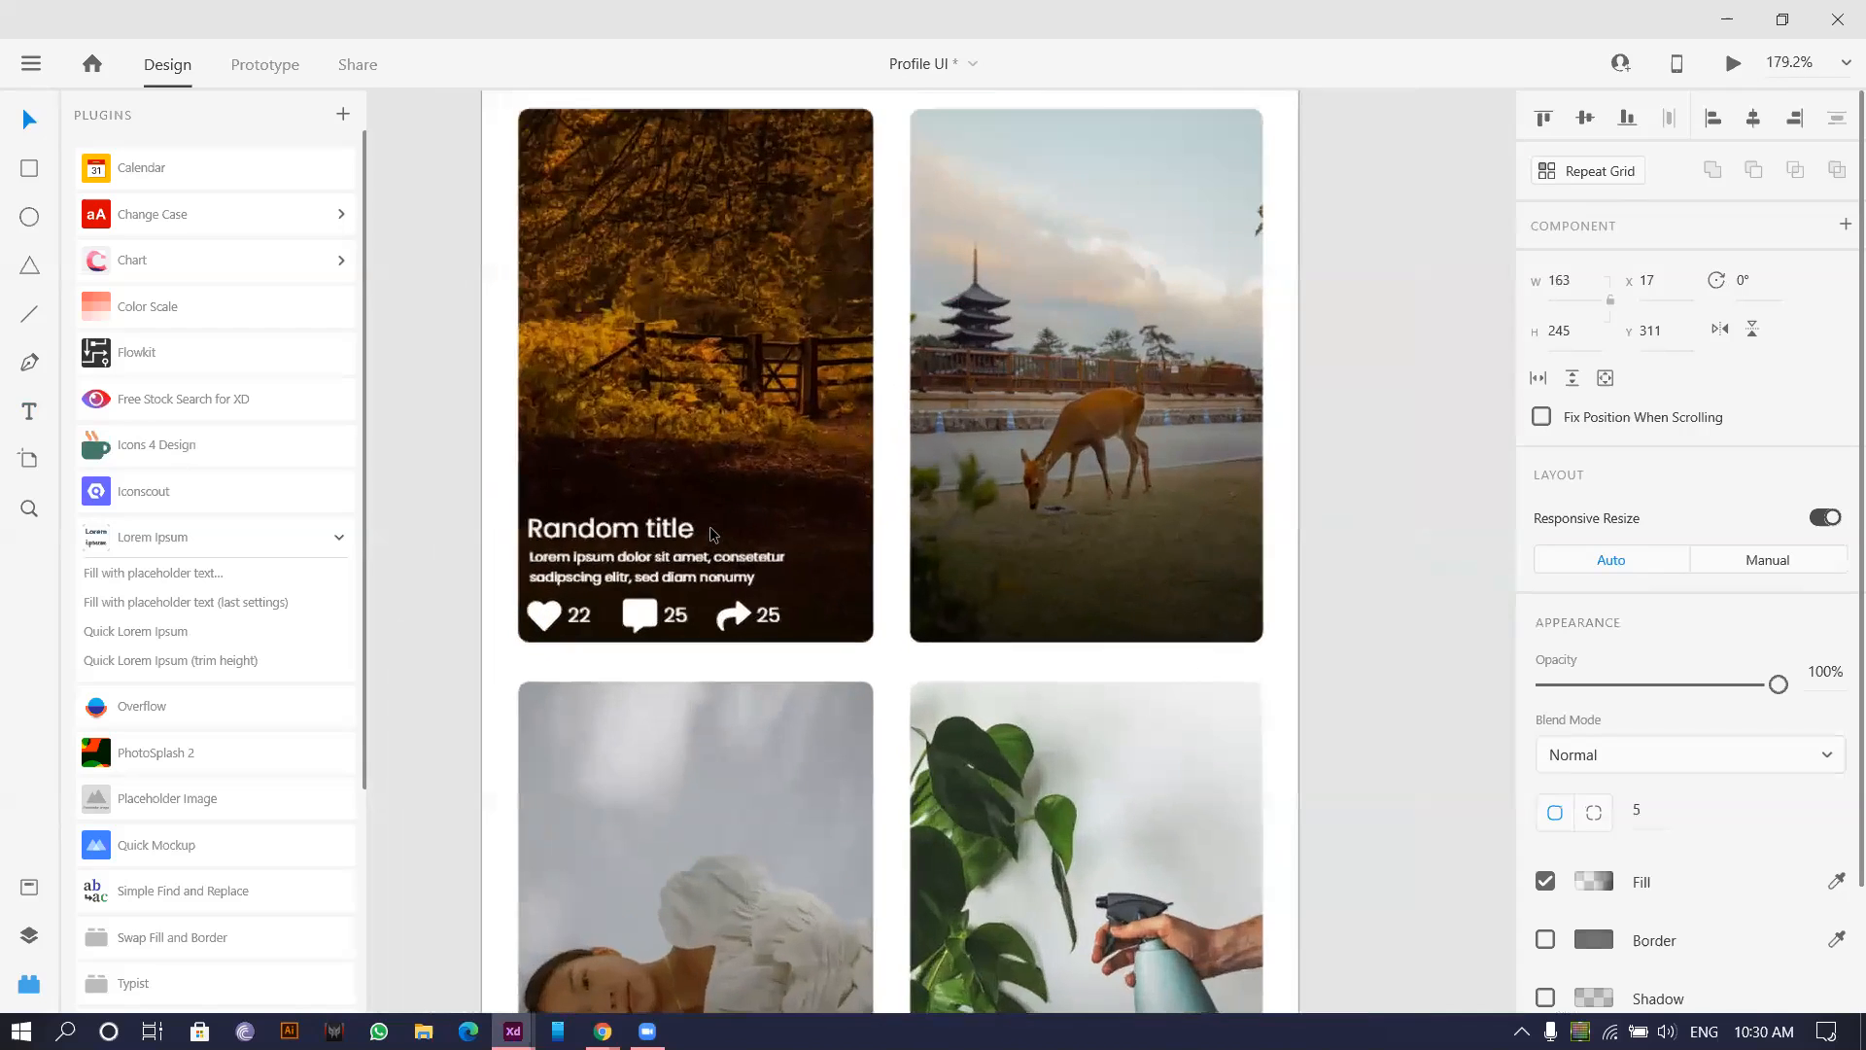
pyautogui.scroll(-3, 724, 544)
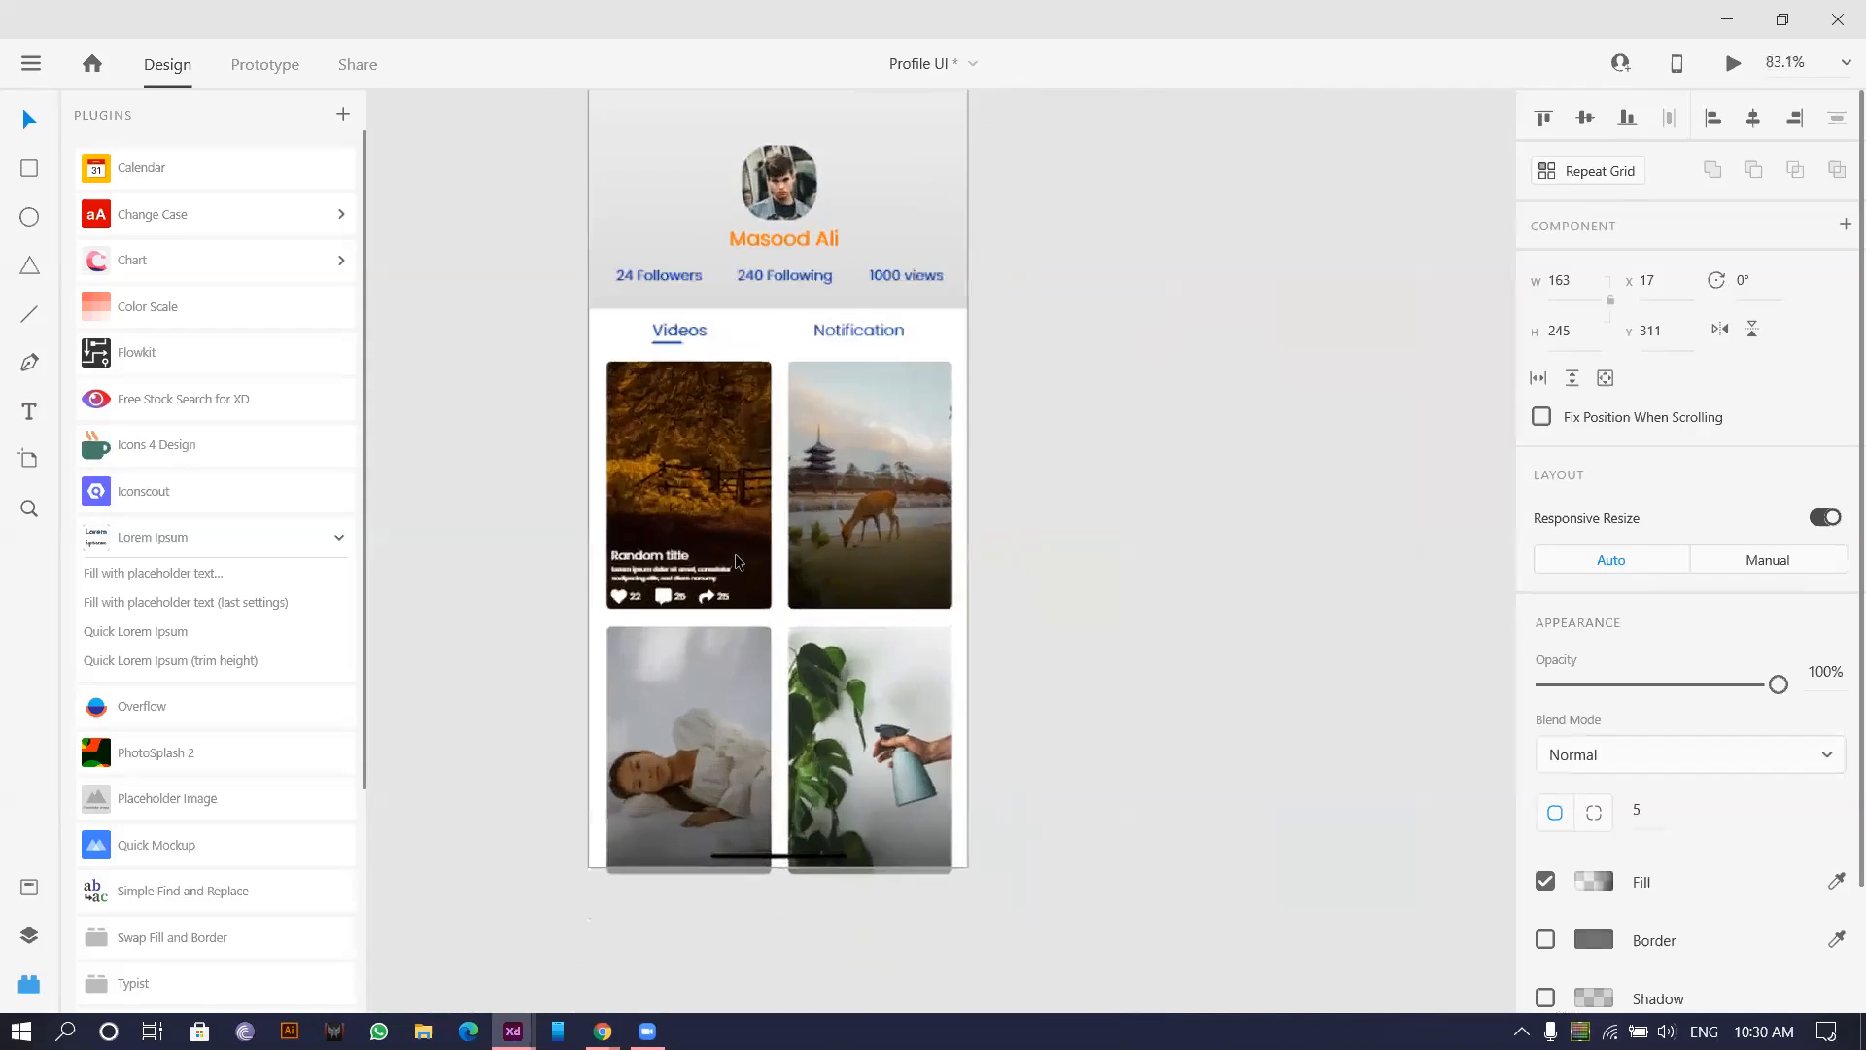
pyautogui.scroll(6, 734, 552)
pyautogui.click(490, 556)
pyautogui.press('super+space')
pyautogui.scroll(-3, 504, 639)
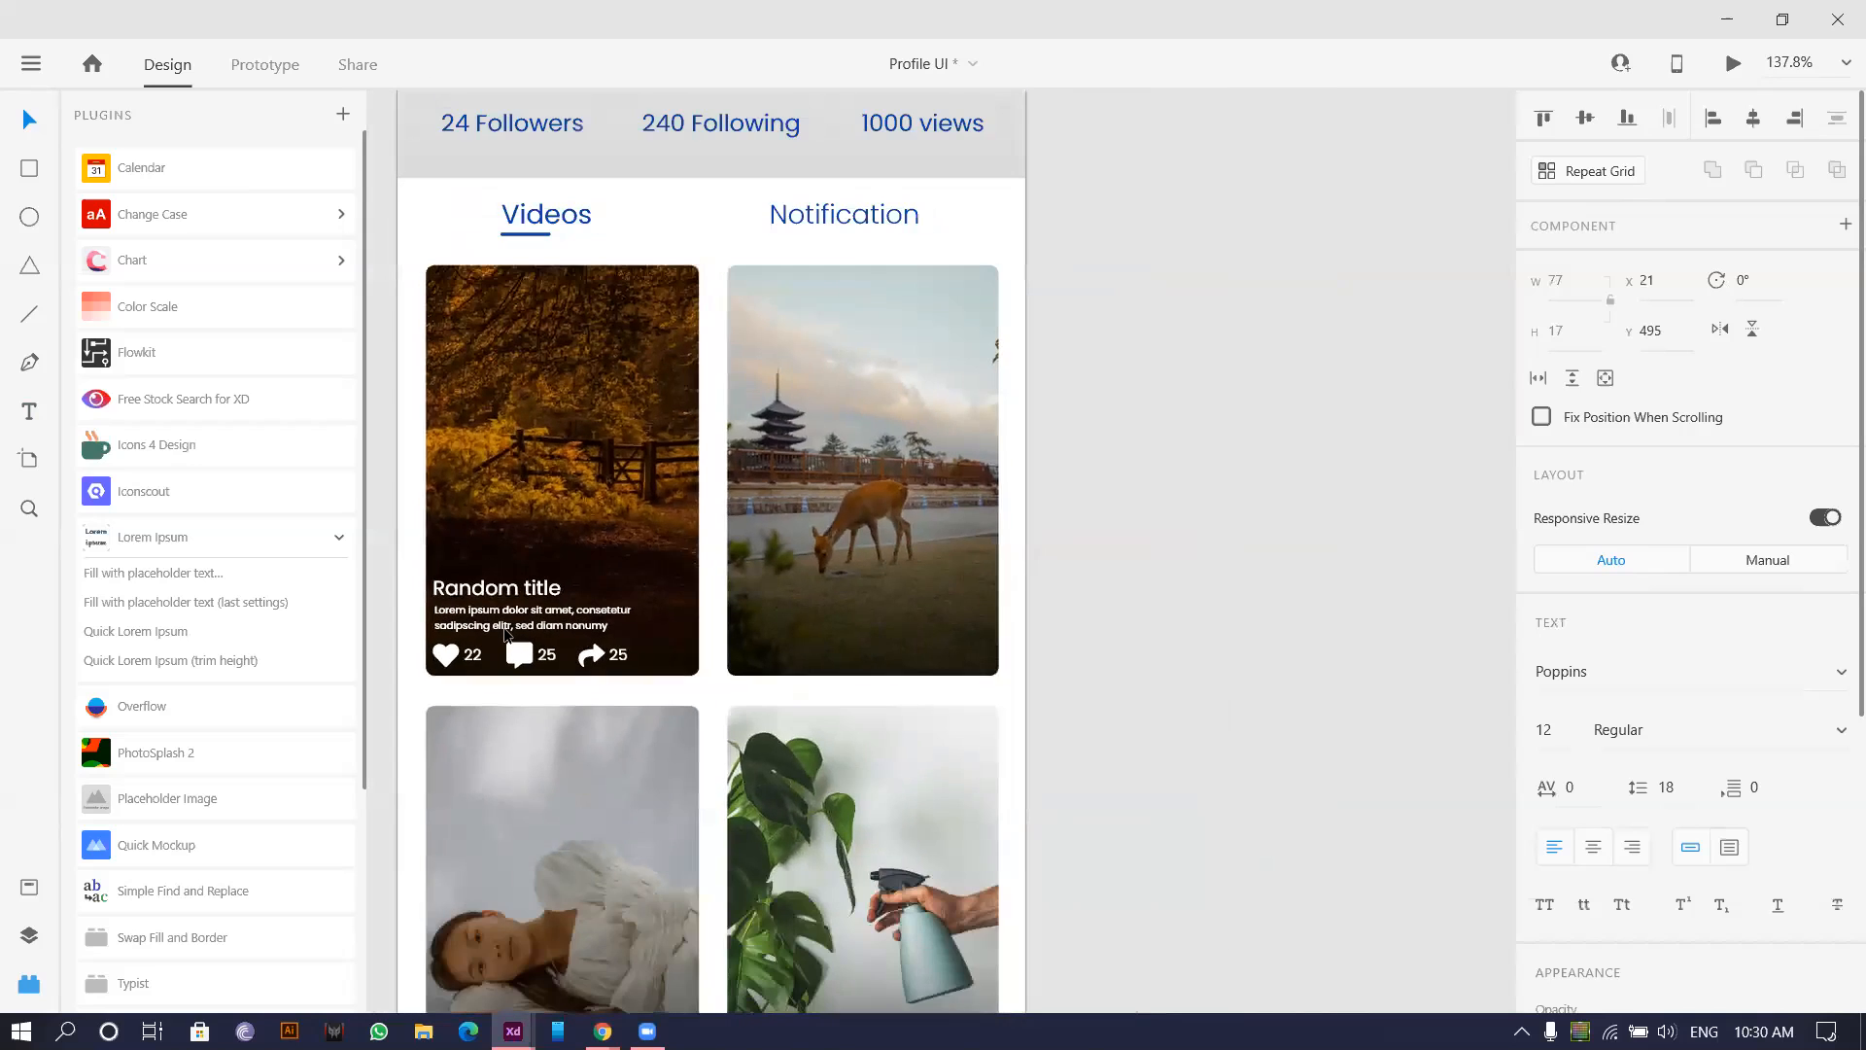
pyautogui.keyDown('shift'); pyautogui.click(466, 624); pyautogui.keyUp('shift')
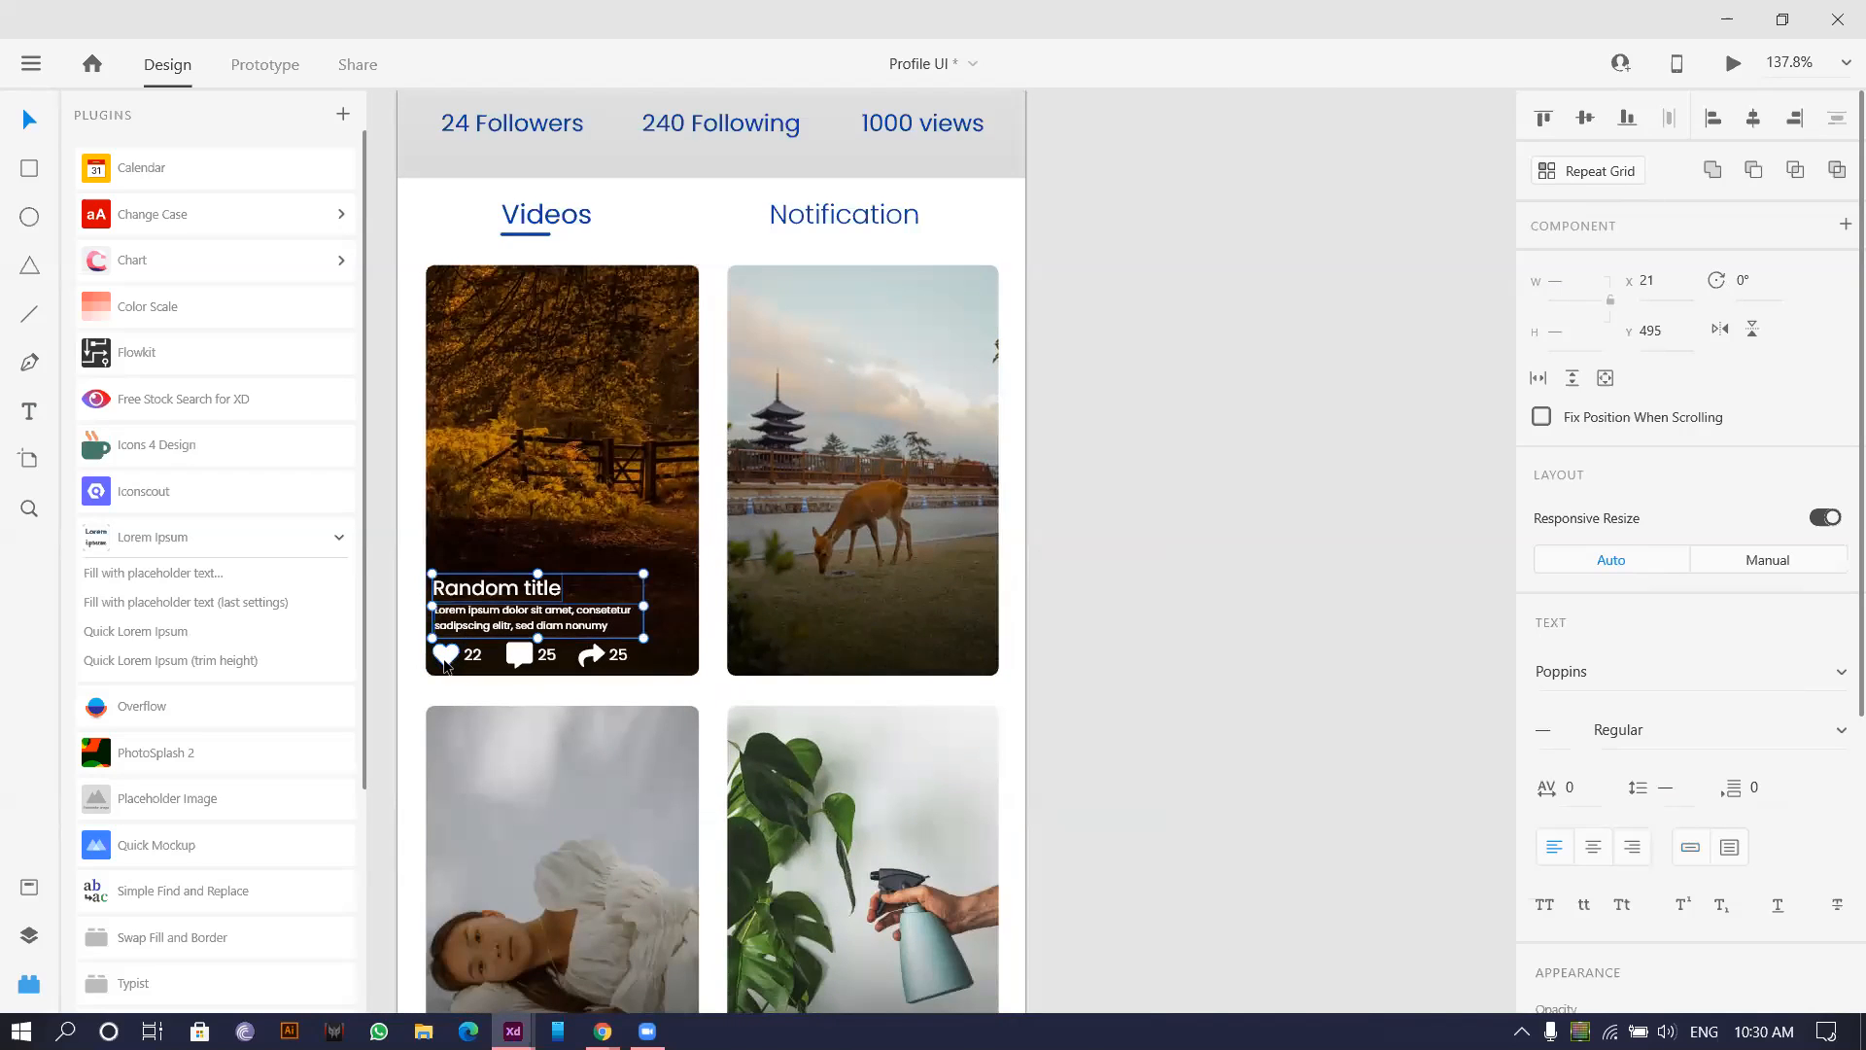
pyautogui.moveTo(543, 464); pyautogui.dragTo(750, 456)
pyautogui.moveTo(496, 577); pyautogui.dragTo(918, 679)
pyautogui.moveTo(485, 451); pyautogui.dragTo(666, 478)
pyautogui.scroll(-1, 727, 530)
pyautogui.press('alt')
pyautogui.moveTo(622, 614); pyautogui.dragTo(851, 614)
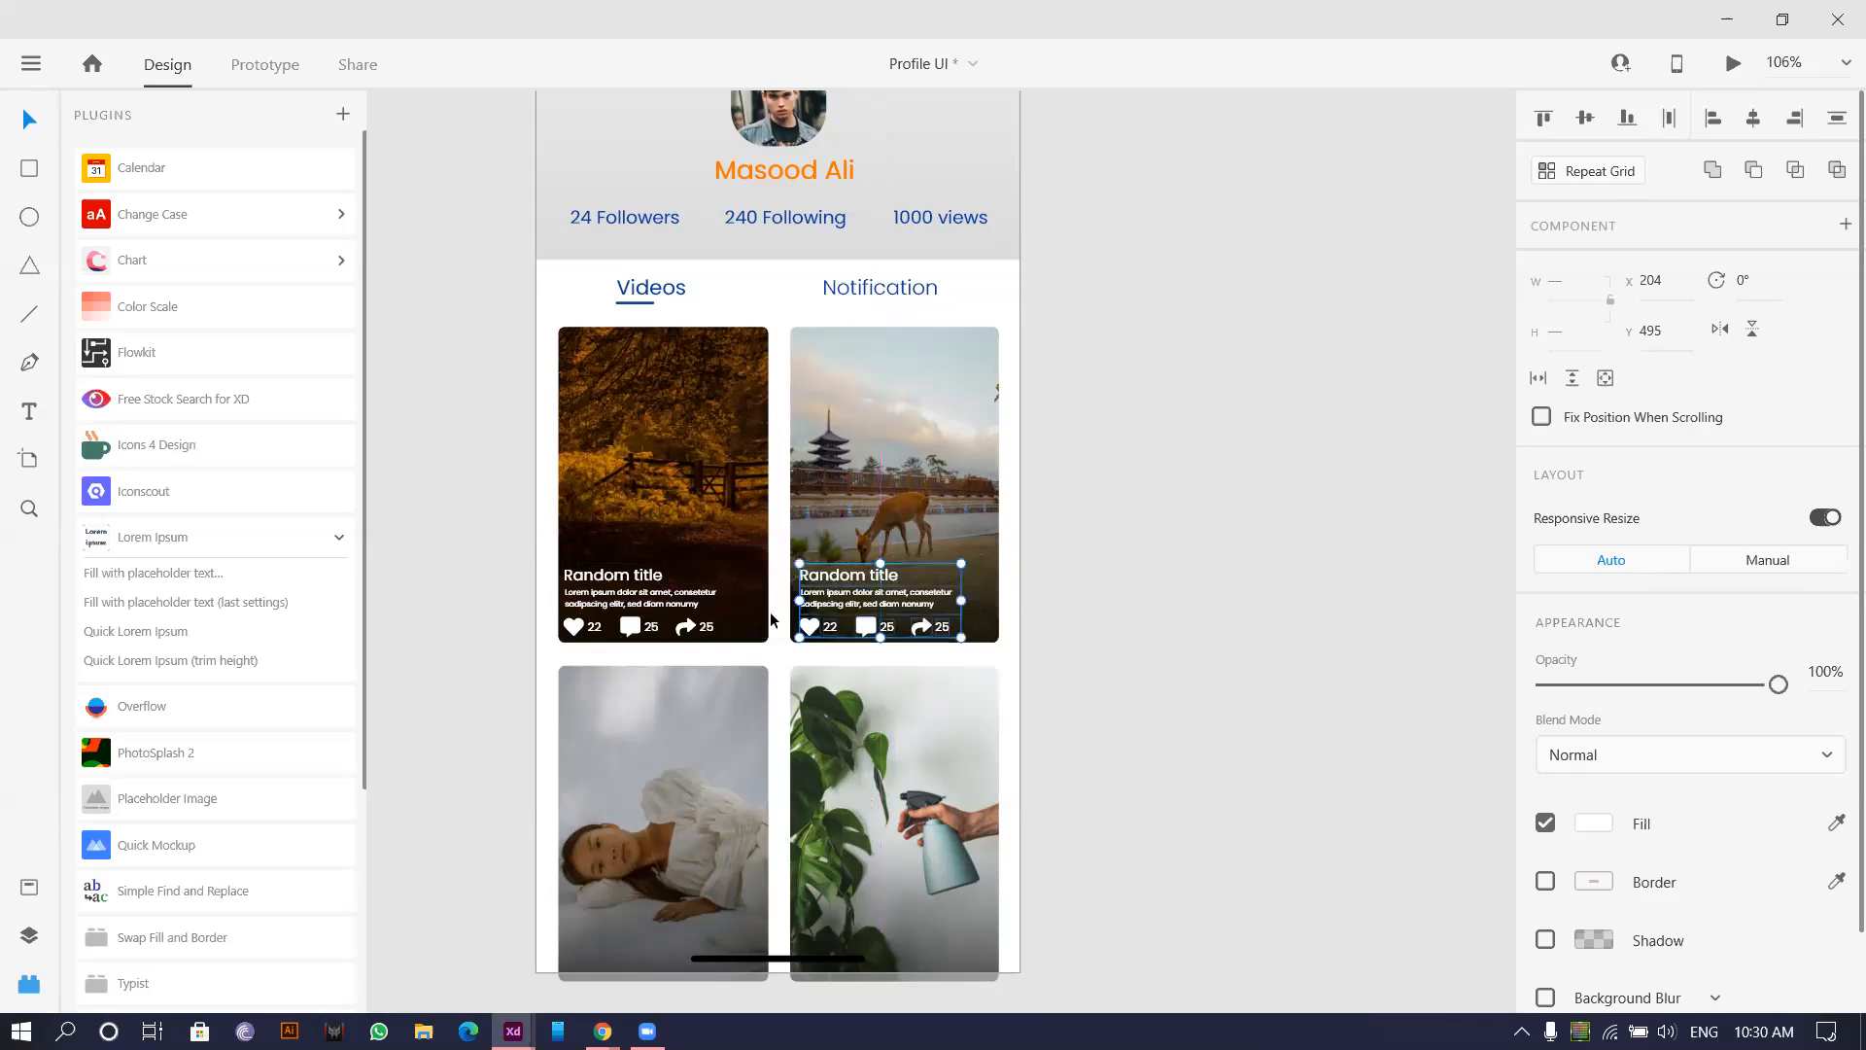
# Duplicate both top cards' captions down onto the two lower image cards.
pyautogui.moveTo(472, 551); pyautogui.dragTo(1055, 656)
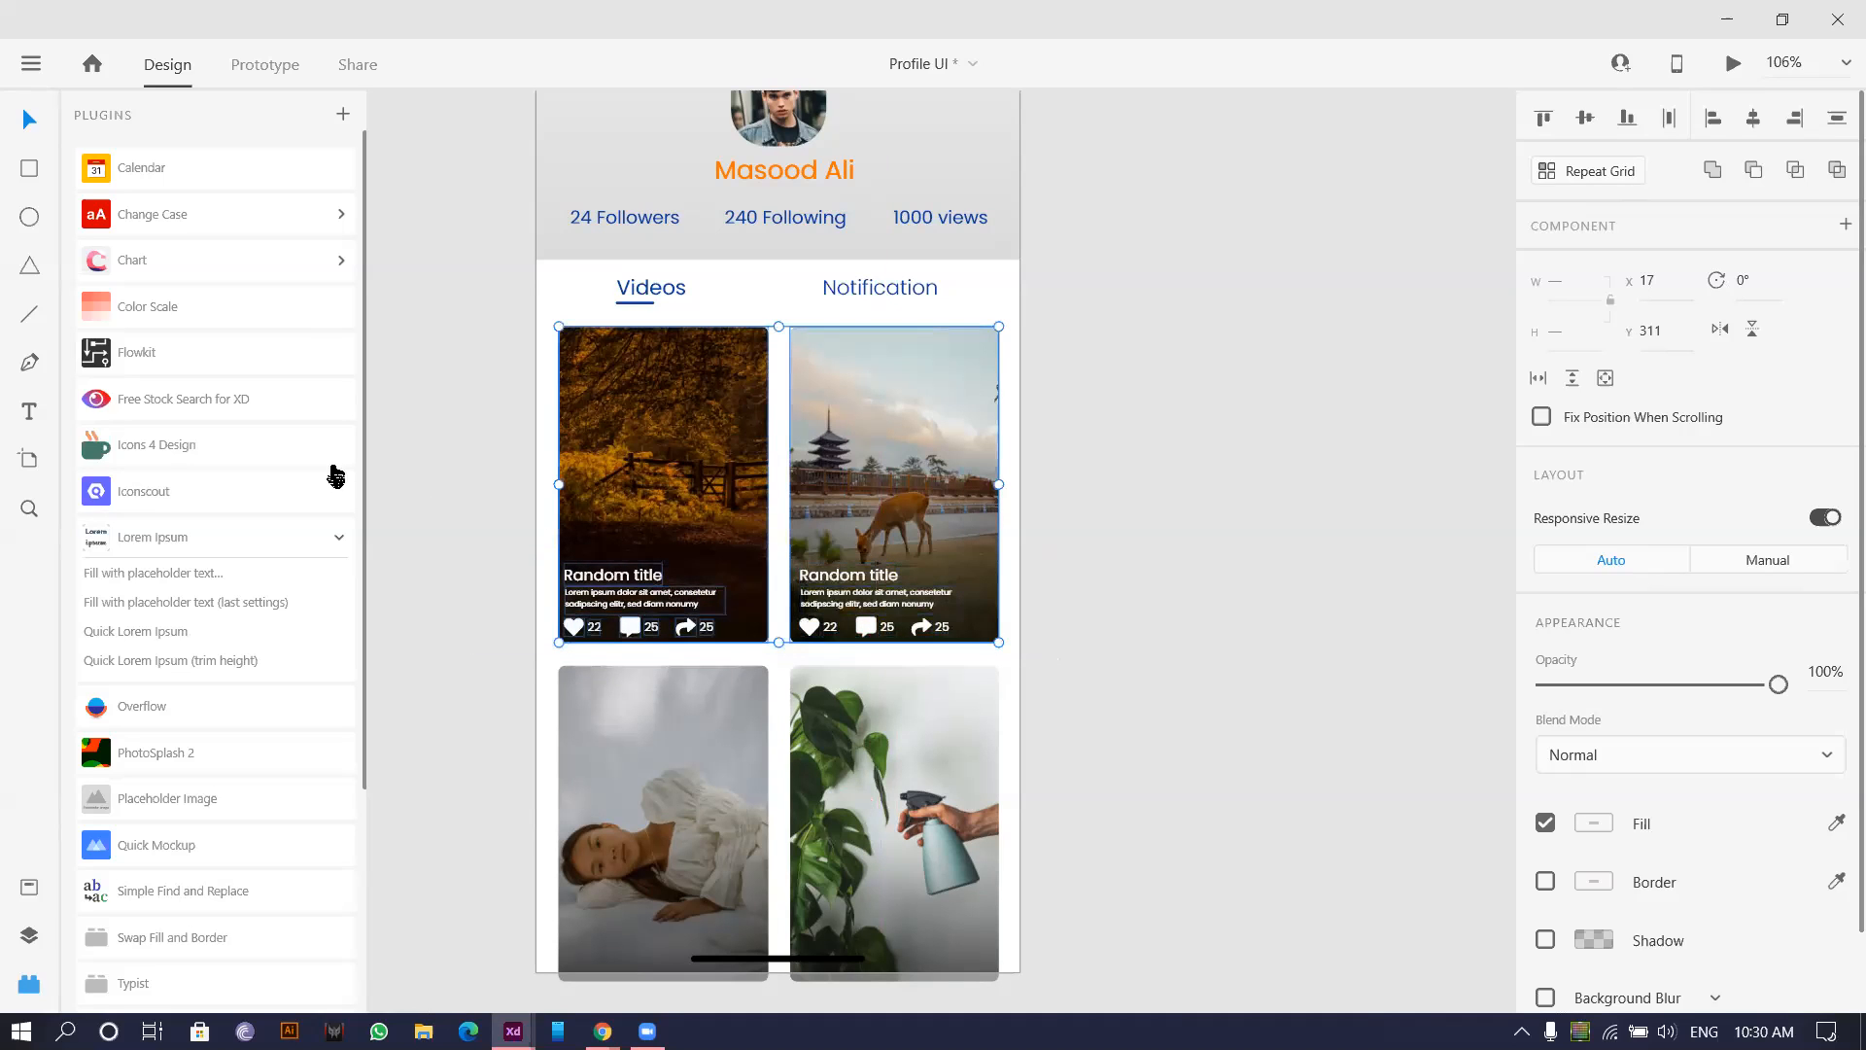
pyautogui.moveTo(506, 444); pyautogui.dragTo(1091, 464)
pyautogui.scroll(5, 525, 658)
pyautogui.moveTo(773, 605); pyautogui.dragTo(675, 603)
pyautogui.scroll(-2, 578, 510)
pyautogui.moveTo(373, 429); pyautogui.dragTo(1337, 627)
pyautogui.keyDown('shift'); pyautogui.click(674, 323); pyautogui.keyUp('shift')
pyautogui.moveTo(601, 557); pyautogui.dragTo(600, 714)
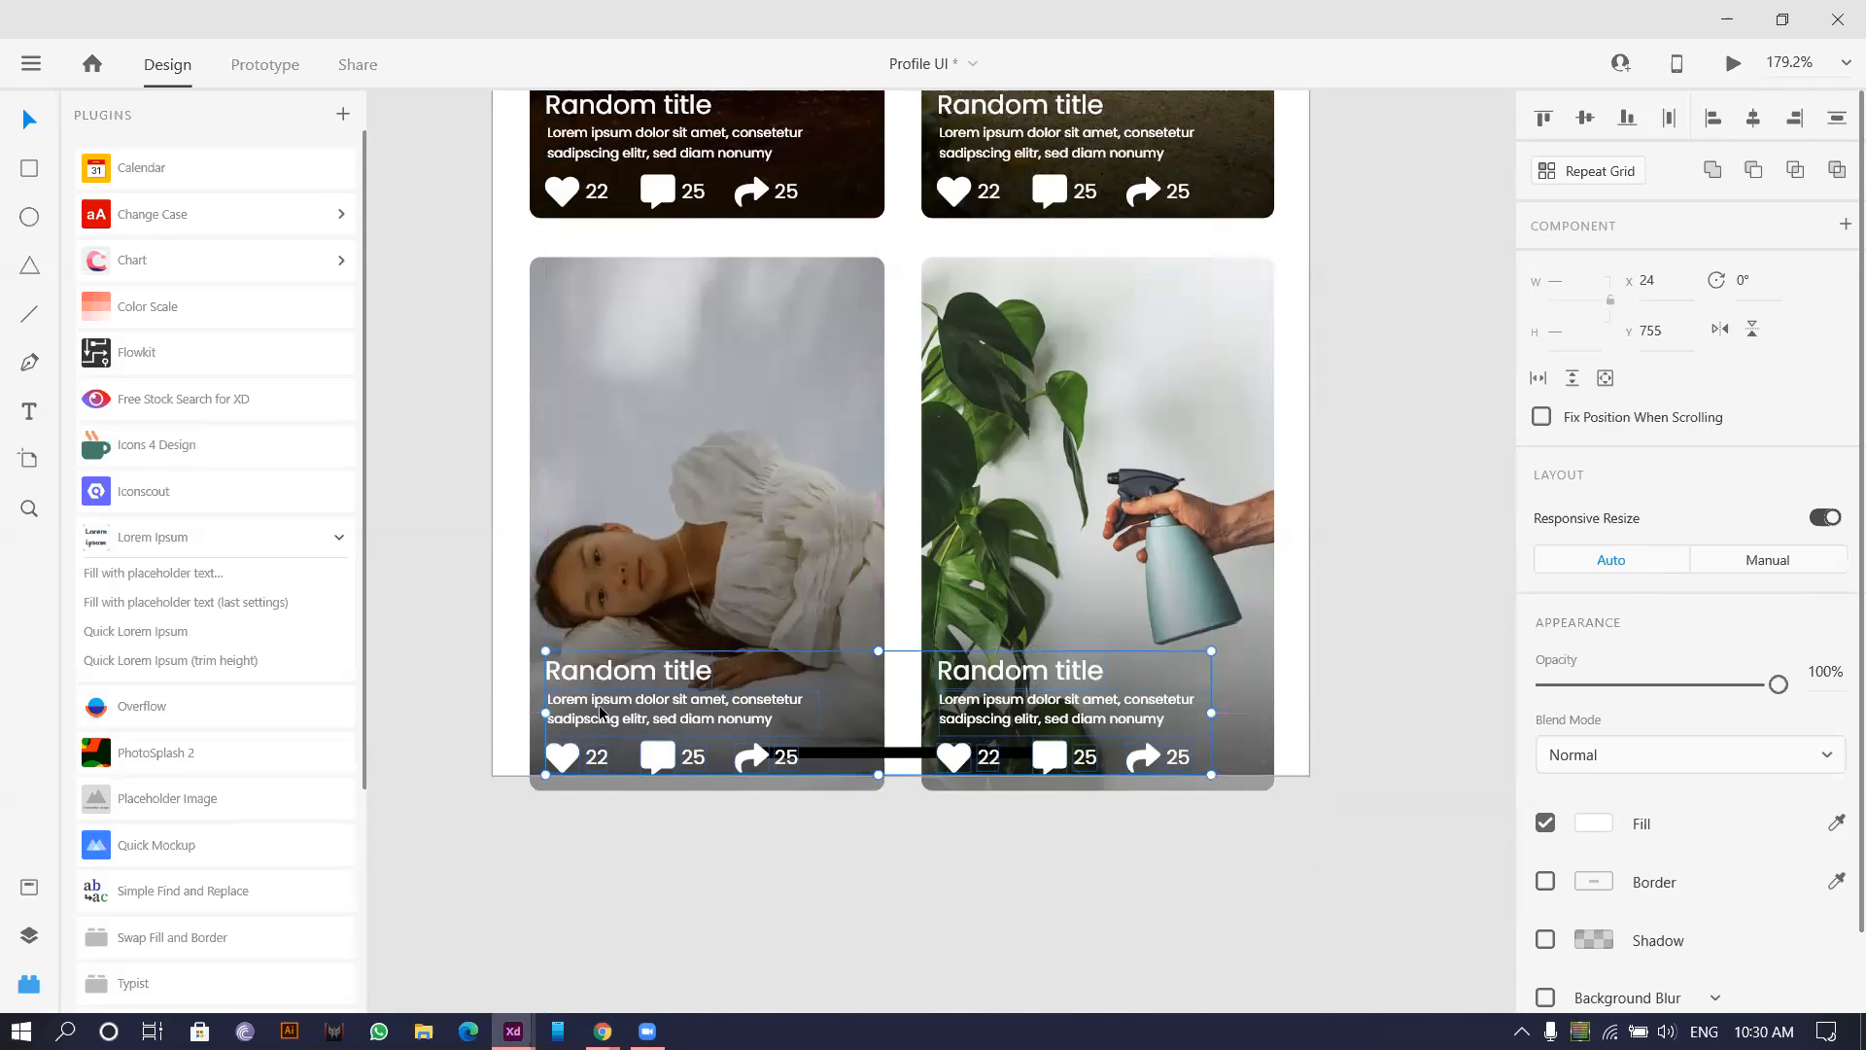
pyautogui.scroll(-1, 661, 687)
pyautogui.click(912, 726)
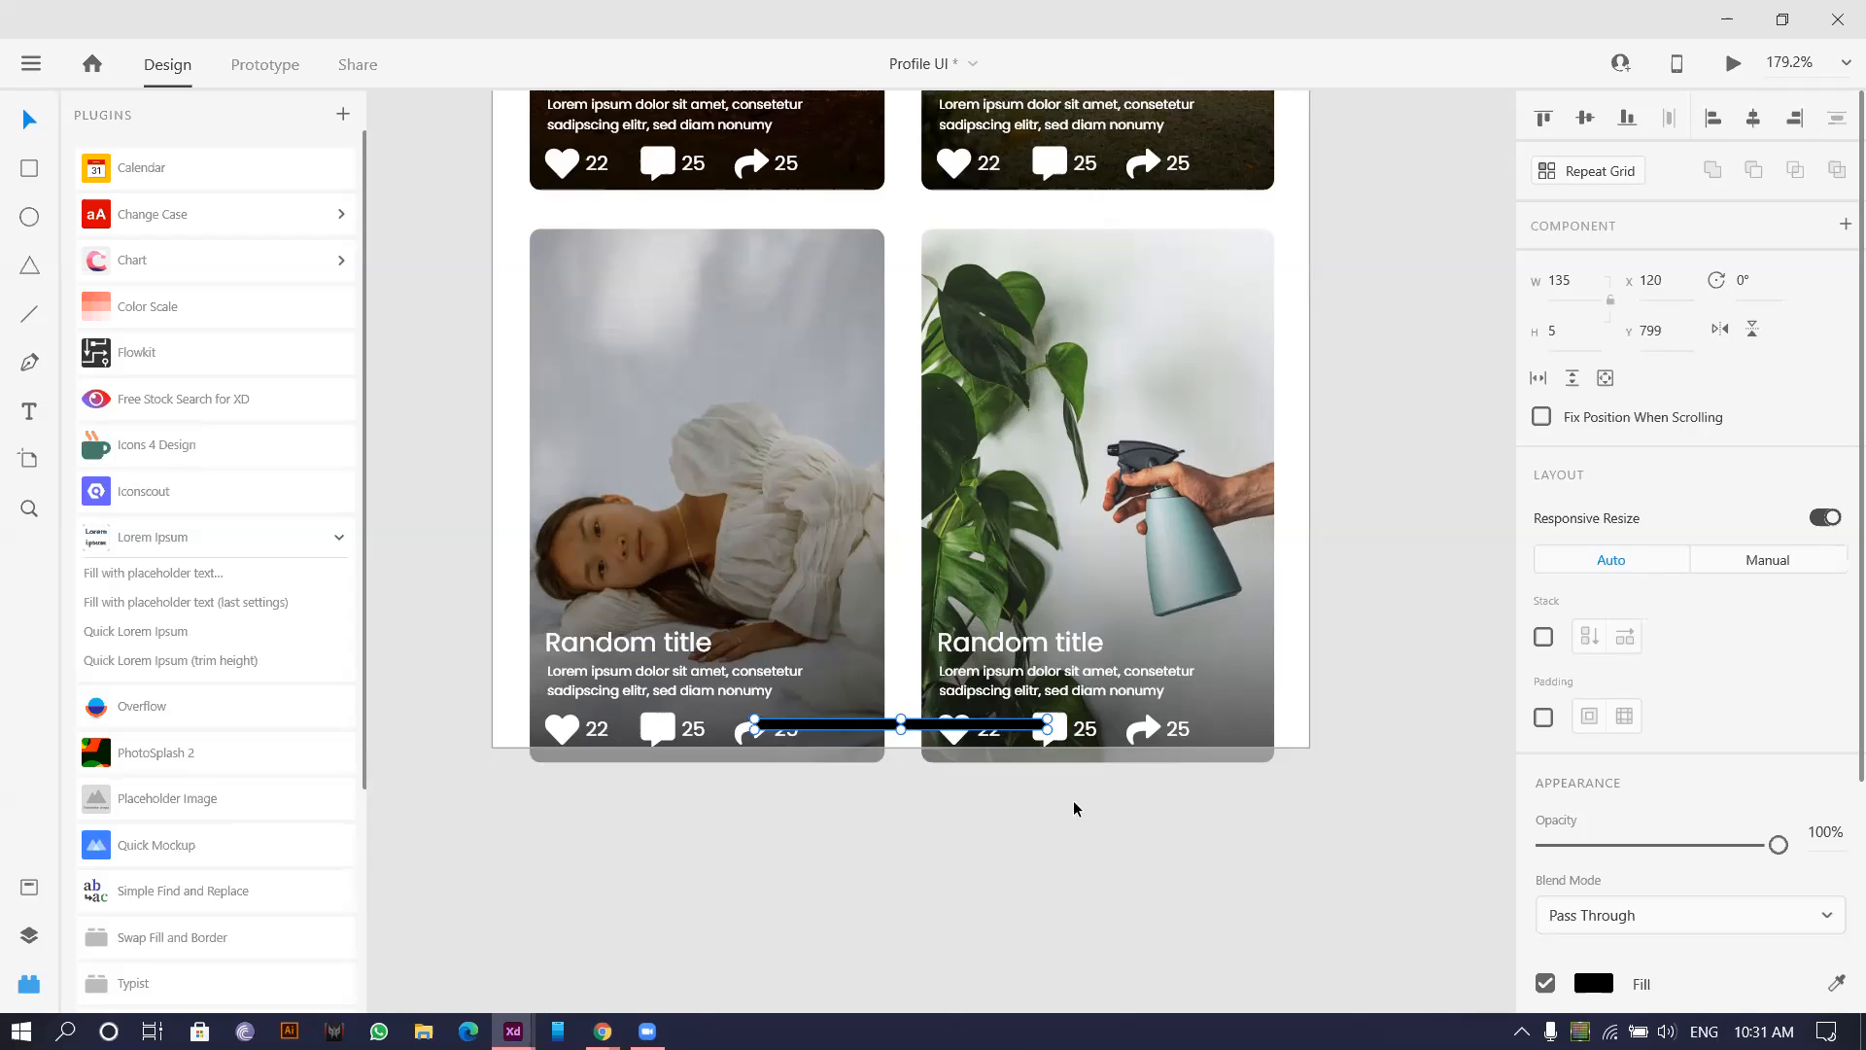
# Duplicate the profile screen as a second artboard placed beside the original.
pyautogui.click(1108, 837)
pyautogui.scroll(-4, 1108, 836)
pyautogui.scroll(3, 1063, 587)
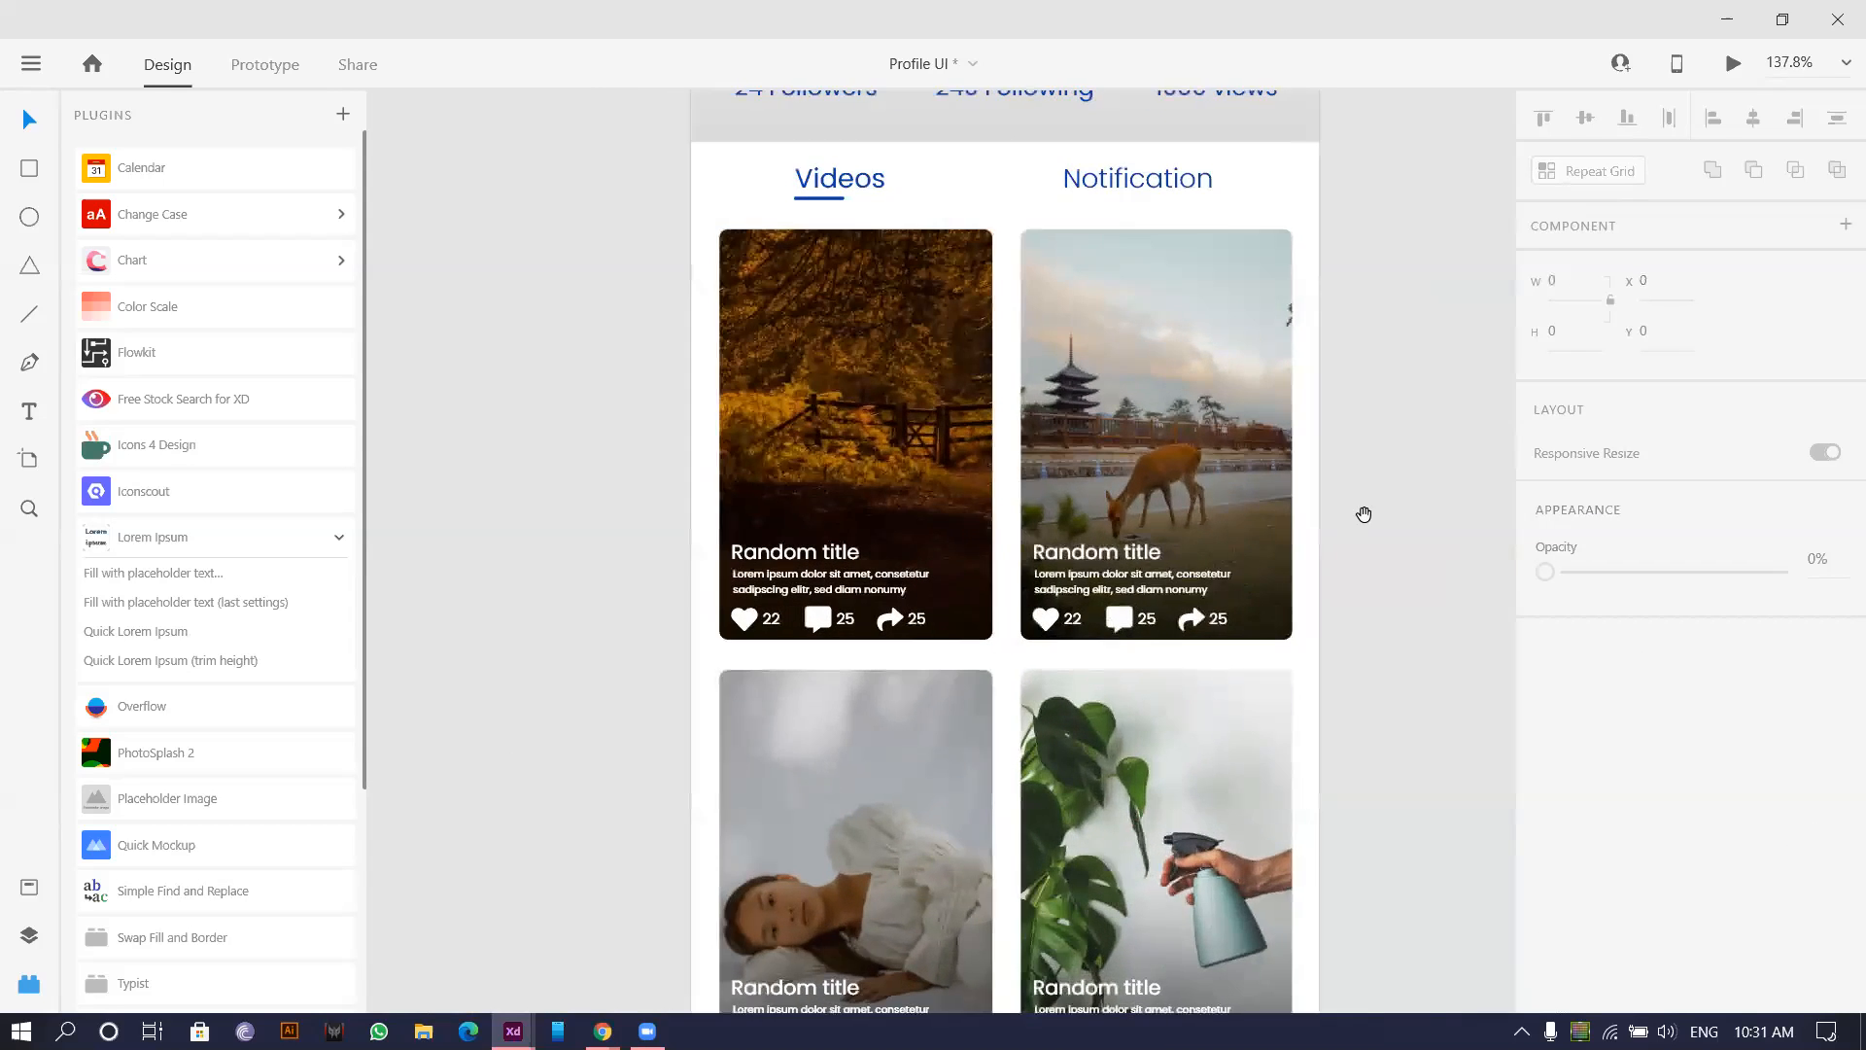
pyautogui.scroll(-4, 1139, 597)
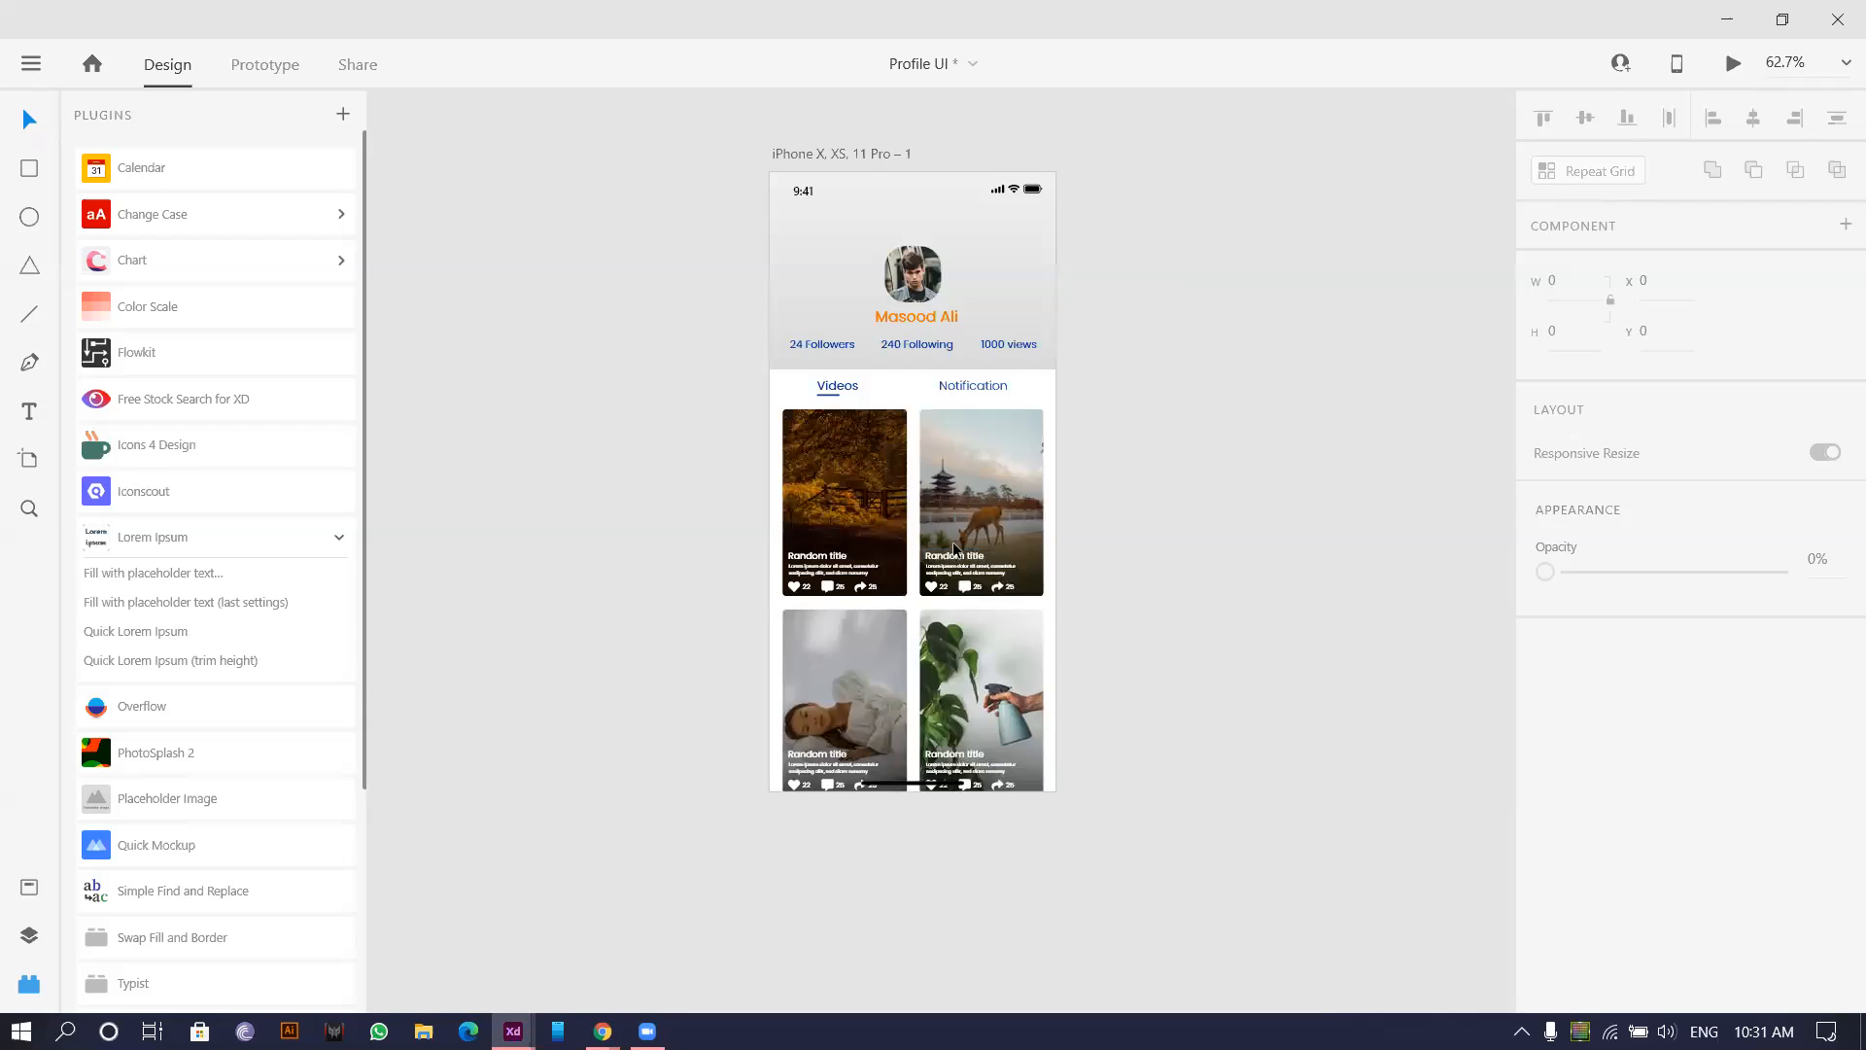
pyautogui.scroll(3, 953, 549)
pyautogui.scroll(1, 947, 474)
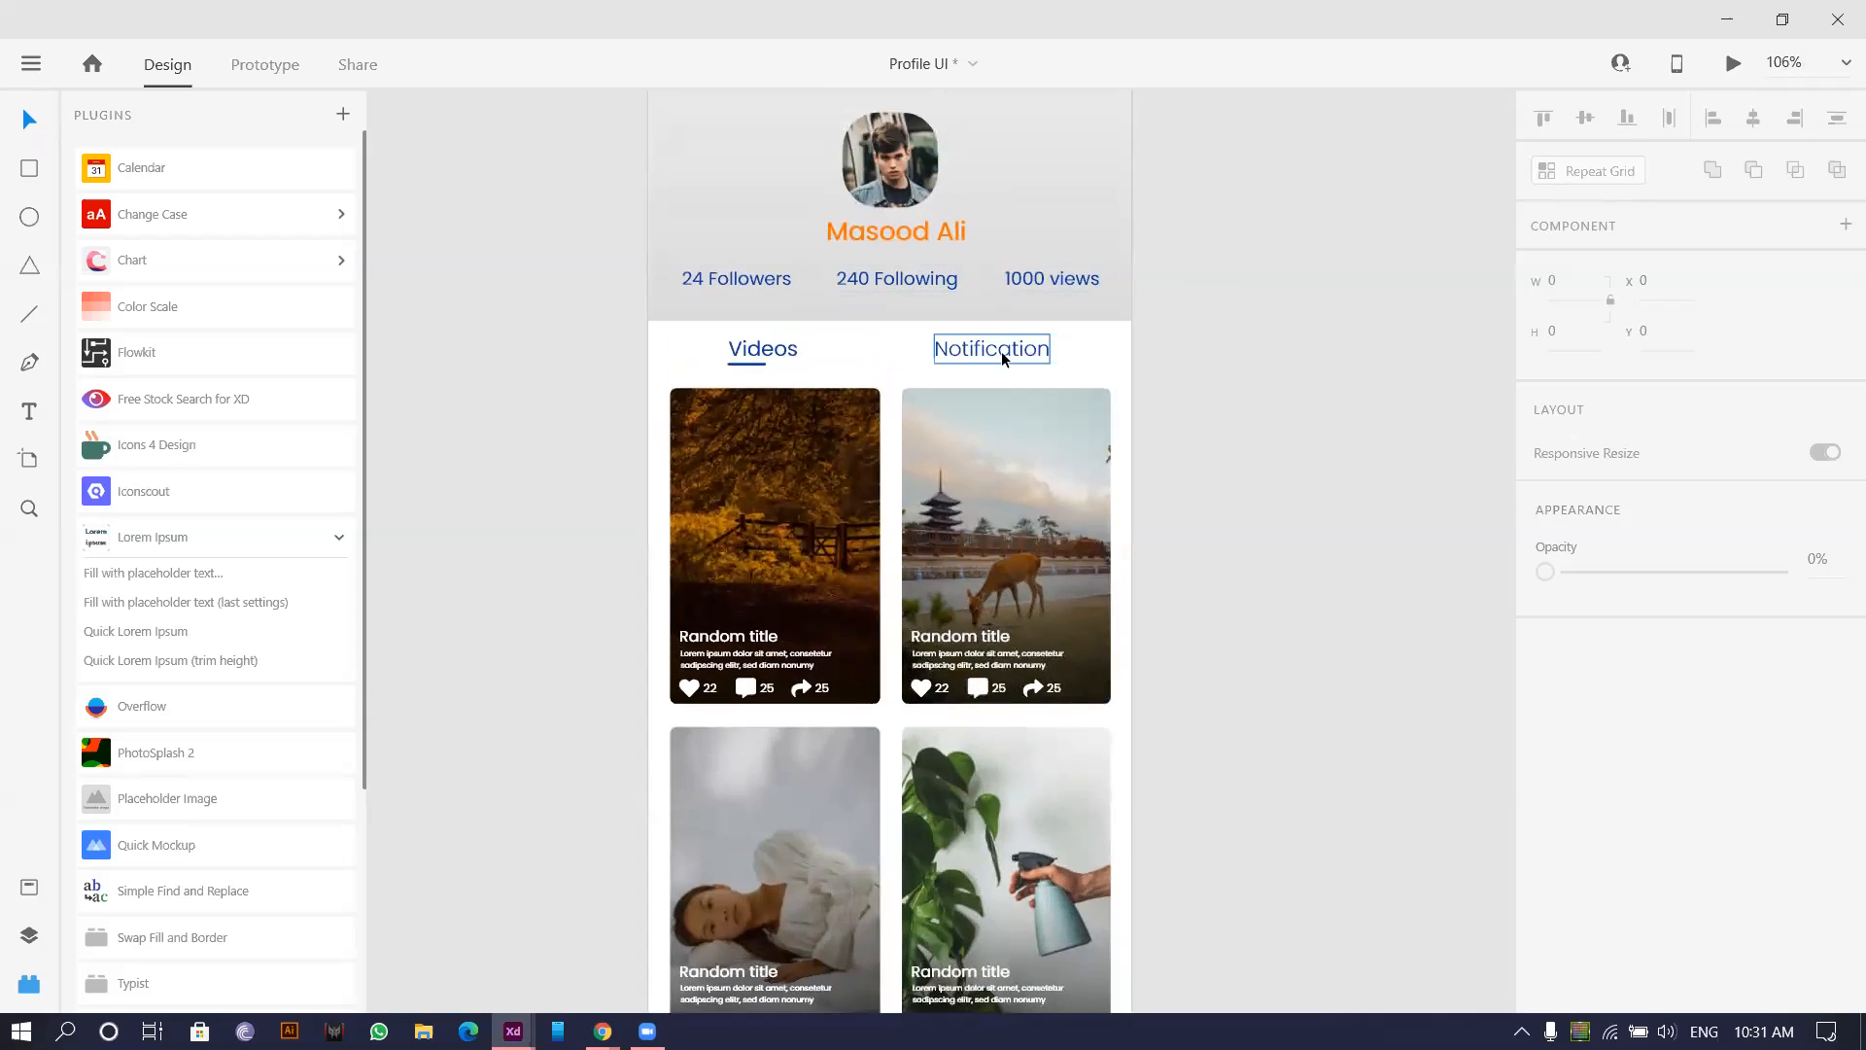
pyautogui.scroll(-2, 1239, 353)
pyautogui.moveTo(1254, 350); pyautogui.dragTo(1027, 472)
pyautogui.moveTo(707, 241); pyautogui.dragTo(1108, 265)
pyautogui.moveTo(1235, 231); pyautogui.dragTo(972, 260)
pyautogui.scroll(3, 976, 389)
pyautogui.moveTo(844, 521); pyautogui.dragTo(732, 463)
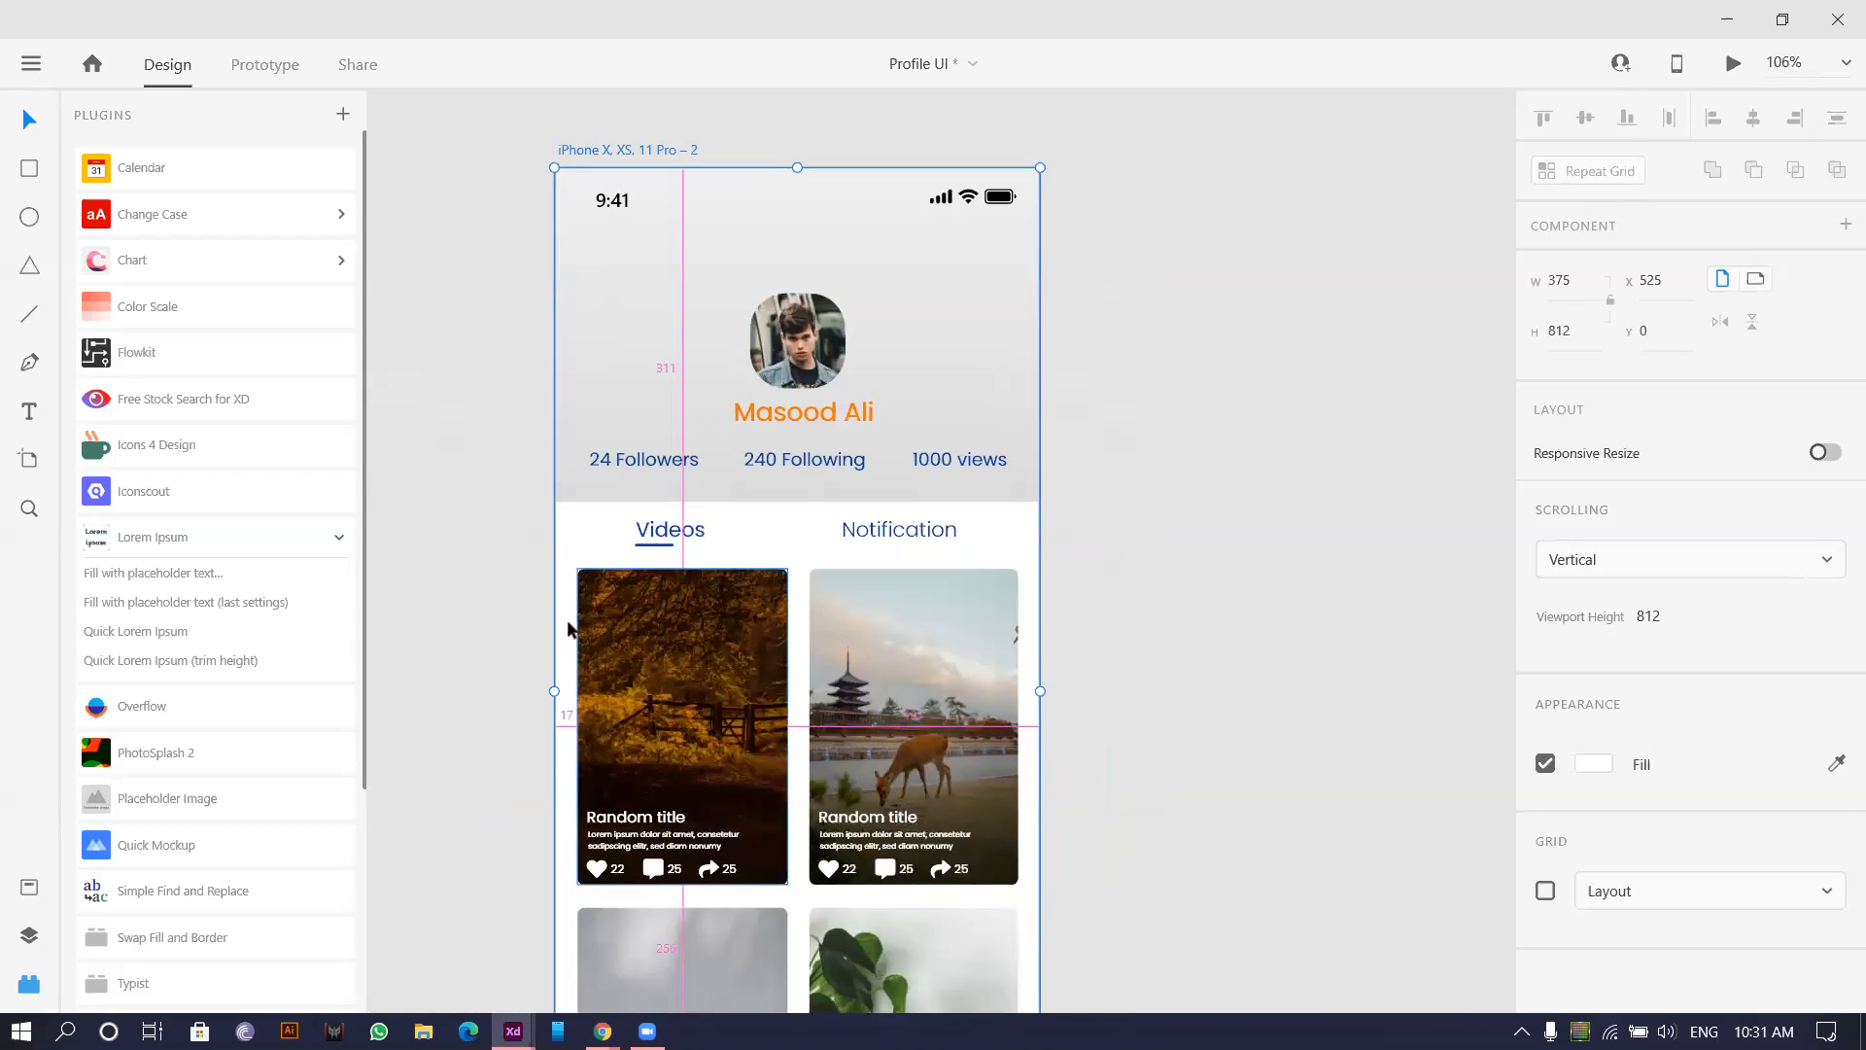
# Delete all the image cards below the tabs on the second artboard.
pyautogui.click(449, 579)
pyautogui.scroll(-4, 449, 580)
pyautogui.moveTo(449, 579); pyautogui.dragTo(876, 774)
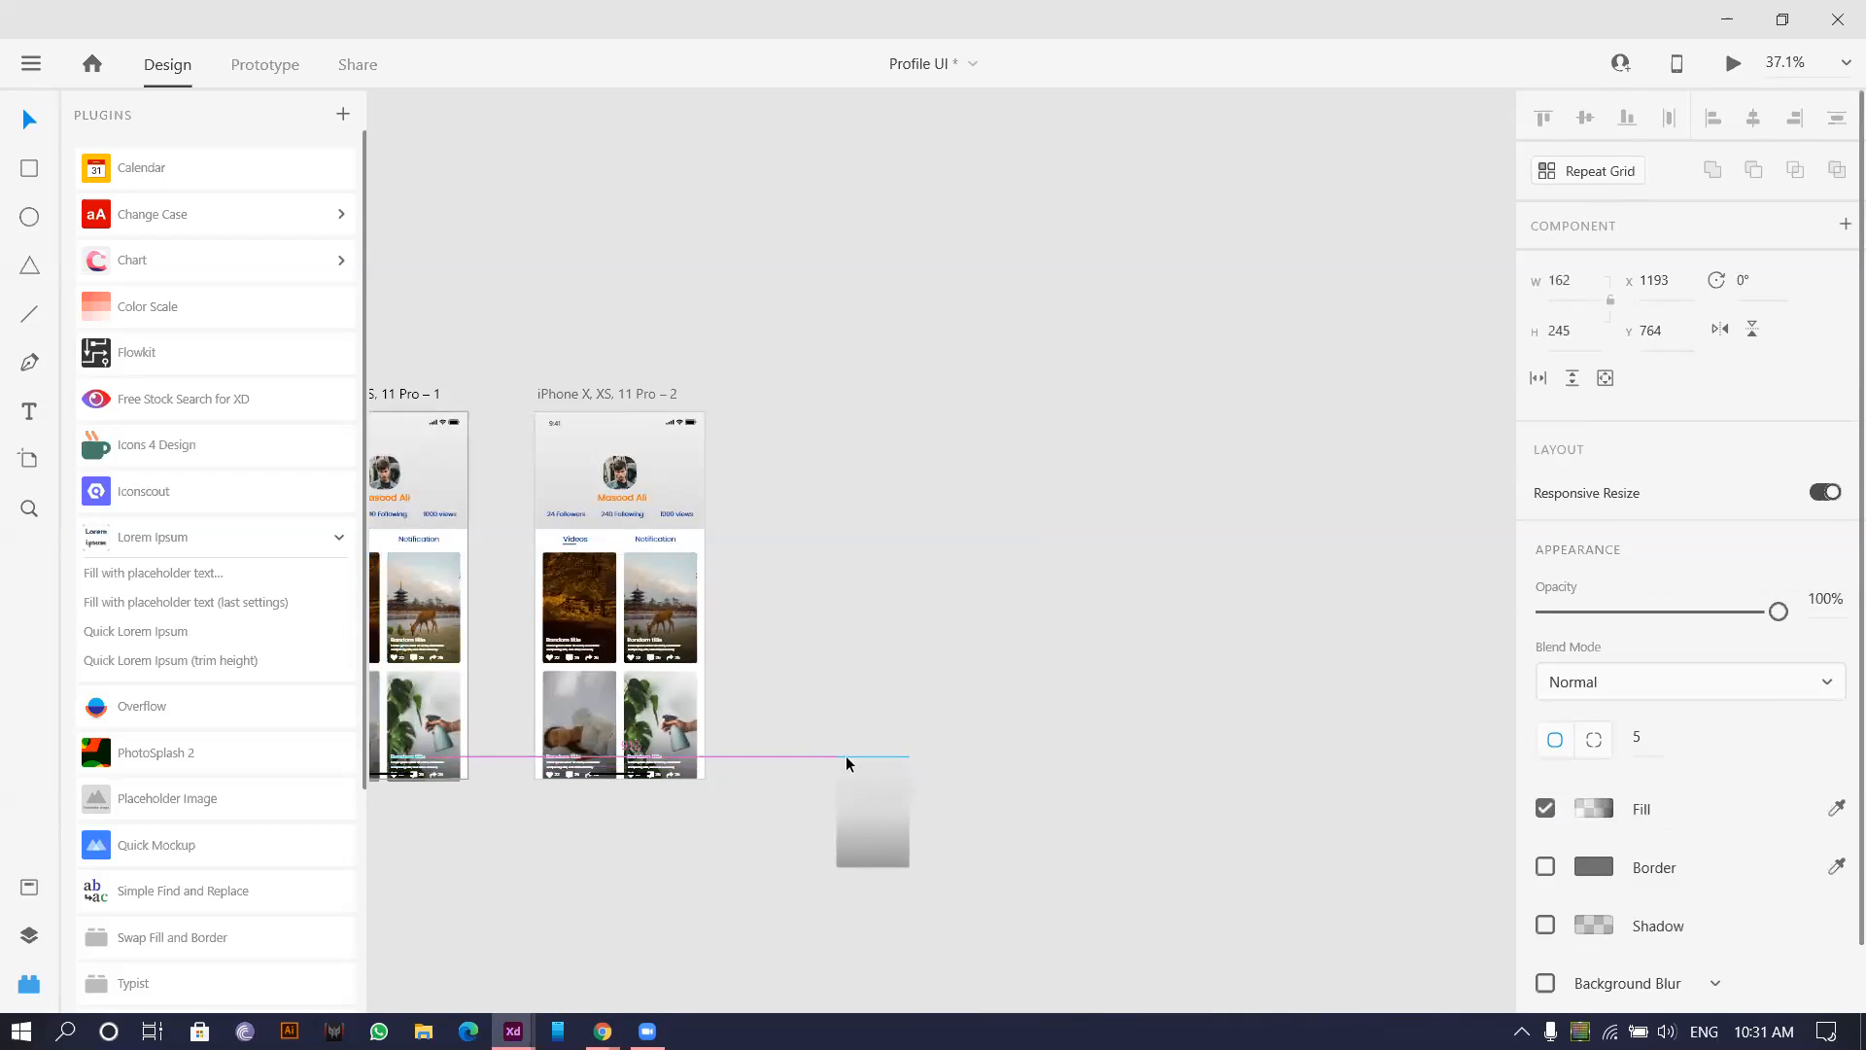
pyautogui.hotkey('ctrl', 'z')
pyautogui.click(509, 561)
pyautogui.moveTo(755, 669); pyautogui.dragTo(807, 760)
pyautogui.press('Delete')
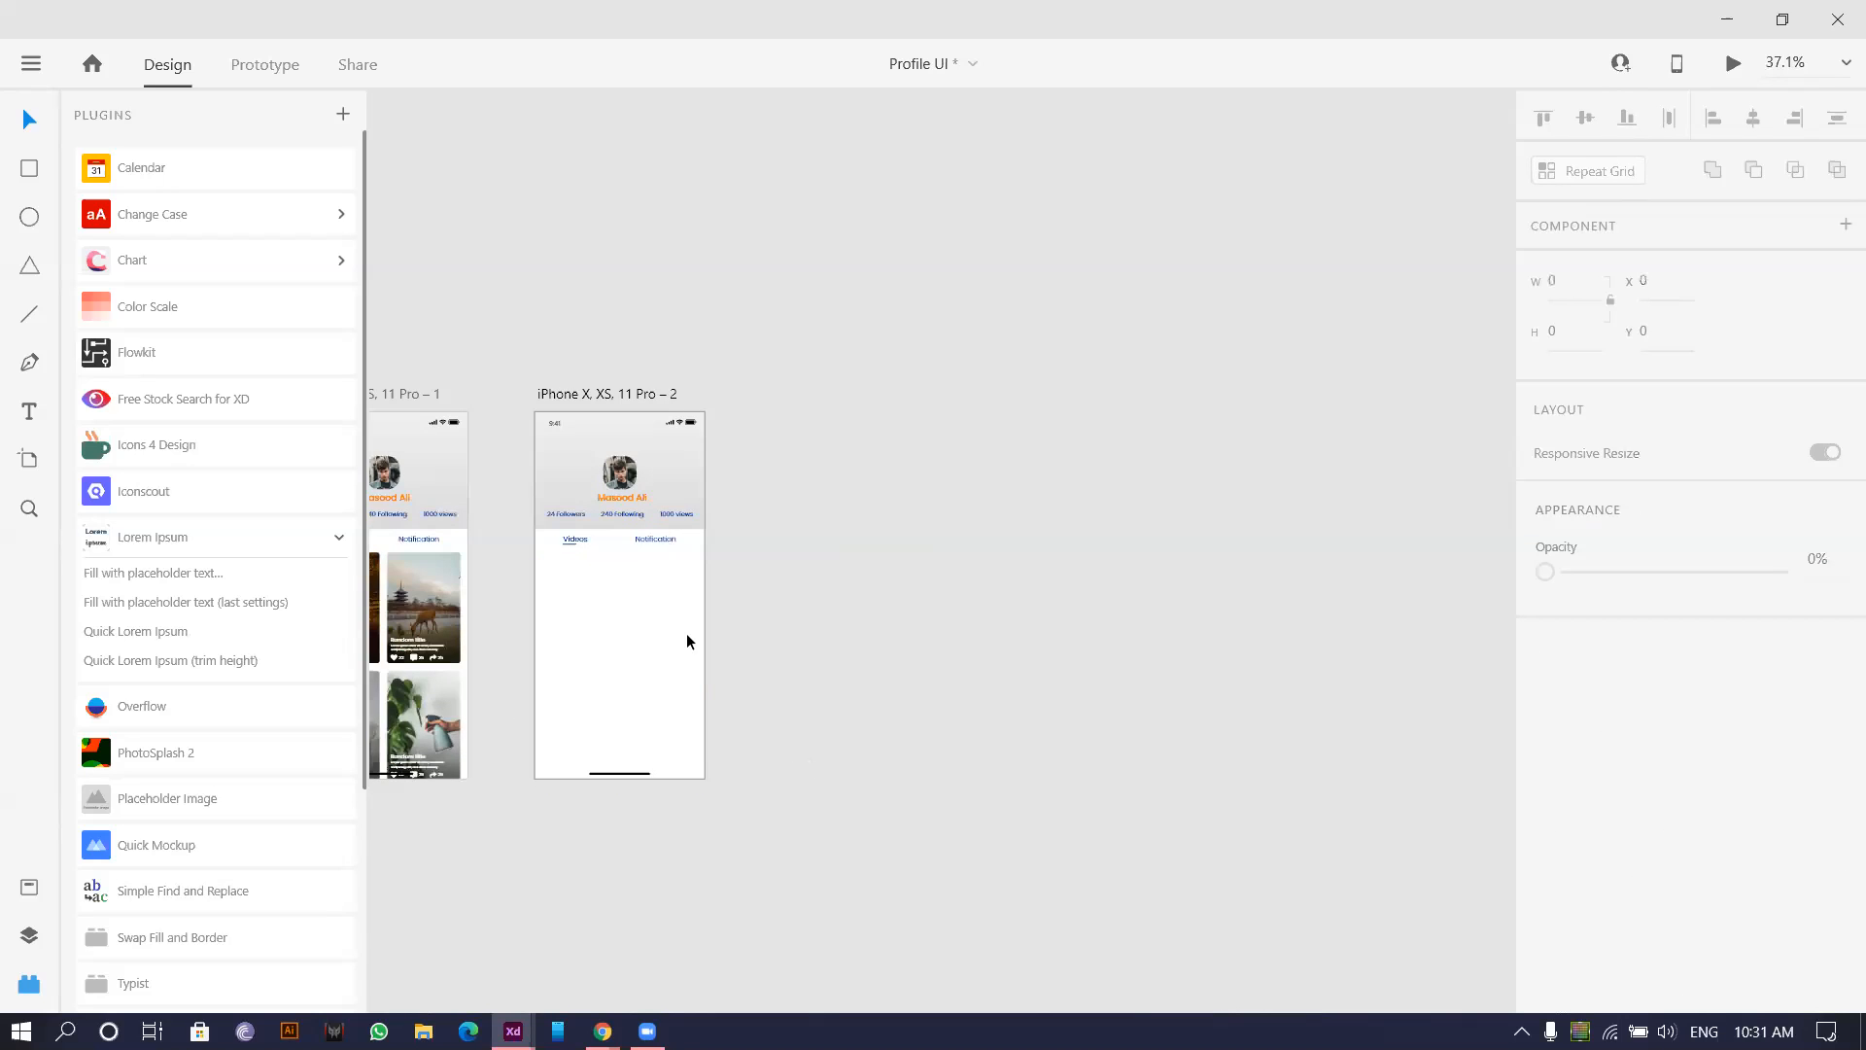
pyautogui.keyDown('ctrl'); pyautogui.scroll(6, 686, 633); pyautogui.keyUp('ctrl')
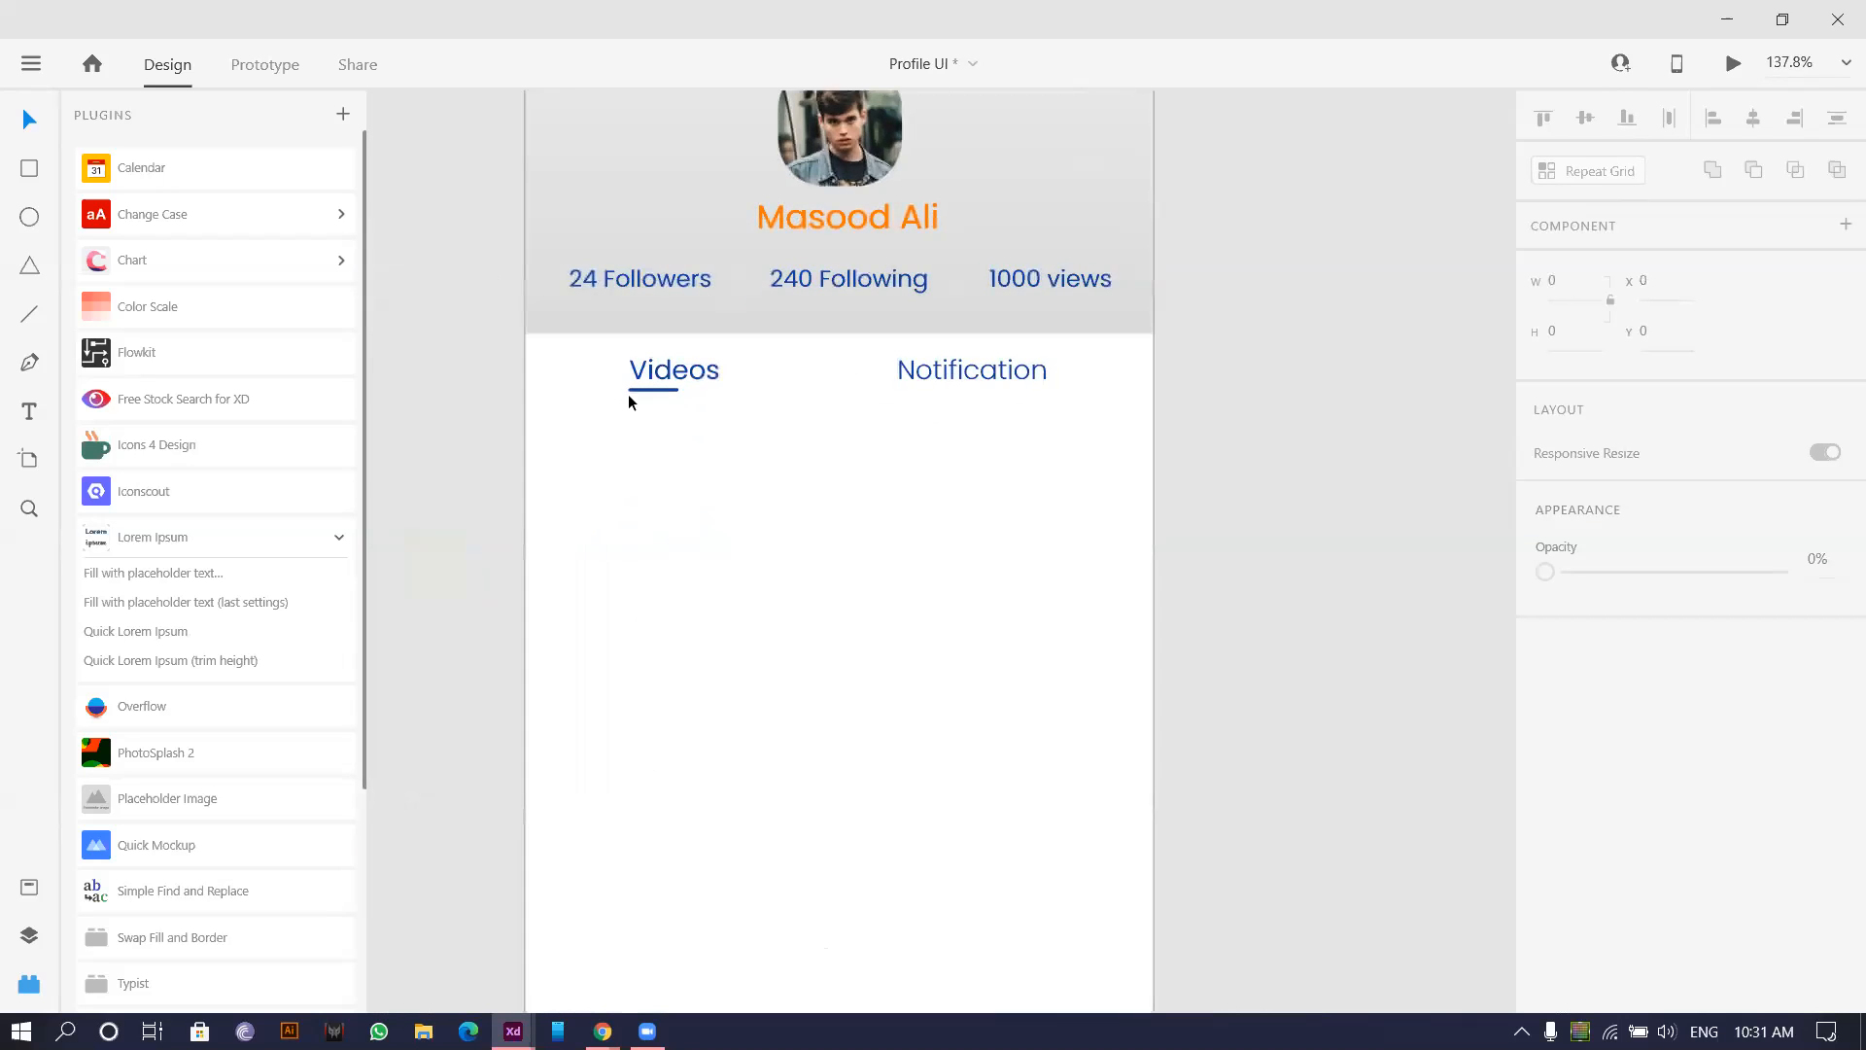
# Move the blue underline beneath Notification, keeping Notification at Regular weight.
pyautogui.moveTo(647, 390); pyautogui.dragTo(952, 400)
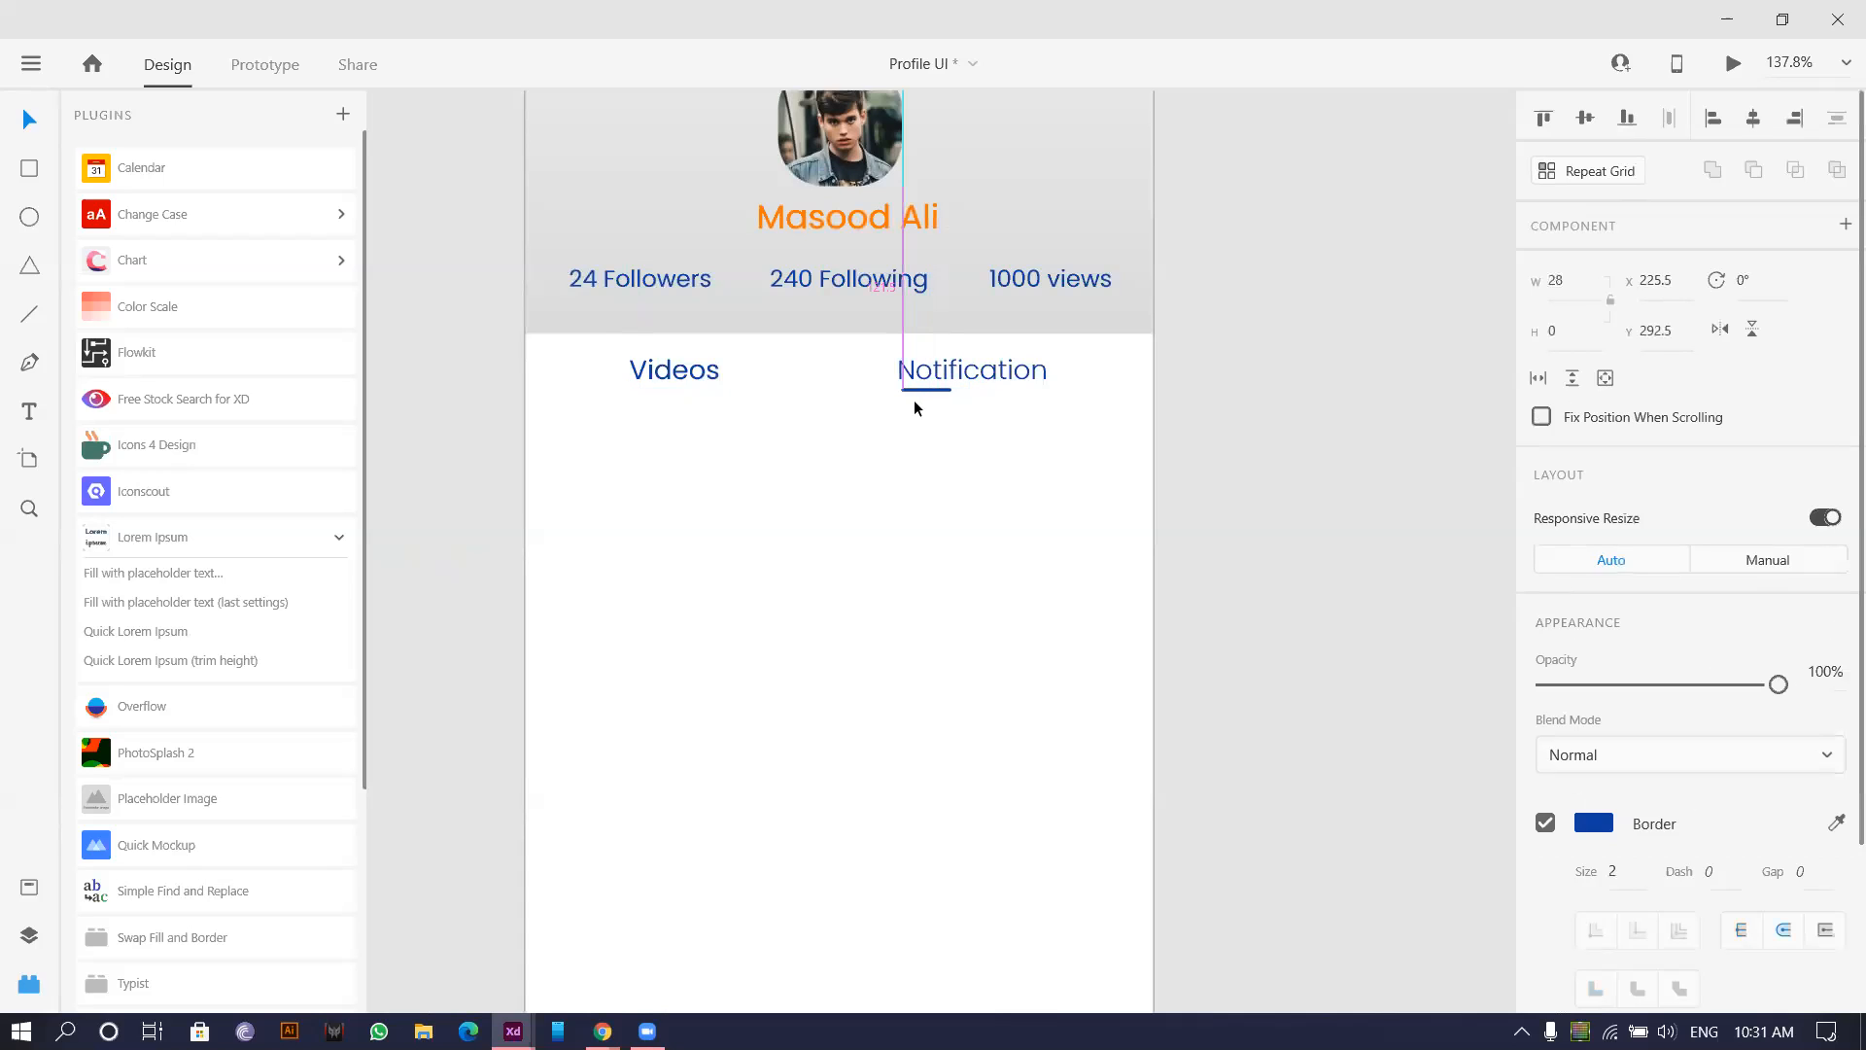
pyautogui.click(947, 377)
pyautogui.click(1709, 742)
pyautogui.press('Down')
pyautogui.press('Down')
pyautogui.press('Down')
pyautogui.press('Down')
pyautogui.press('Up')
pyautogui.press('Up')
pyautogui.press('Up')
# Dim the Videos tab label to a light (ExtraLight) font weight.
pyautogui.click(713, 375)
pyautogui.click(1704, 745)
pyautogui.press('Up')
pyautogui.press('Up')
pyautogui.press('Down')
pyautogui.press('Down')
pyautogui.press('Down')
pyautogui.press('Down')
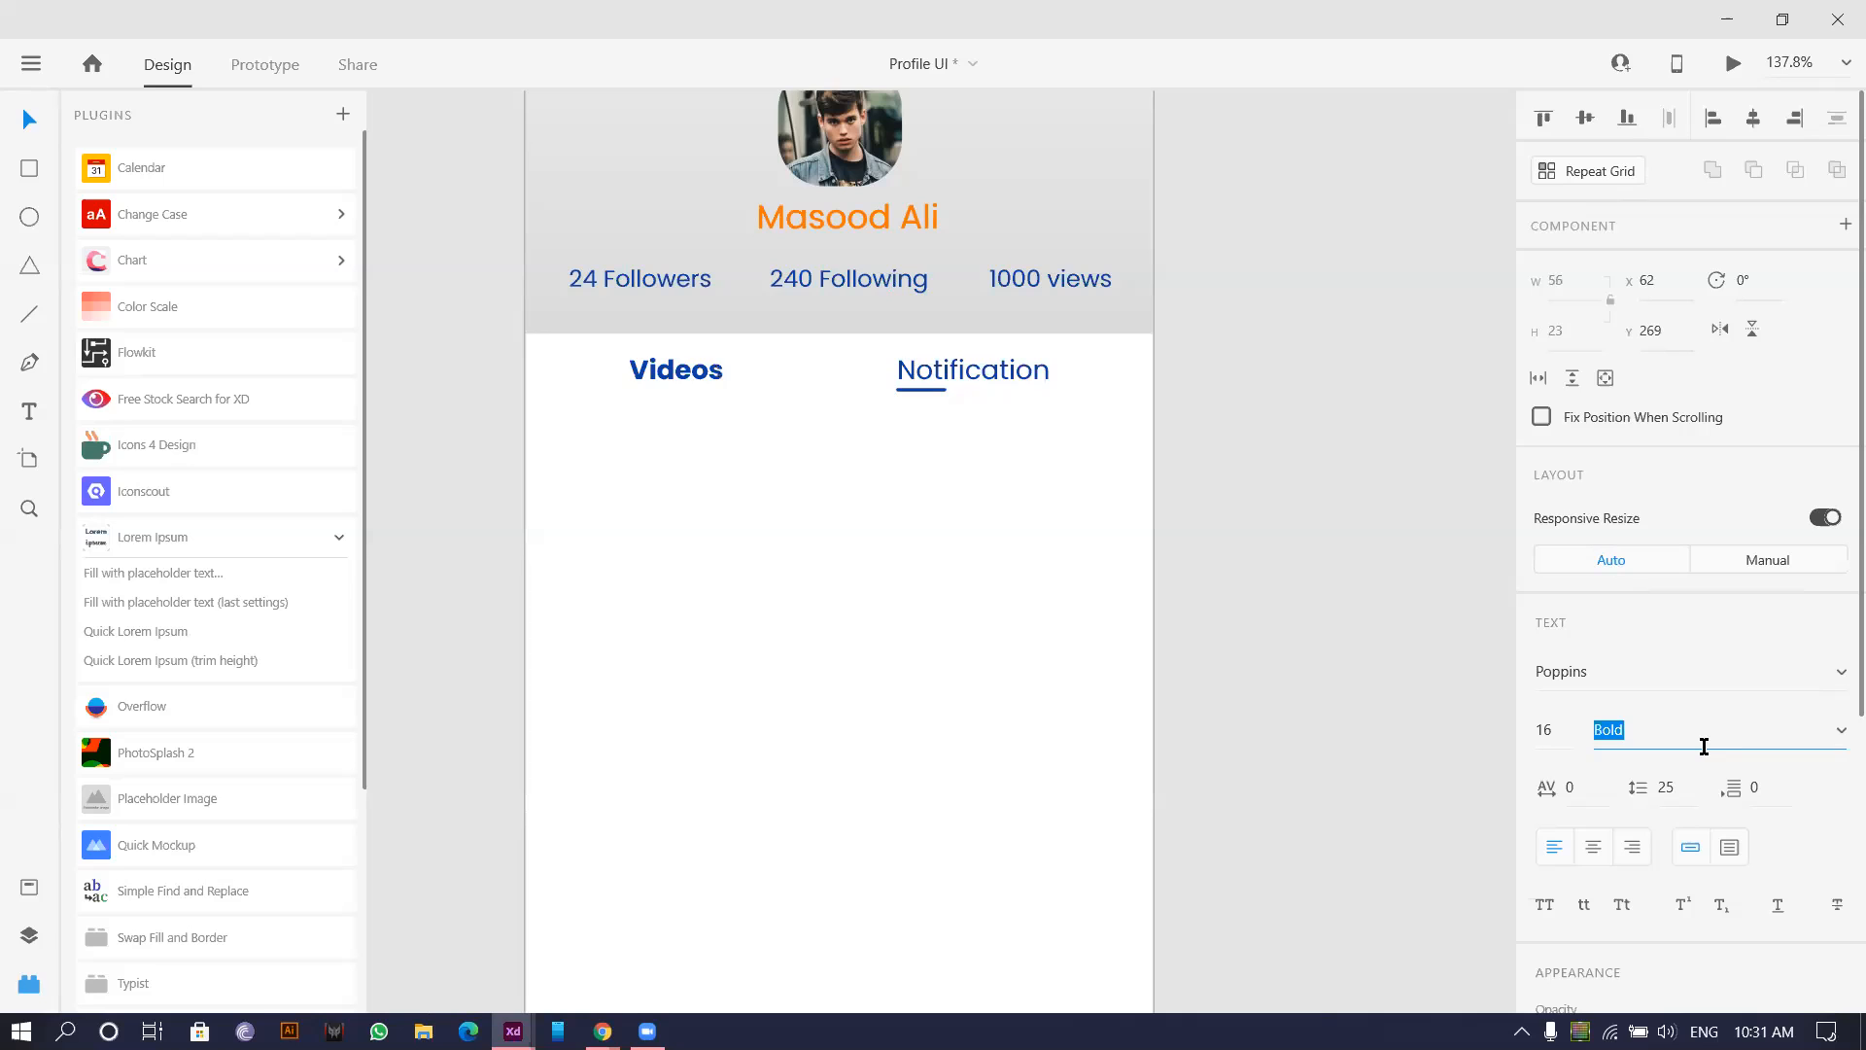
pyautogui.press('Up')
pyautogui.press('Up')
pyautogui.press('Up')
pyautogui.press('Up')
pyautogui.press('Up')
pyautogui.press('Down')
pyautogui.click(1055, 571)
pyautogui.scroll(-2, 962, 541)
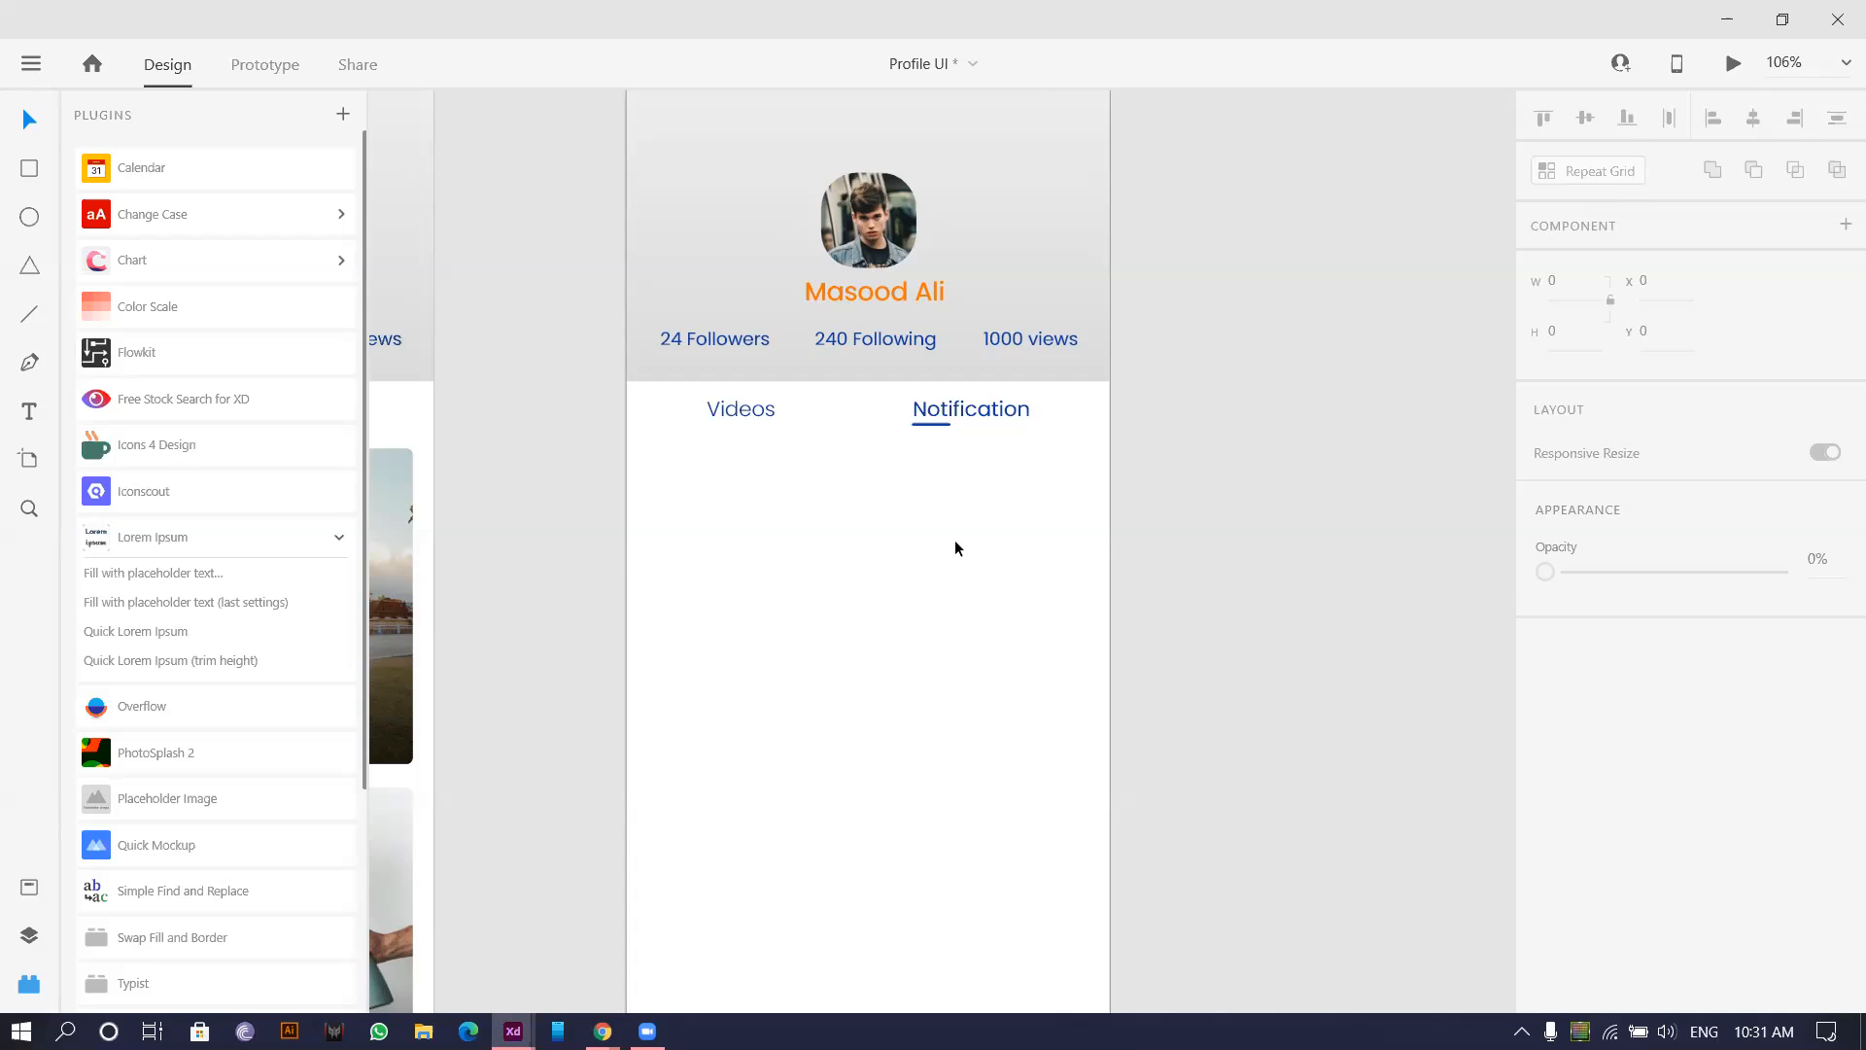
# Draw a card rectangle below the tabs with a 50x50 circle at its left.
pyautogui.scroll(-4, 873, 544)
pyautogui.moveTo(909, 612); pyautogui.dragTo(825, 533)
pyautogui.scroll(1, 756, 404)
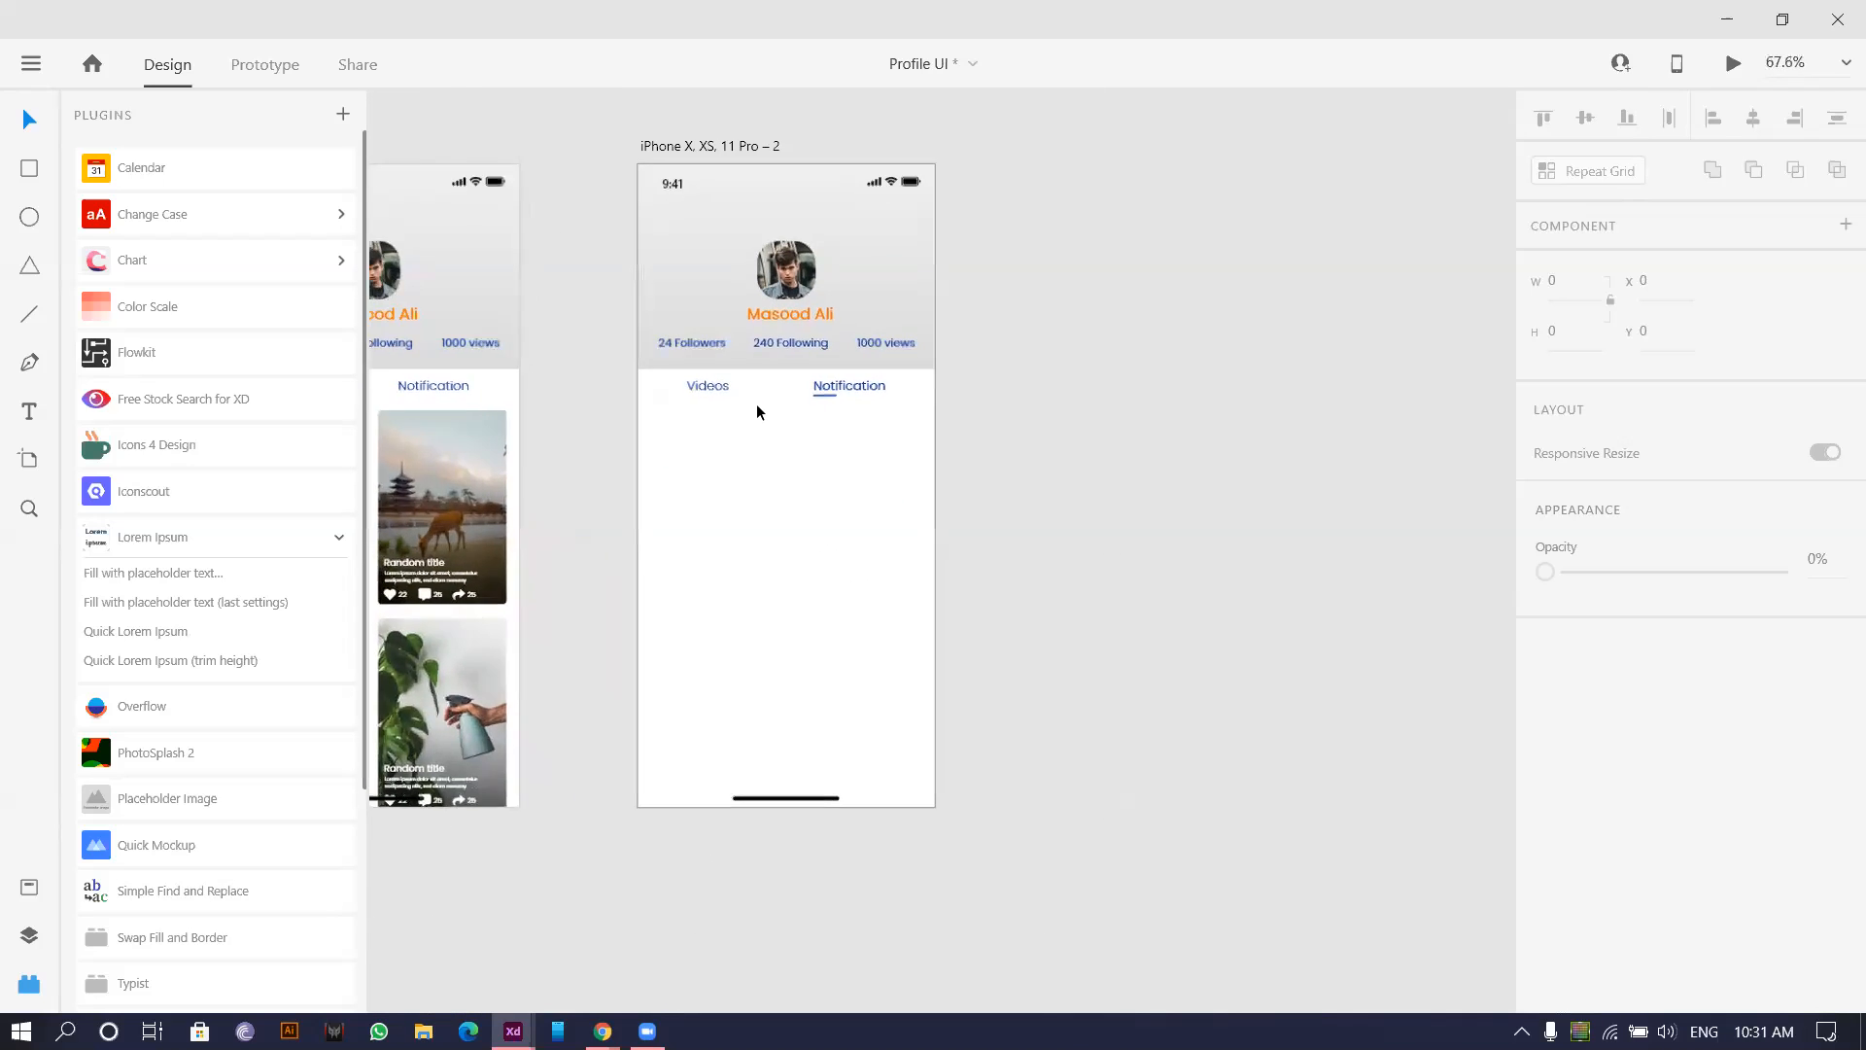
pyautogui.scroll(3, 756, 404)
pyautogui.moveTo(700, 586); pyautogui.dragTo(694, 589)
pyautogui.moveTo(513, 410)
pyautogui.mouseDown()
pyautogui.moveTo(1053, 649)
pyautogui.moveTo(1085, 544)
pyautogui.mouseUp()
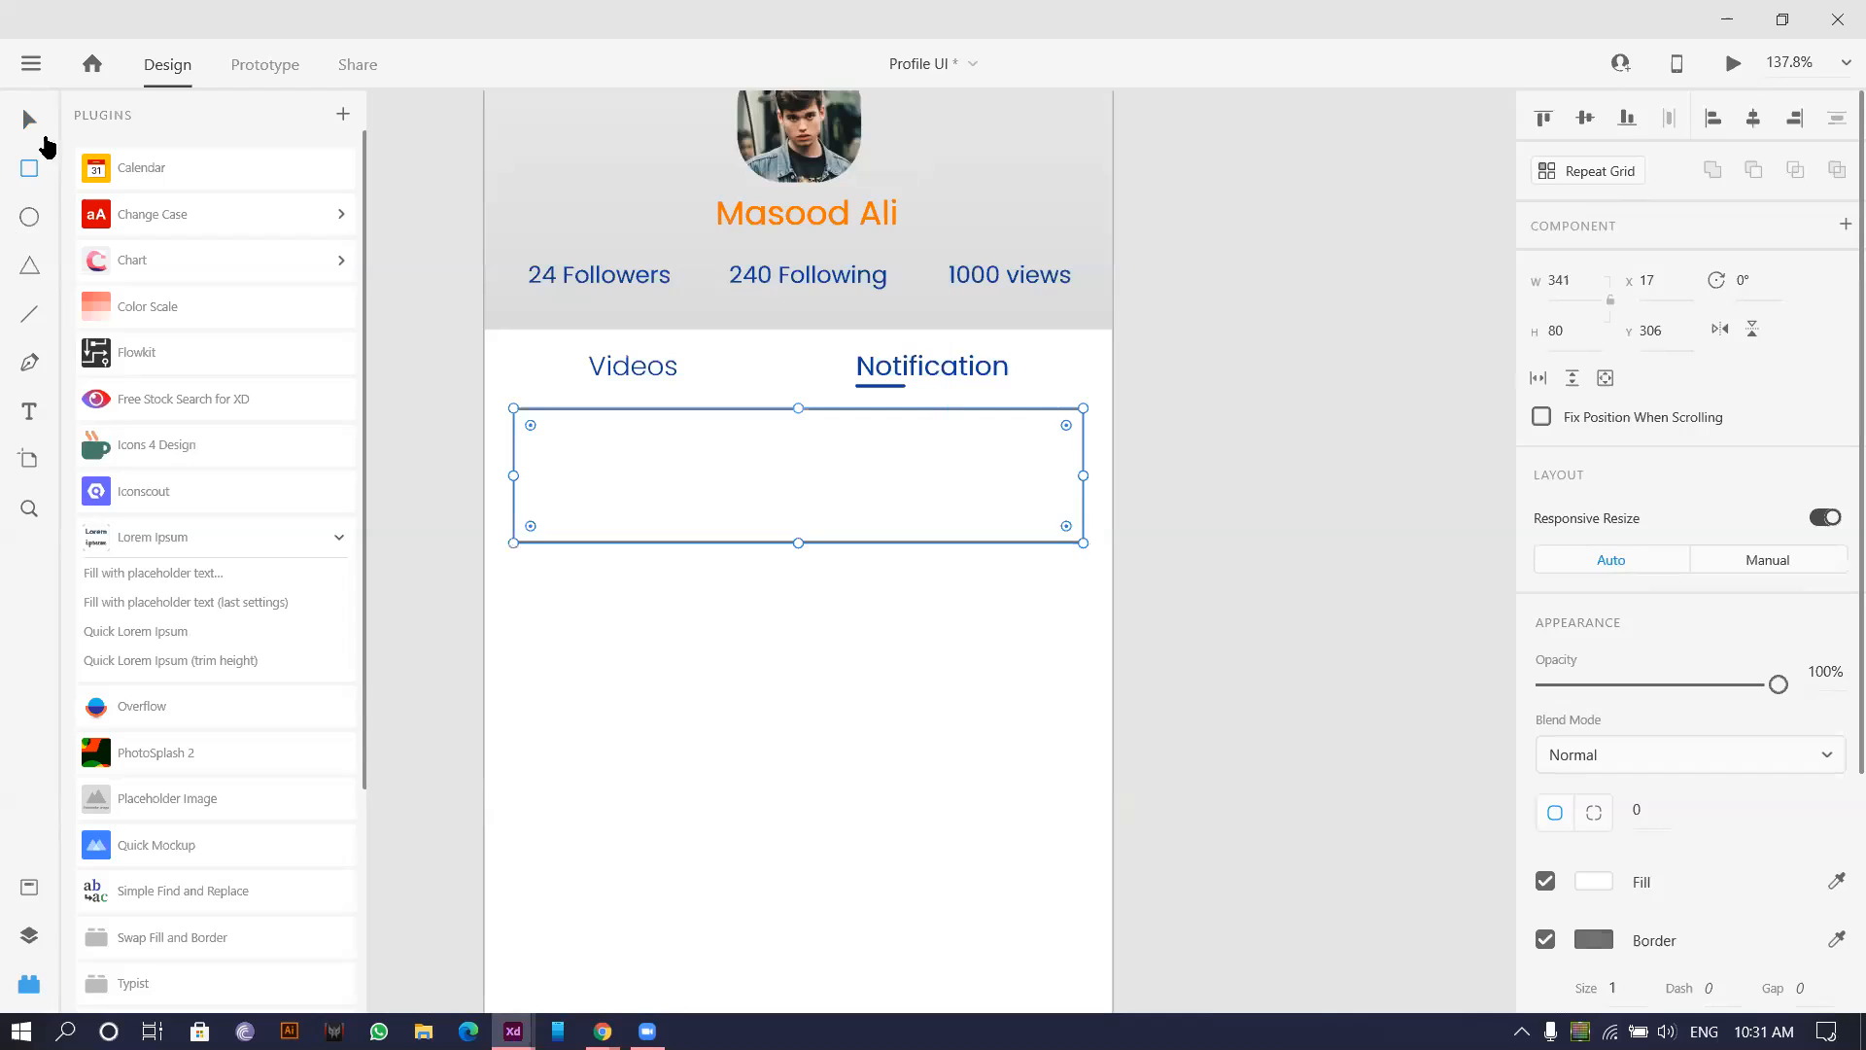
pyautogui.click(30, 215)
pyautogui.moveTo(505, 425)
pyautogui.mouseDown()
pyautogui.moveTo(589, 507)
pyautogui.moveTo(645, 521)
pyautogui.mouseUp()
pyautogui.click(29, 118)
# Round the card rectangle's corners to radius 7.
pyautogui.scroll(5, 468, 410)
pyautogui.scroll(1, 542, 398)
pyautogui.scroll(2, 543, 402)
pyautogui.click(560, 439)
pyautogui.moveTo(558, 421); pyautogui.dragTo(567, 433)
# Fill the card with light grey #F5F5F5.
pyautogui.scroll(-2, 874, 544)
pyautogui.click(625, 521)
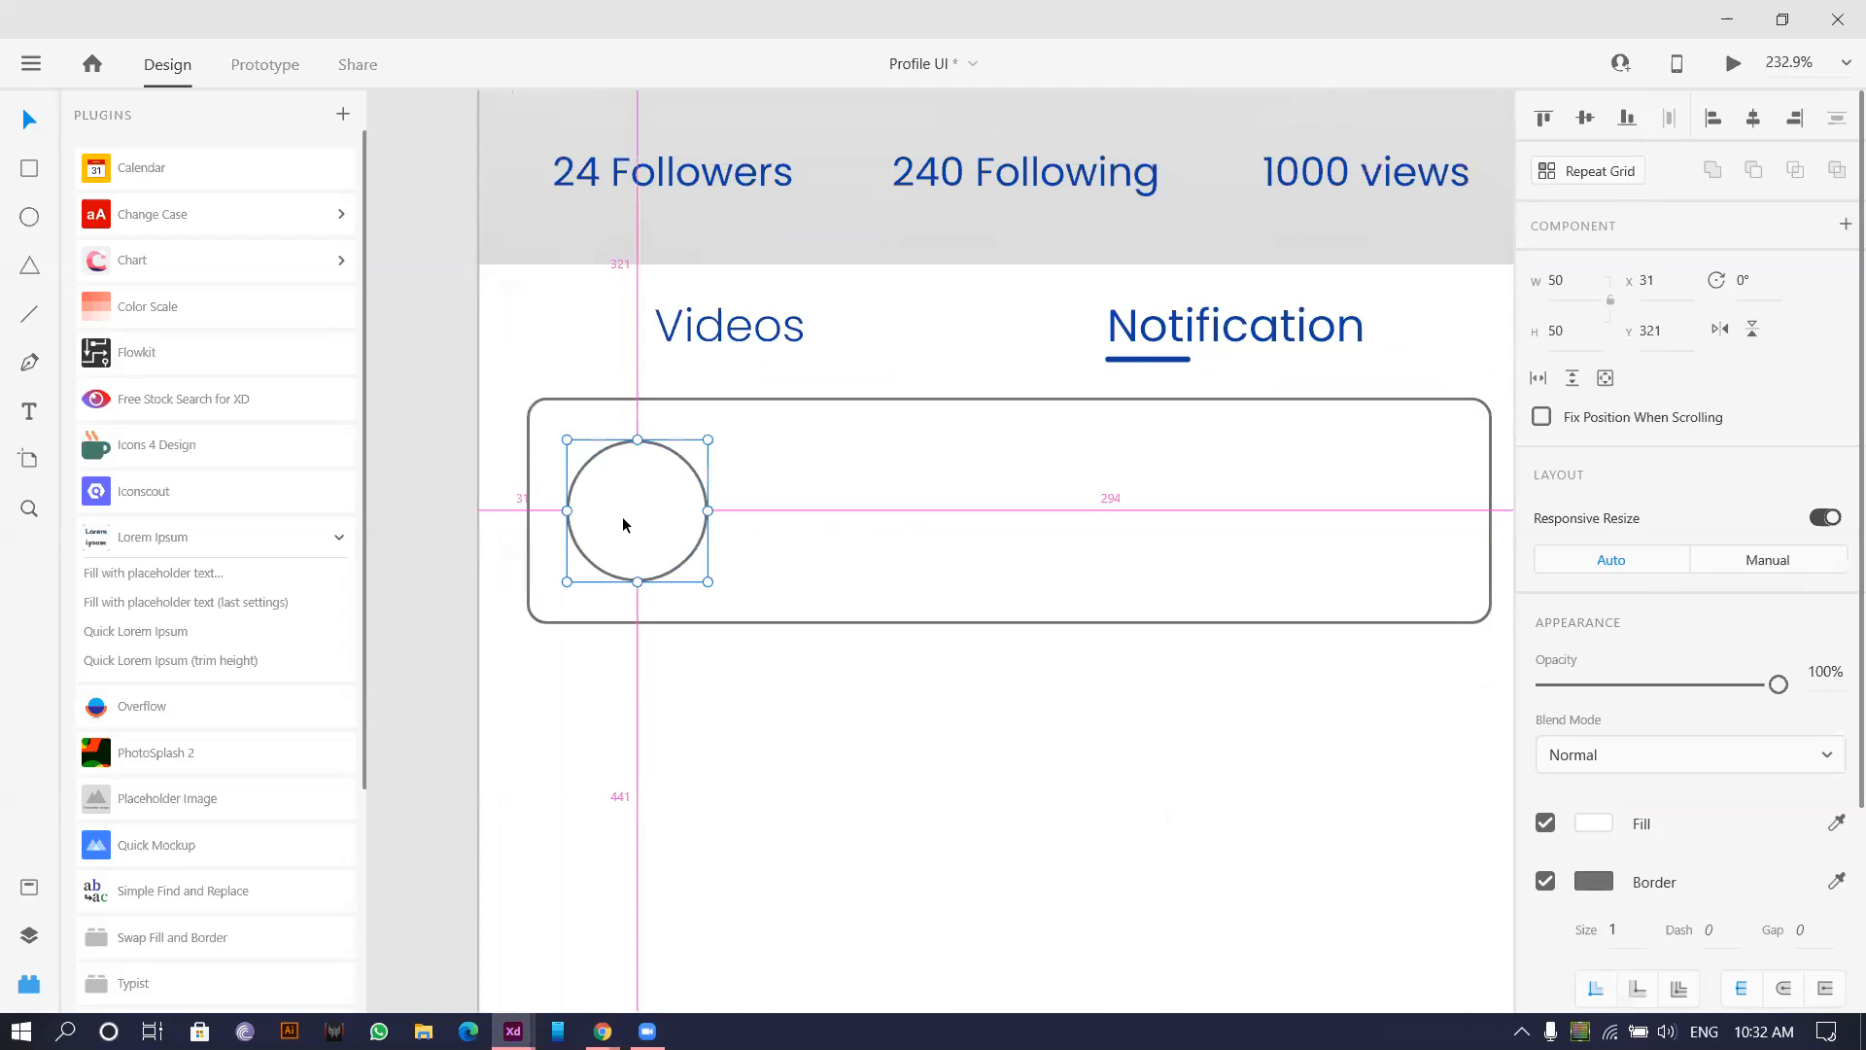
pyautogui.scroll(-4, 1241, 695)
pyautogui.click(1193, 618)
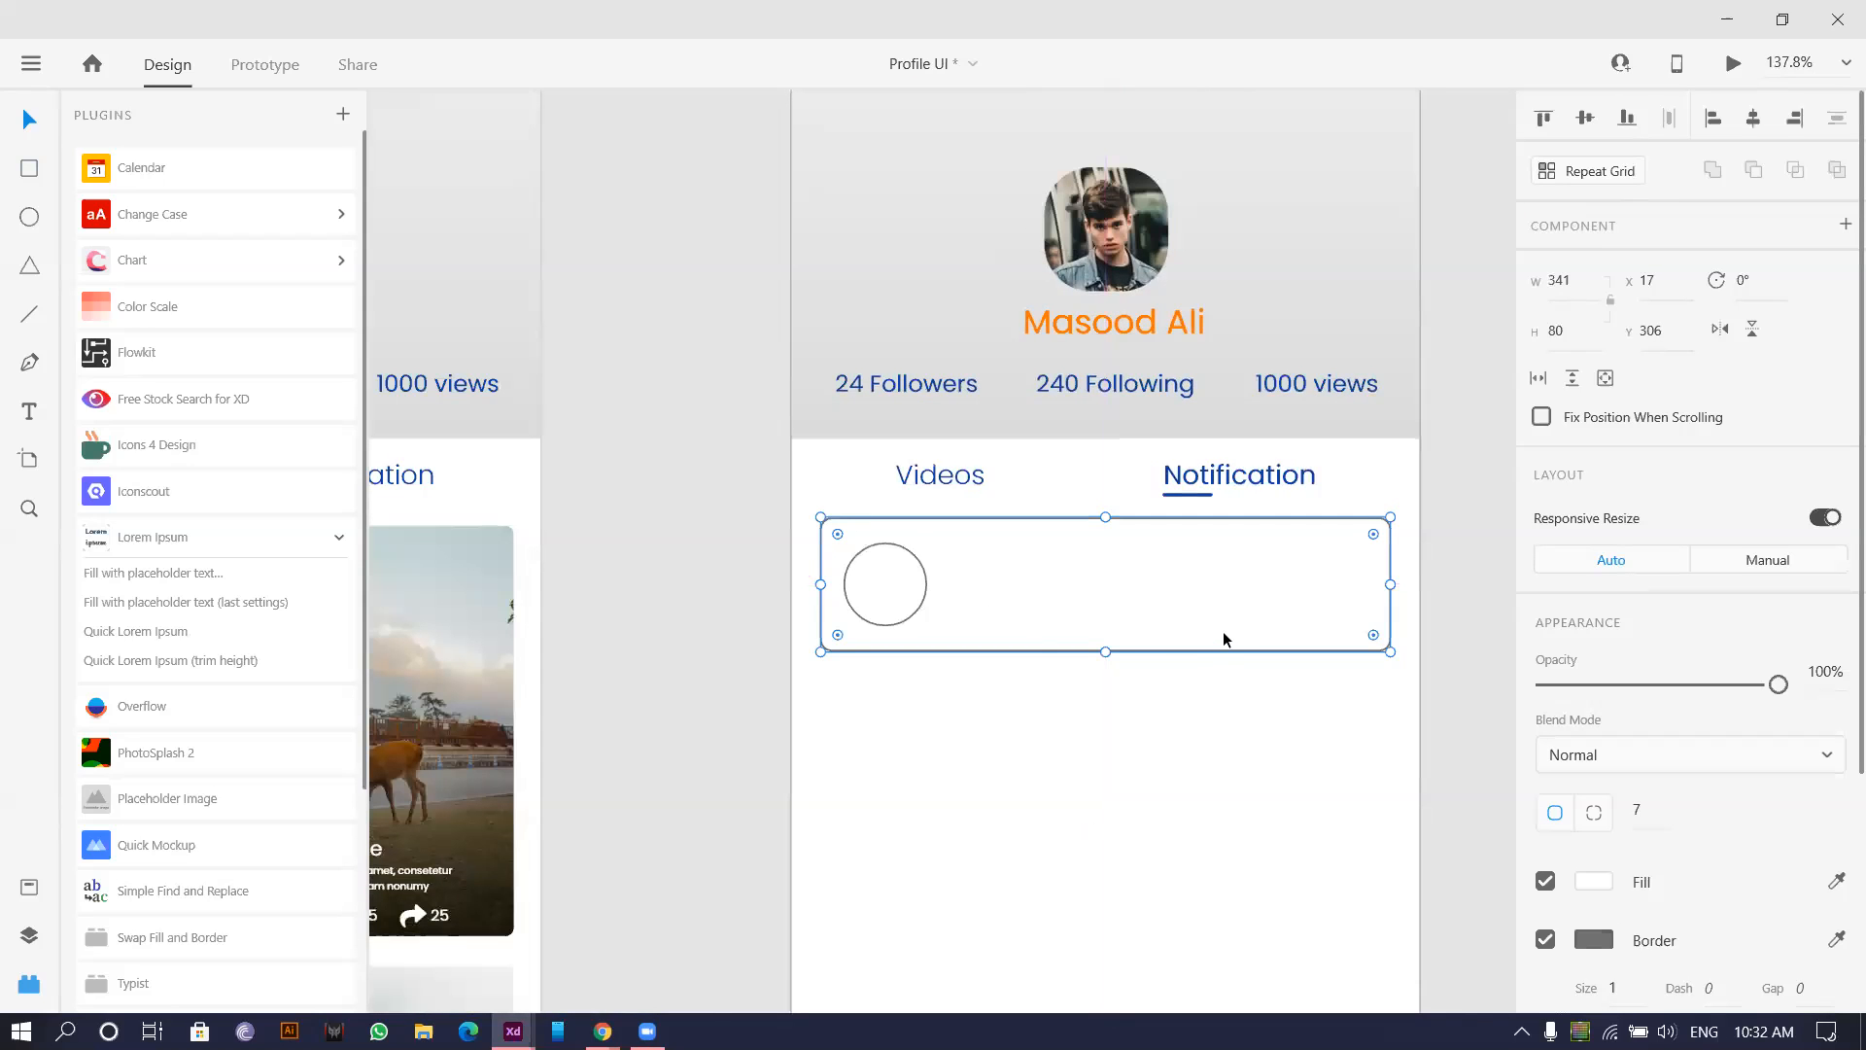
pyautogui.click(1590, 881)
pyautogui.click(1228, 678)
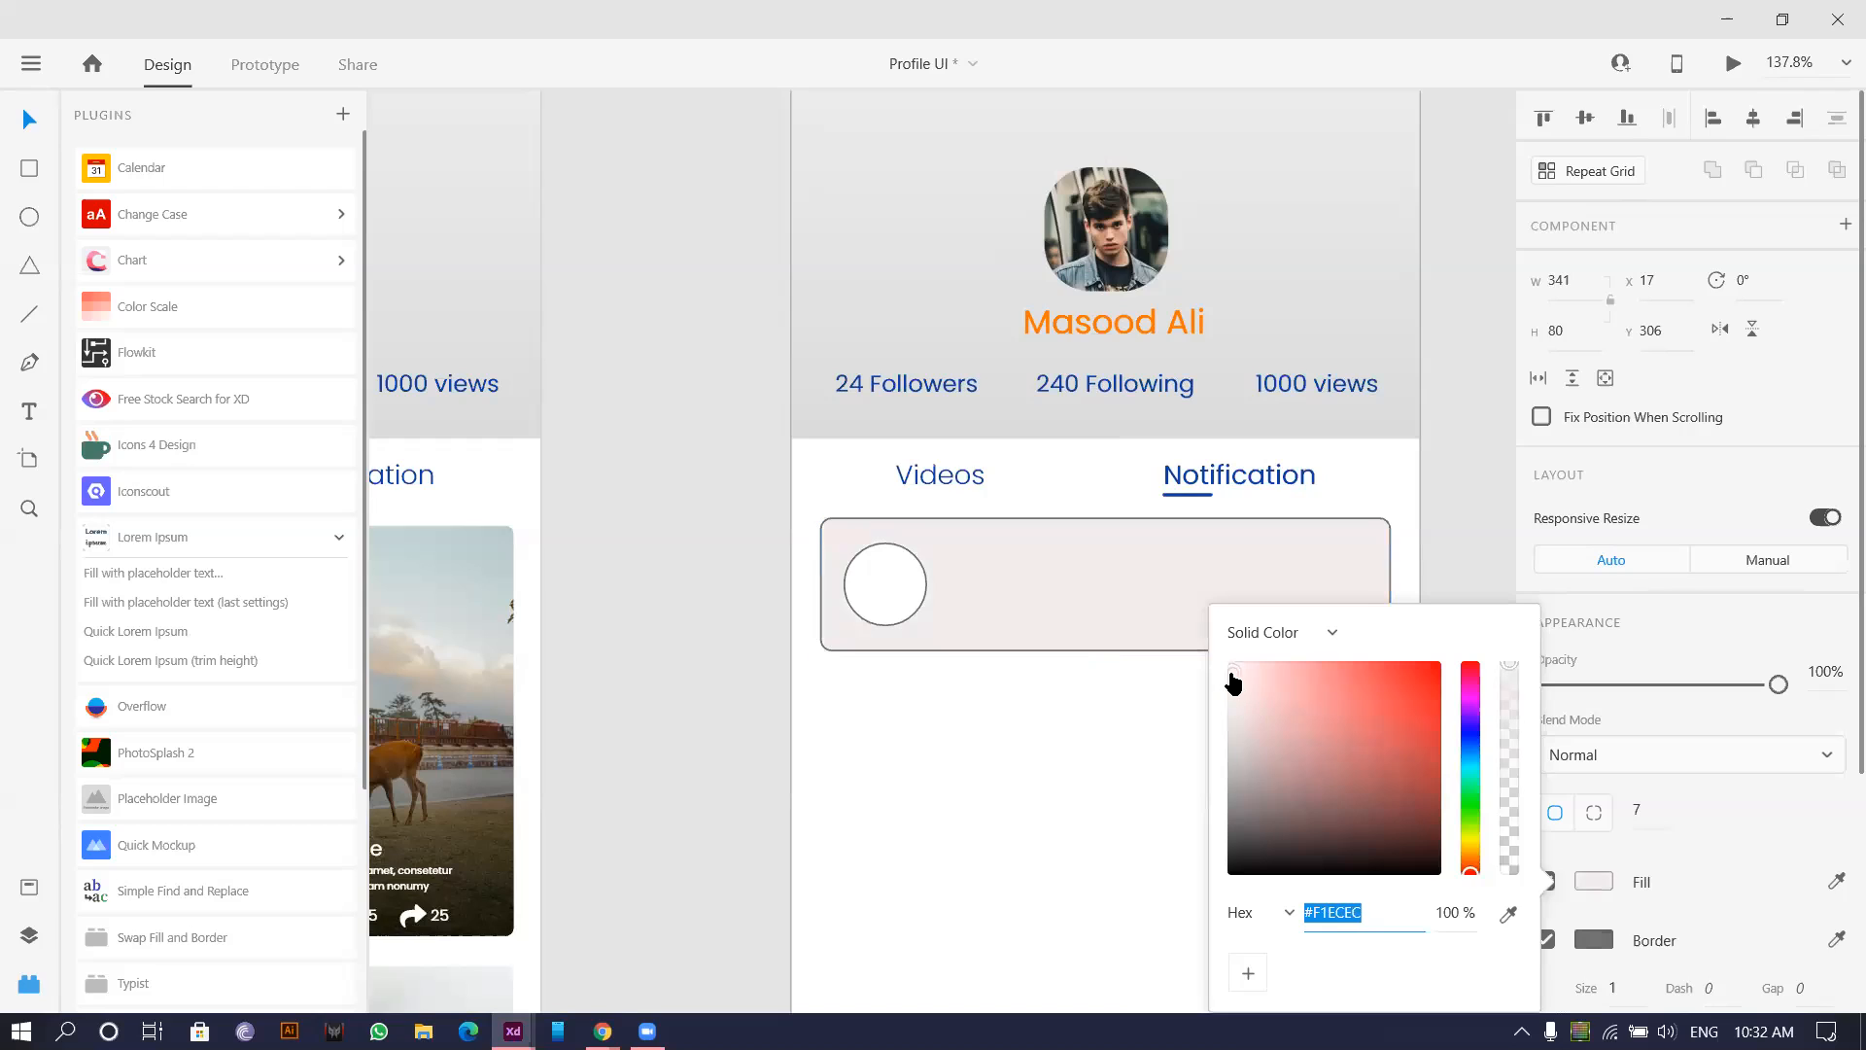
pyautogui.moveTo(1221, 683); pyautogui.dragTo(1211, 678)
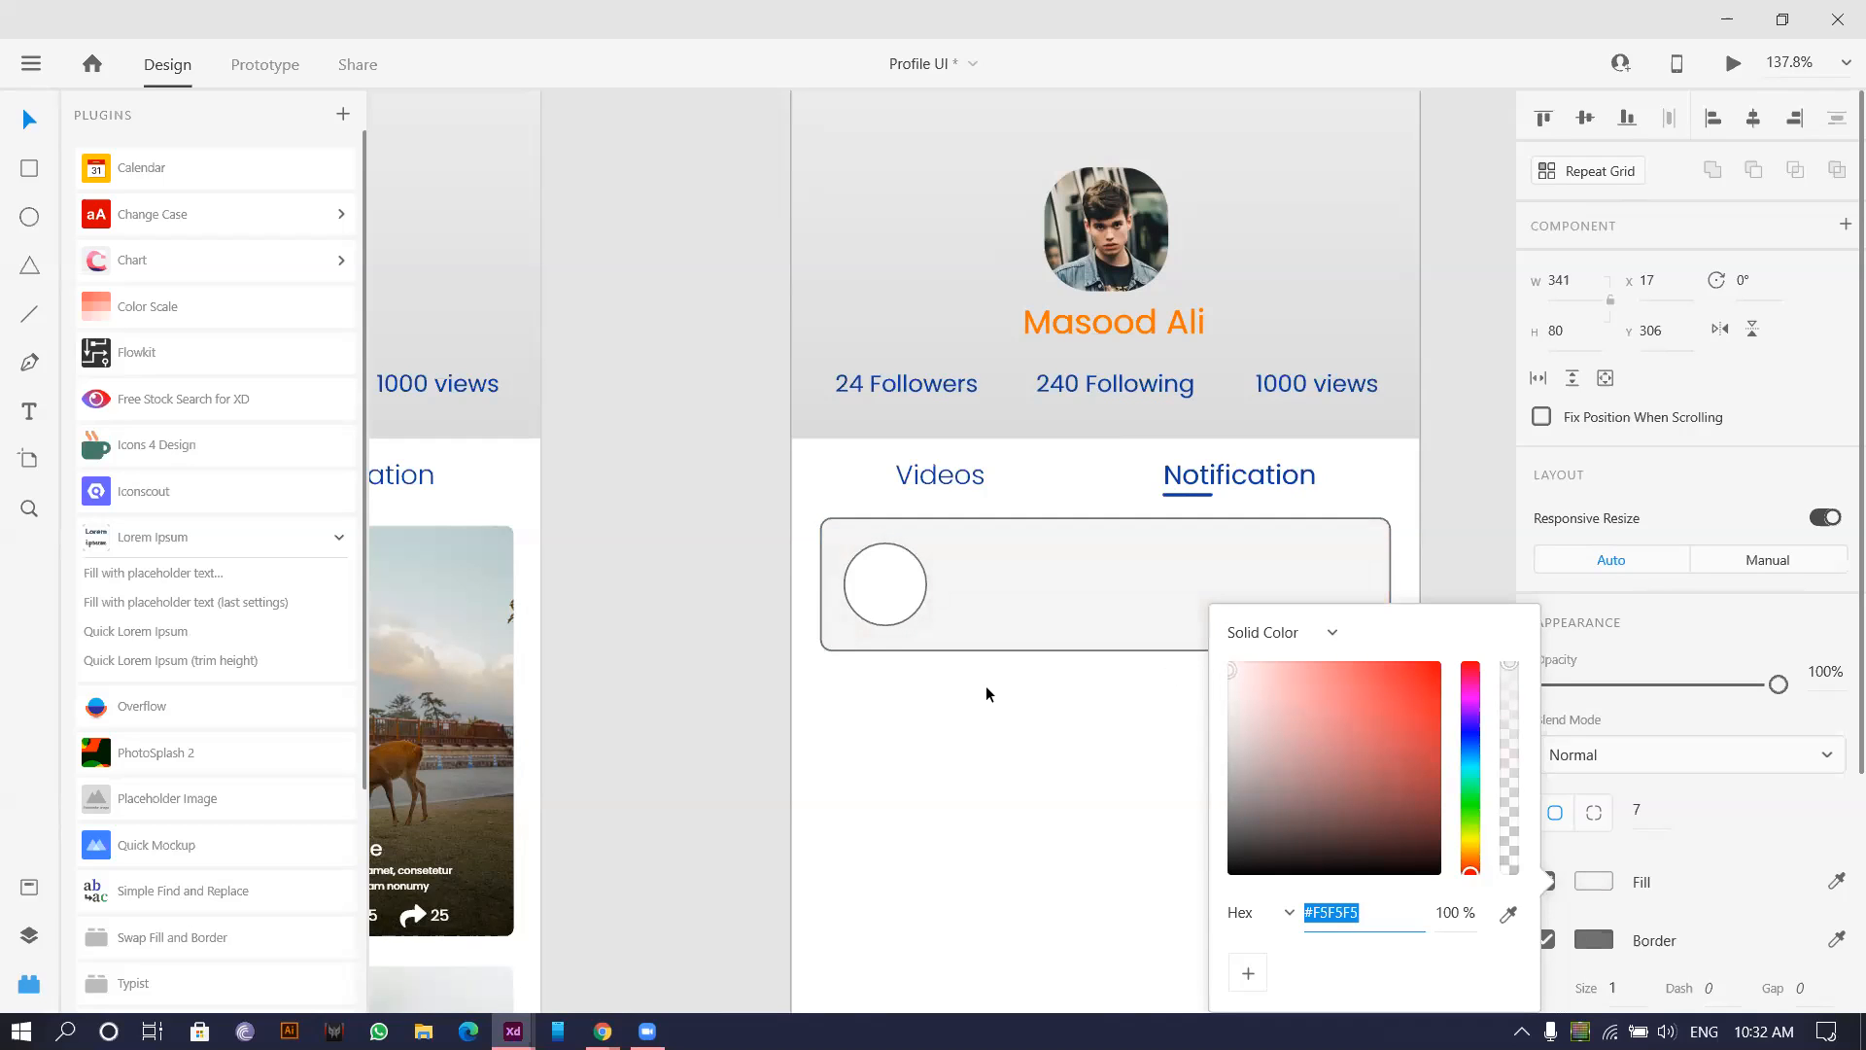
pyautogui.click(1016, 569)
# Remove the card's border.
pyautogui.click(1546, 801)
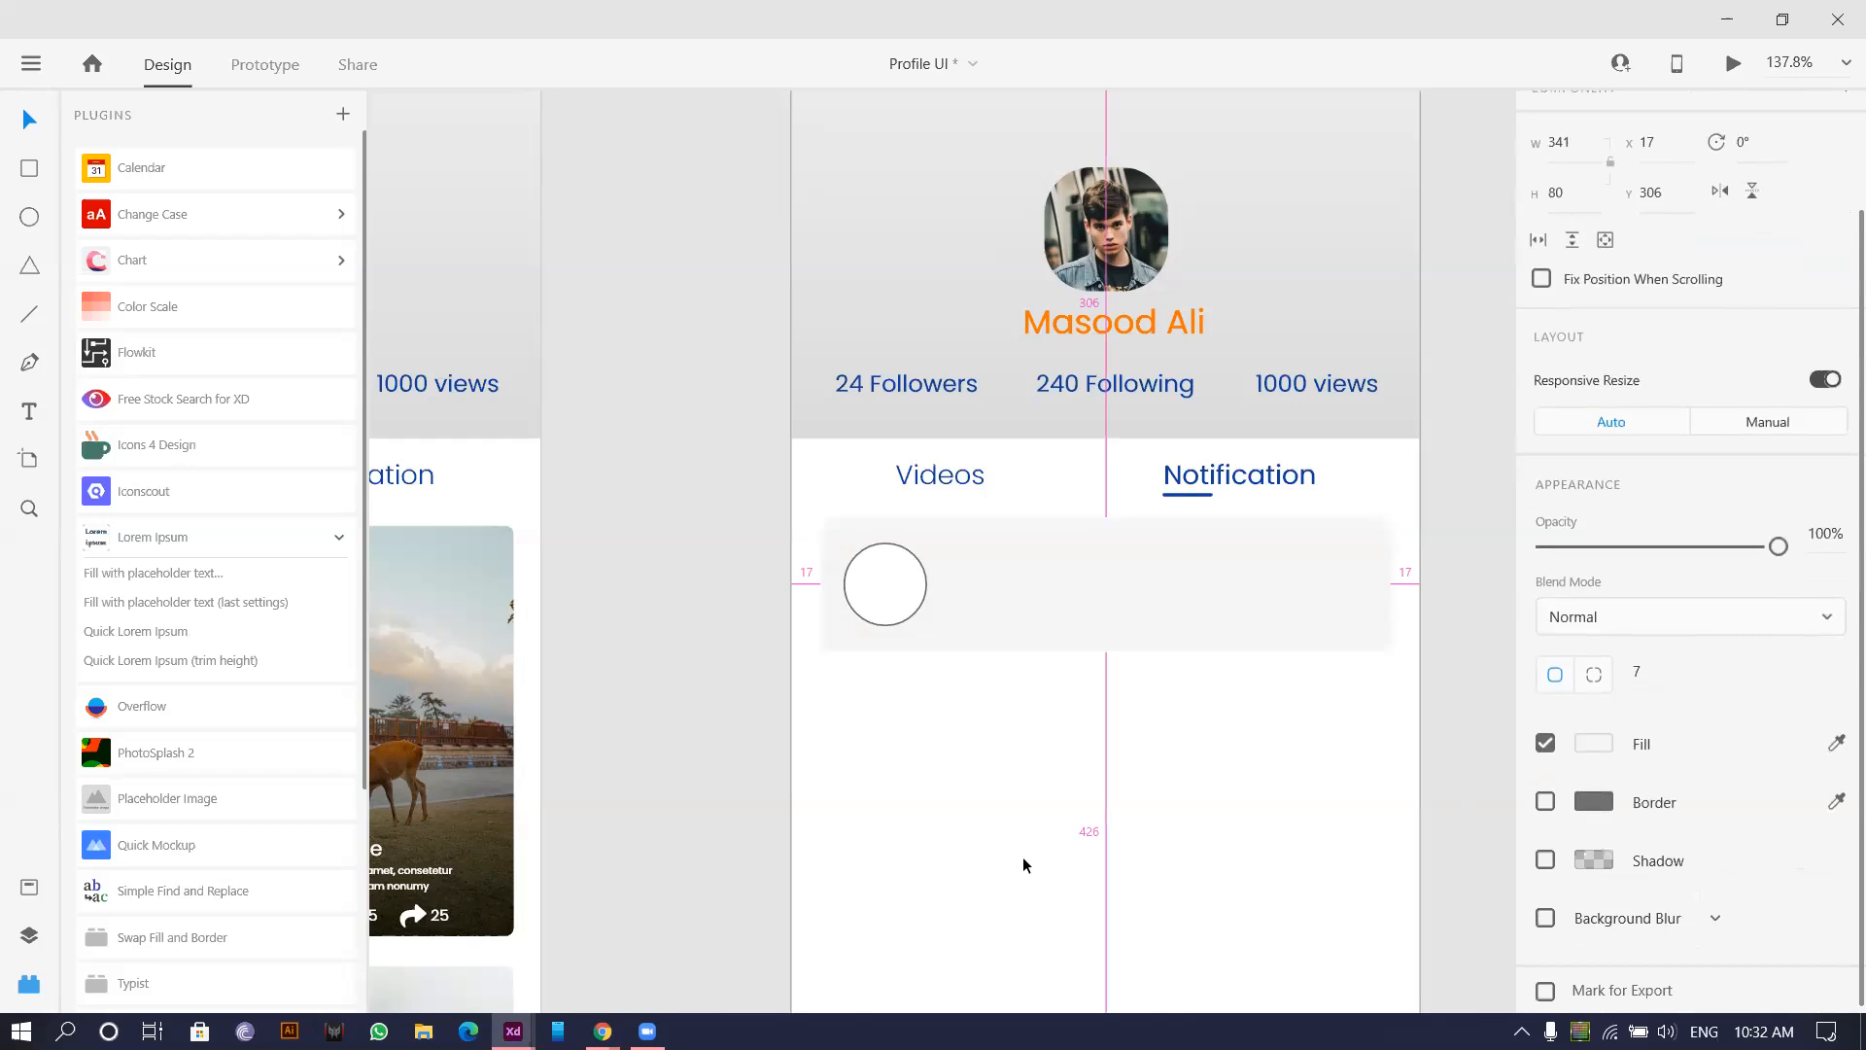
pyautogui.scroll(-4, 1023, 855)
pyautogui.click(914, 656)
pyautogui.scroll(4, 865, 714)
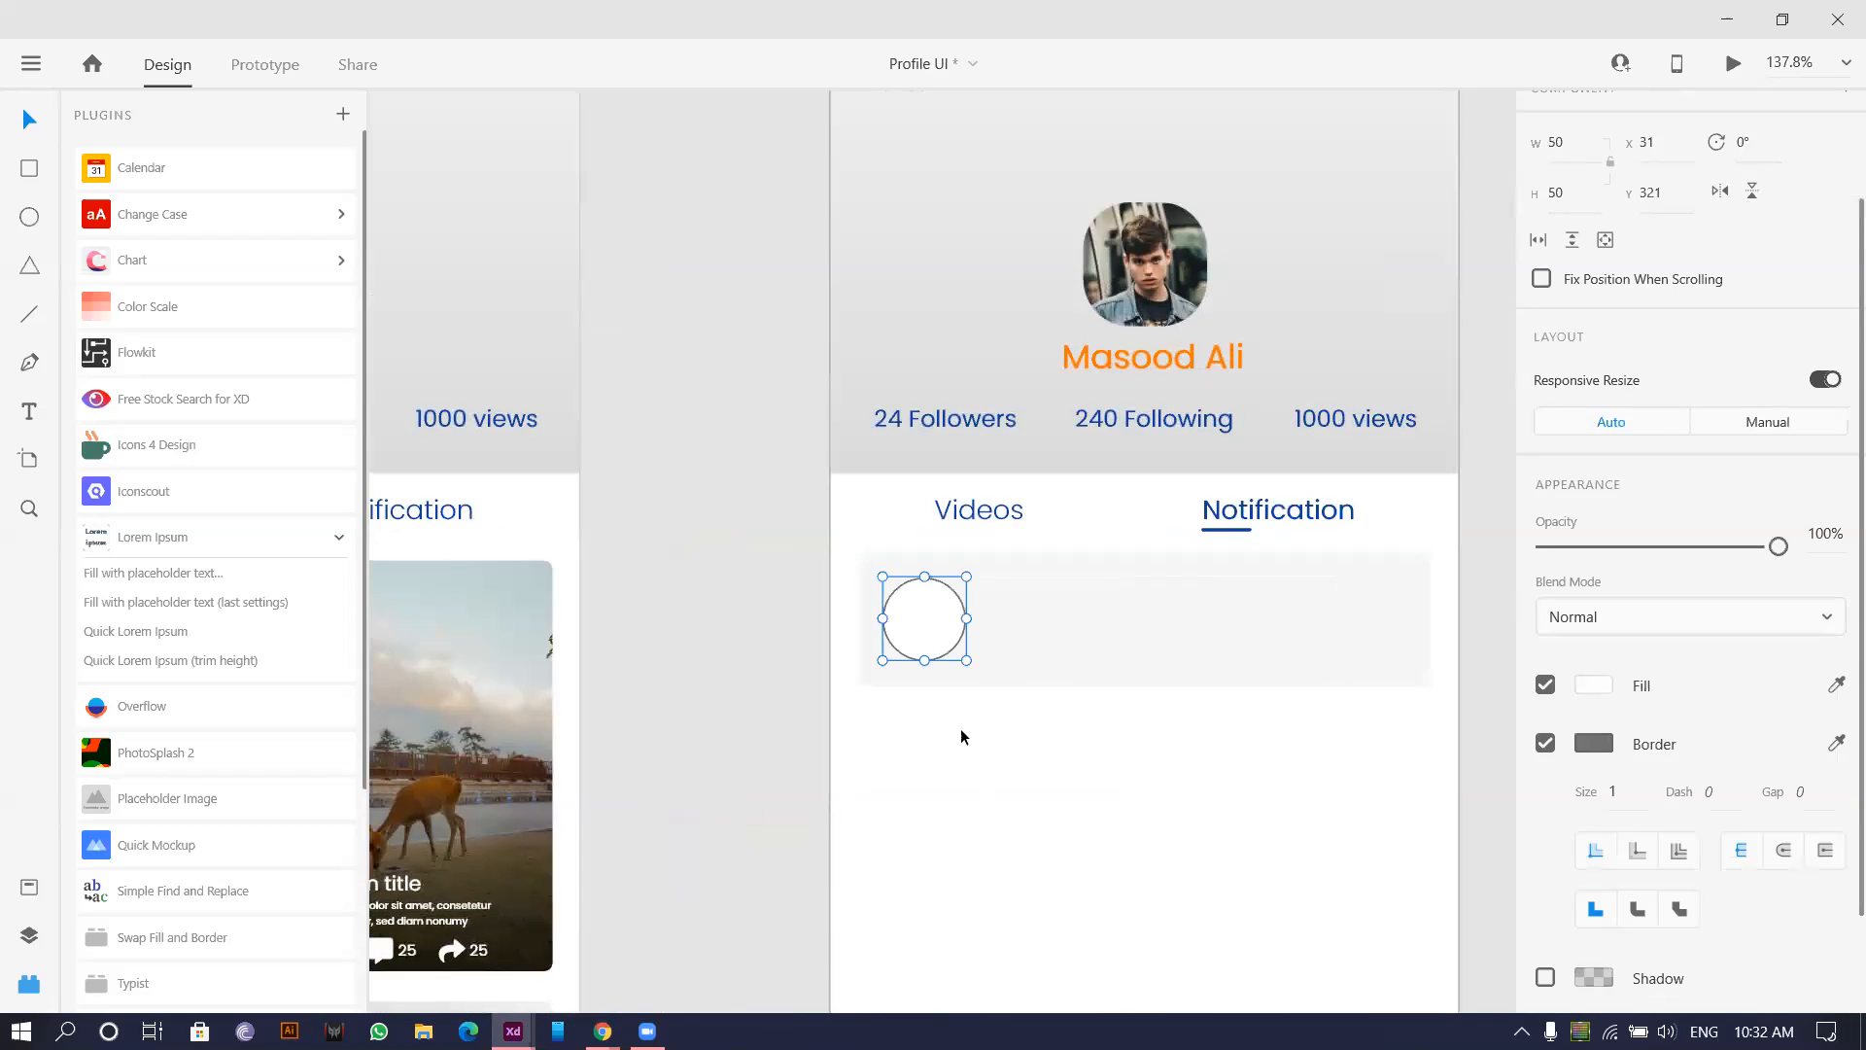
pyautogui.click(1041, 750)
pyautogui.scroll(2, 878, 713)
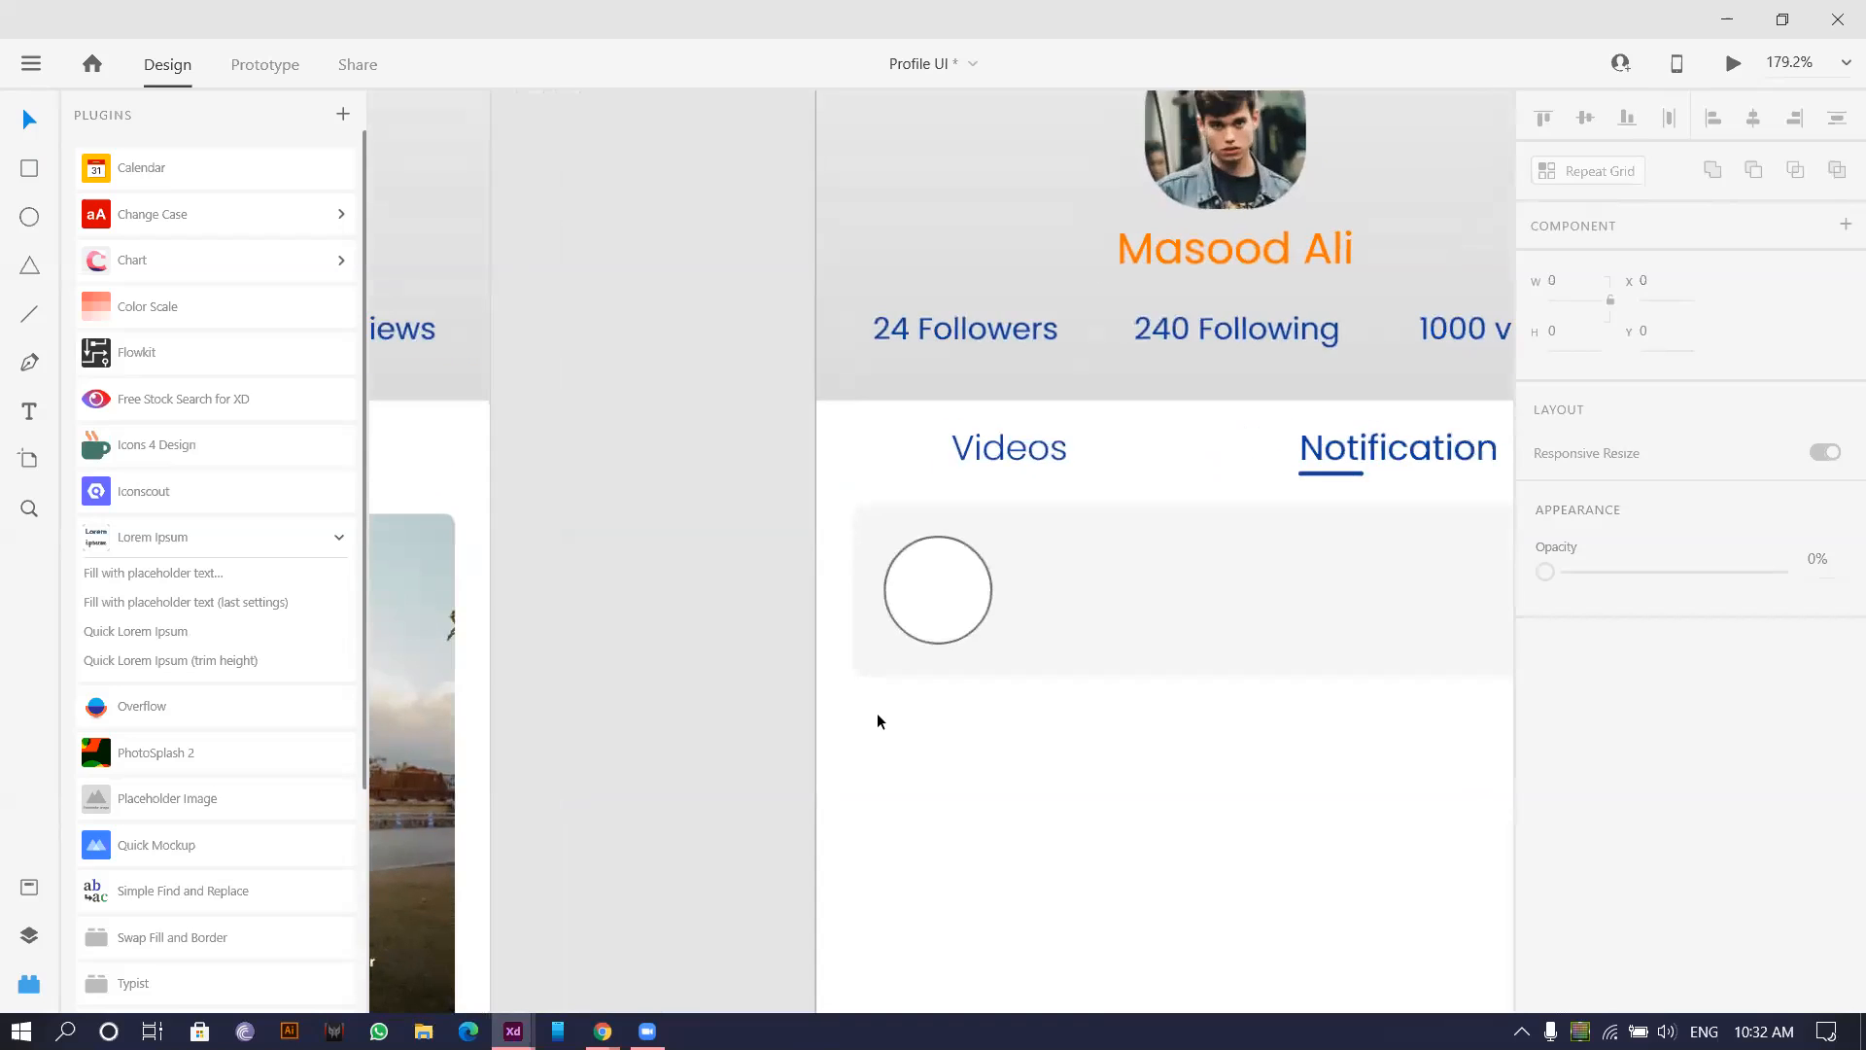
# Add the notification text 'Random Person Liked your video' beside the circle.
pyautogui.click(25, 414)
pyautogui.click(1067, 605)
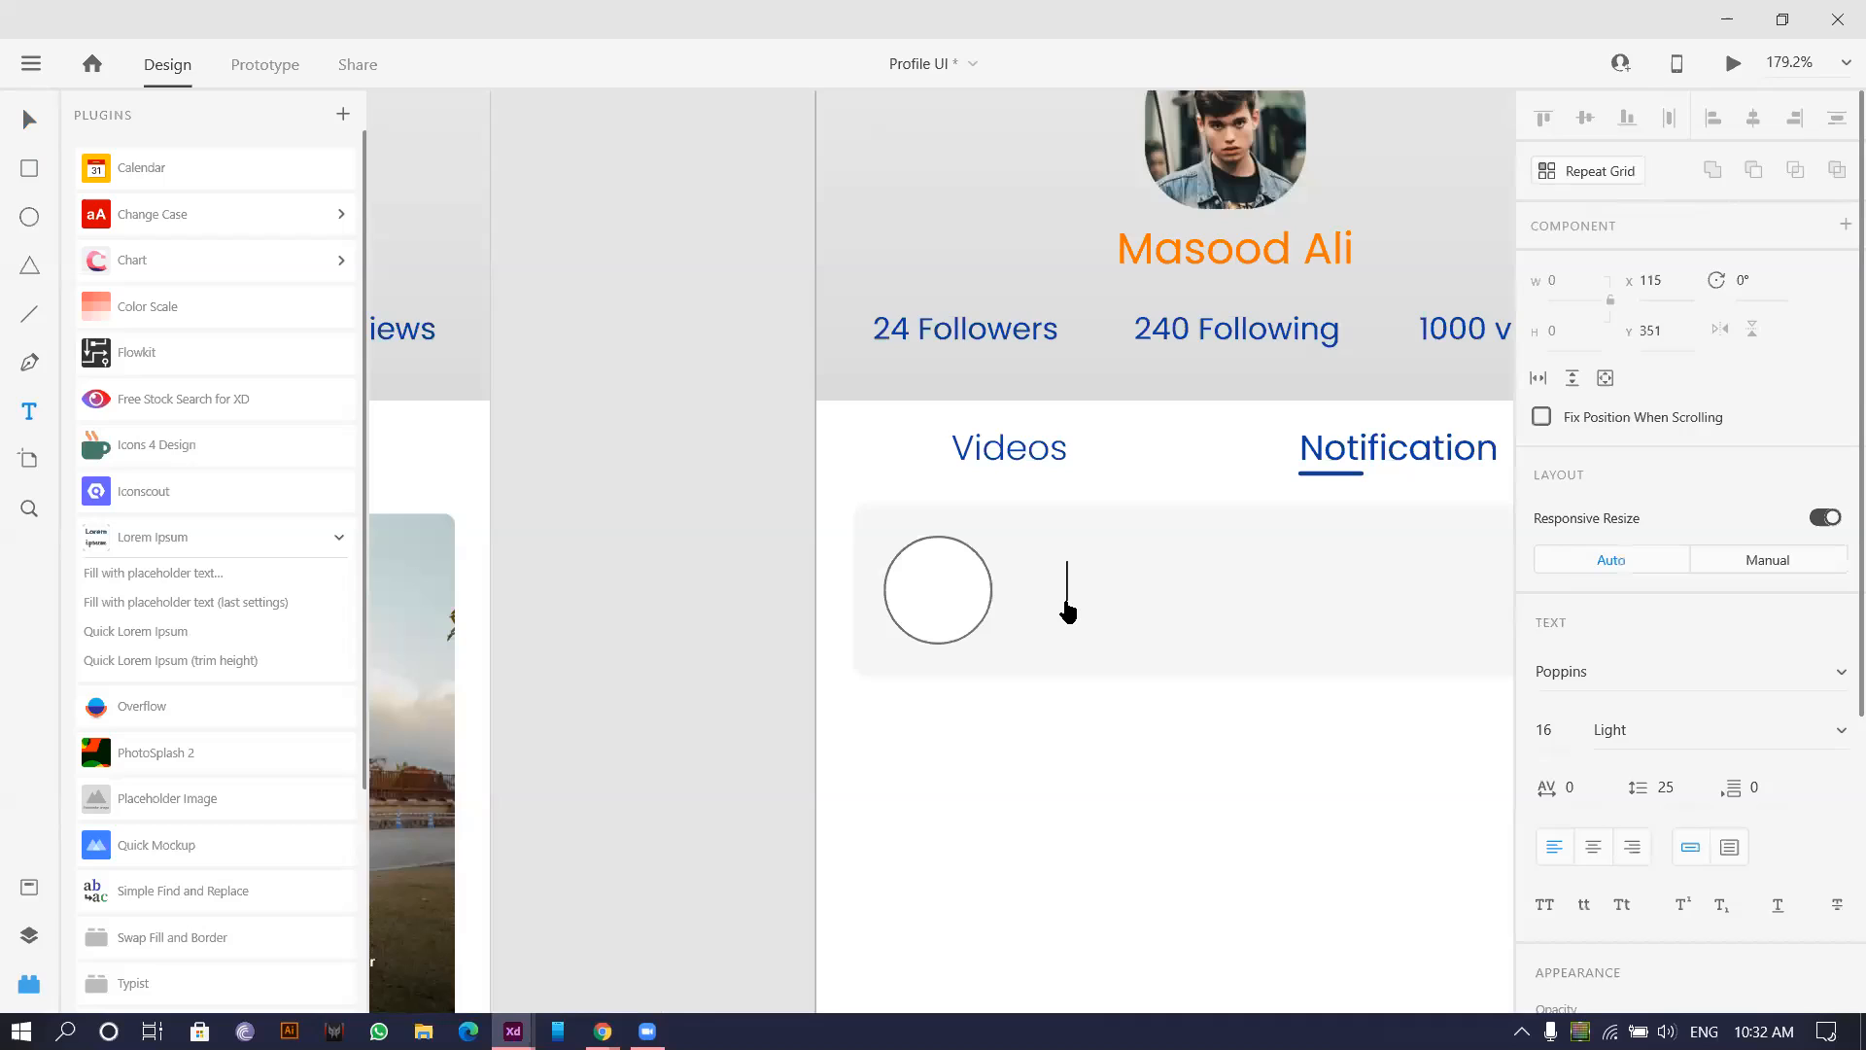
pyautogui.write('Randon')
pyautogui.press('BackSpace')
pyautogui.write('m Peerson ')
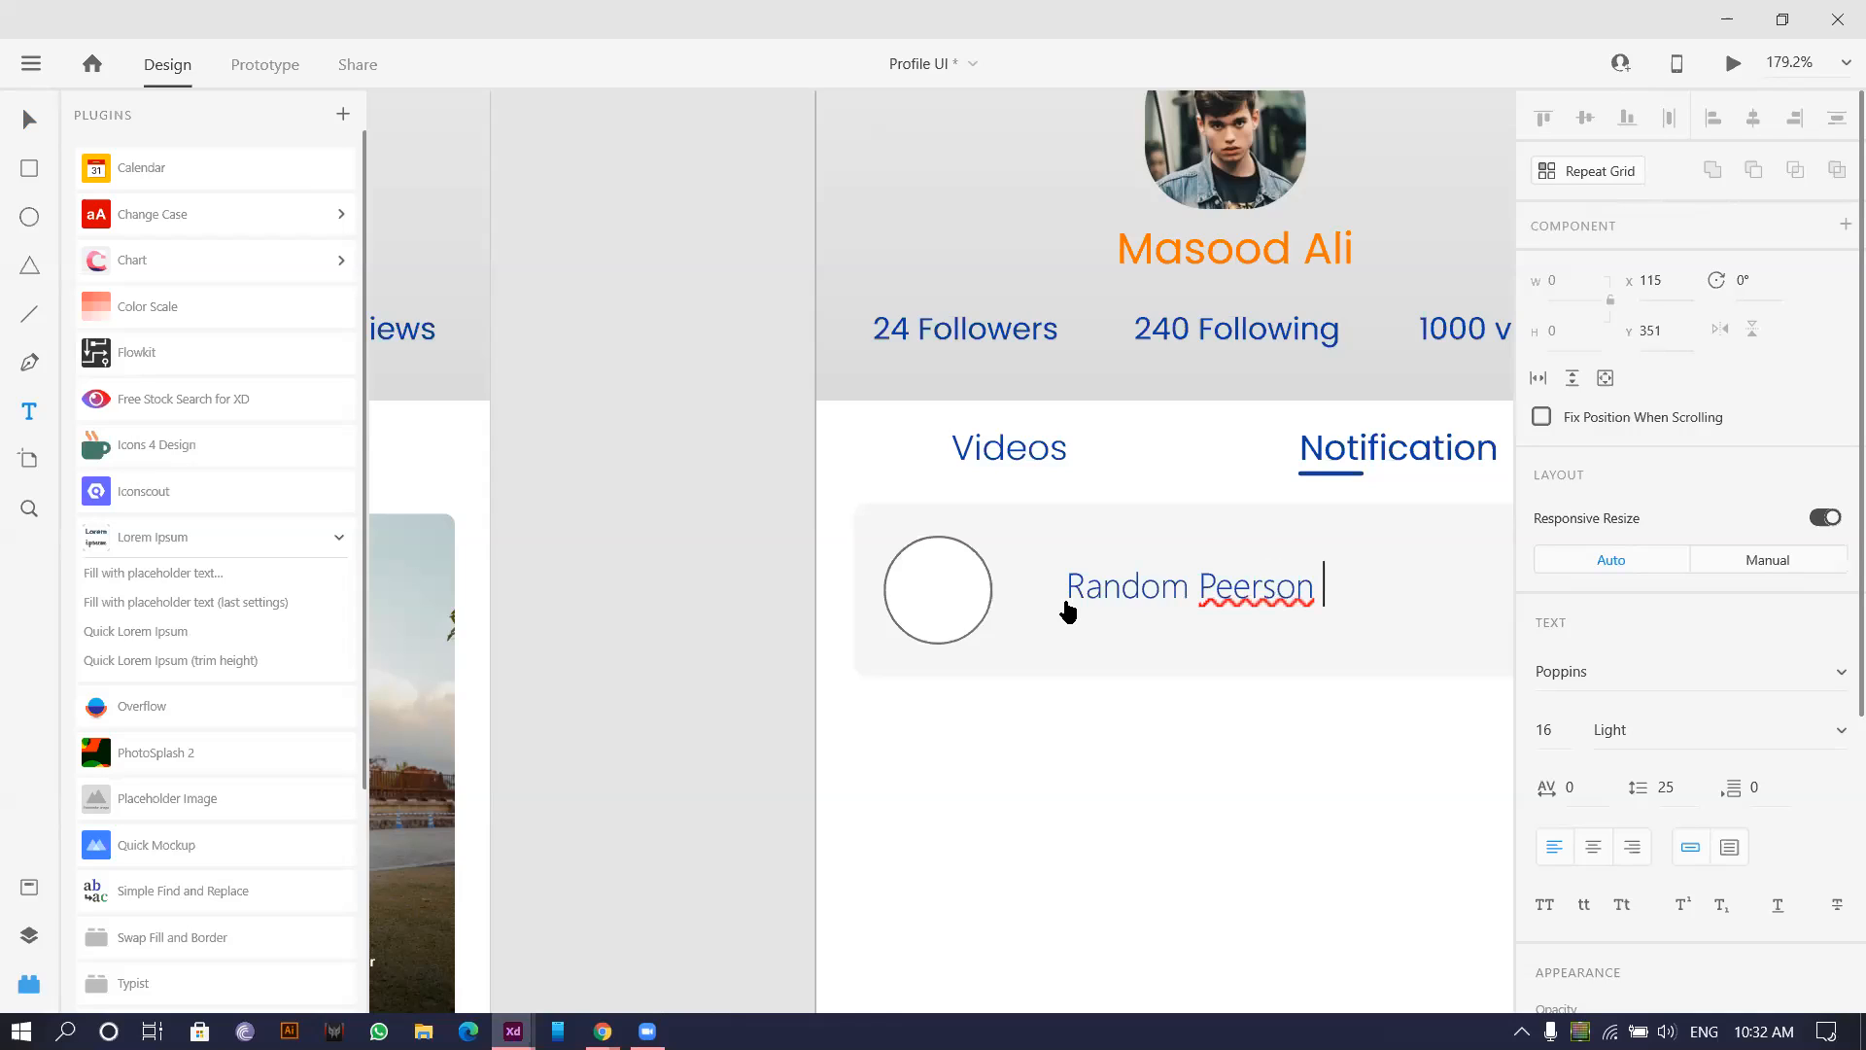
pyautogui.write('Liked you')
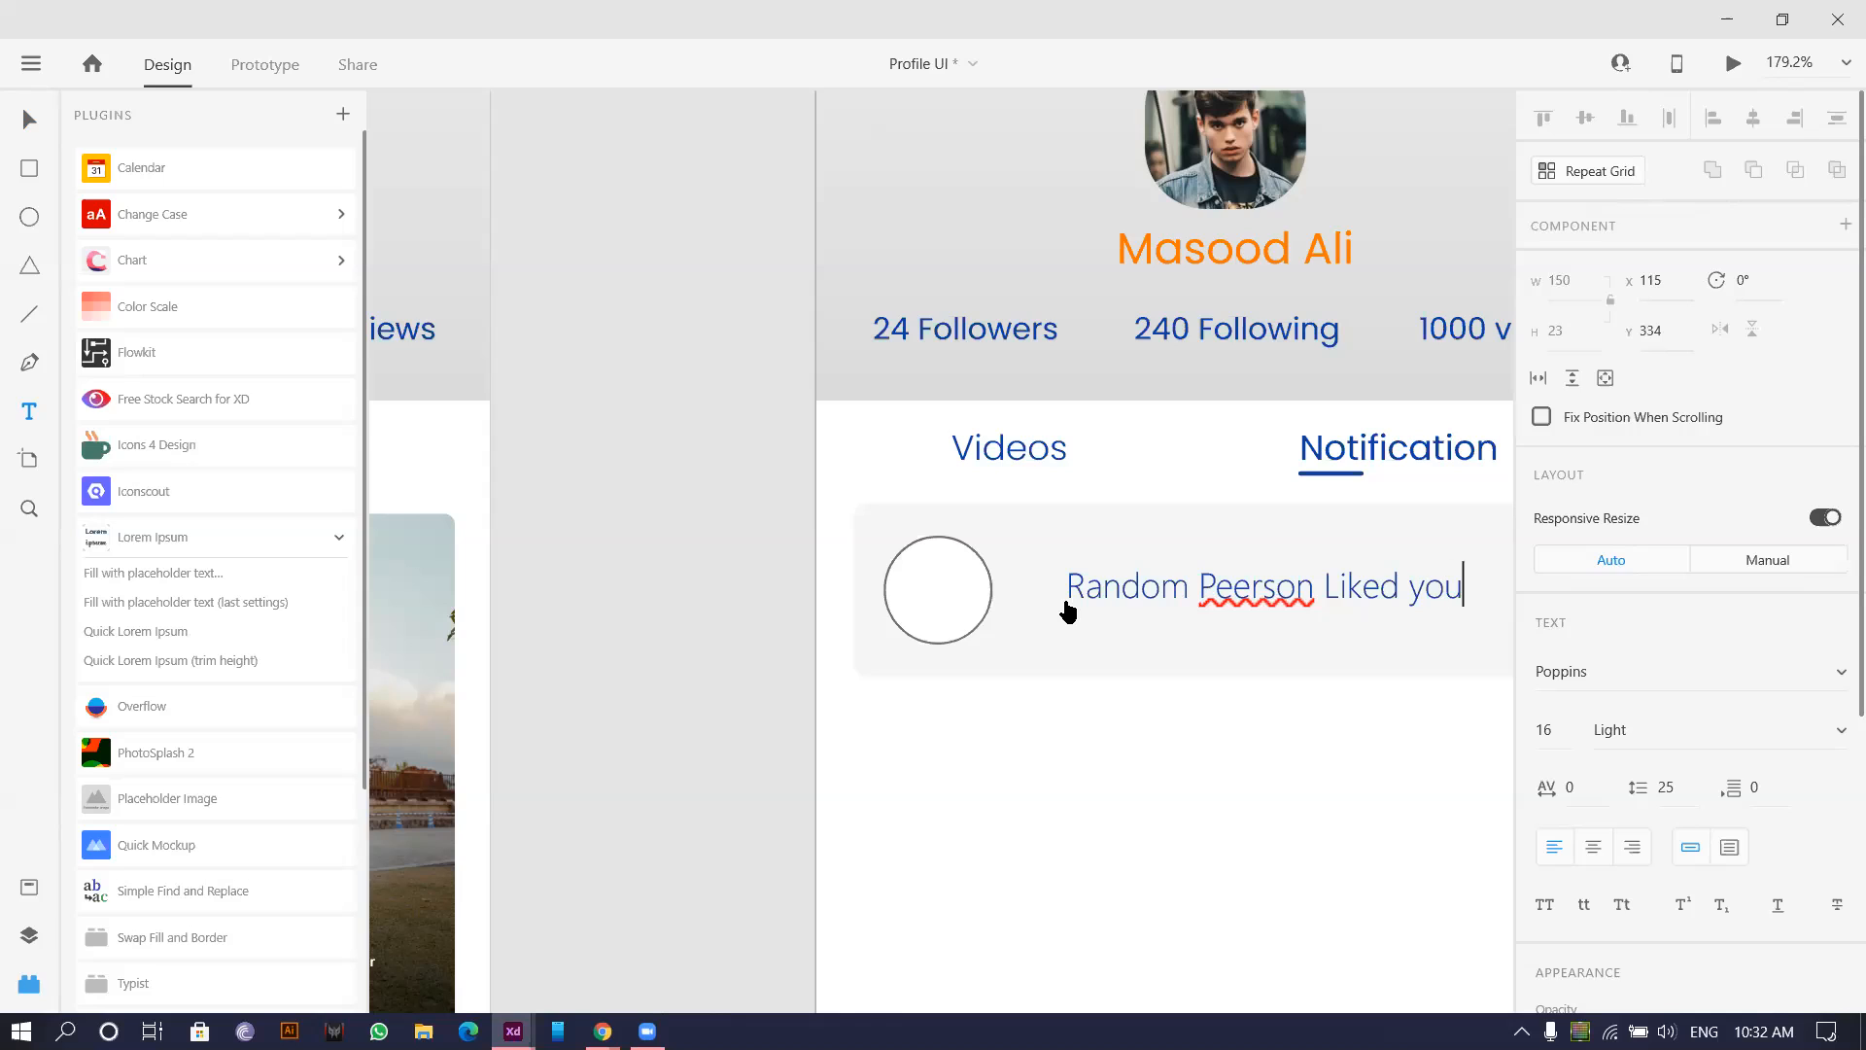
pyautogui.write('r vi')
pyautogui.click(953, 937)
pyautogui.moveTo(1067, 851); pyautogui.dragTo(467, 838)
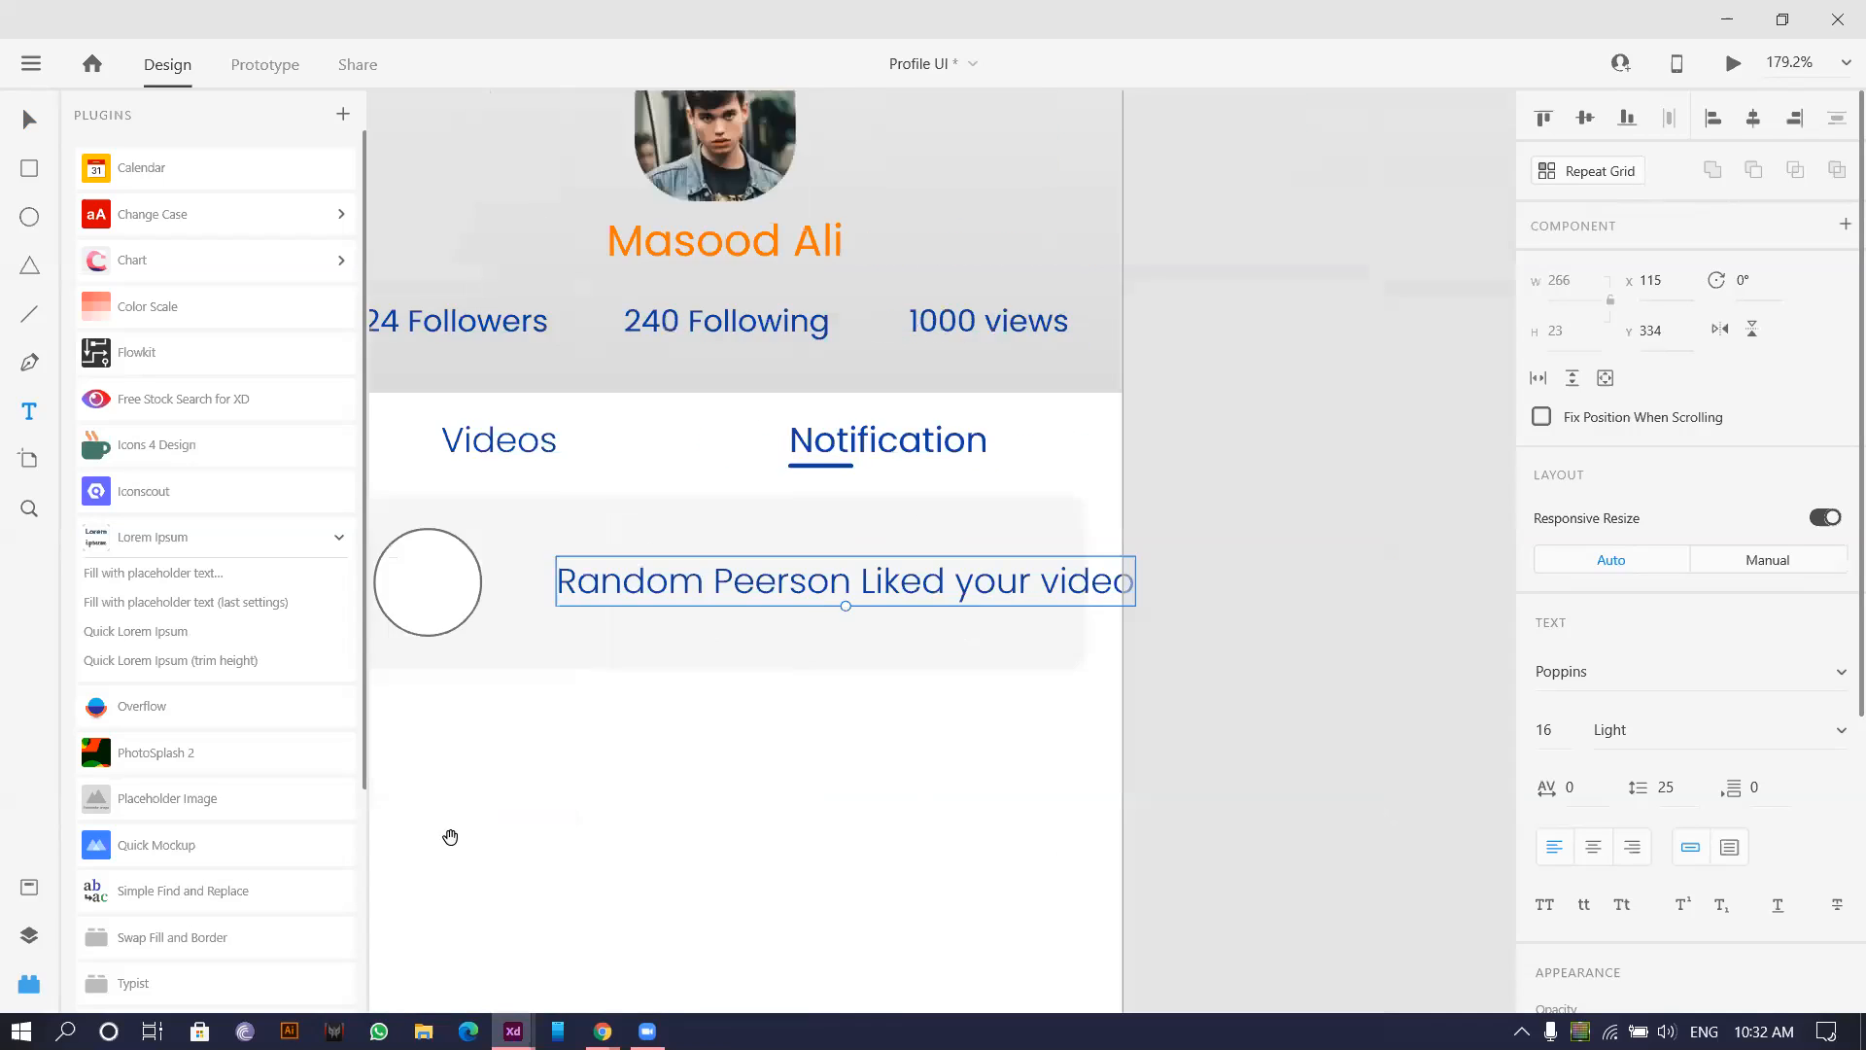
pyautogui.moveTo(638, 791); pyautogui.dragTo(783, 769)
# Shrink the text to 12 pt, move it next to the circle, and fix the 'Peerson' typo.
pyautogui.moveTo(900, 579); pyautogui.dragTo(901, 567)
pyautogui.click(31, 130)
pyautogui.moveTo(889, 563); pyautogui.dragTo(709, 555)
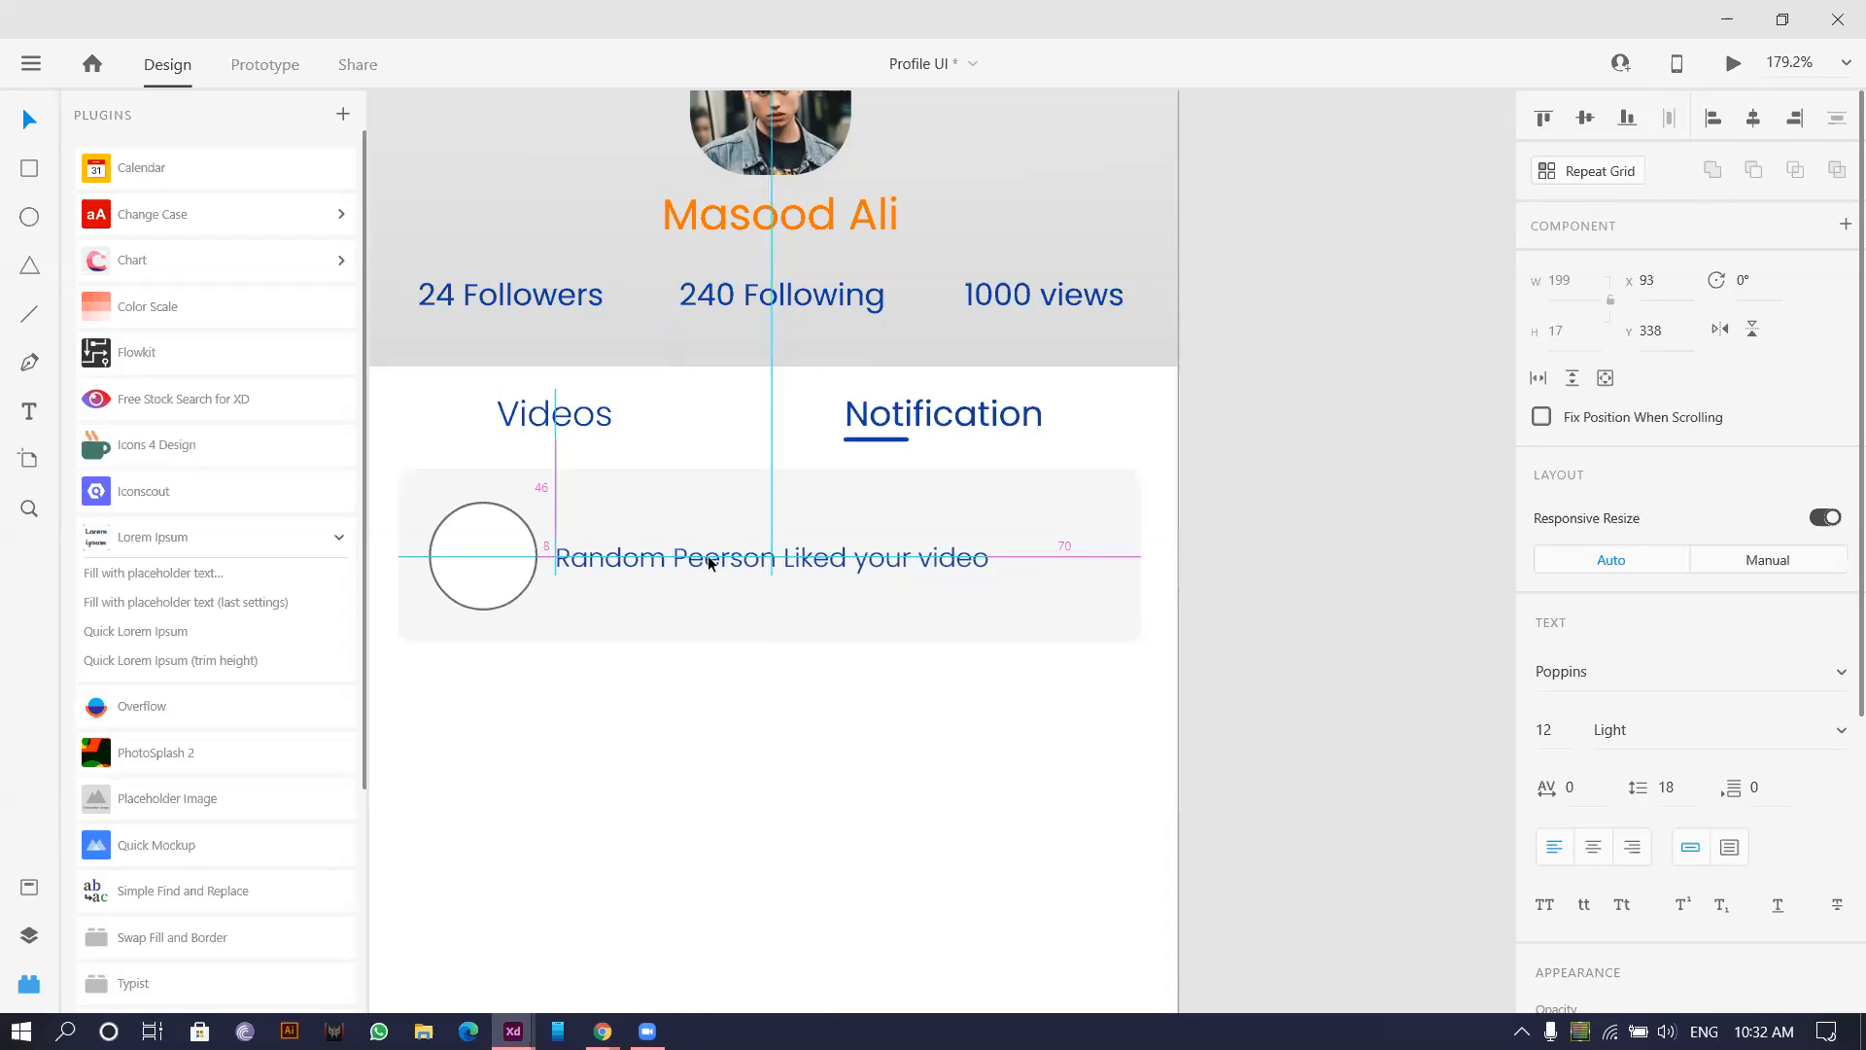
pyautogui.doubleClick(667, 556)
pyautogui.click(679, 558)
pyautogui.press('BackSpace')
pyautogui.press('Escape')
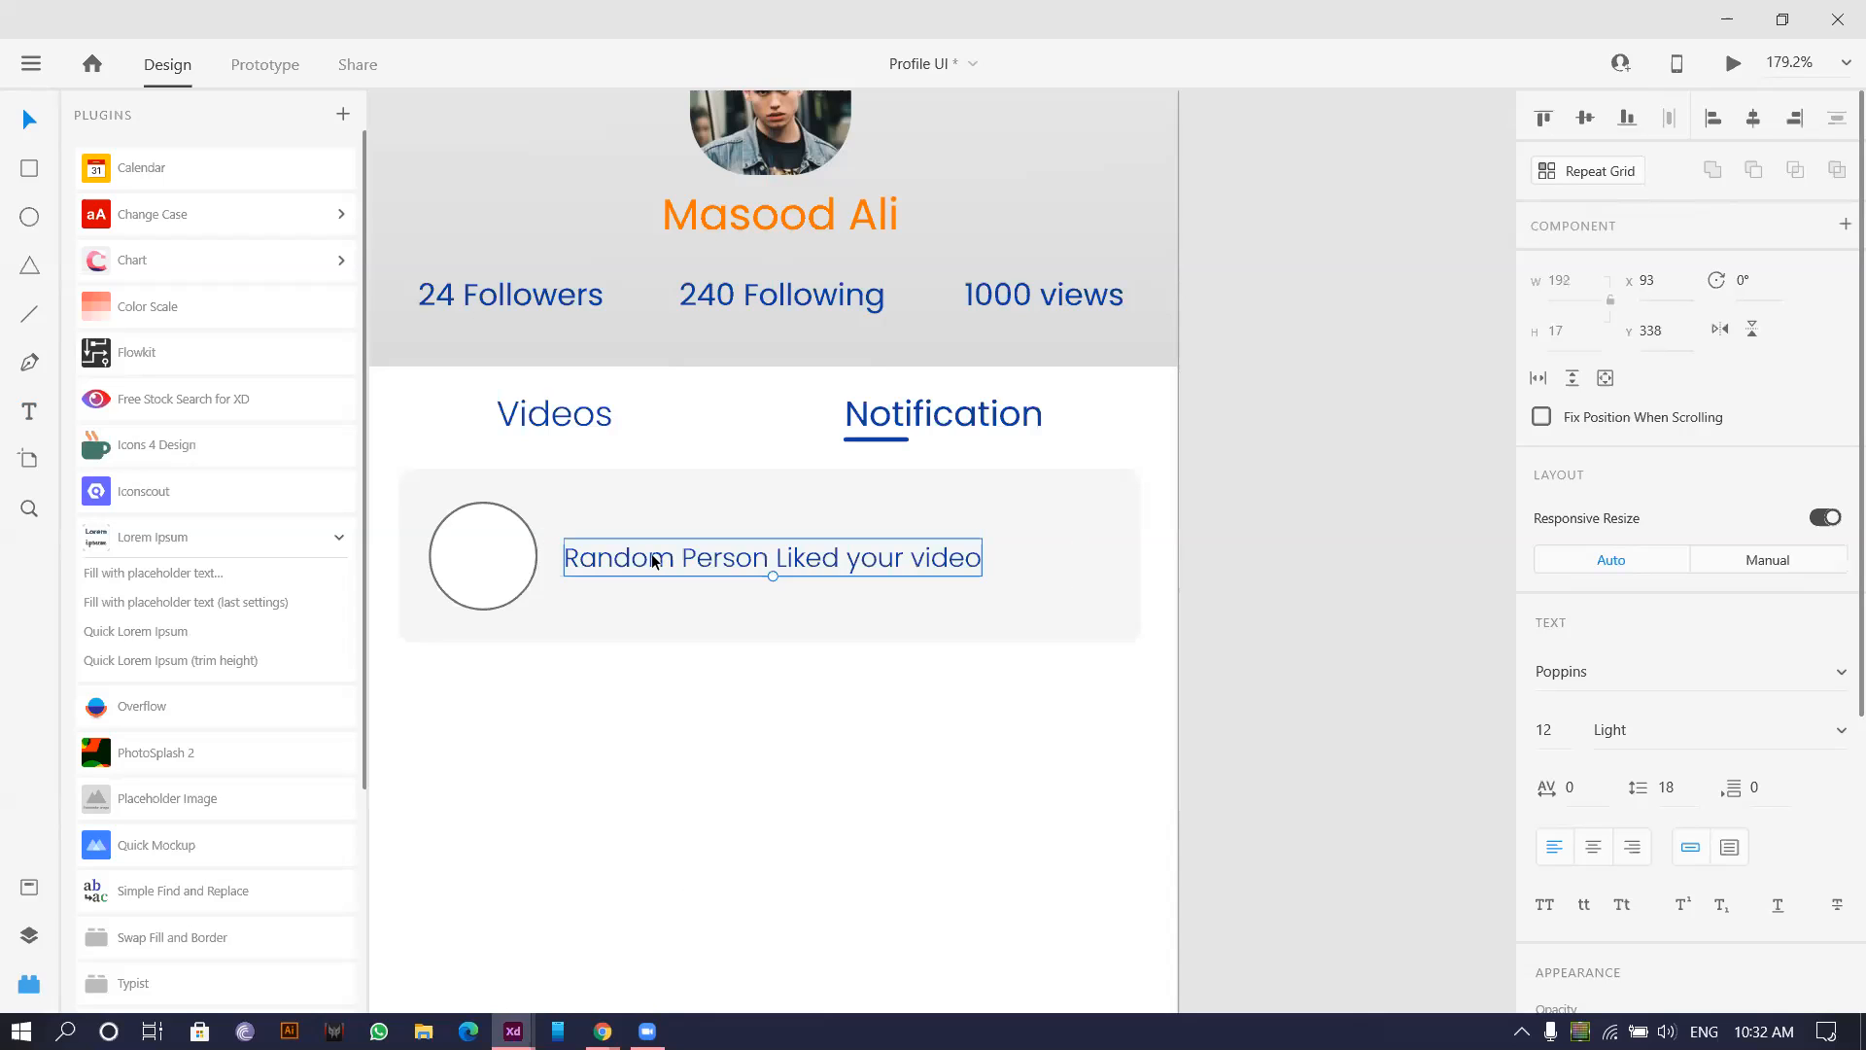
# Give 'Random Person' a heavier font weight than the rest of the message.
pyautogui.doubleClick(741, 560)
pyautogui.moveTo(738, 559); pyautogui.dragTo(557, 565)
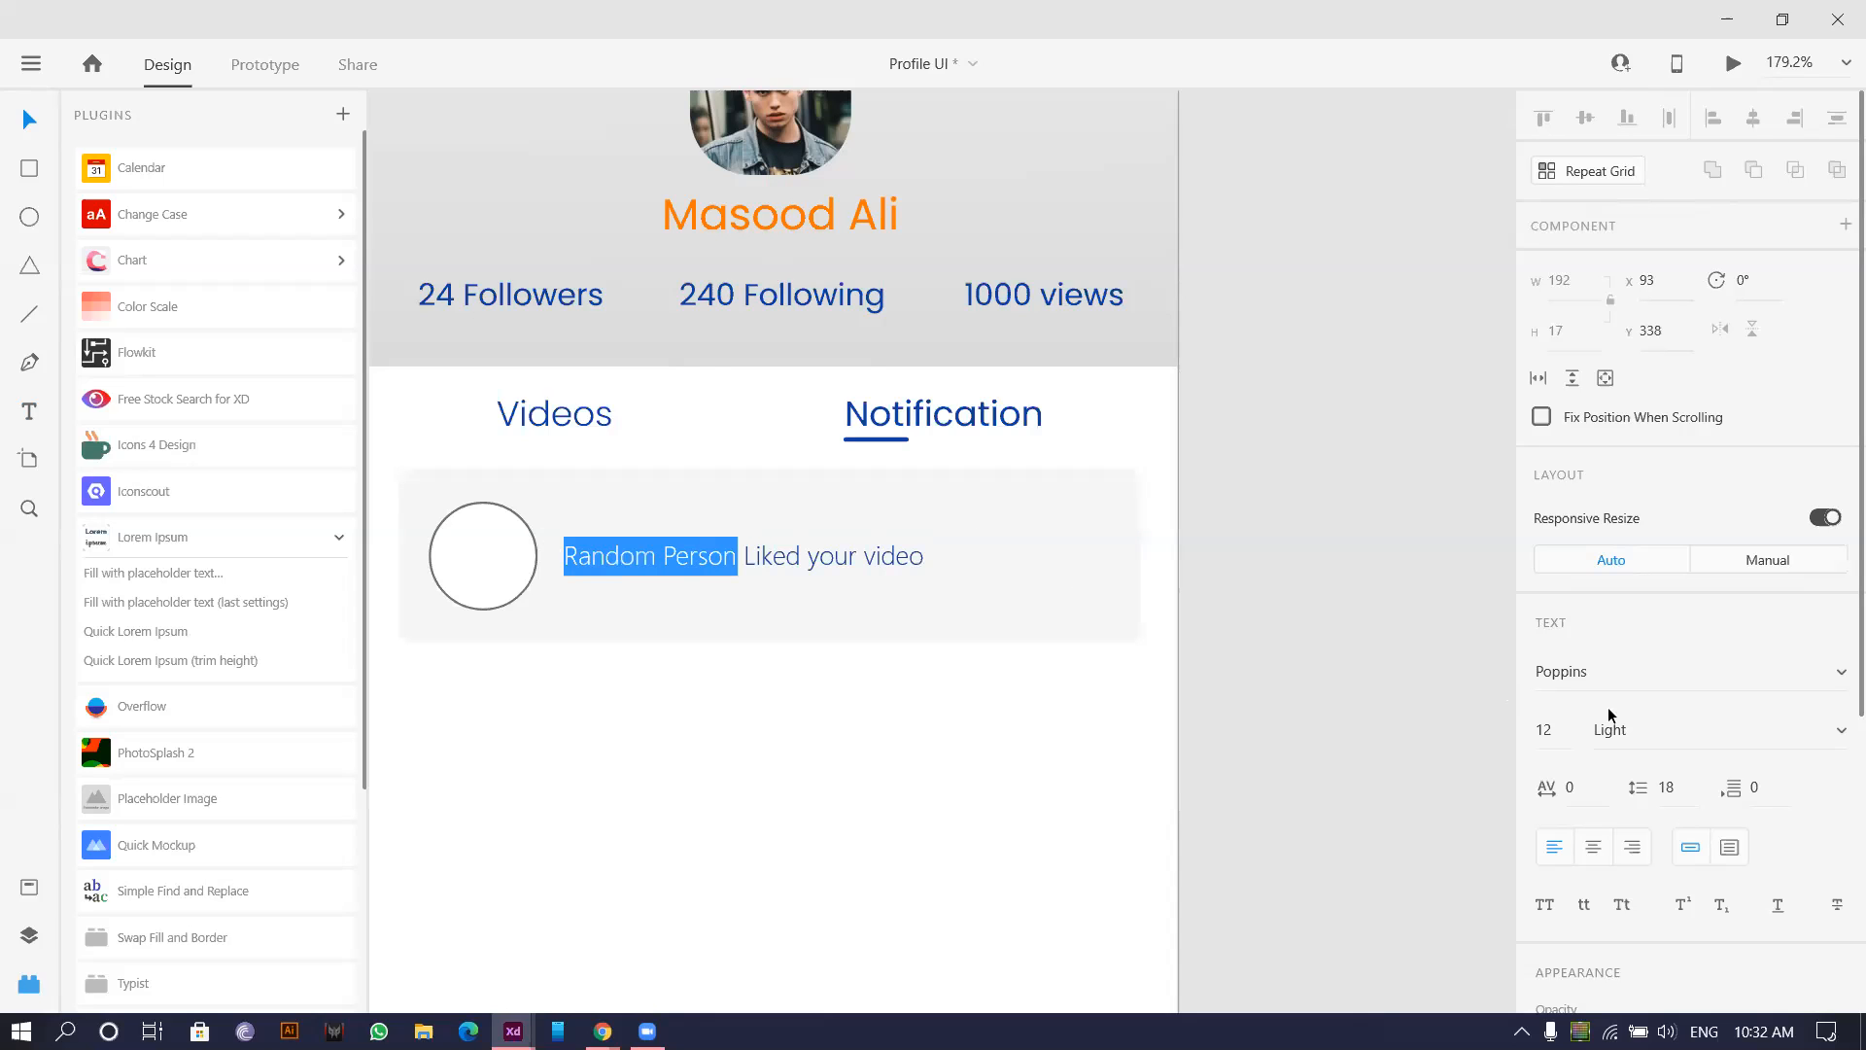
pyautogui.click(1675, 729)
pyautogui.press('Down')
pyautogui.click(719, 836)
pyautogui.scroll(-3, 724, 797)
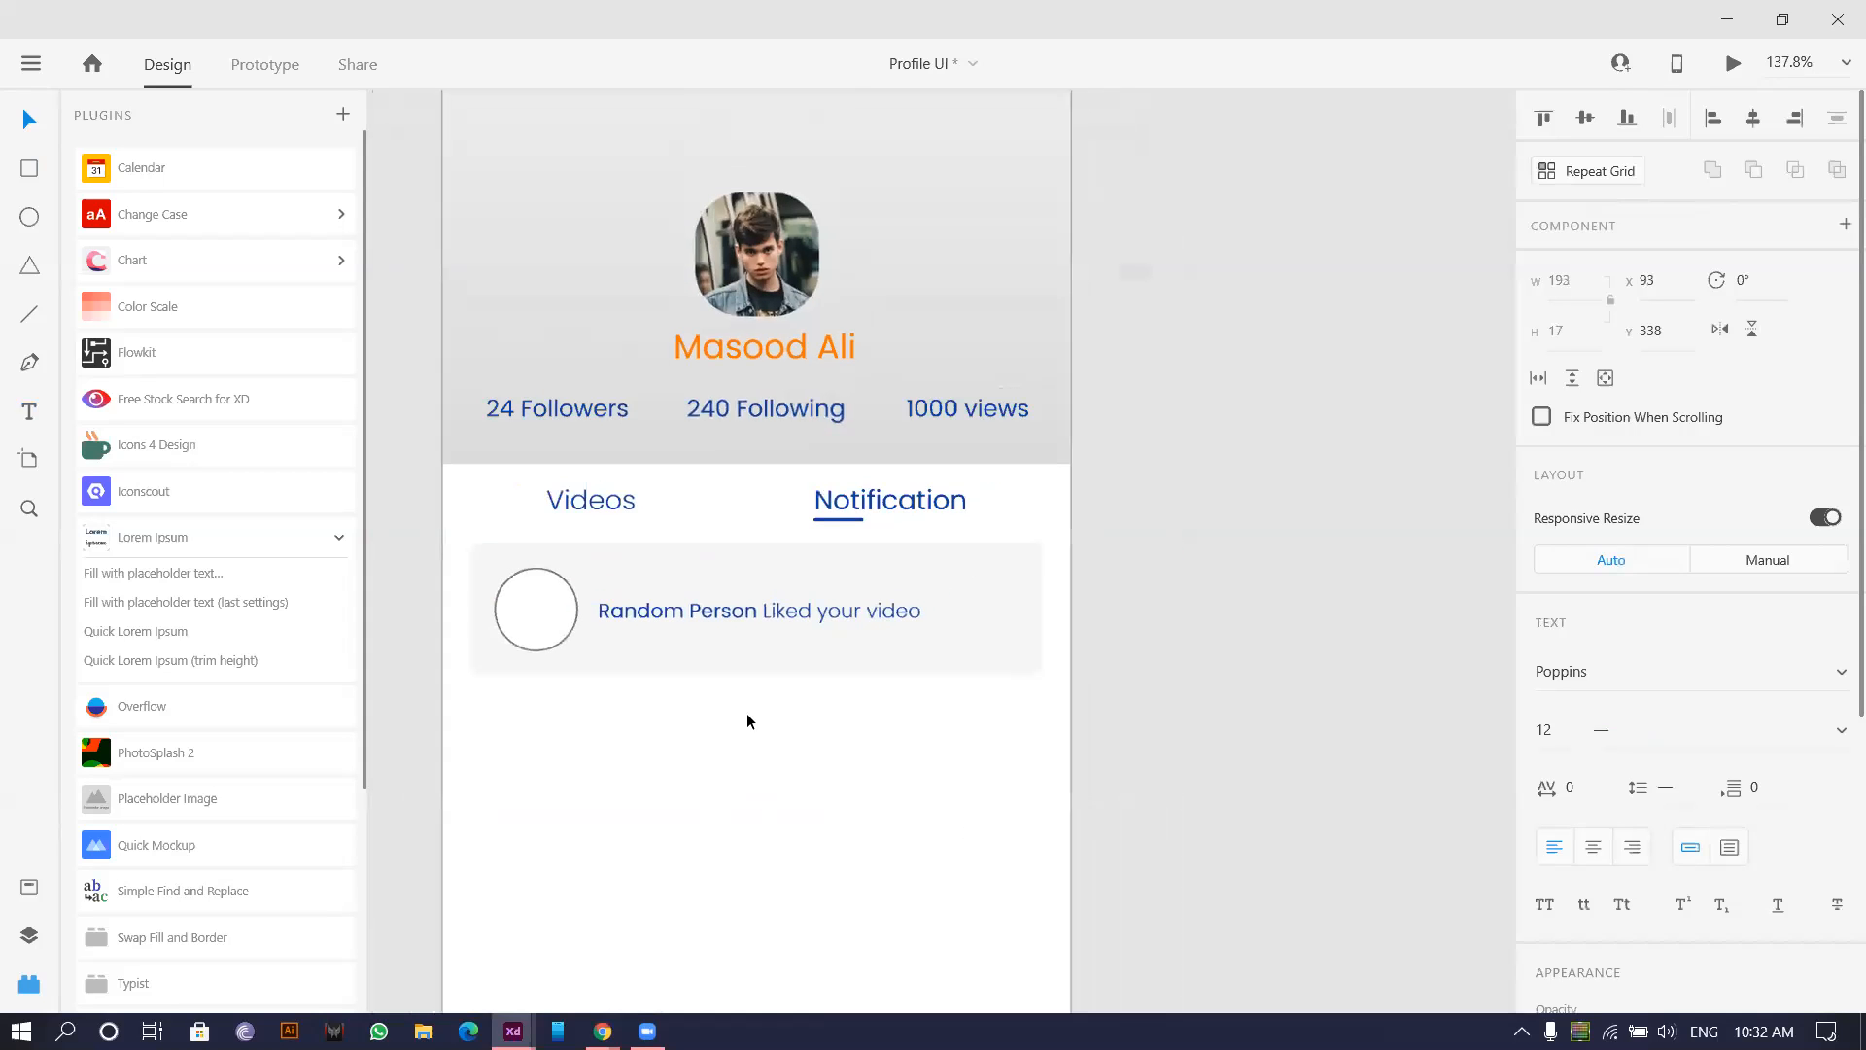
pyautogui.click(746, 721)
pyautogui.scroll(3, 937, 665)
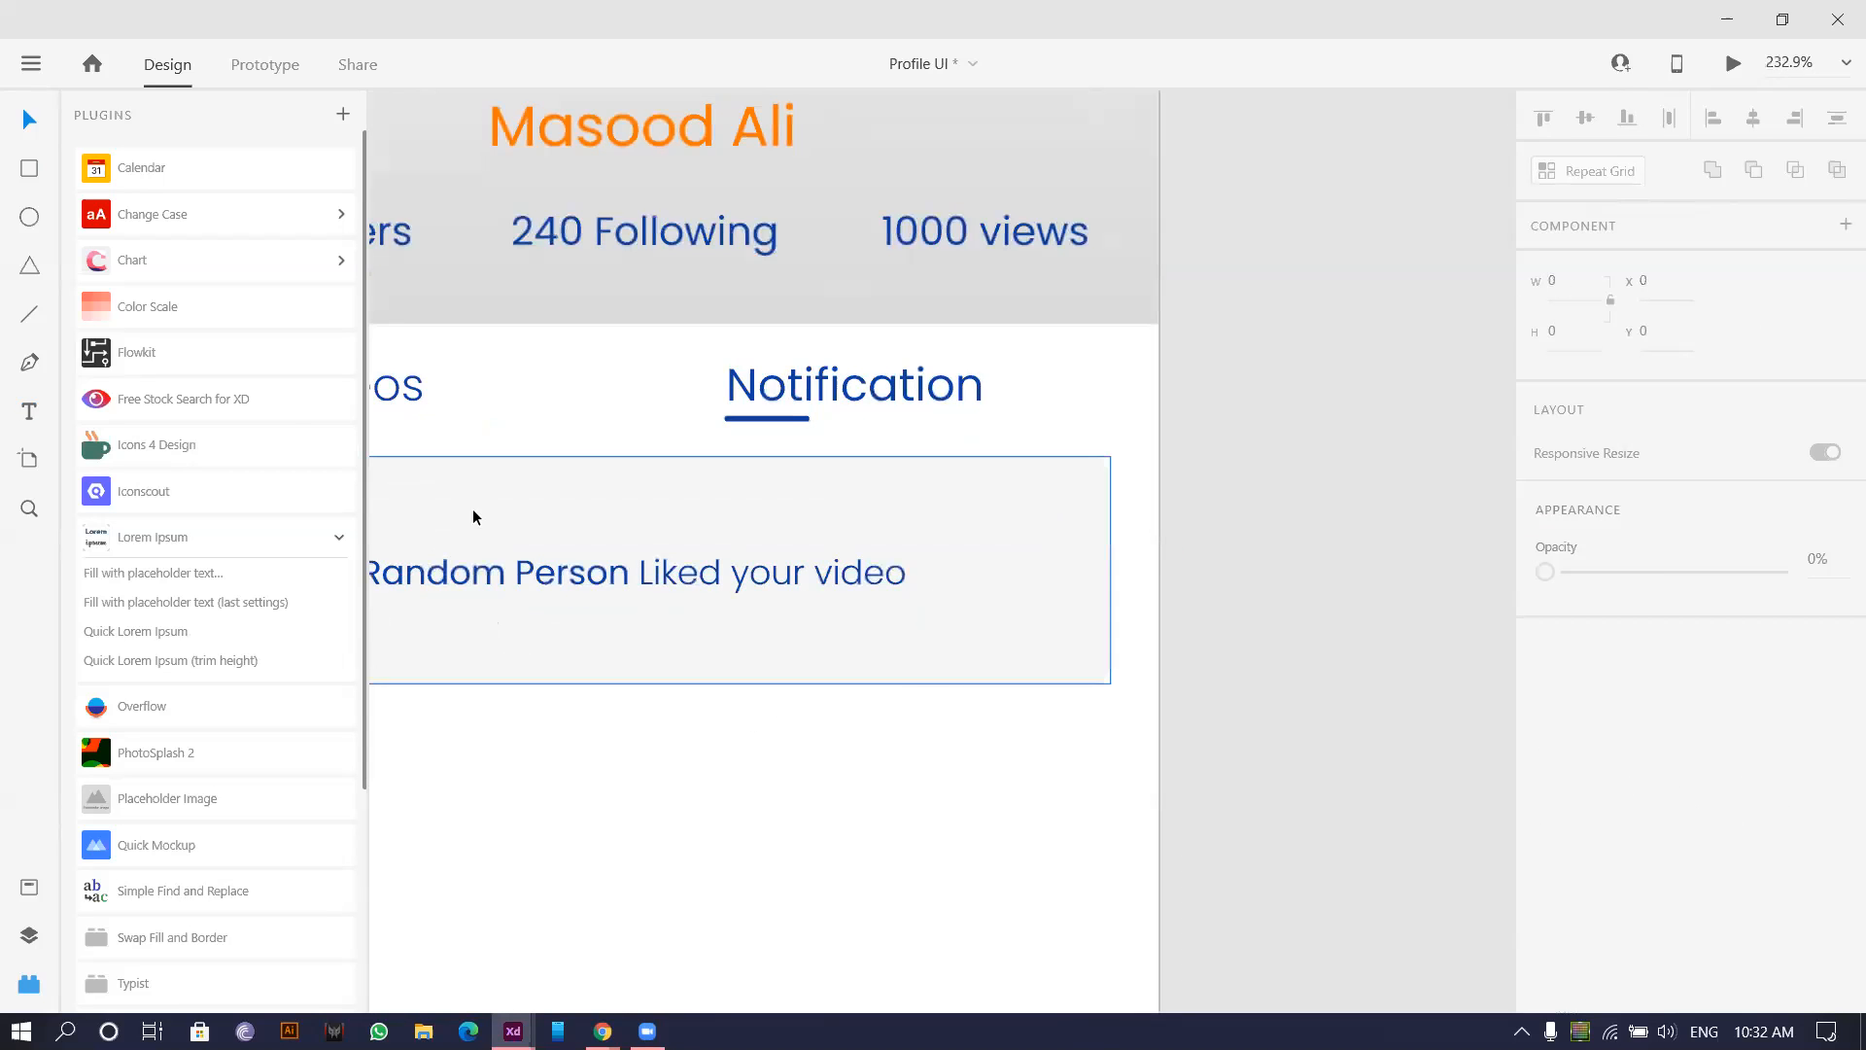
# Add a '1 h' timestamp text above the card's right end.
pyautogui.click(30, 409)
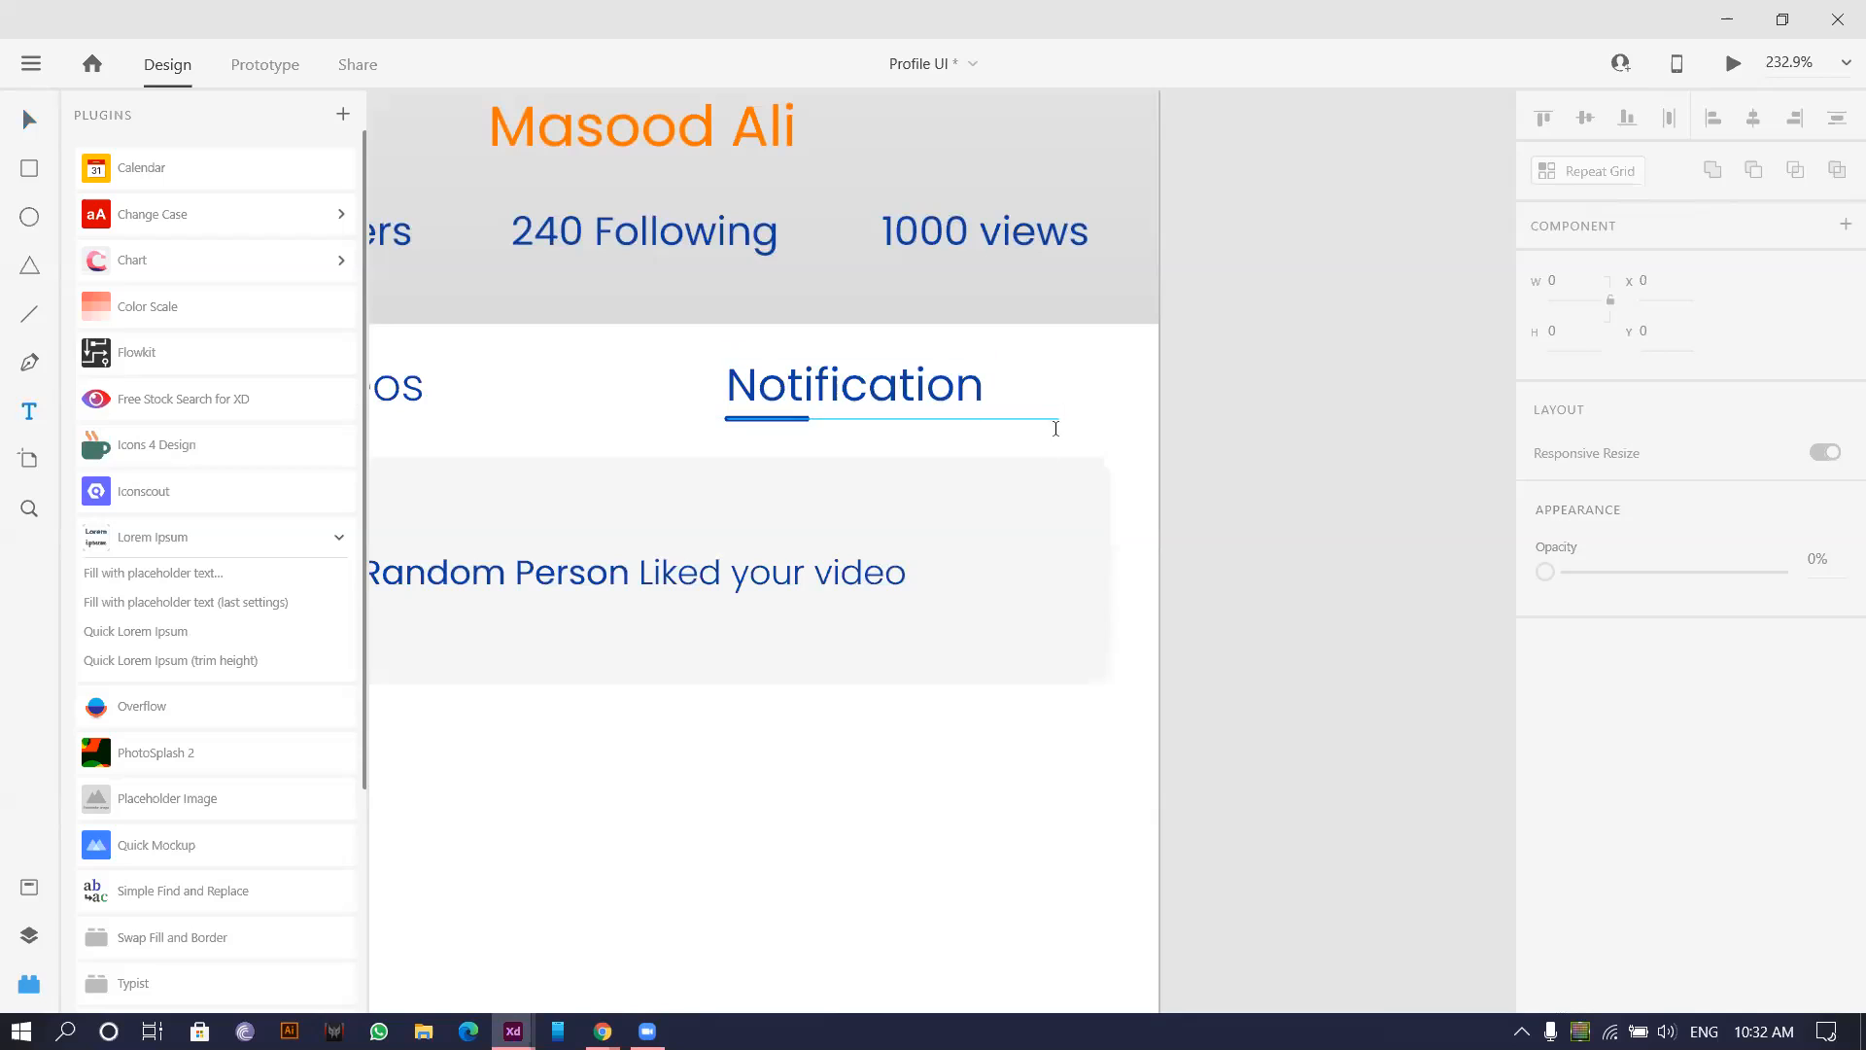
pyautogui.click(1027, 474)
pyautogui.write('1 hr')
pyautogui.press('Escape')
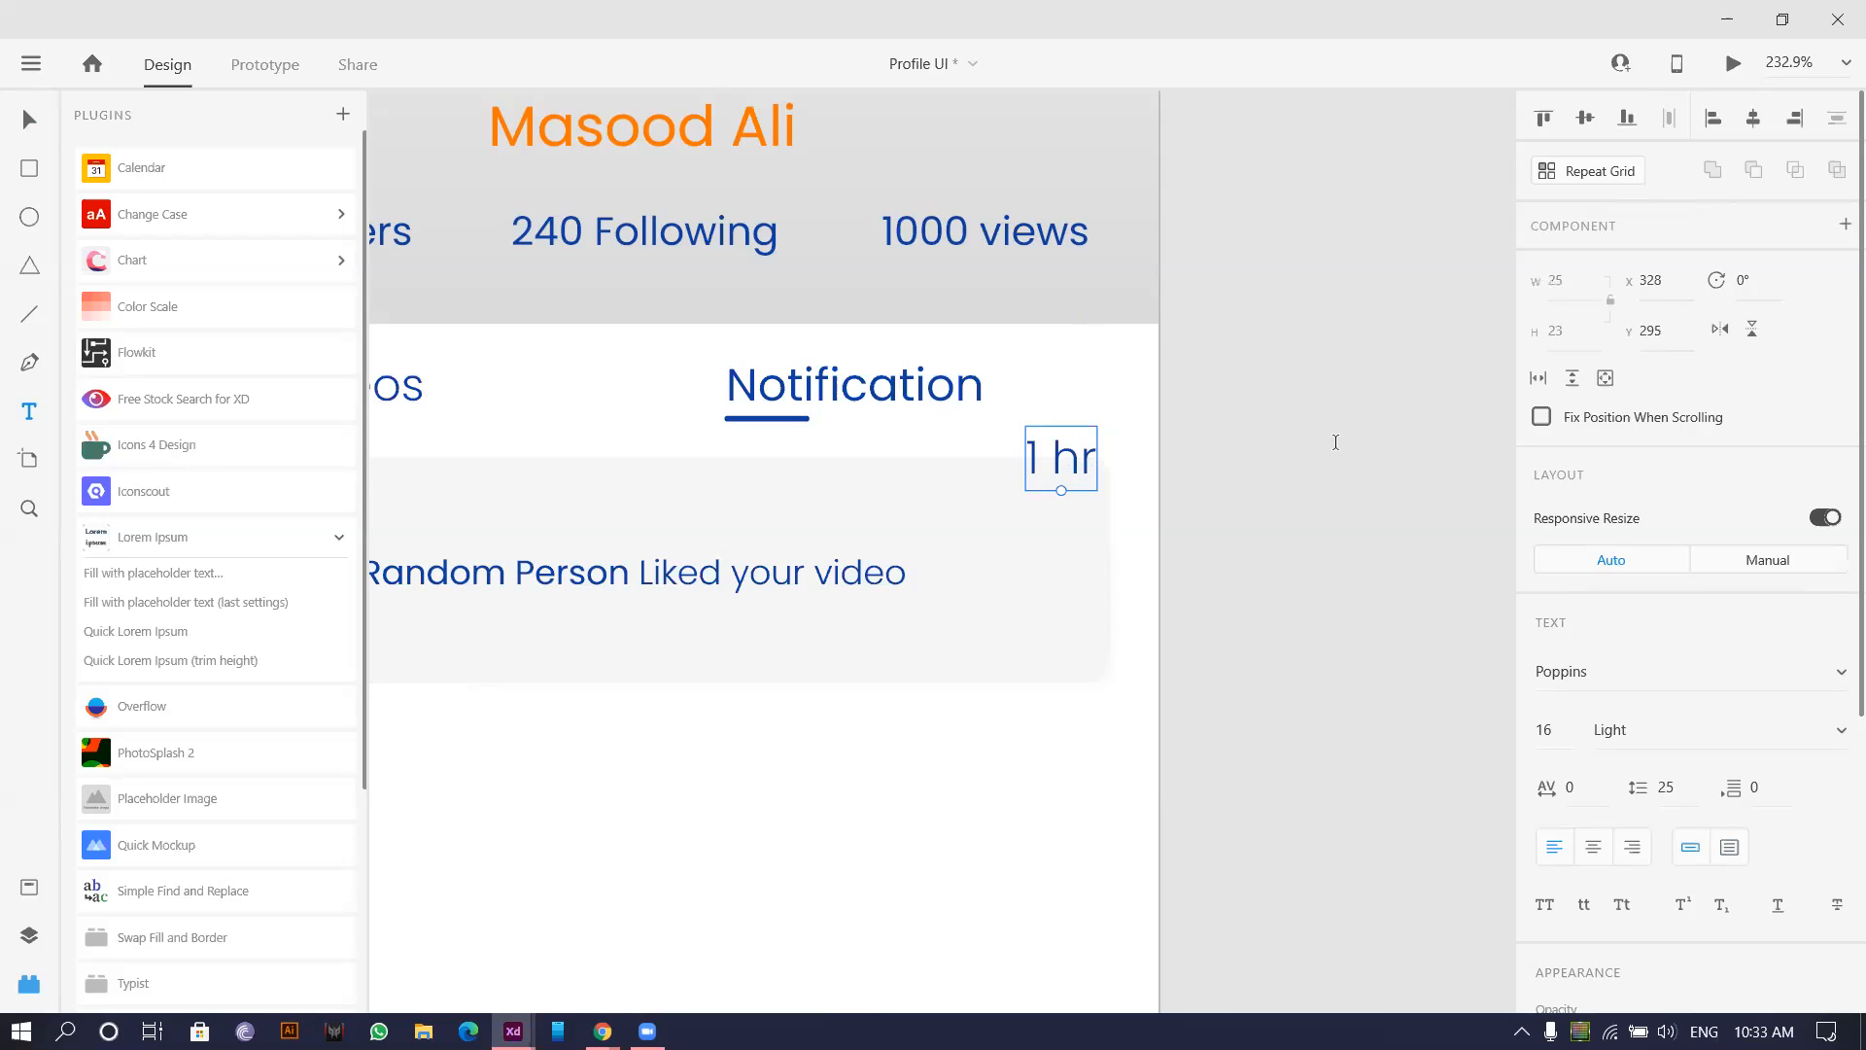
pyautogui.doubleClick(1067, 454)
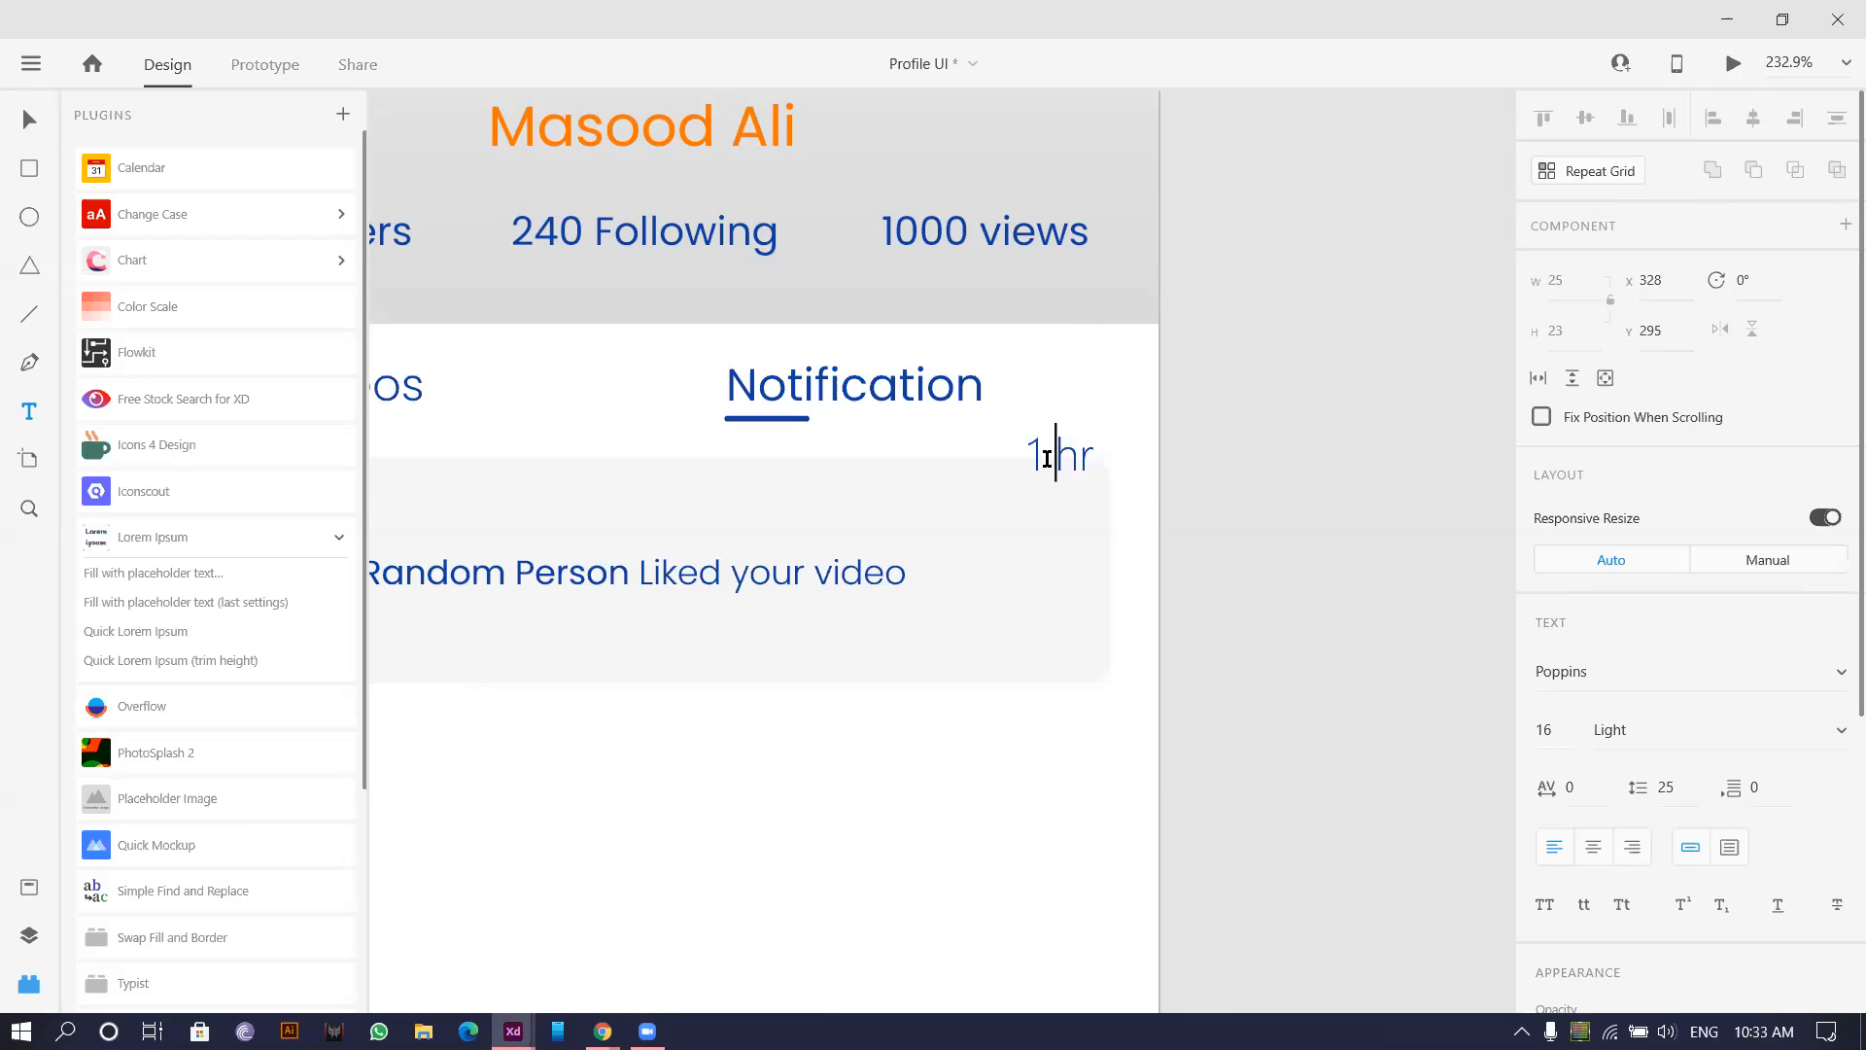
pyautogui.moveTo(1041, 454); pyautogui.dragTo(1148, 473)
pyautogui.write('H')
pyautogui.press('Left')
pyautogui.press('Right')
pyautogui.press('BackSpace')
pyautogui.write('h')
# Place '1 h' in the card's top-right corner, then drag a copy of the whole card downward.
pyautogui.click(35, 119)
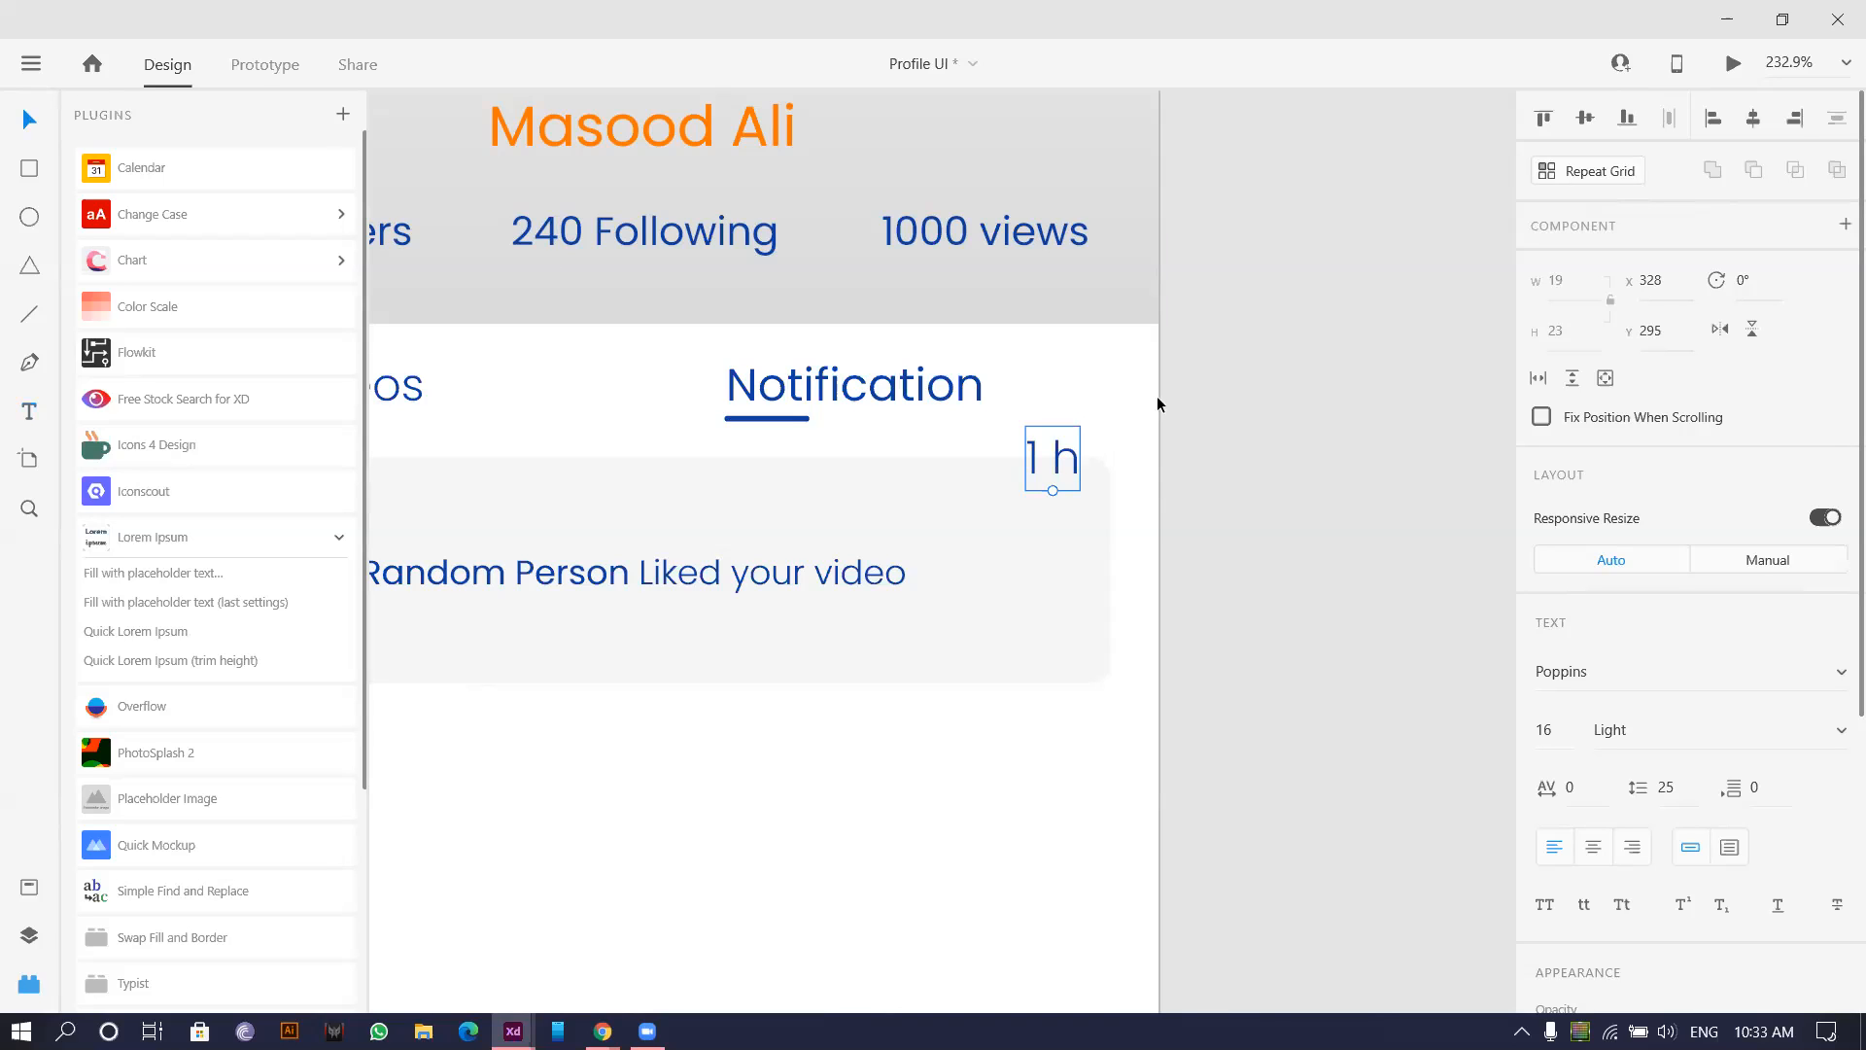
pyautogui.scroll(3, 1116, 479)
pyautogui.moveTo(1022, 475); pyautogui.dragTo(1039, 521)
pyautogui.scroll(-5, 1040, 521)
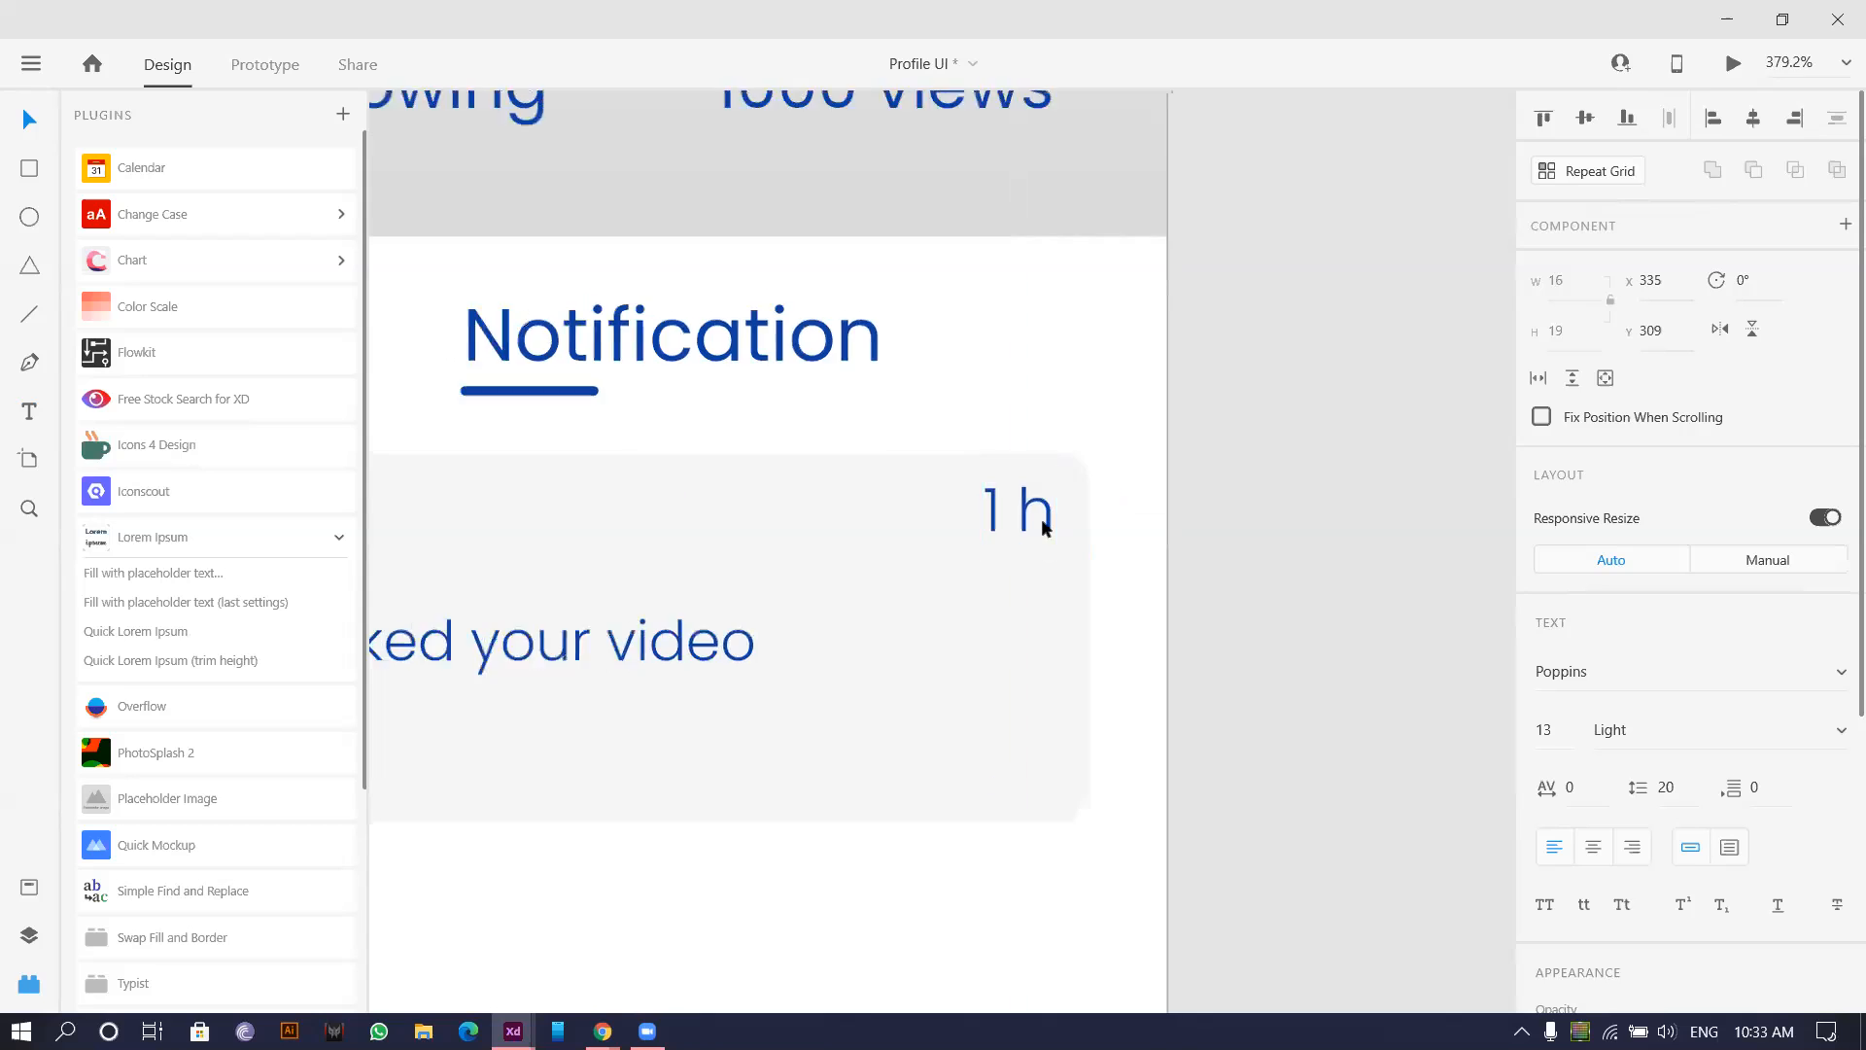
pyautogui.scroll(3, 1004, 652)
pyautogui.scroll(-5, 1011, 538)
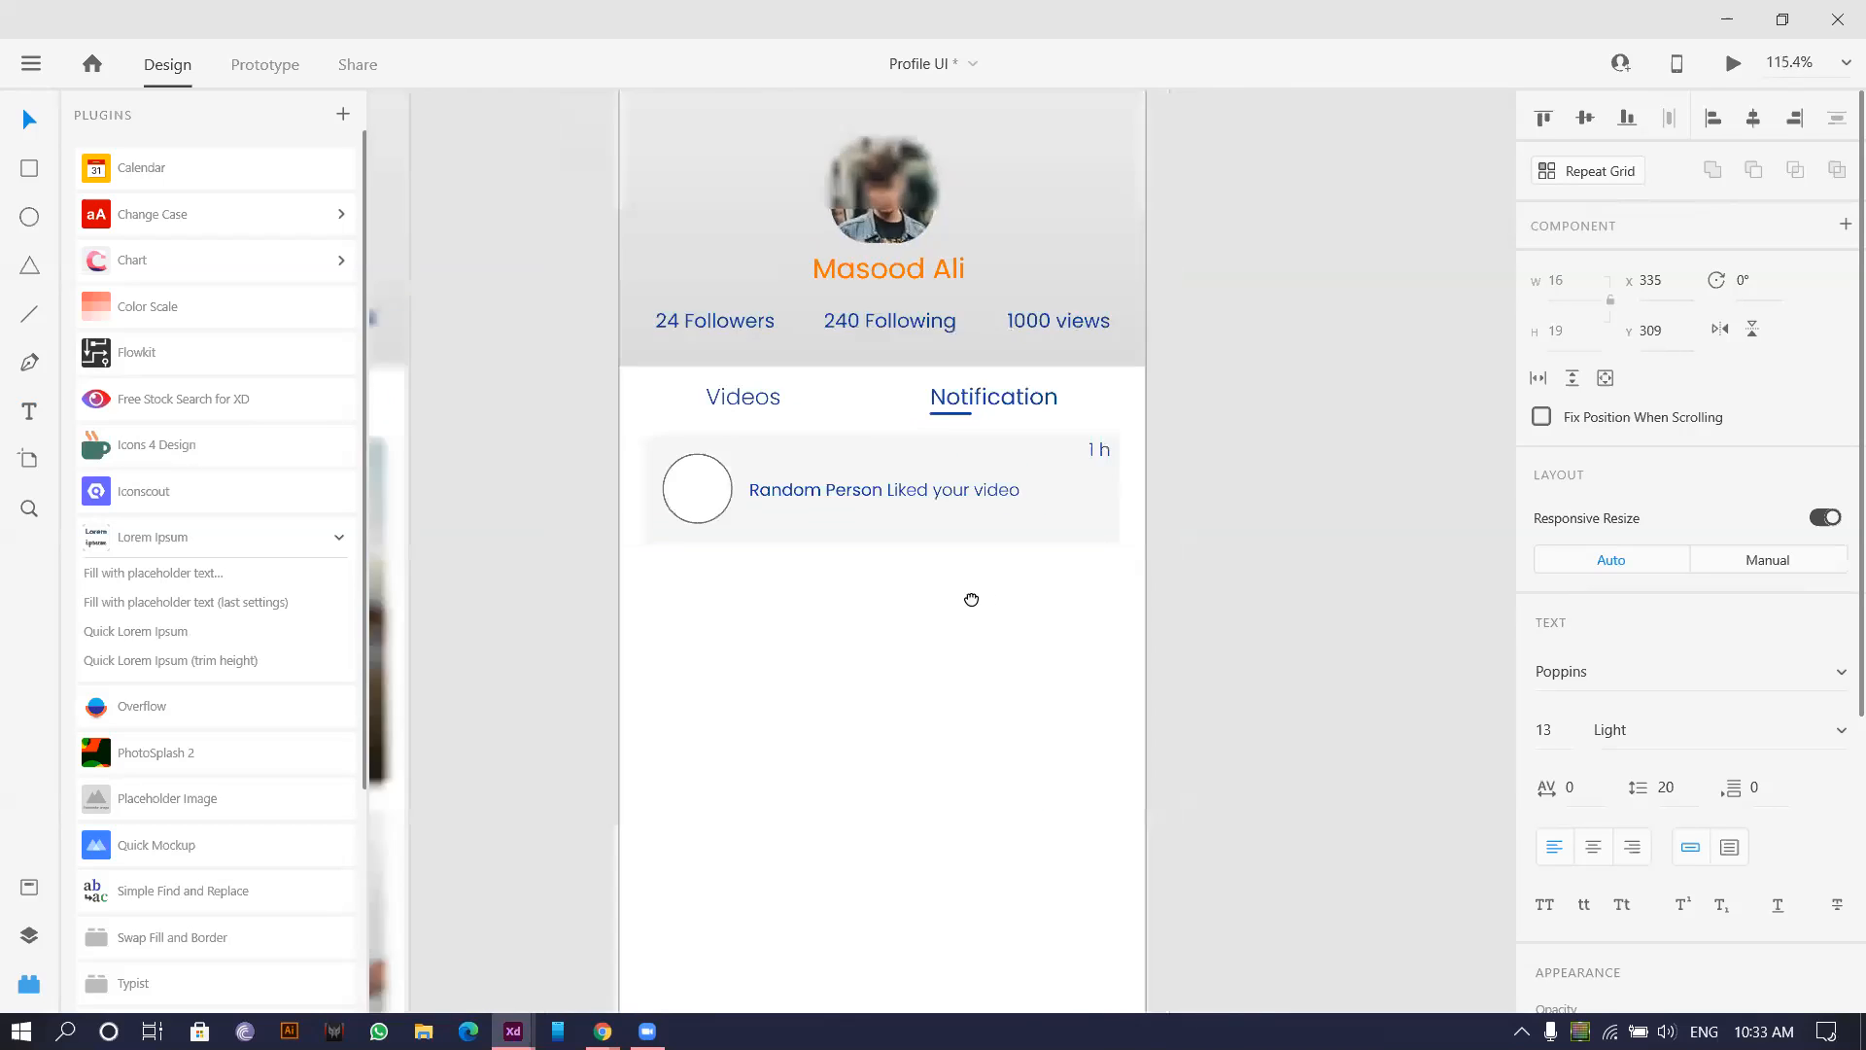
pyautogui.moveTo(1204, 655); pyautogui.dragTo(551, 453)
pyautogui.moveTo(912, 489); pyautogui.dragTo(913, 593)
# Replace the copy with a five-row repeat grid of the card, gap reduced to 17.
pyautogui.hotkey('ctrl', 'z')
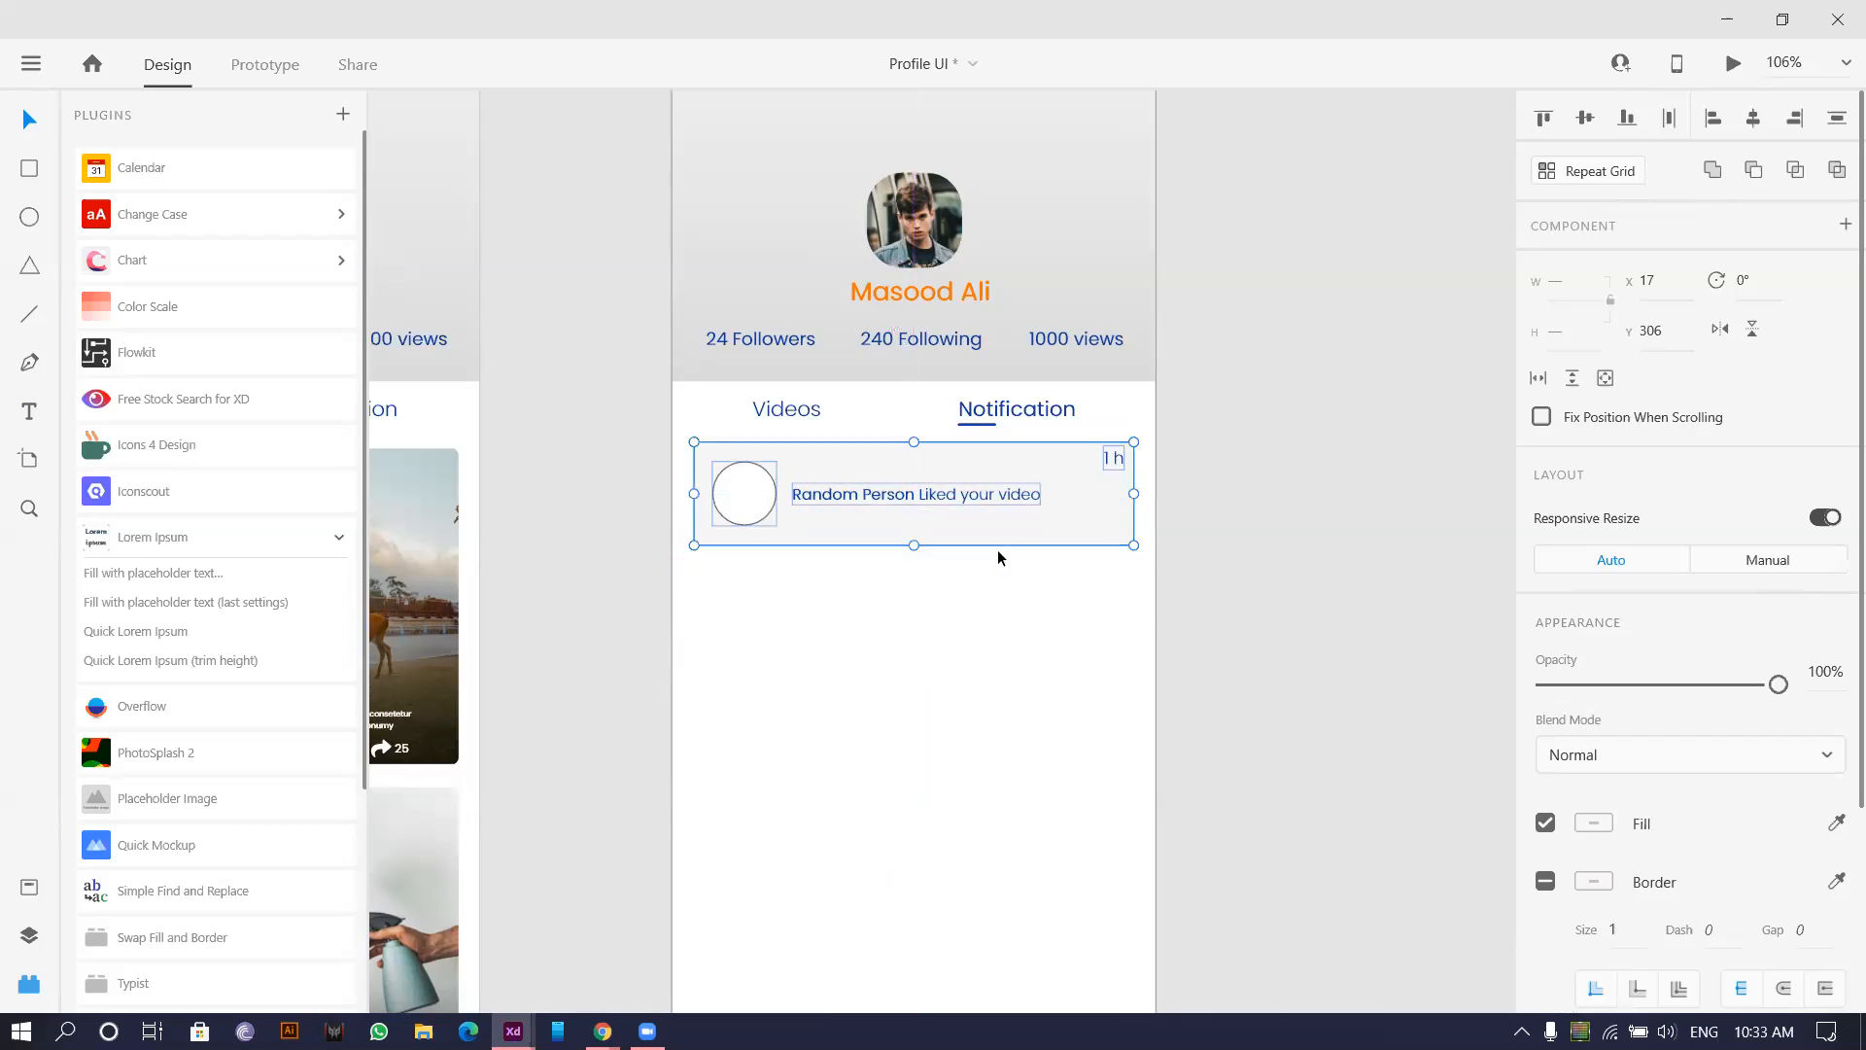
pyautogui.click(1599, 173)
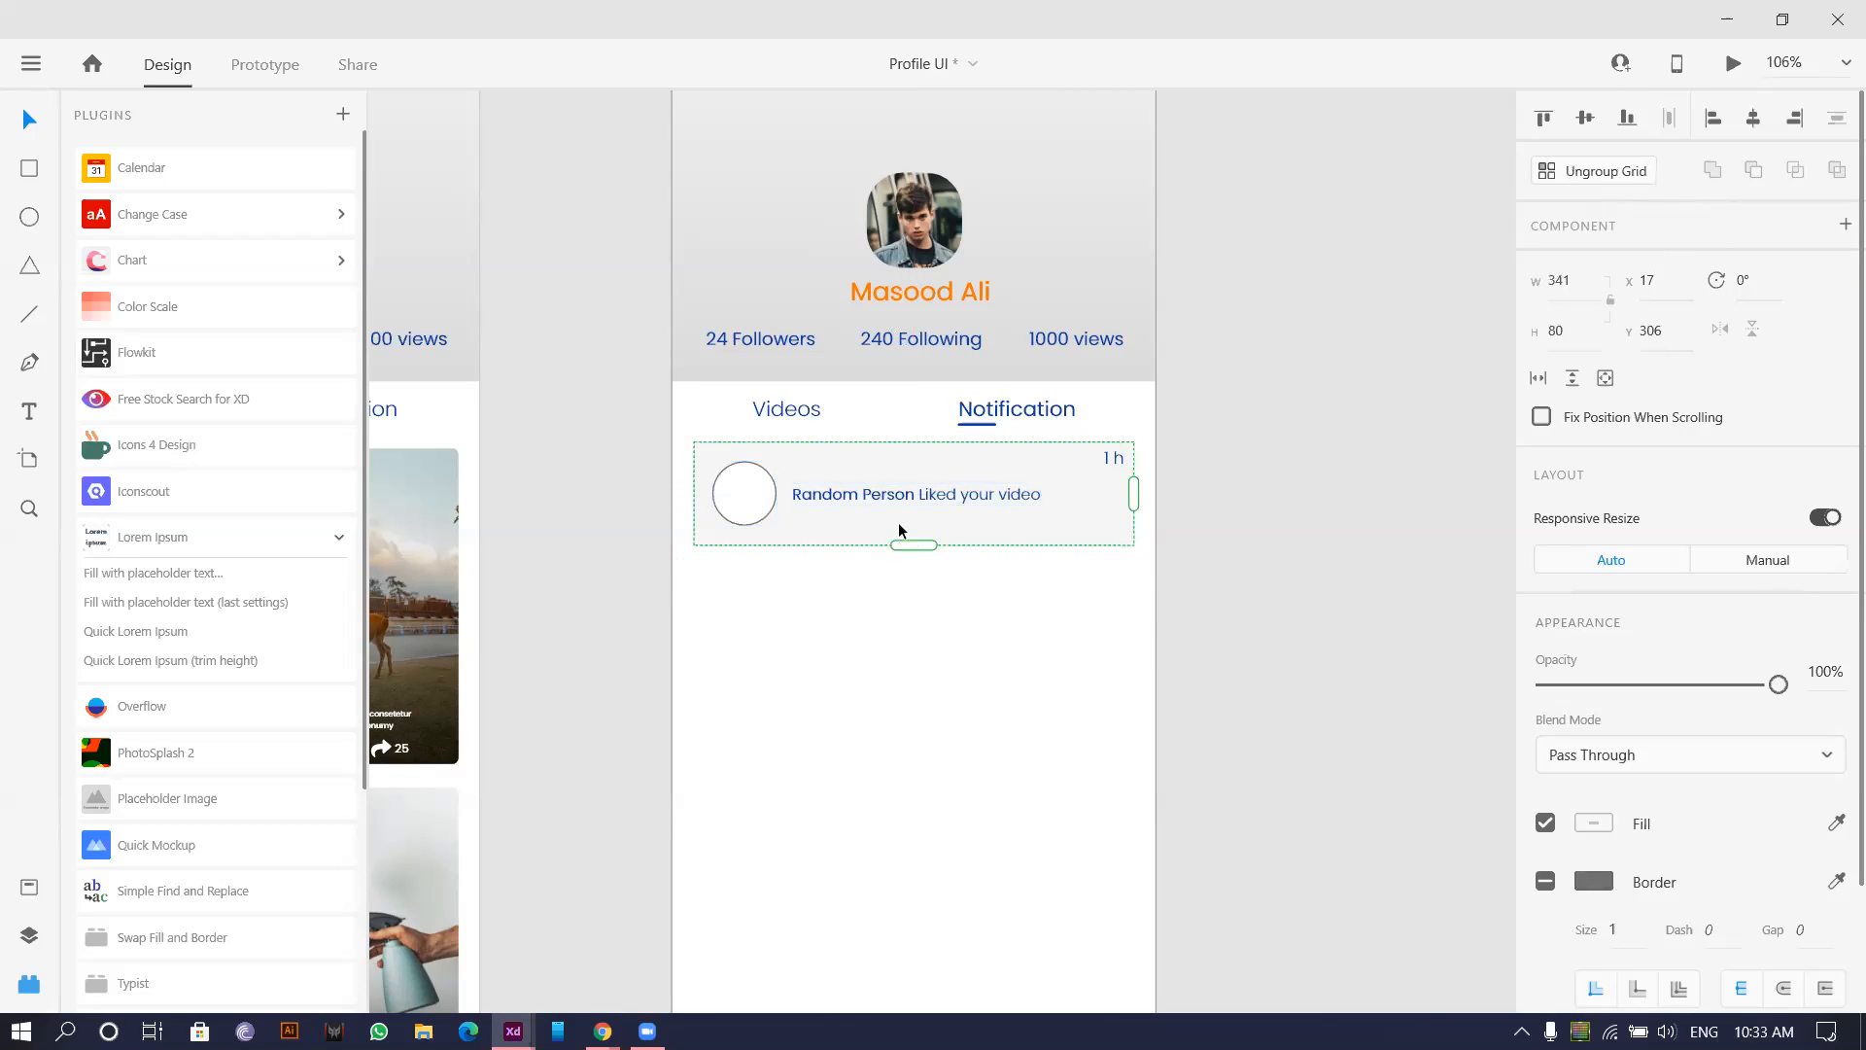
pyautogui.moveTo(895, 703); pyautogui.dragTo(911, 871)
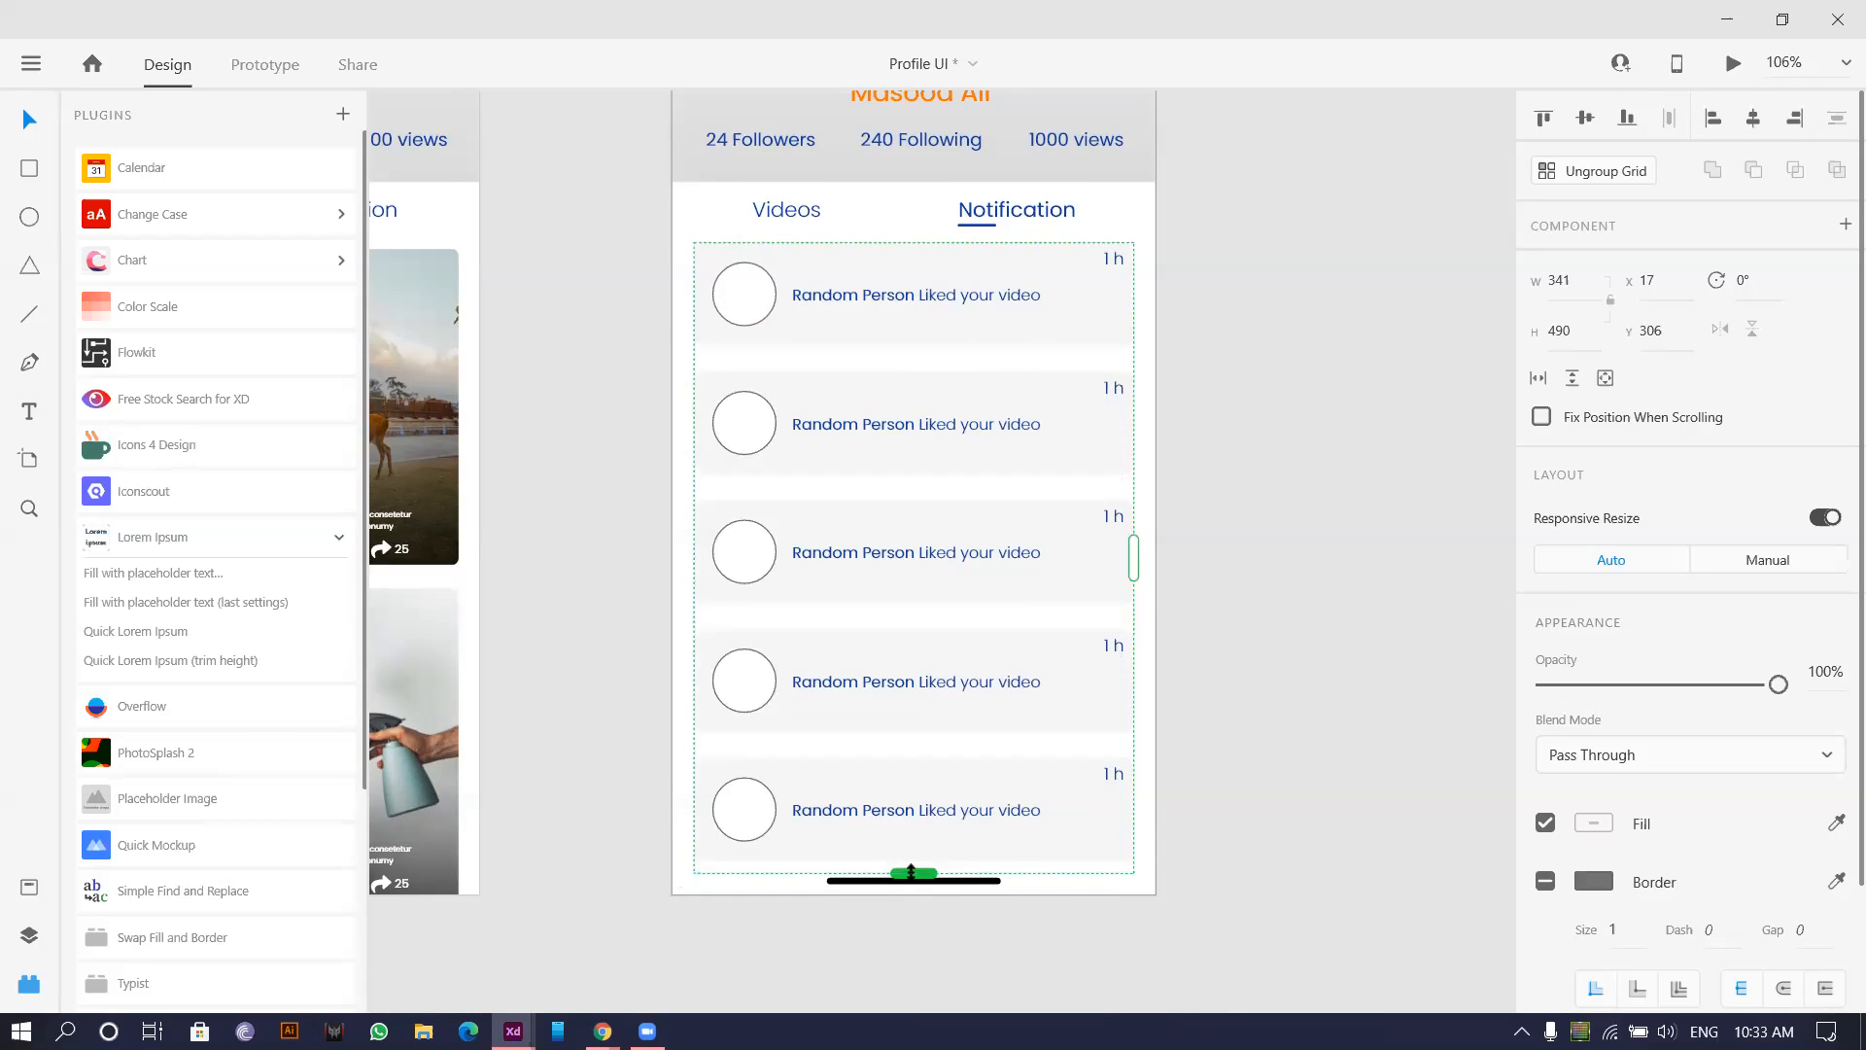
pyautogui.click(1375, 860)
pyautogui.keyDown('ctrl'); pyautogui.scroll(3, 1021, 742); pyautogui.keyUp('ctrl')
pyautogui.click(913, 480)
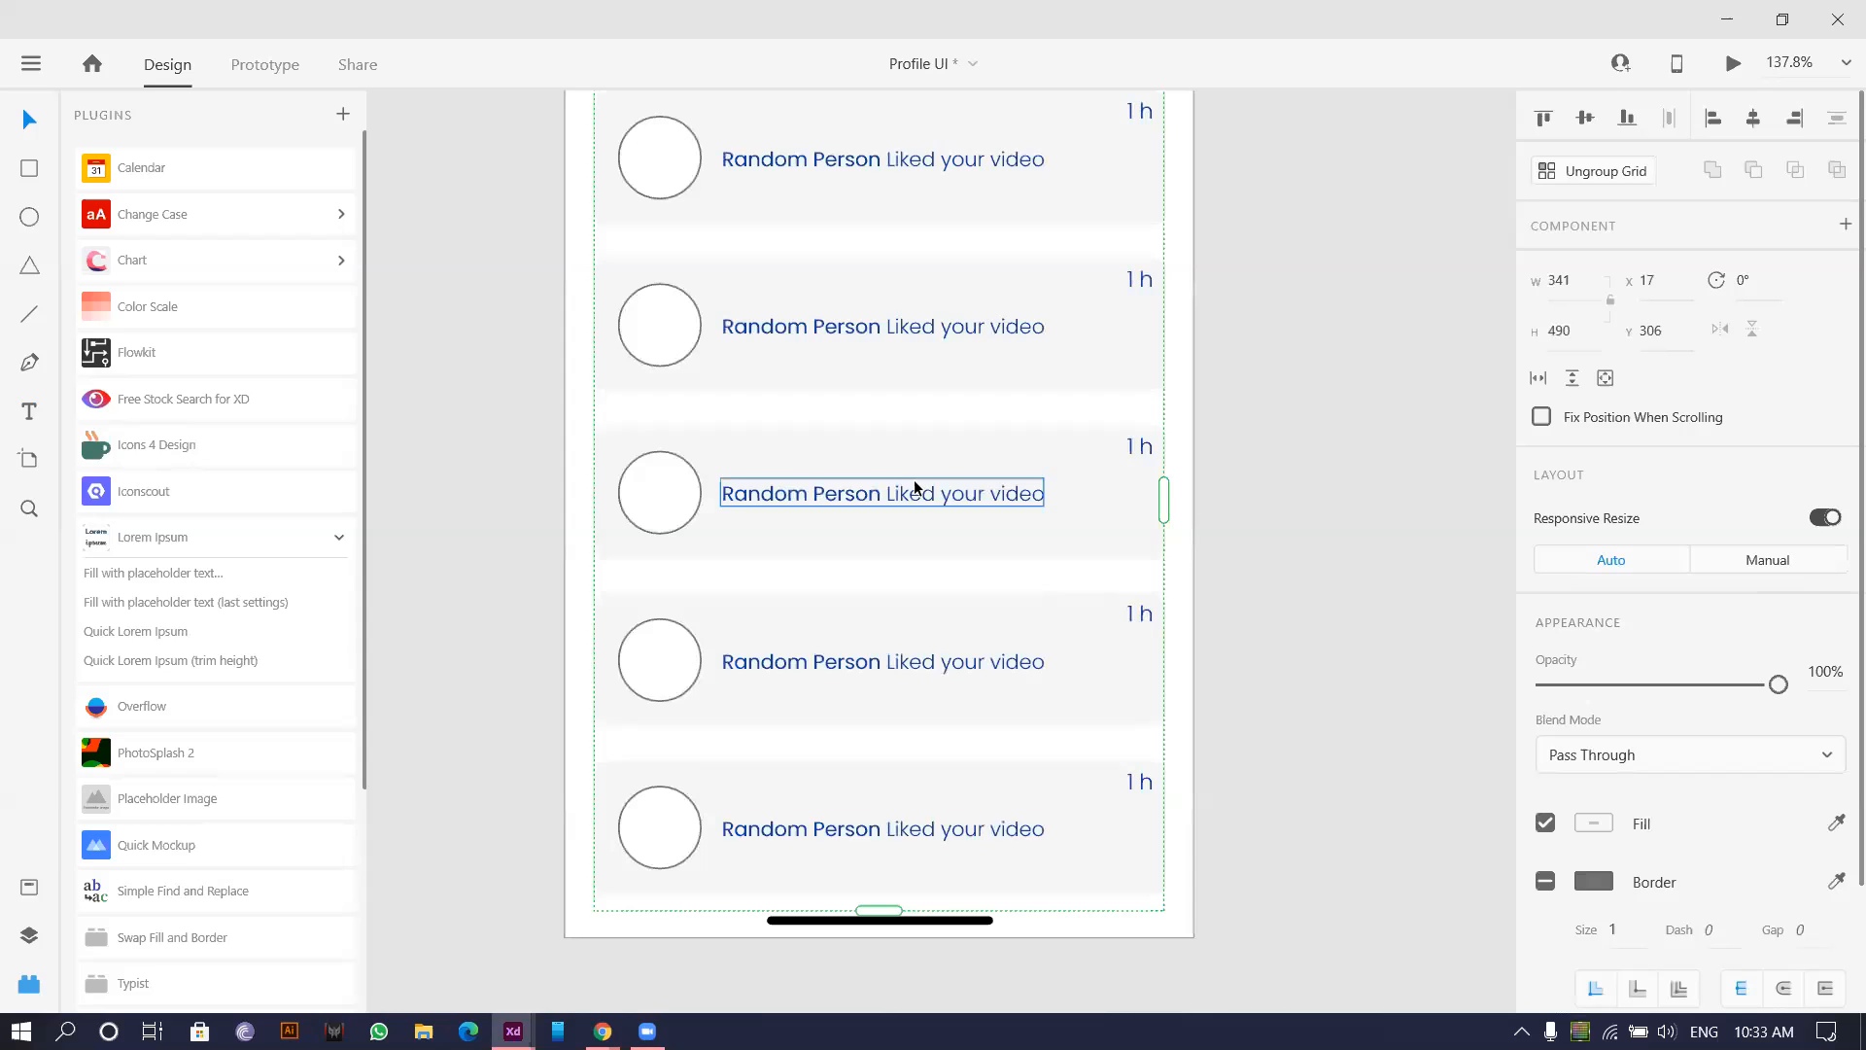
pyautogui.moveTo(904, 563); pyautogui.dragTo(905, 550)
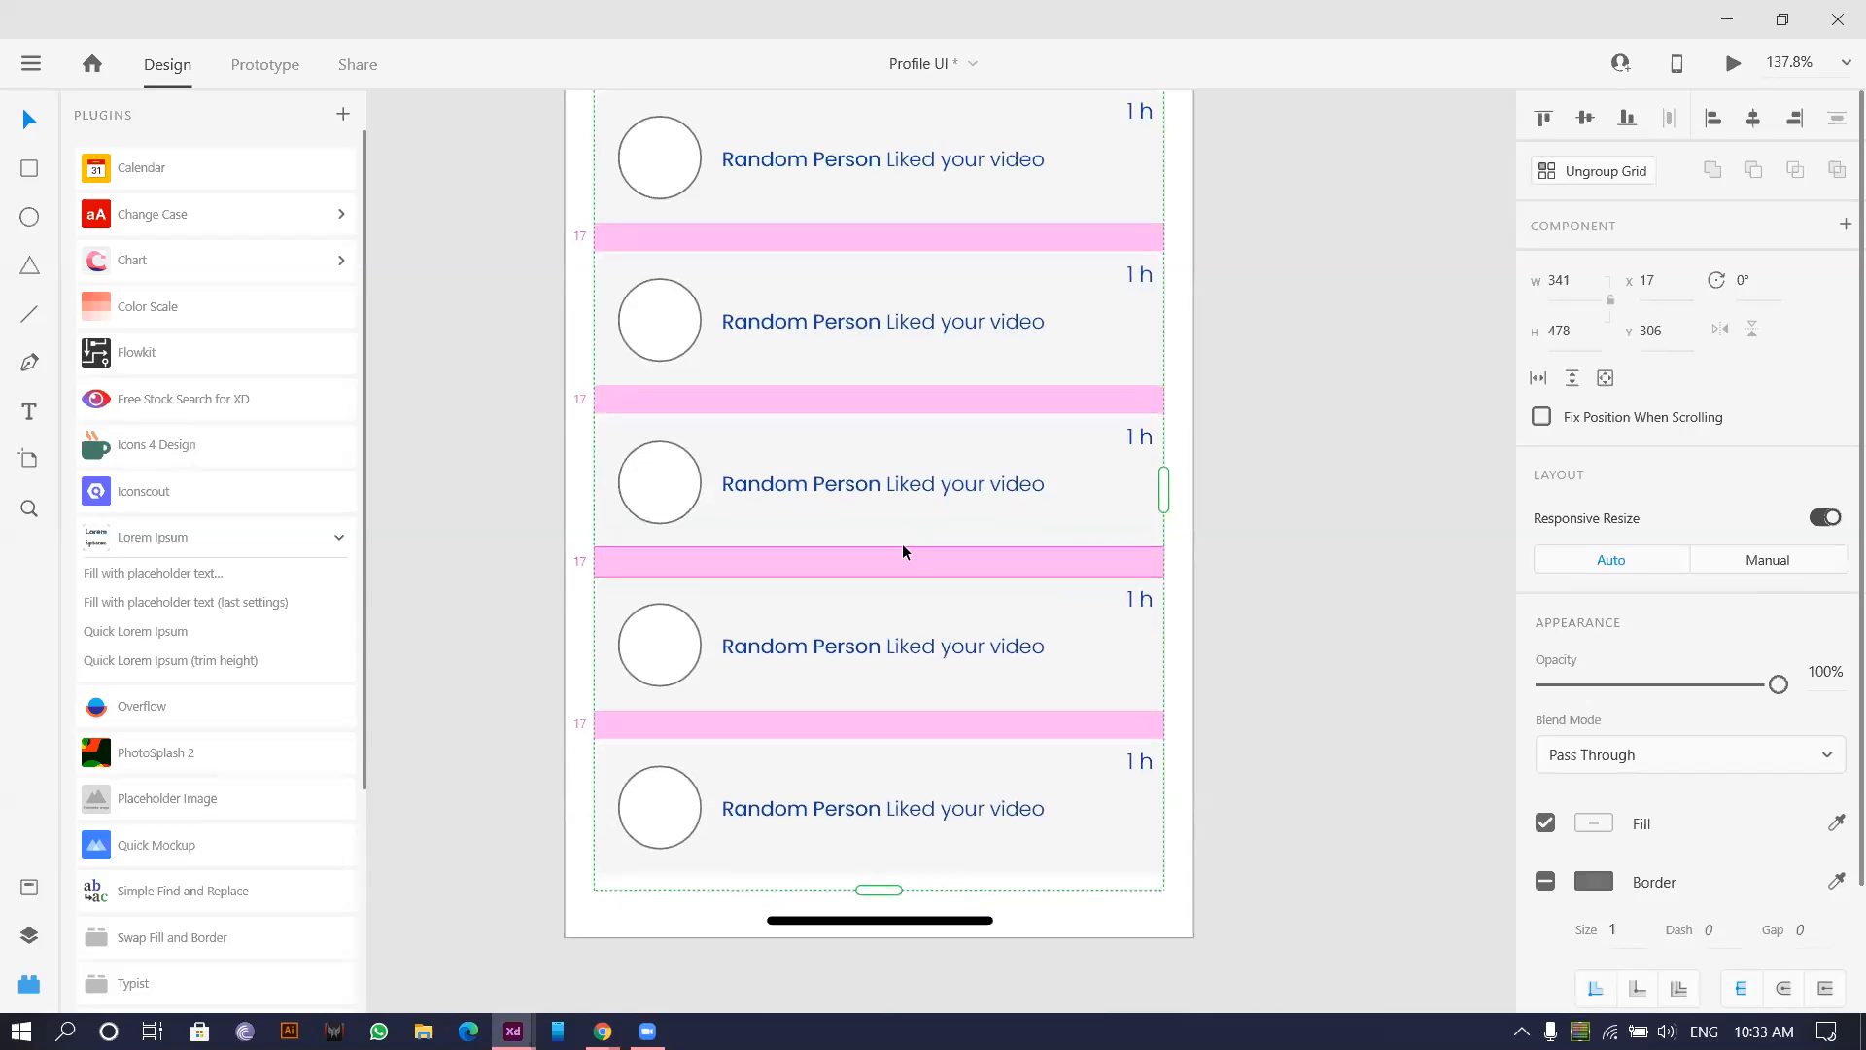
pyautogui.click(1254, 744)
pyautogui.keyDown('ctrl'); pyautogui.scroll(-2, 947, 496); pyautogui.keyUp('ctrl')
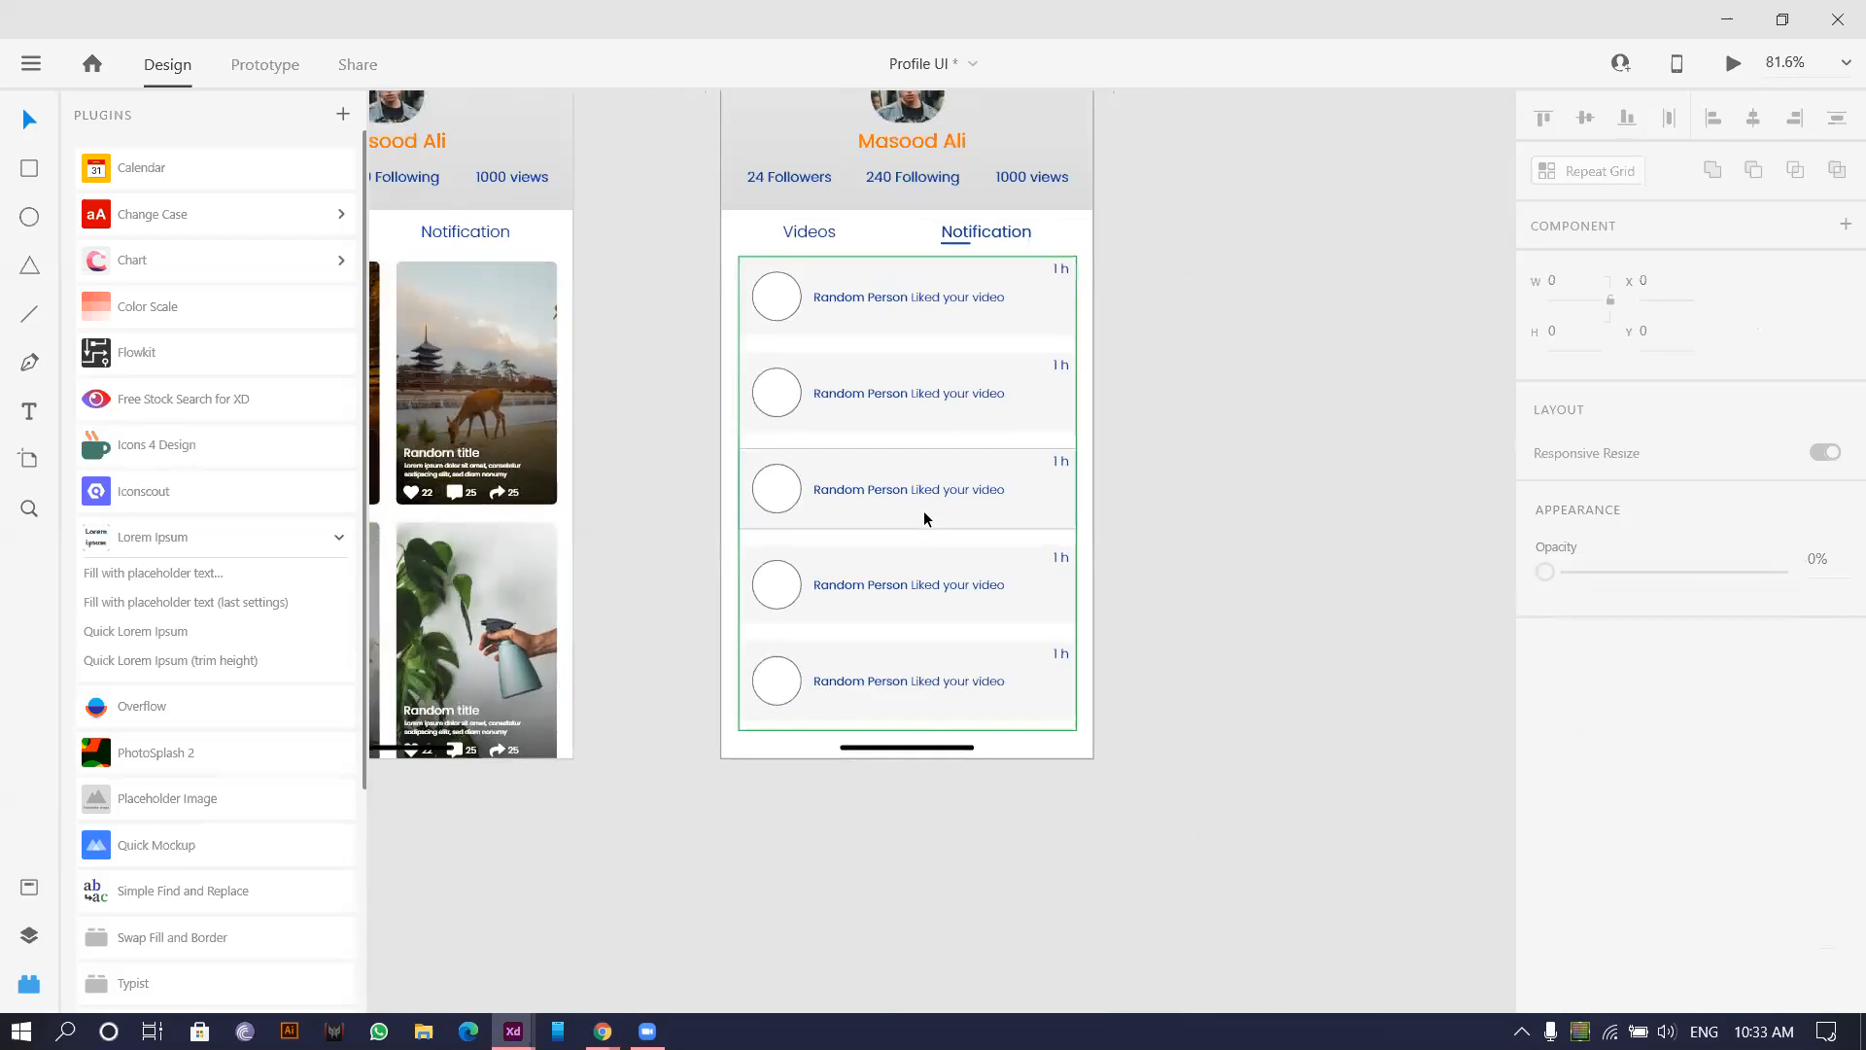
pyautogui.click(925, 516)
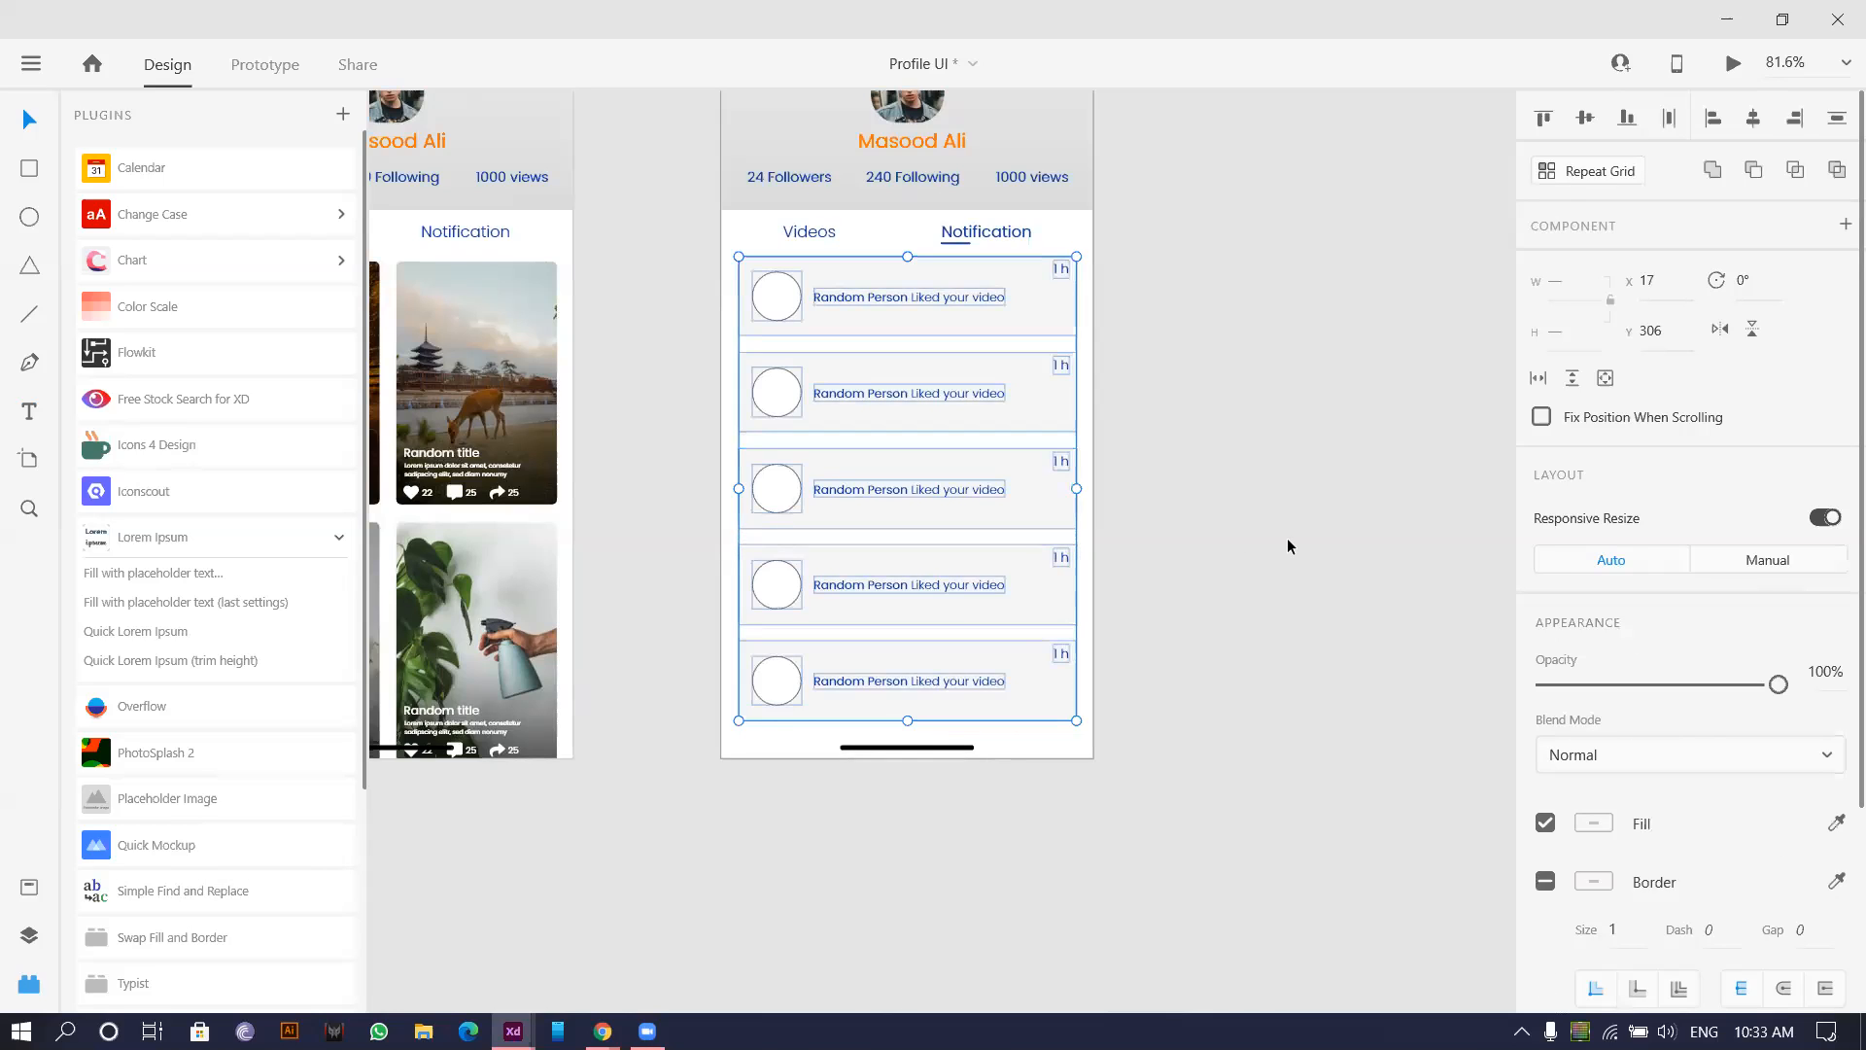
# Fill the five avatar circles with user photos via the User Profile plugin.
pyautogui.click(1286, 507)
pyautogui.doubleClick(777, 295)
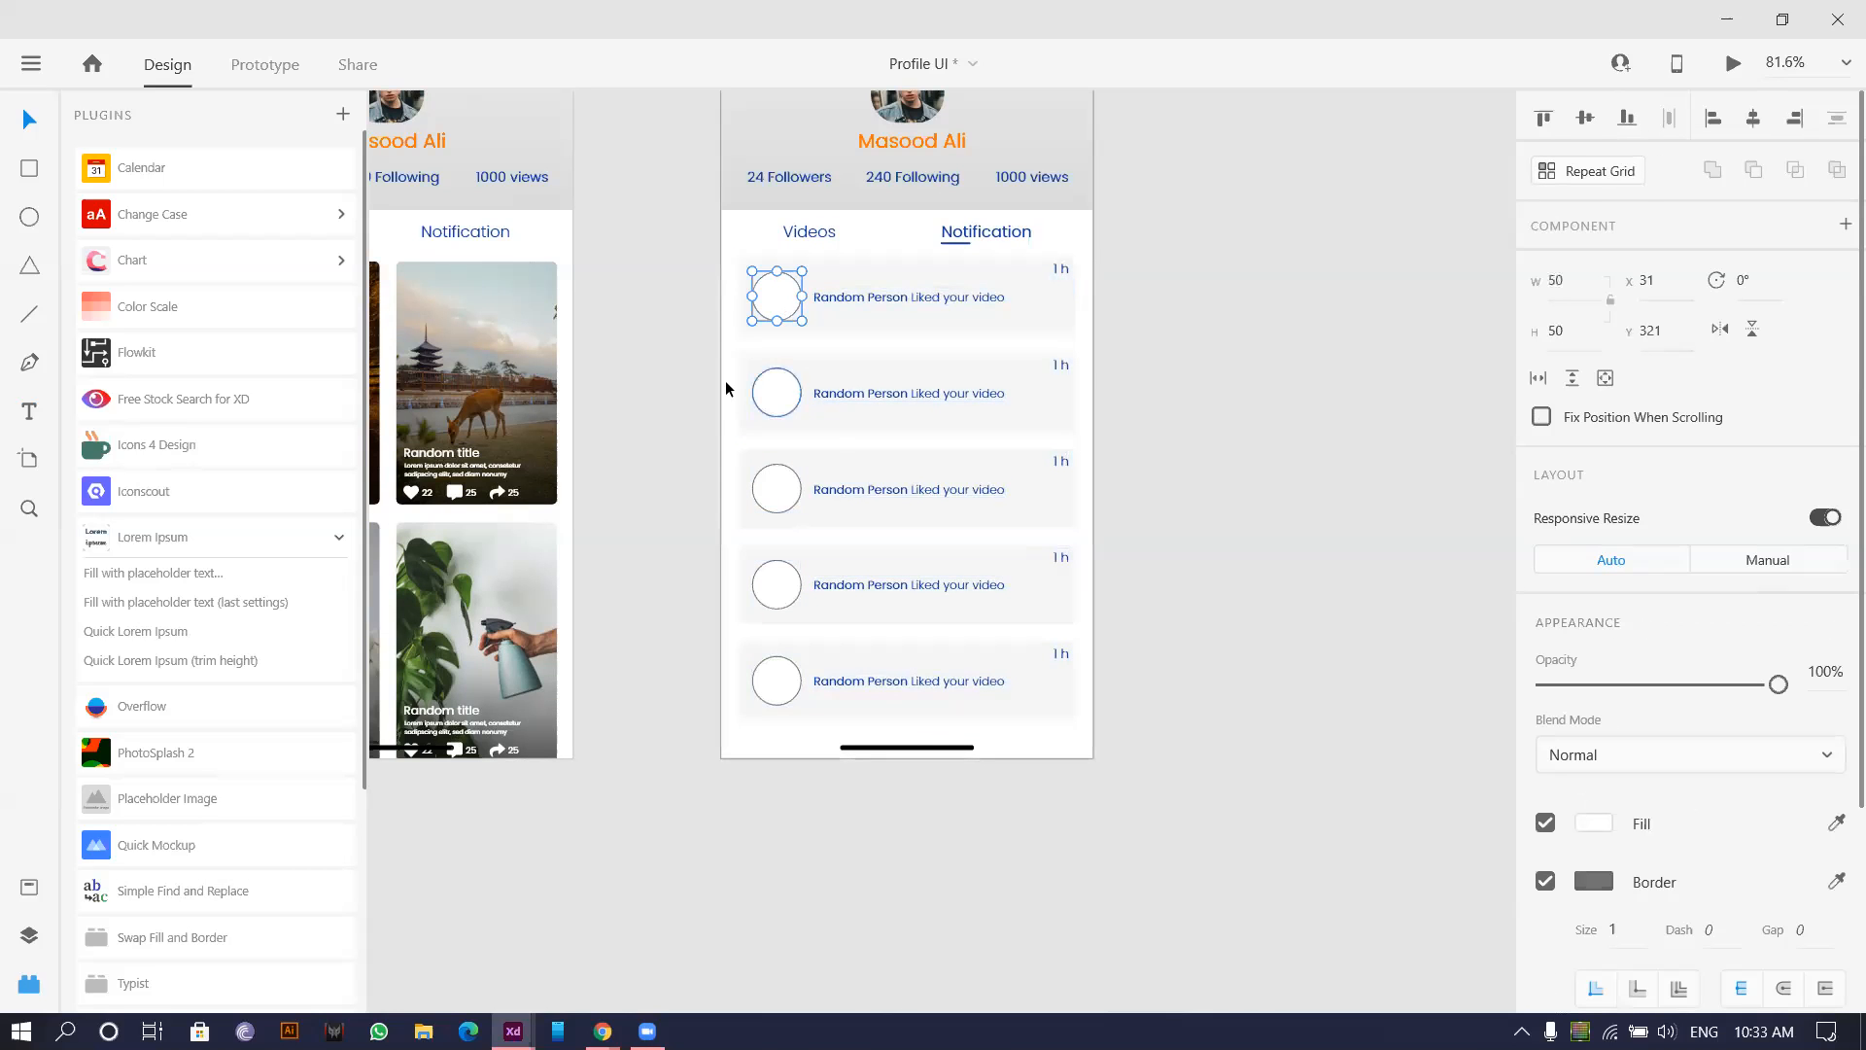
pyautogui.keyDown('shift'); pyautogui.click(773, 389); pyautogui.keyUp('shift')
pyautogui.keyDown('shift'); pyautogui.click(775, 486); pyautogui.keyUp('shift')
pyautogui.keyDown('shift'); pyautogui.click(792, 586); pyautogui.keyUp('shift')
pyautogui.keyDown('shift'); pyautogui.click(777, 680); pyautogui.keyUp('shift')
pyautogui.scroll(-3, 180, 874)
pyautogui.click(180, 868)
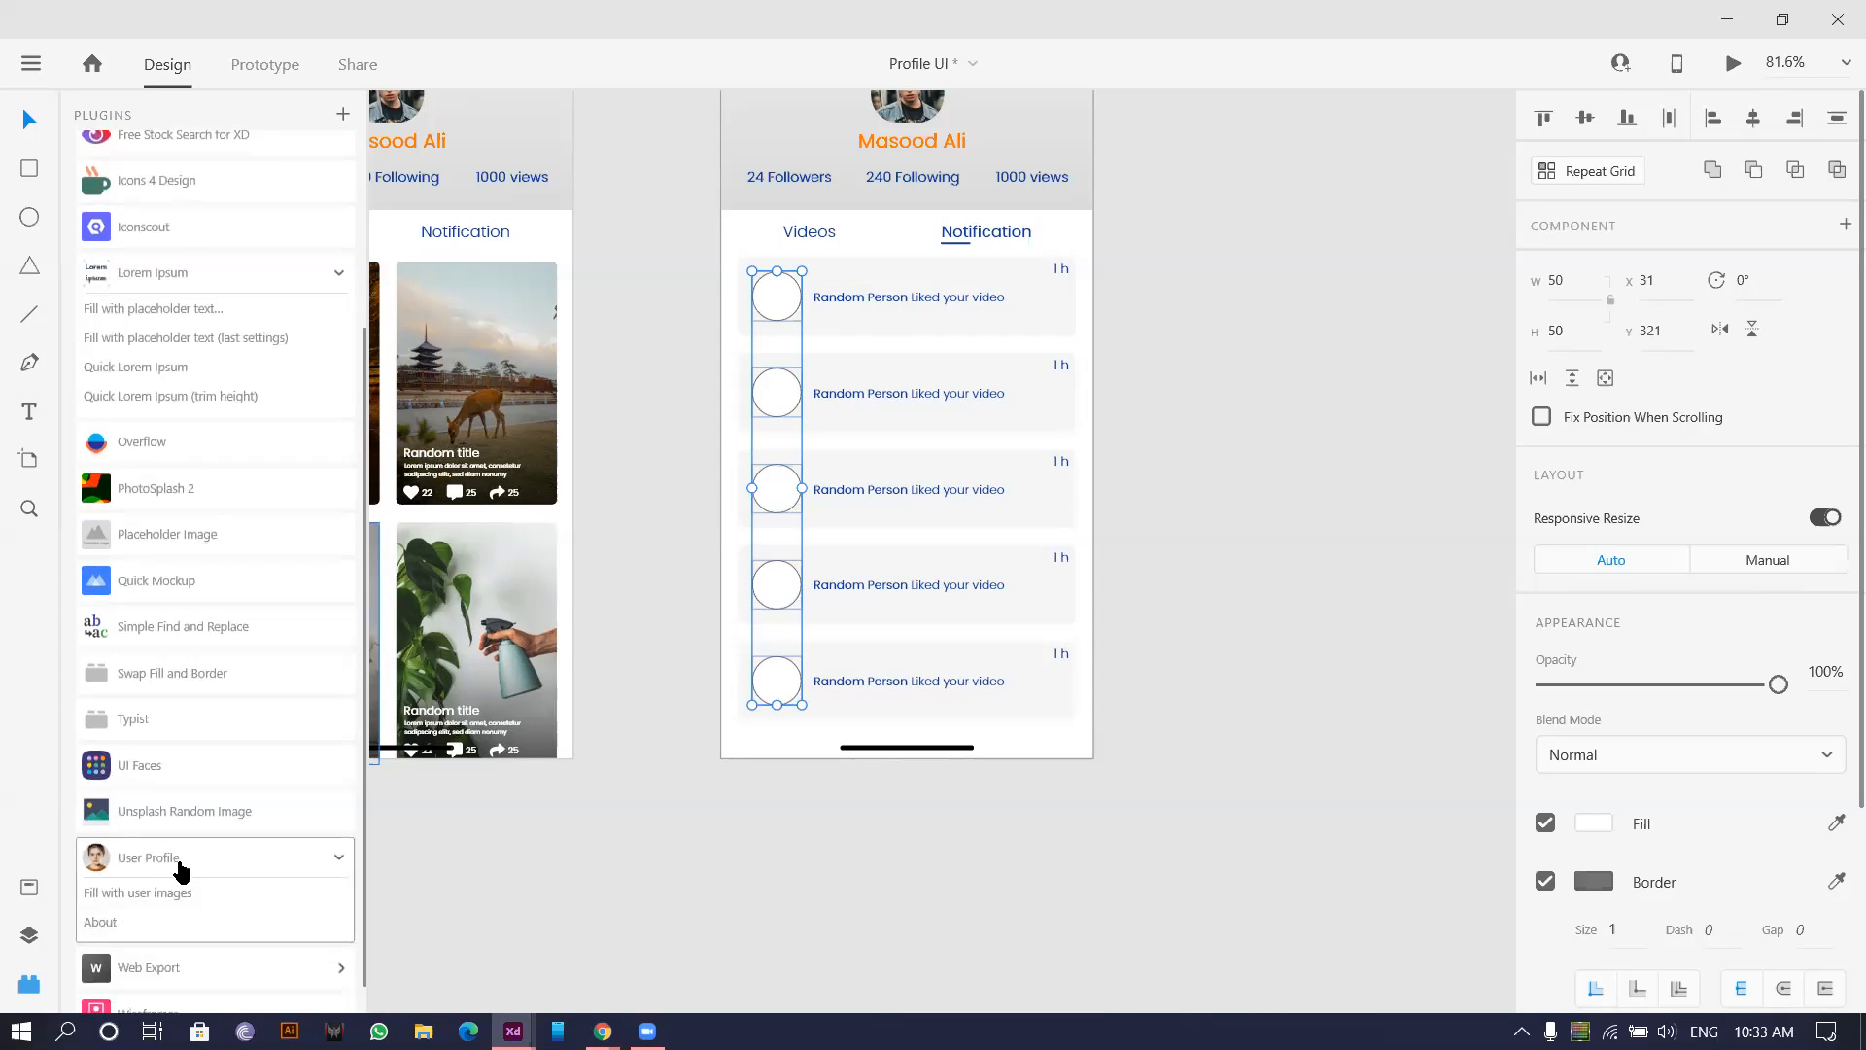
pyautogui.click(162, 896)
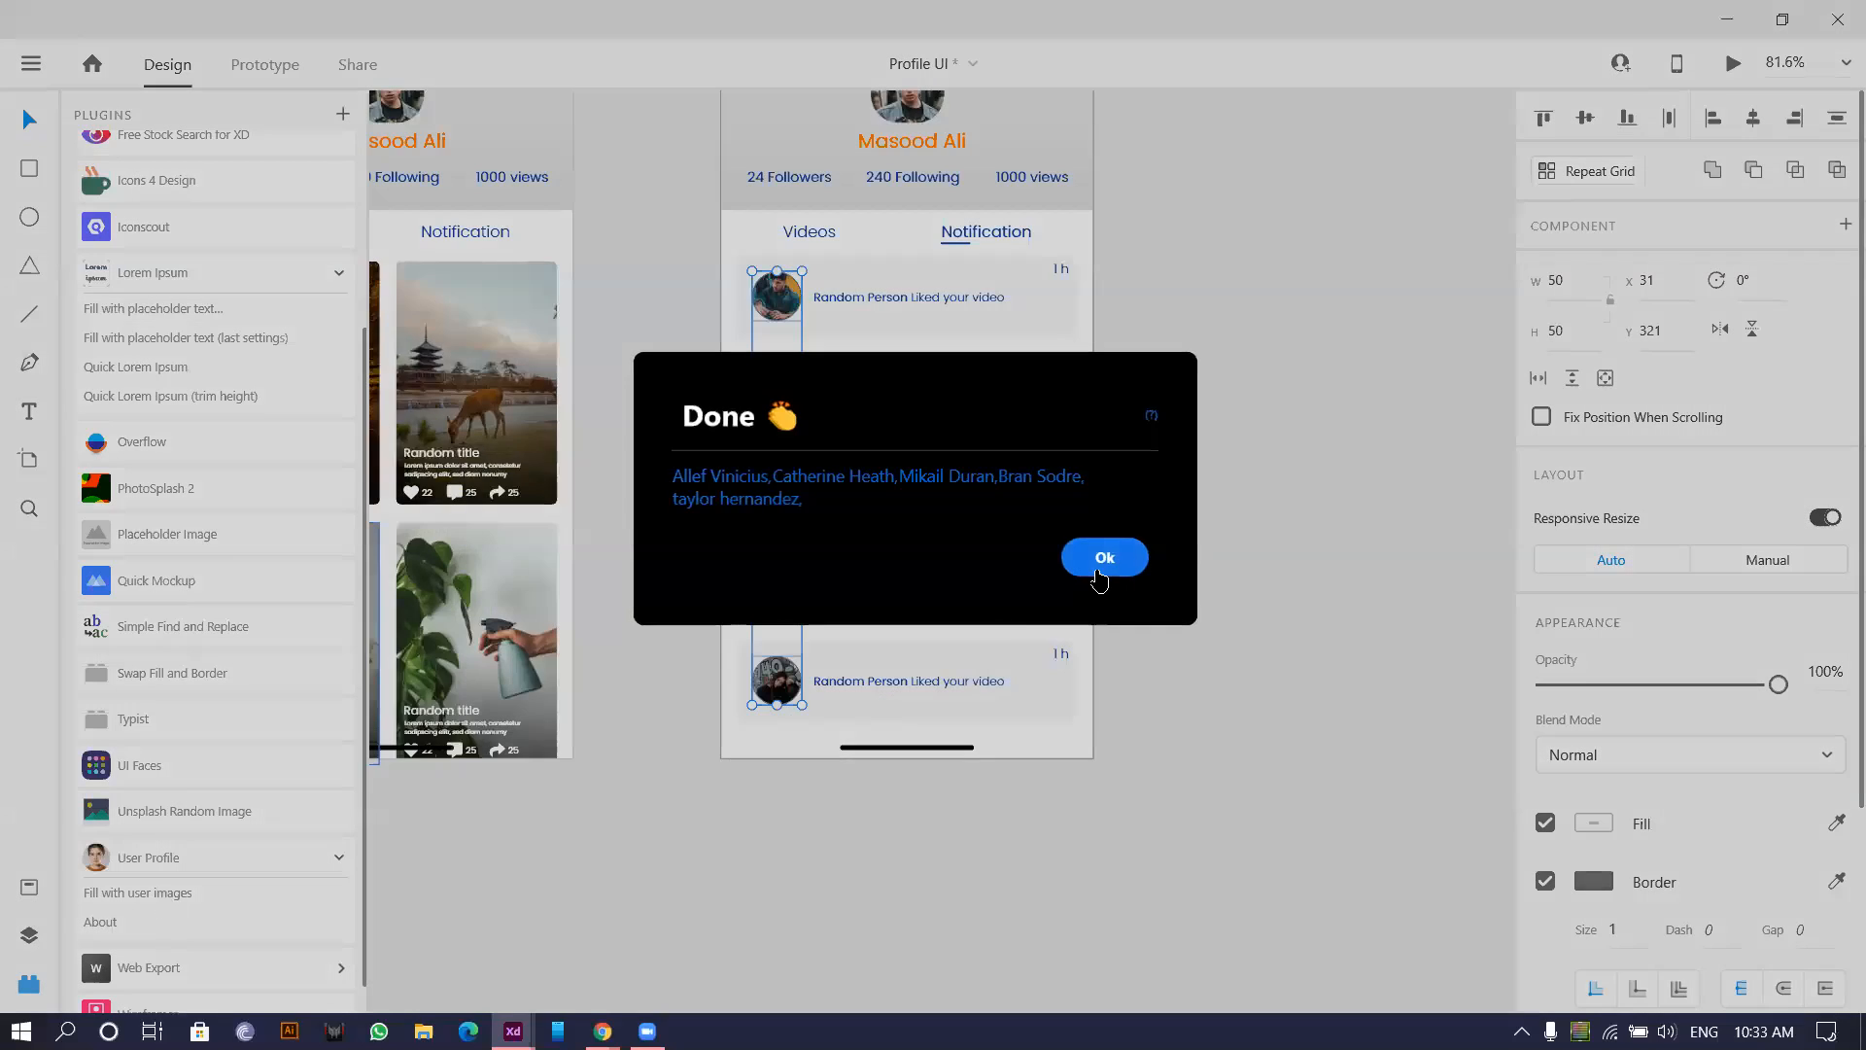
pyautogui.click(1104, 557)
# Remove the outlines from the five avatar photos.
pyautogui.scroll(5, 739, 395)
pyautogui.scroll(-2, 739, 395)
pyautogui.moveTo(1359, 471); pyautogui.dragTo(1294, 474)
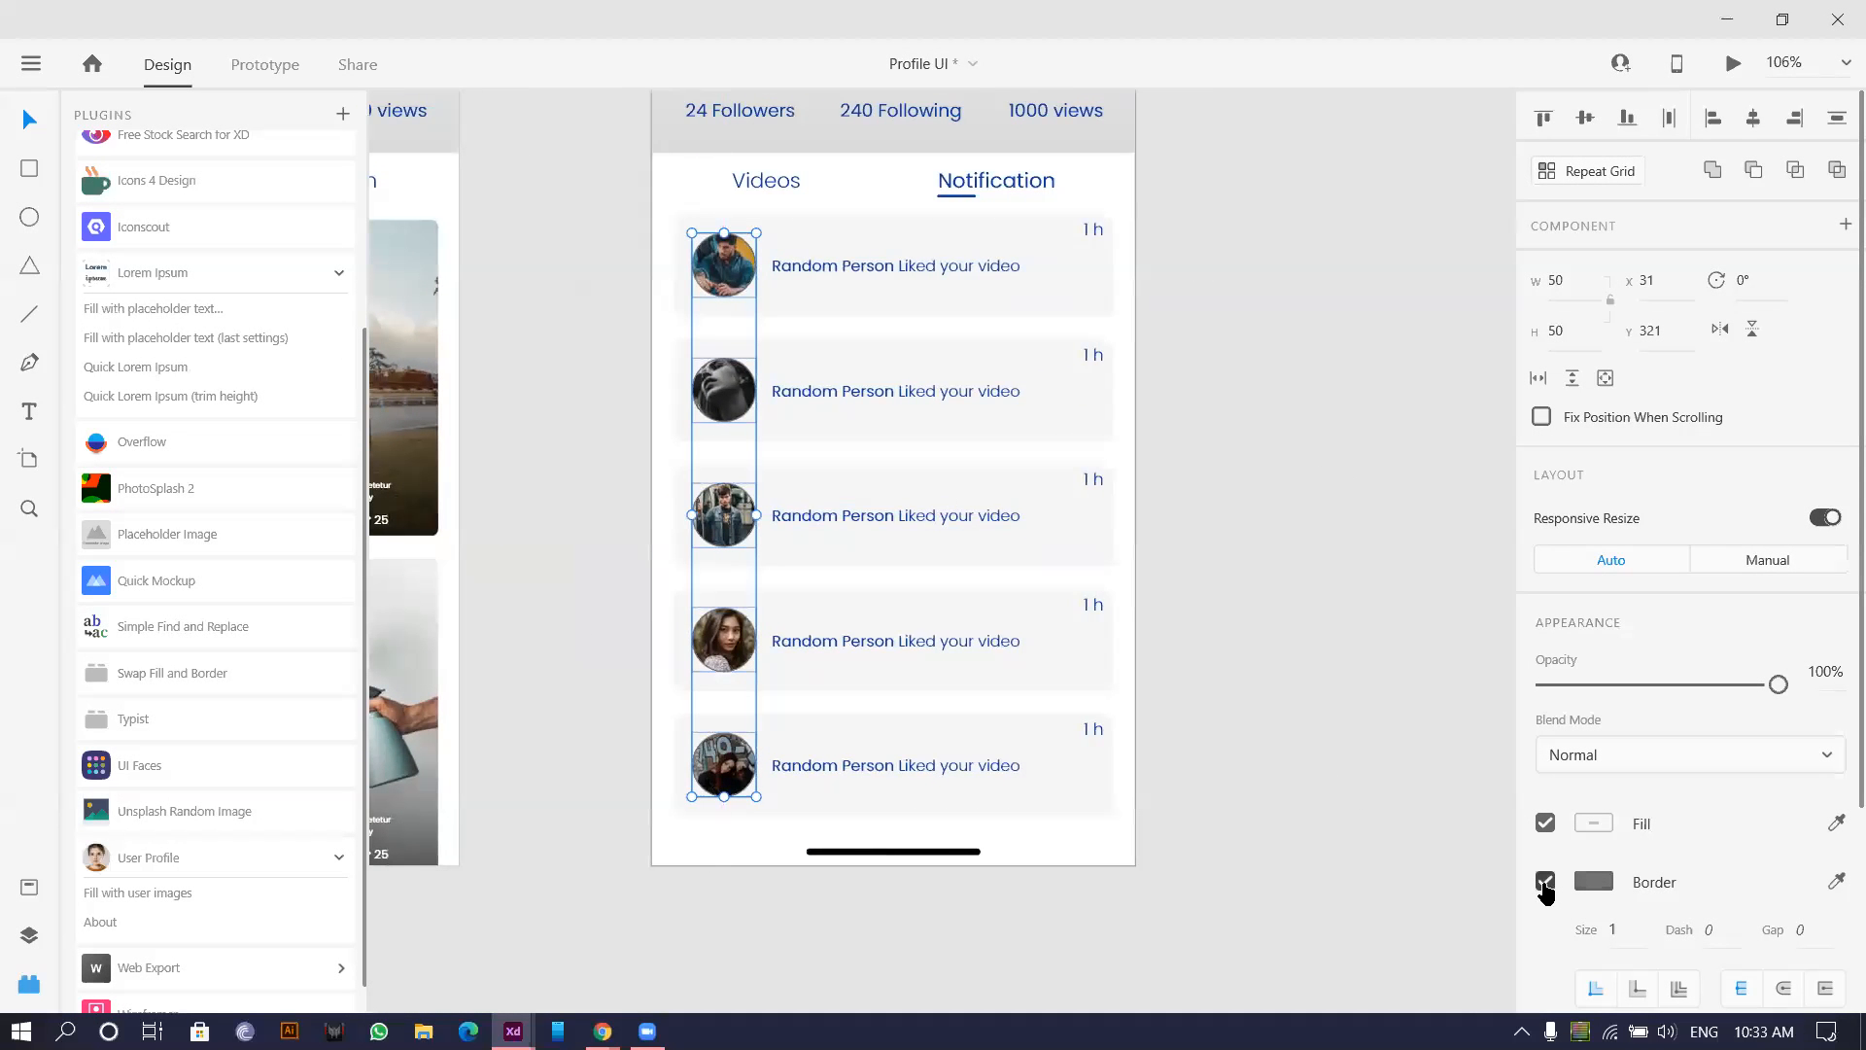
pyautogui.click(1546, 885)
pyautogui.scroll(-5, 888, 634)
pyautogui.scroll(4, 1046, 404)
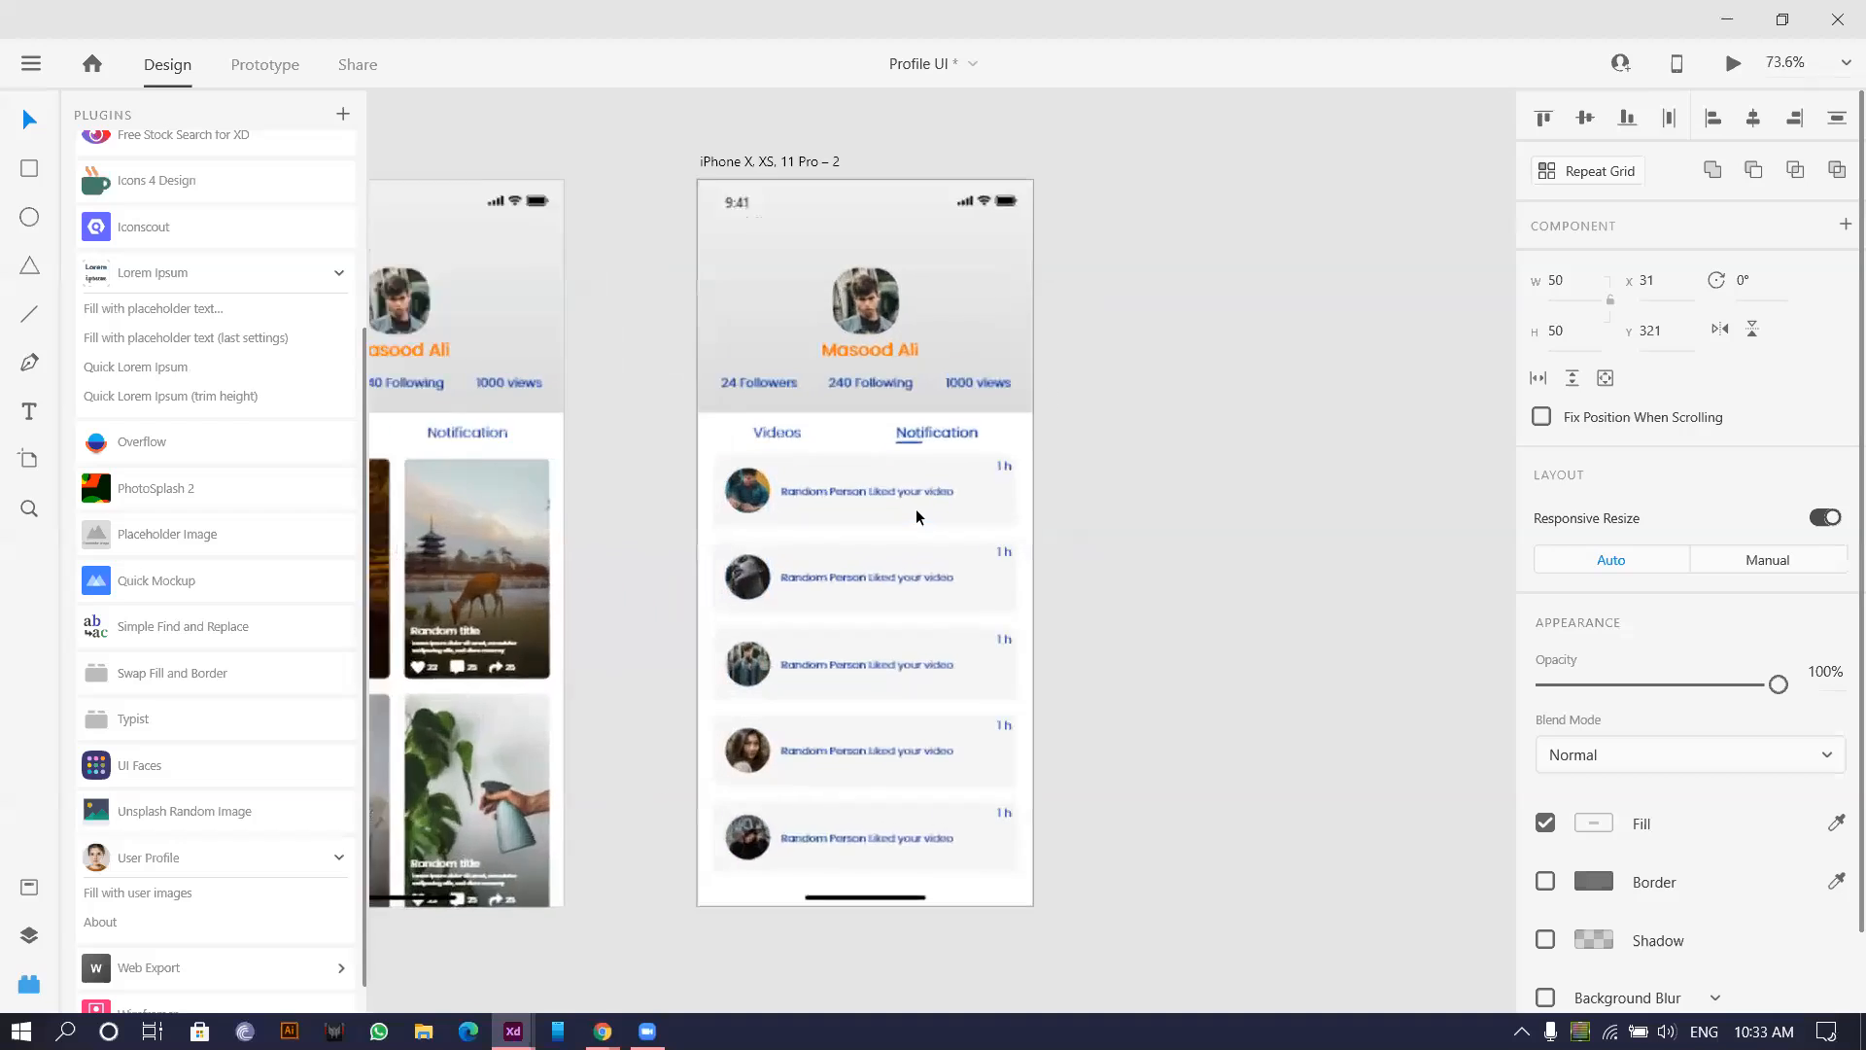
# Replace 'Liked' with 'Comment' in the second notification row's message.
pyautogui.scroll(3, 916, 516)
pyautogui.doubleClick(867, 577)
pyautogui.doubleClick(859, 577)
pyautogui.moveTo(833, 605); pyautogui.dragTo(870, 605)
pyautogui.write('Comment')
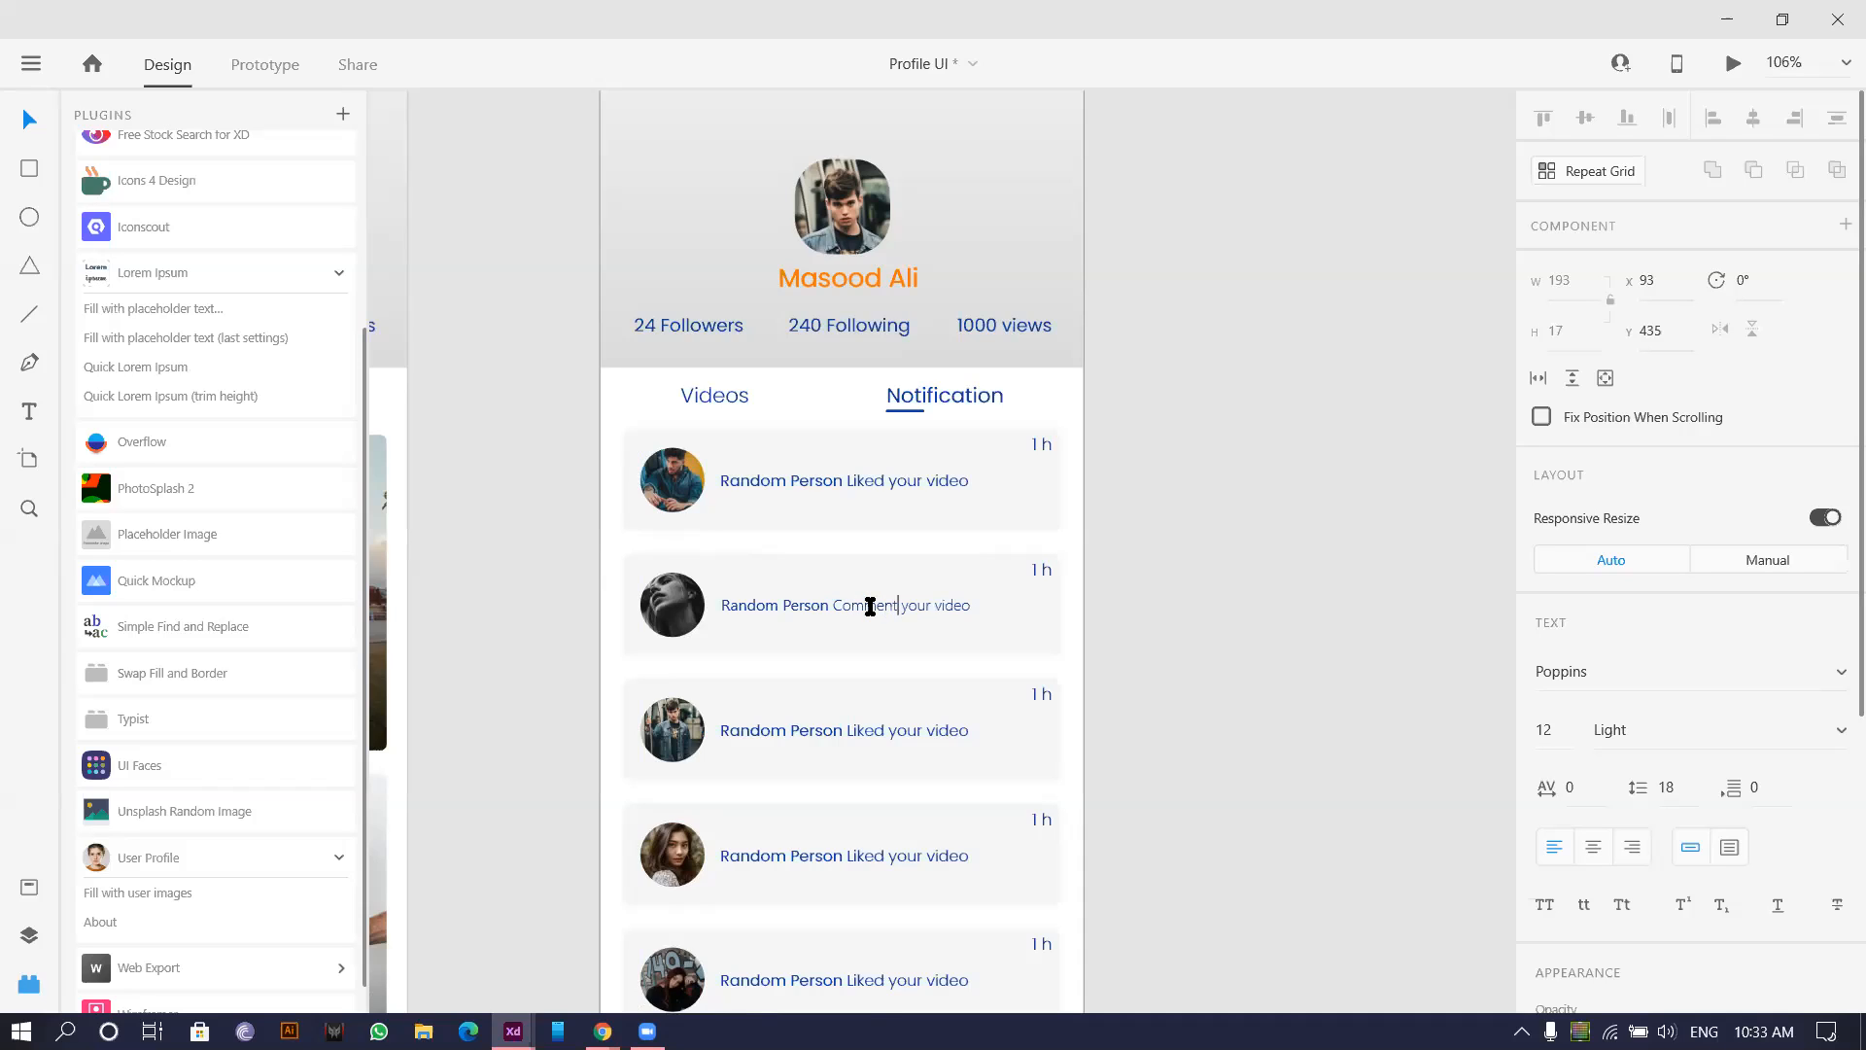
# Replace 'Liked' with 'Shared' in the third notification row, removing the extra space.
pyautogui.click(868, 727)
pyautogui.doubleClick(866, 729)
pyautogui.moveTo(866, 729)
pyautogui.mouseDown()
pyautogui.moveTo(821, 729)
pyautogui.moveTo(838, 731)
pyautogui.mouseUp()
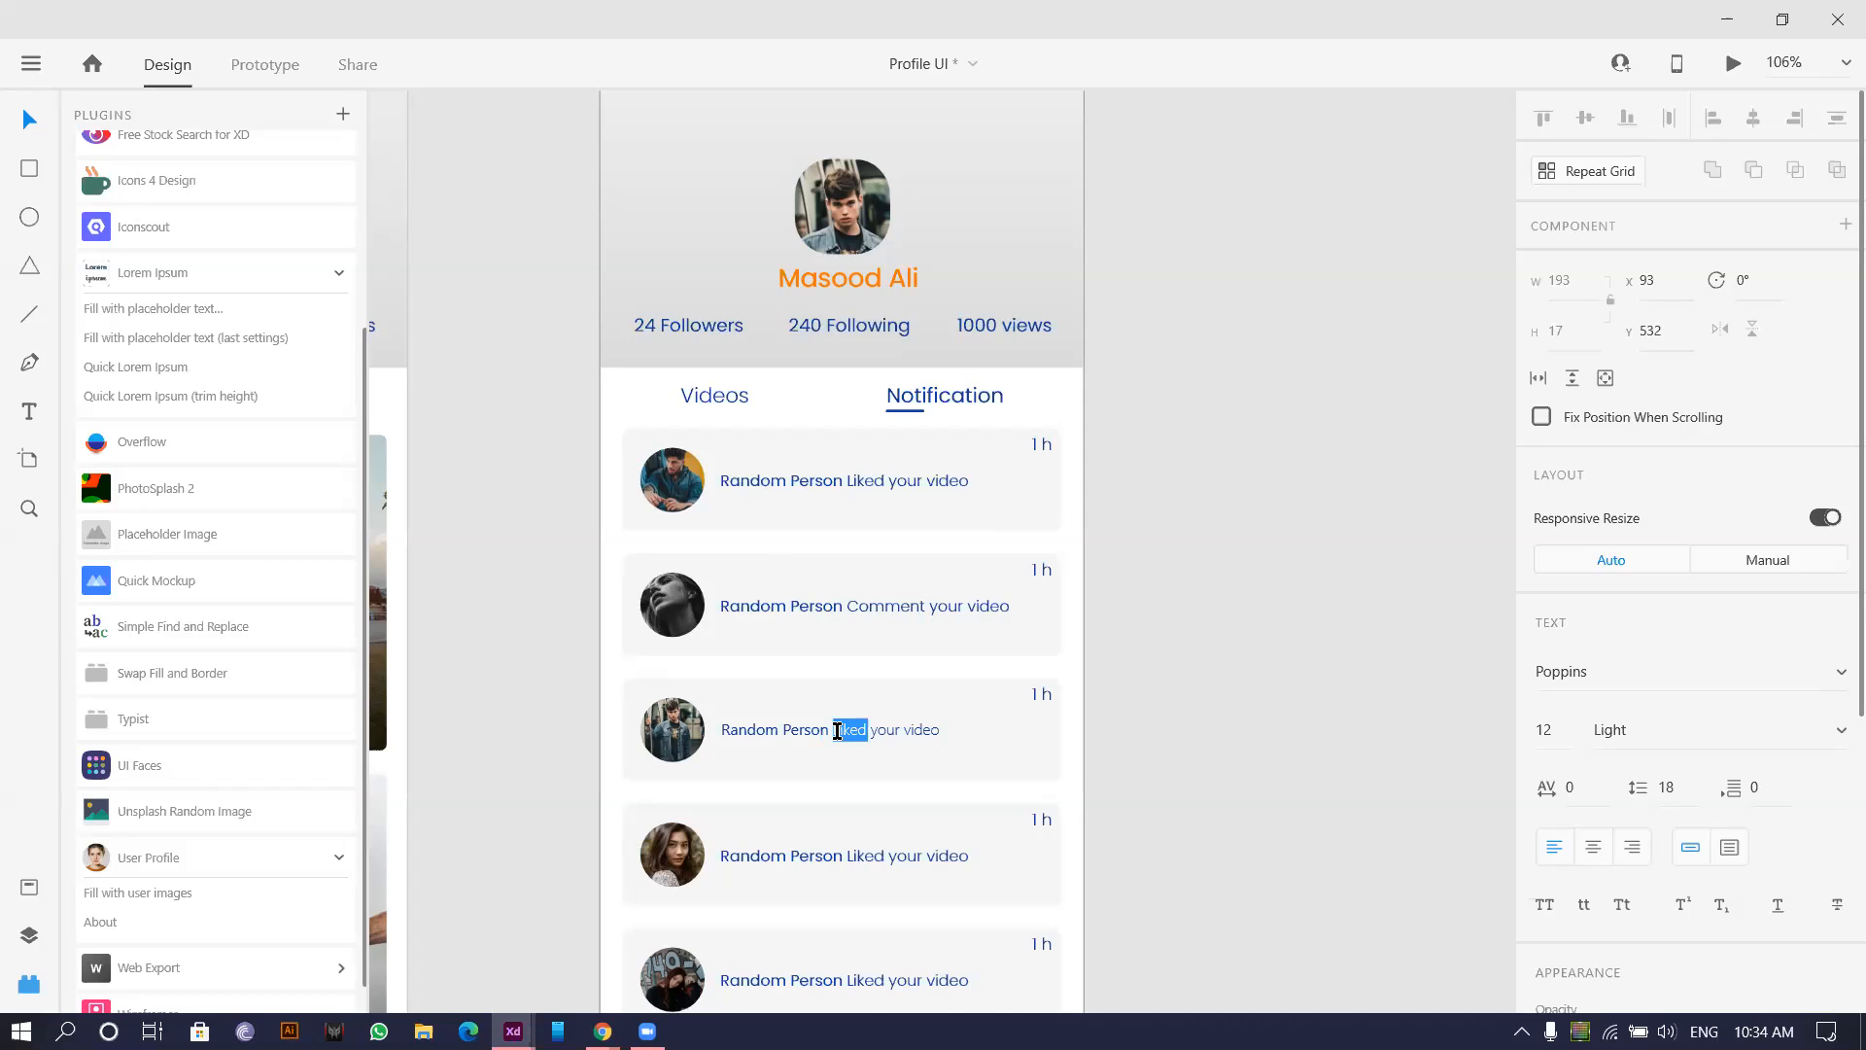
pyautogui.write('Shared')
pyautogui.press('BackSpace')
# Deselect the text and zoom out to view both profile artboards.
pyautogui.click(1351, 609)
pyautogui.scroll(-1, 1292, 592)
pyautogui.click(1207, 563)
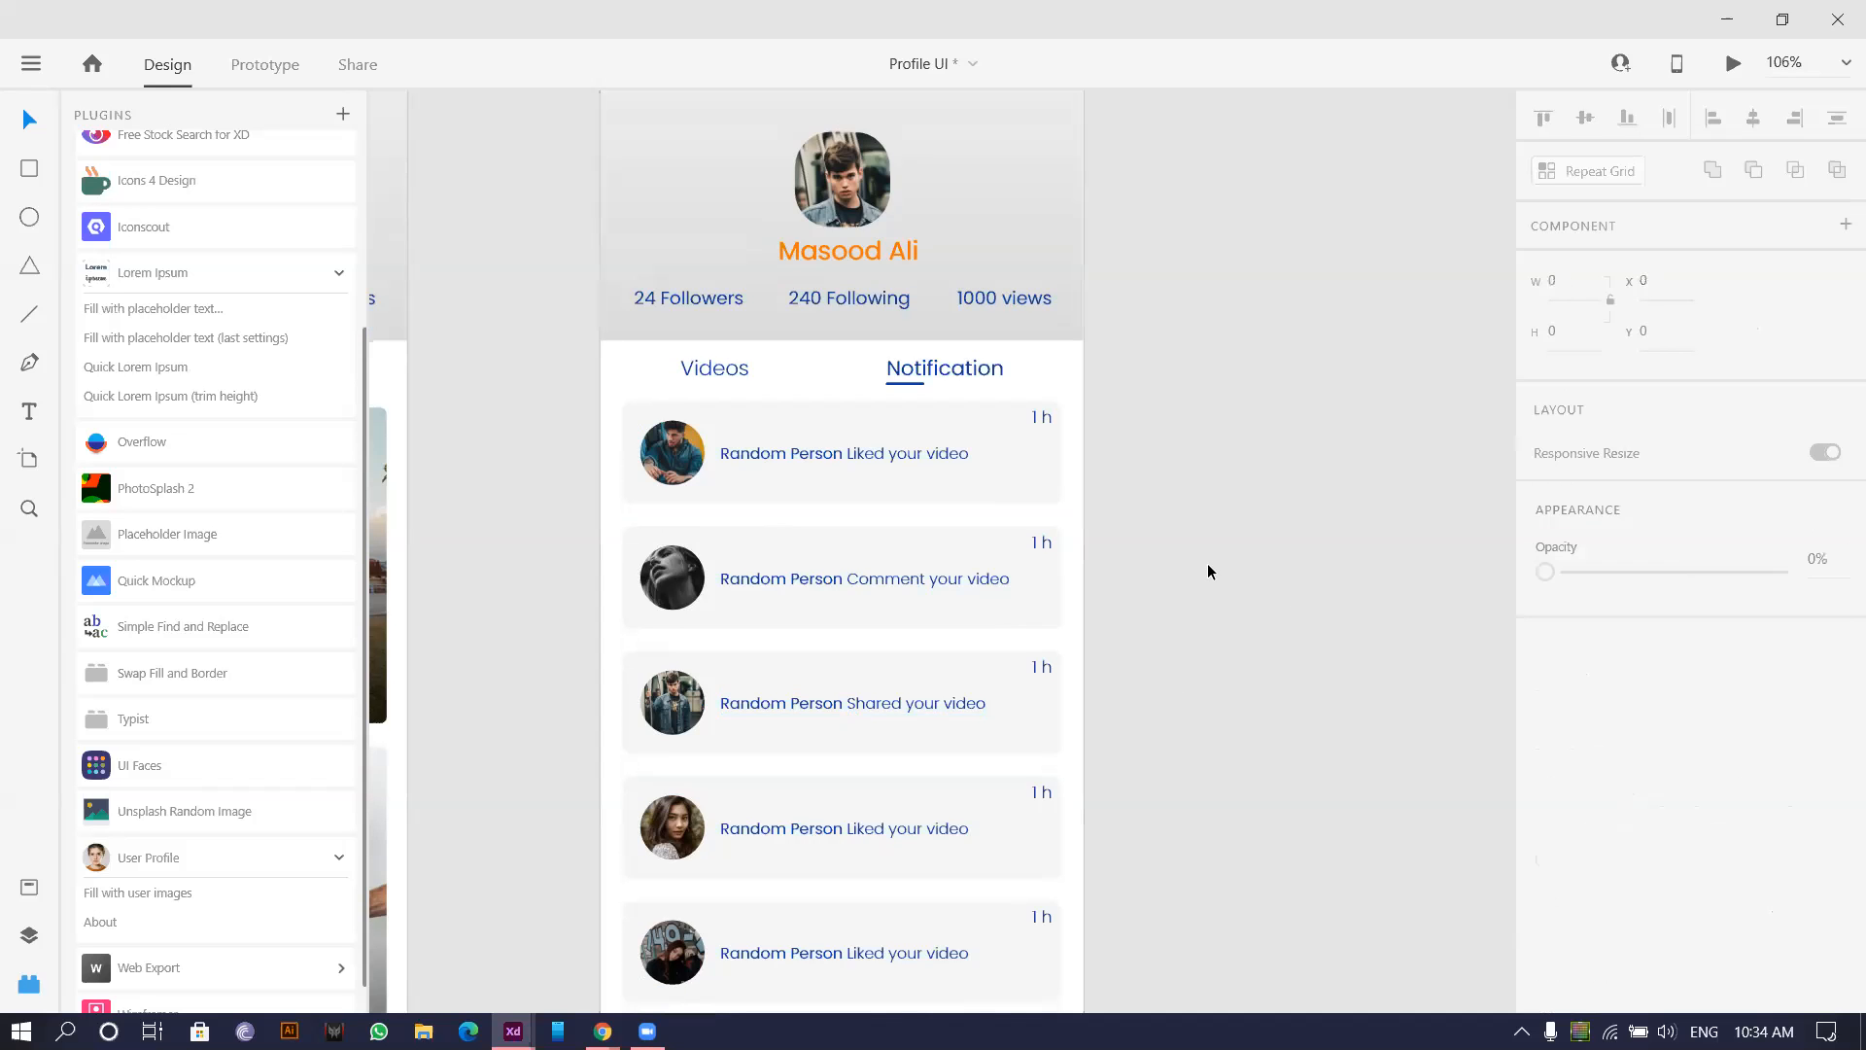
pyautogui.scroll(-5, 1207, 563)
pyautogui.scroll(3, 978, 453)
pyautogui.scroll(-3, 953, 469)
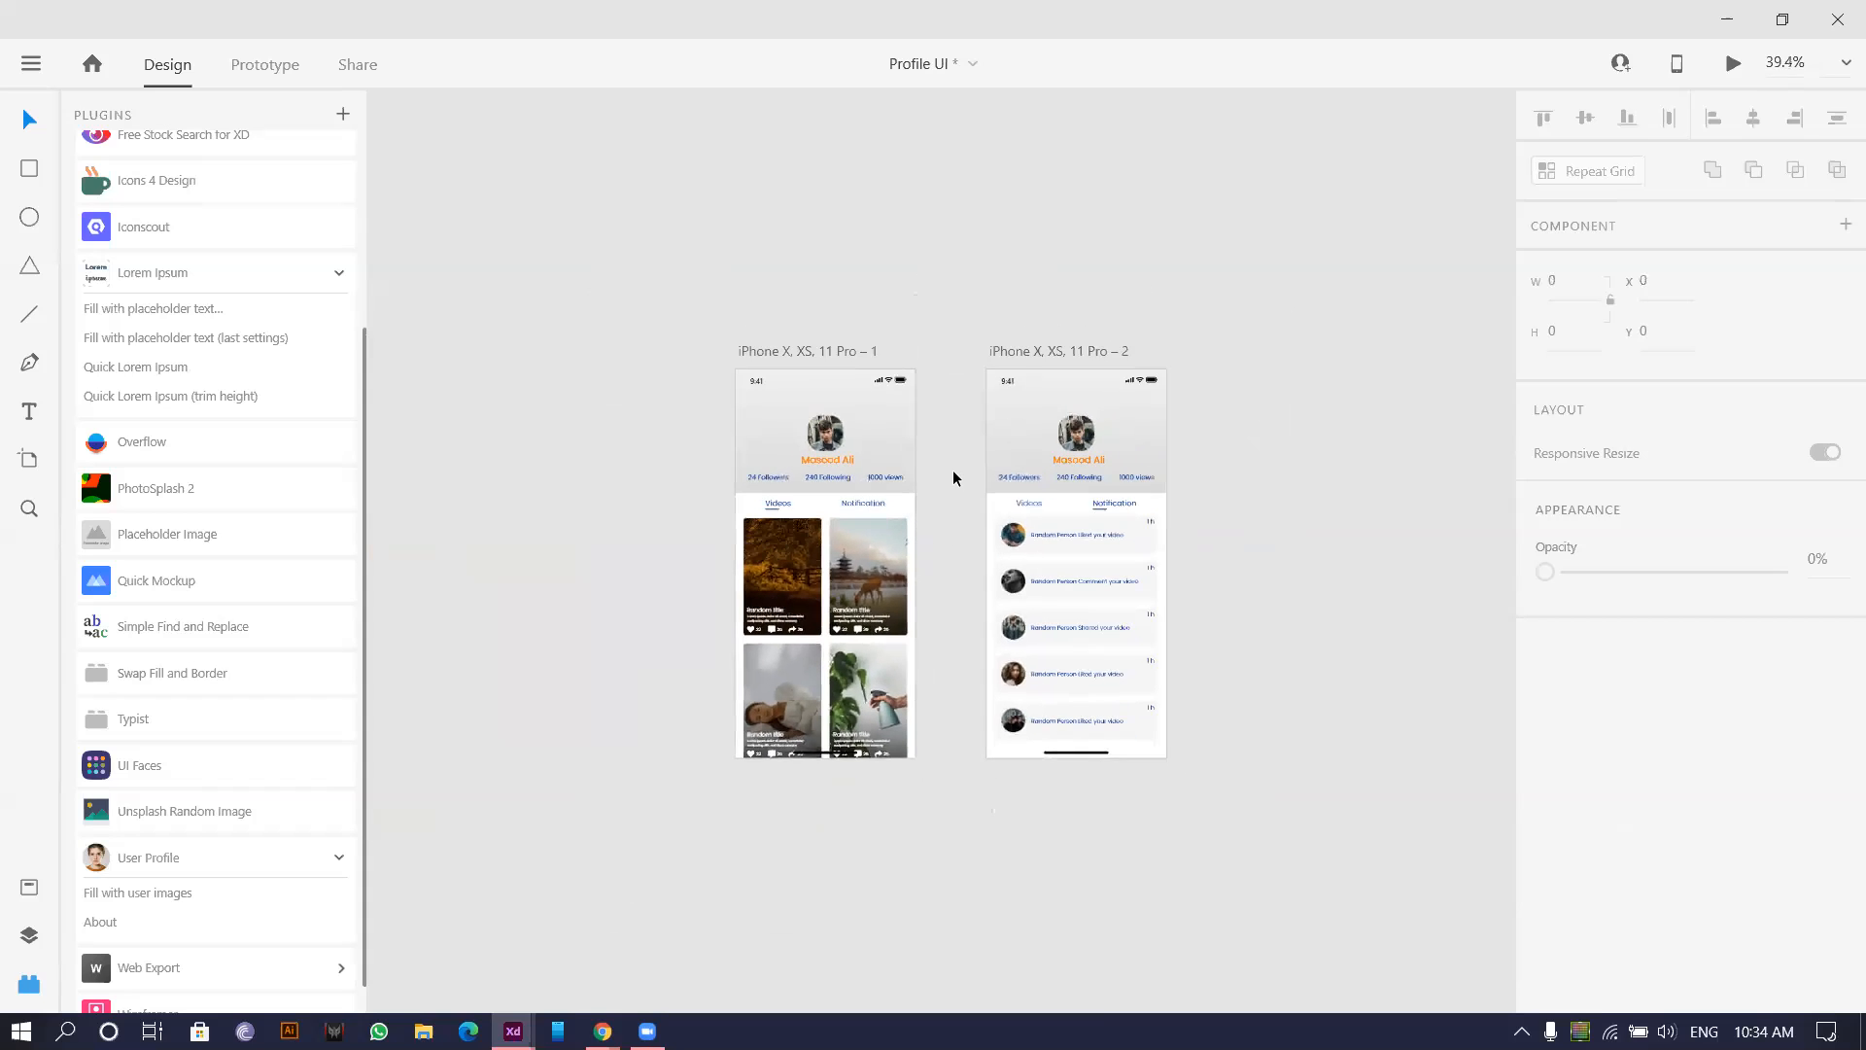